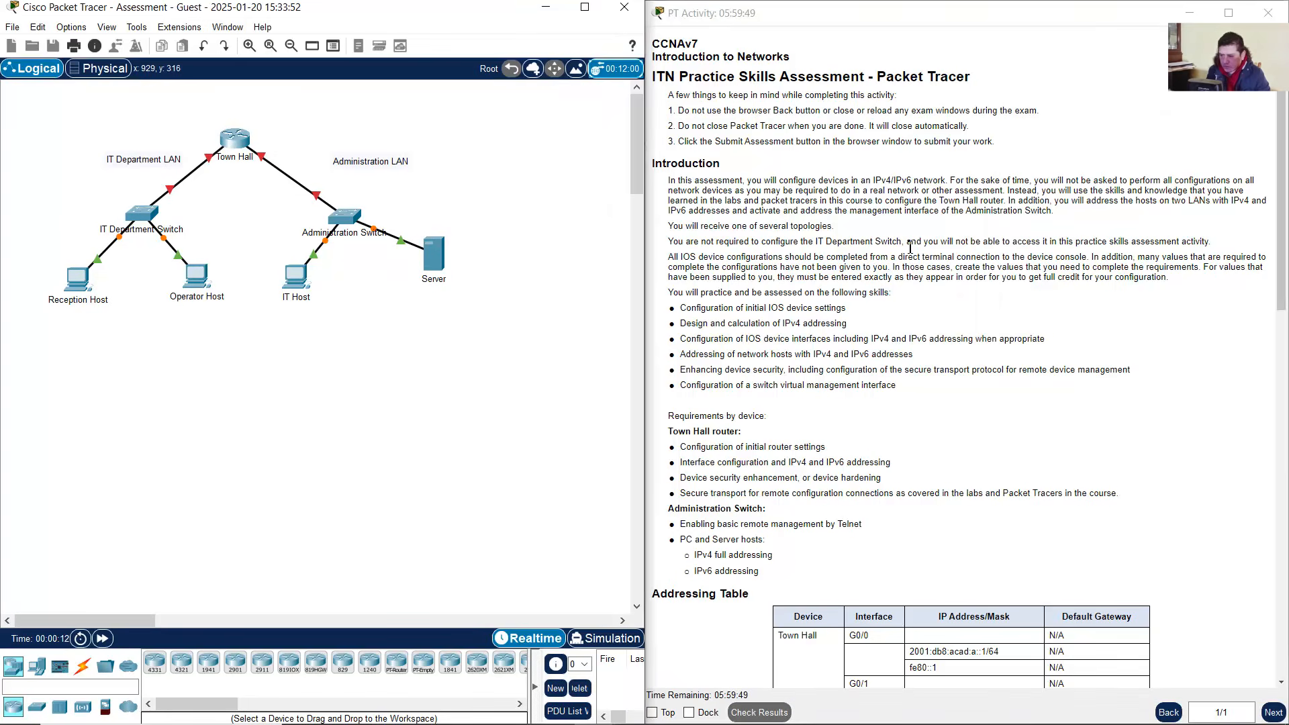
Zoom the instructions text in twice and the topology once, scrolling to show the Server
right_click(908, 242)
click(950, 267)
right_click(951, 266)
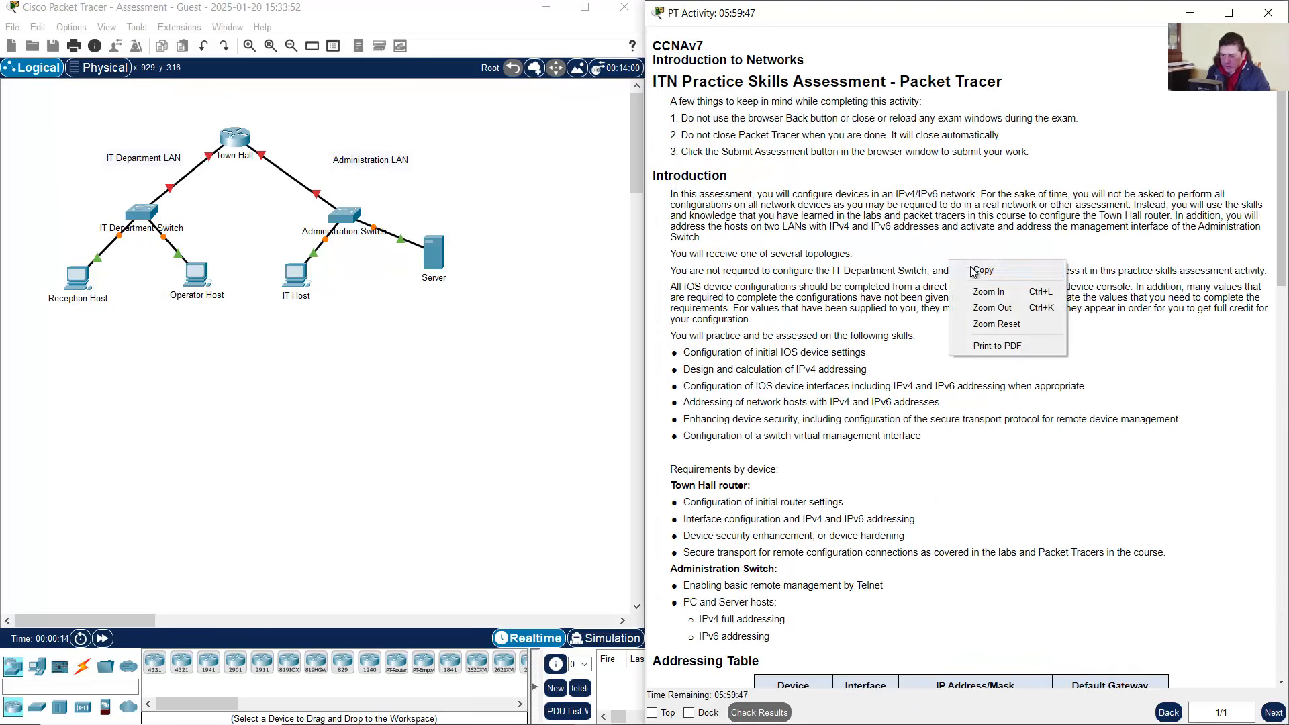
click(979, 293)
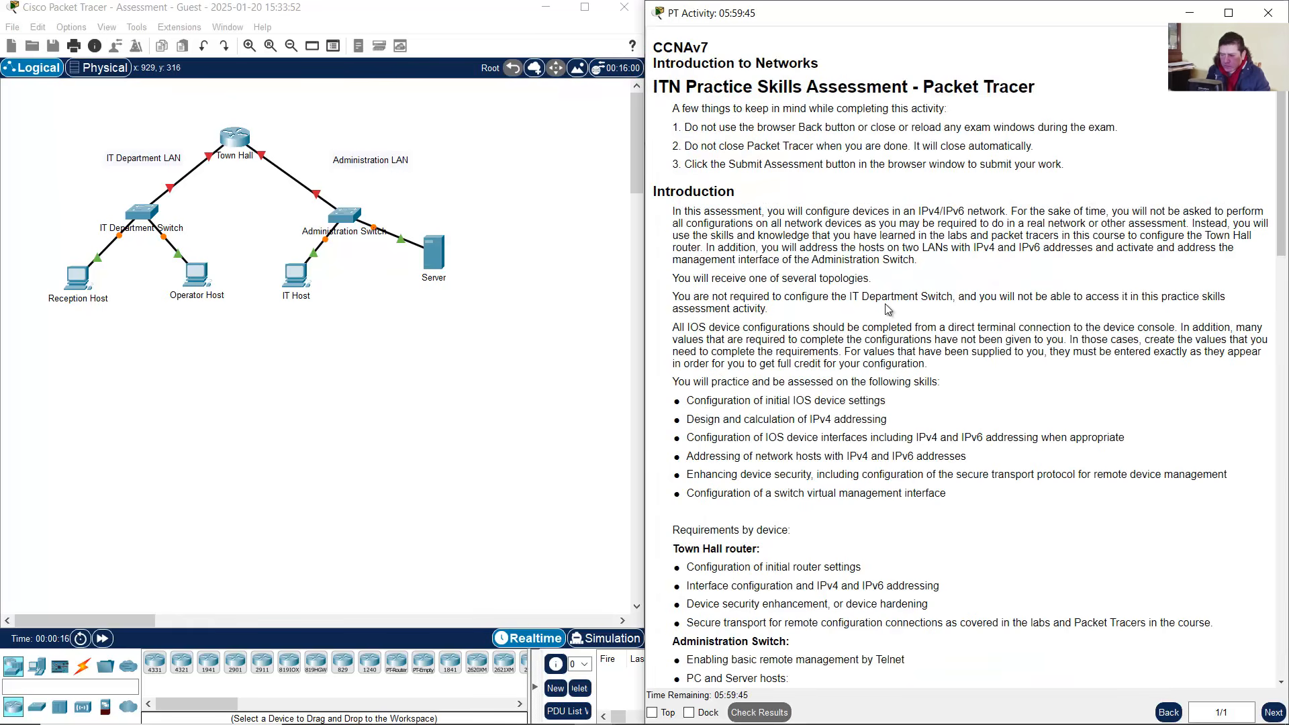
click(247, 49)
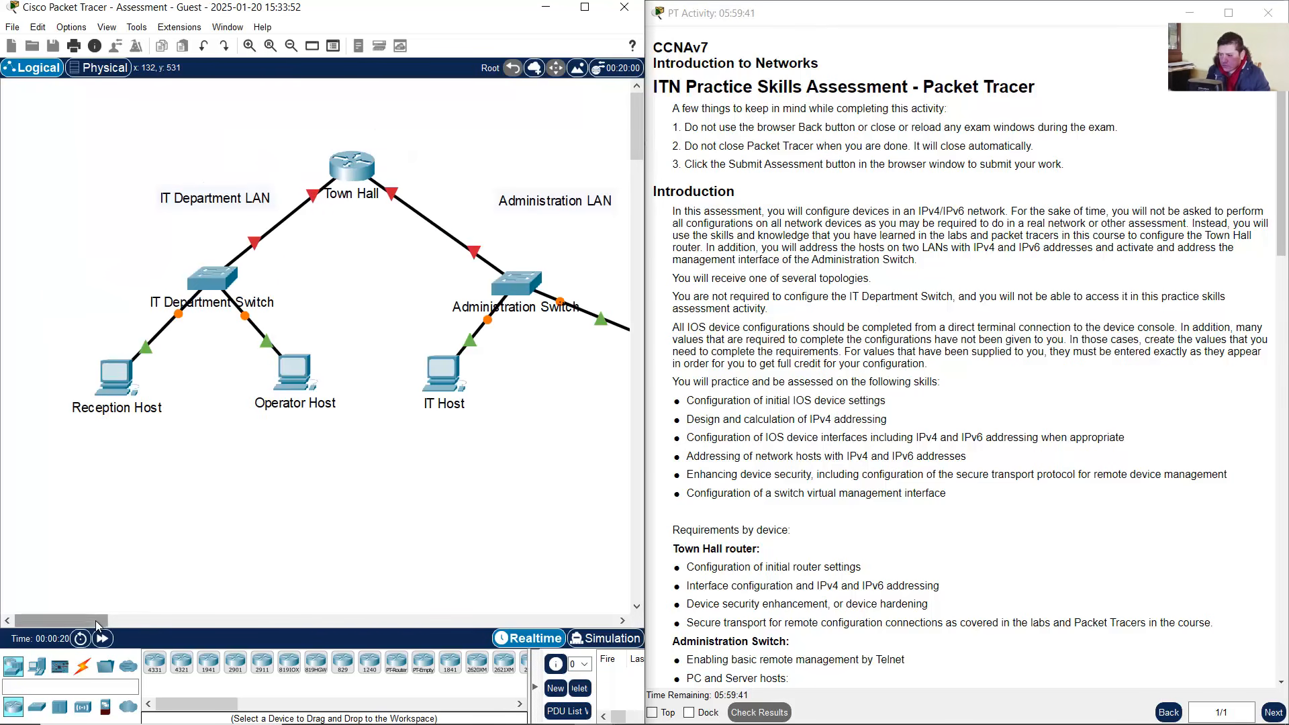
drag(100, 622, 108, 622)
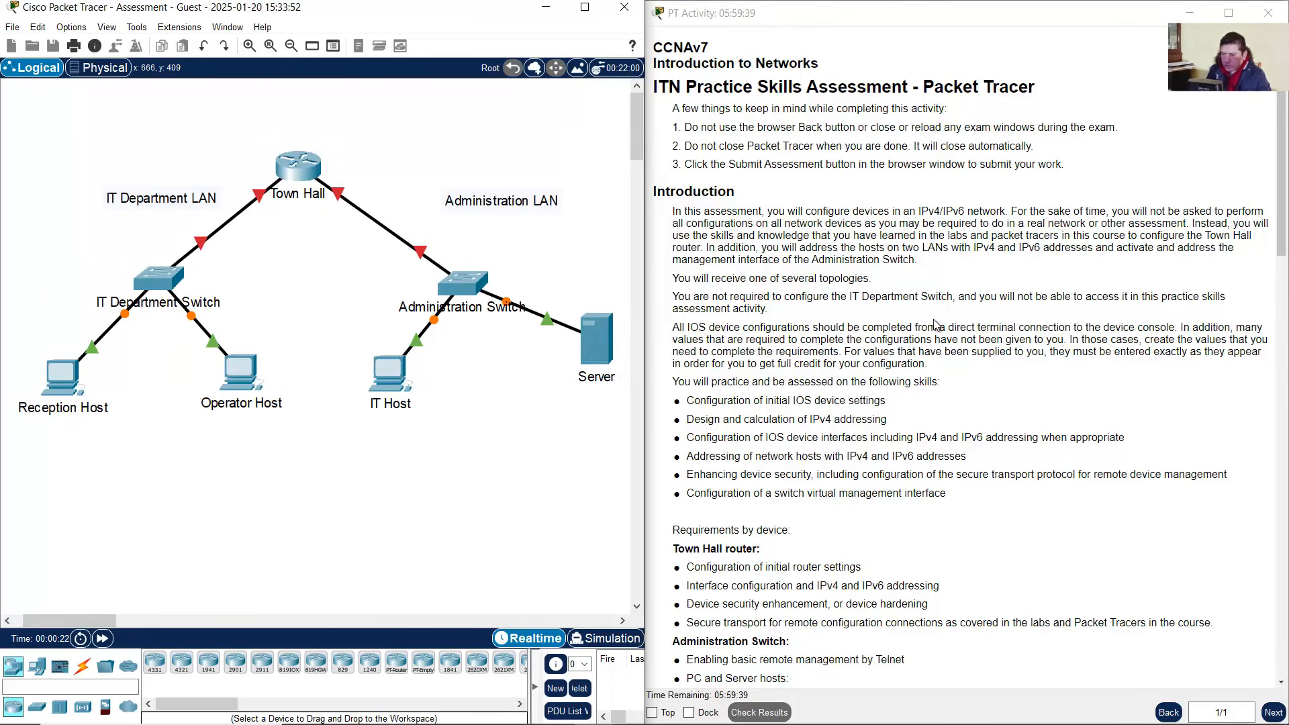
Read the CCNAv7 course title, assessment title and device configuration notes in the instructions
drag(655, 63, 775, 61)
drag(656, 48, 710, 48)
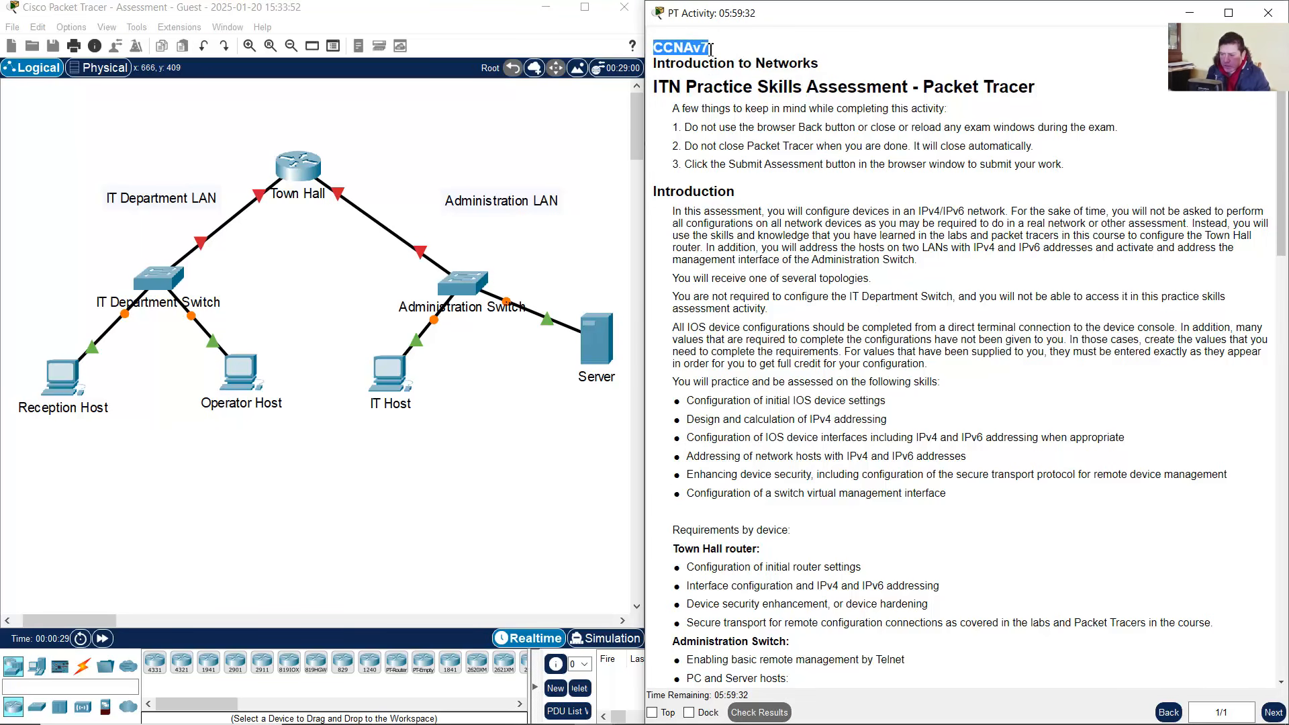
drag(656, 88, 1019, 155)
scroll(953, 224, down, 2)
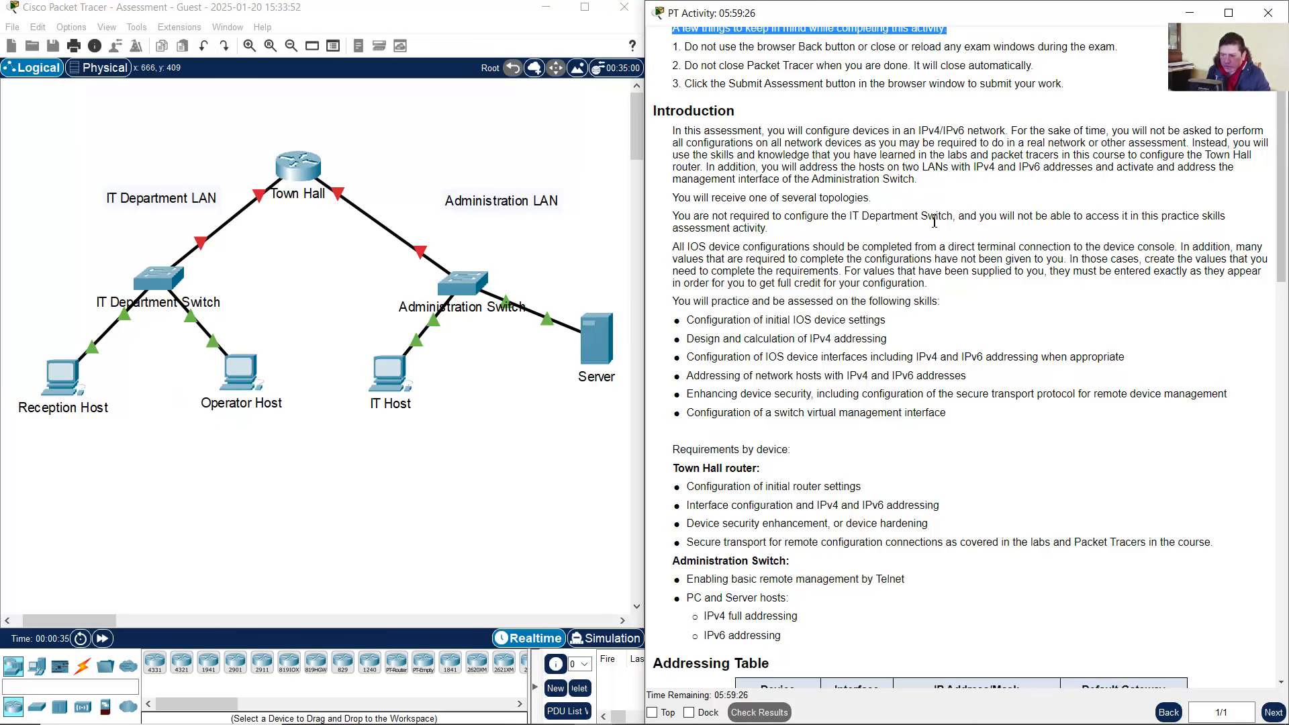
drag(876, 136, 993, 129)
click(779, 135)
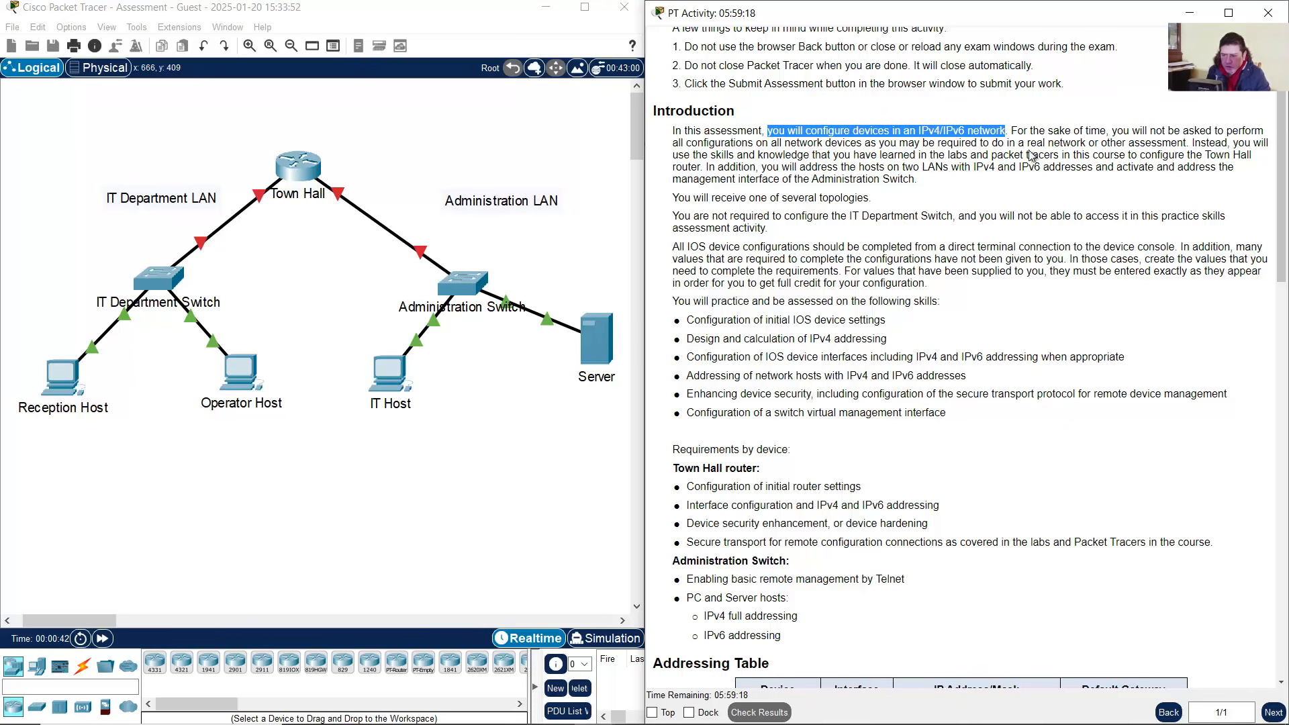
scroll(739, 188, down, 1)
drag(673, 206, 1176, 203)
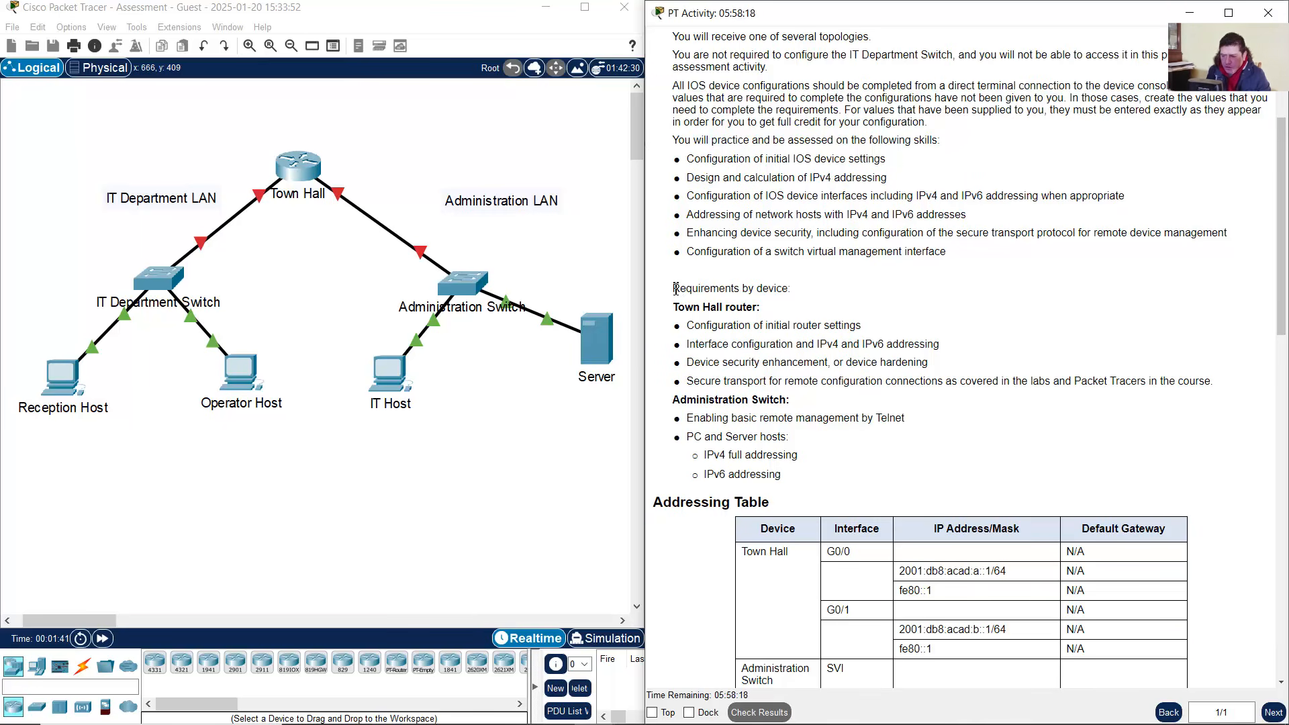
Review the Town Hall router and Administration Switch requirements and locate both in the topology
drag(673, 288, 793, 289)
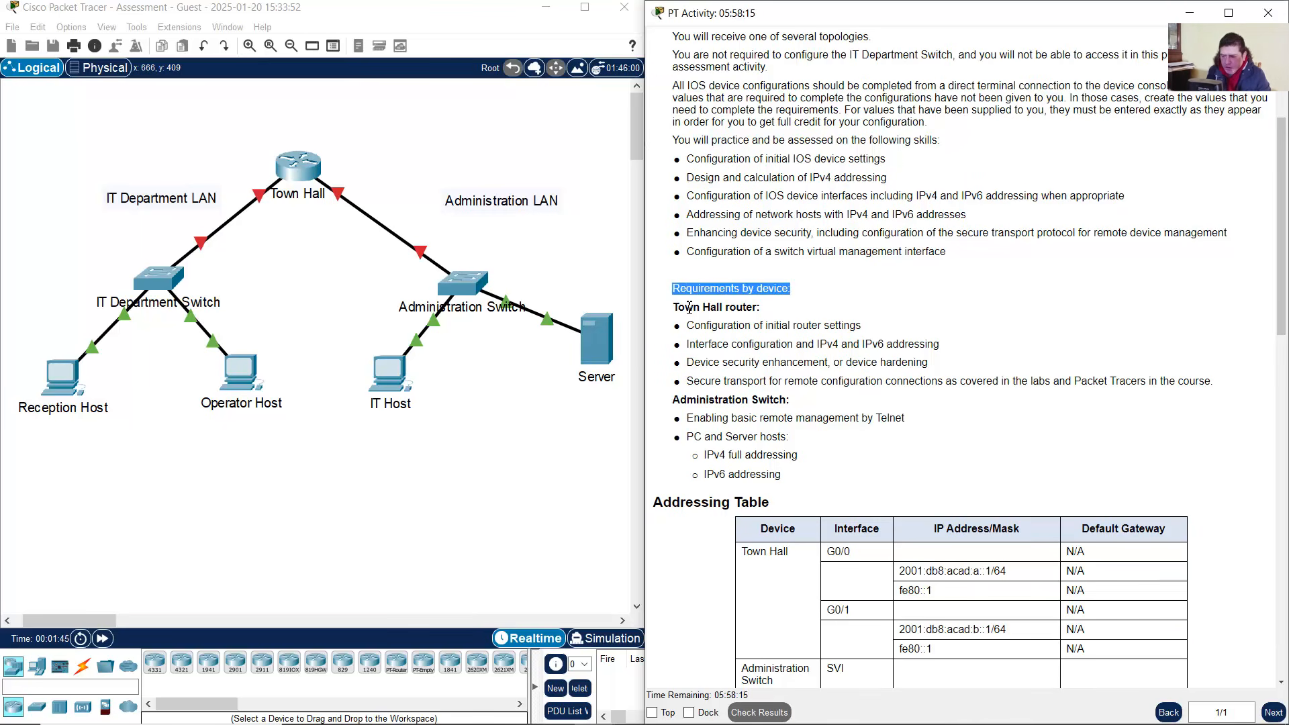
drag(677, 310, 762, 309)
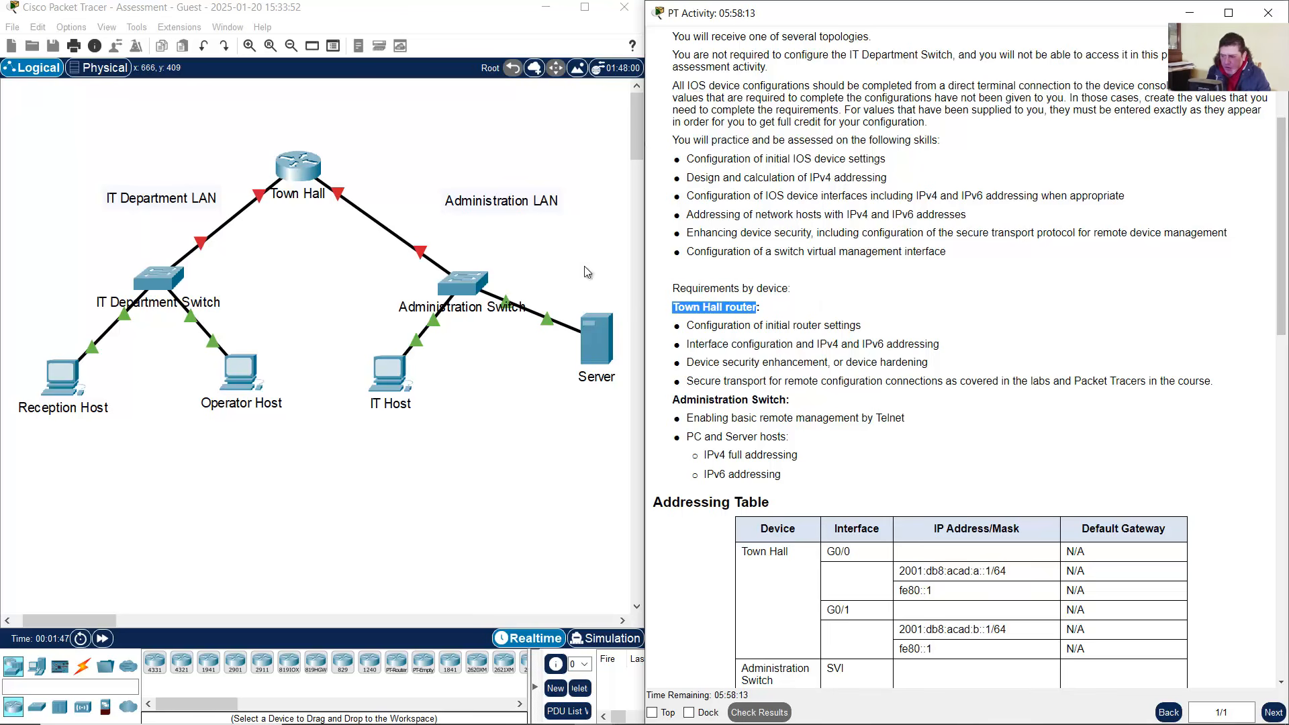
drag(252, 118, 361, 262)
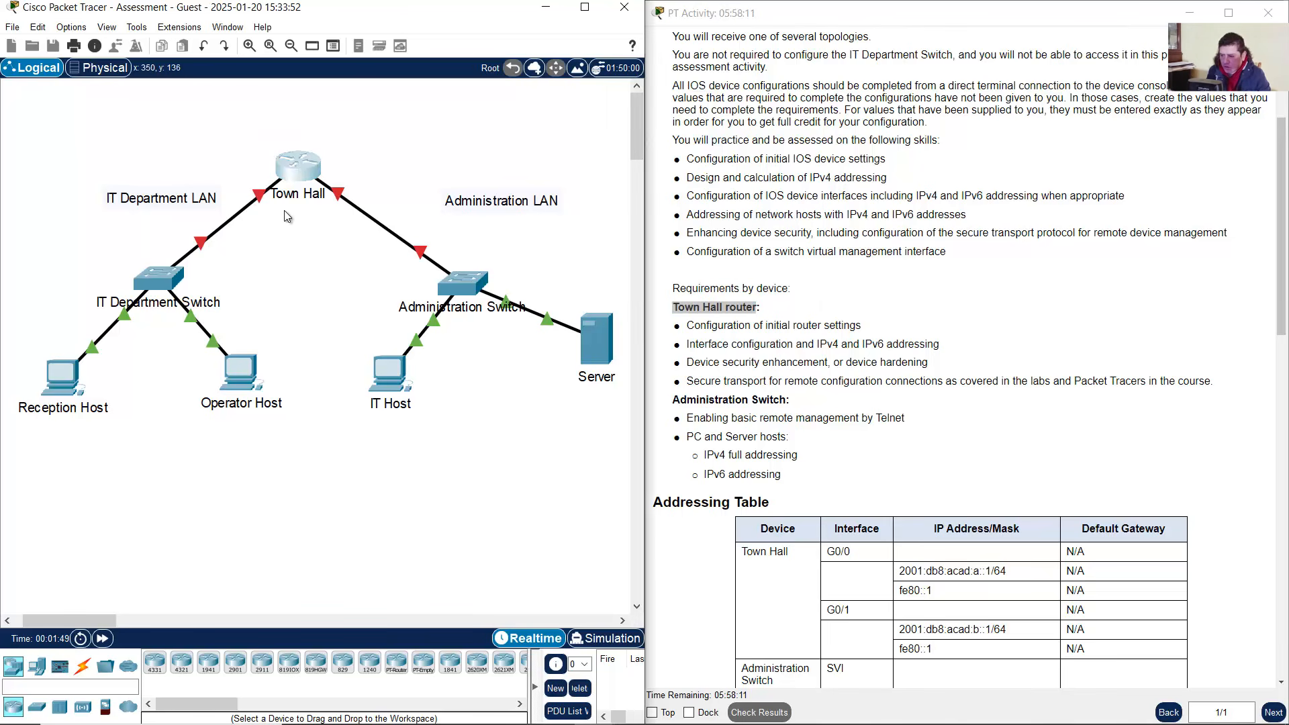
scroll(849, 323, down, 2)
click(706, 322)
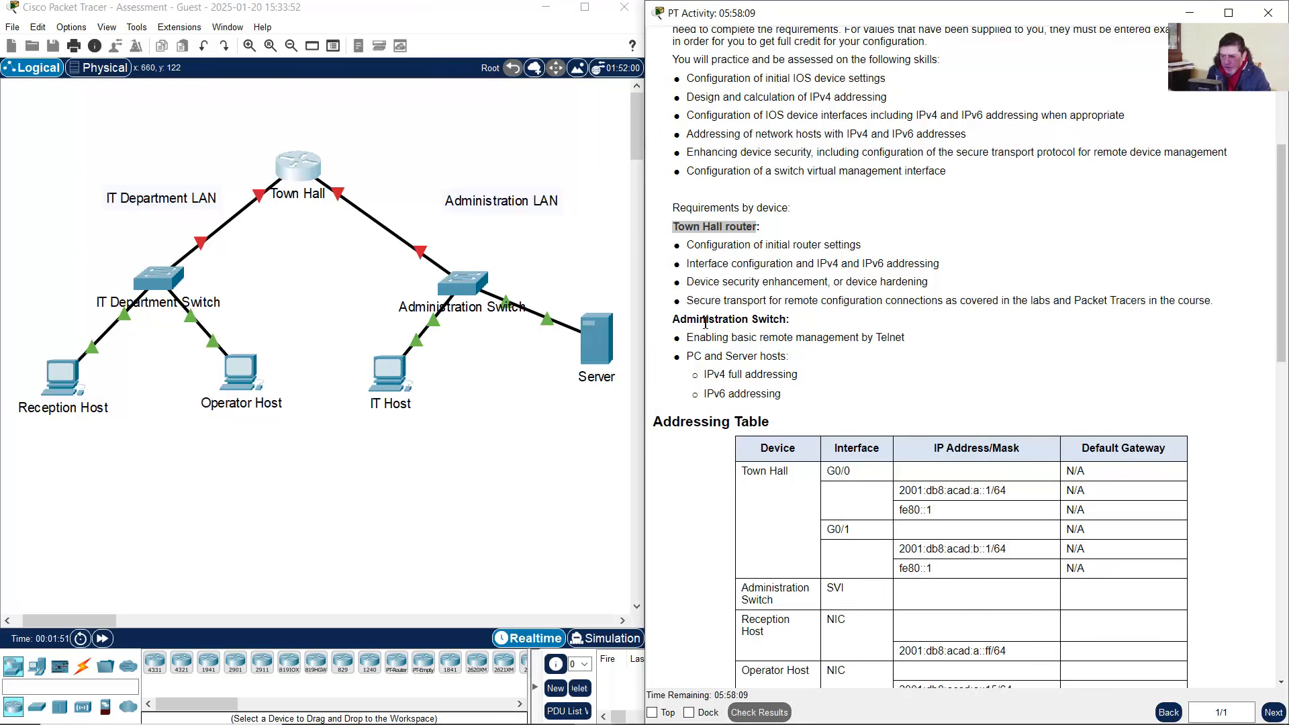
drag(680, 319, 807, 326)
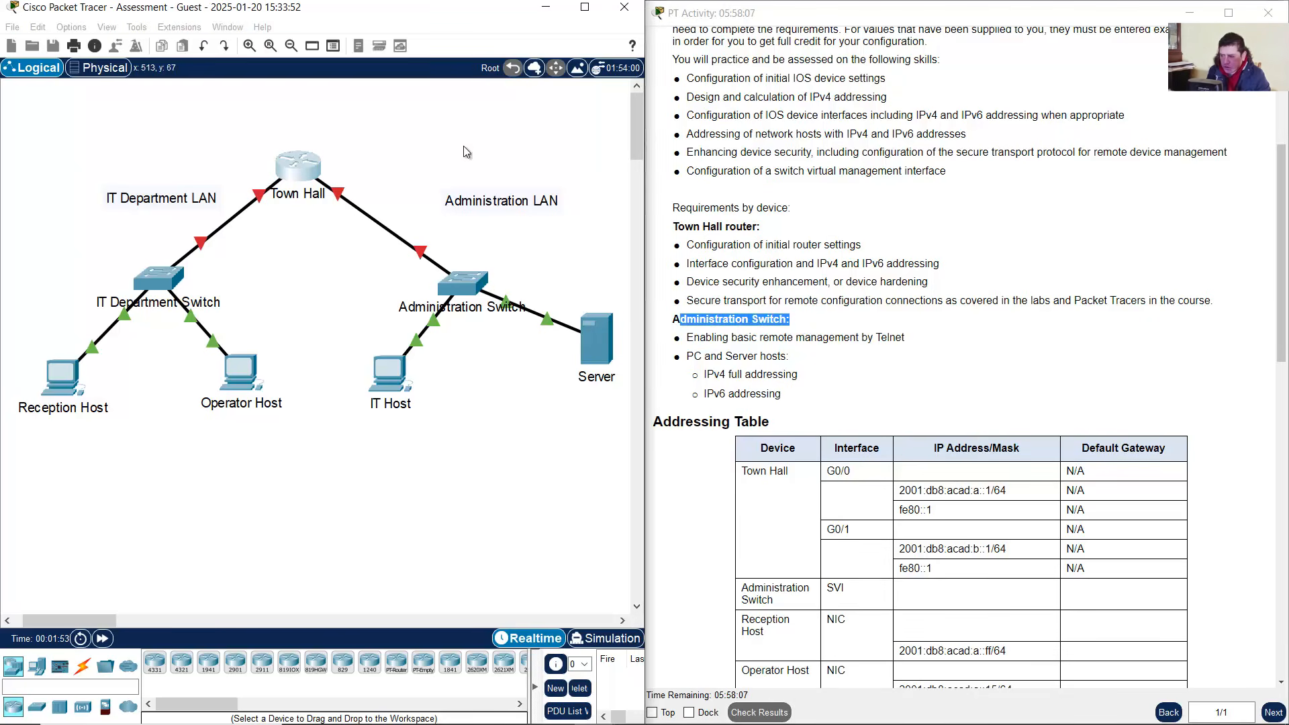
click(527, 256)
drag(543, 241, 400, 327)
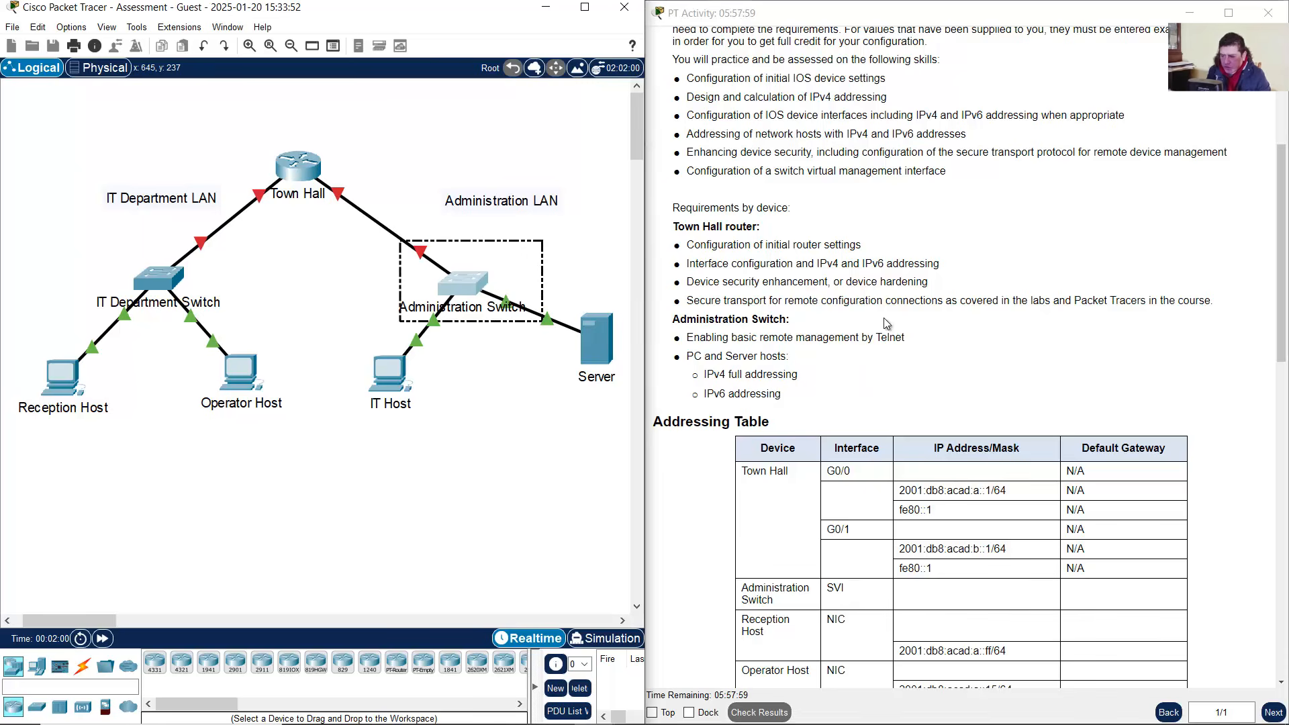
click(1022, 331)
Scroll the instructions down to the Addressing Table and look it over
scroll(1034, 336, down, 2)
scroll(1050, 341, down, 2)
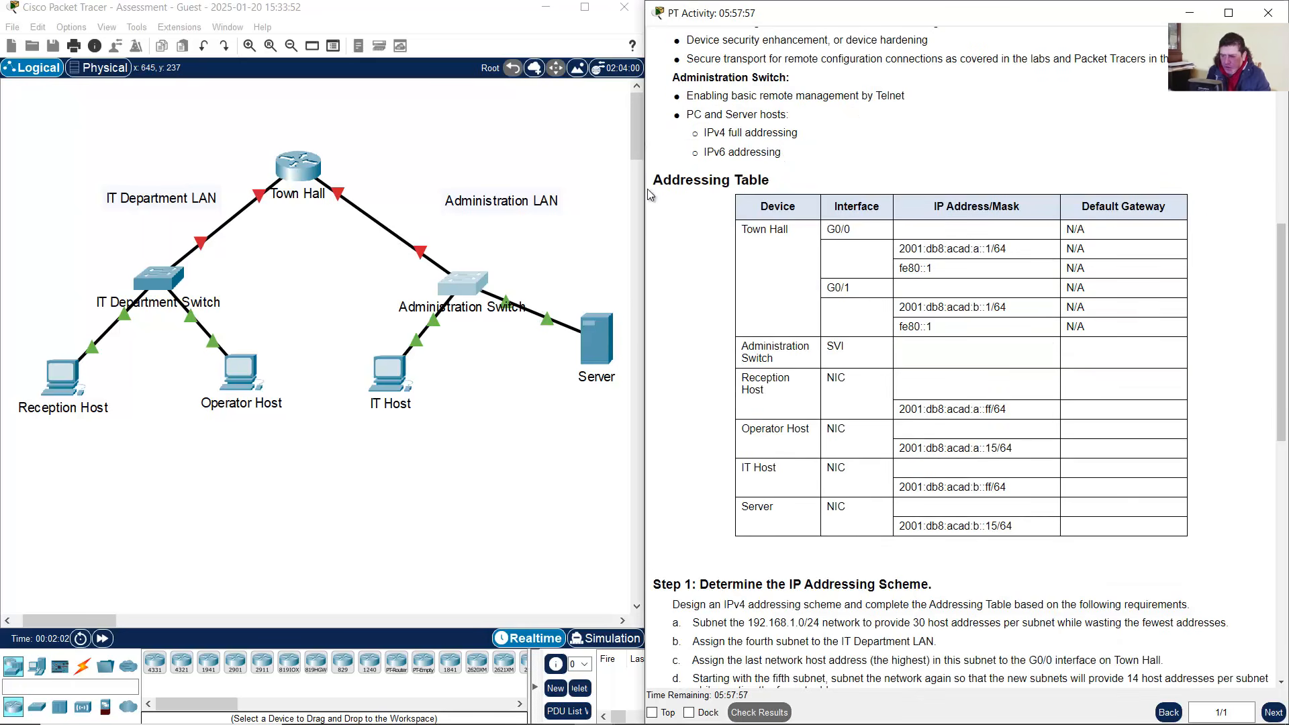
drag(658, 180, 1096, 564)
click(1107, 505)
scroll(1109, 471, down, 10)
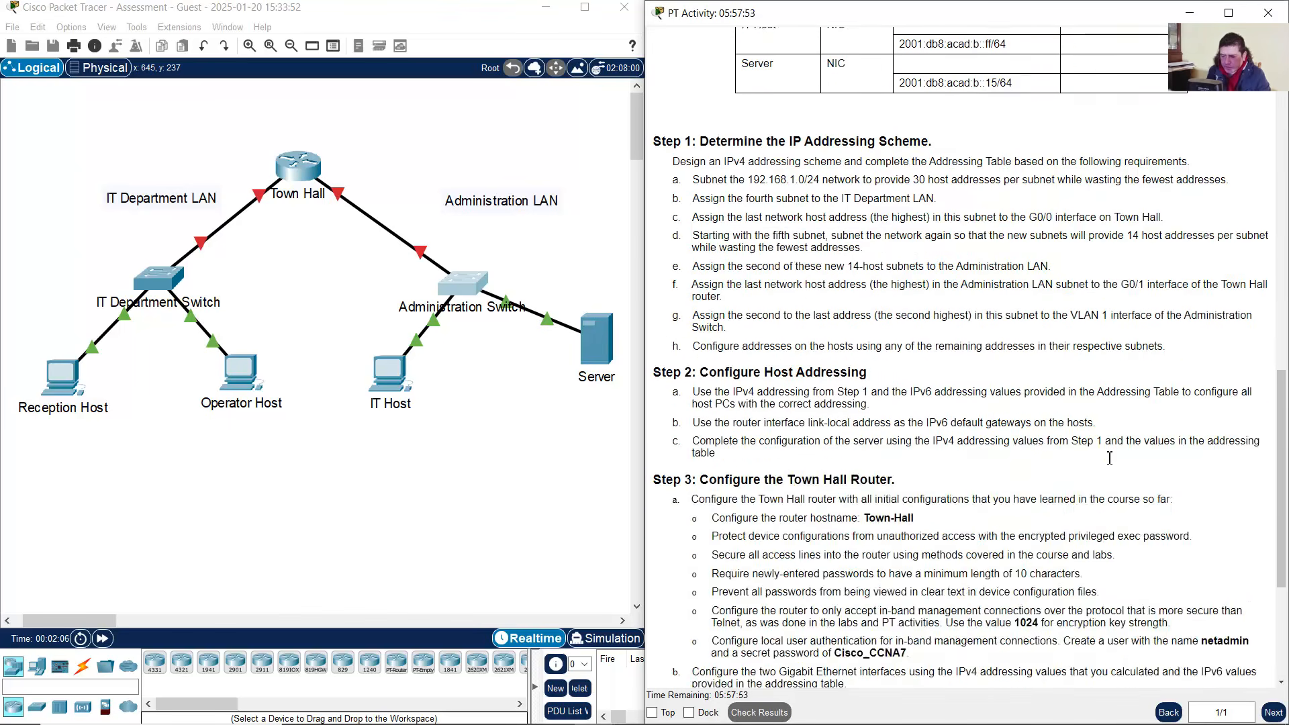
scroll(1109, 456, up, 4)
scroll(1110, 456, up, 6)
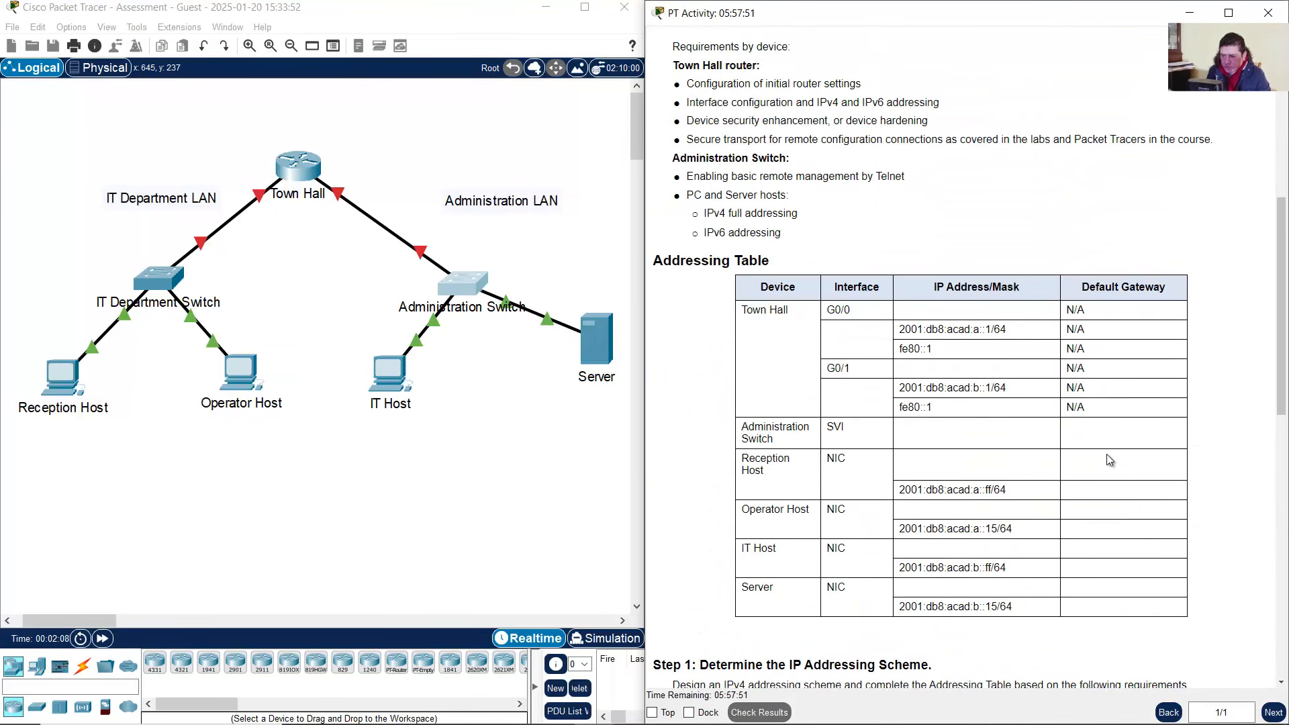
scroll(1109, 457, down, 4)
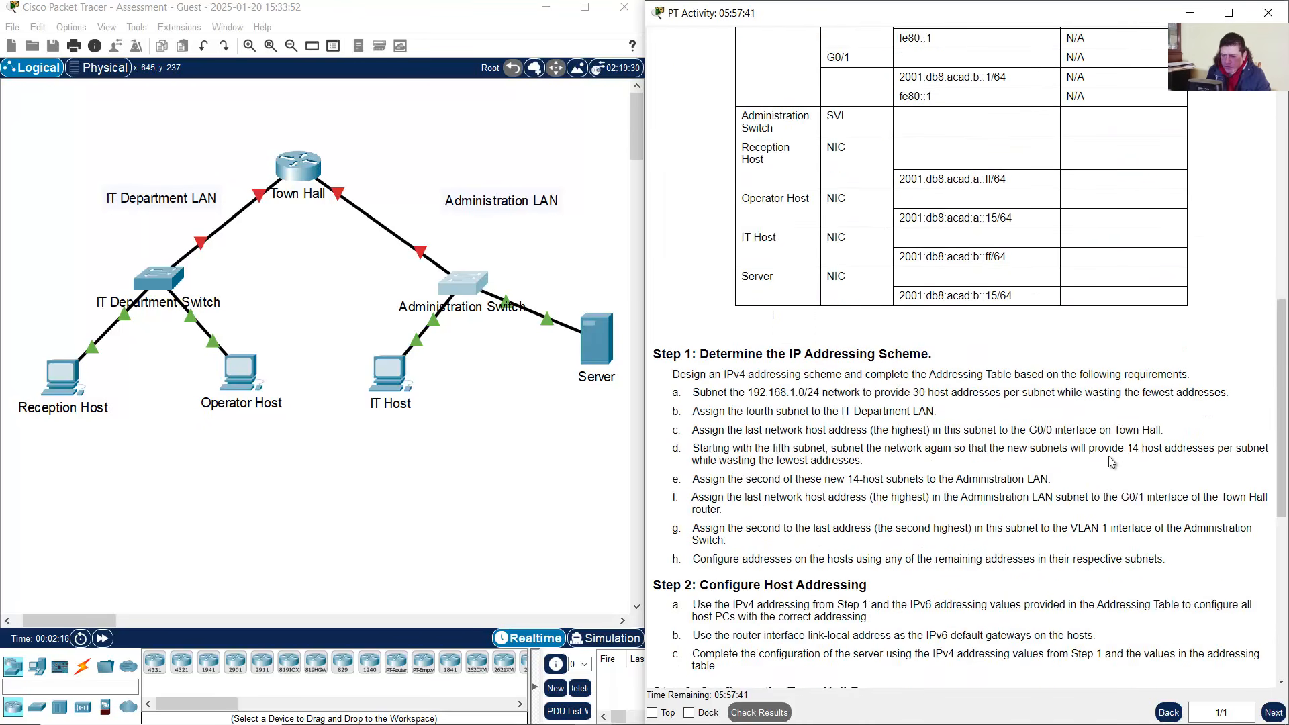
scroll(1107, 453, up, 2)
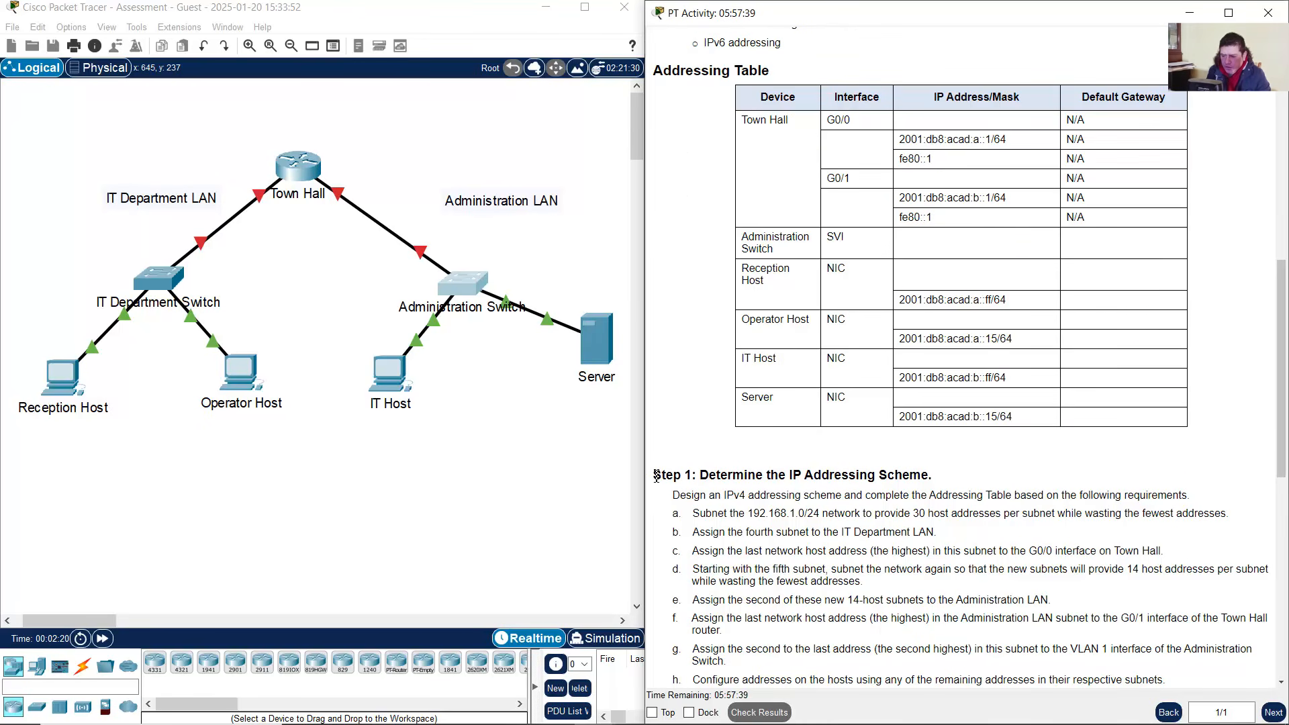
Read the Step 1 heading, its design instruction and the subnetting requirement in line a
drag(654, 476, 694, 475)
scroll(737, 470, down, 2)
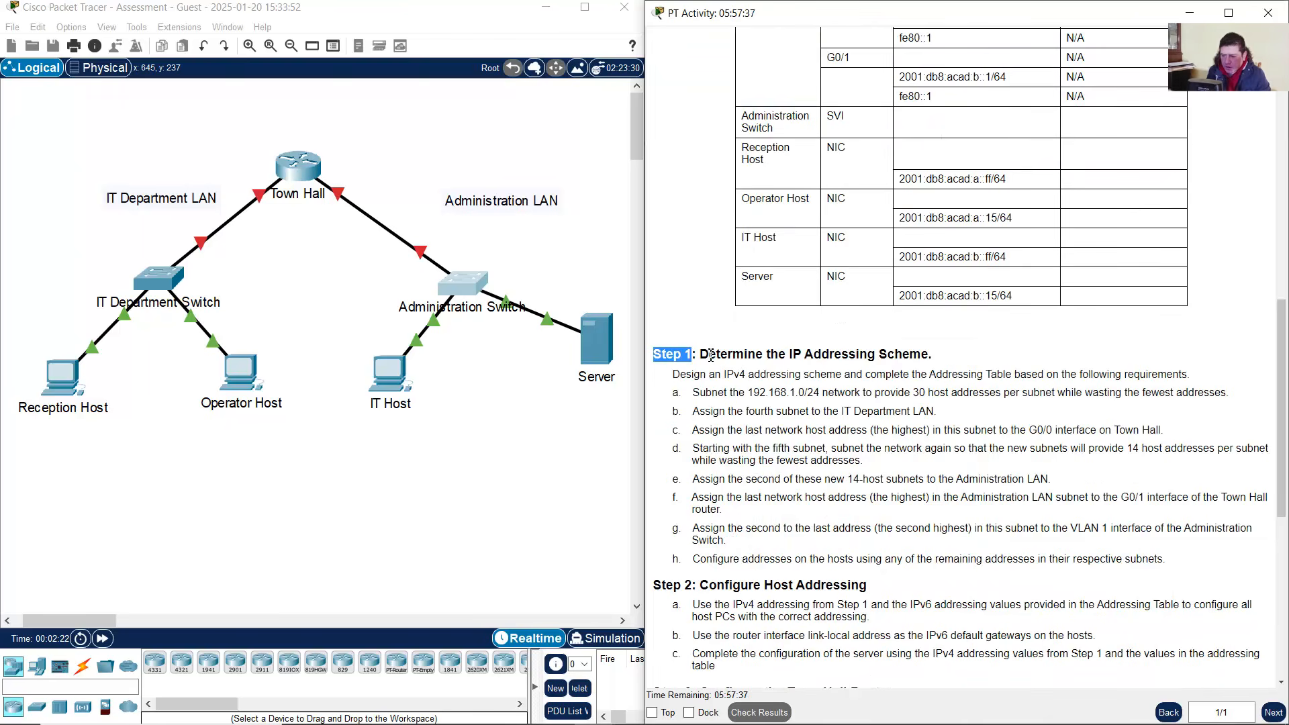
drag(709, 354, 934, 356)
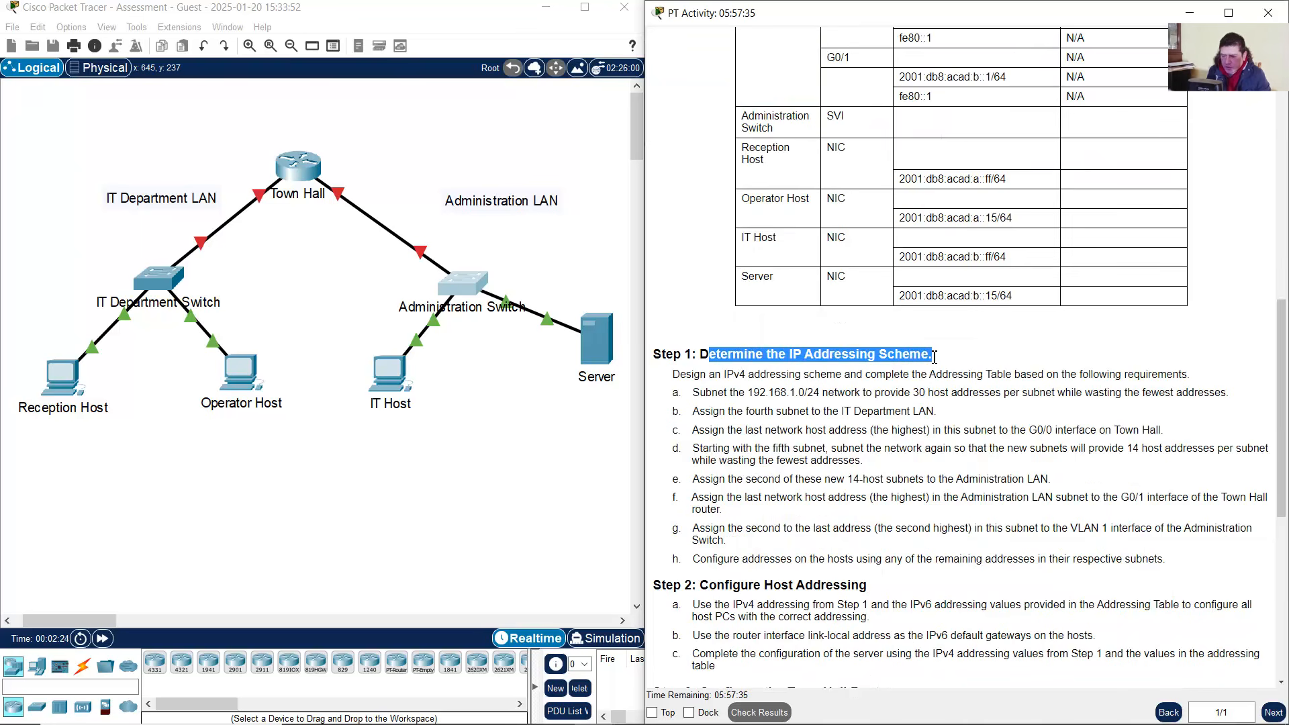
drag(680, 376, 1193, 376)
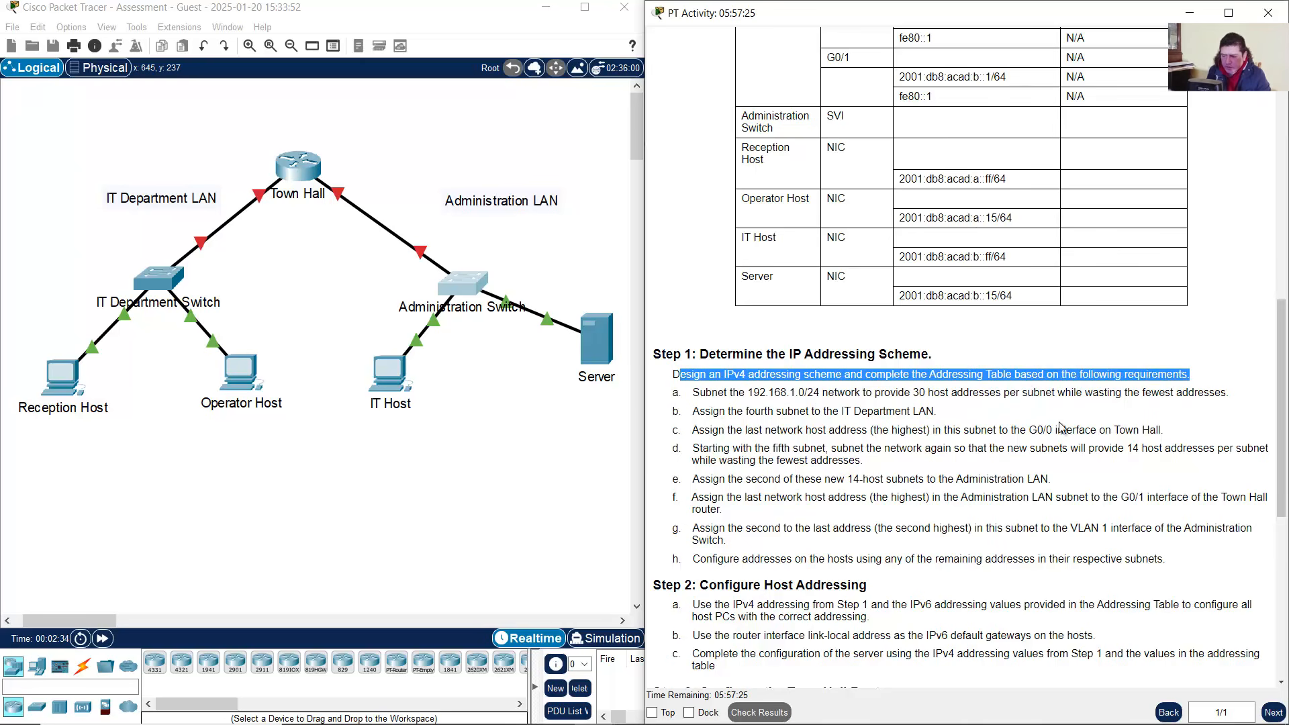
scroll(1032, 428, up, 1)
drag(694, 435, 1233, 436)
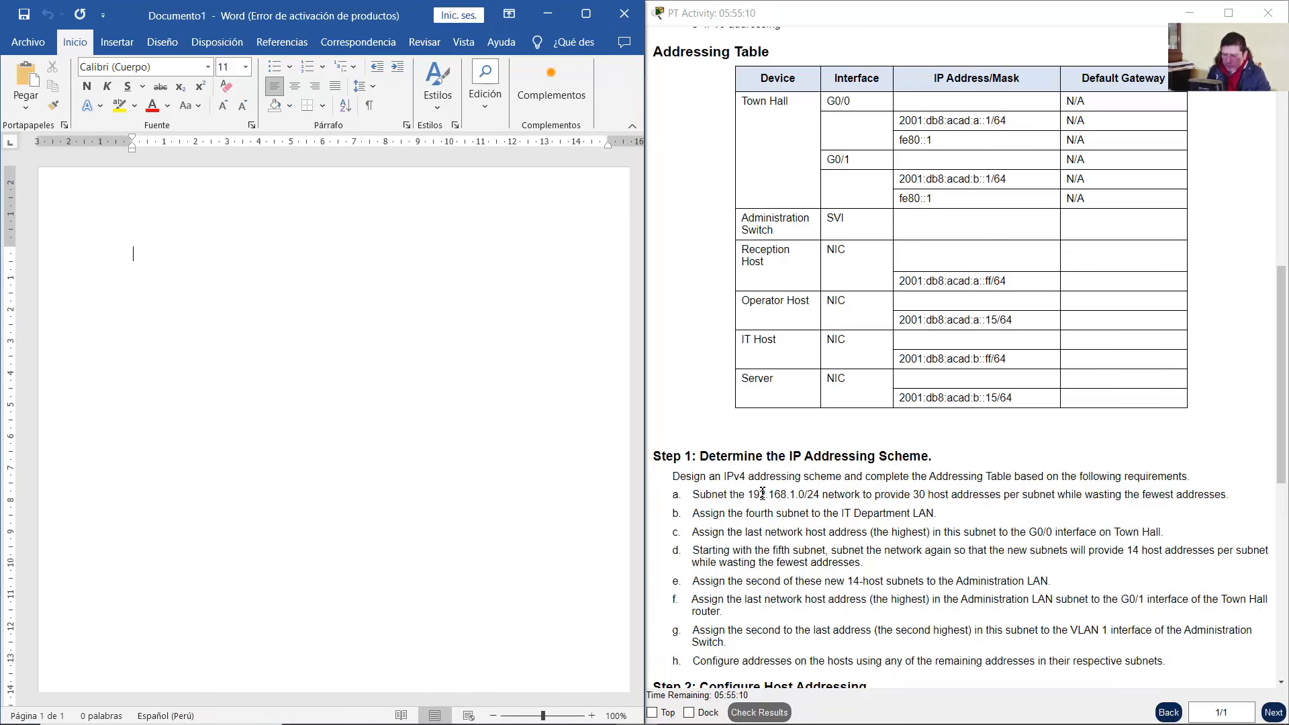
Type the network 192.168.1.0/24 in the Word document at font size 14
drag(750, 495, 861, 495)
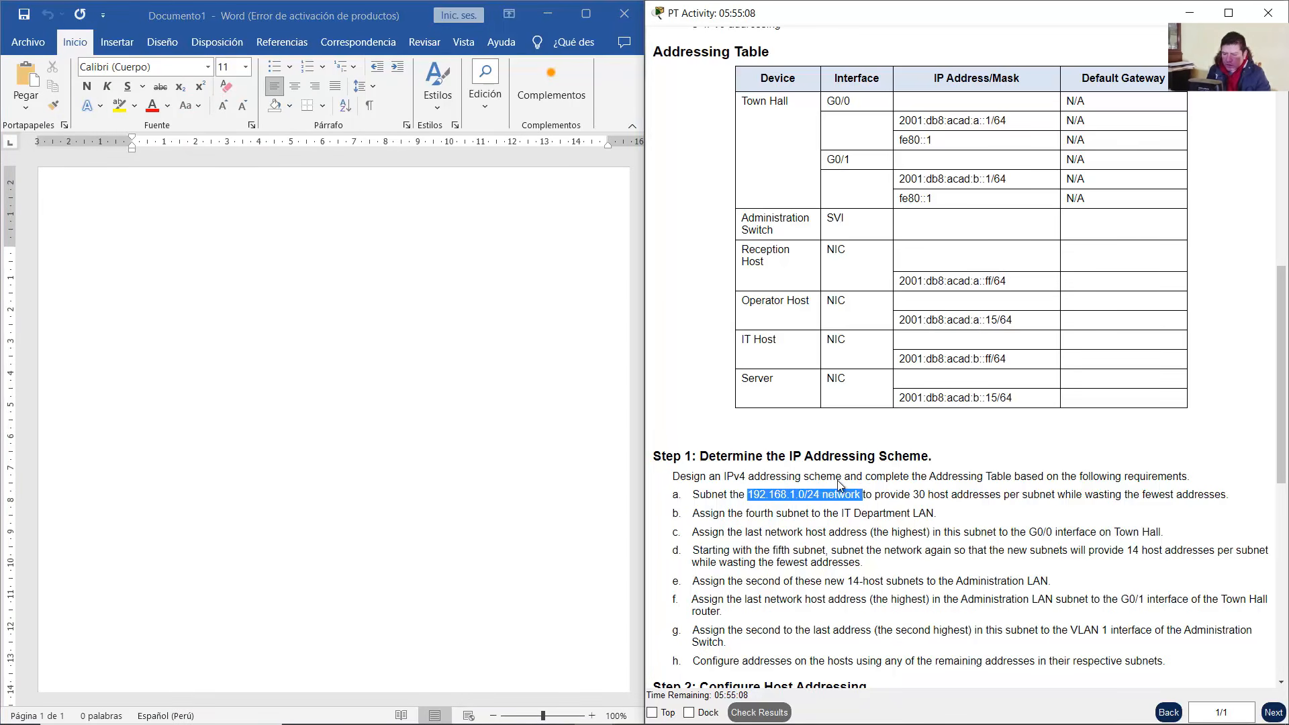
click(321, 273)
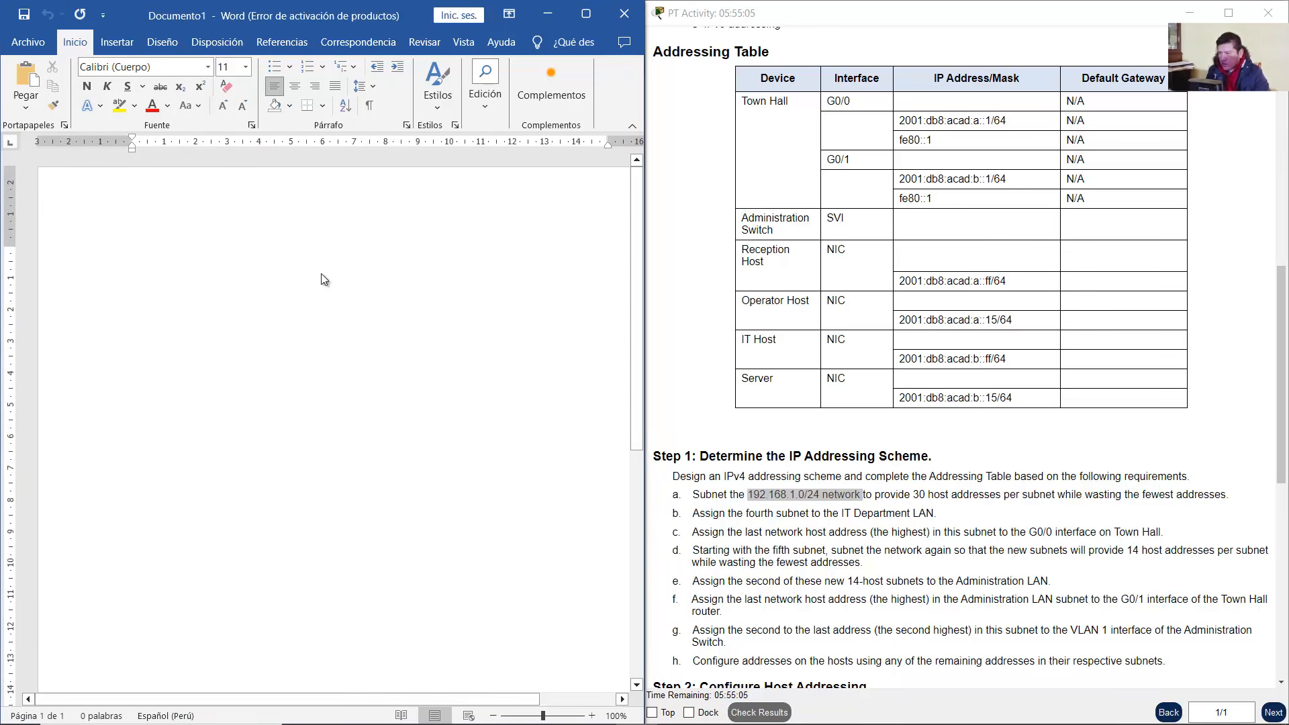
click(246, 67)
click(229, 170)
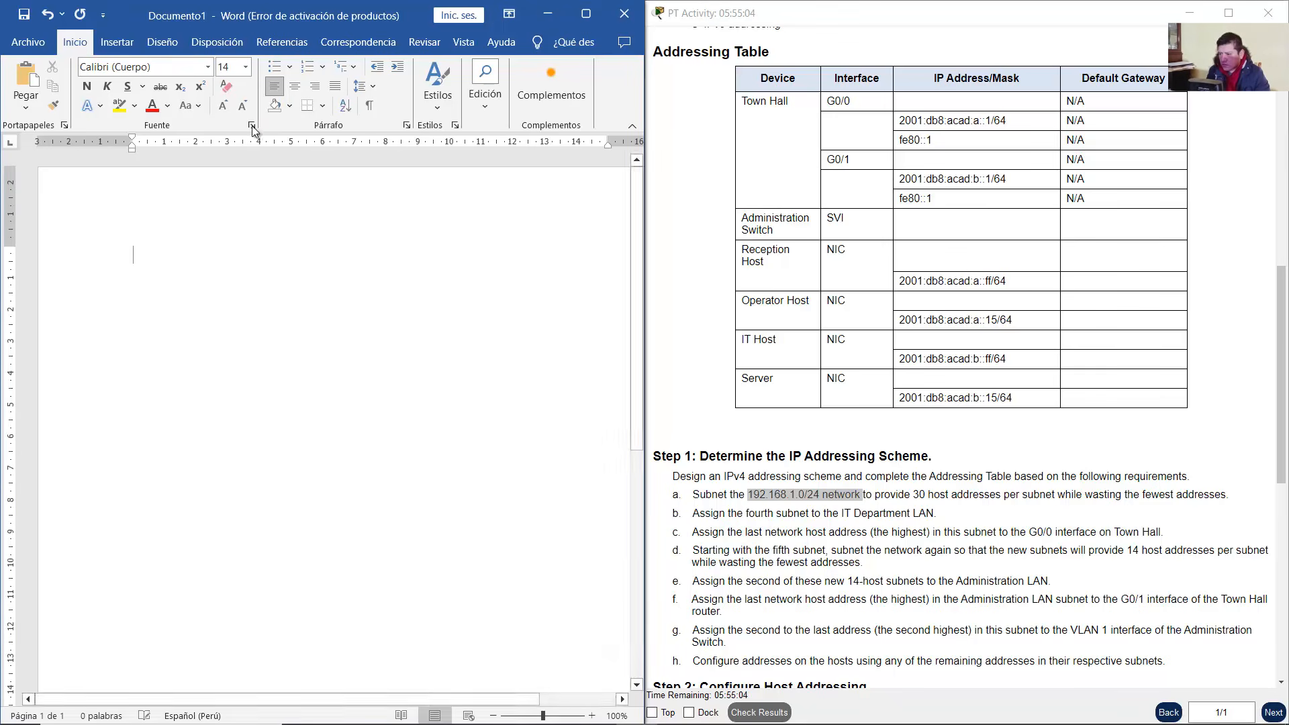
text(192.168.)
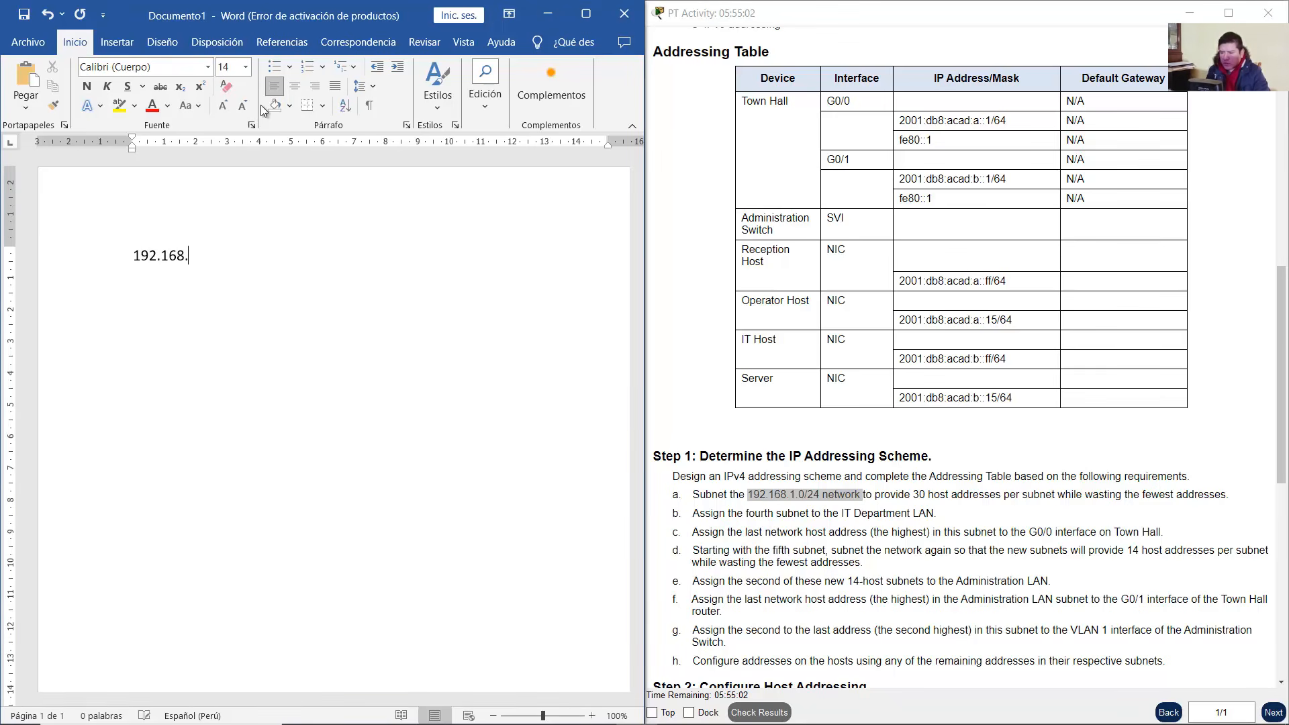
text(1.0/24)
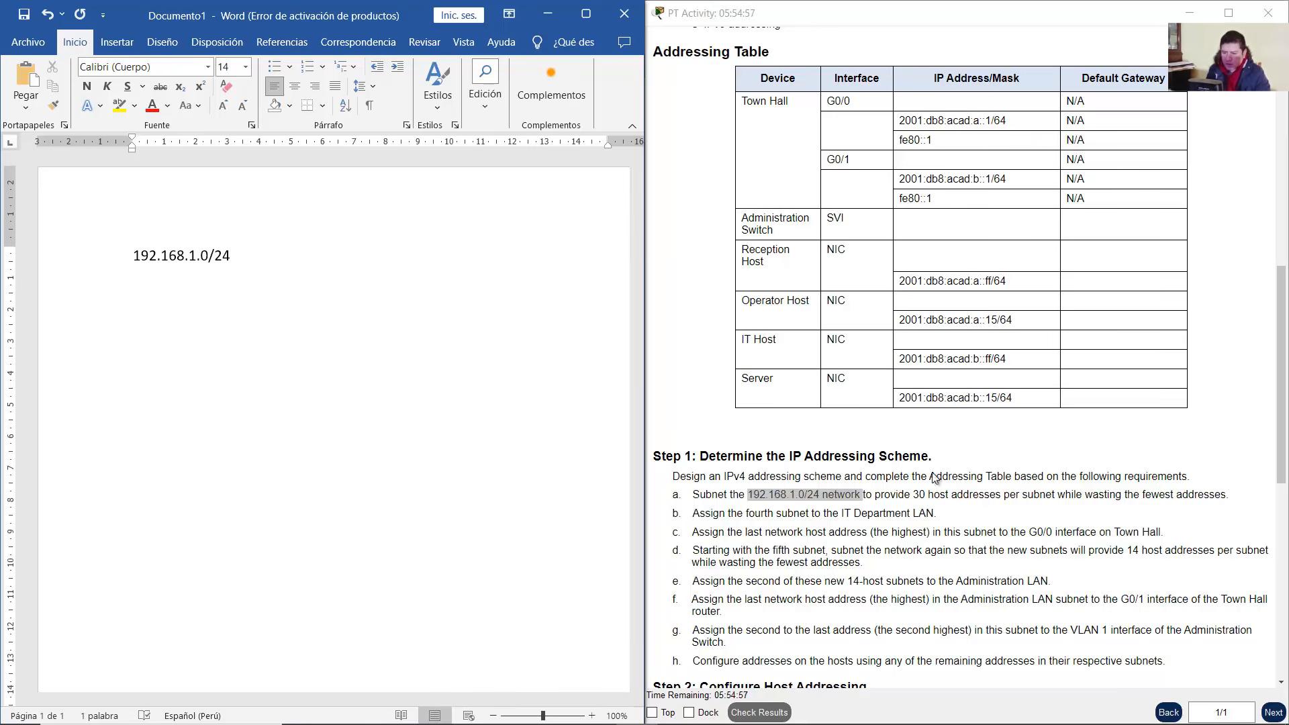
Highlight the '30 host addresses per subnet' requirement in the activity instructions
click(933, 504)
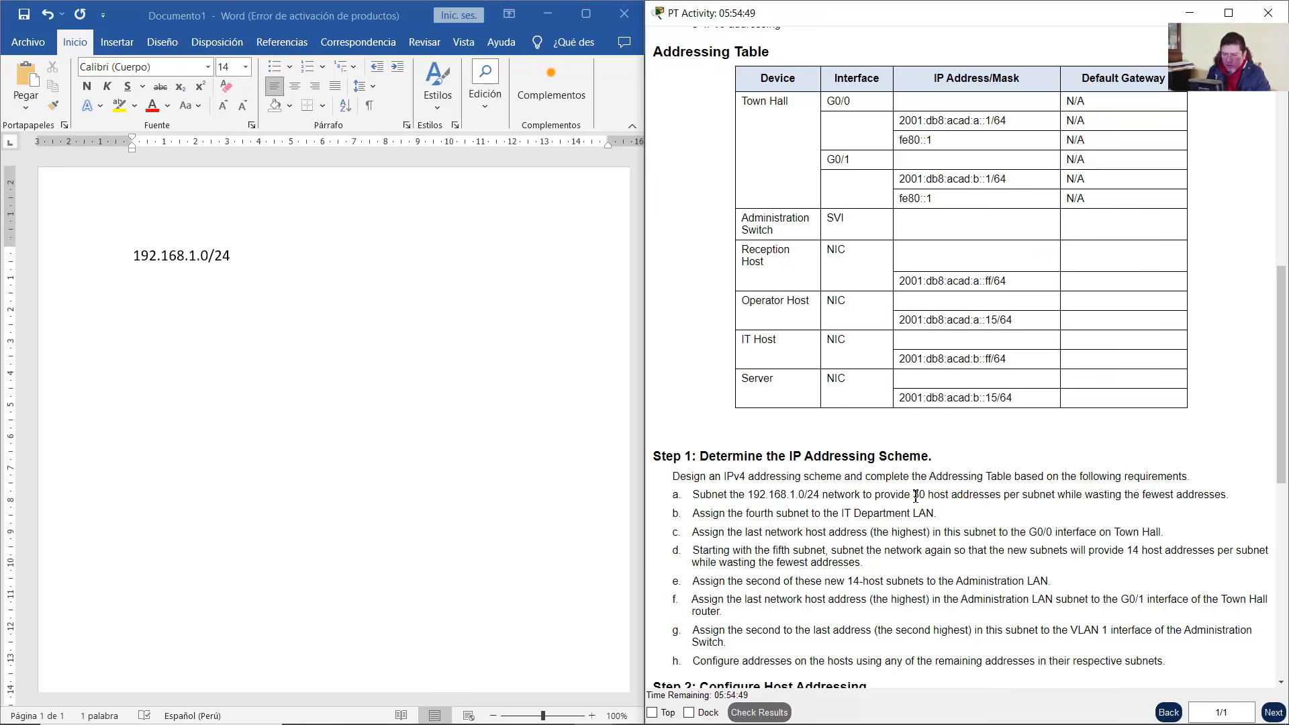
drag(923, 497, 1063, 496)
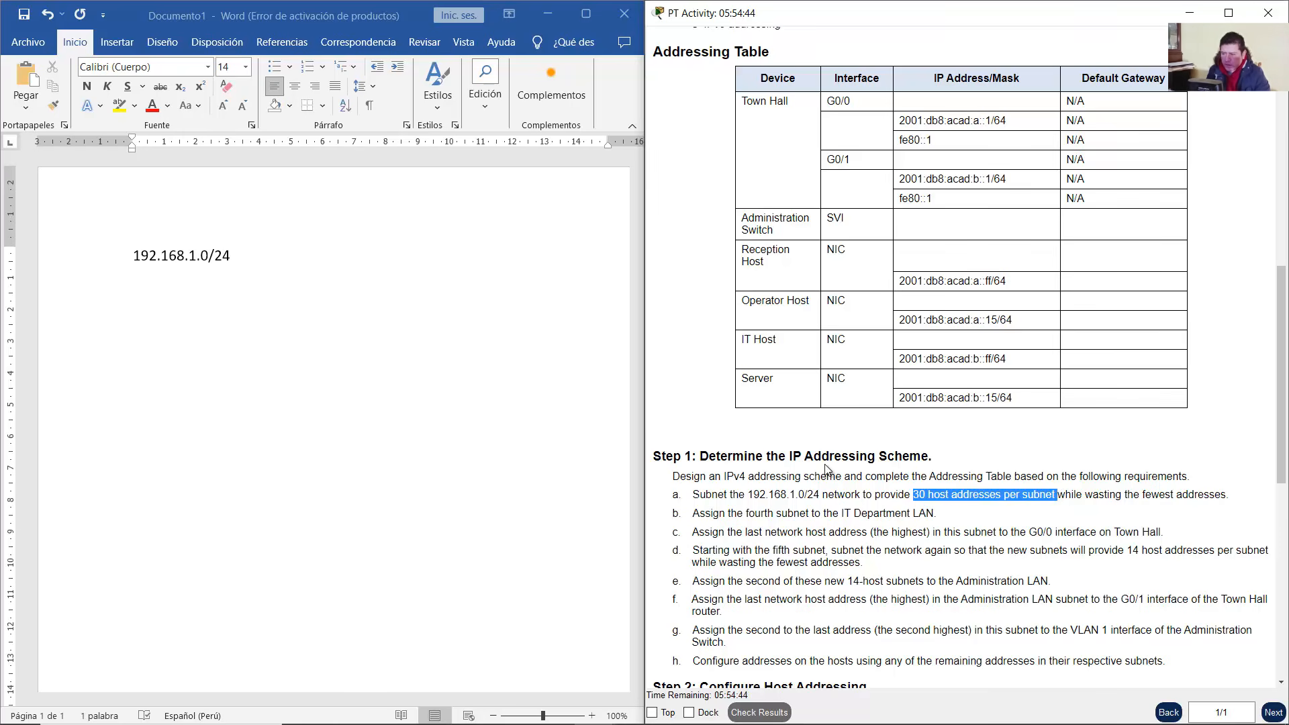
click(949, 497)
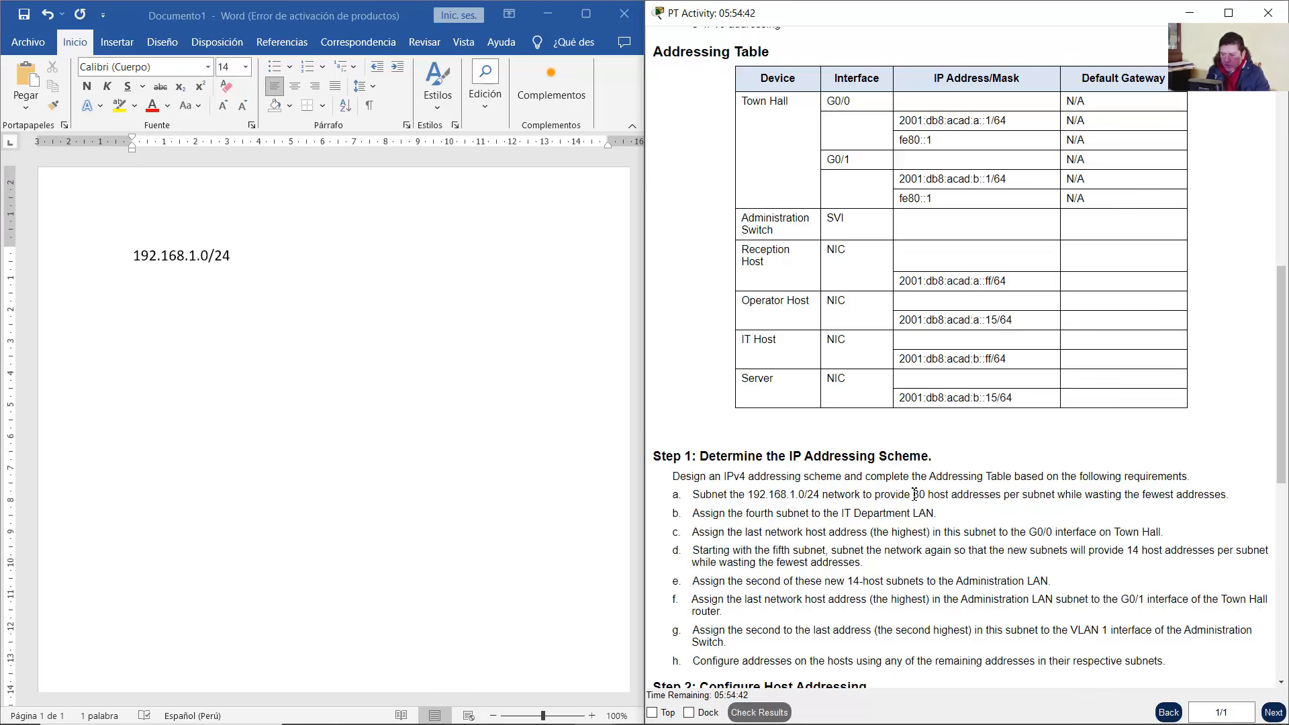
drag(912, 496, 1036, 498)
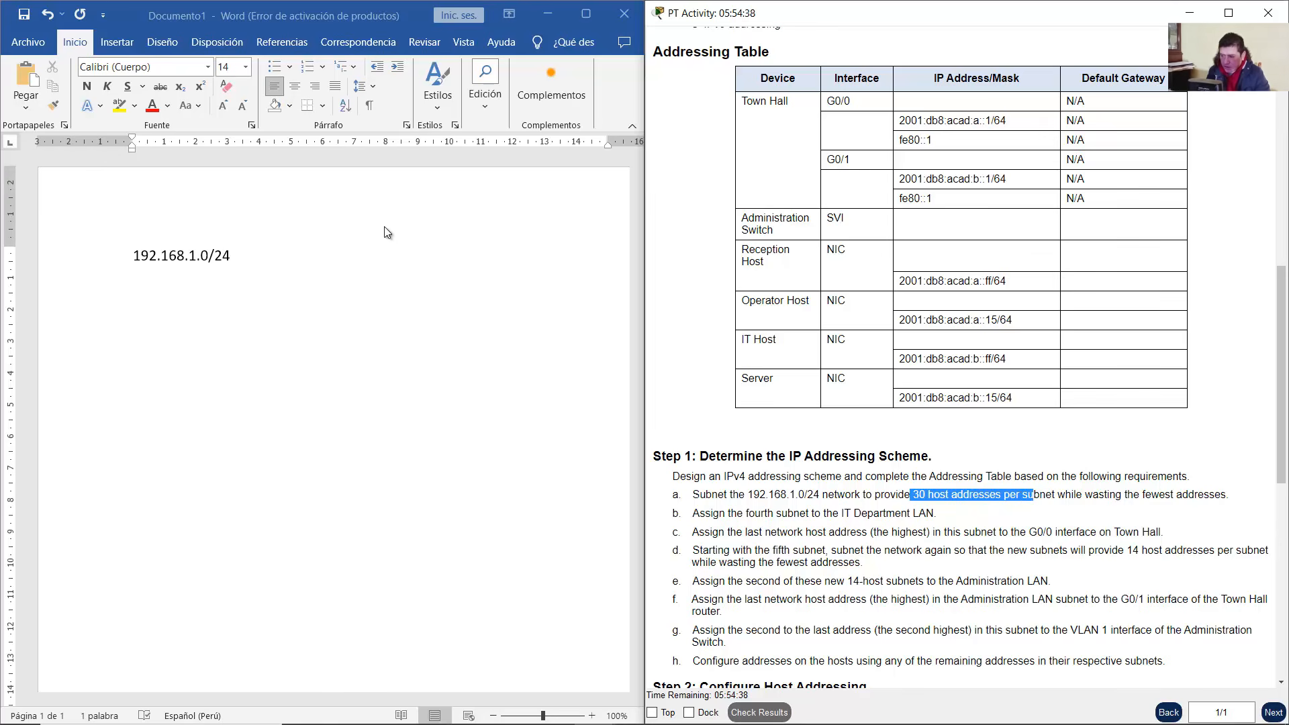
click(295, 261)
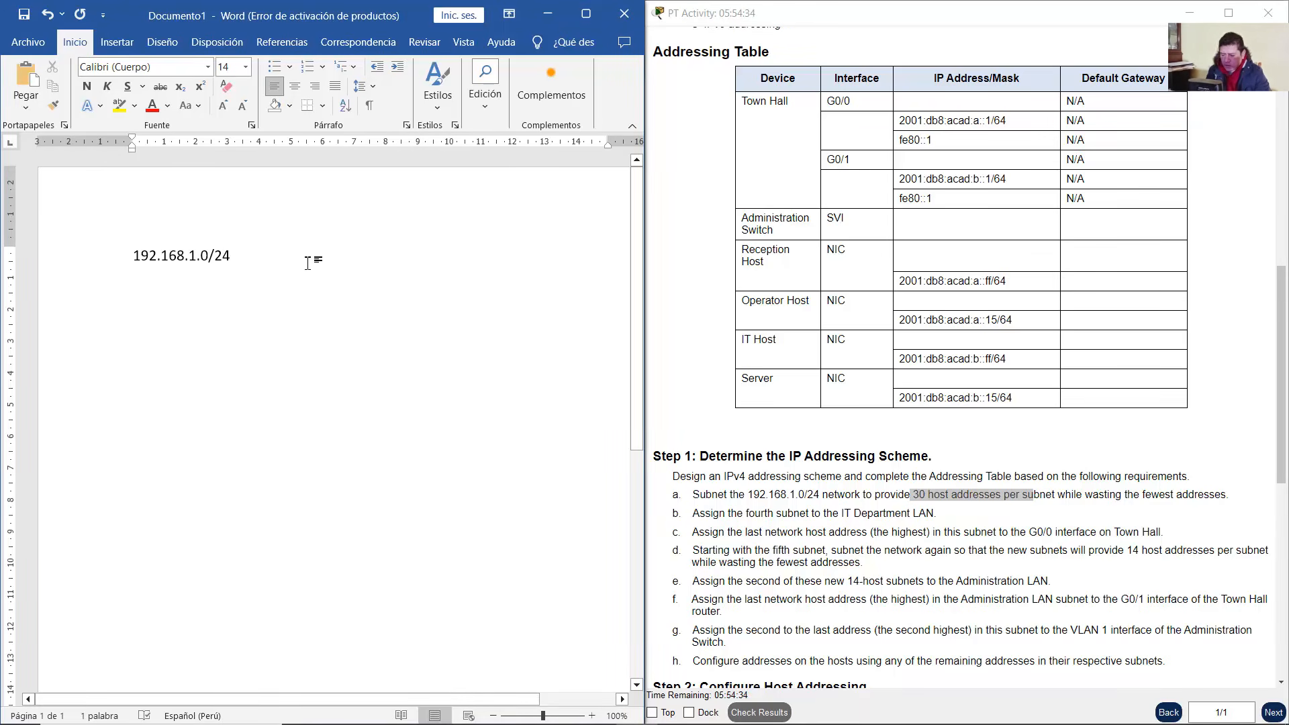
List the first two subnets: 1. 192.168.1.0/27 and 2. 192.168.1.32/27
key(Return)
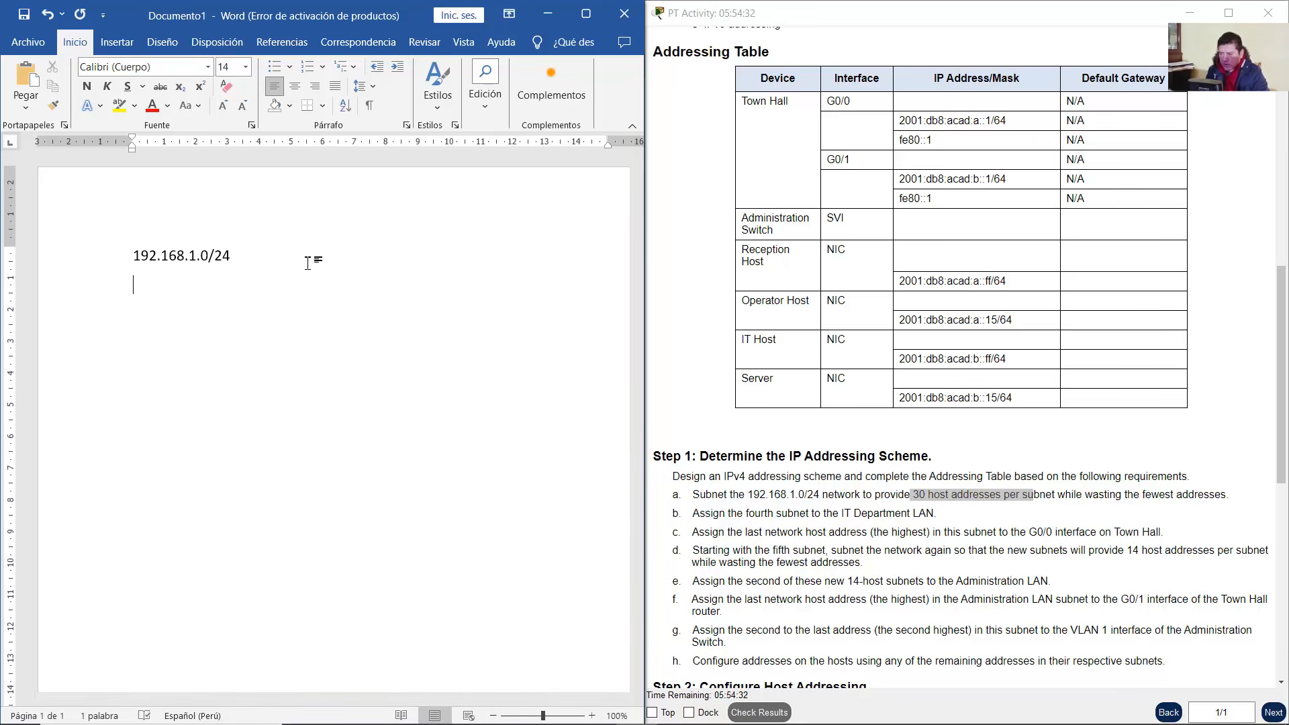
text(1. 192.168.1.0)
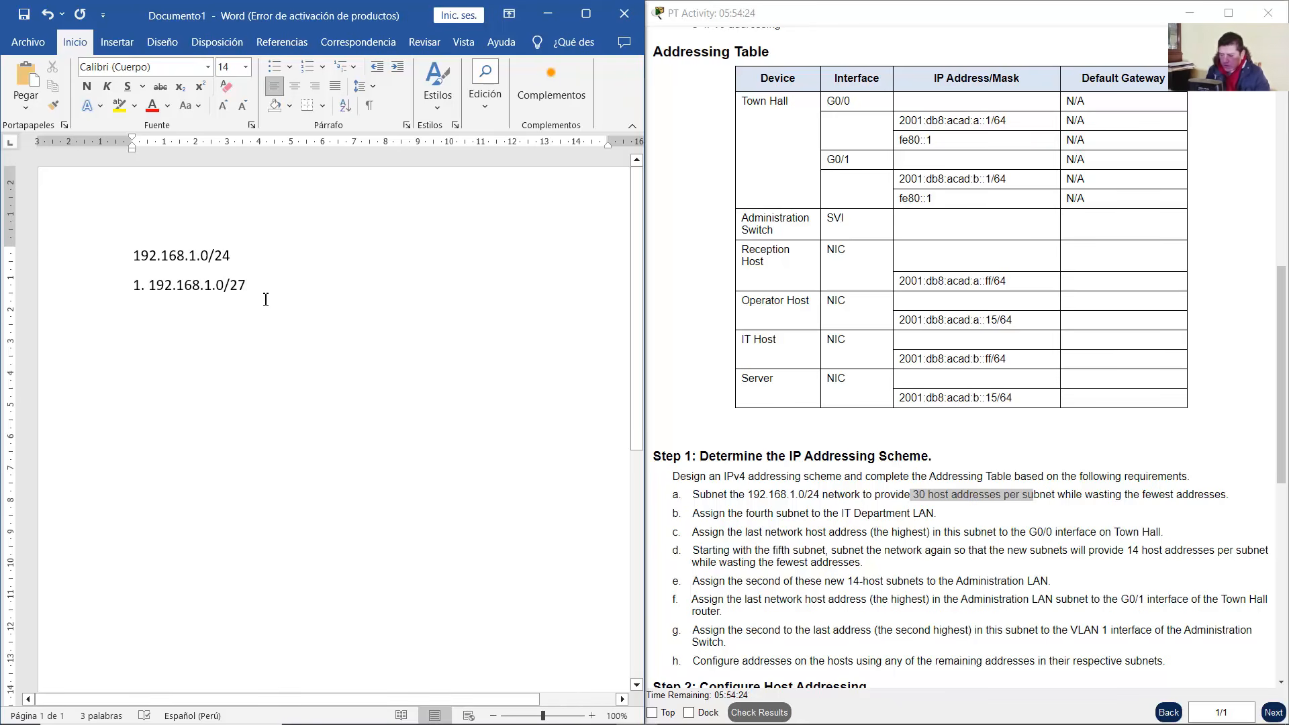
text(/27)
key(Return)
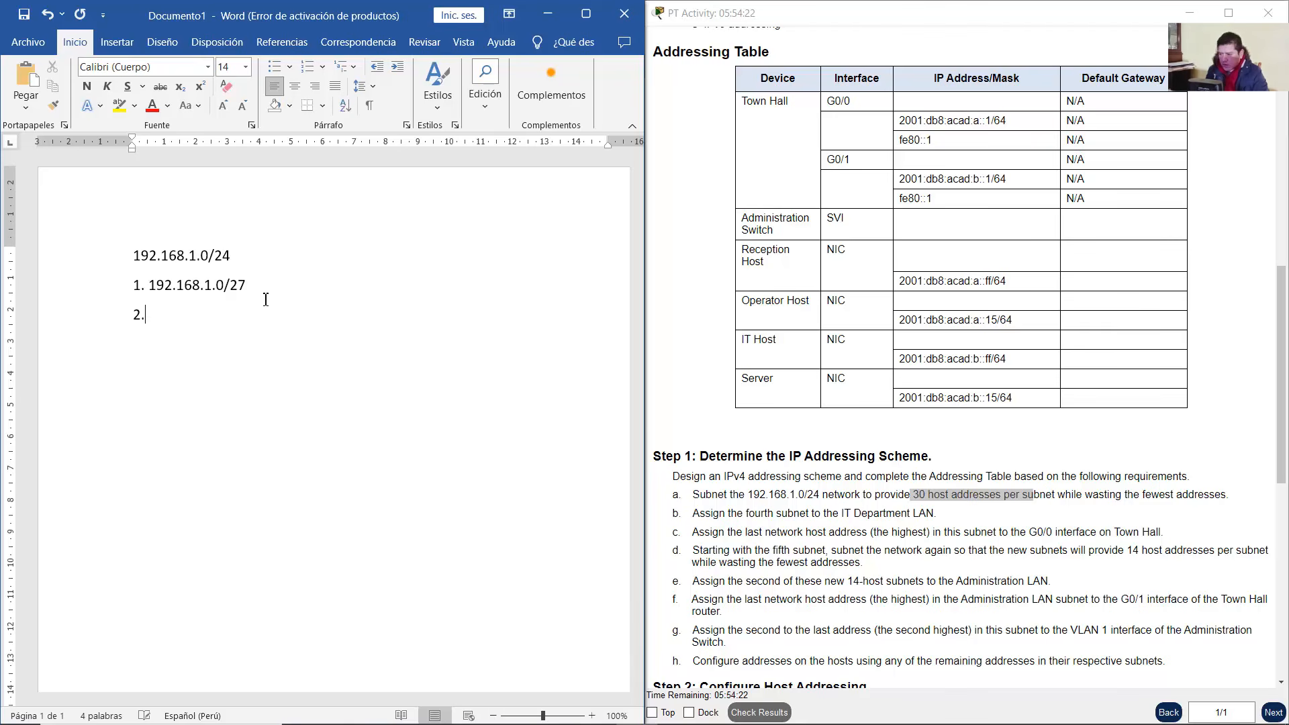
text(2.)
text(192.168.1.32/27)
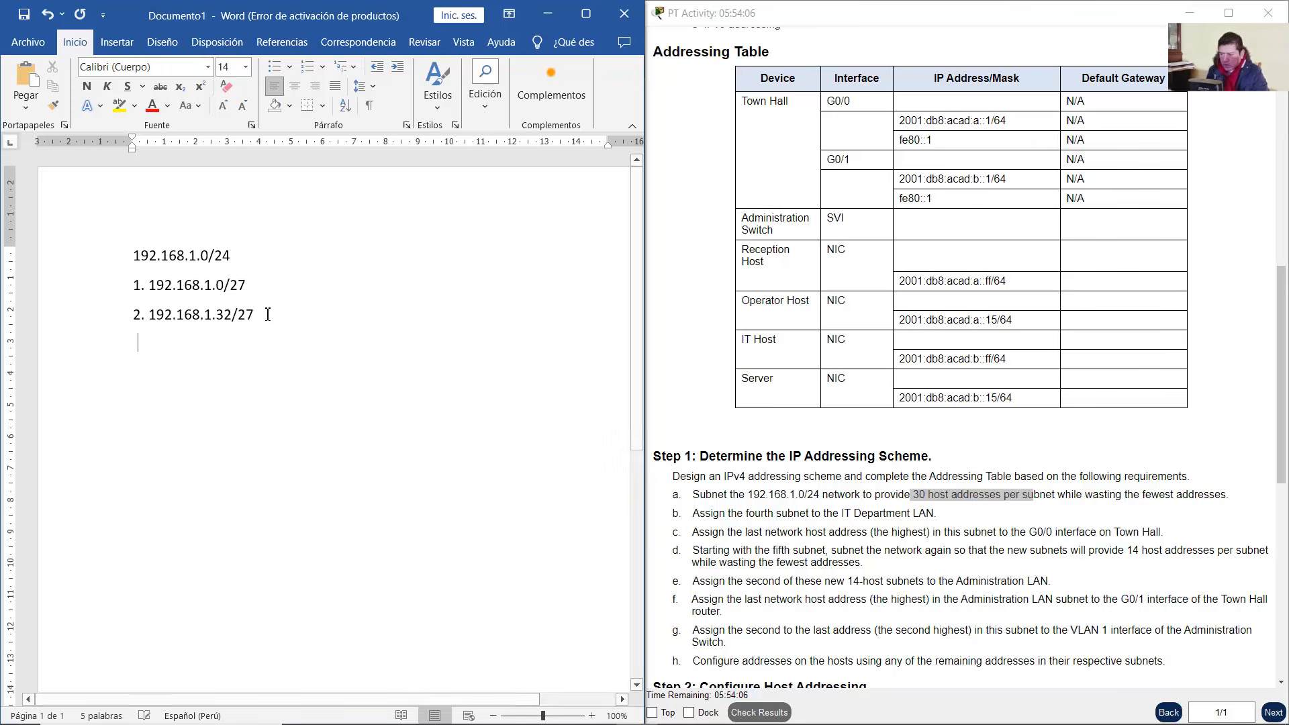
Add the third subnet 192.168.1.64/27 by copying line 2 and changing 32 to 64
key(Return)
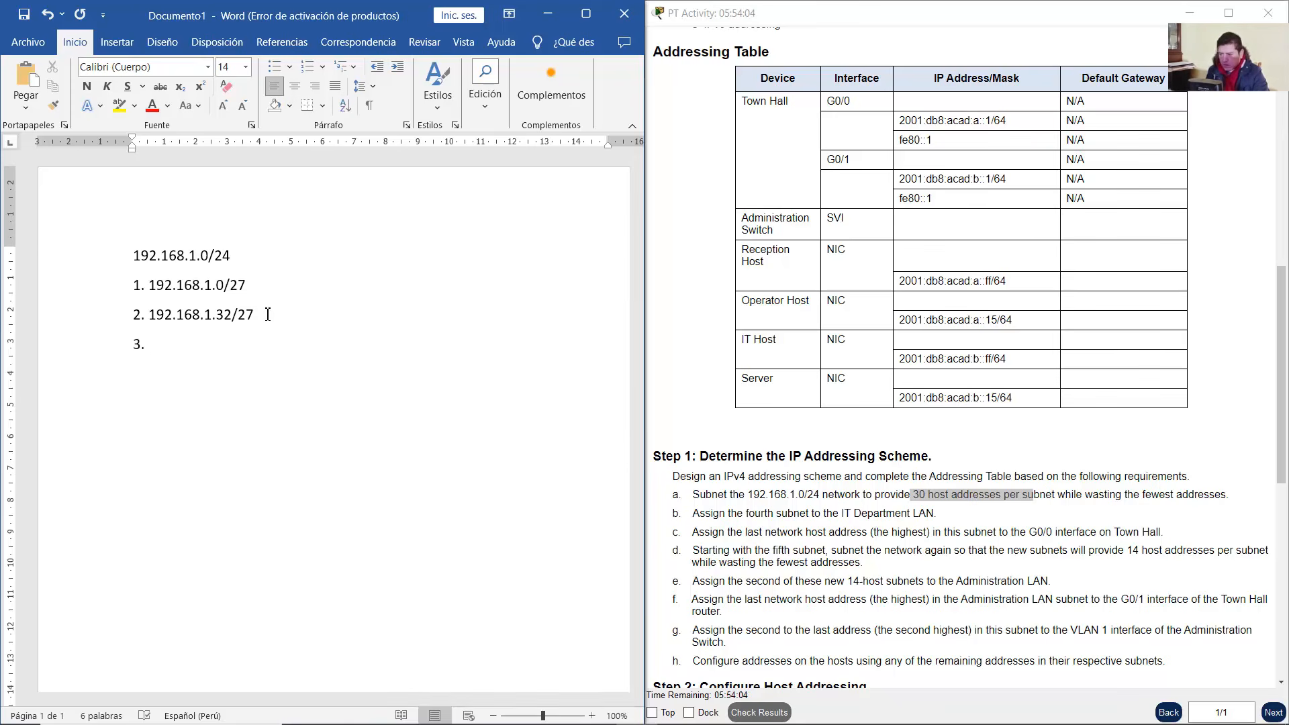
drag(255, 315, 148, 314)
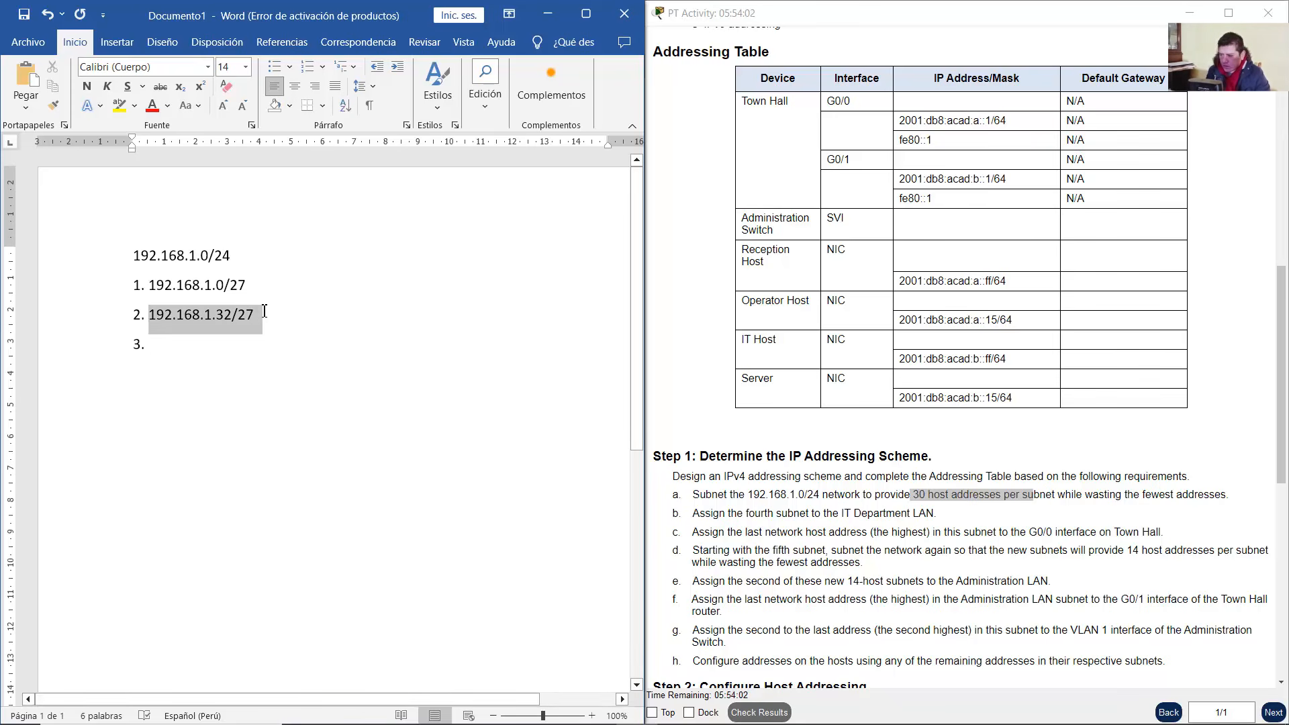
key(ctrl+c)
click(195, 348)
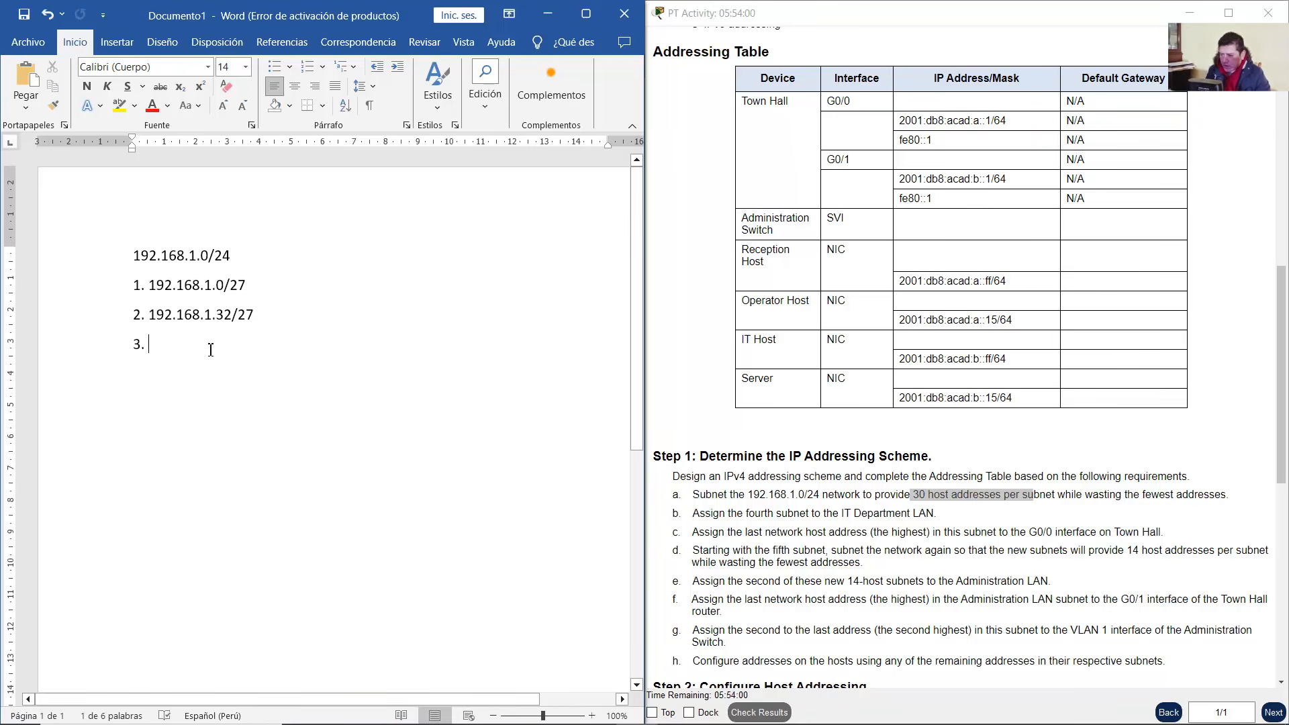
key(ctrl+v)
key(Left)
key(Left)
key(Left)
key(BackSpace)
key(BackSpace)
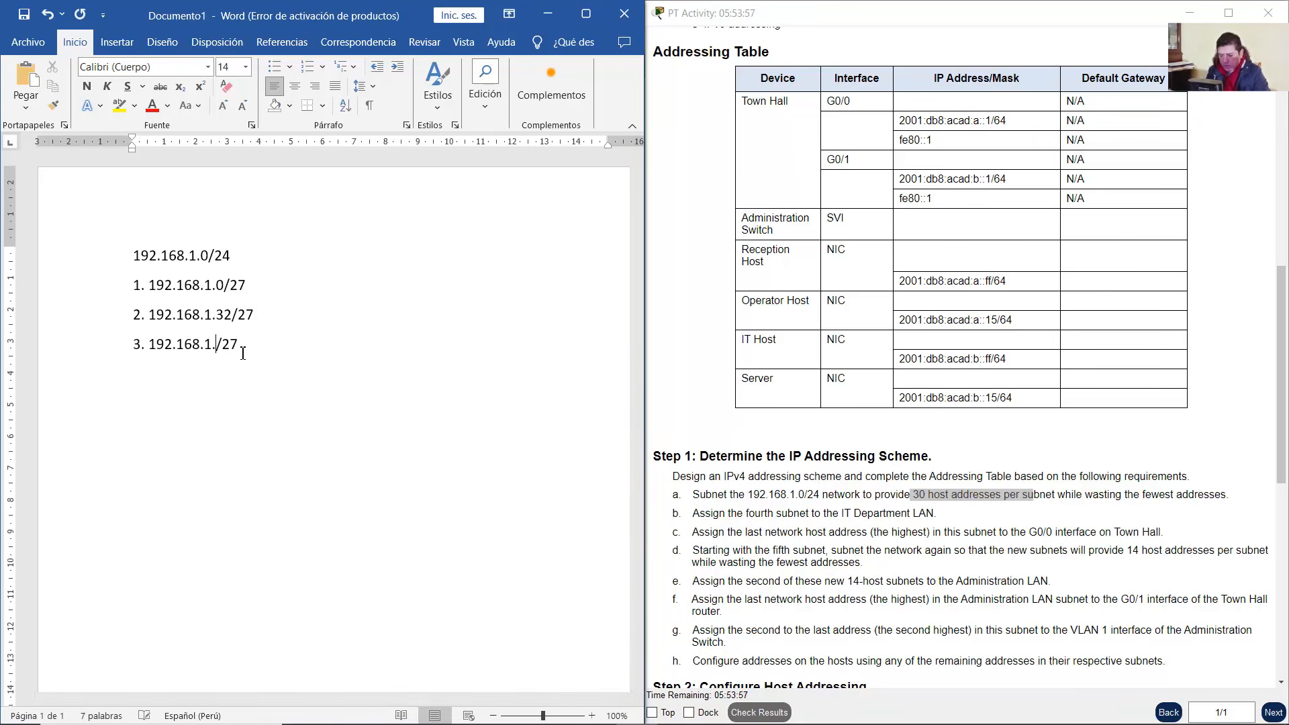
text(64)
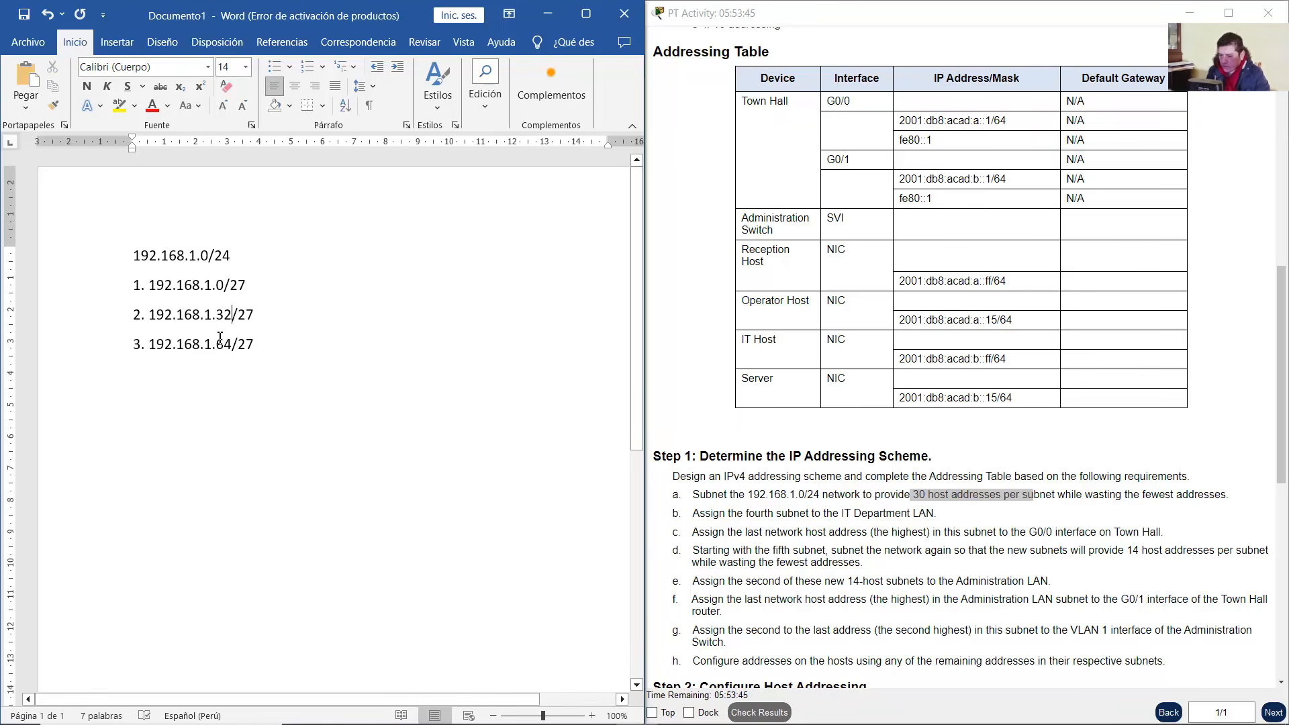
Add the fourth subnet 192.168.1.96/27 and begin line 5 with 192.168.1.128
double_click(222, 286)
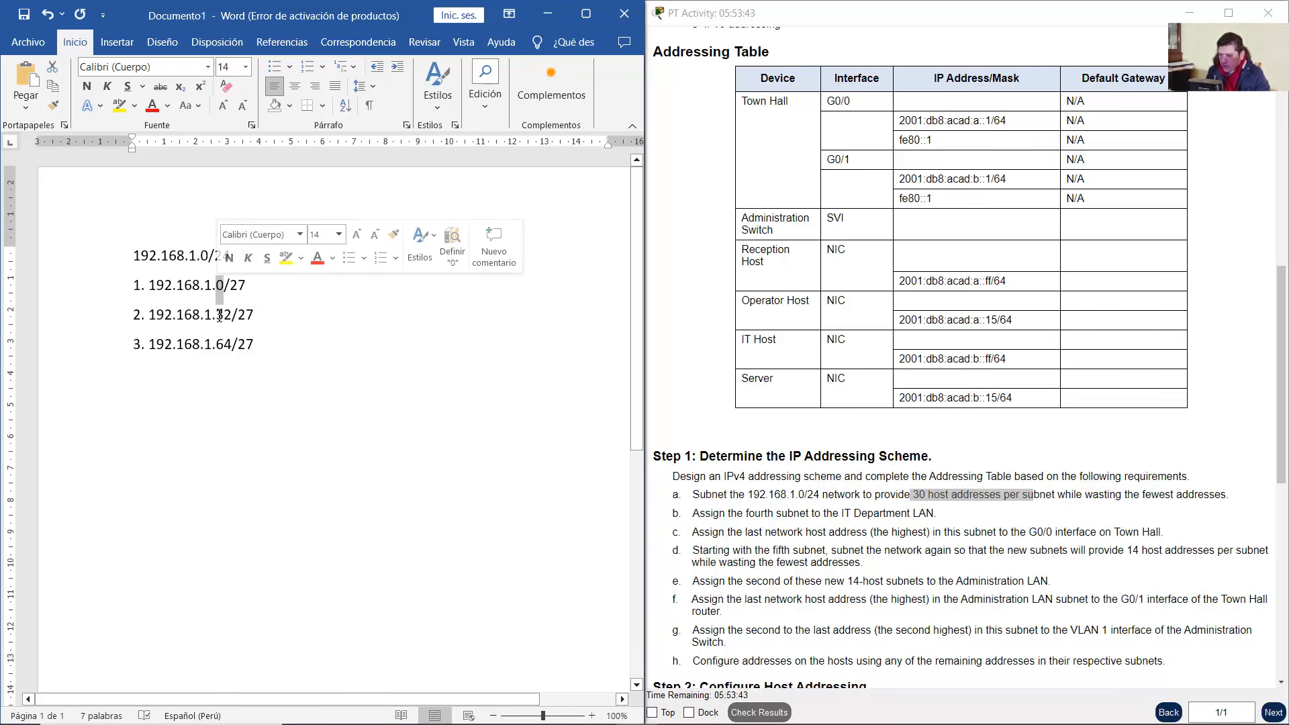
double_click(224, 315)
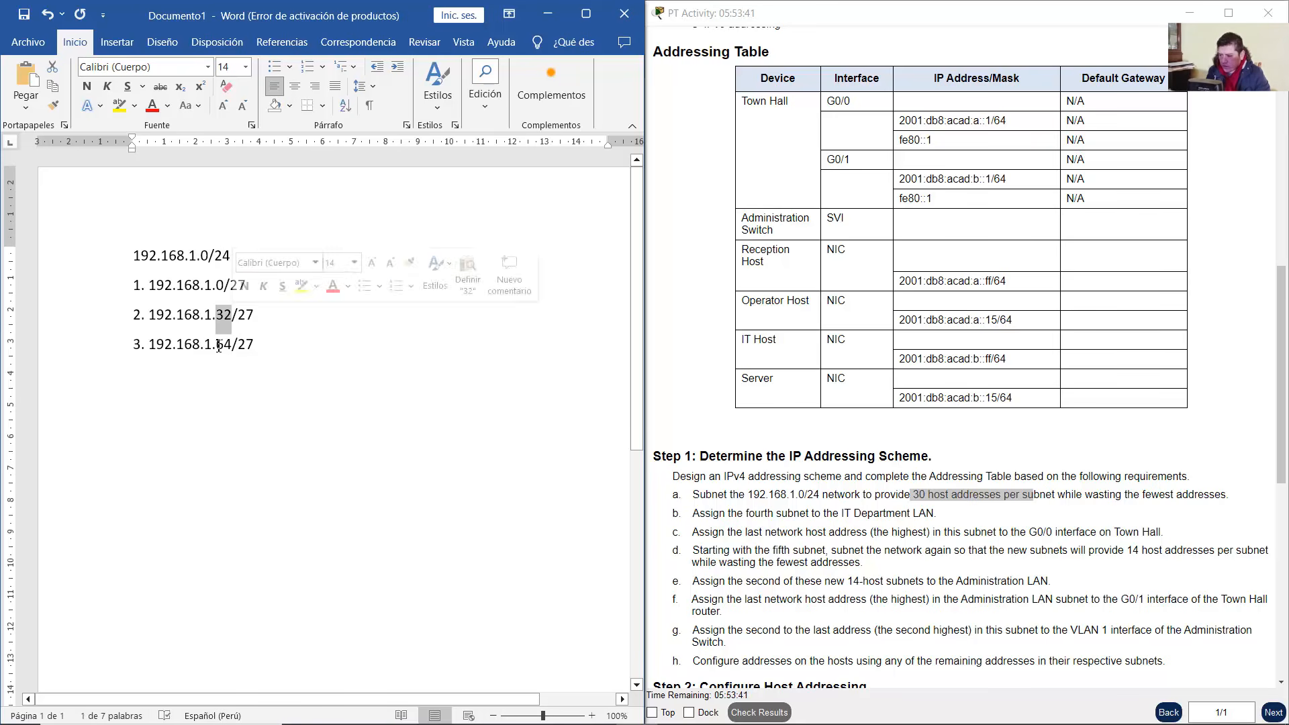
double_click(224, 344)
click(263, 345)
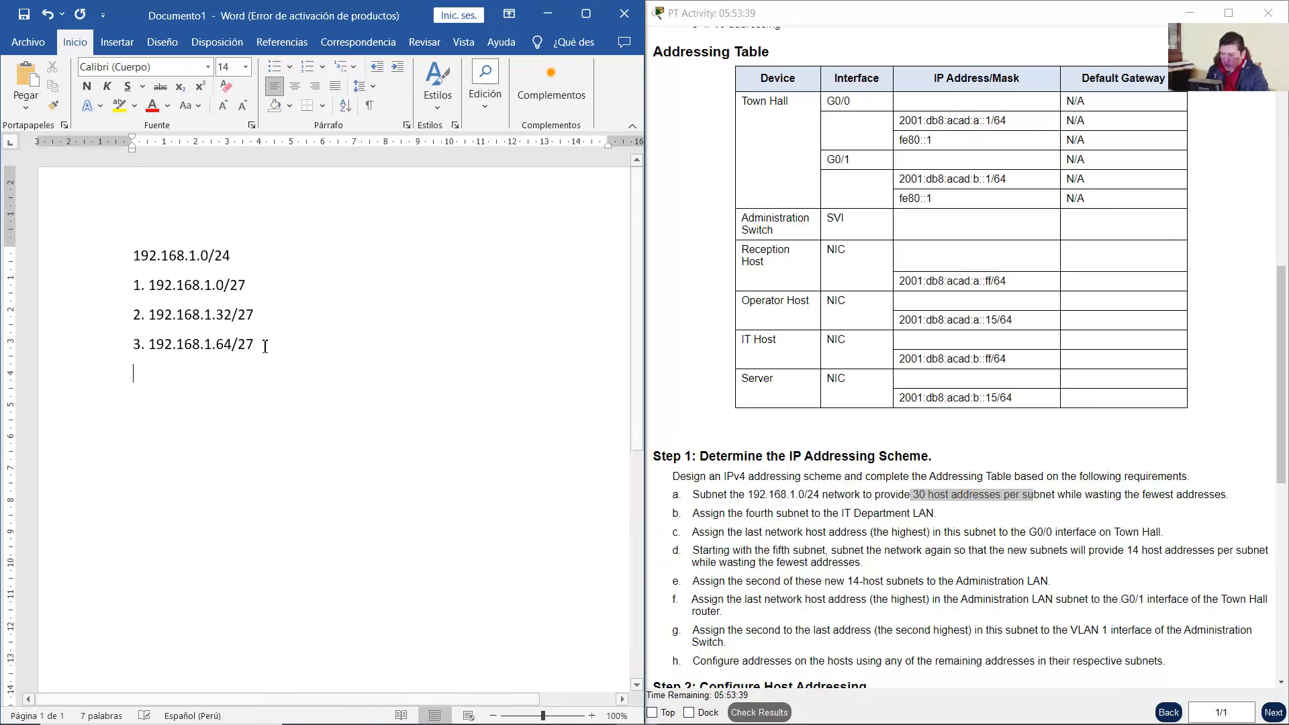
key(Return)
text(192.168.1.)
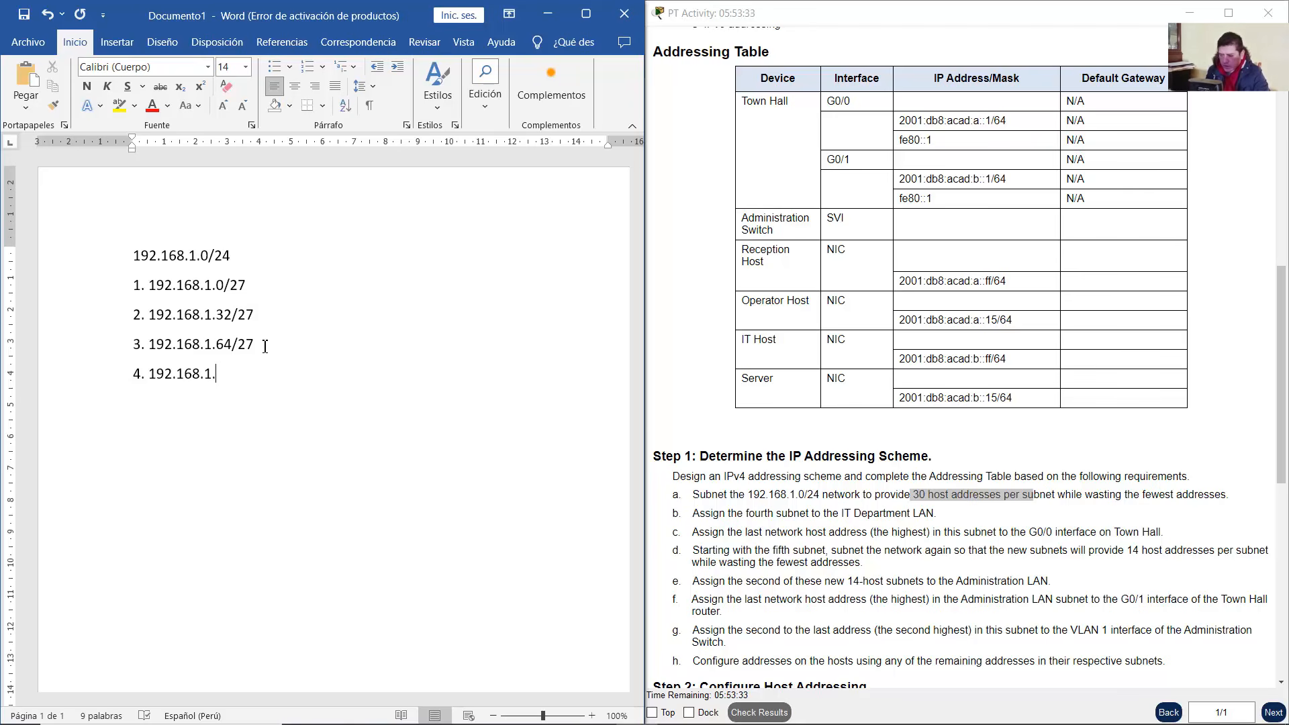
text(96/27 5.)
text( 192.168.1.)
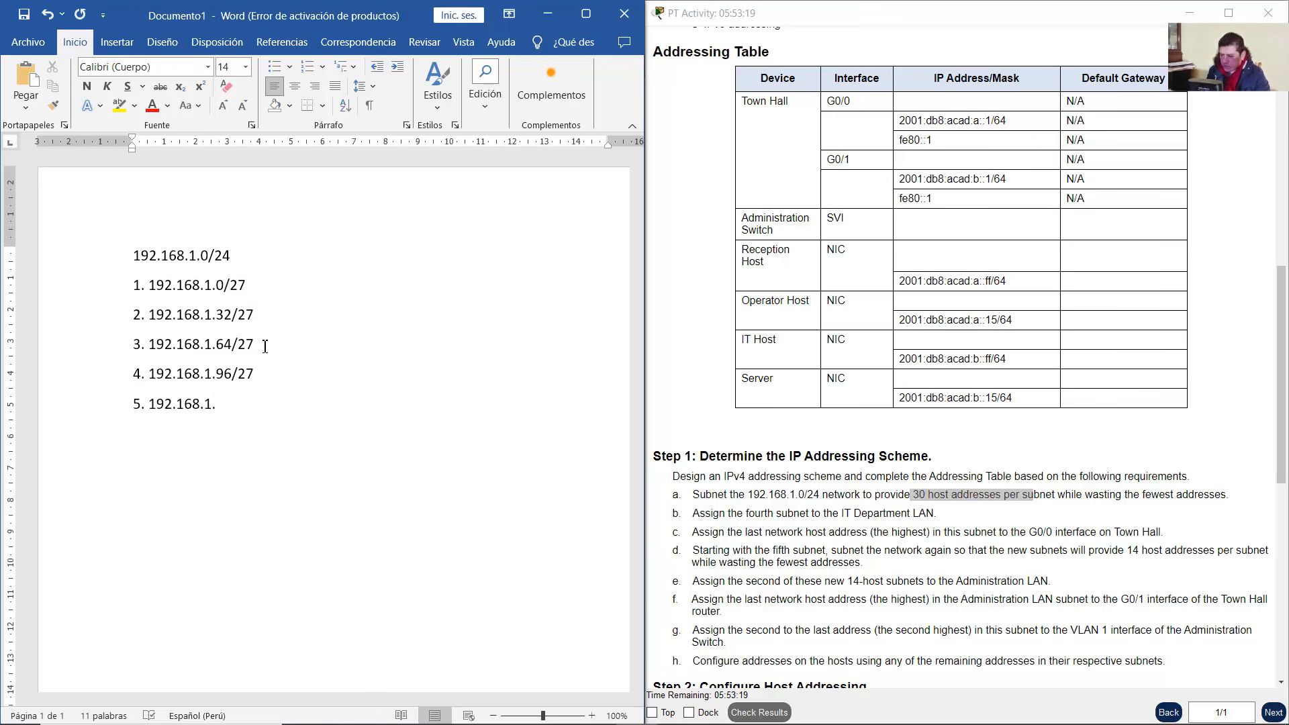
text(1)
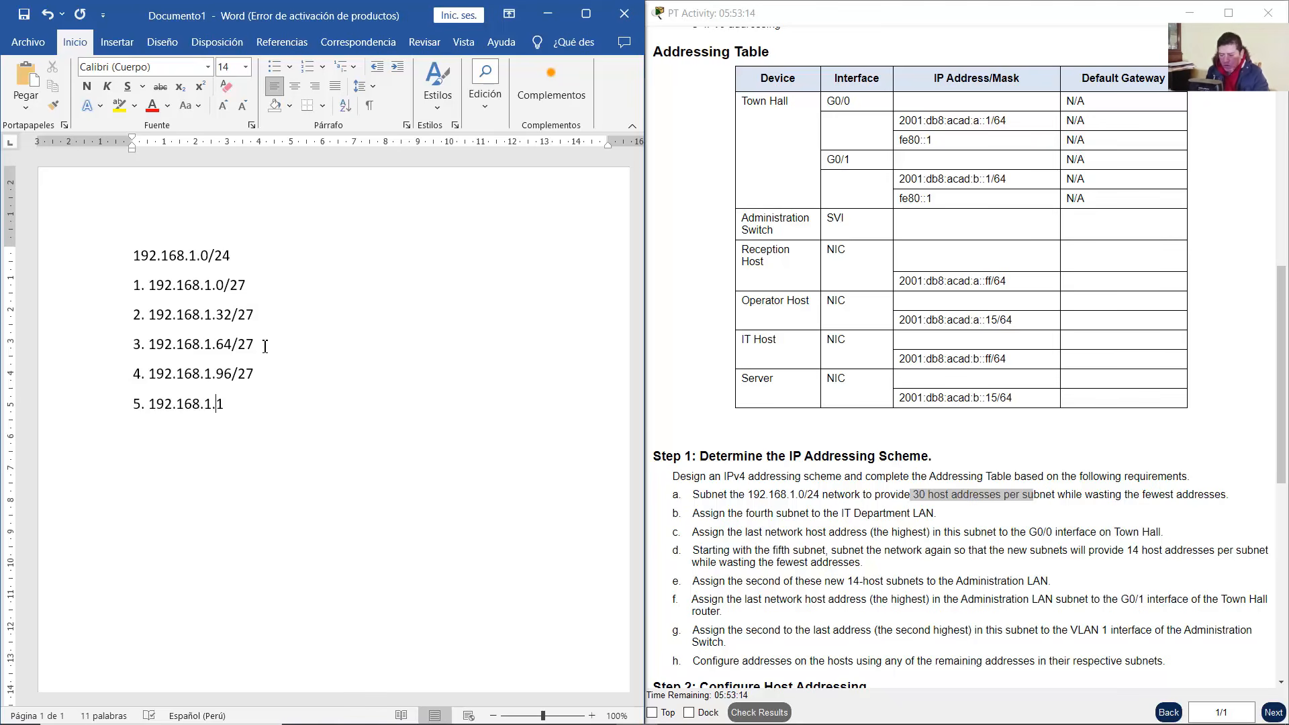
text(28/27)
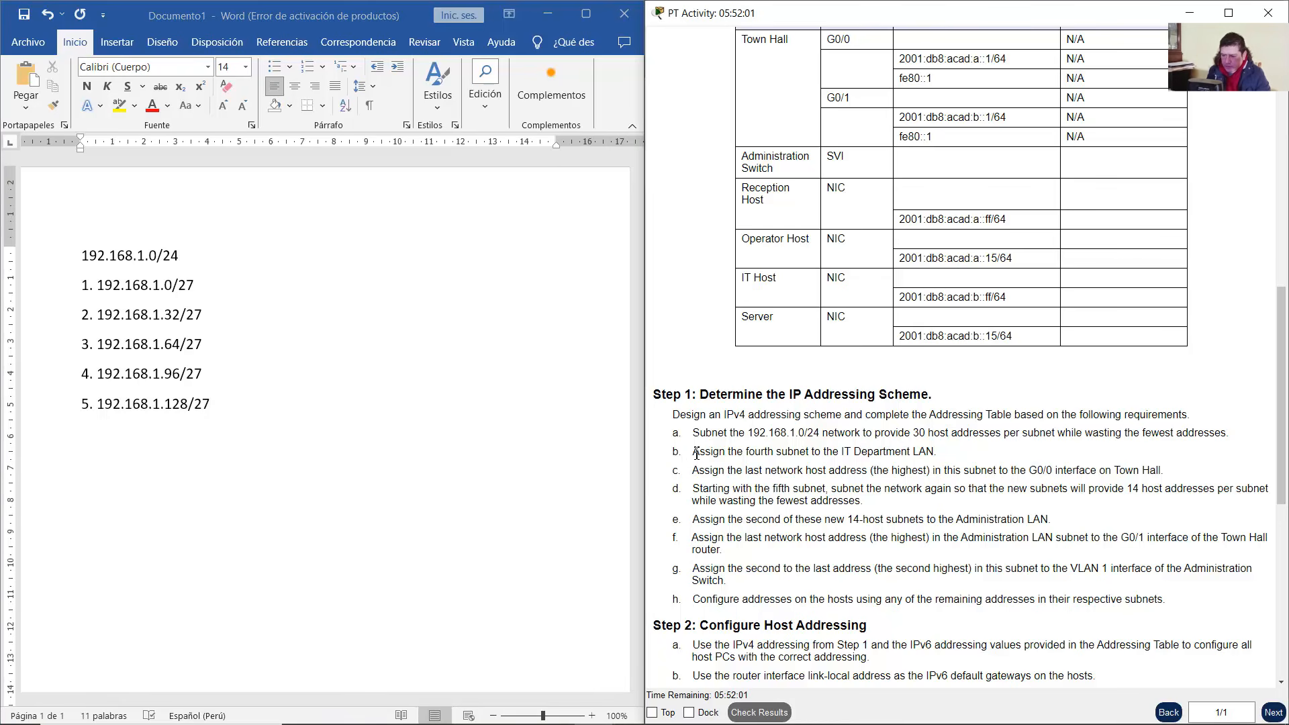
drag(693, 451, 939, 461)
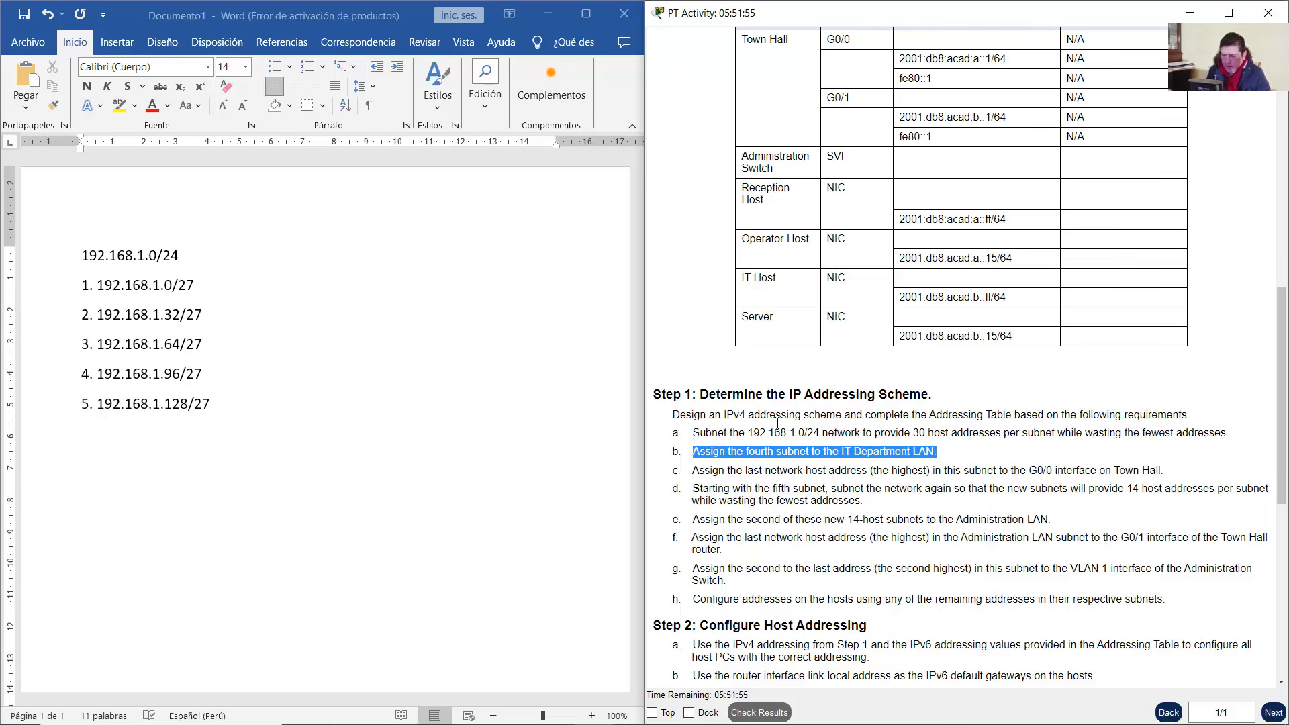
click(548, 13)
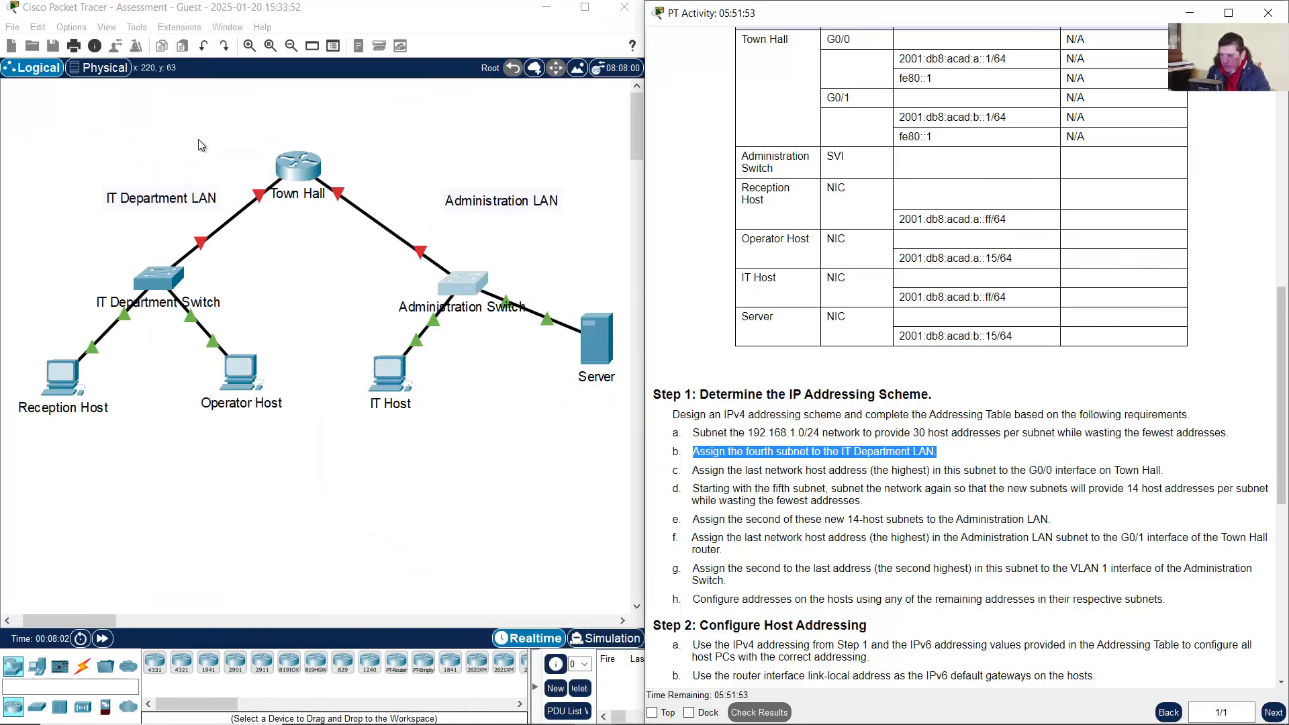
click(235, 121)
drag(240, 138, 31, 479)
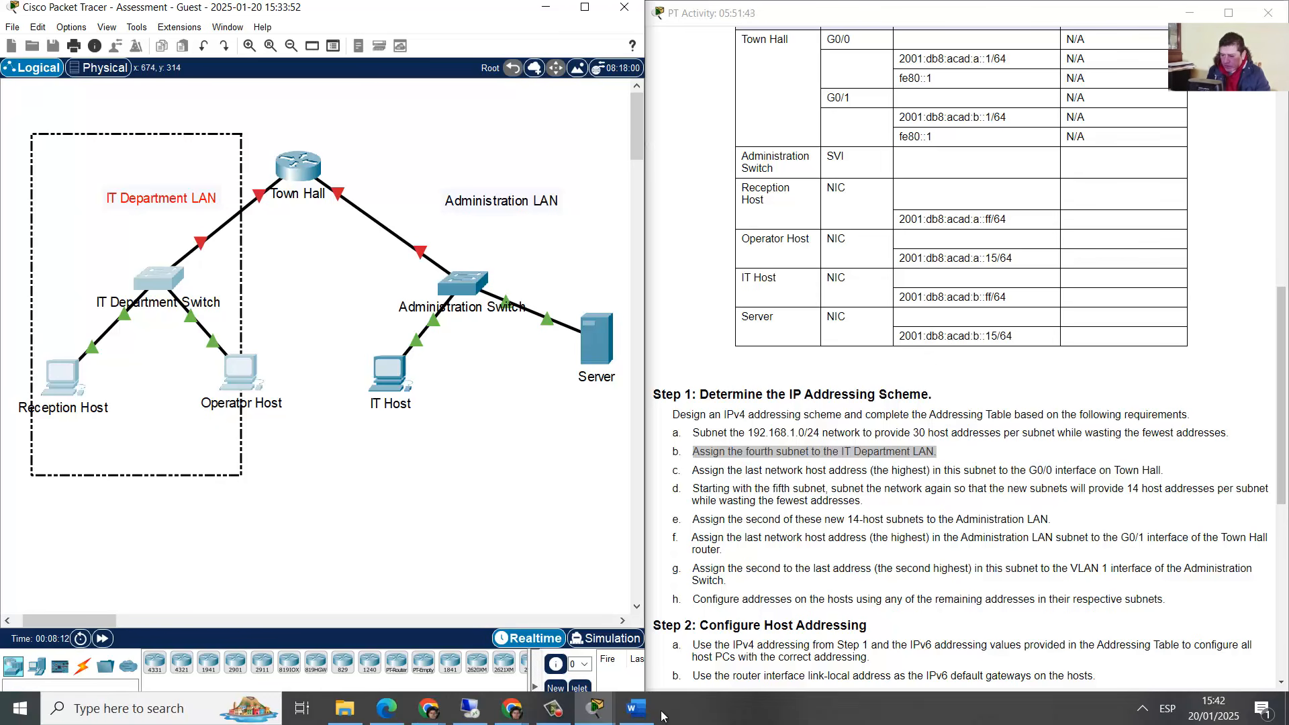
click(638, 708)
drag(213, 374, 90, 380)
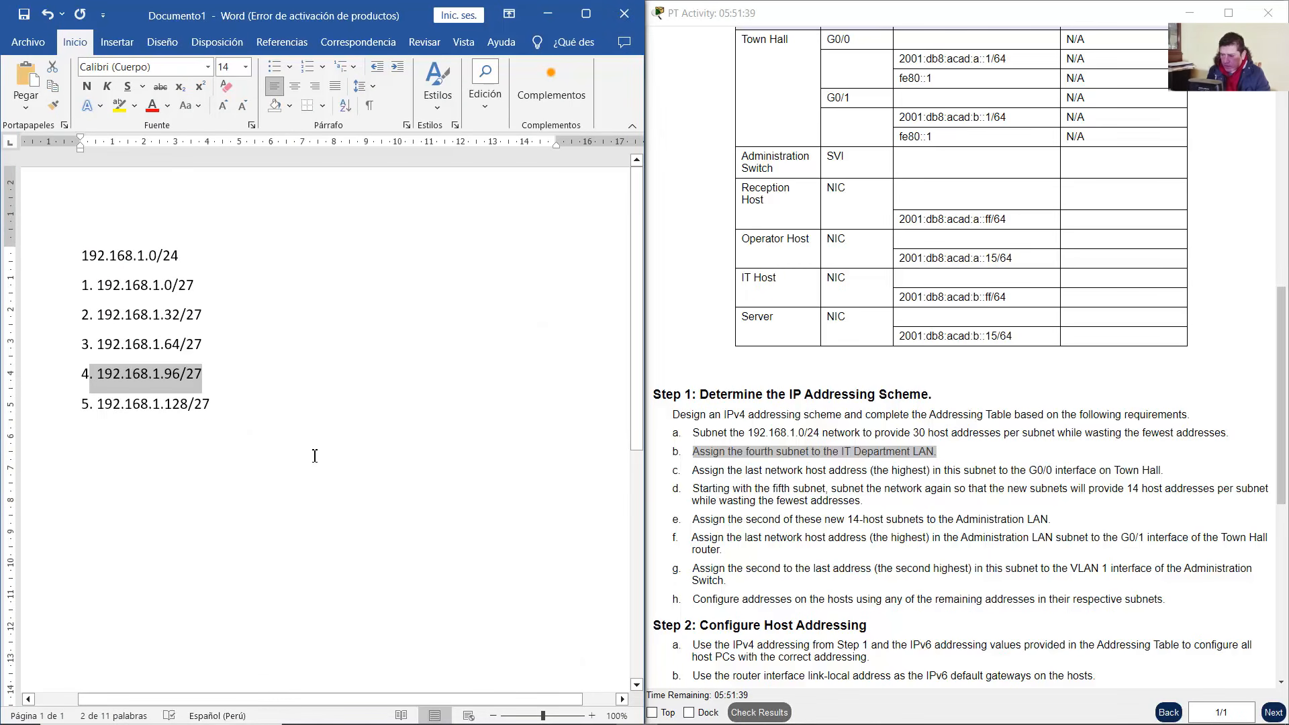
scroll(871, 450, up, 1)
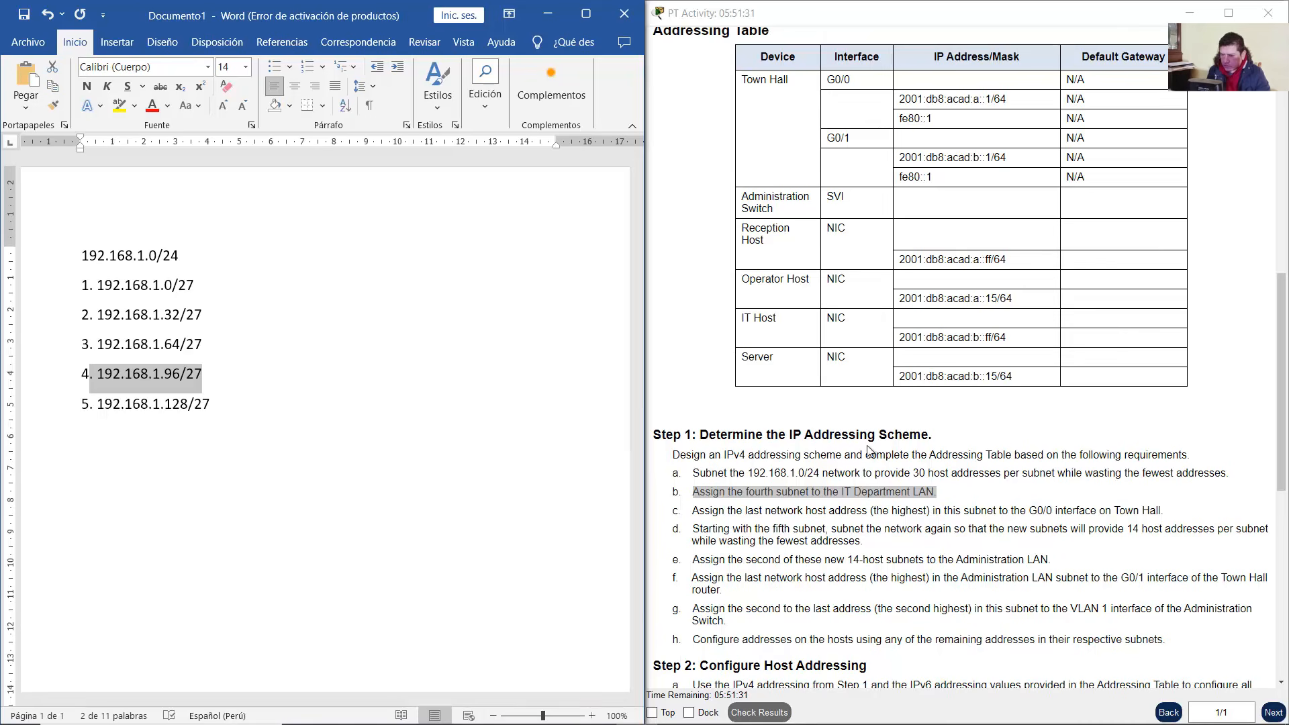
scroll(865, 480, down, 1)
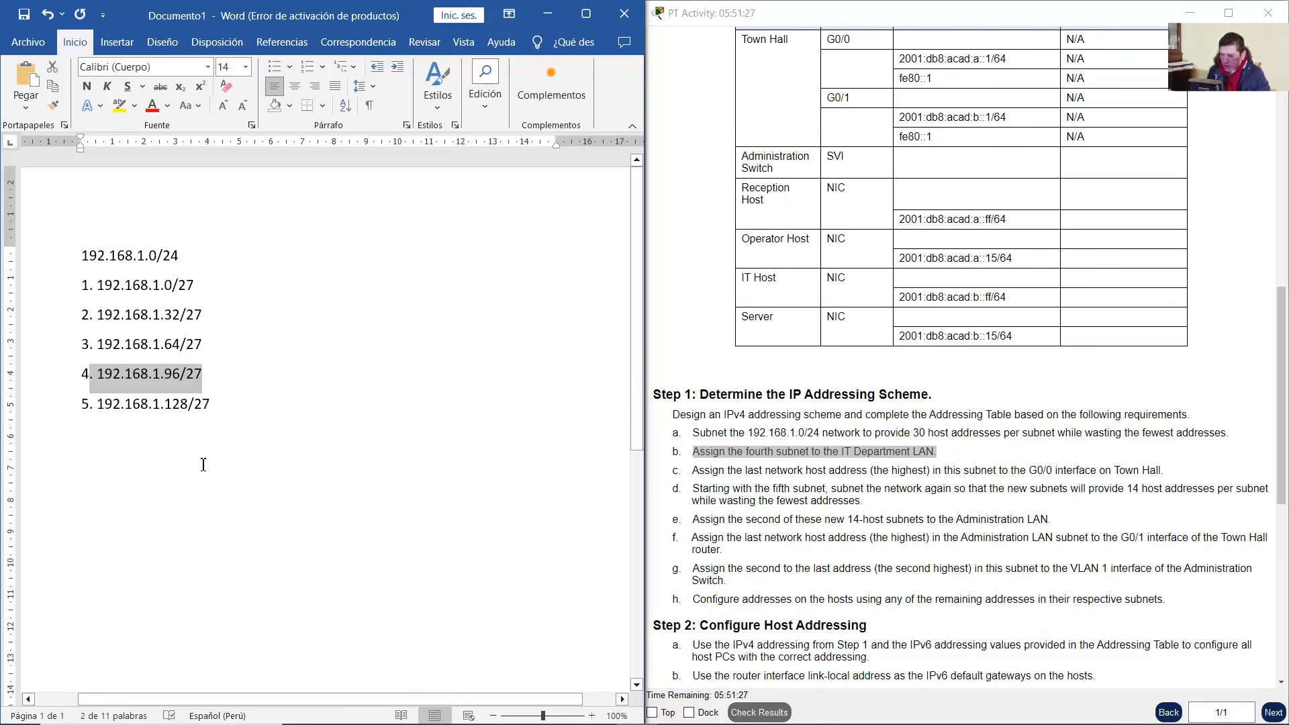
click(280, 446)
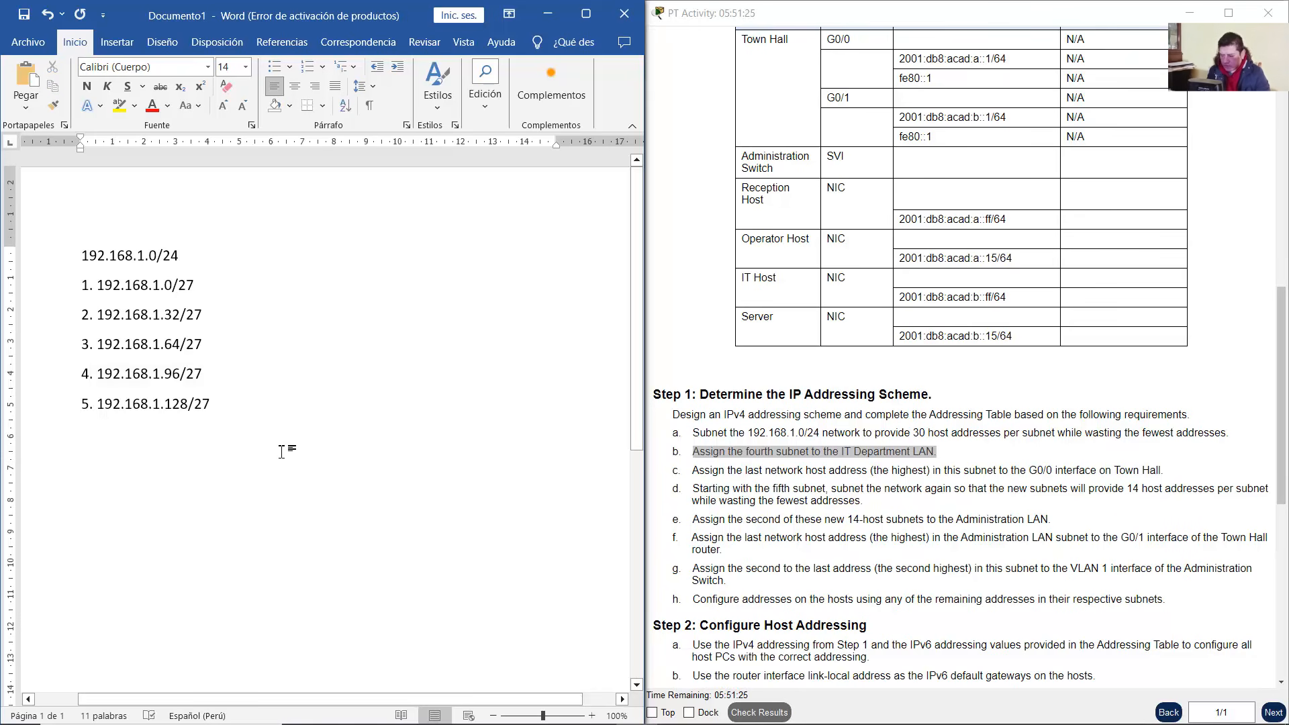
Insert a 5×3 table and type the Name and Network Address headings
click(117, 41)
click(73, 84)
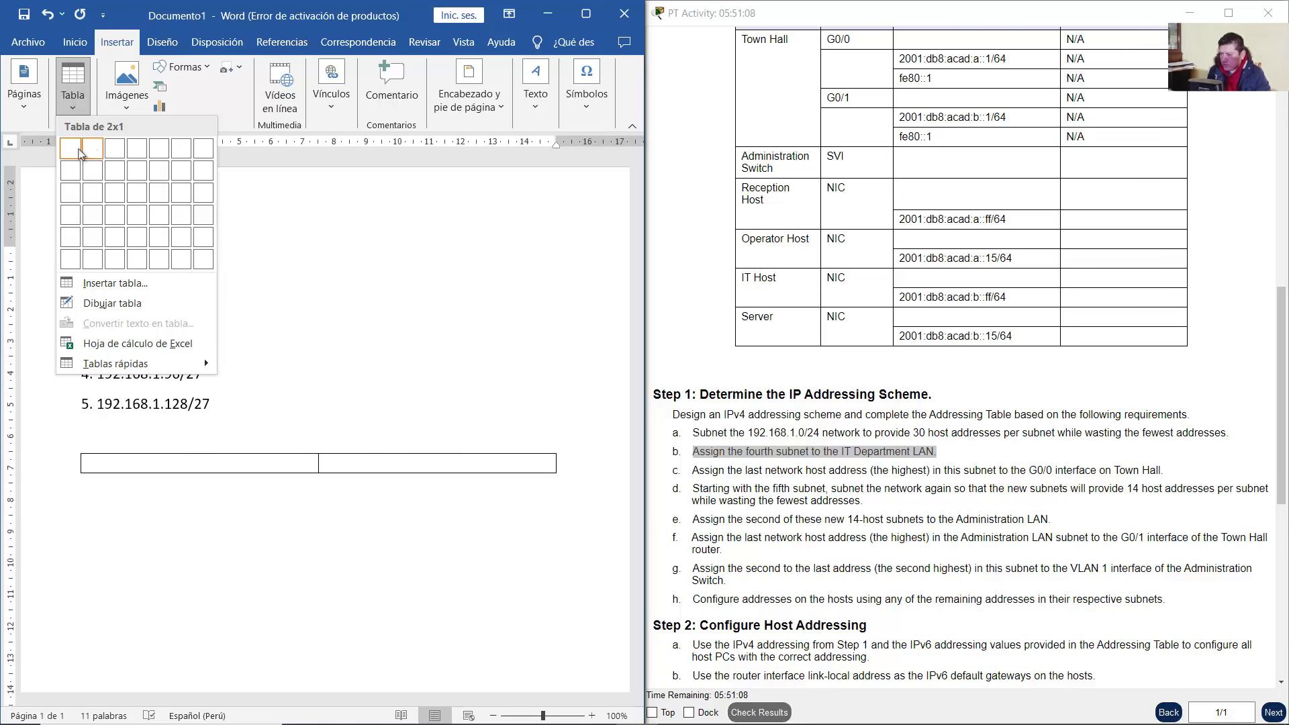
click(159, 192)
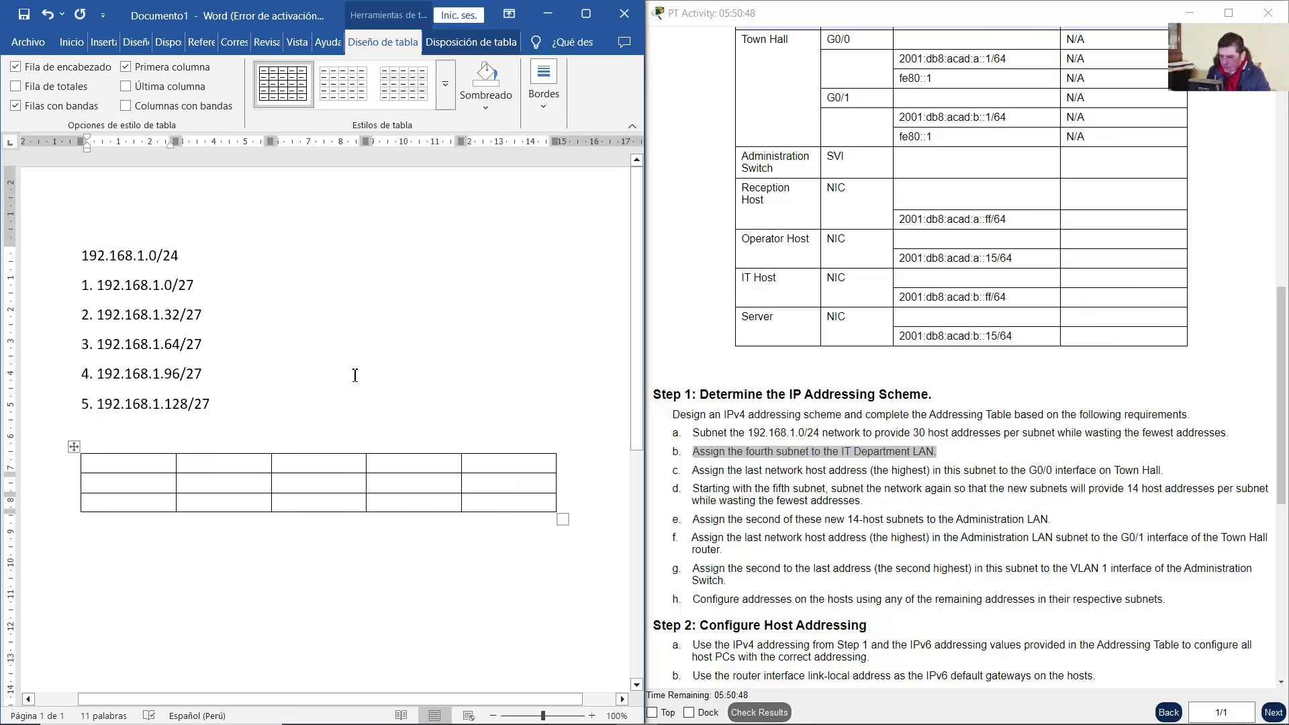
text(Name)
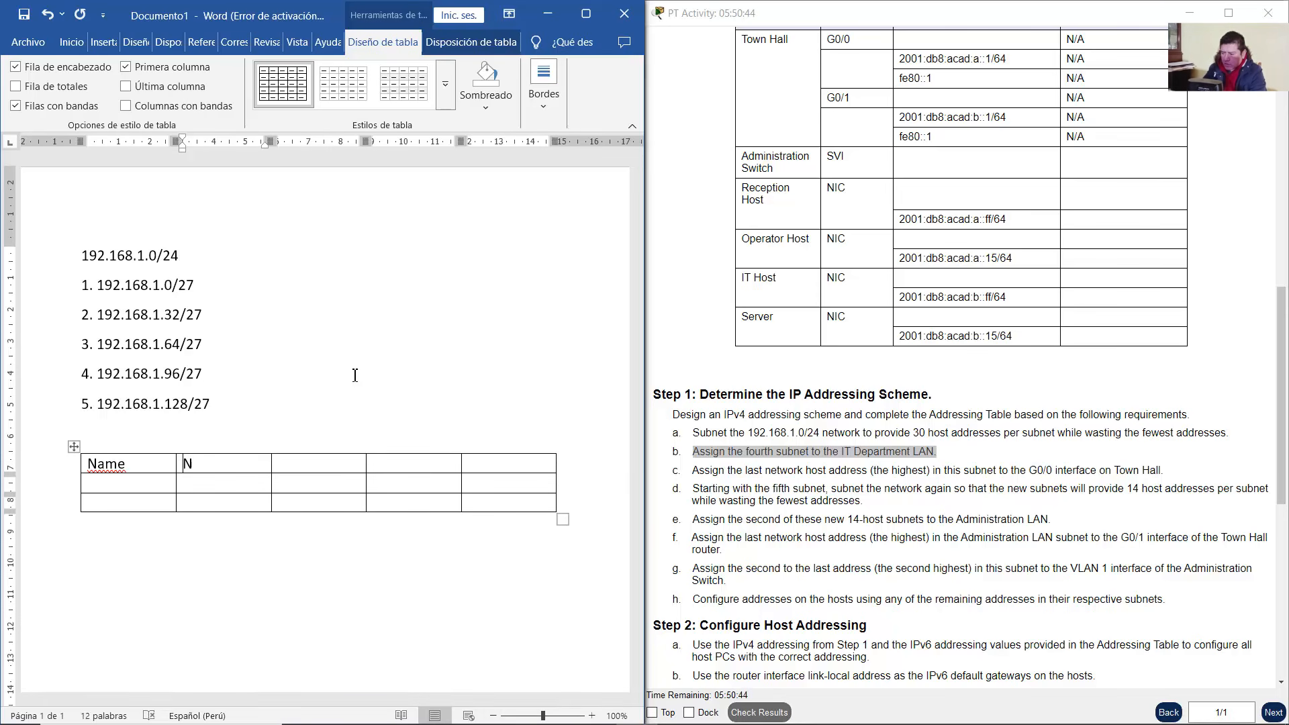
text(Netwo)
text( AC)
key(BackSpace)
text(A)
key(BackSpace)
text(ddress)
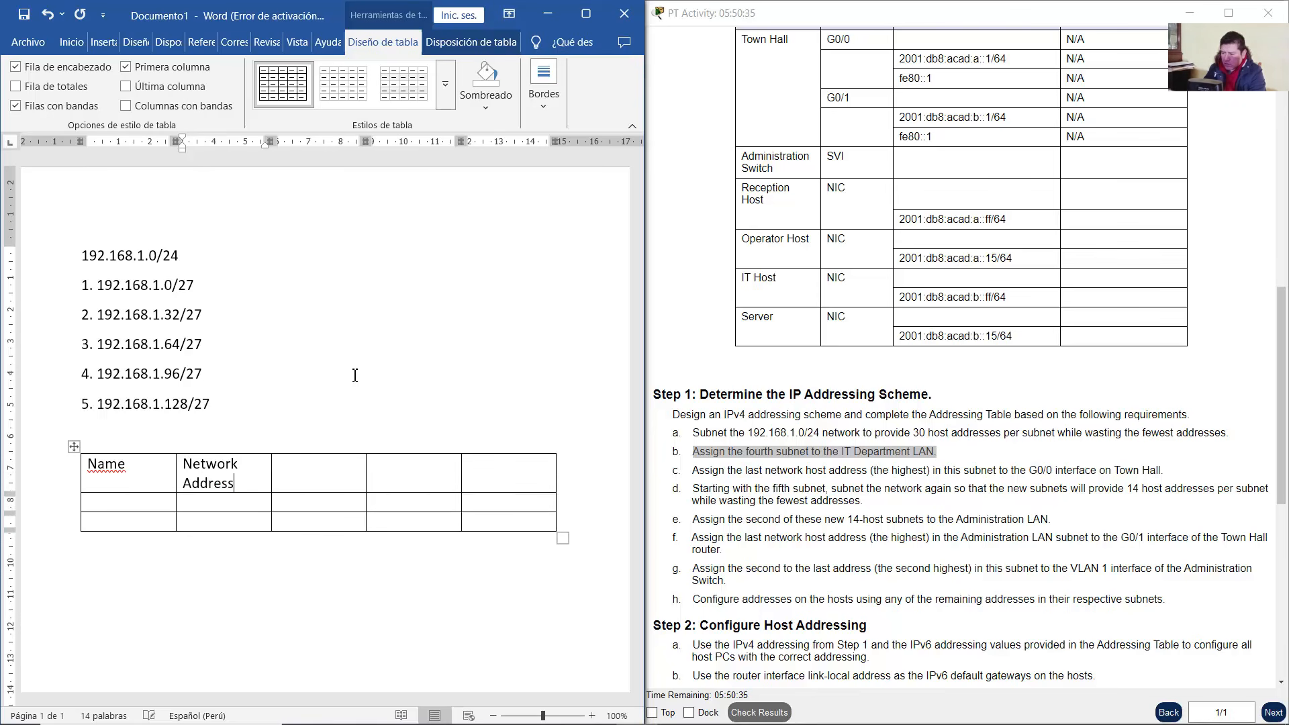
key(Tab)
Add the First Host Address, Last Host Address and Broadcast Address headings
text(First Host Address)
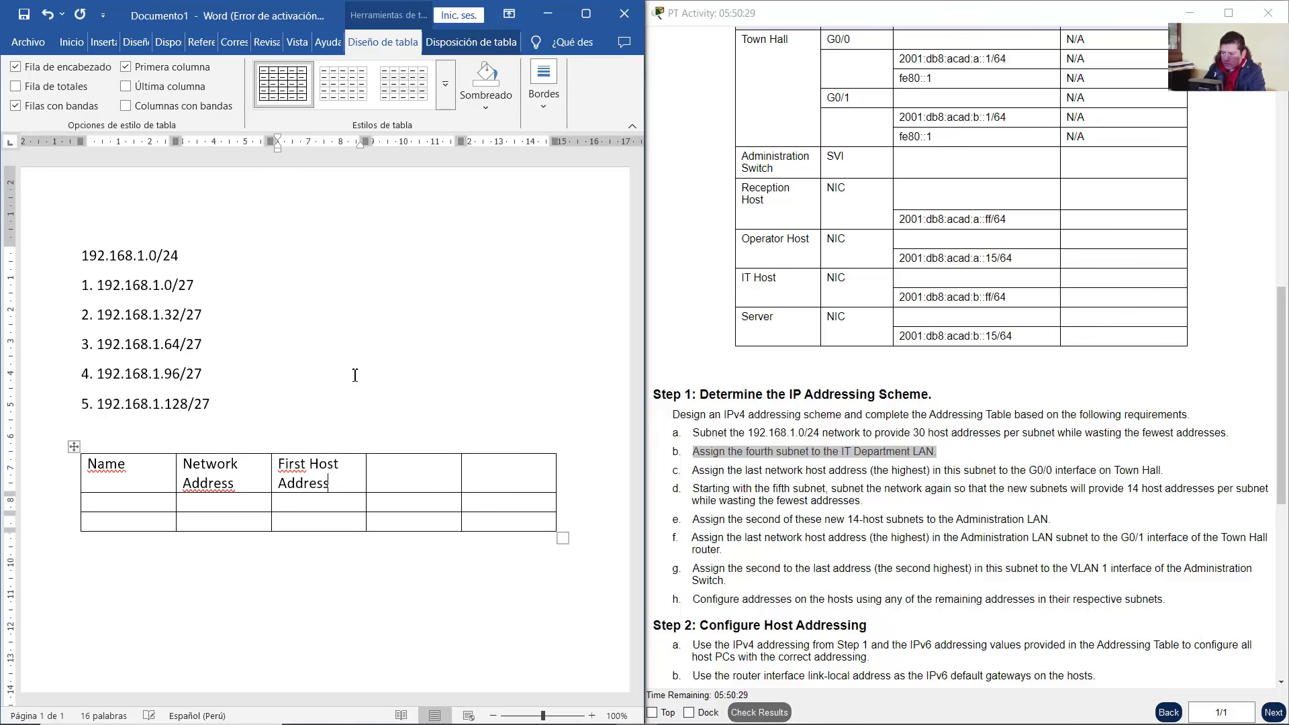
key(Tab)
text(Last)
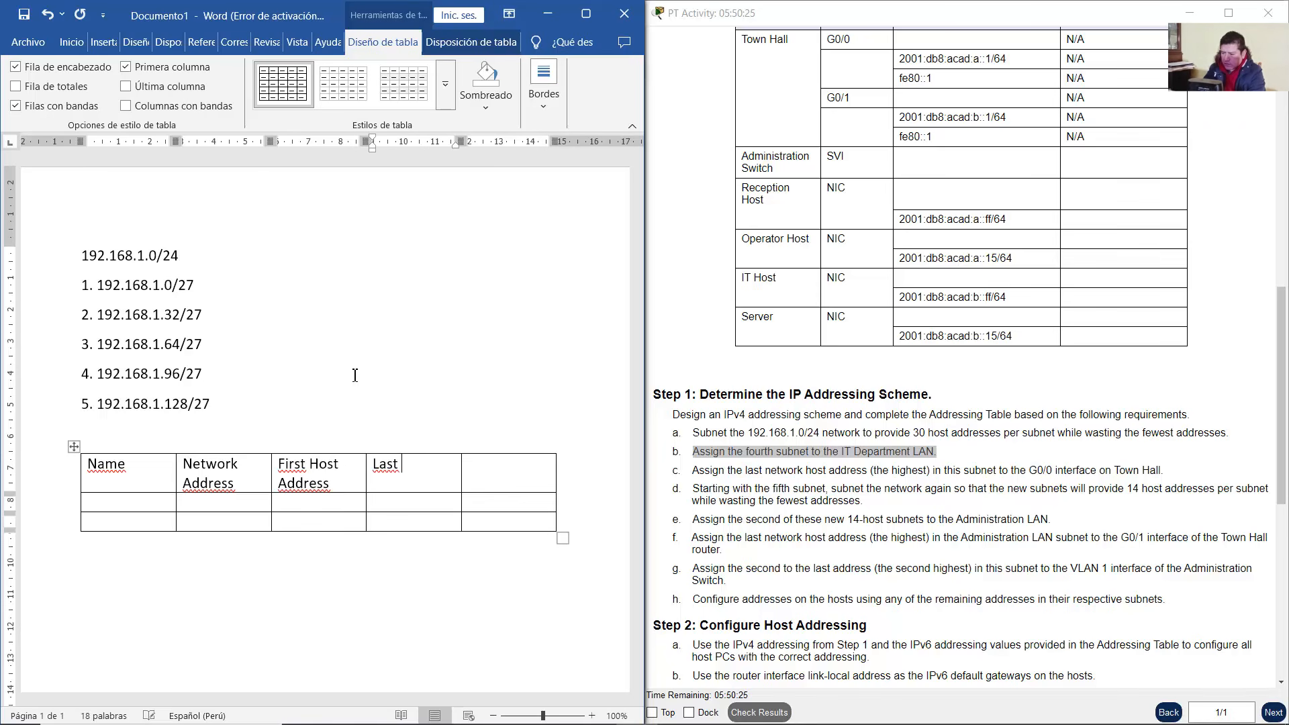
text( Host Address)
key(Tab)
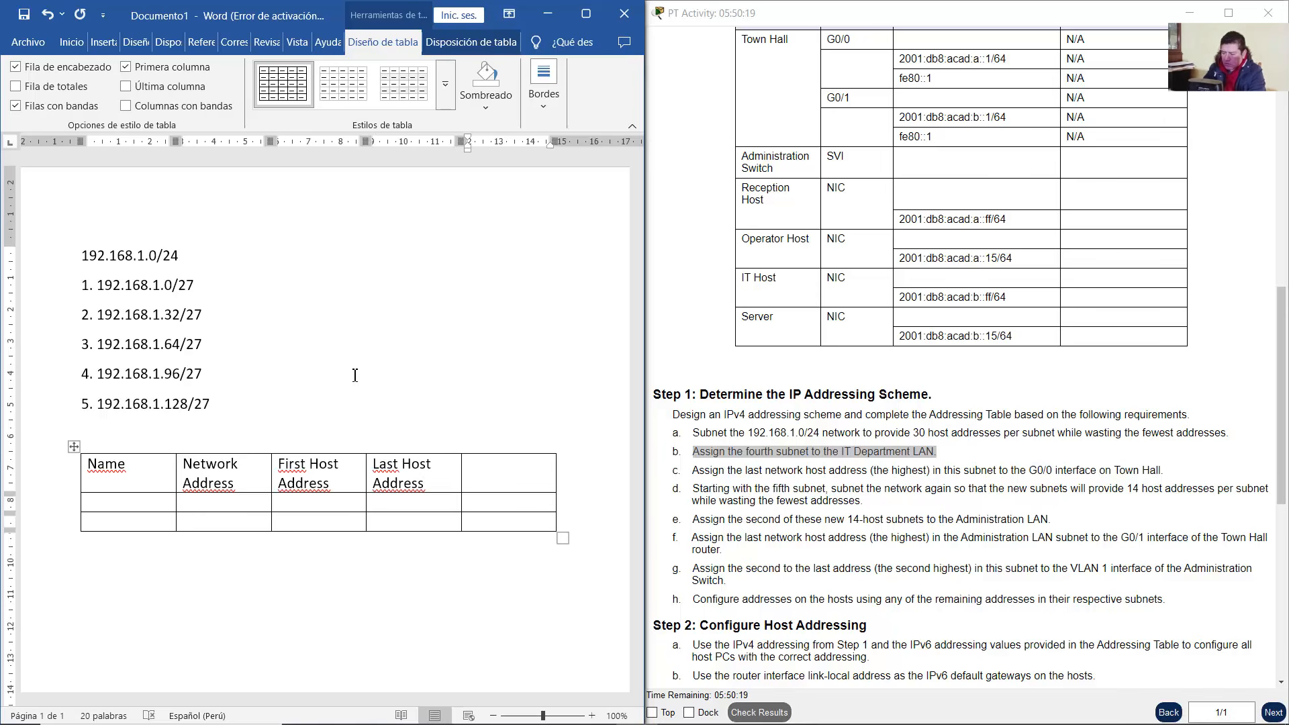
text(Broad)
key(BackSpace)
text(t Address)
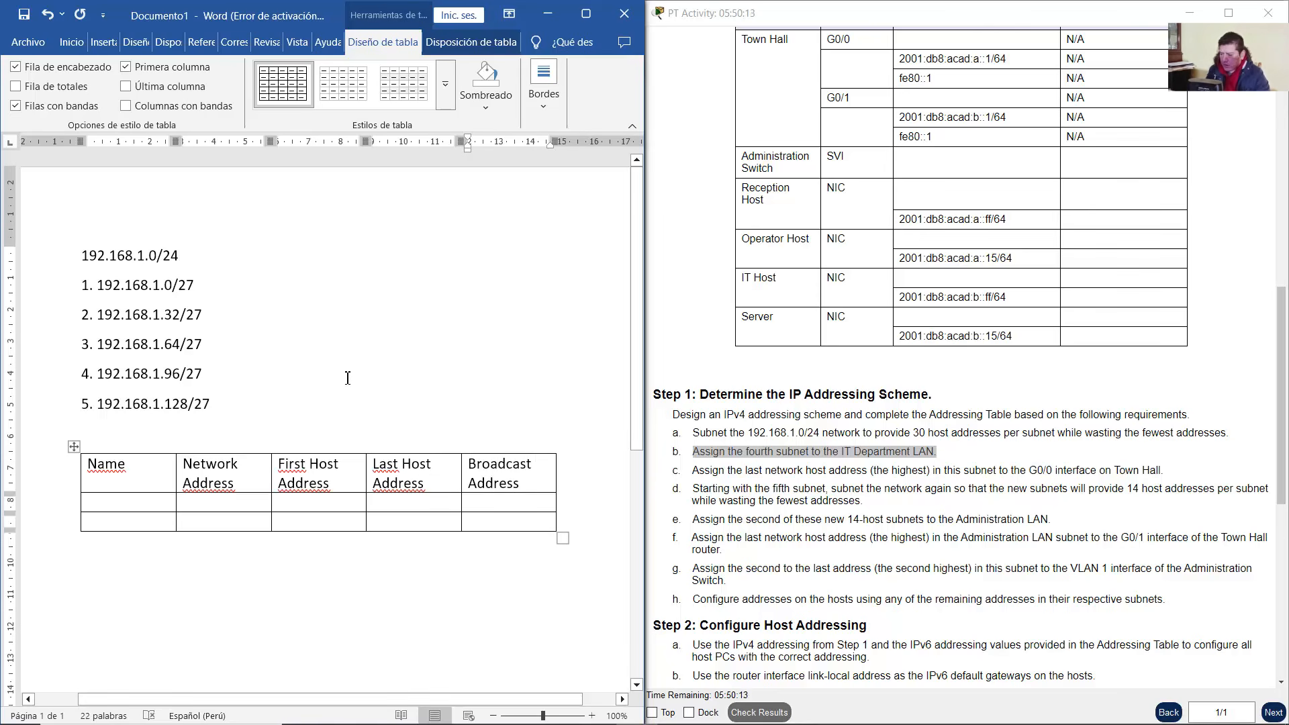
Make the table's header row bold and centred
drag(540, 487, 101, 484)
click(72, 42)
click(87, 86)
click(295, 86)
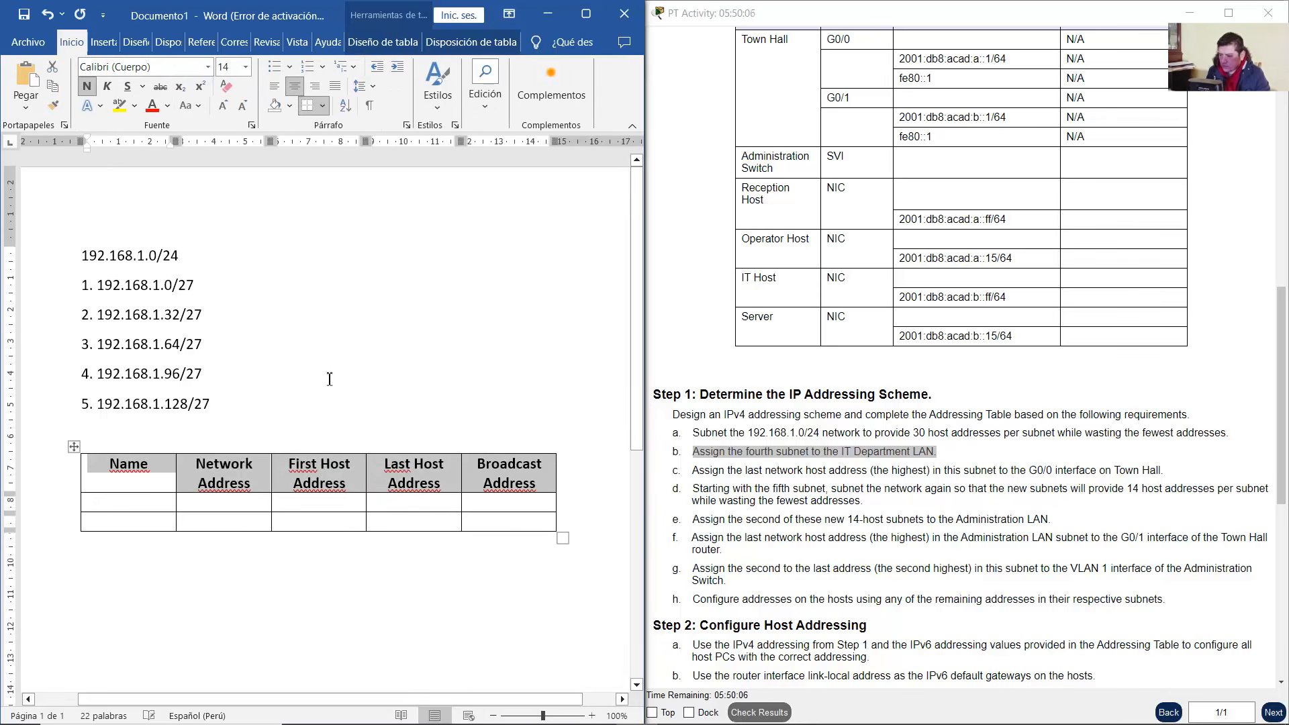
click(197, 715)
key(Escape)
click(387, 366)
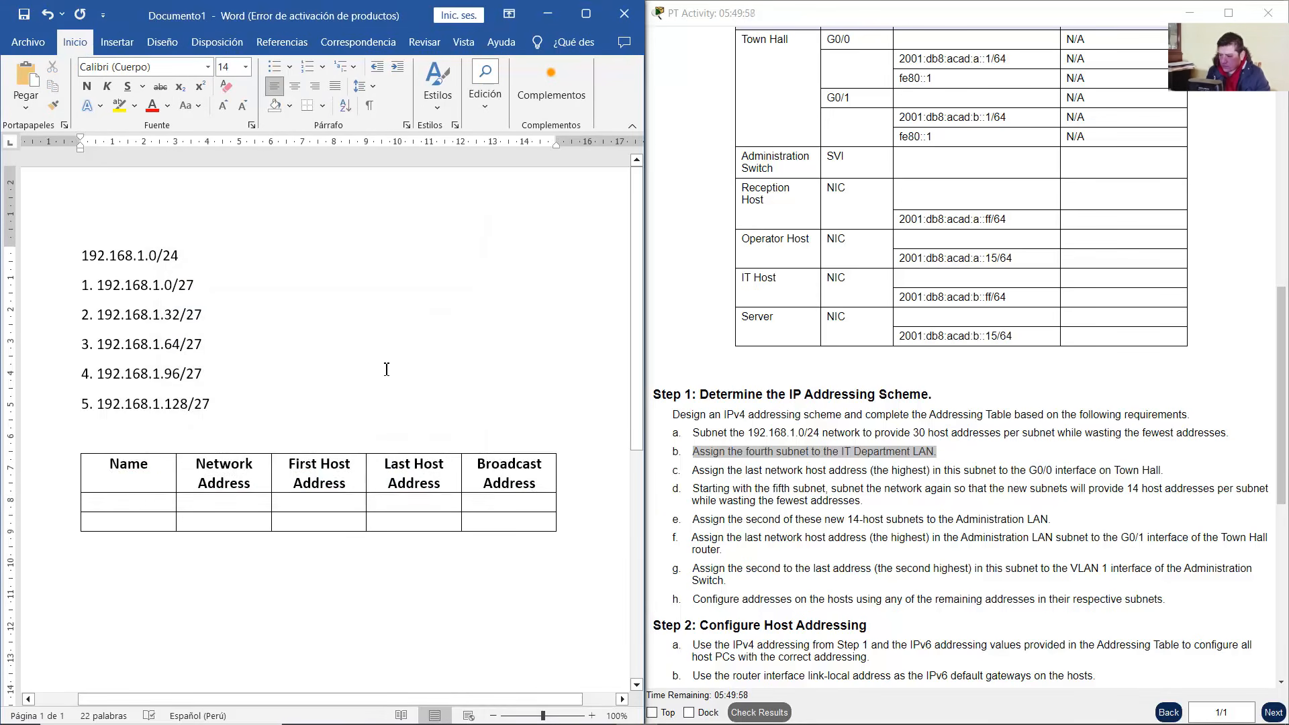
Enter 'IT Department LAN' in the second row's Name cell
click(827, 453)
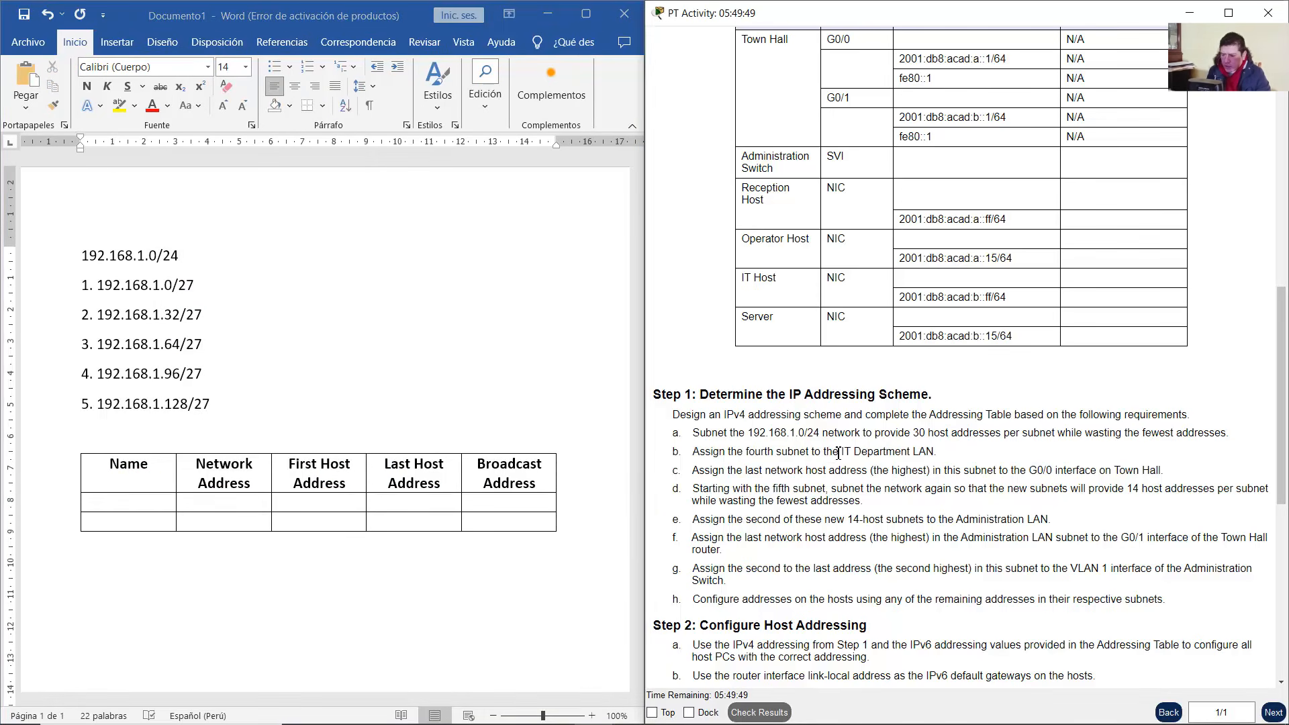
drag(841, 453, 935, 453)
click(130, 500)
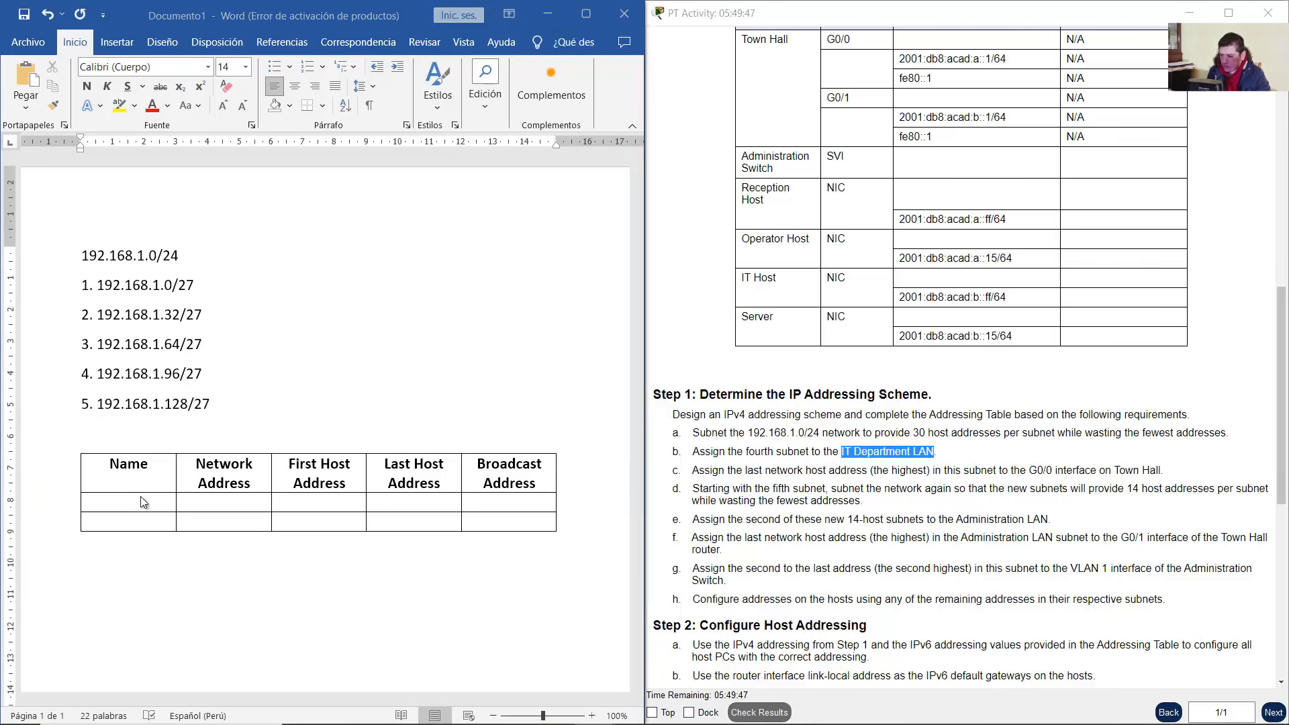
text(IT)
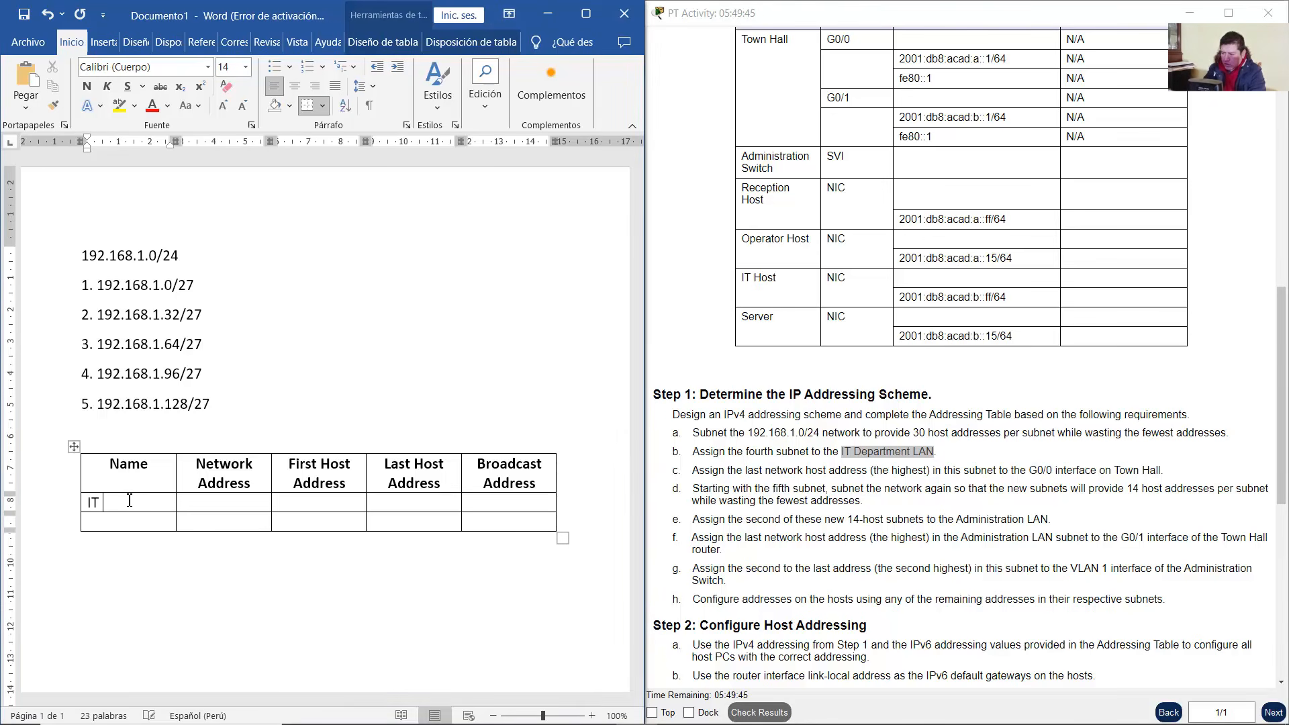
text( Department )
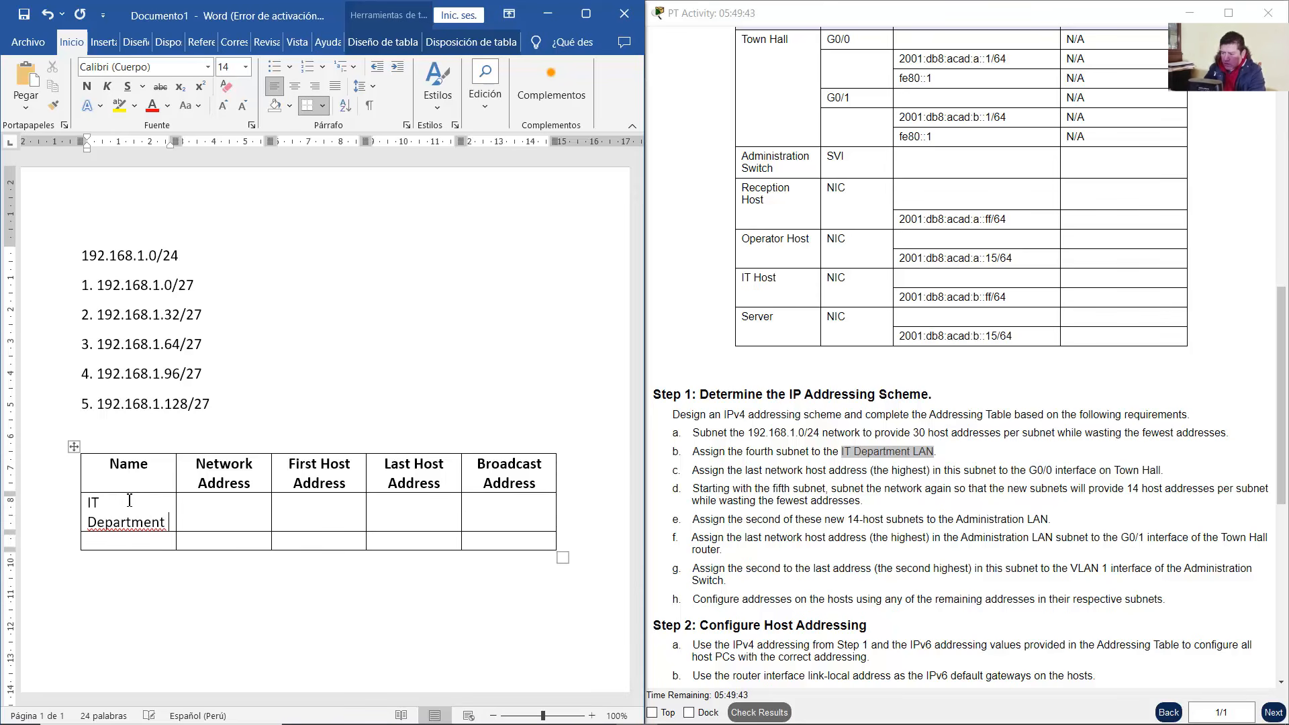
text(K)
key(BackSpace)
text(LAN)
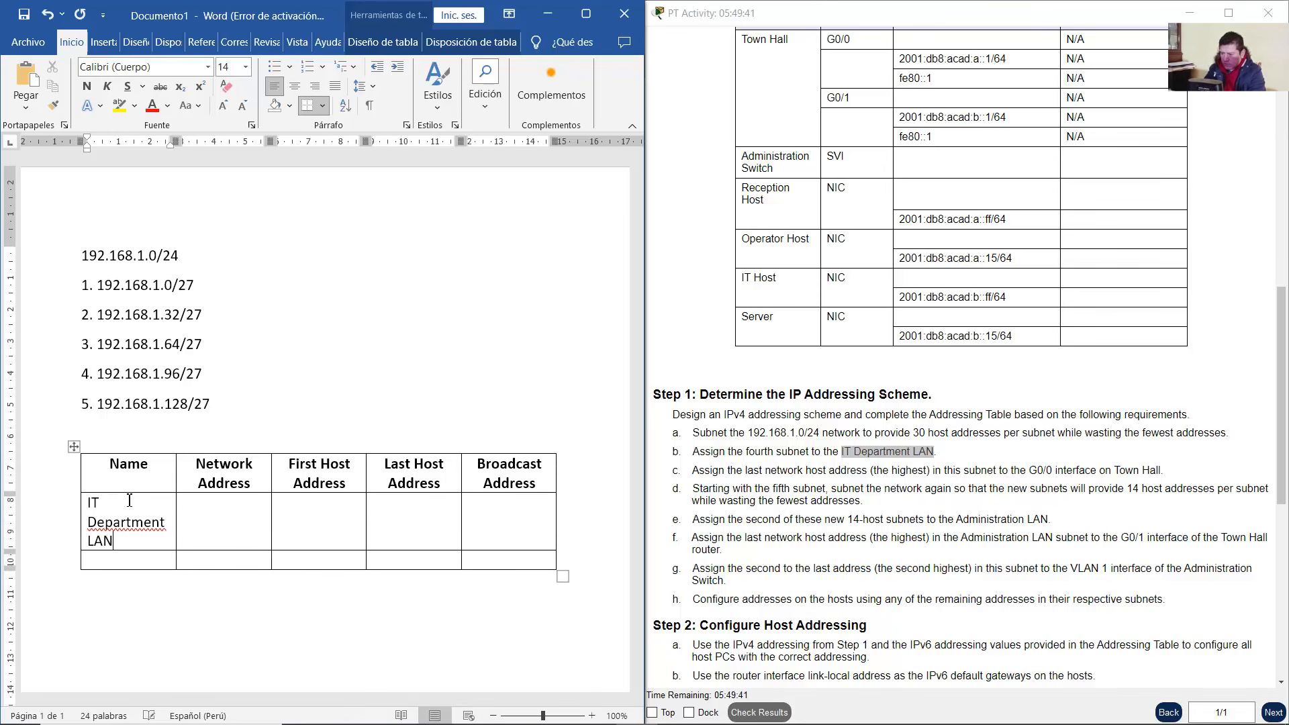
Put the fourth subnet, 192.168.1.96/27, in the IT Department LAN's Network Address cell
click(548, 14)
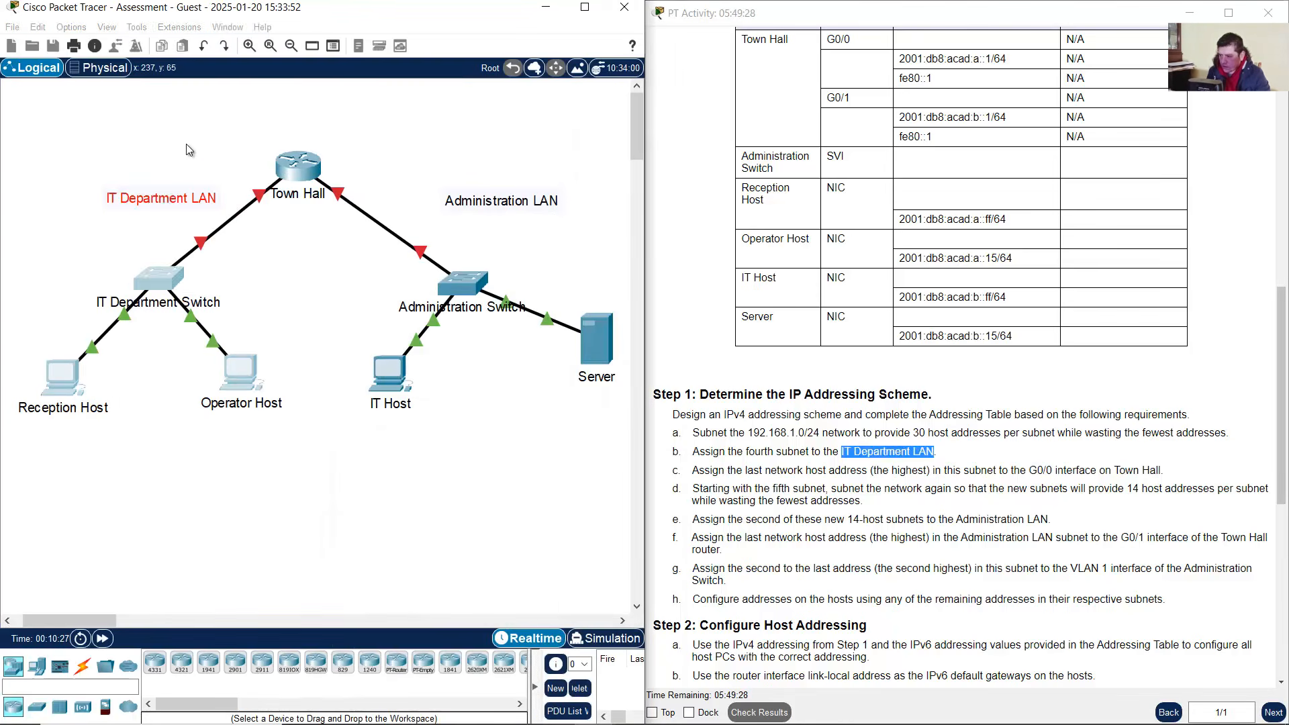
drag(263, 120, 32, 487)
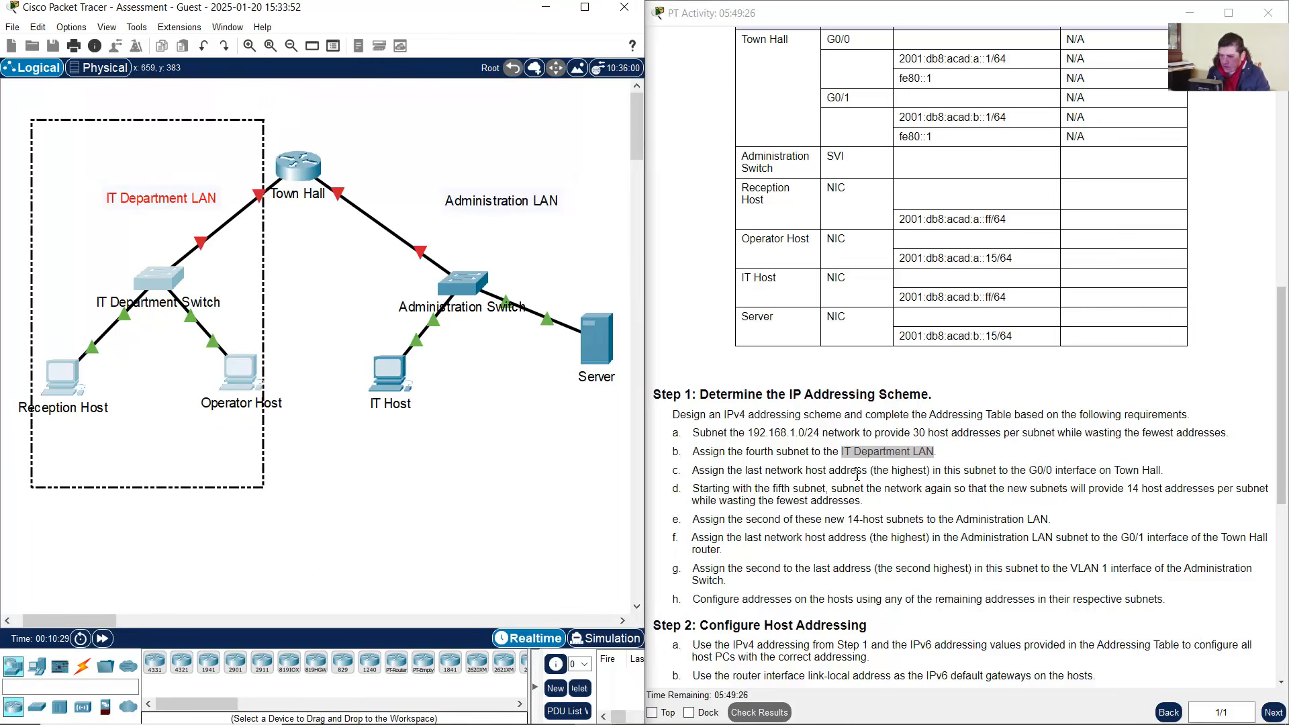
click(751, 452)
drag(823, 455, 835, 456)
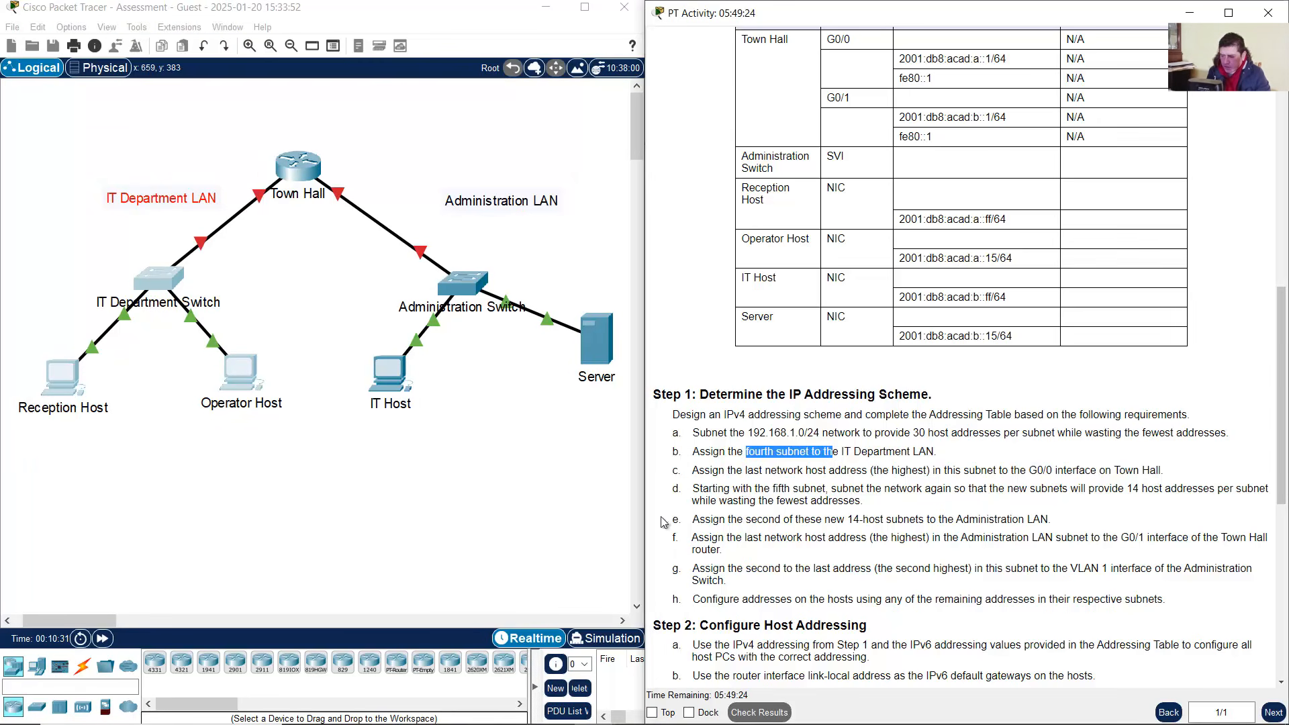
click(636, 709)
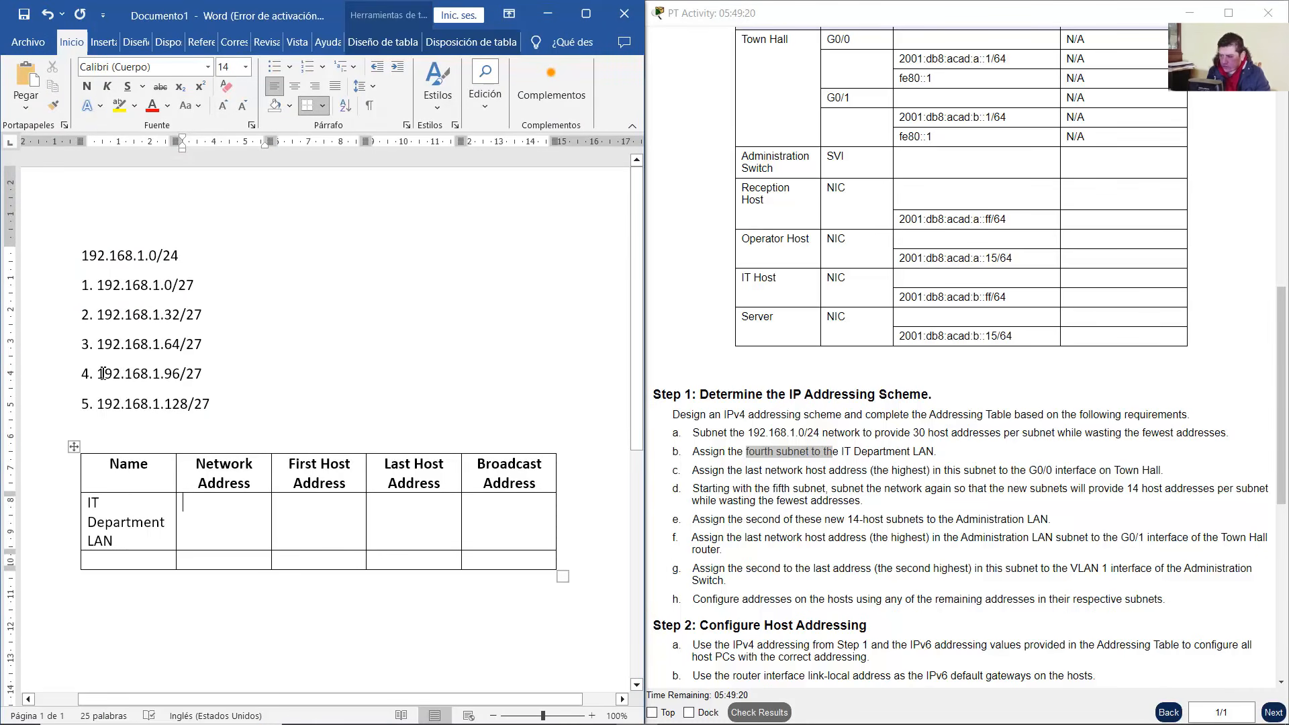
drag(109, 373, 209, 374)
key(ctrl+c)
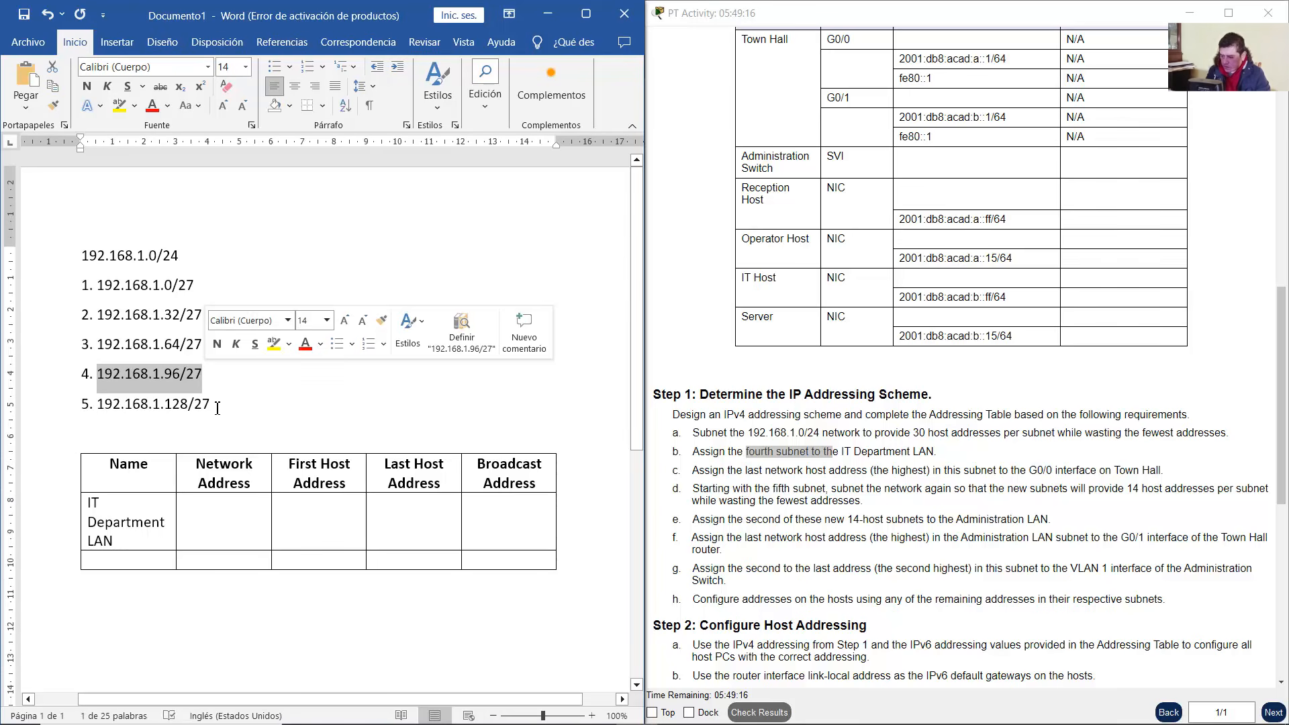
click(235, 526)
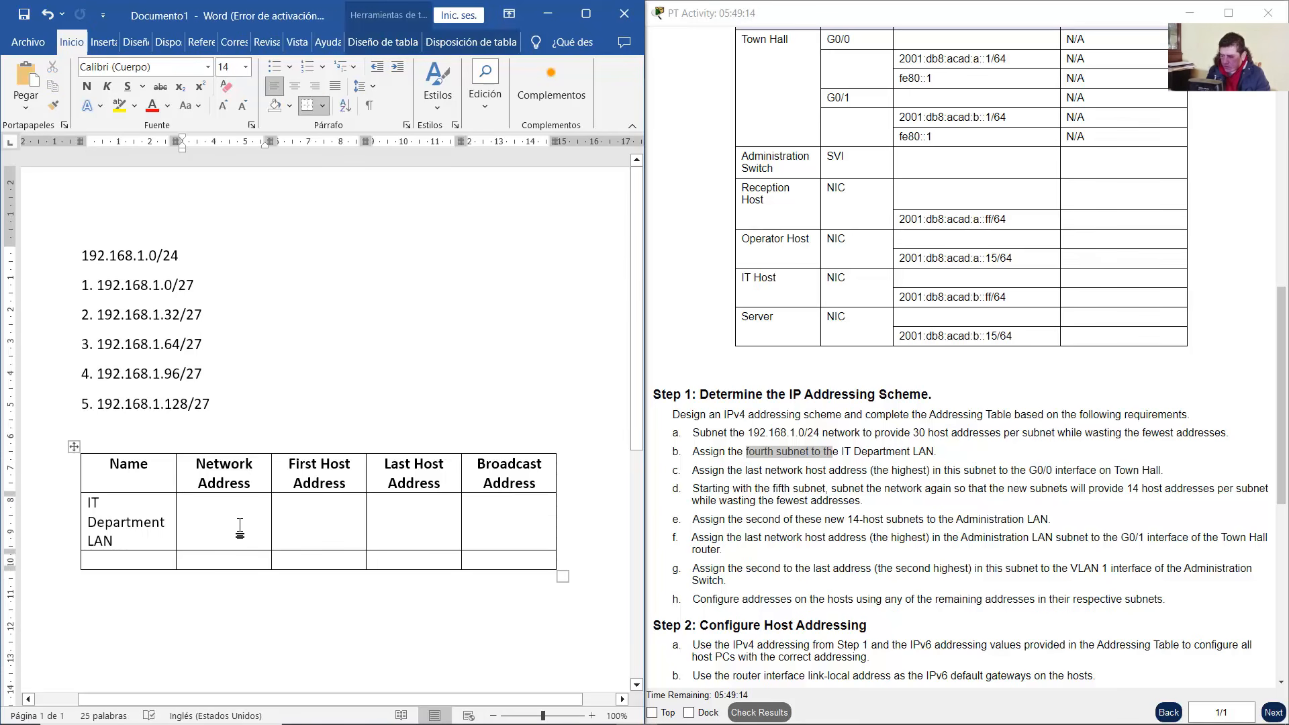
key(ctrl+v)
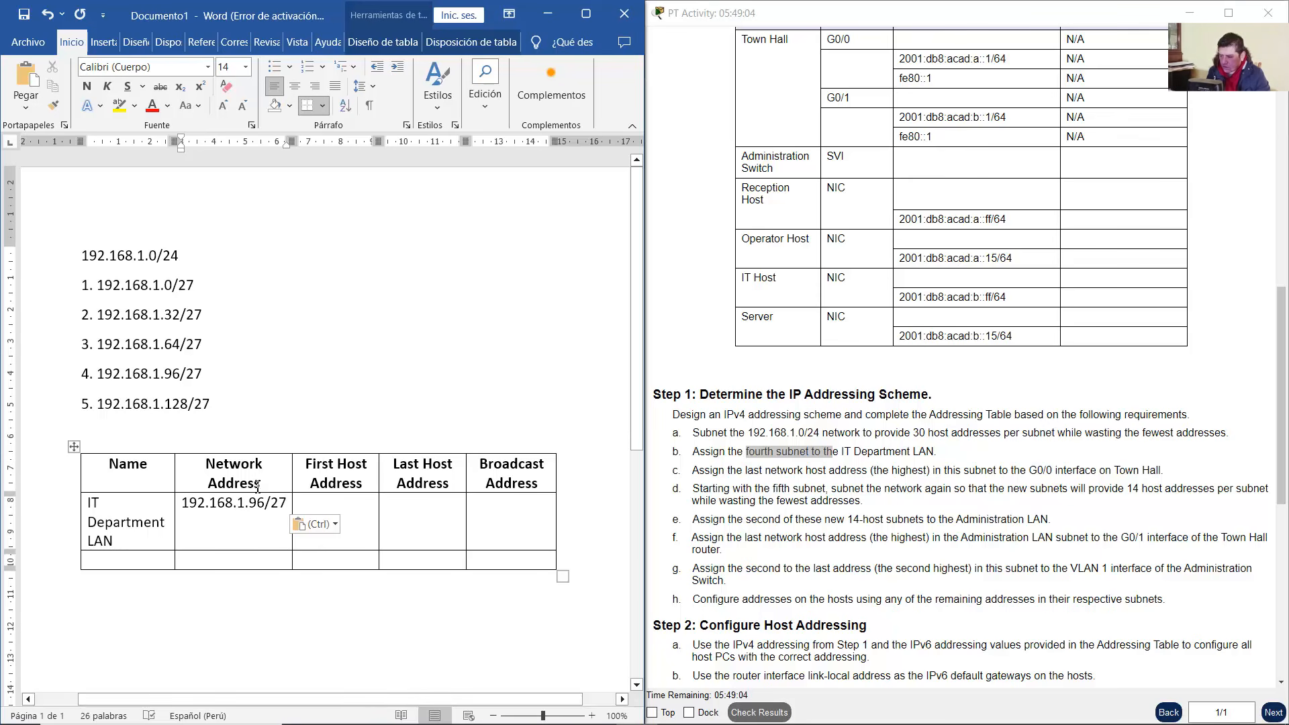
drag(261, 484, 212, 462)
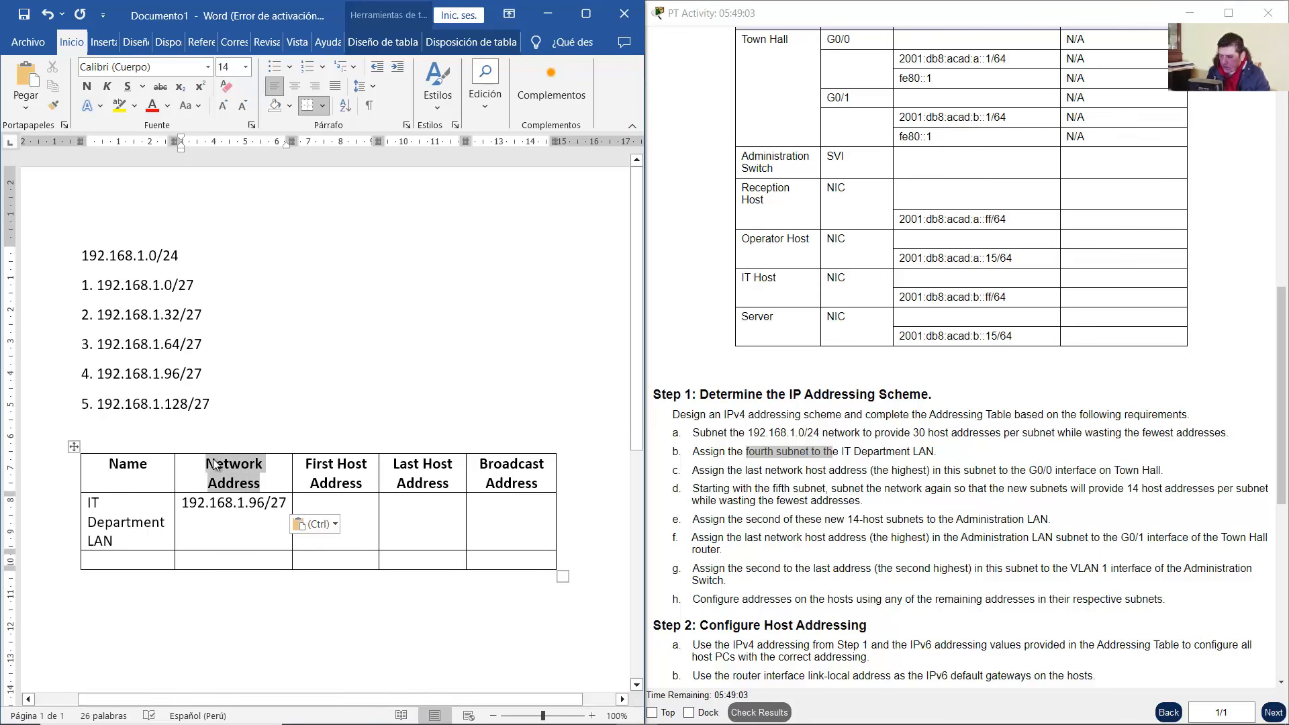
click(210, 355)
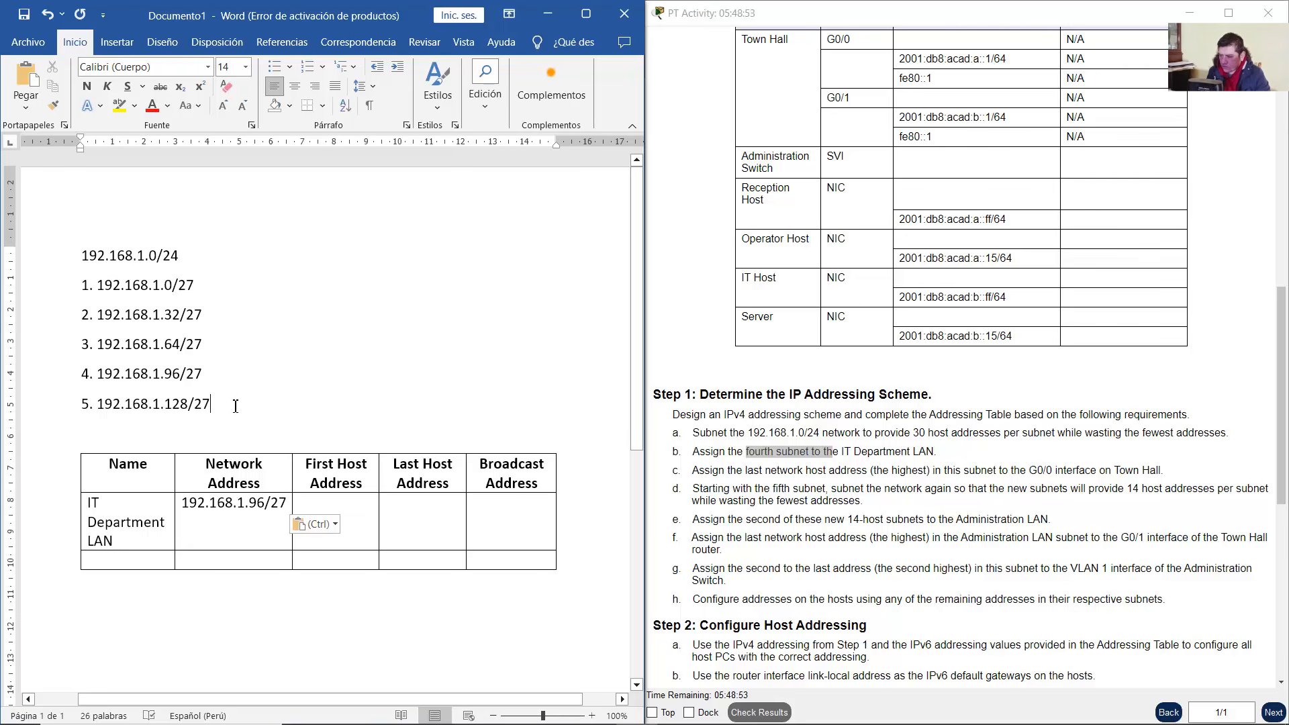
drag(235, 406, 86, 285)
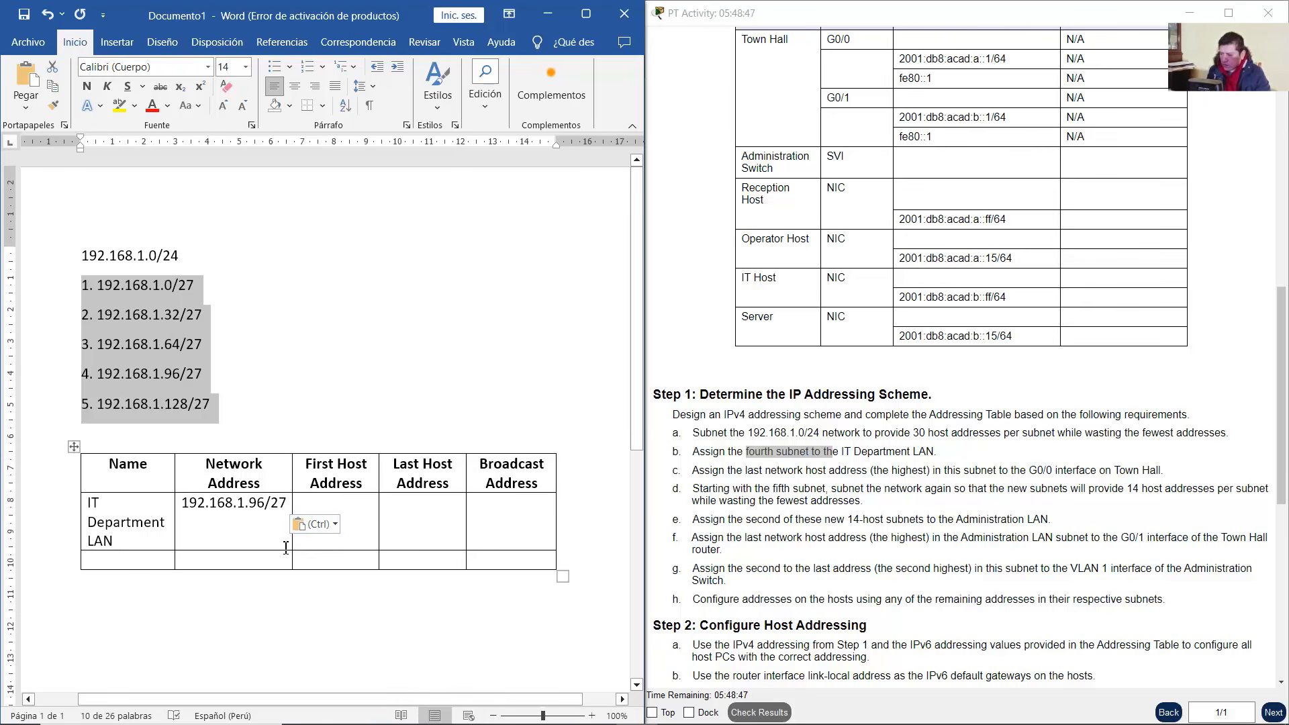
click(674, 529)
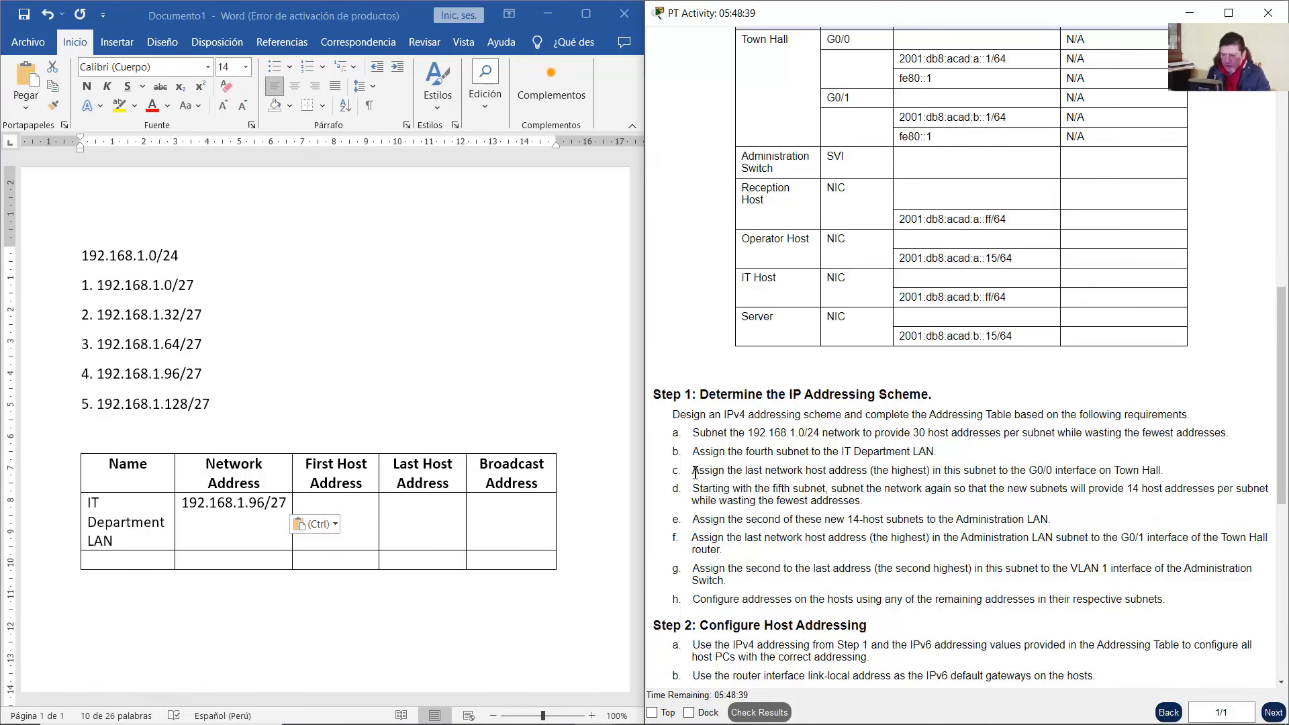
drag(711, 472, 1169, 477)
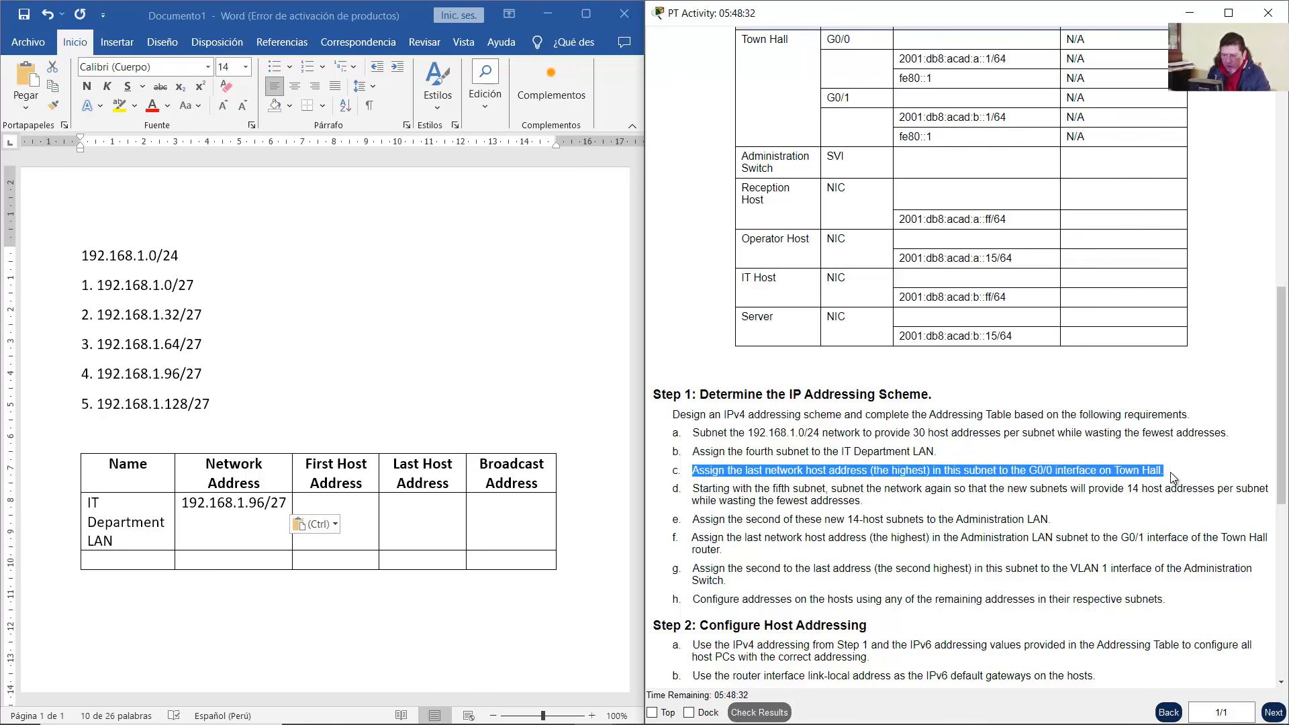
scroll(1172, 478, up, 1)
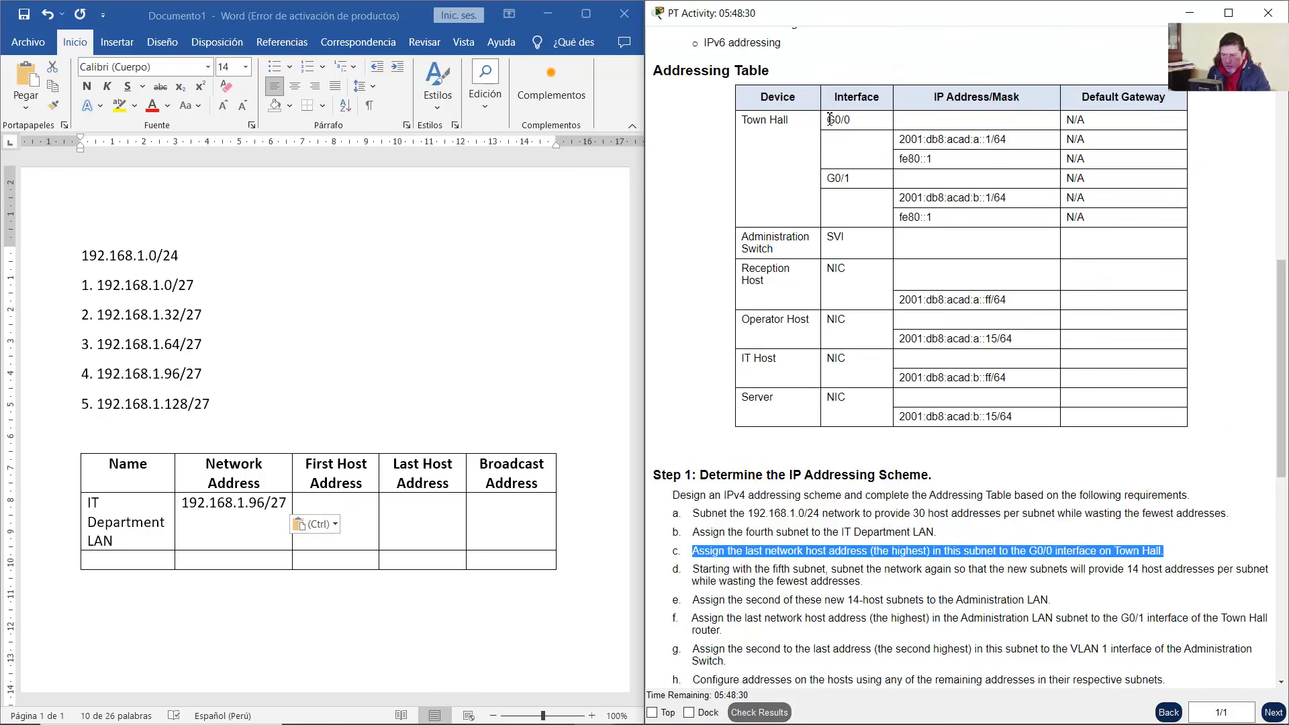
double_click(830, 120)
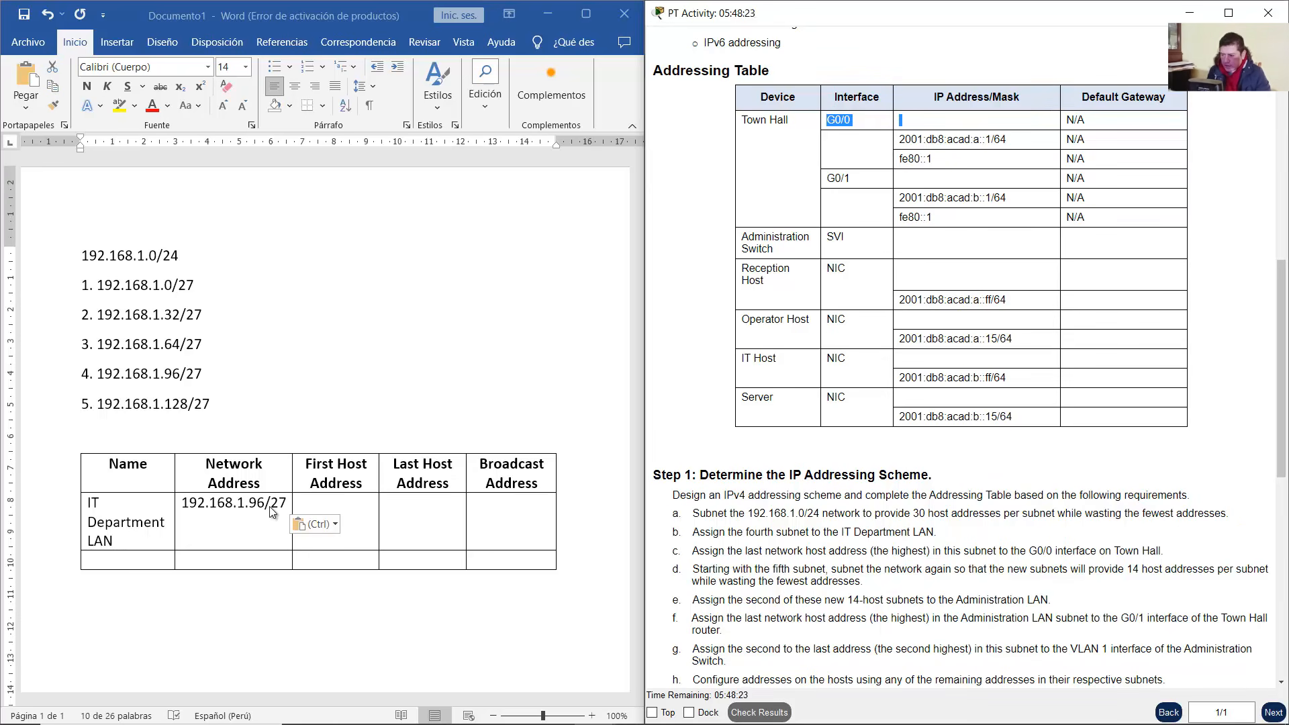
click(424, 503)
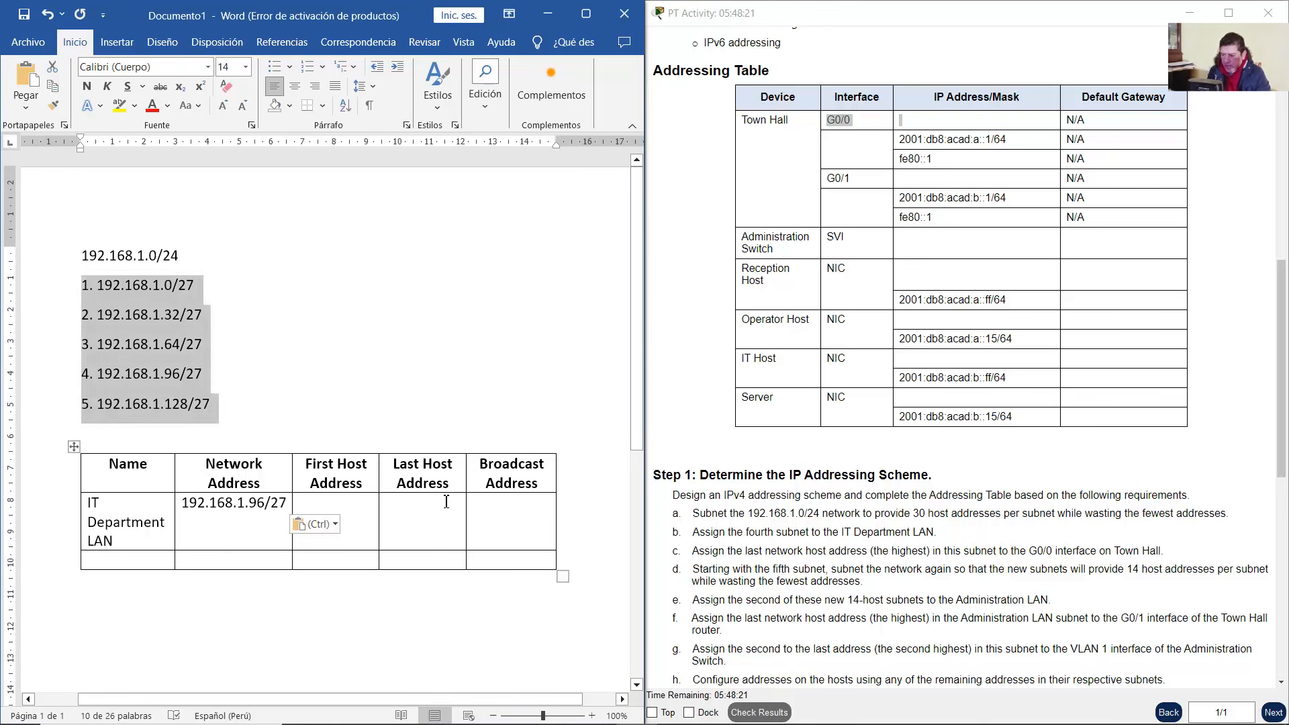
click(444, 502)
drag(421, 476, 394, 470)
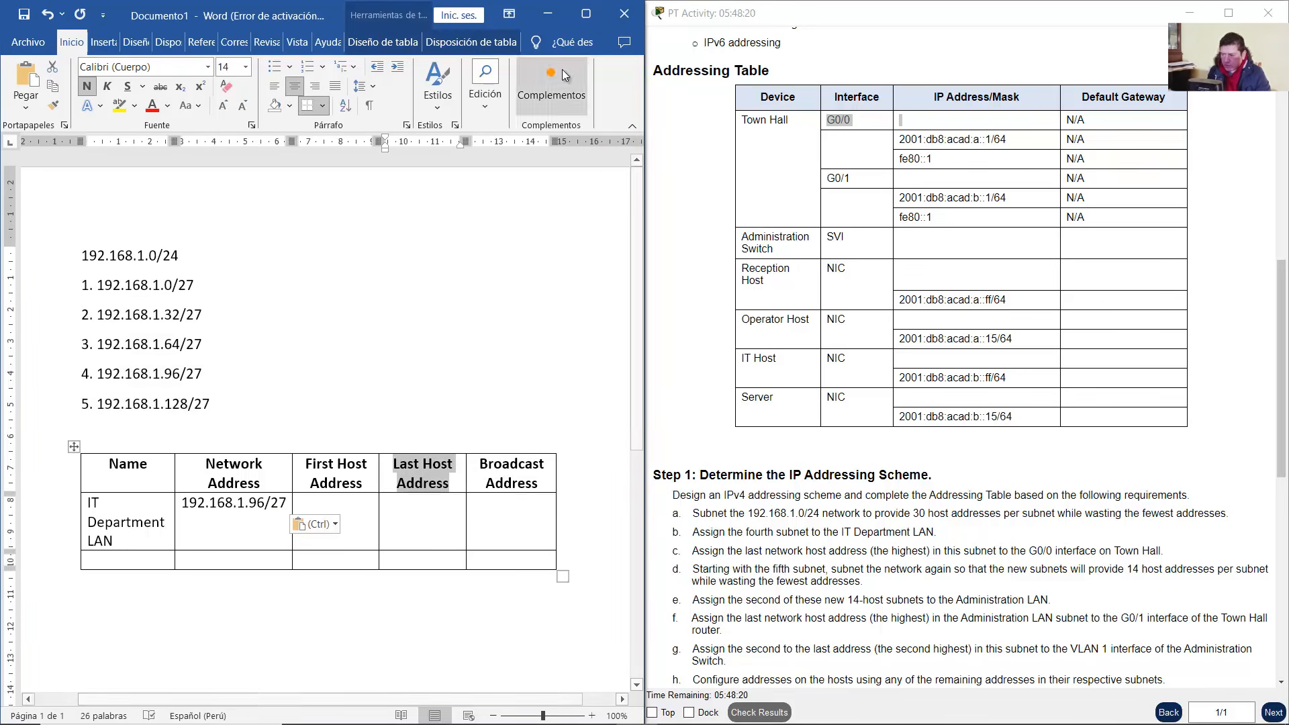
click(547, 13)
click(363, 127)
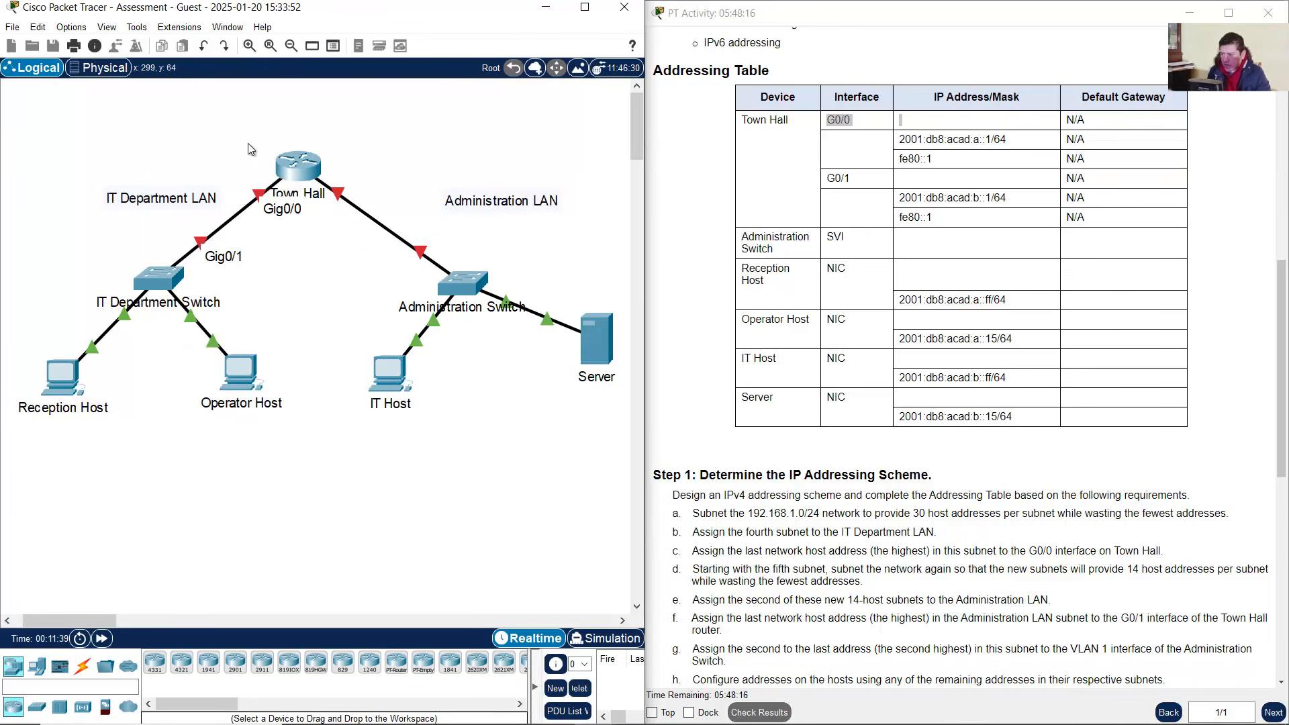
drag(263, 133, 38, 463)
click(651, 714)
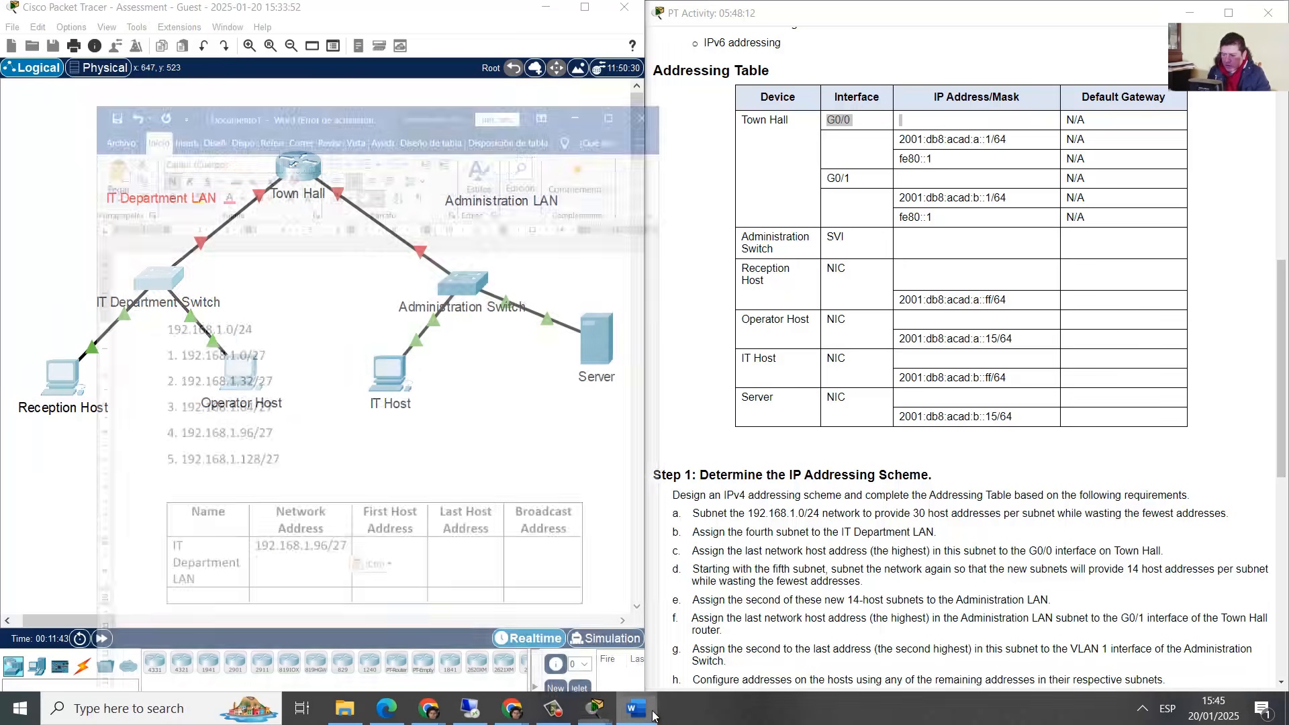
click(583, 540)
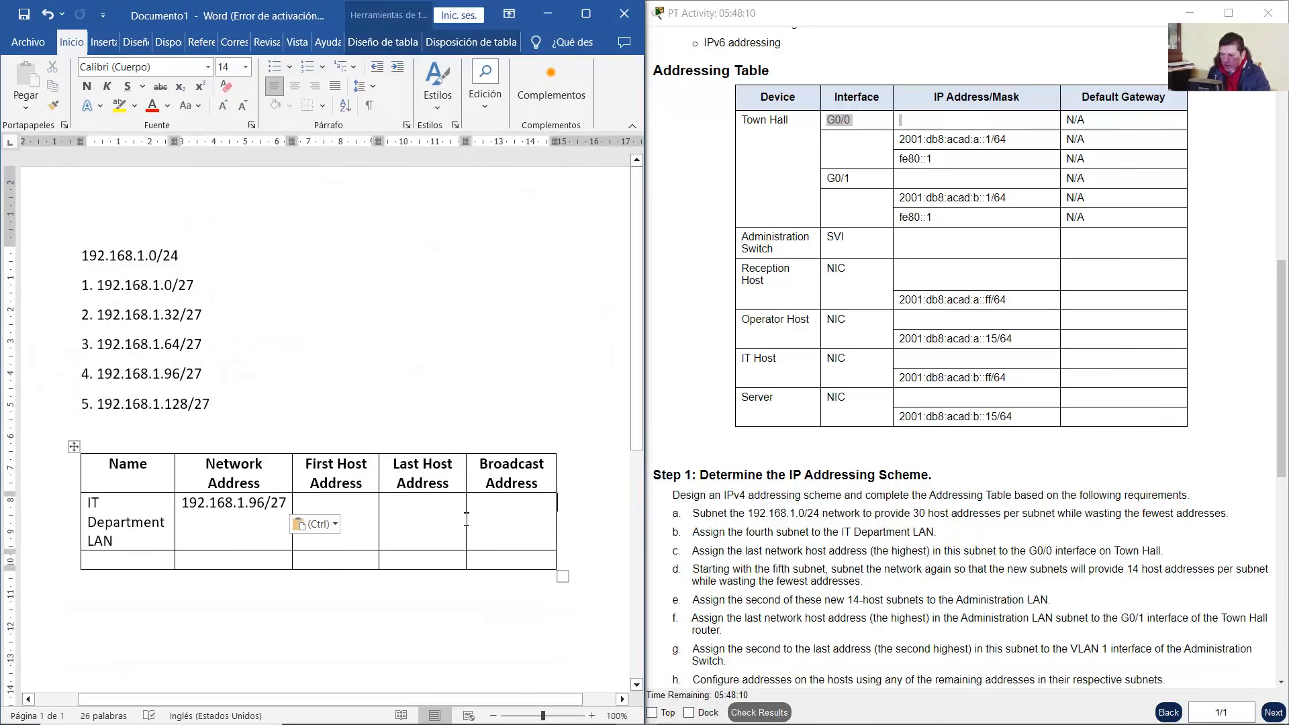
click(358, 520)
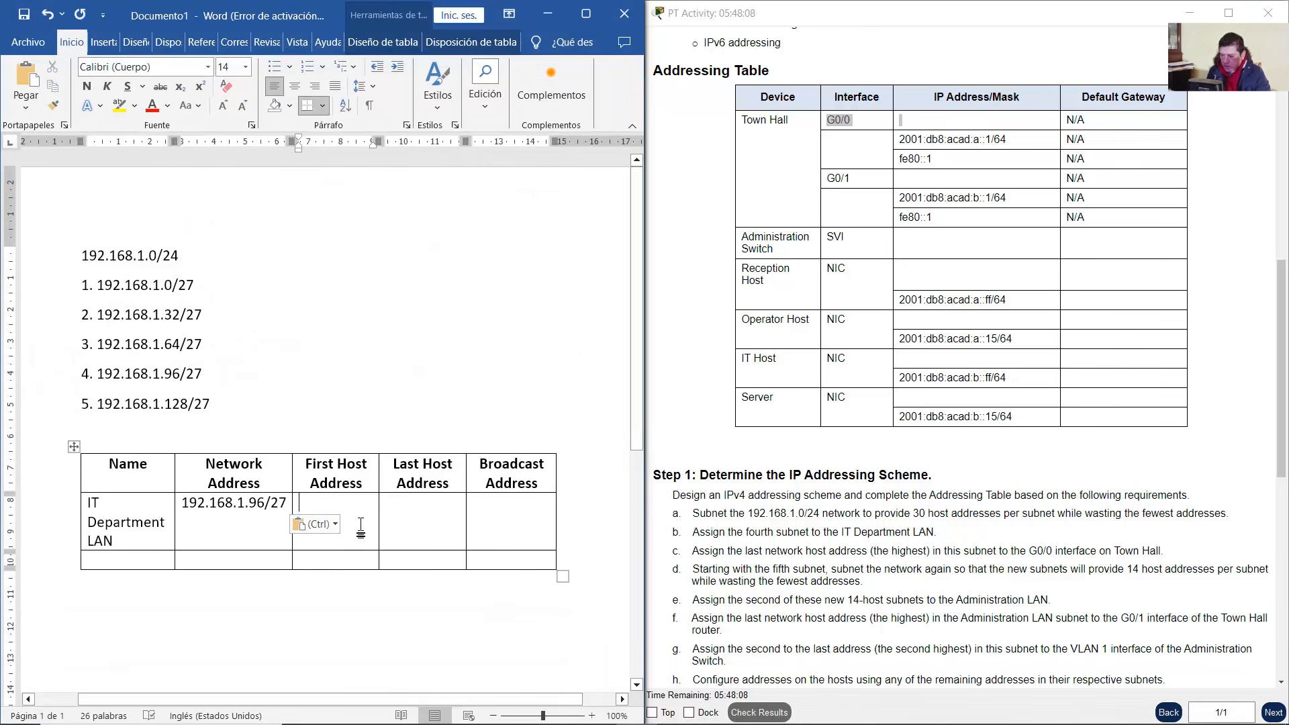
Fill the First Host cell with 192.168.1.97/27, edited from the copied network address
key(Escape)
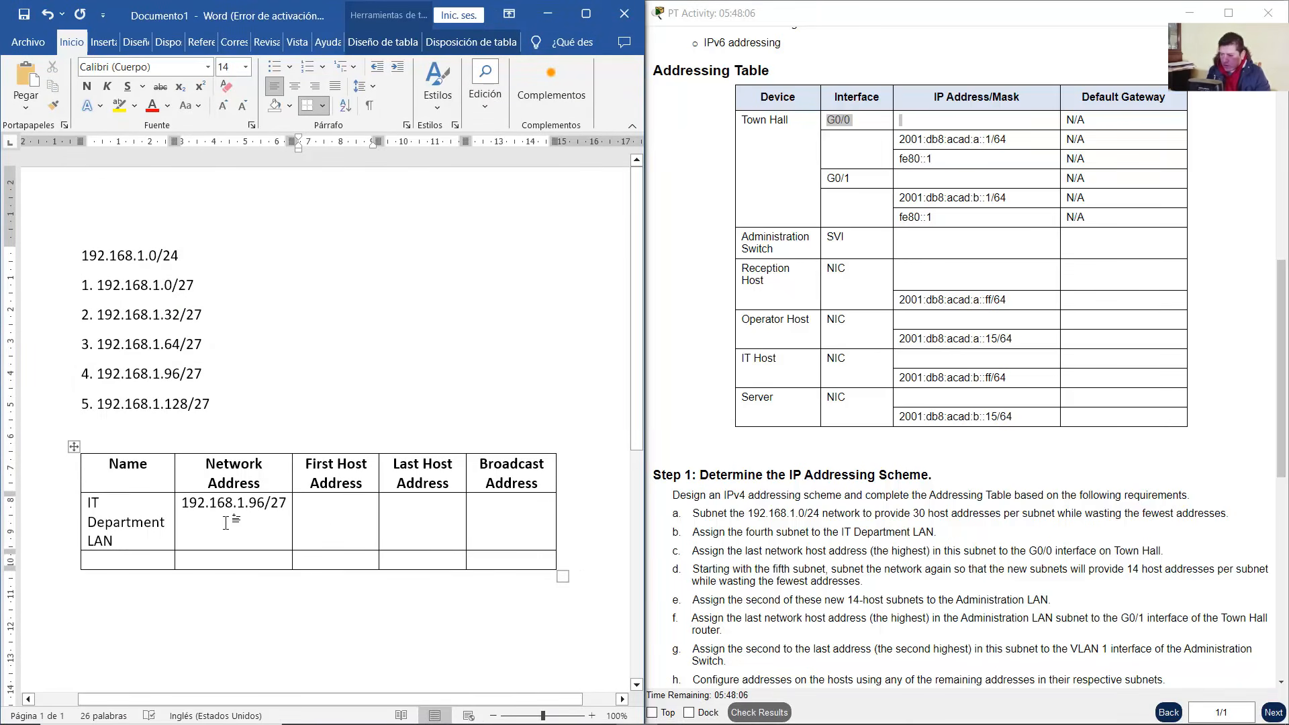
drag(186, 504, 279, 505)
key(ctrl+c)
click(347, 503)
key(ctrl+v)
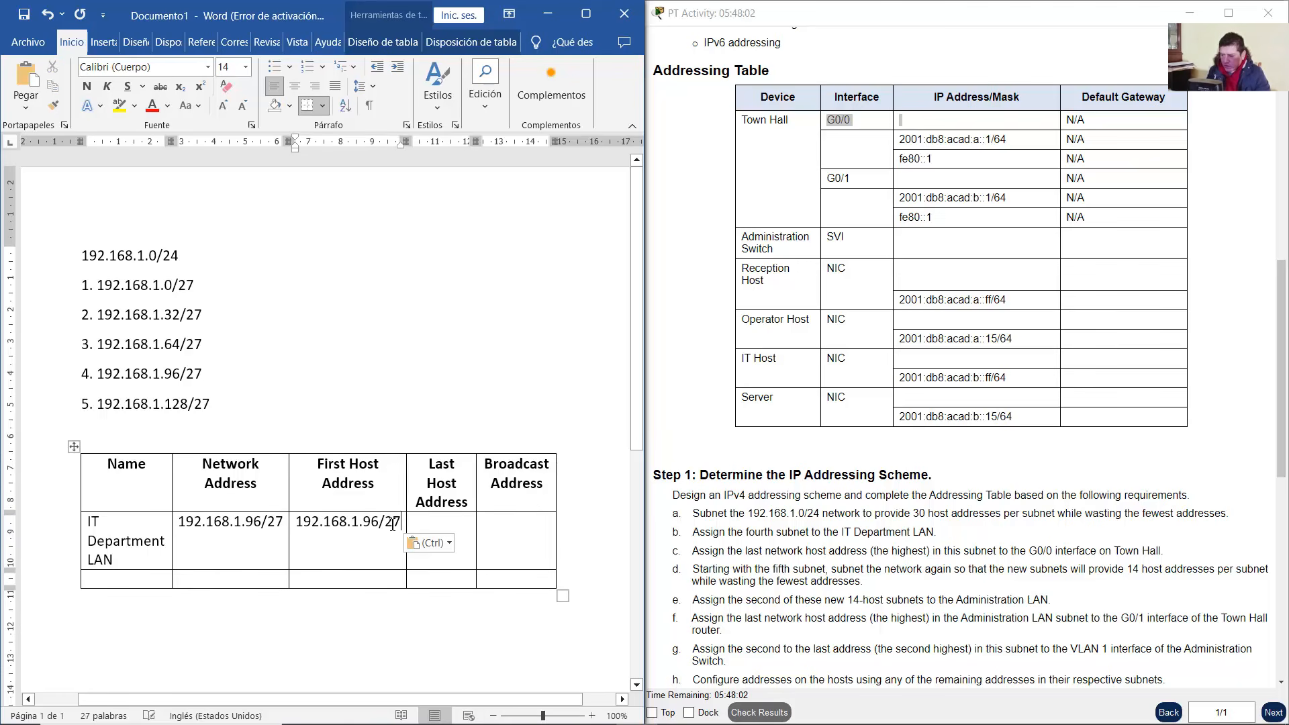
drag(375, 528, 384, 528)
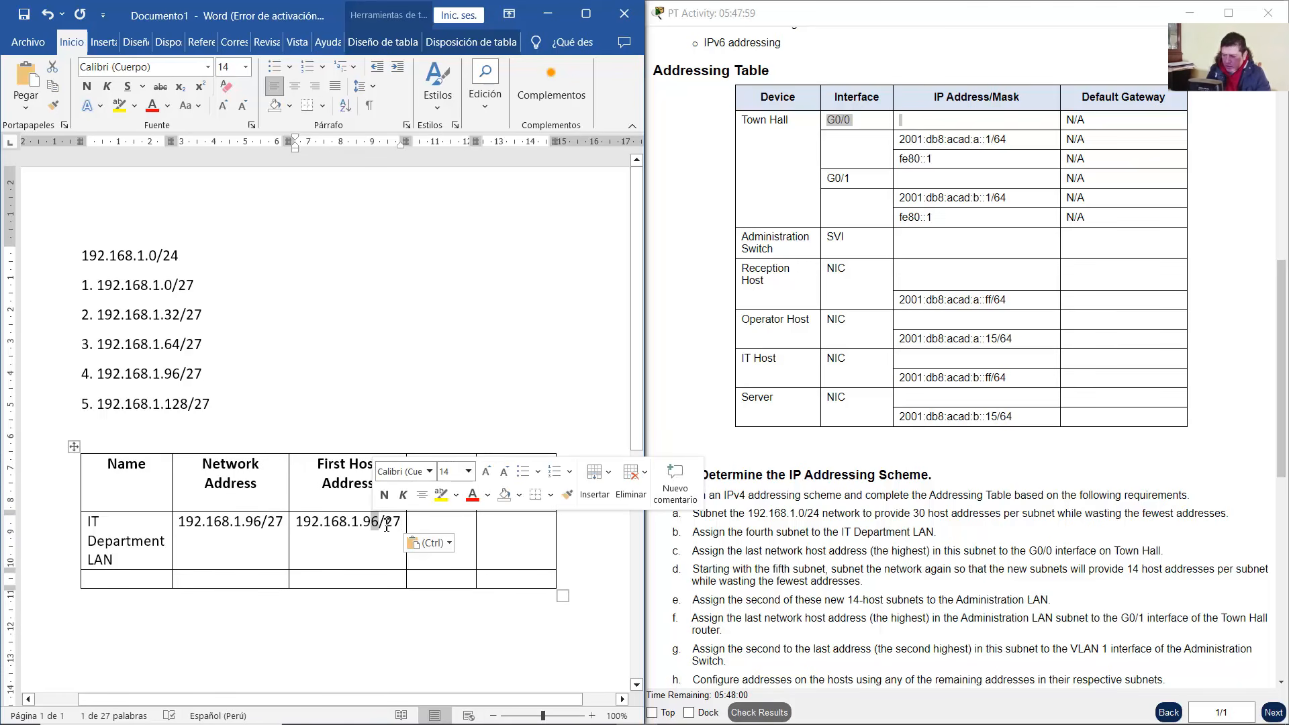
text(7)
click(446, 528)
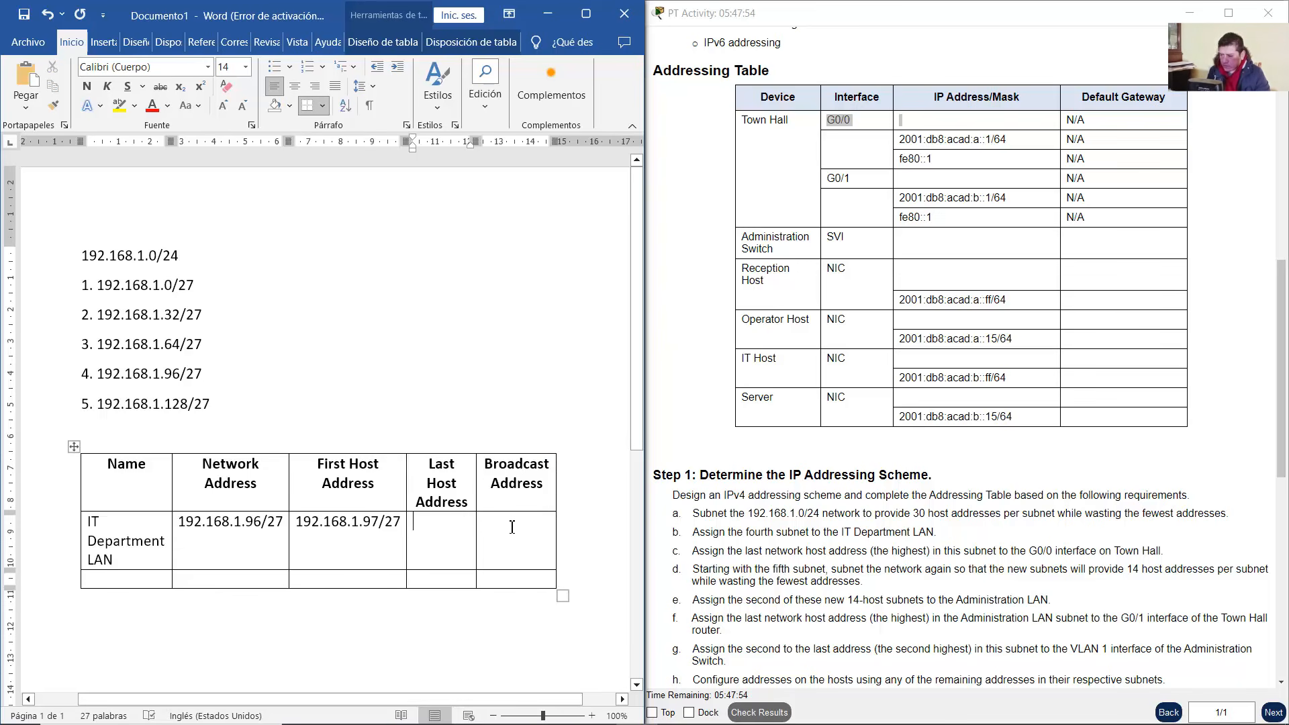
Fill the Broadcast Address cell with 192.168.1.127/27
scroll(470, 484, down, 2)
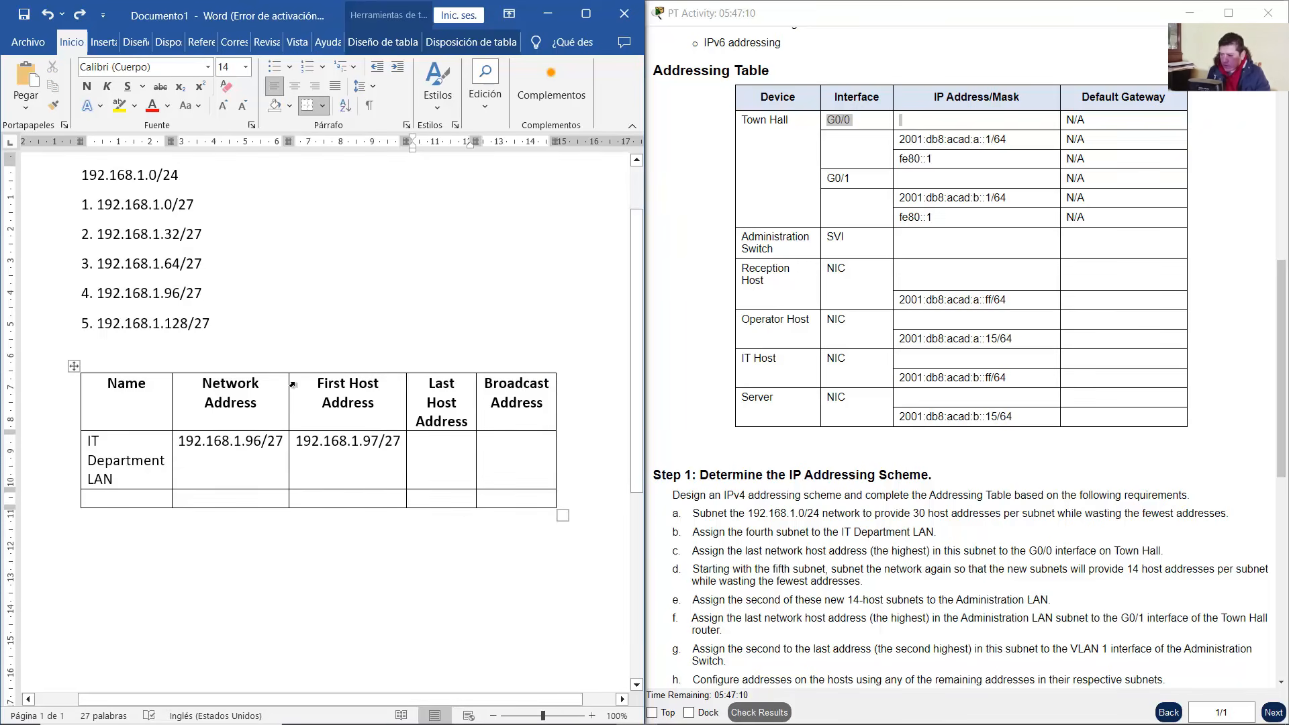
drag(287, 445, 181, 442)
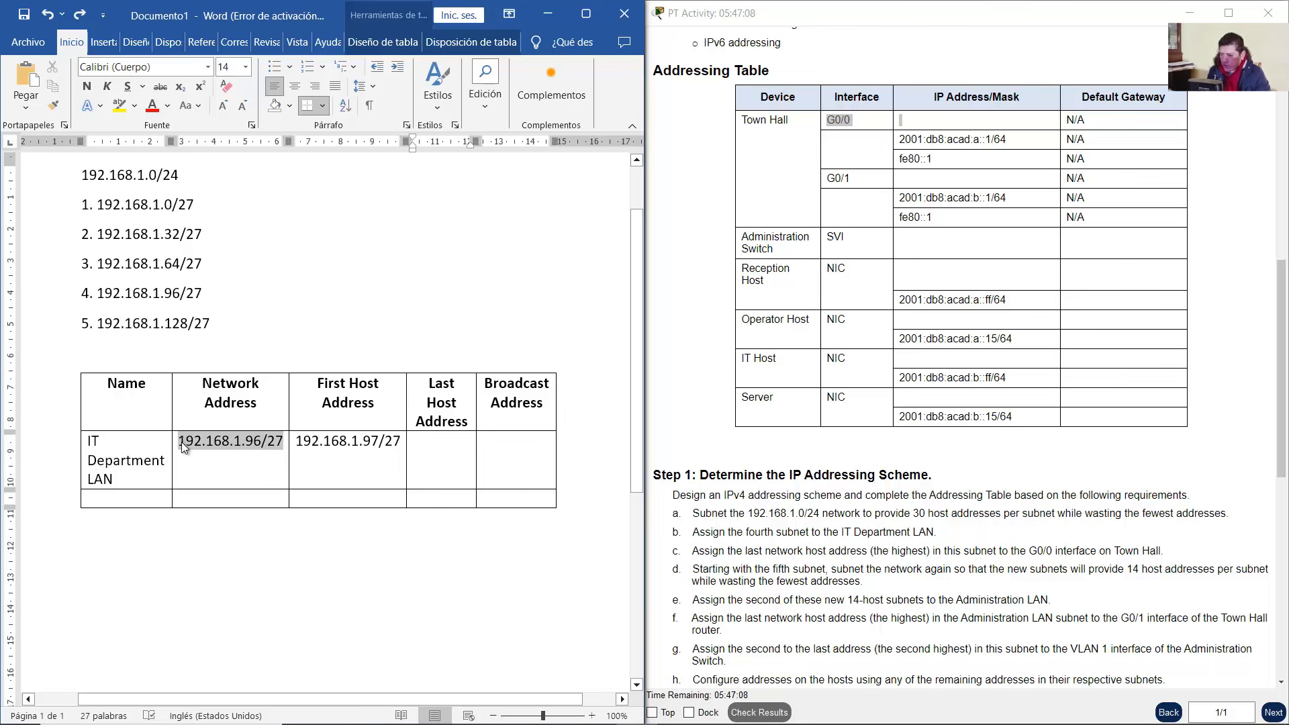
click(220, 286)
drag(203, 294, 91, 296)
key(ctrl+c)
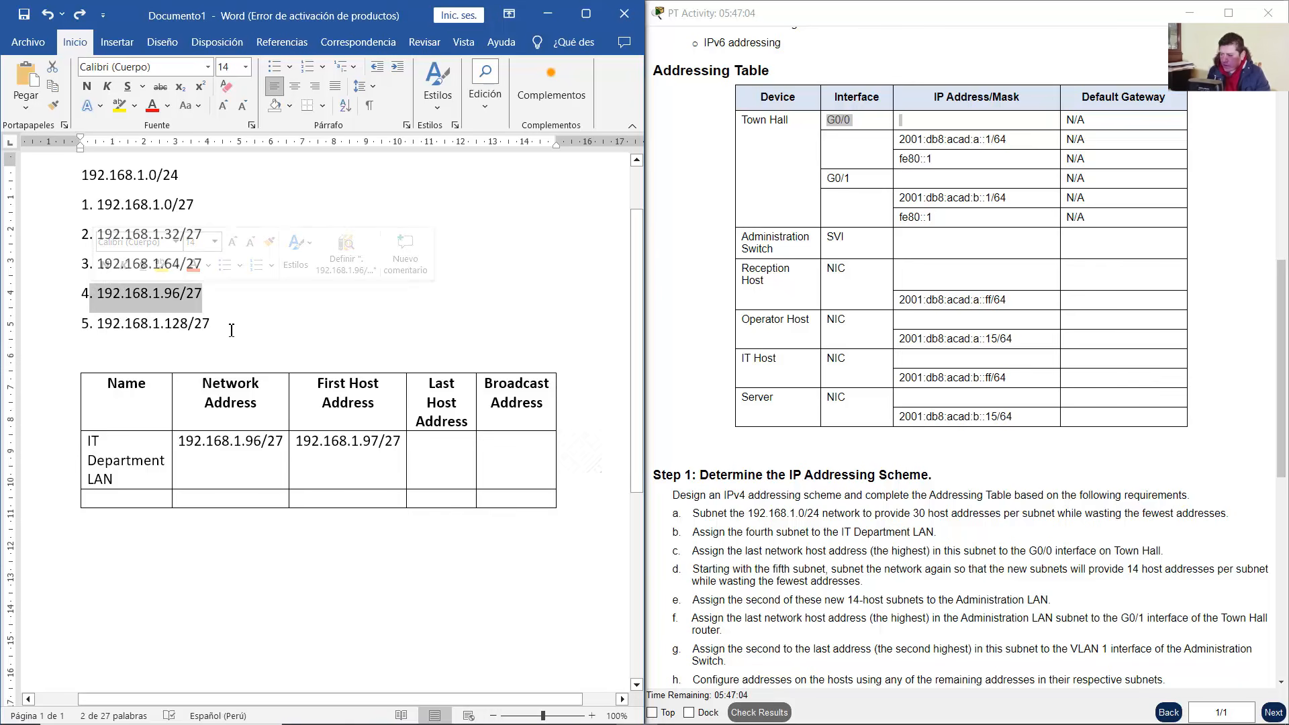
drag(219, 324, 99, 325)
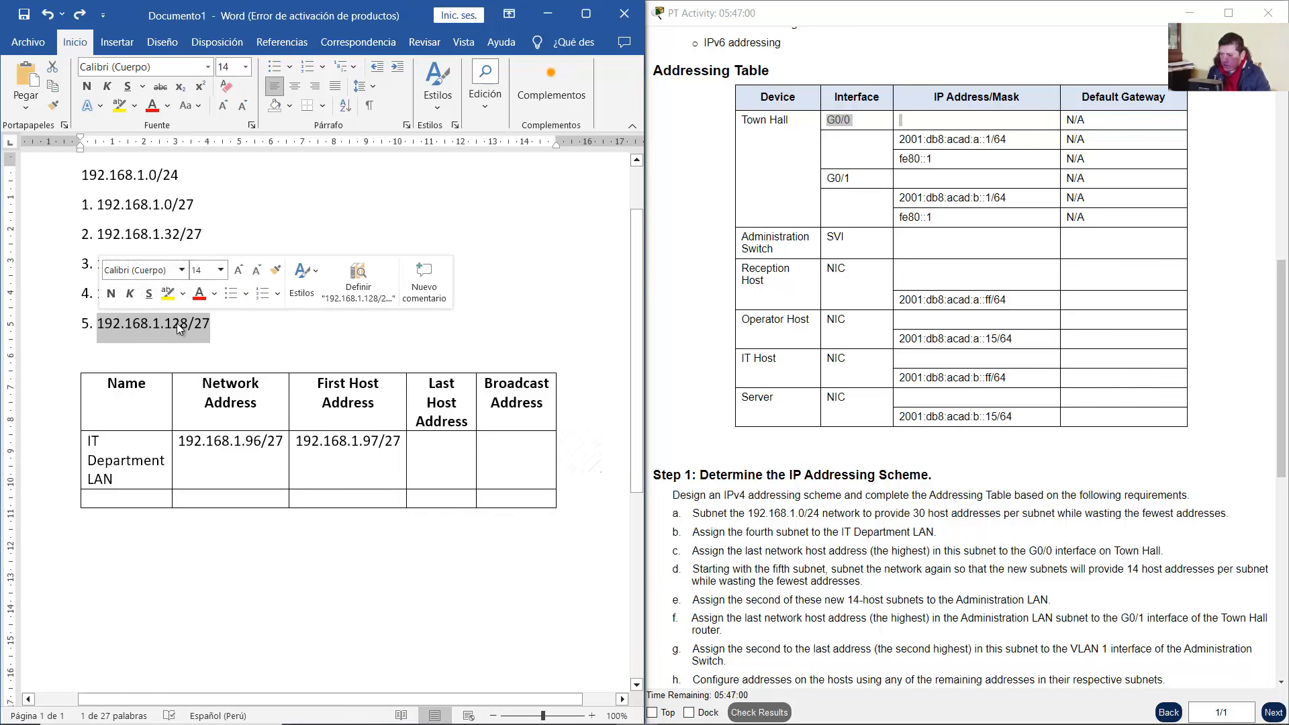
click(221, 325)
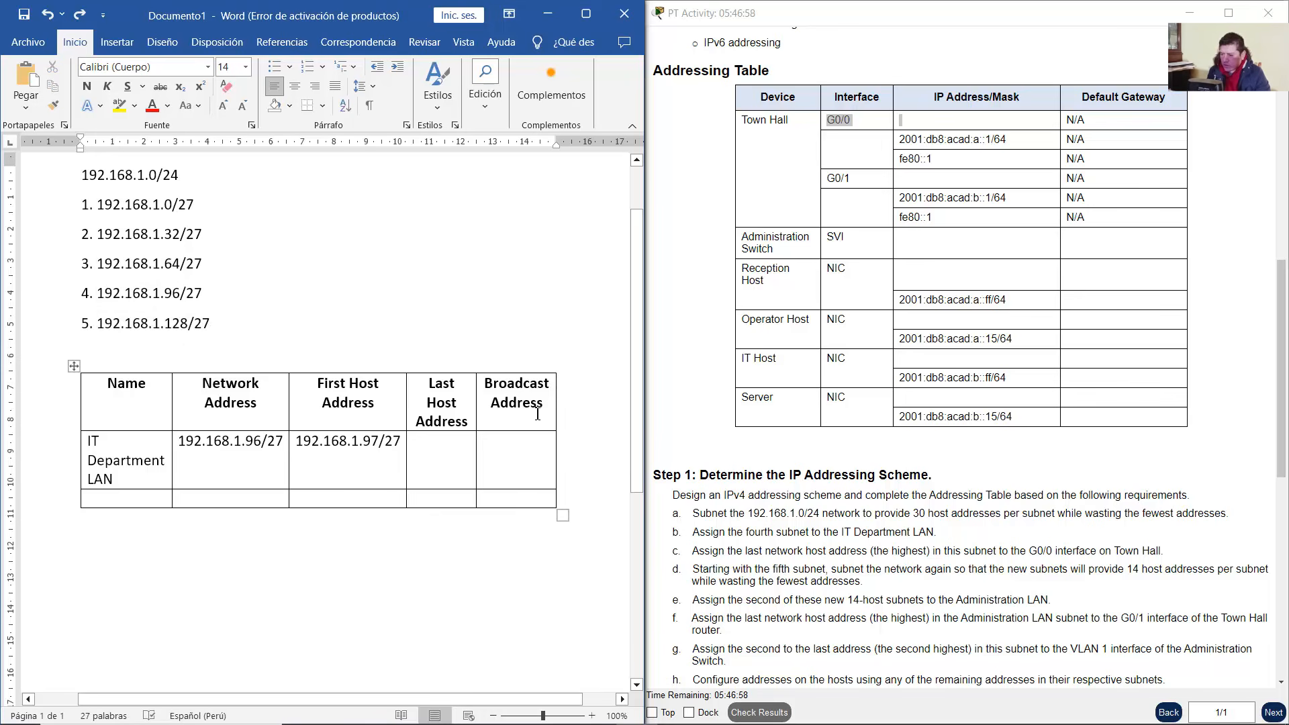
key(ctrl+v)
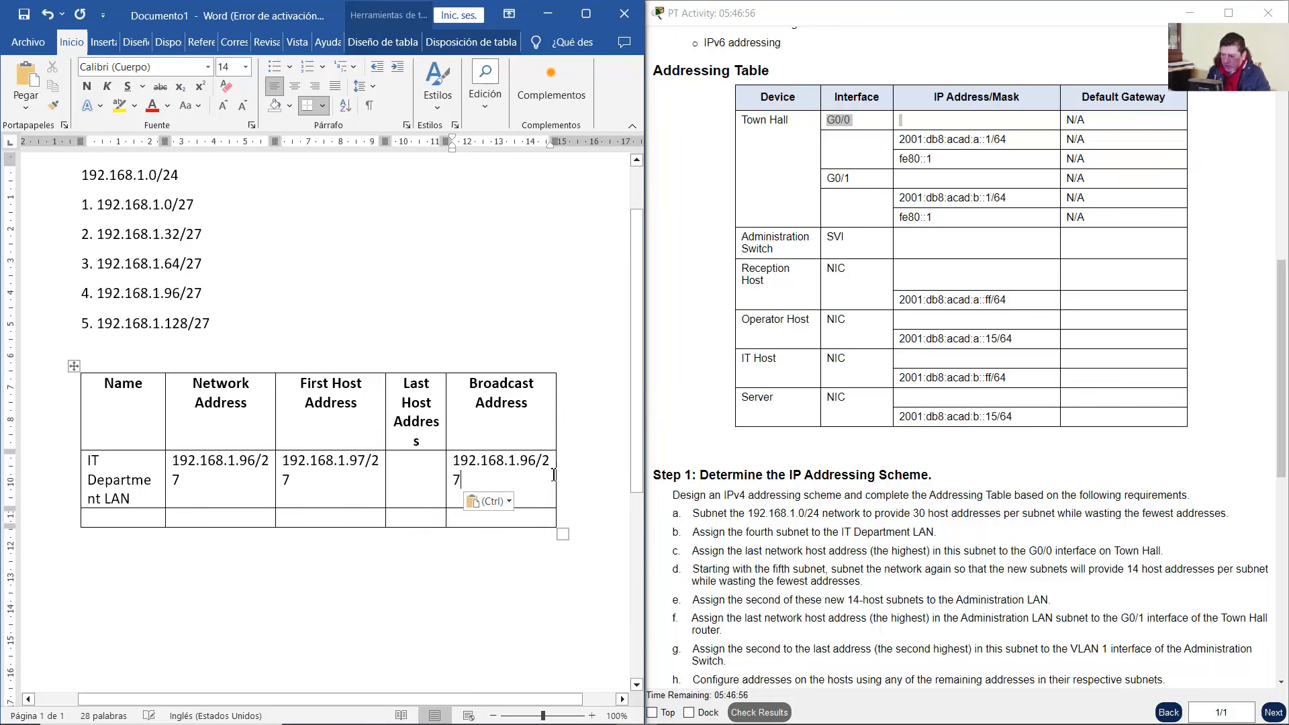
double_click(532, 461)
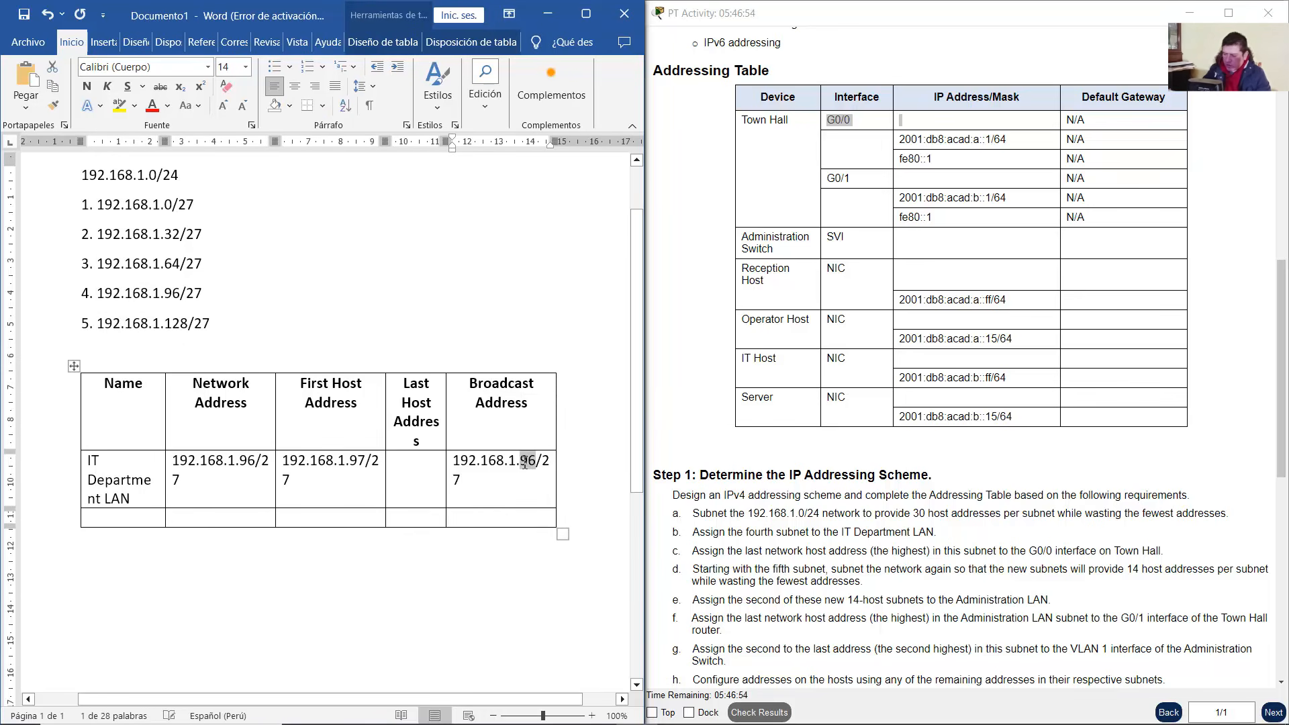
text(127)
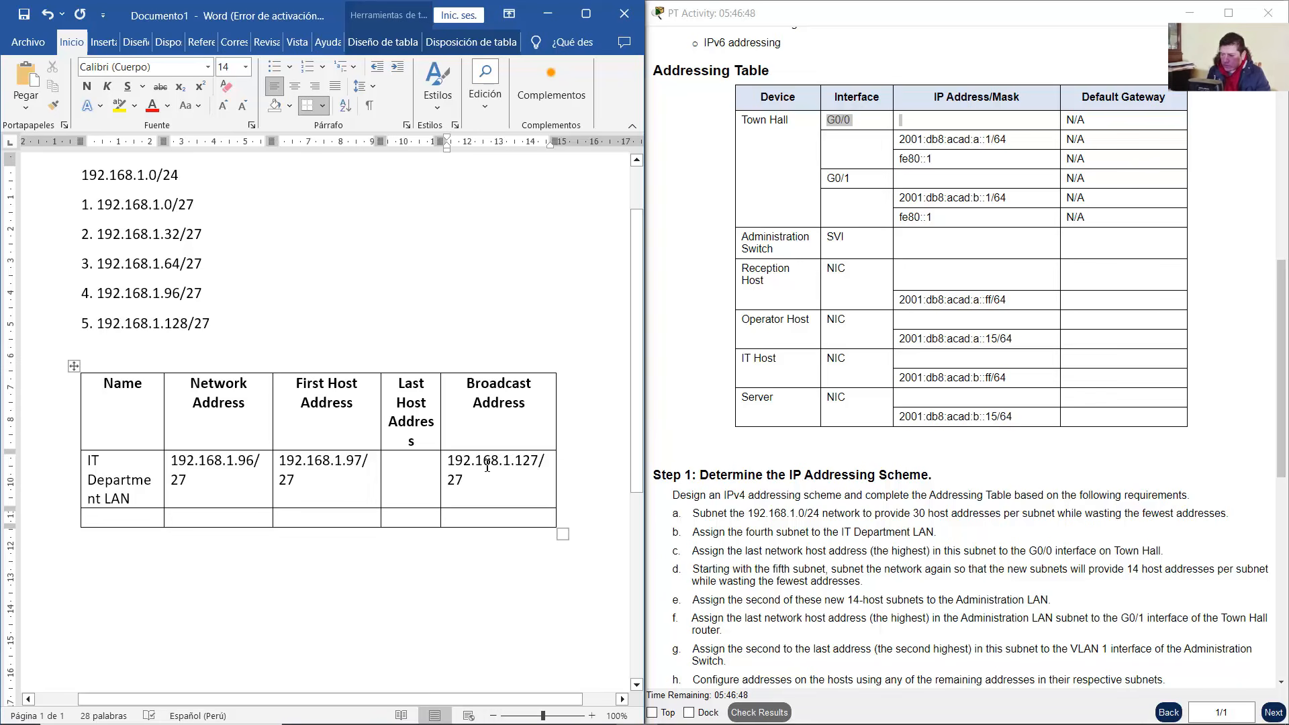
Fill the Last Host Address cell with 192.168.1.126/27
click(417, 466)
key(ctrl+v)
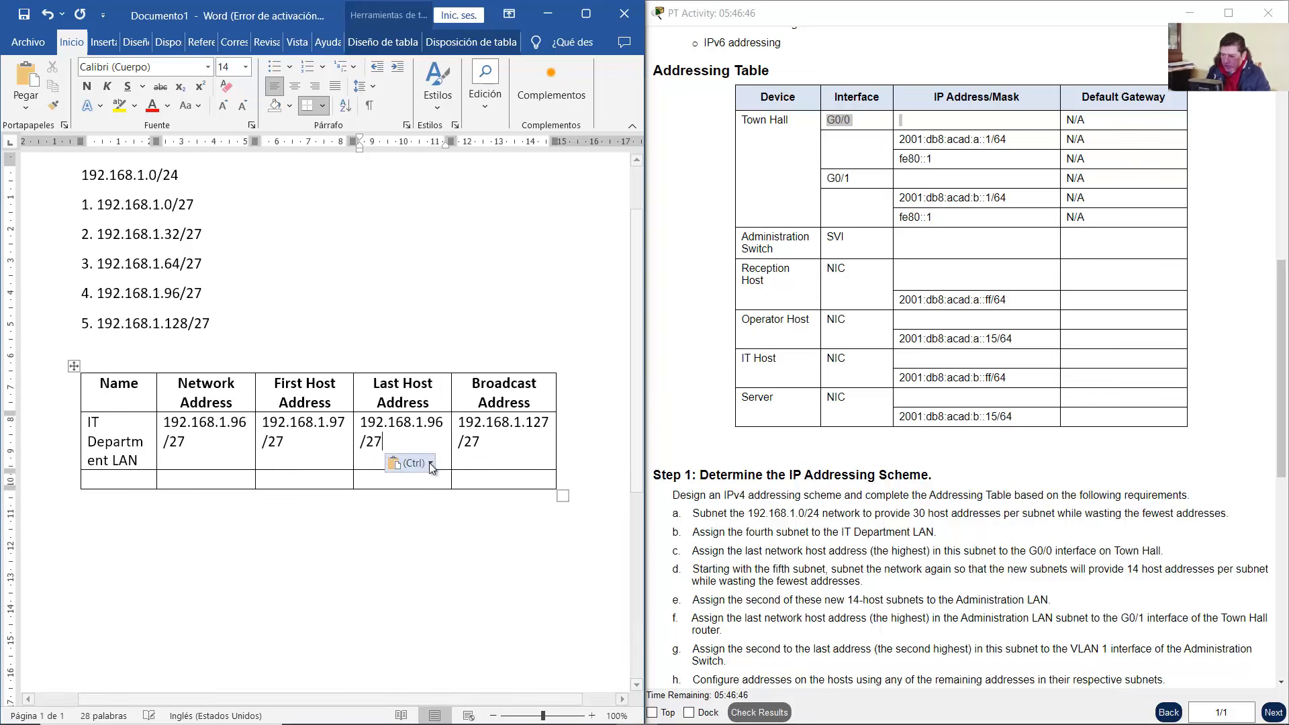
drag(445, 420, 437, 421)
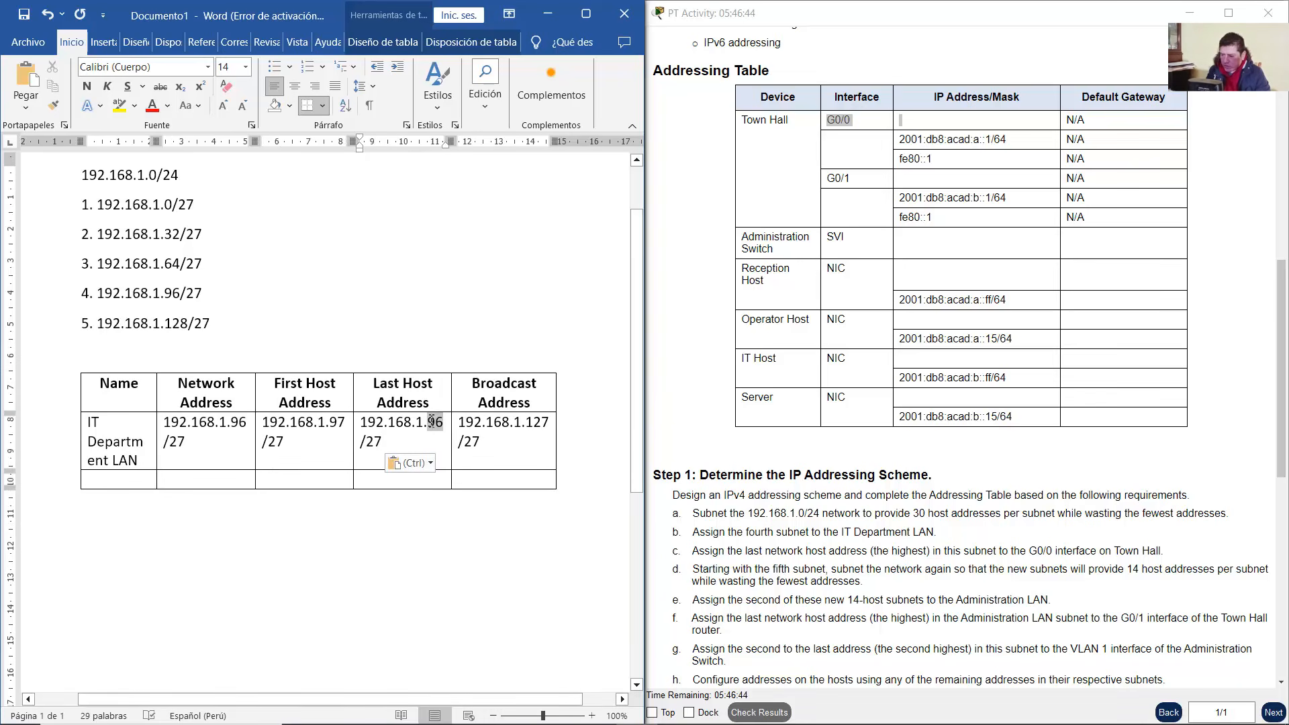
text(126)
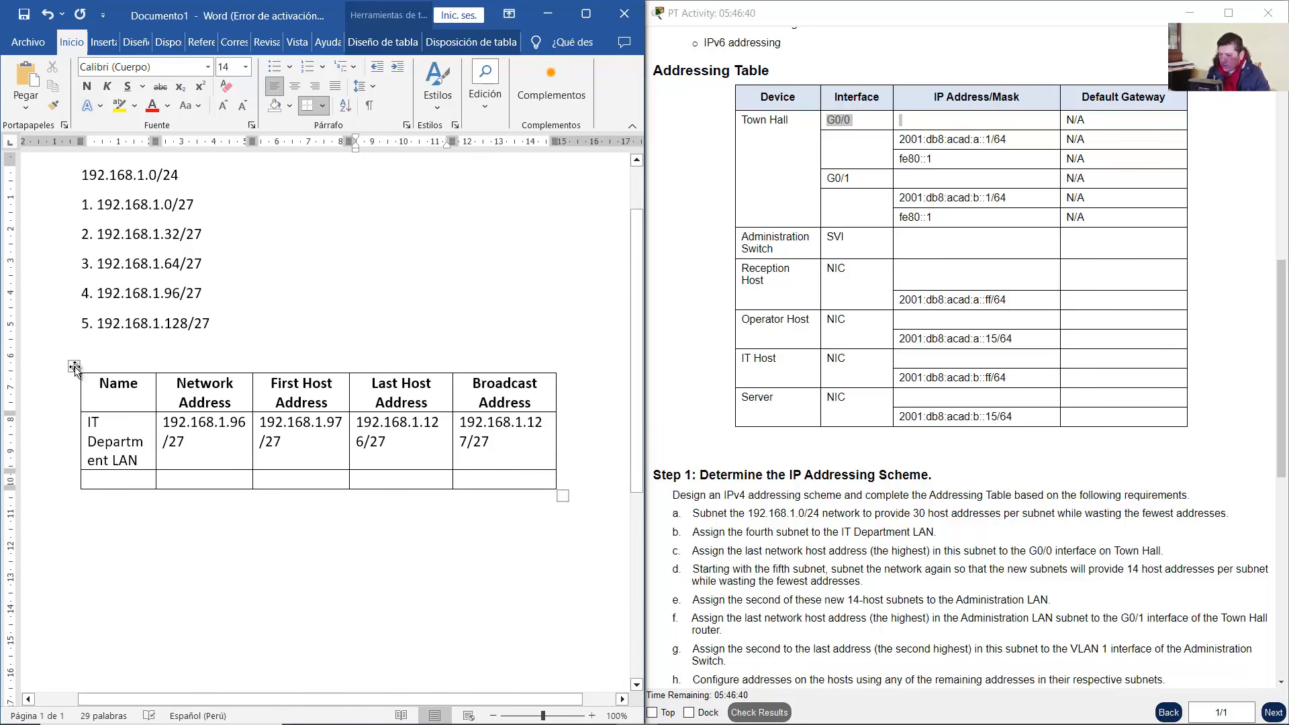
click(168, 42)
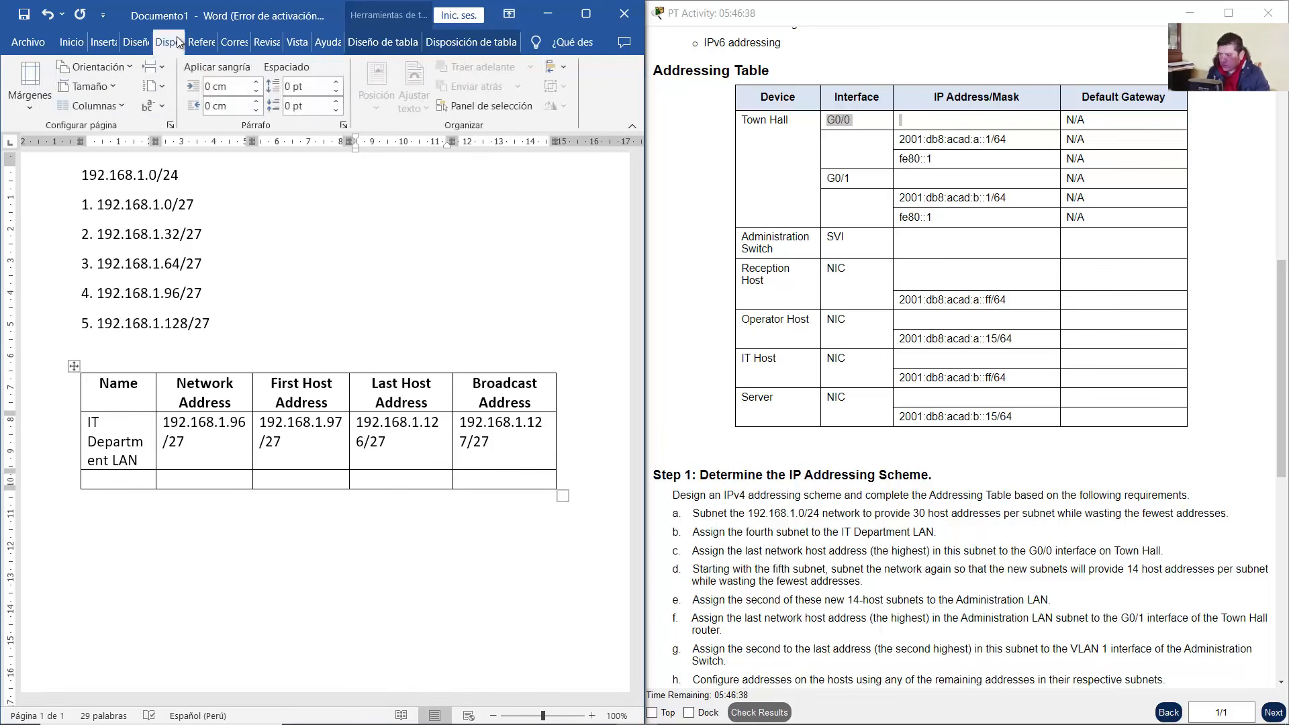
click(31, 84)
click(72, 259)
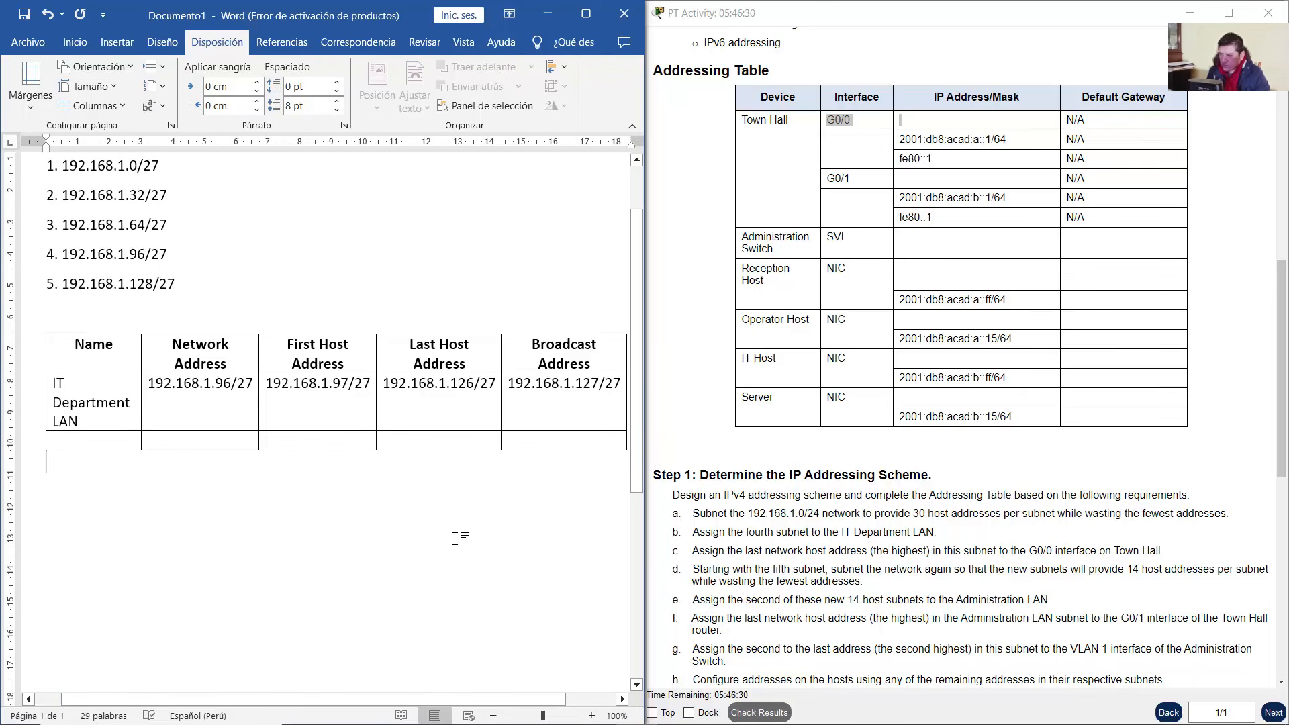
scroll(455, 538, up, 1)
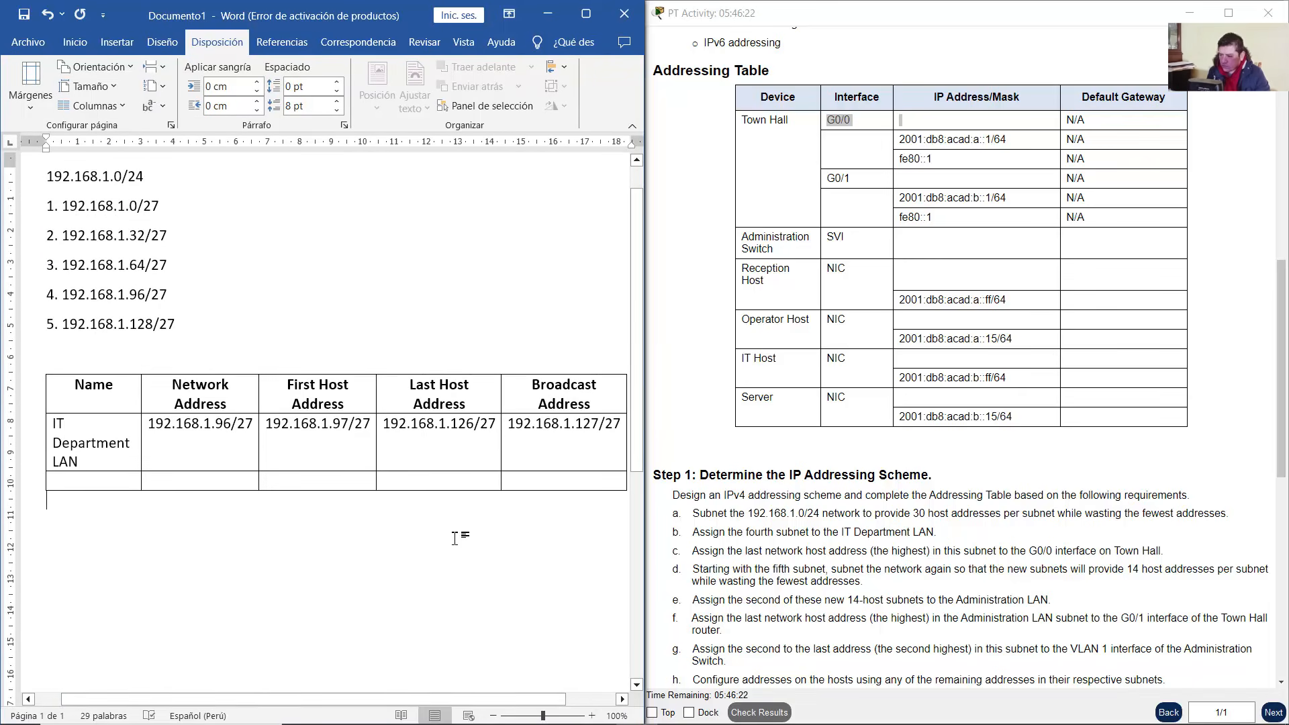
scroll(980, 320, down, 1)
scroll(979, 320, up, 1)
click(979, 320)
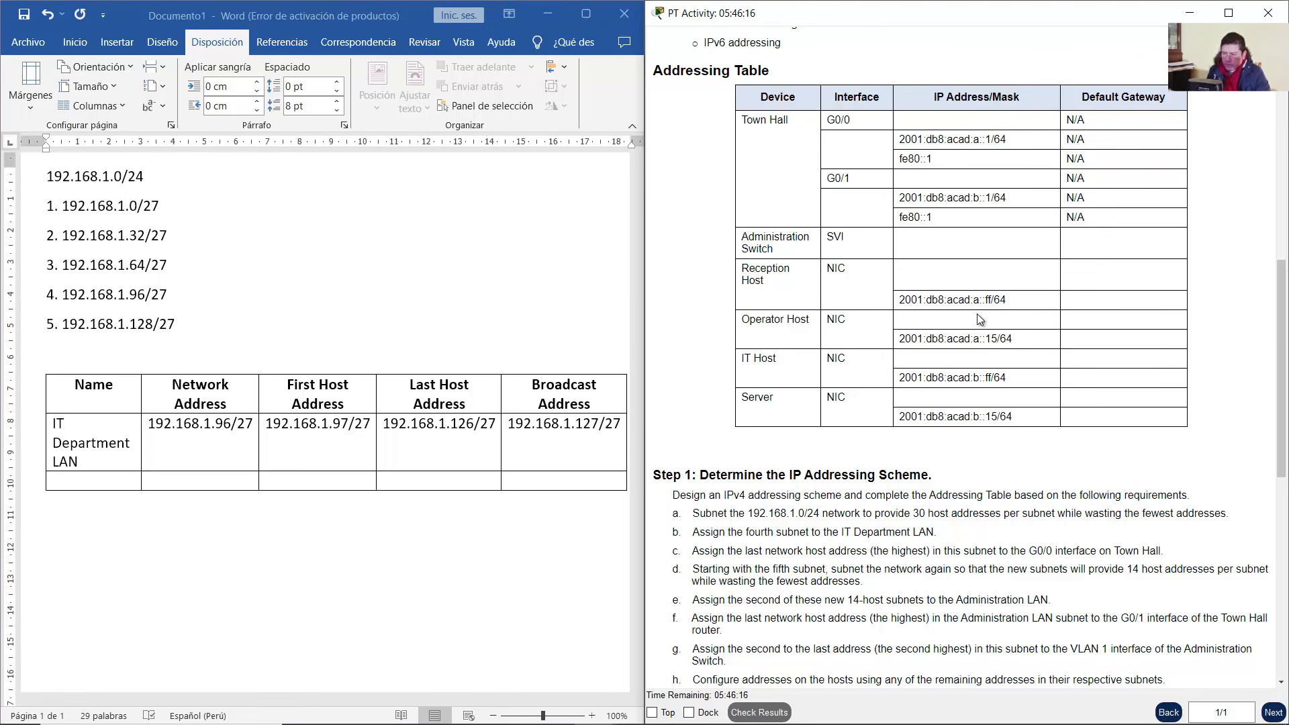
drag(690, 99, 1222, 403)
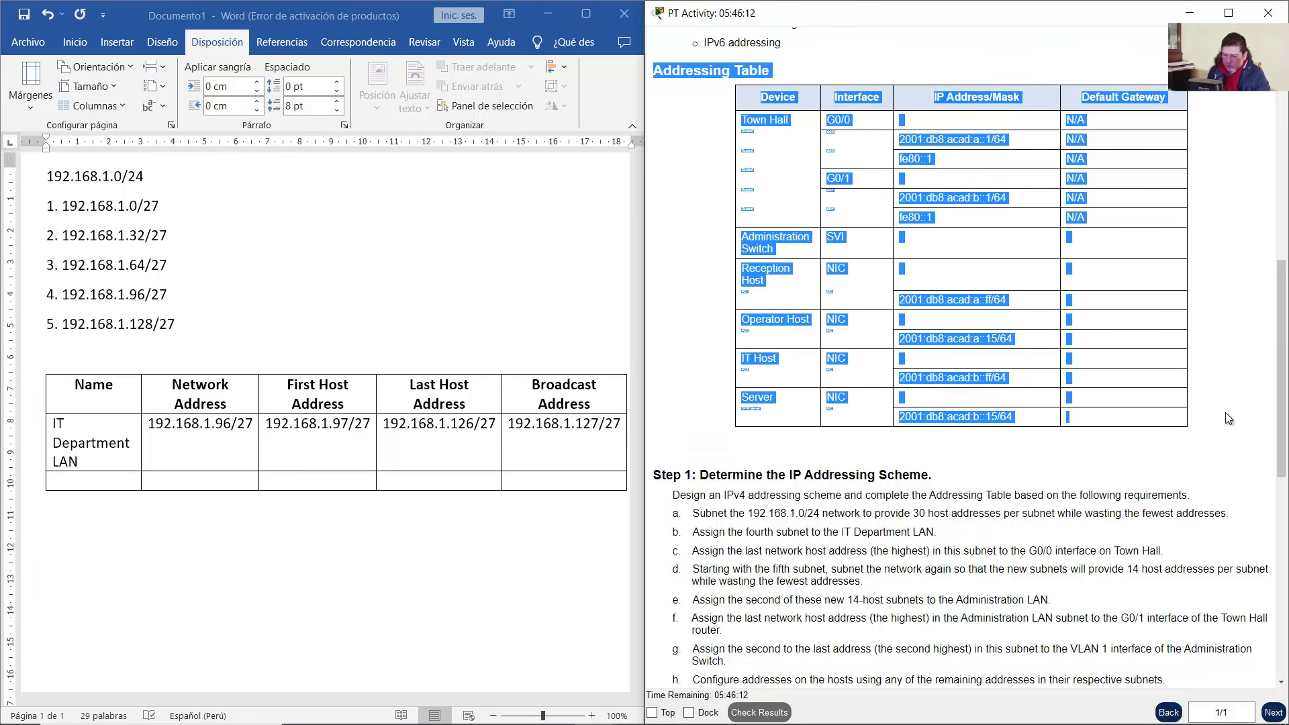
click(156, 522)
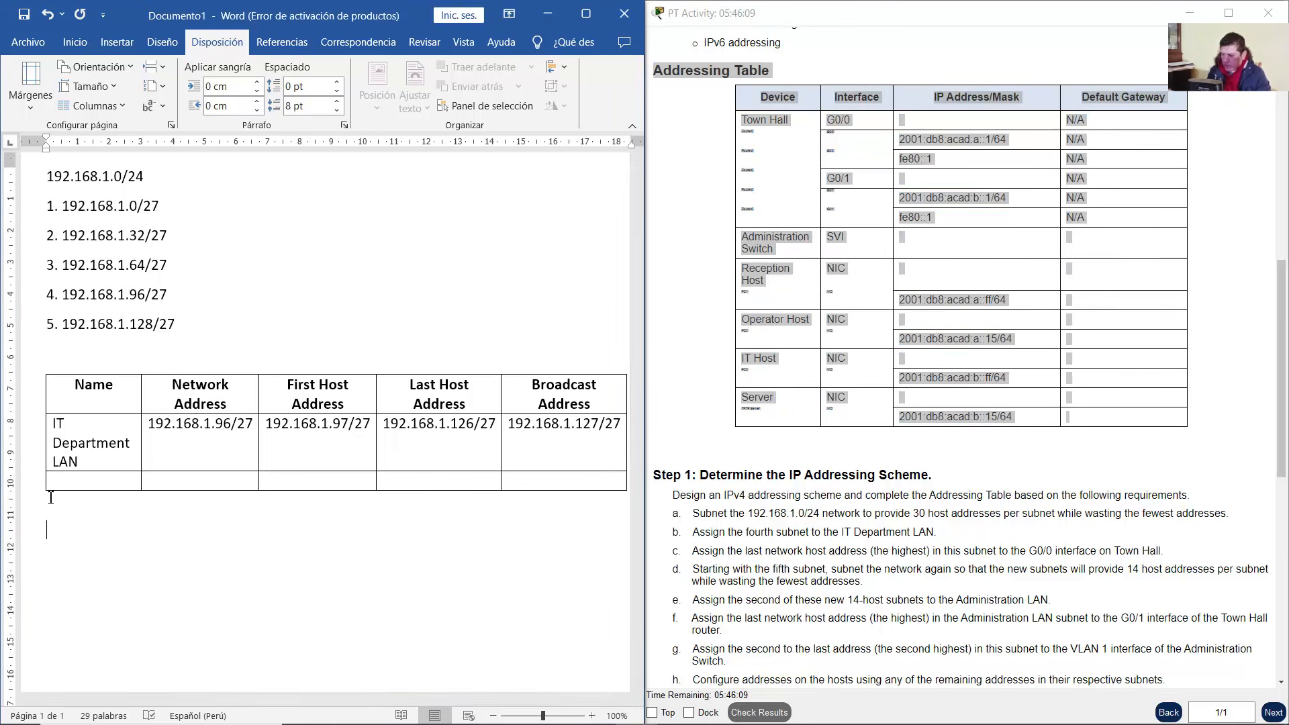
right_click(53, 530)
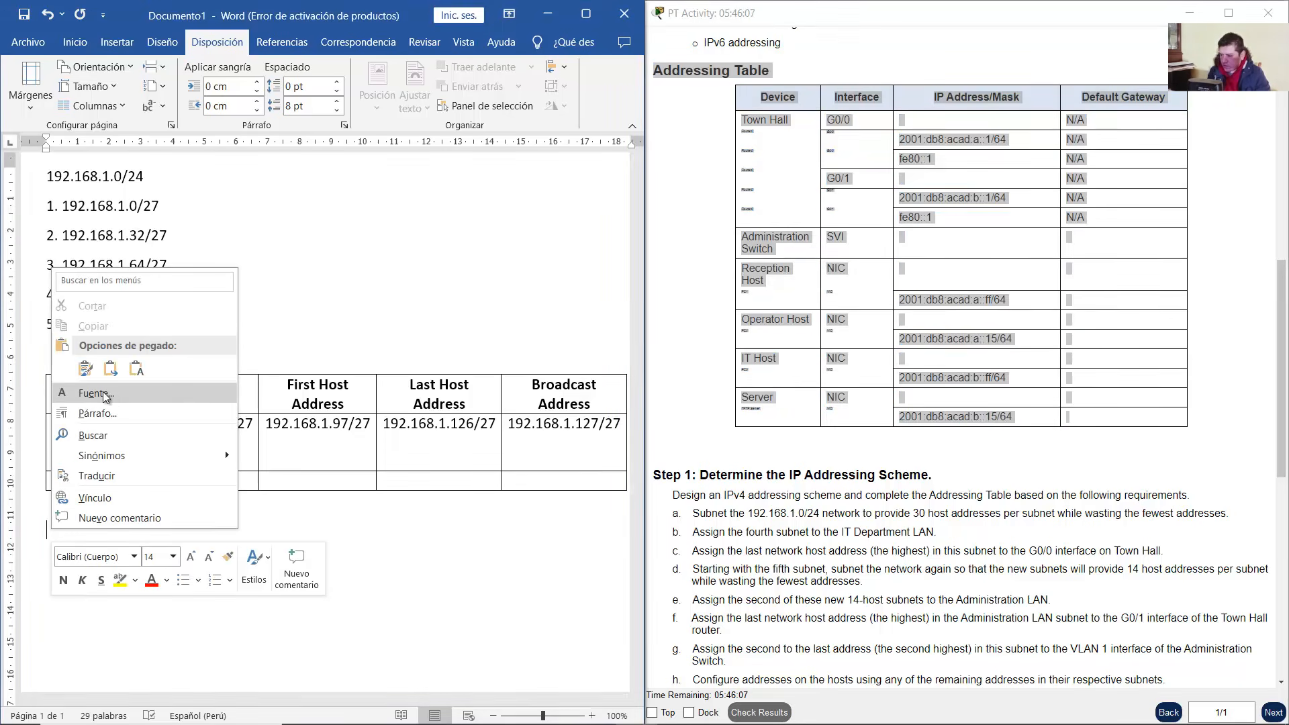
click(87, 370)
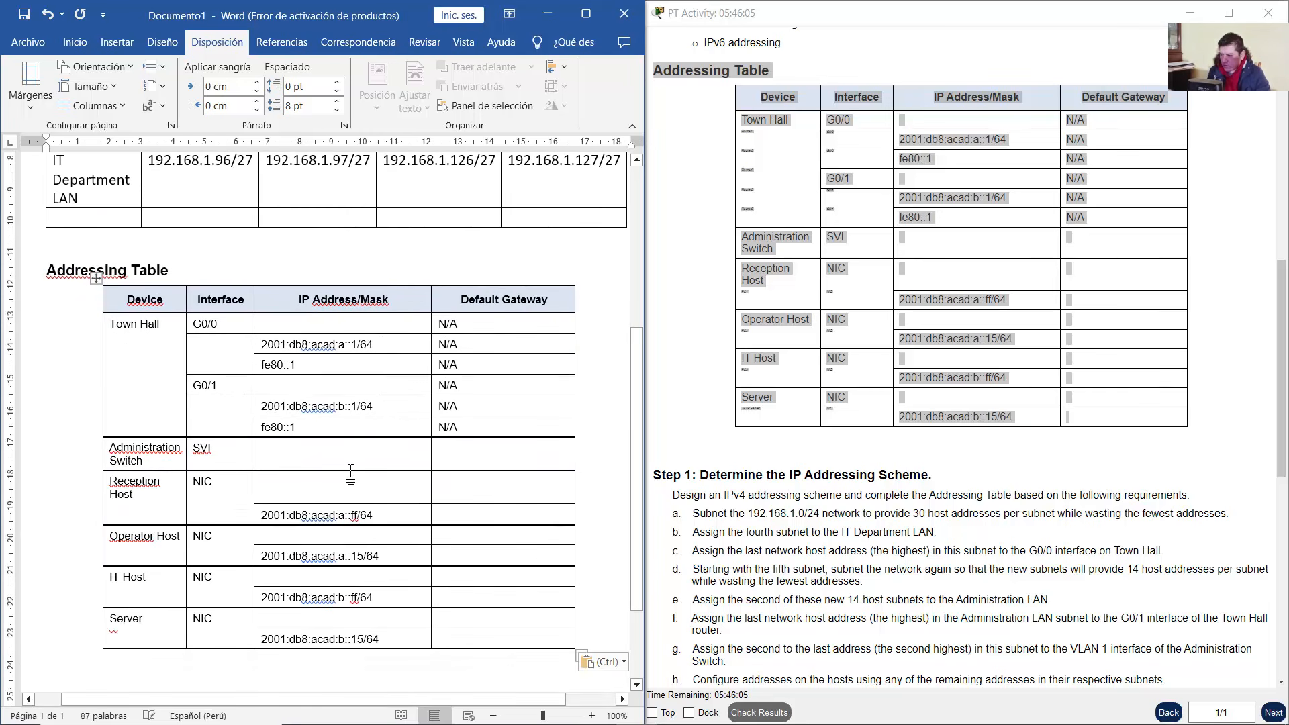
scroll(350, 474, up, 1)
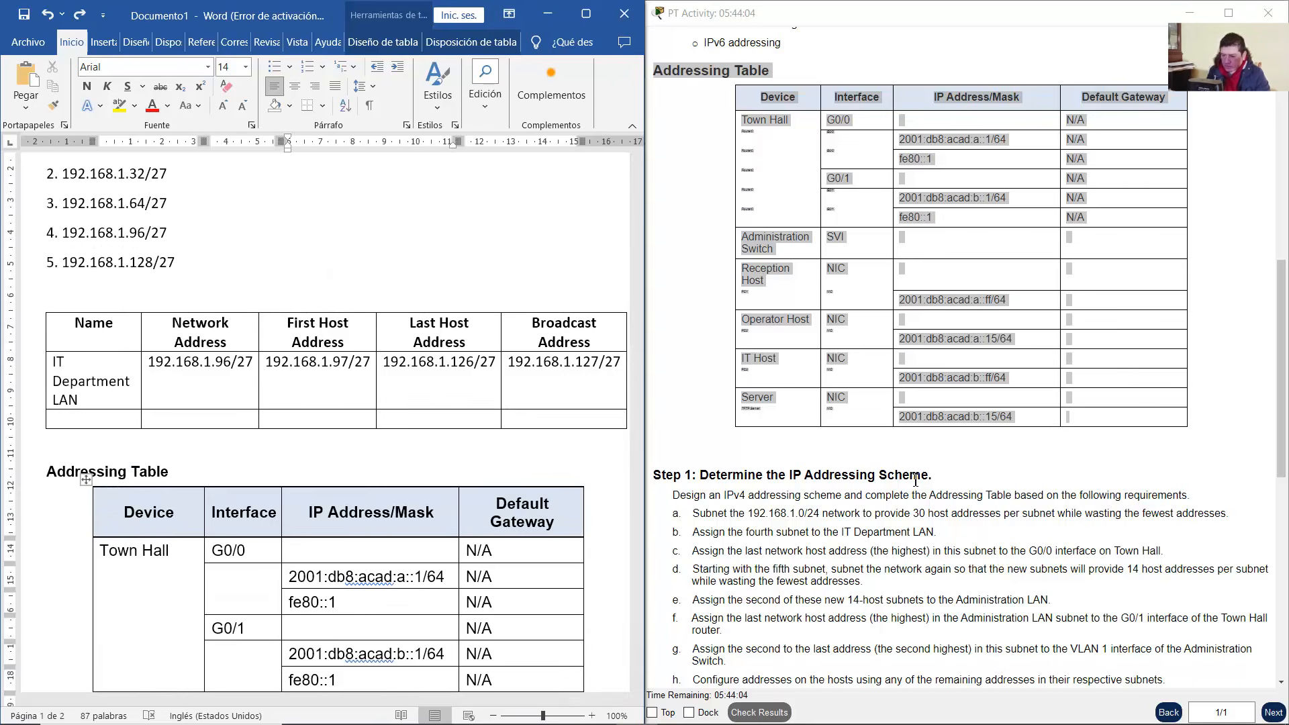
click(898, 493)
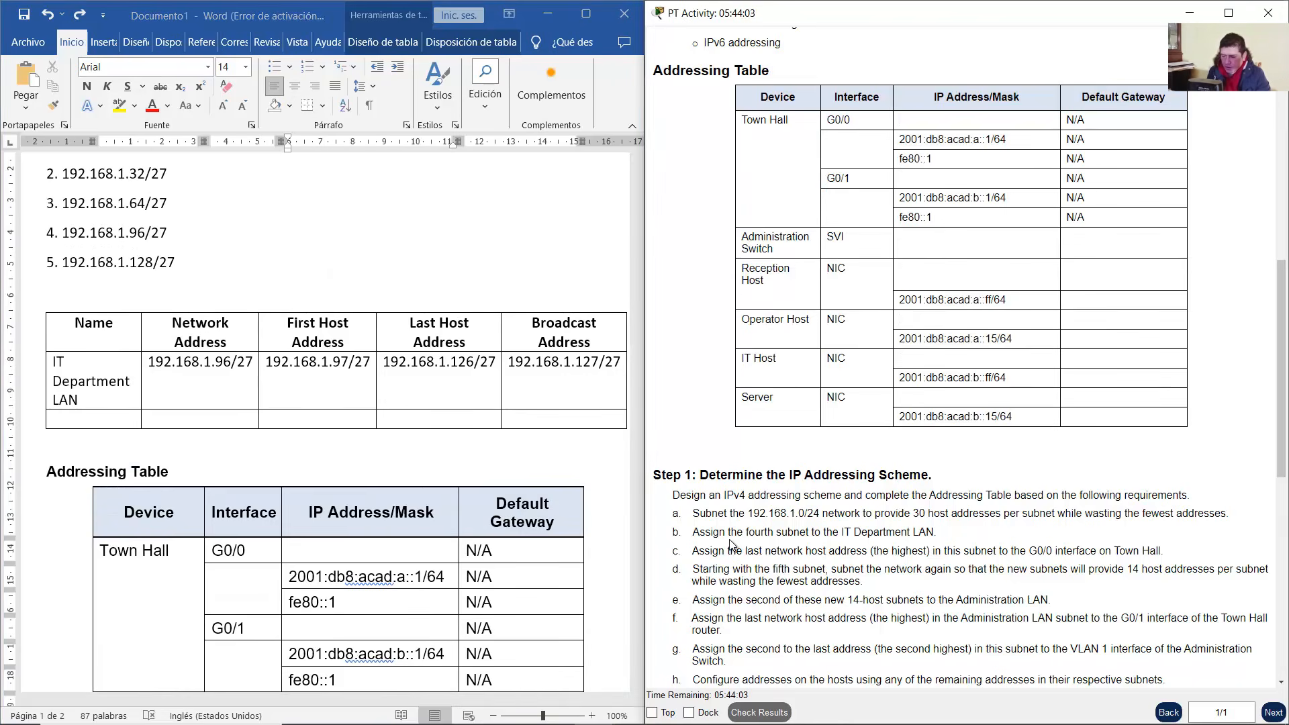
drag(693, 552, 1169, 556)
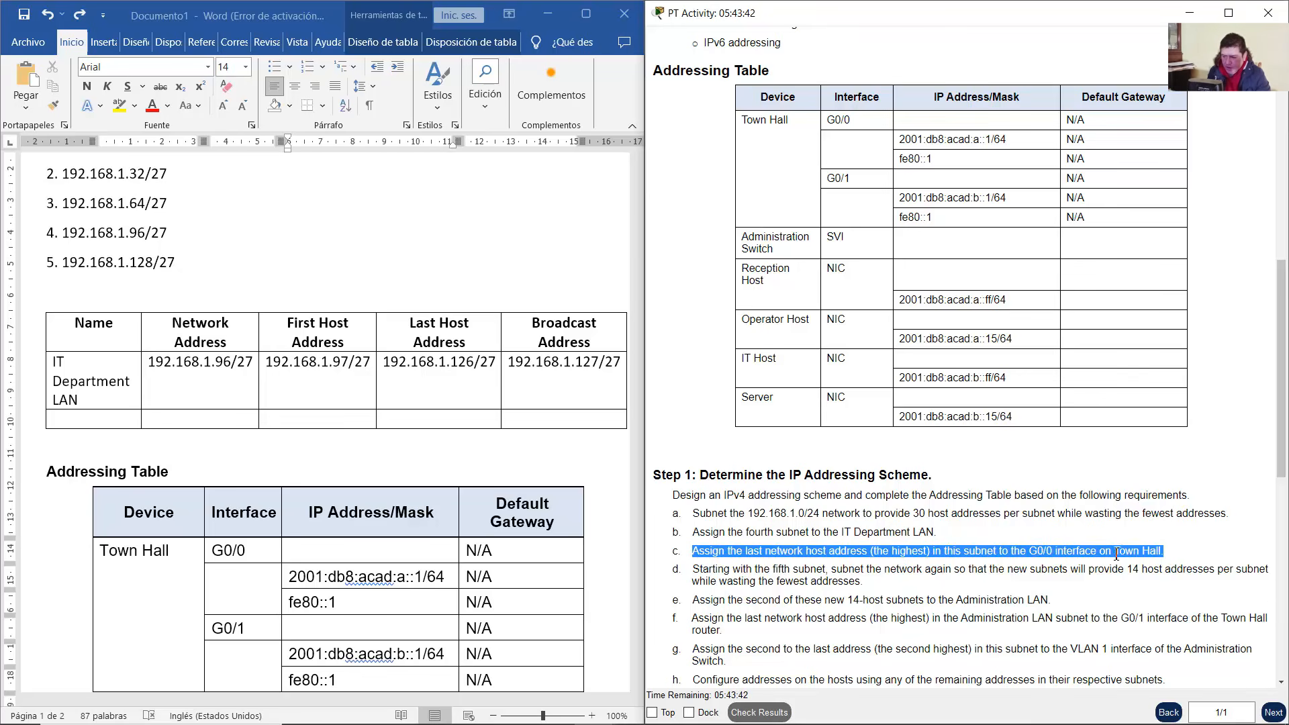
scroll(631, 558, up, 2)
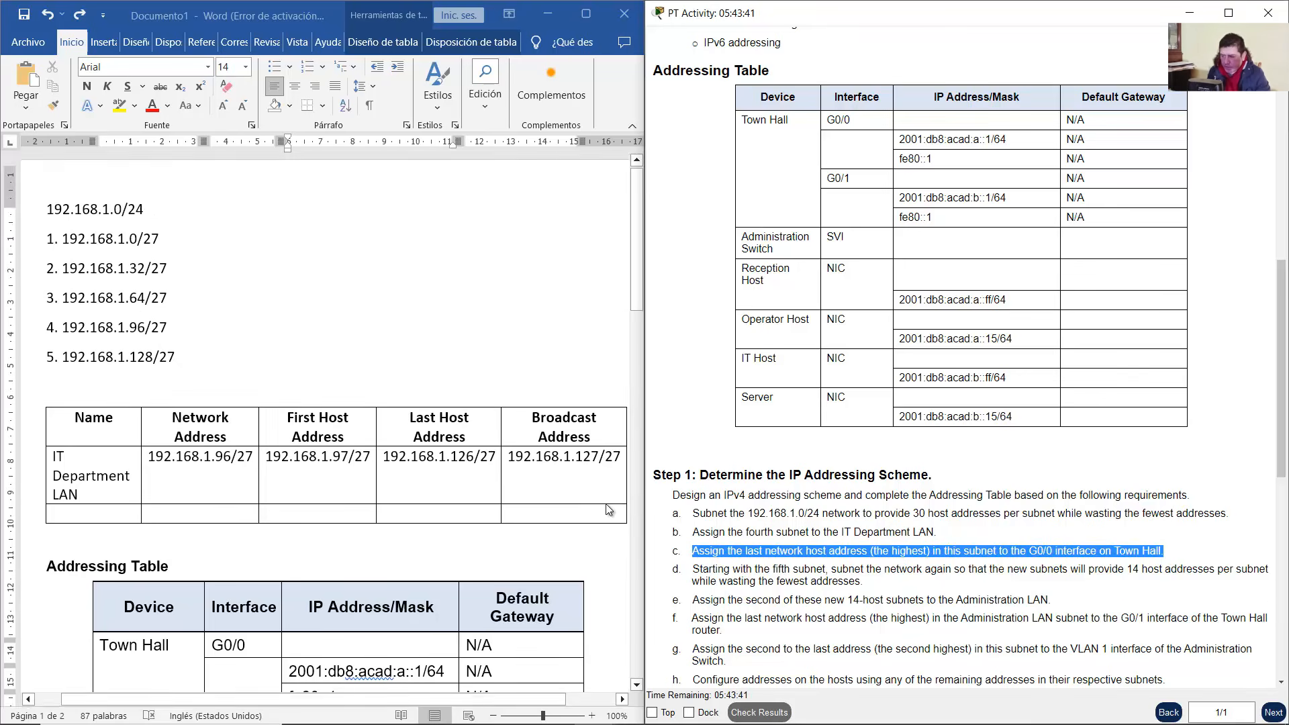
scroll(631, 558, down, 2)
click(548, 14)
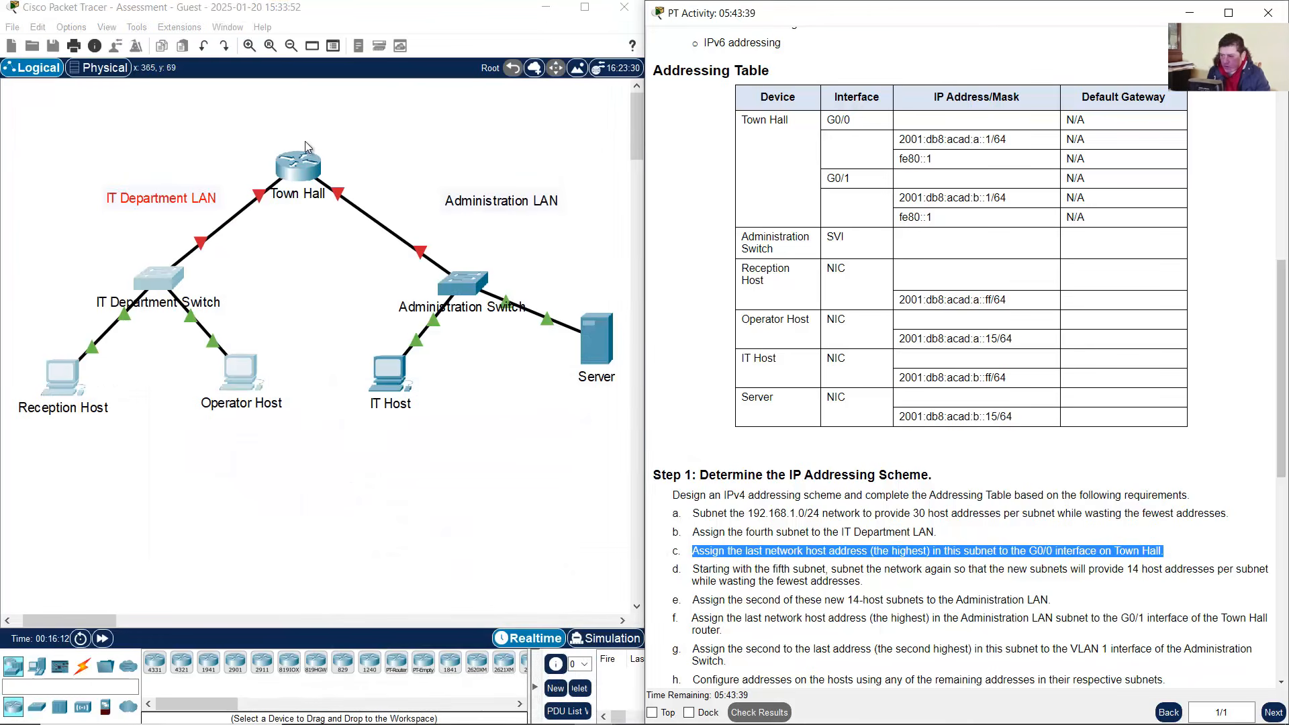
click(261, 201)
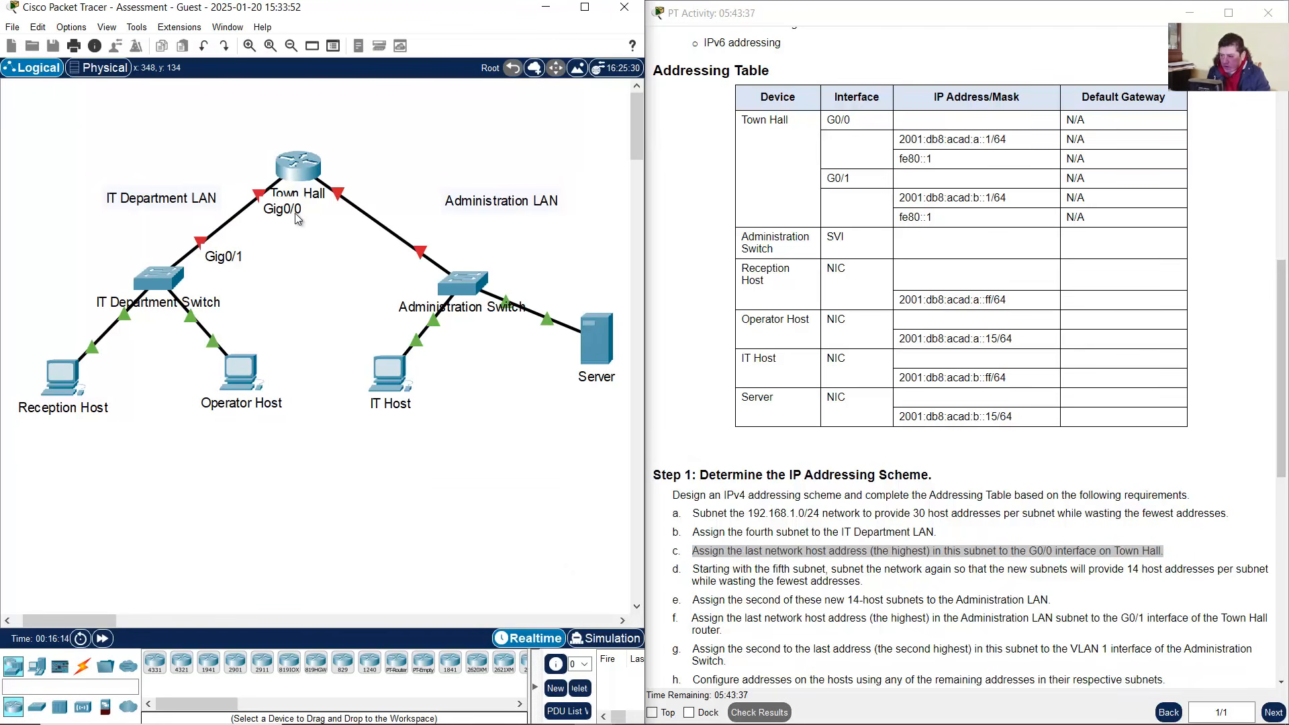
drag(249, 138, 119, 324)
drag(3, 493, 56, 486)
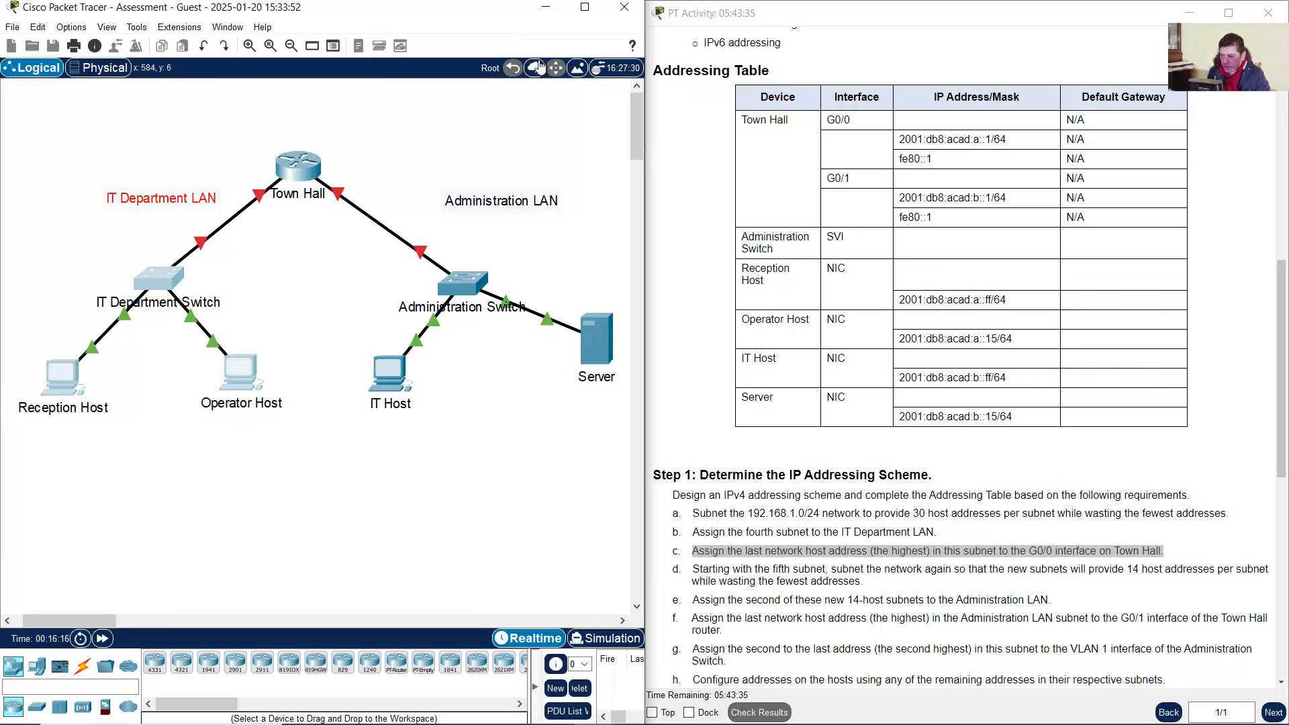
click(651, 709)
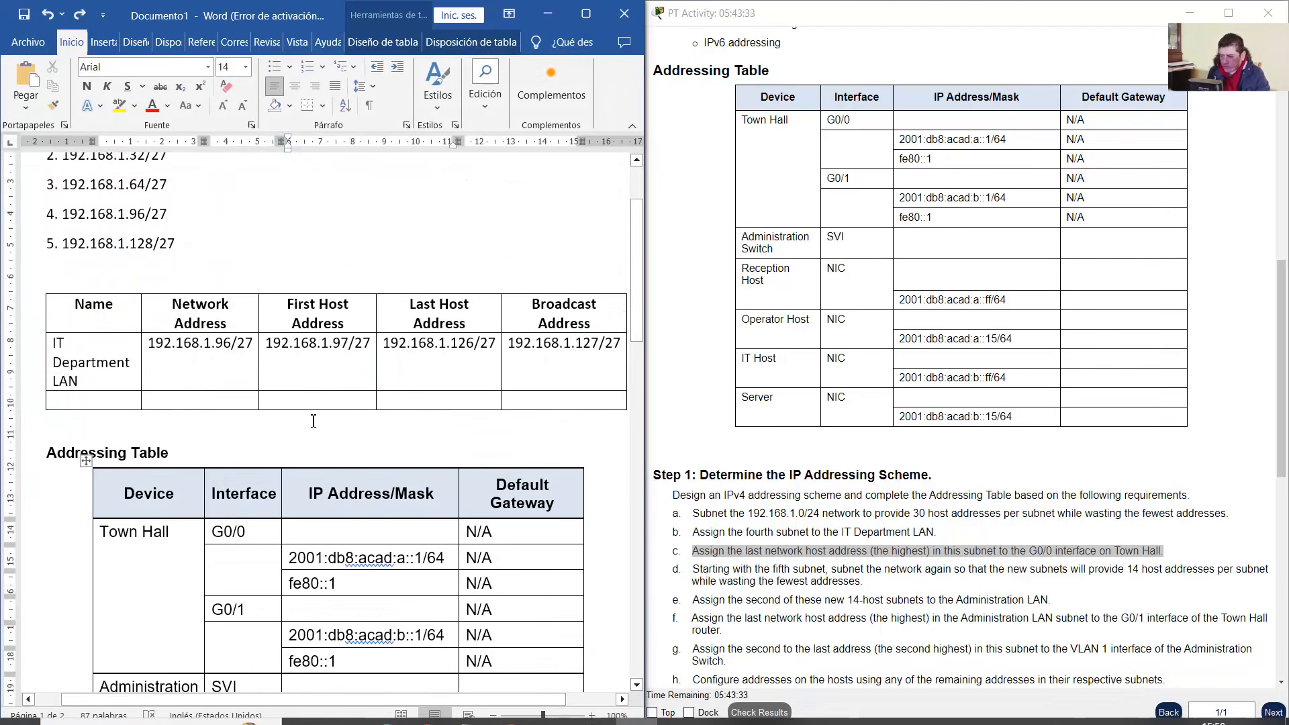
Copy 192.168.1.126/27 from the Last Host cell into Town Hall's G0/0 address cell
scroll(393, 308, down, 2)
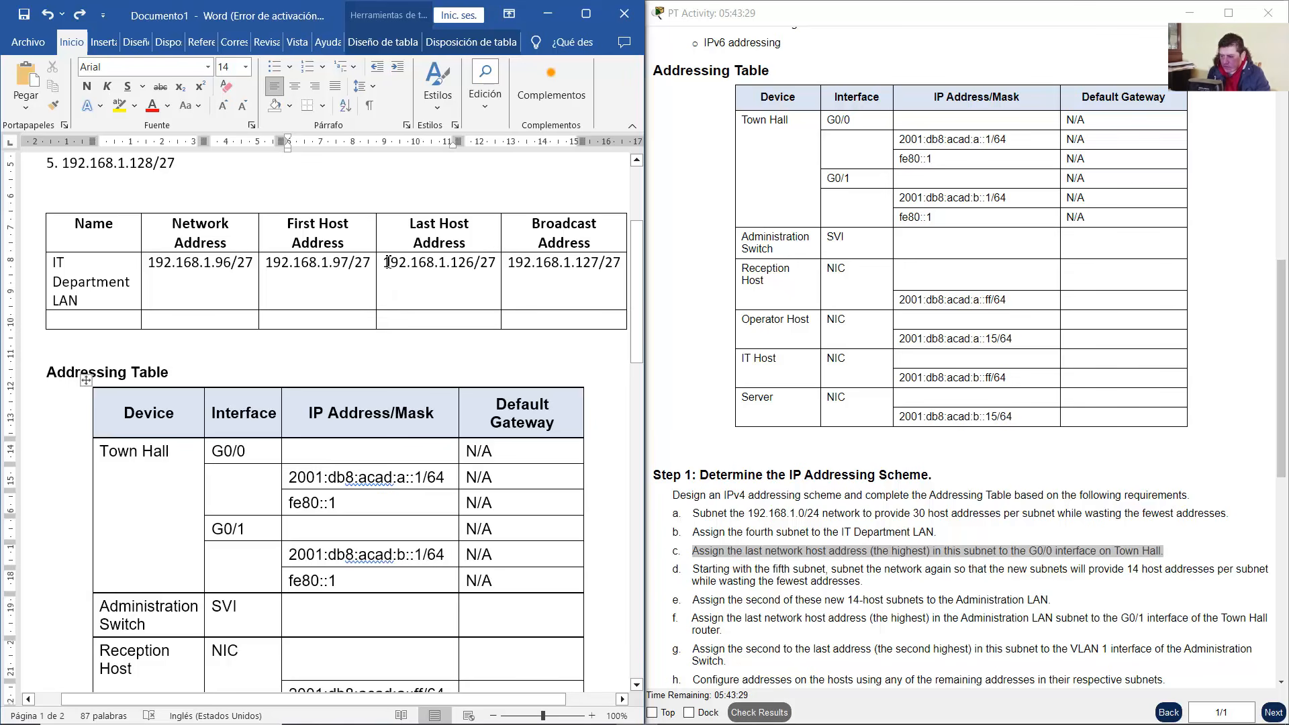
drag(393, 262, 497, 263)
right_click(466, 264)
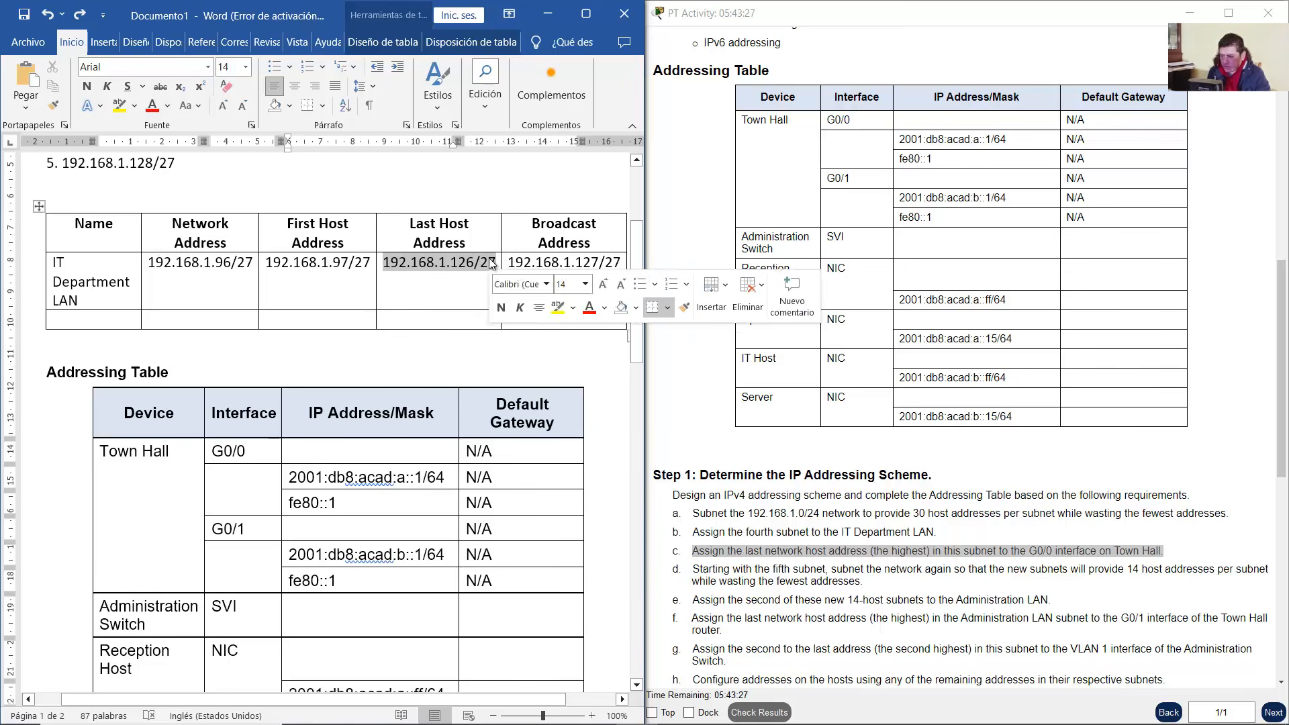
click(507, 319)
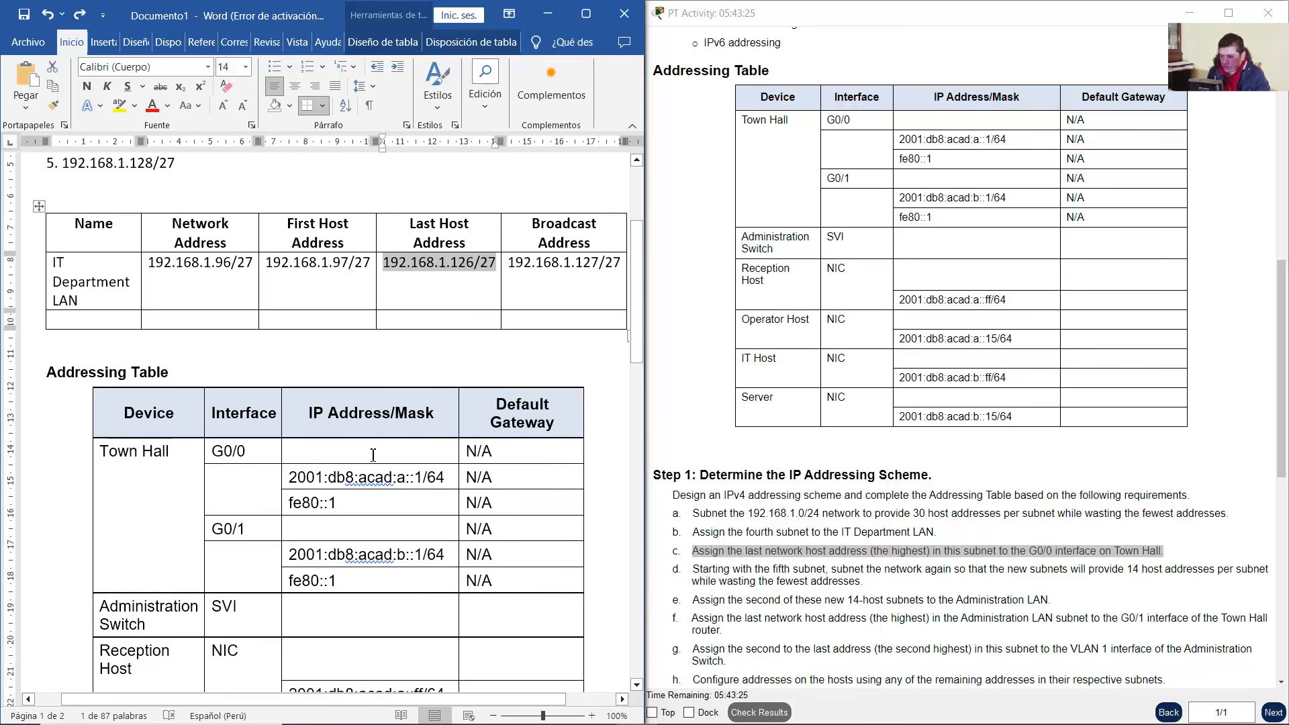
click(350, 453)
right_click(350, 453)
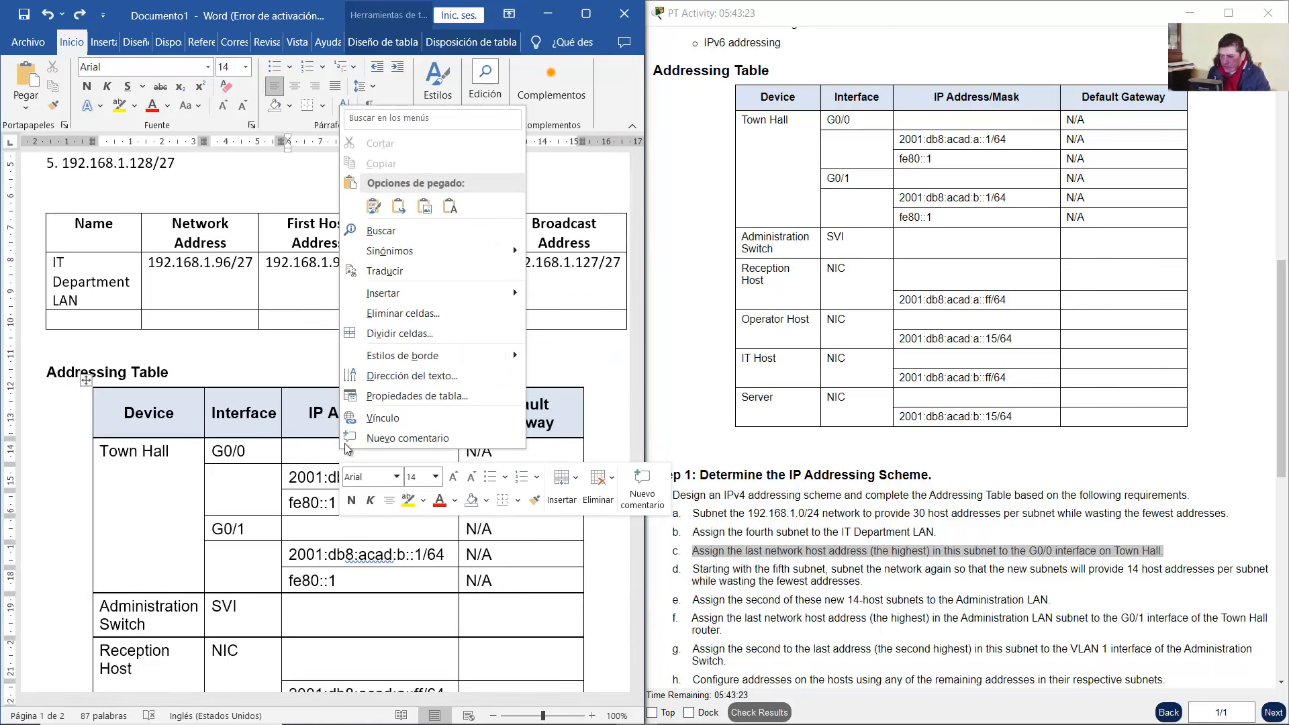
click(458, 208)
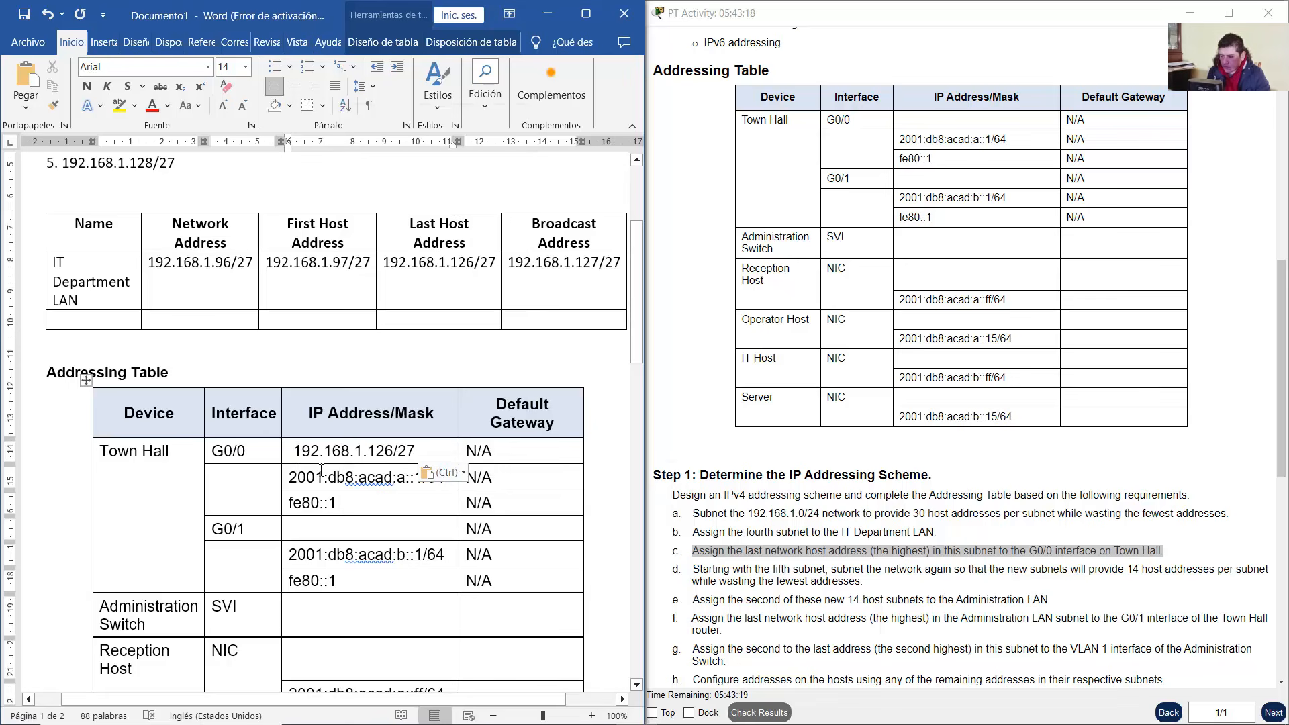
key(BackSpace)
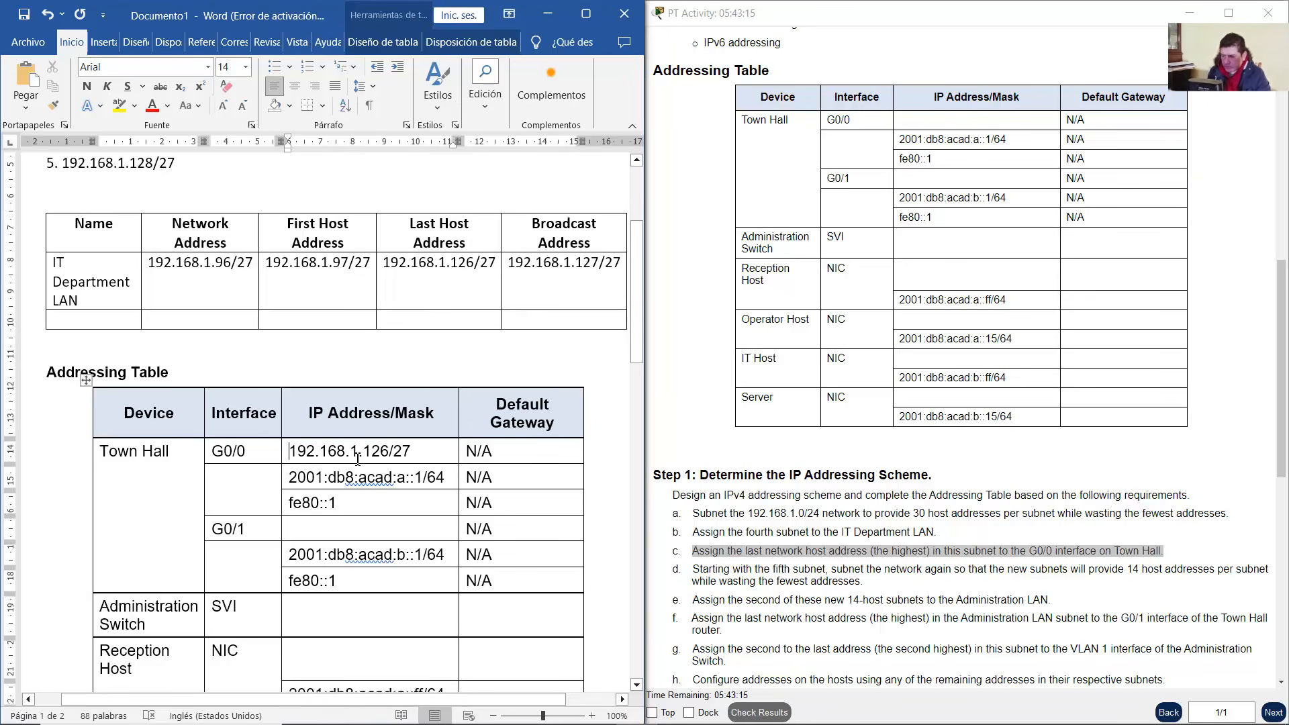
scroll(879, 513, down, 2)
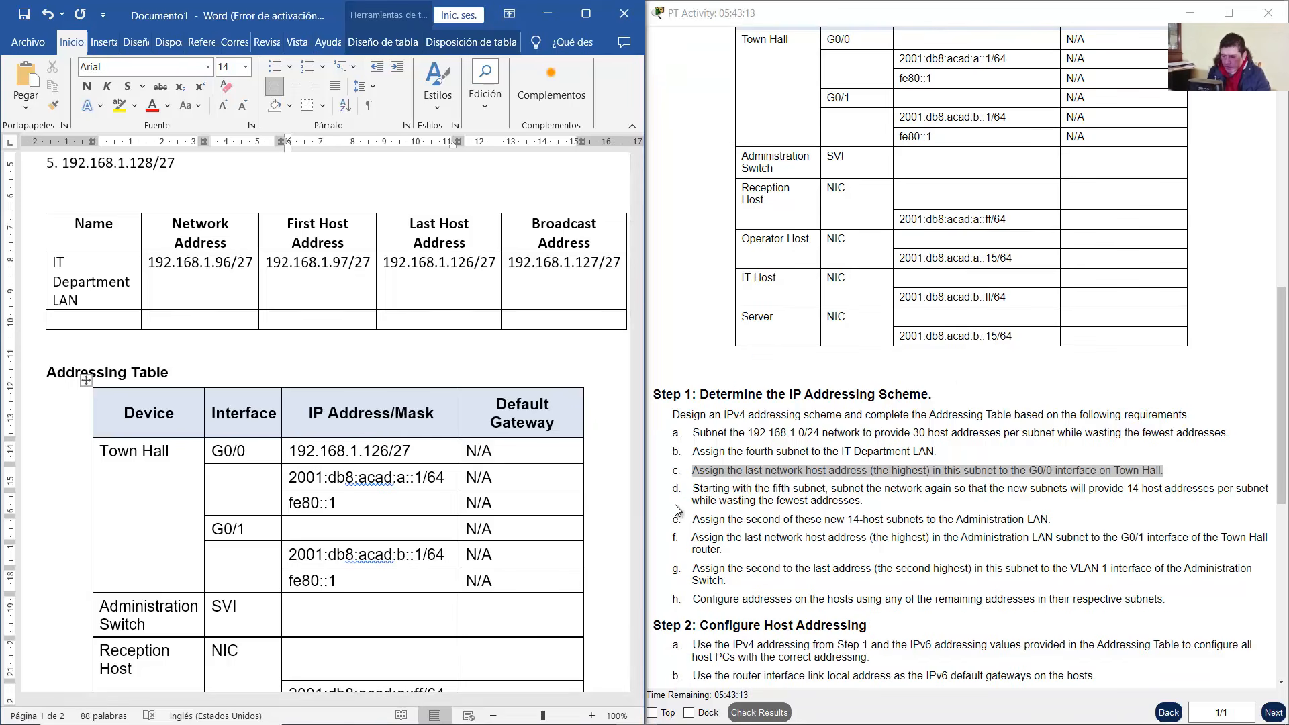
drag(693, 488, 829, 491)
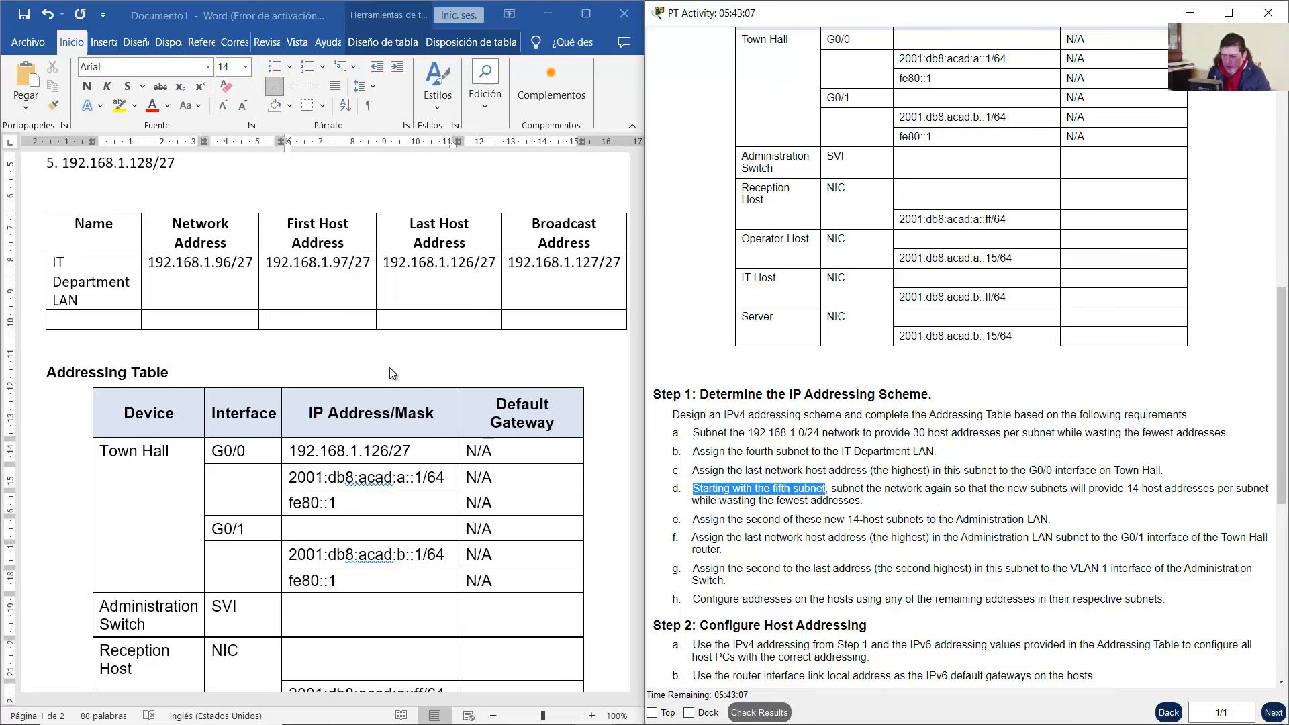
scroll(393, 373, up, 3)
click(182, 324)
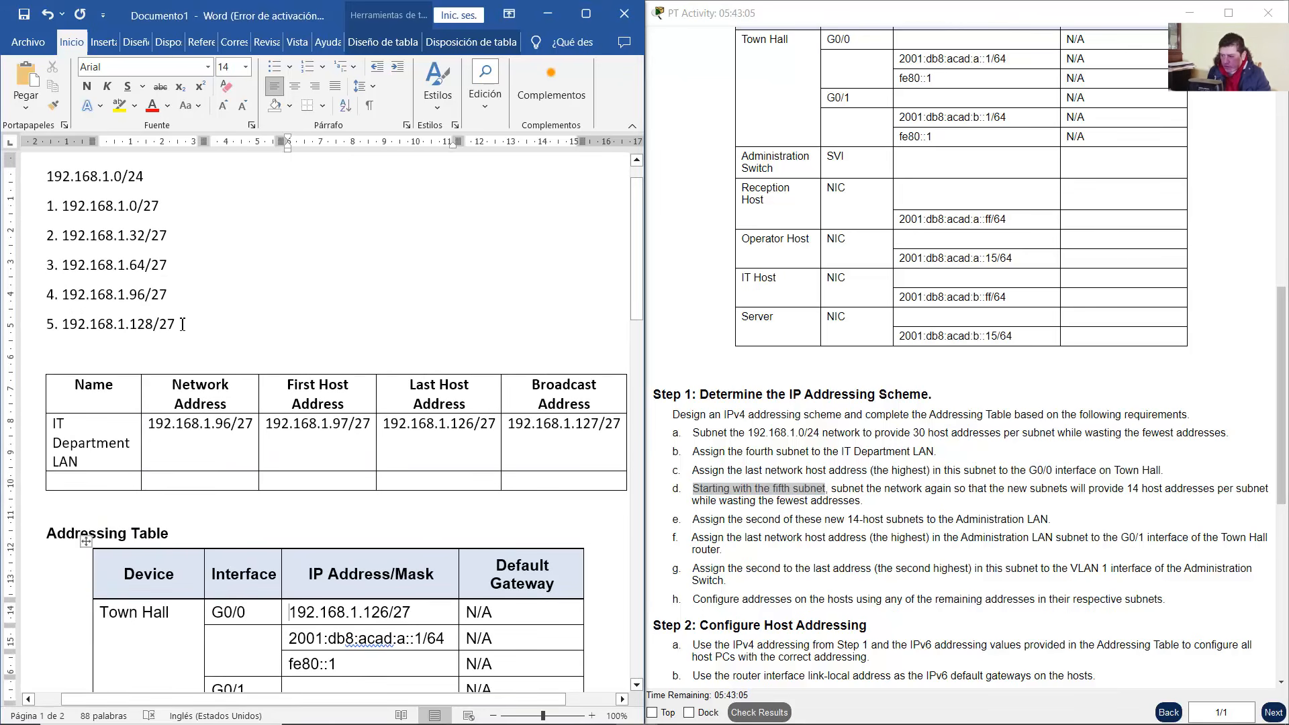
double_click(76, 327)
click(835, 491)
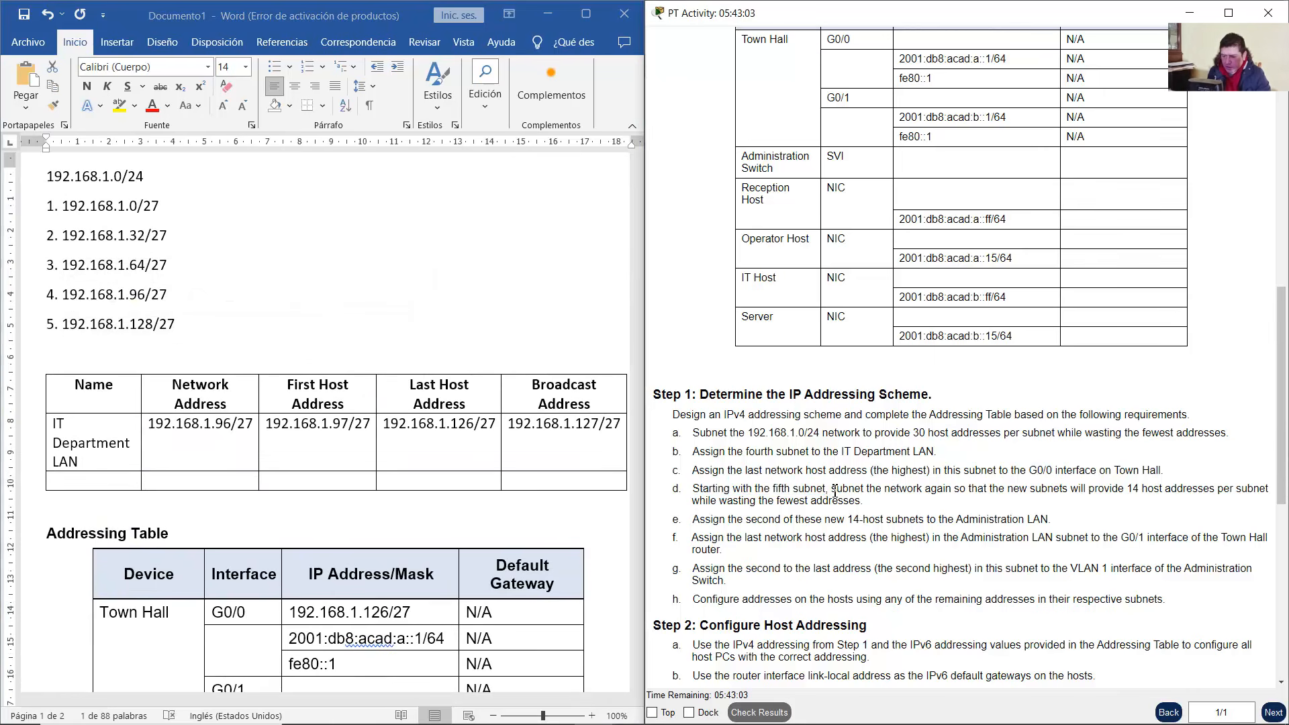
drag(835, 491, 870, 504)
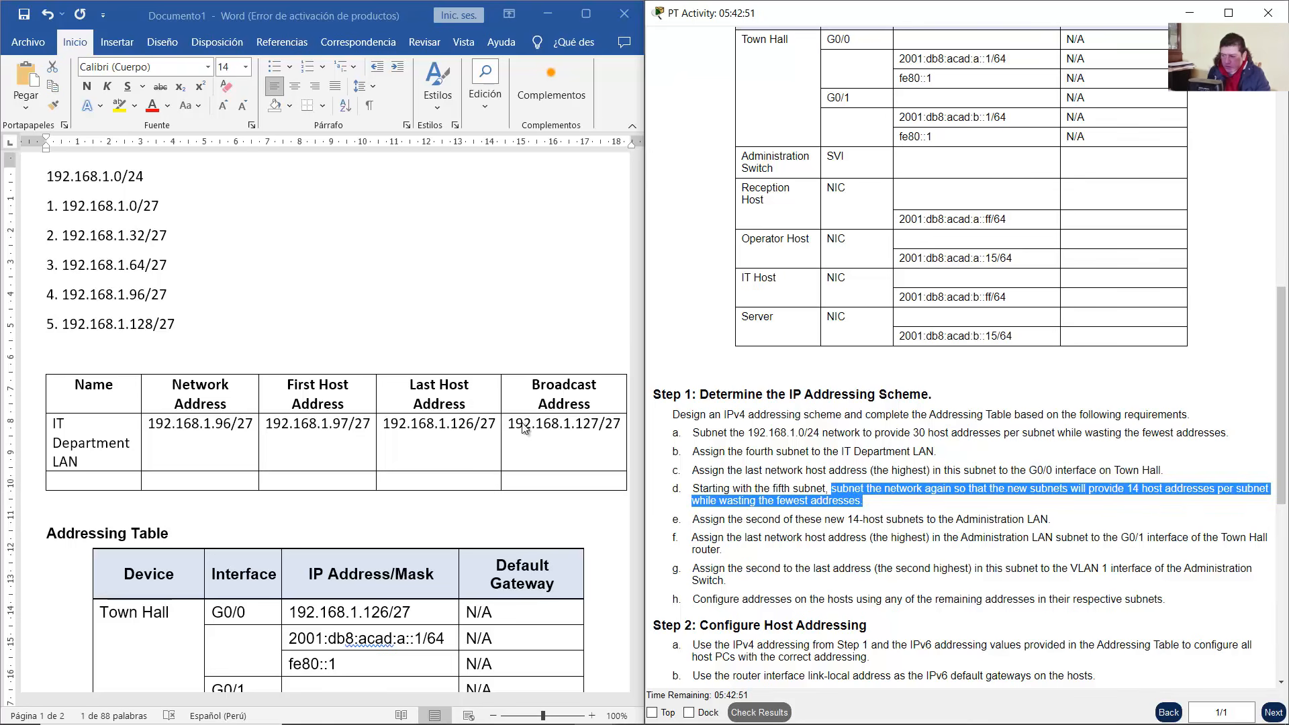
click(167, 334)
drag(183, 330, 70, 328)
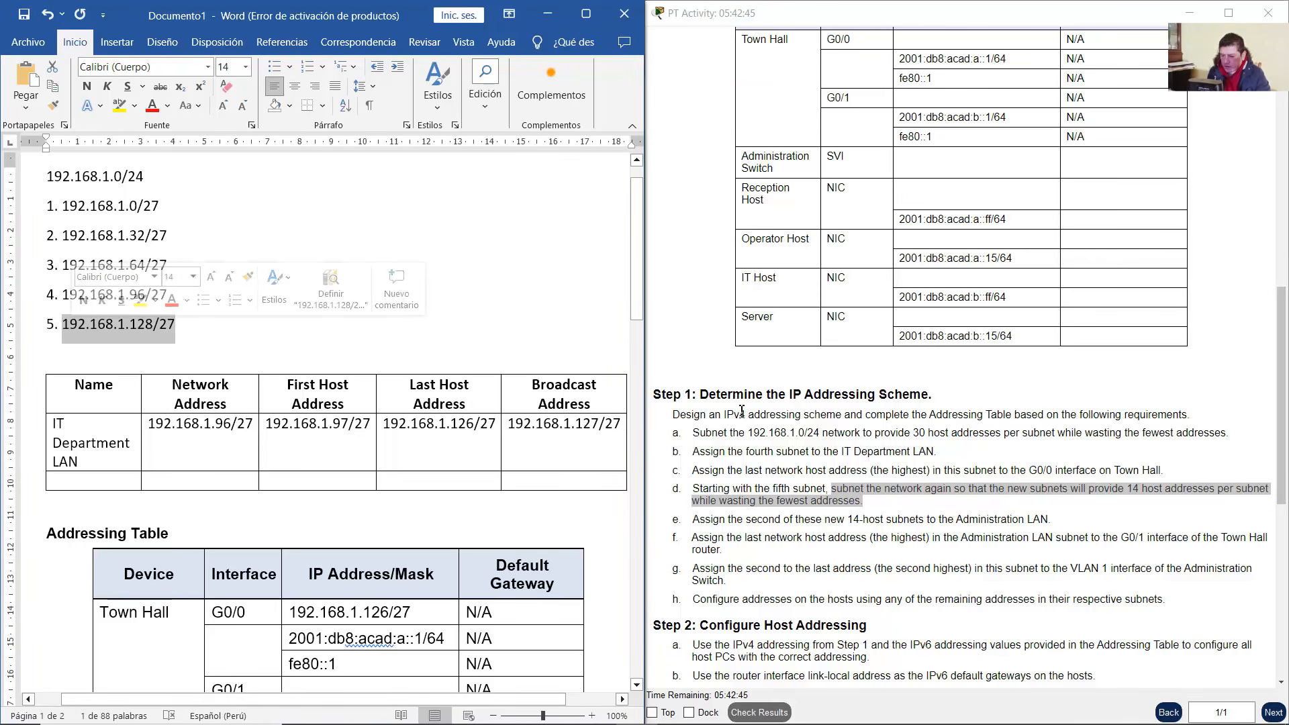
click(1133, 491)
double_click(1134, 490)
drag(1134, 491, 1260, 492)
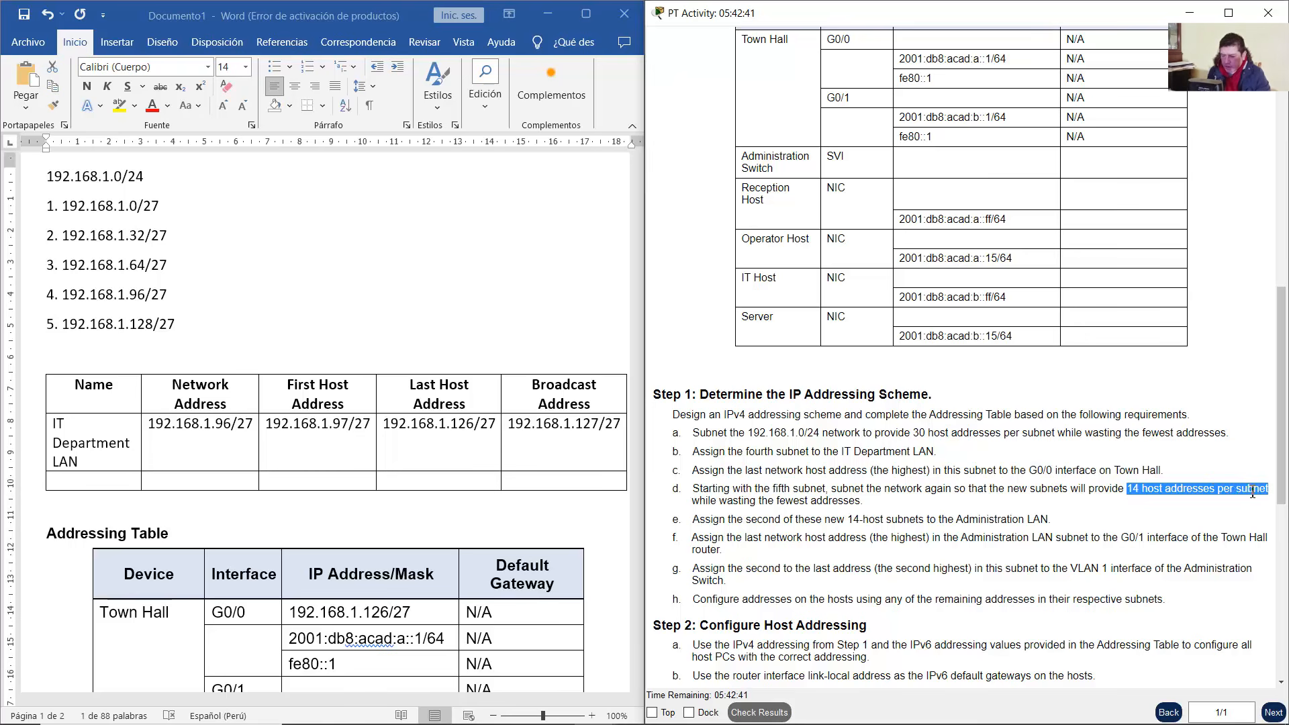
drag(63, 324, 180, 327)
scroll(202, 336, down, 1)
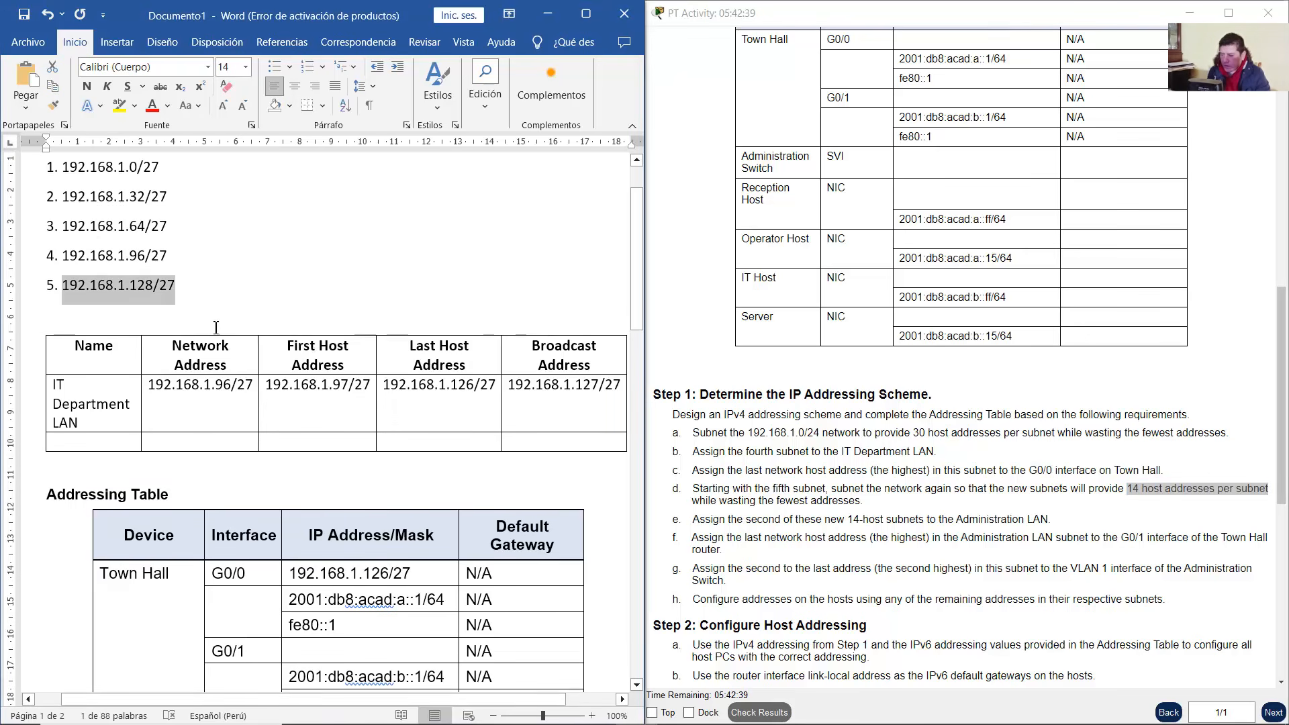
drag(1128, 490, 1165, 489)
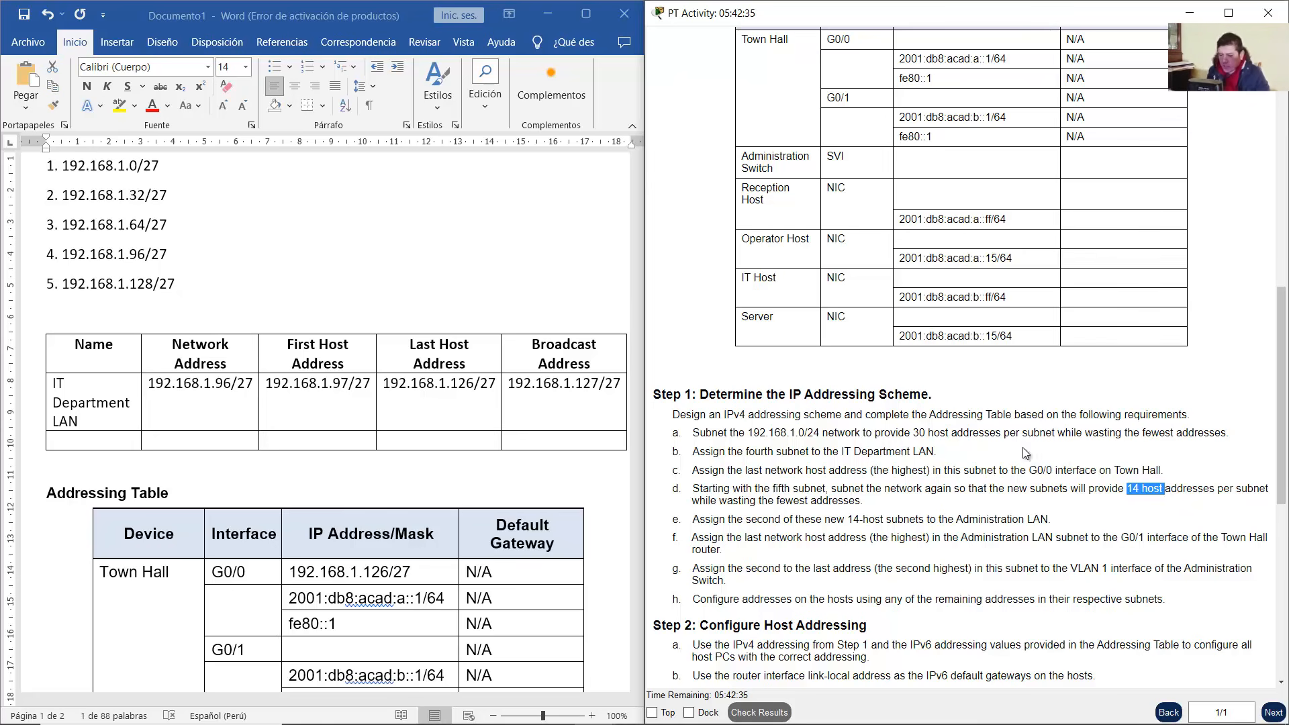
Add 192.168.1.128/28 as sub-item 5.1 under the fifth subnet
click(198, 294)
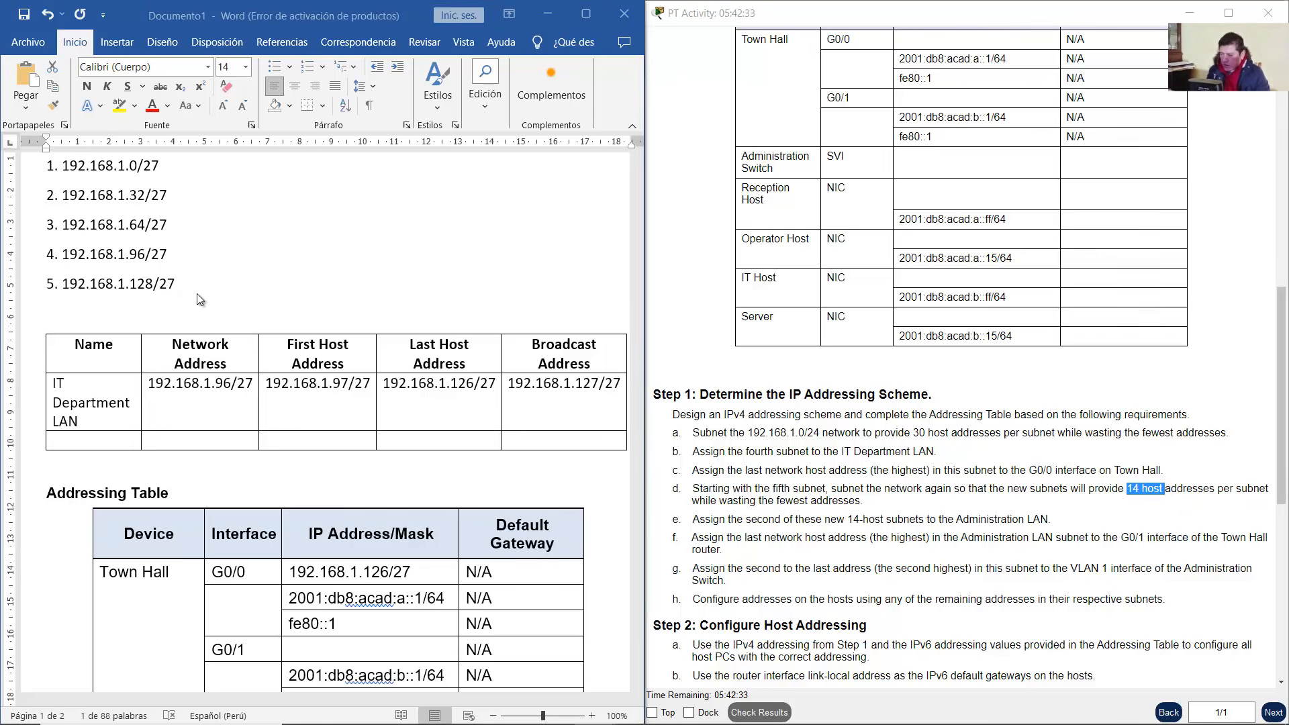
click(217, 283)
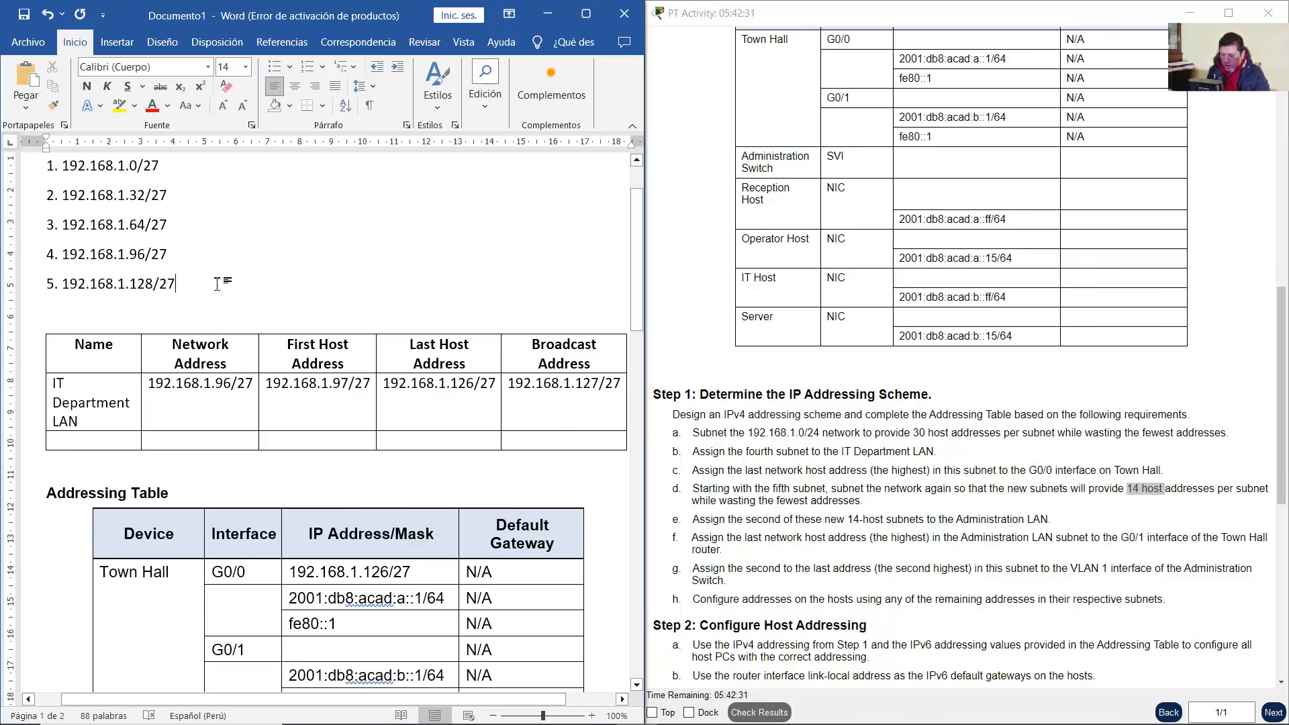
key(Return)
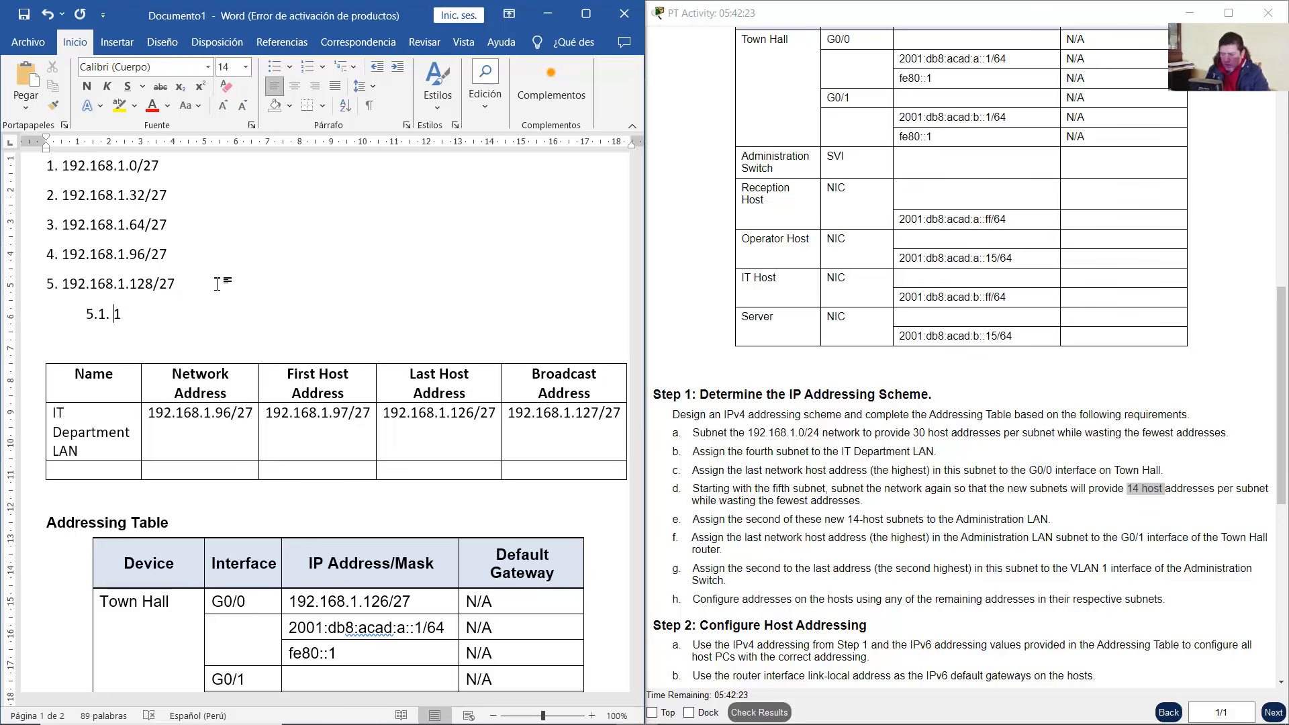
text(192.168.1.128/28)
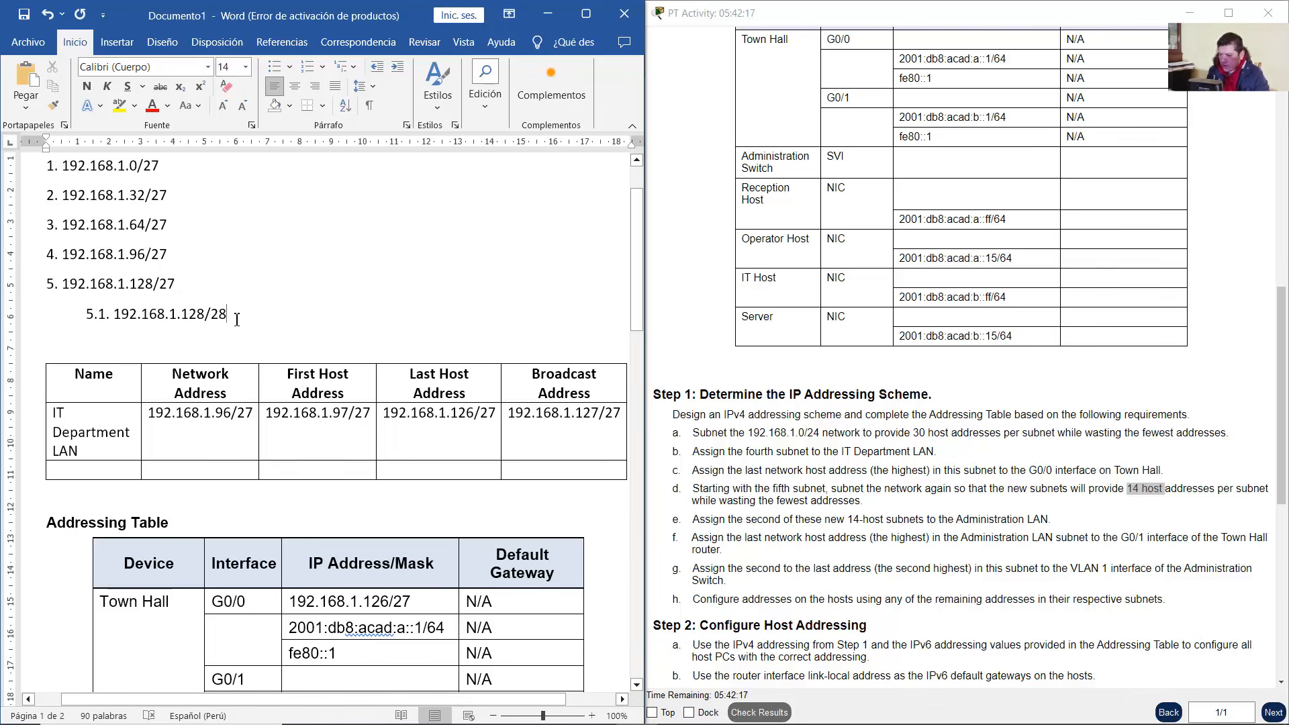
drag(235, 320, 123, 321)
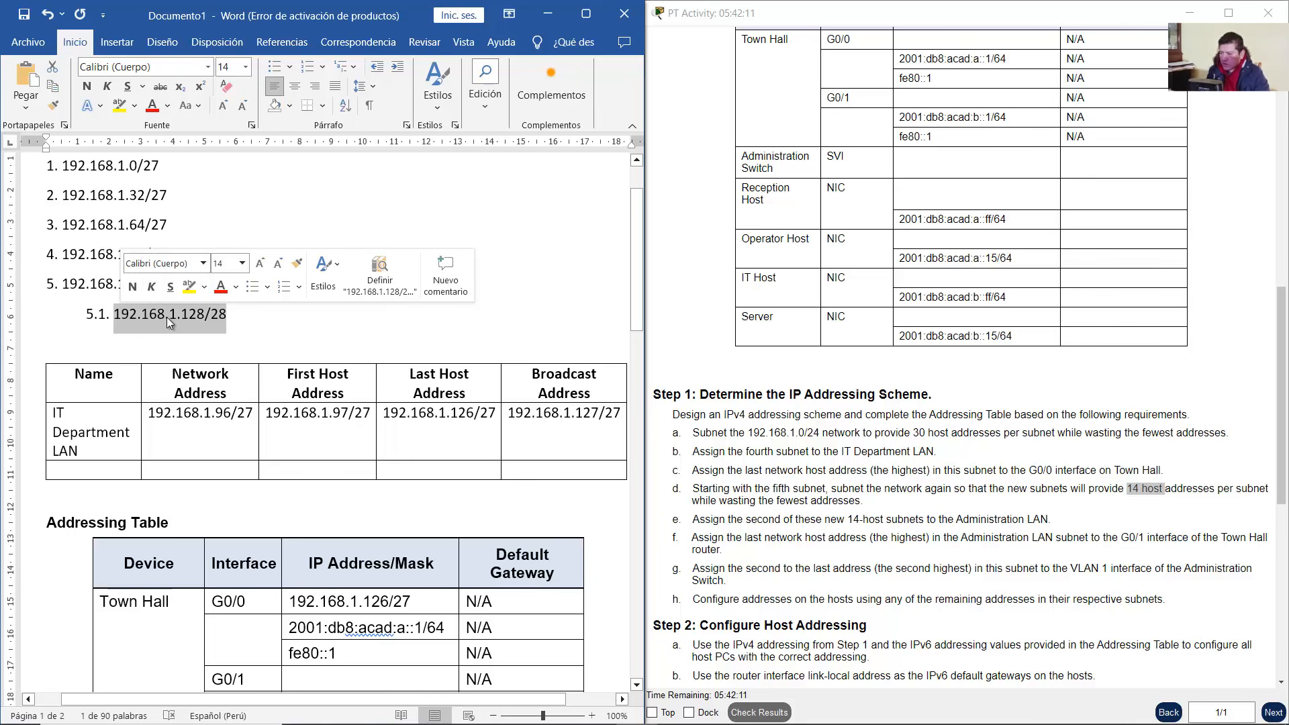
Add 192.168.1.144/28 as sub-item 5.2 below the 5.1 entry
click(243, 317)
key(Return)
key(Return)
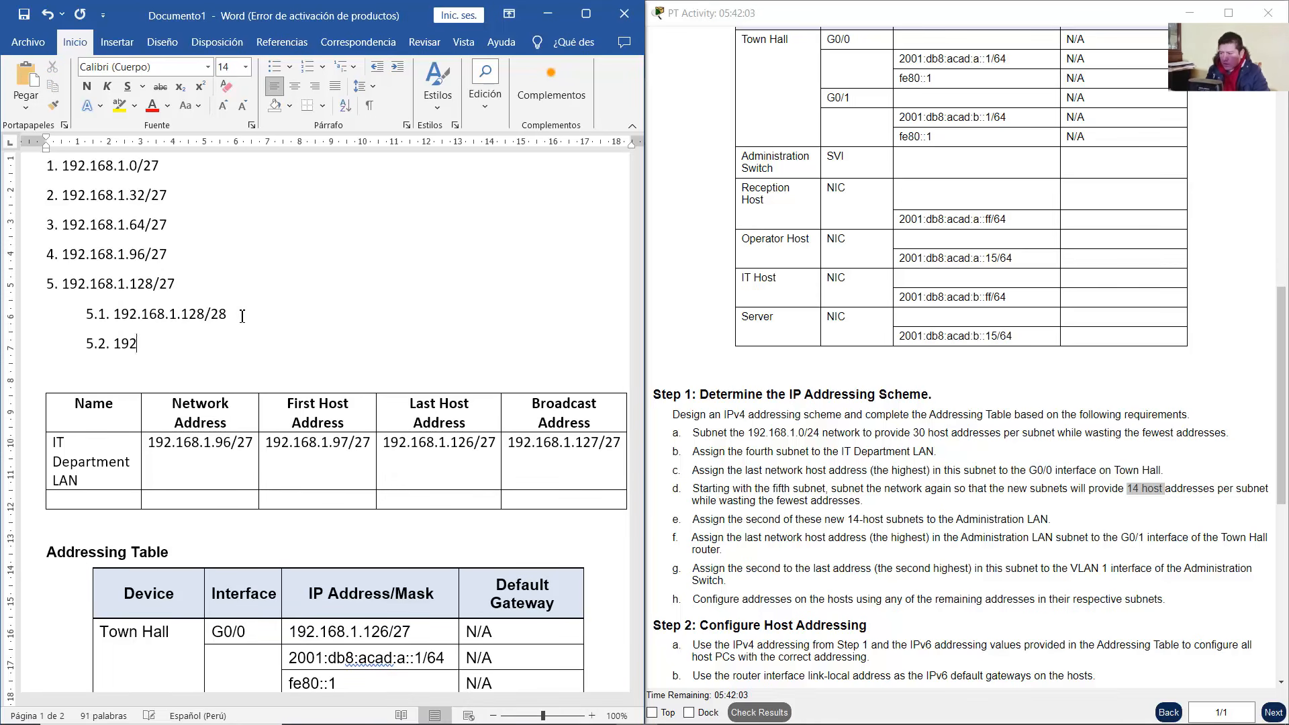
text(192.168.1.)
drag(181, 315, 204, 316)
click(192, 349)
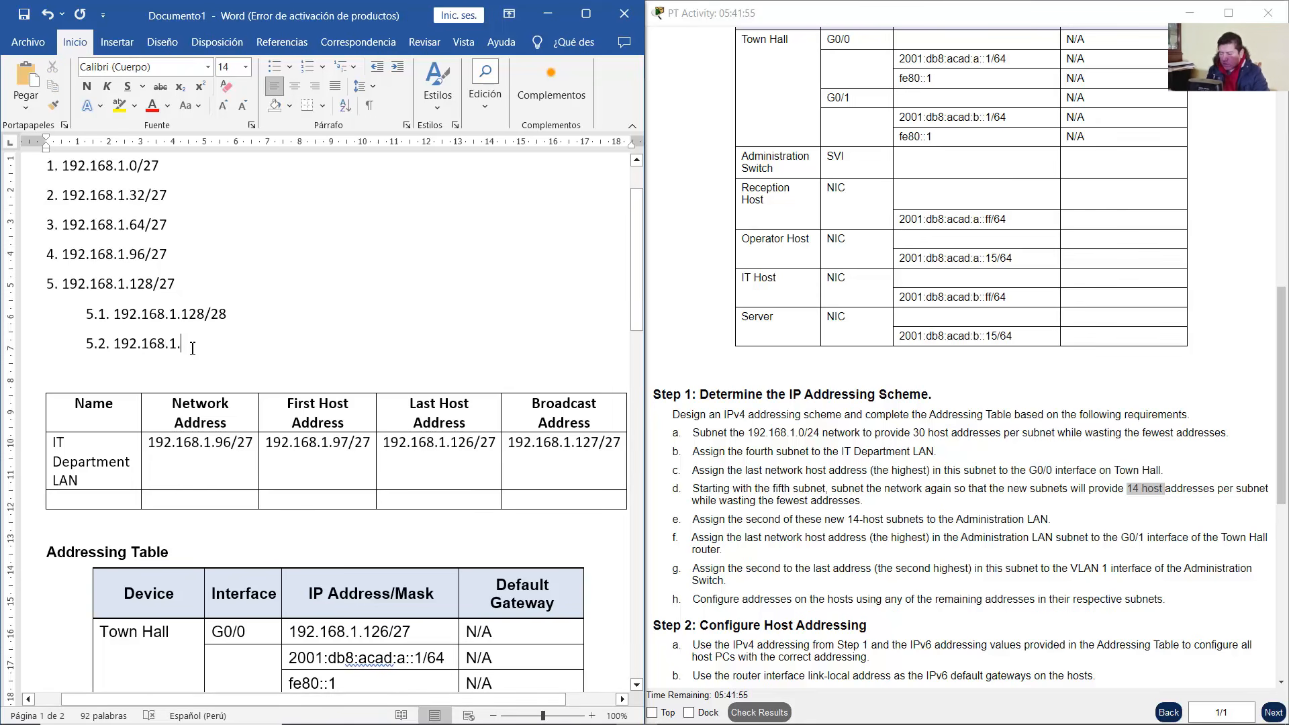
text(144/28)
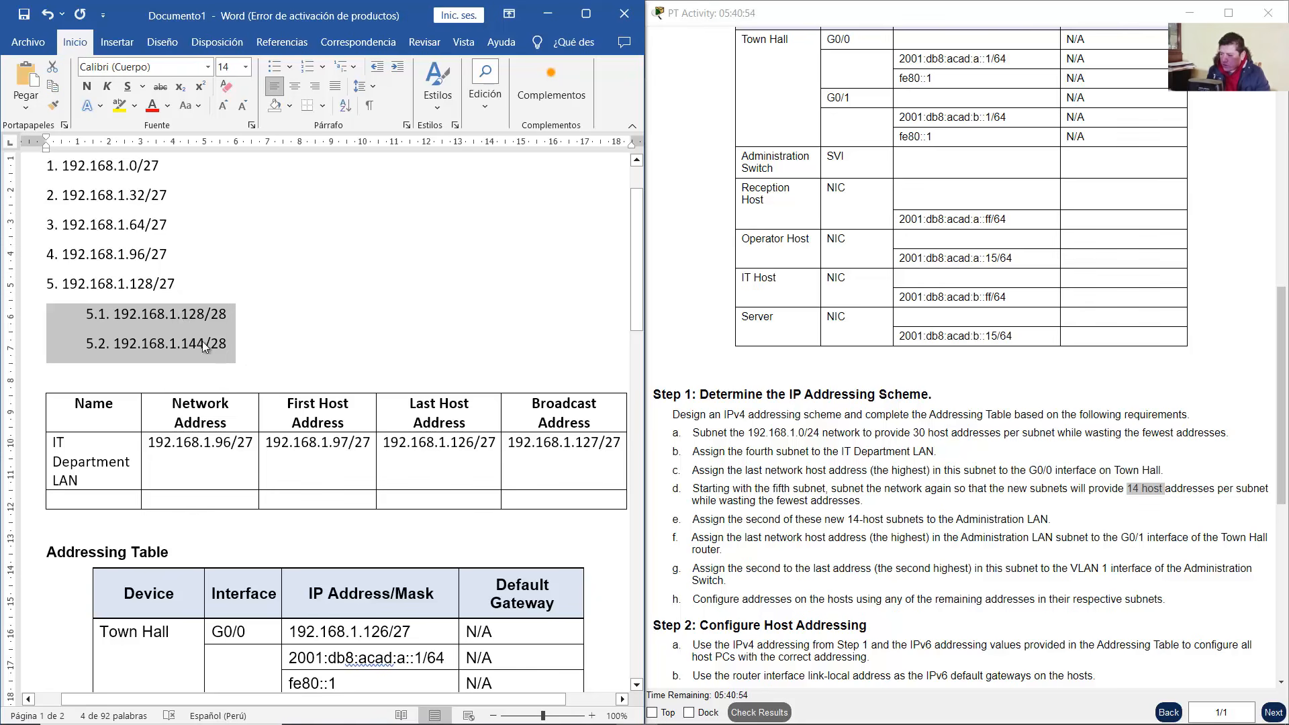
click(243, 345)
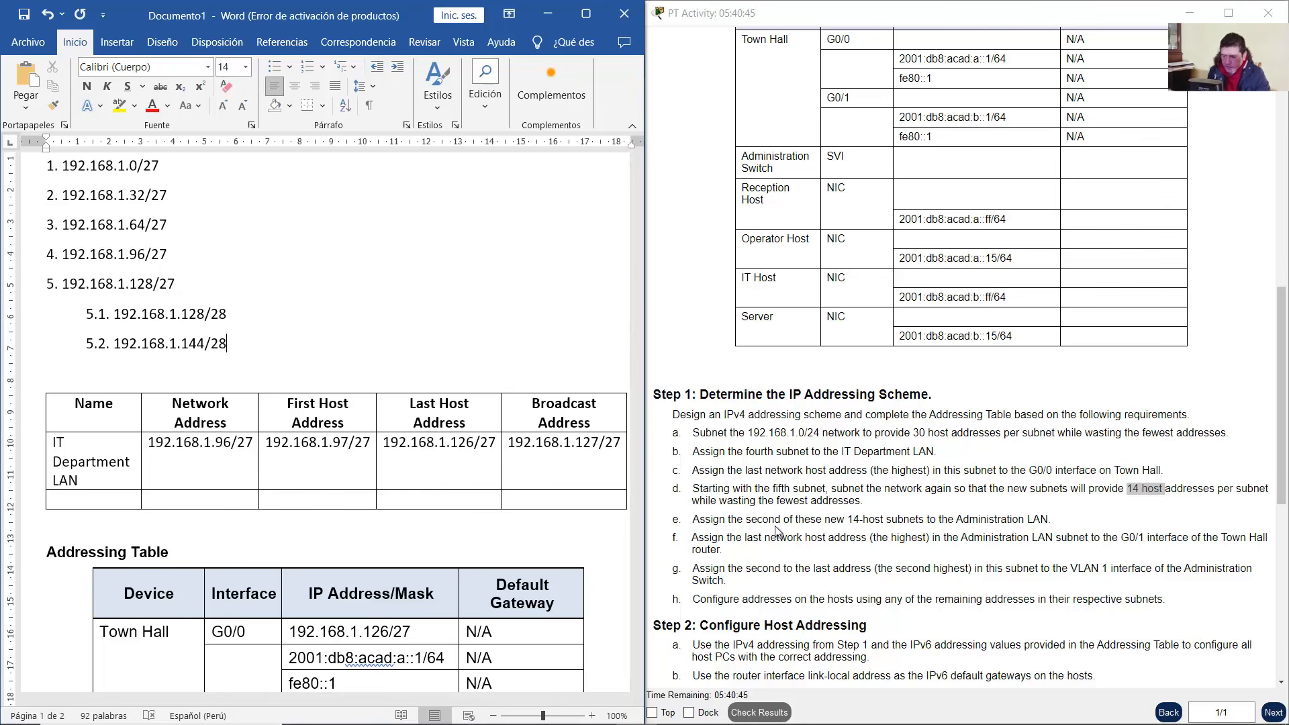
drag(692, 522, 1054, 522)
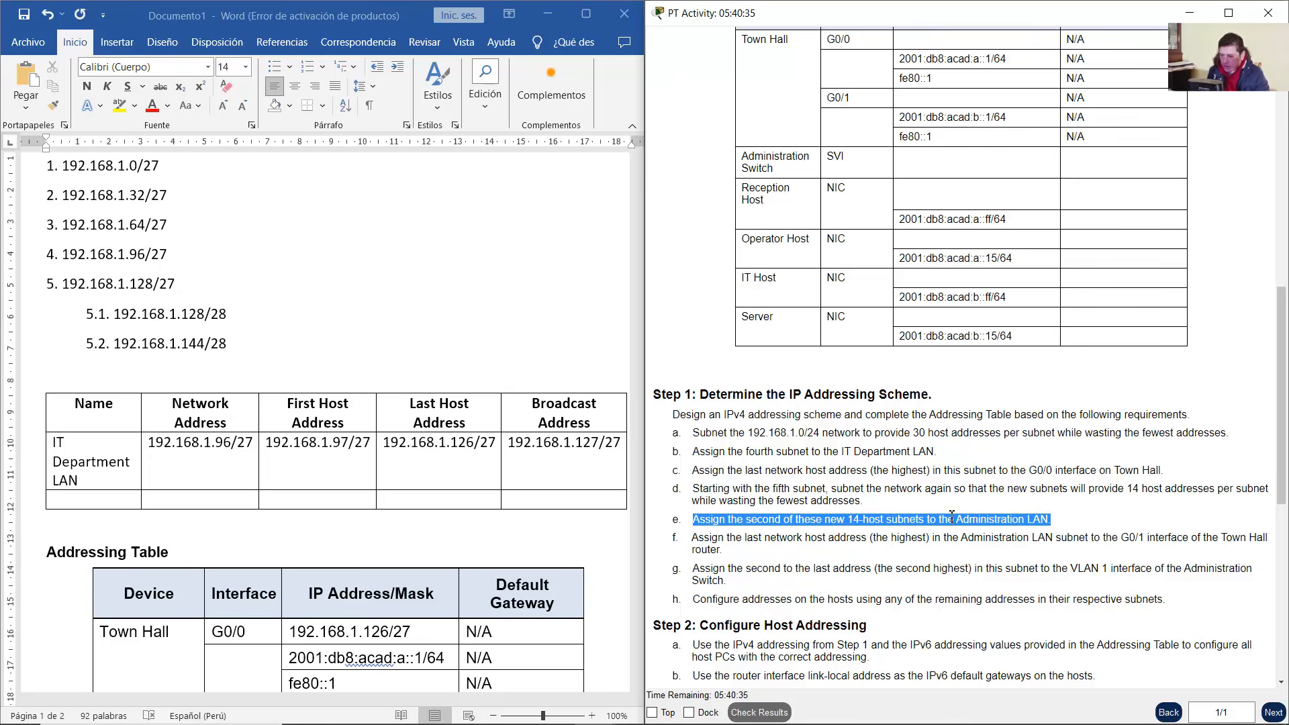
drag(253, 353, 116, 347)
key(alt+Tab)
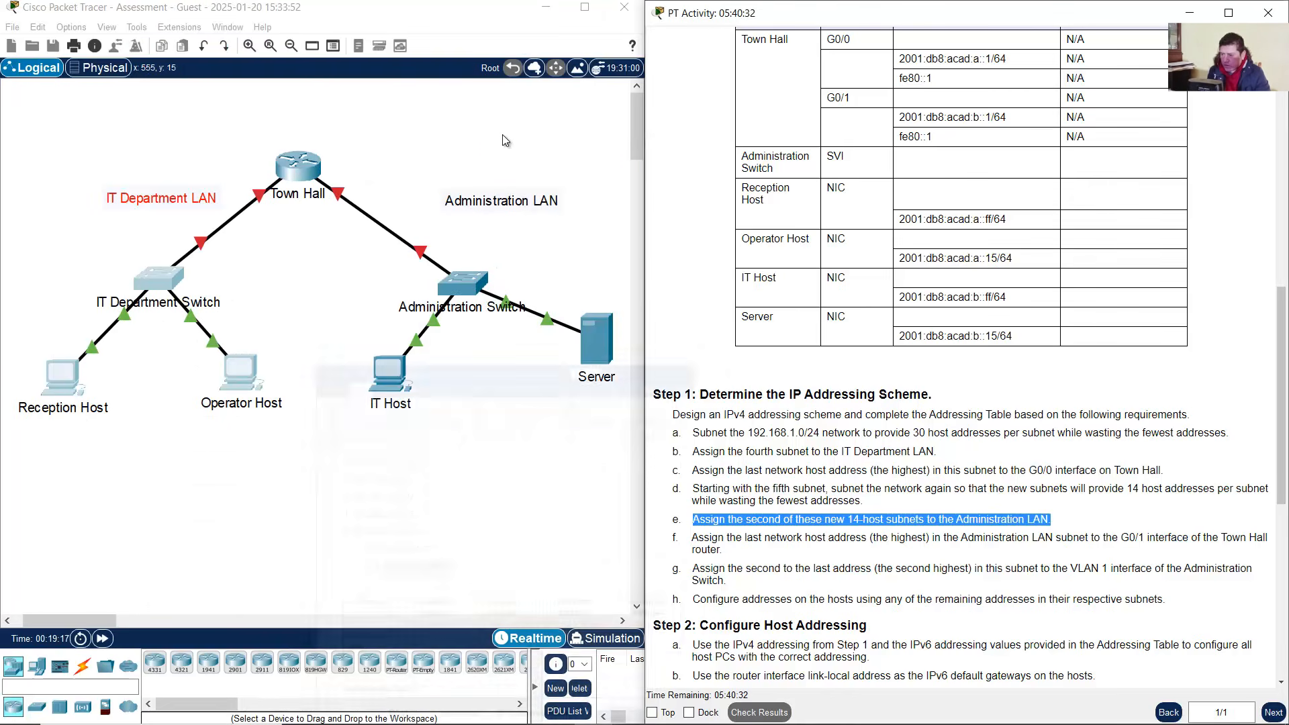
drag(385, 148, 594, 438)
mouse_move(762, 716)
click(637, 711)
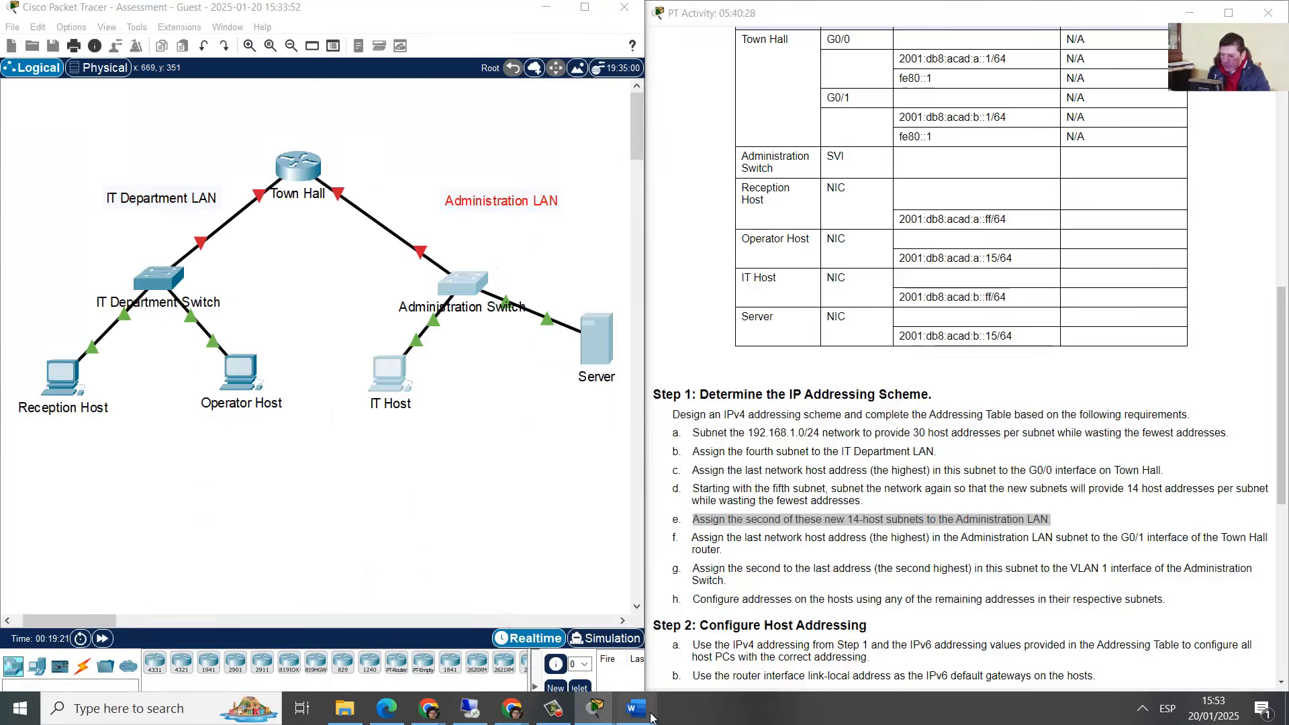
click(98, 500)
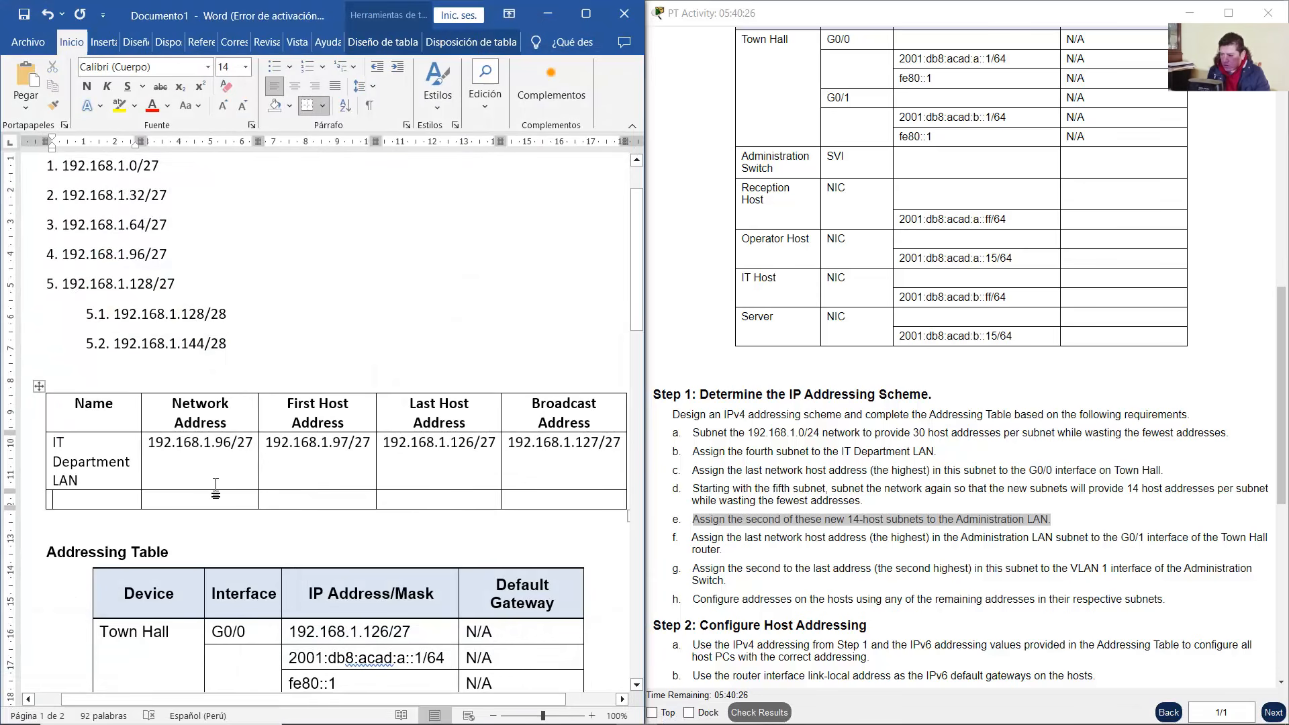
Name the new row Administration LAN with network address 192.168.1.144/28
text(Administra)
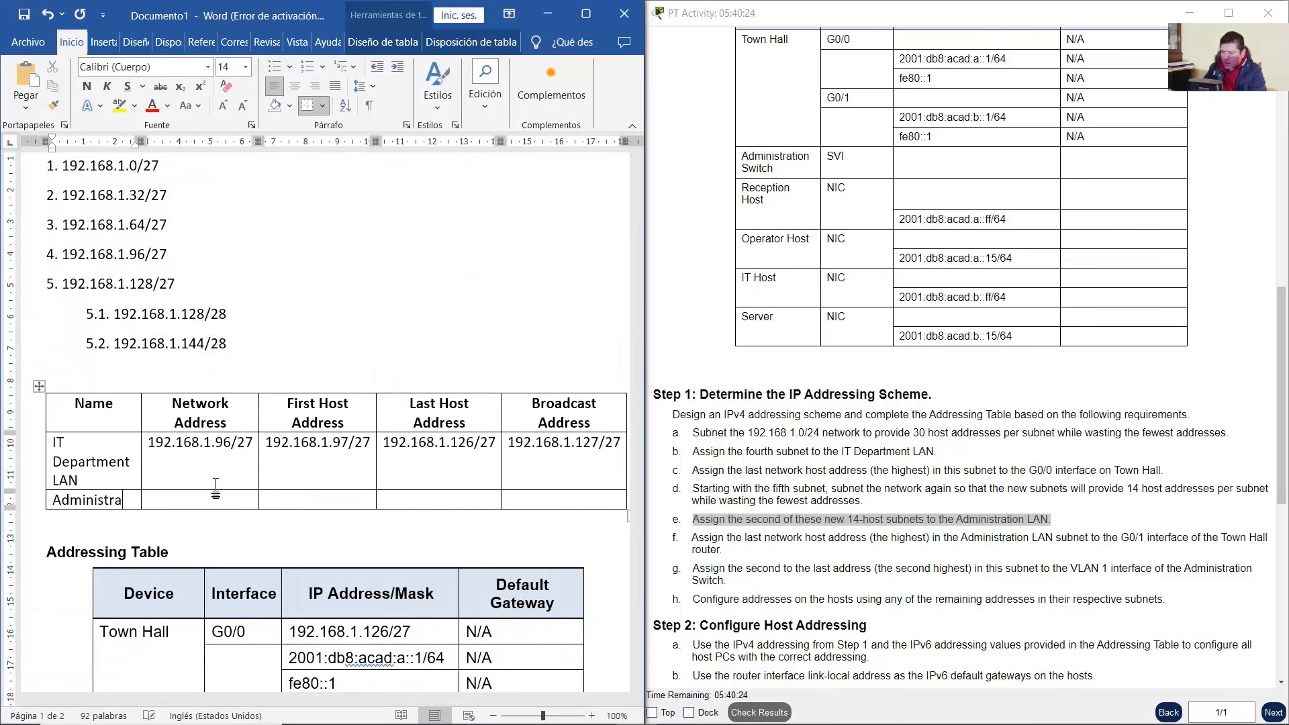
text(tion LAN)
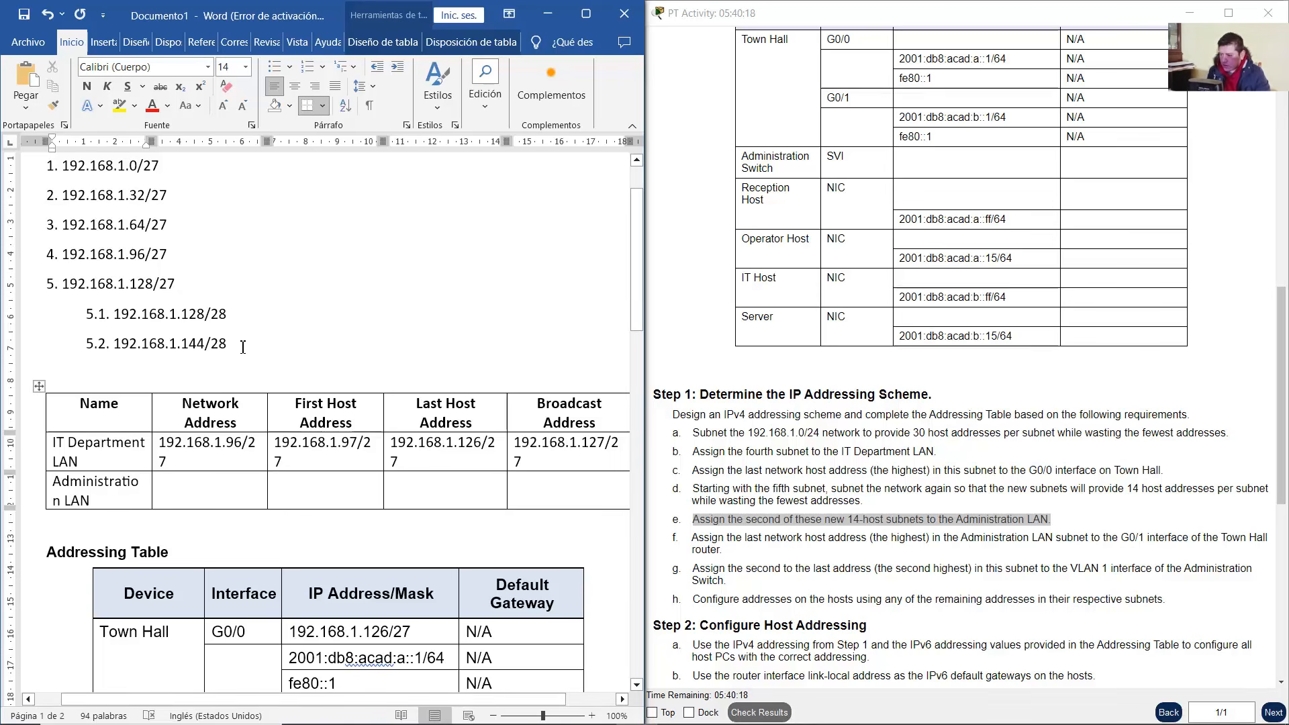
drag(227, 343, 130, 346)
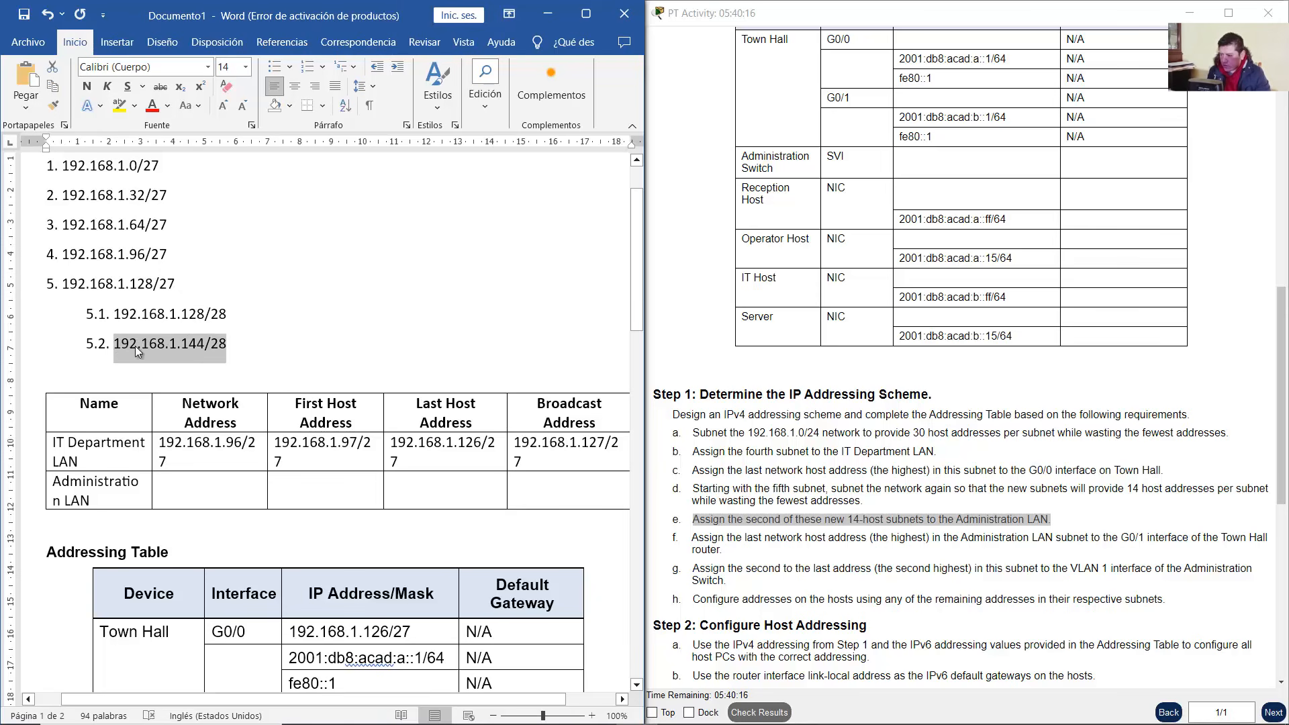
right_click(135, 345)
click(180, 405)
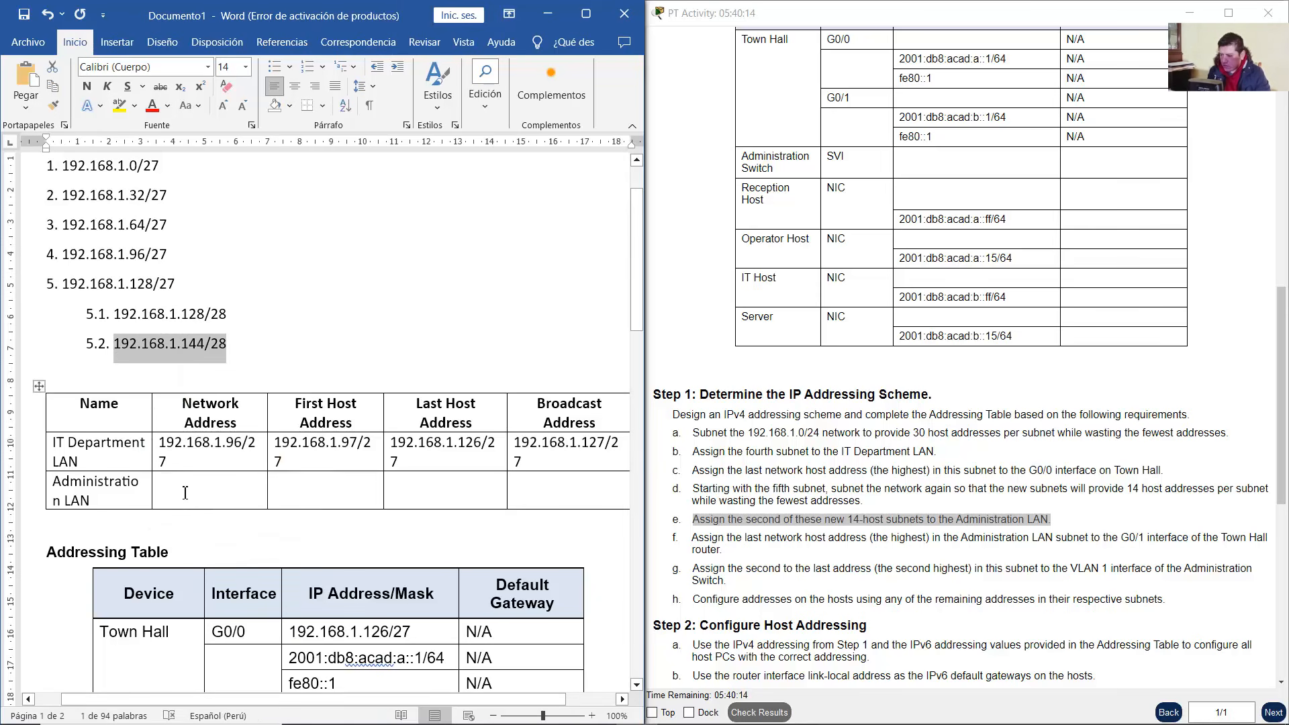
right_click(185, 492)
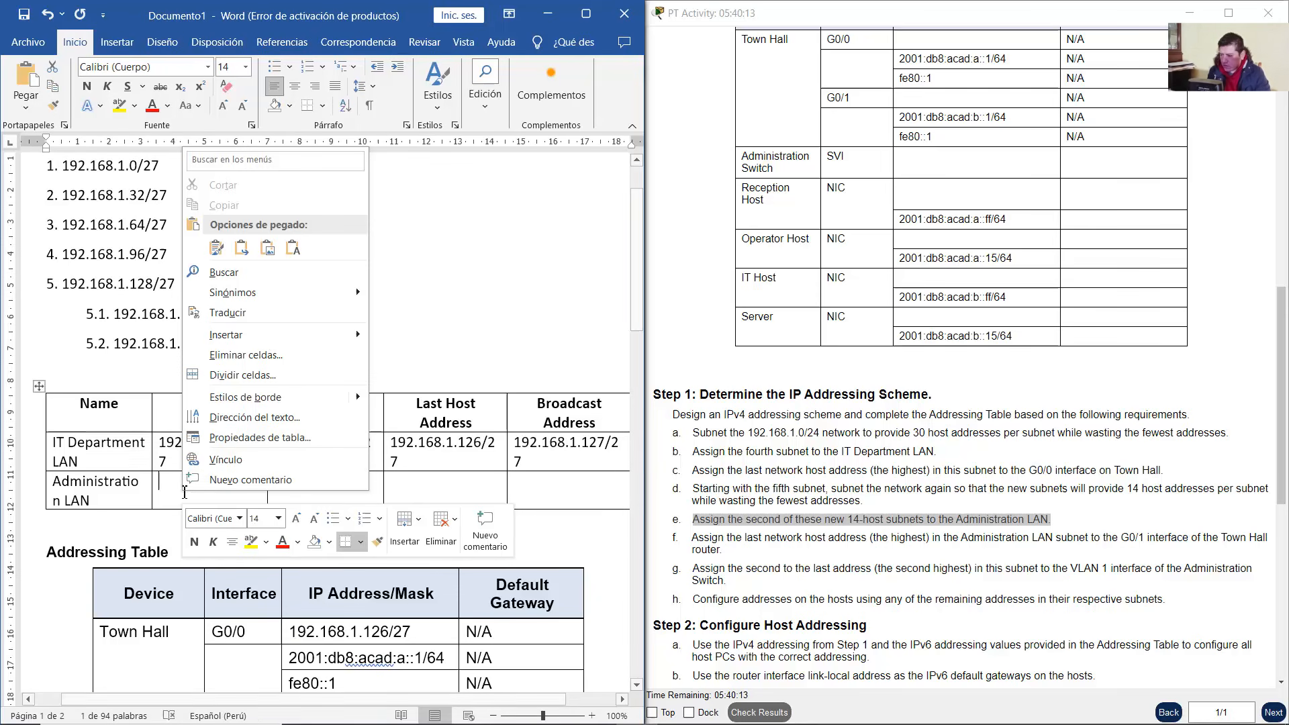
click(289, 267)
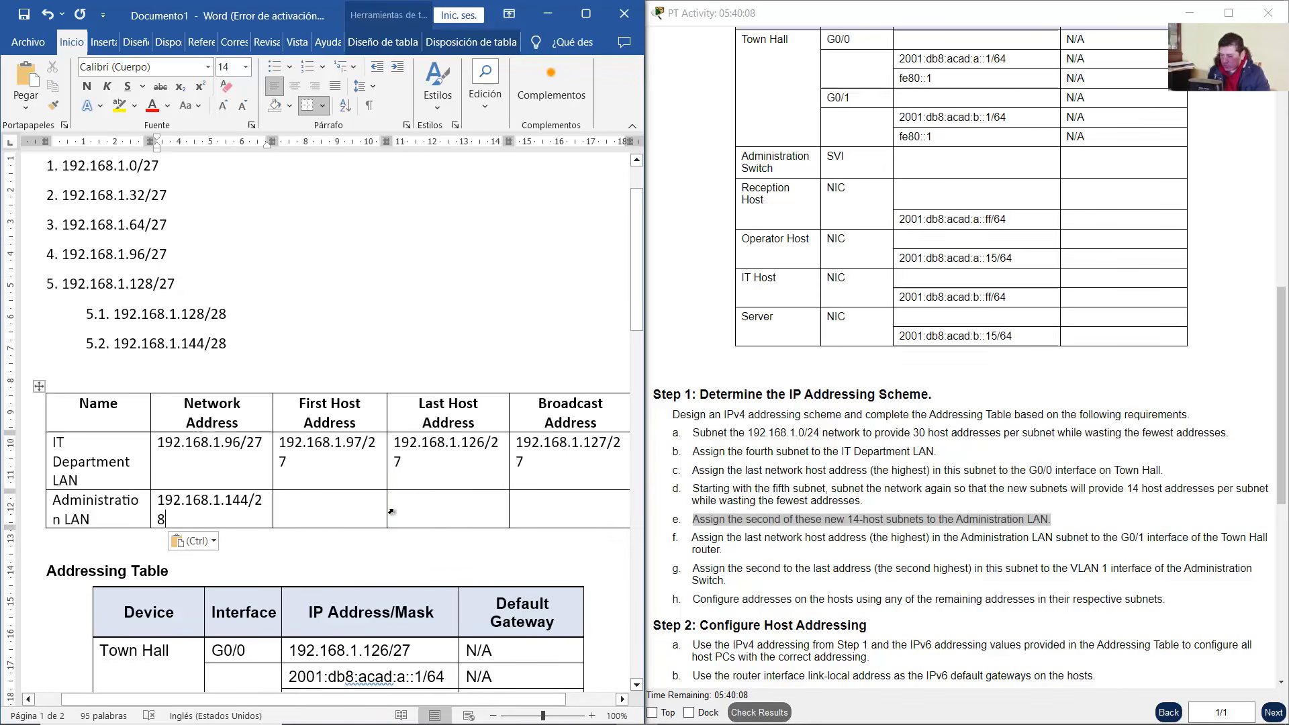
Set the whole subnet table's text to 12 pt
click(37, 386)
click(246, 67)
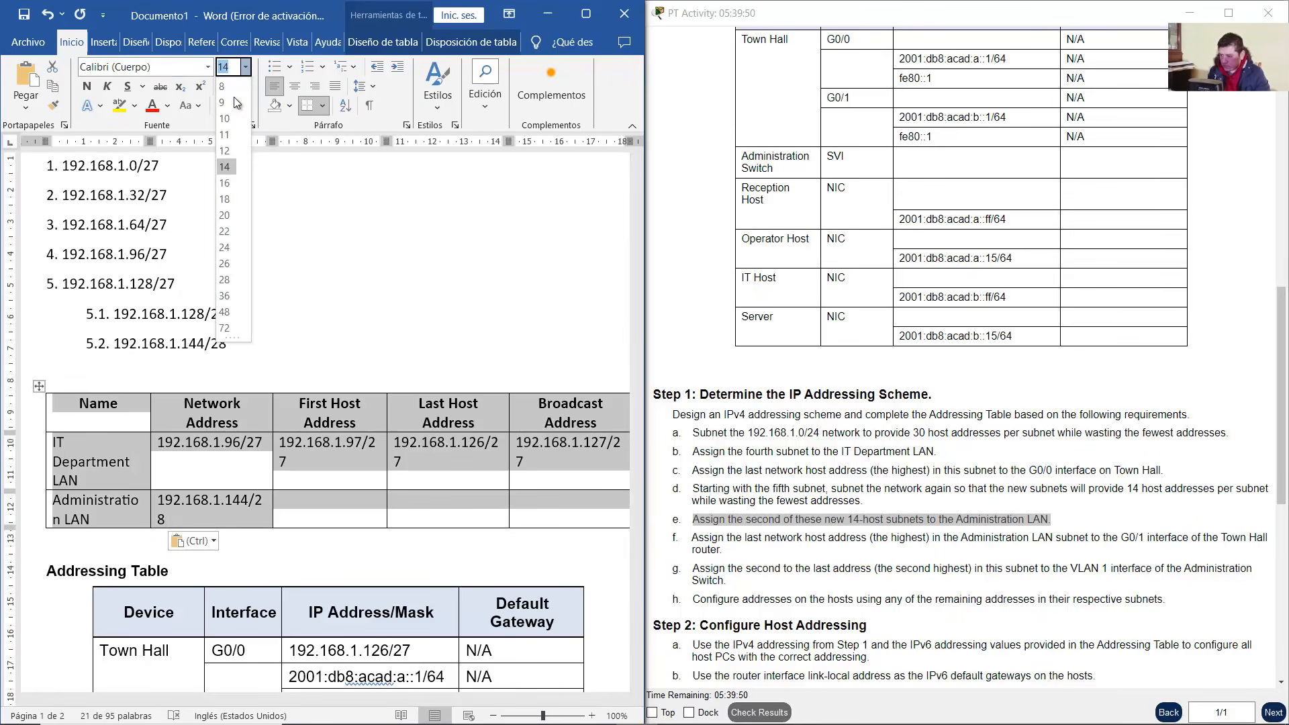
click(225, 152)
click(389, 418)
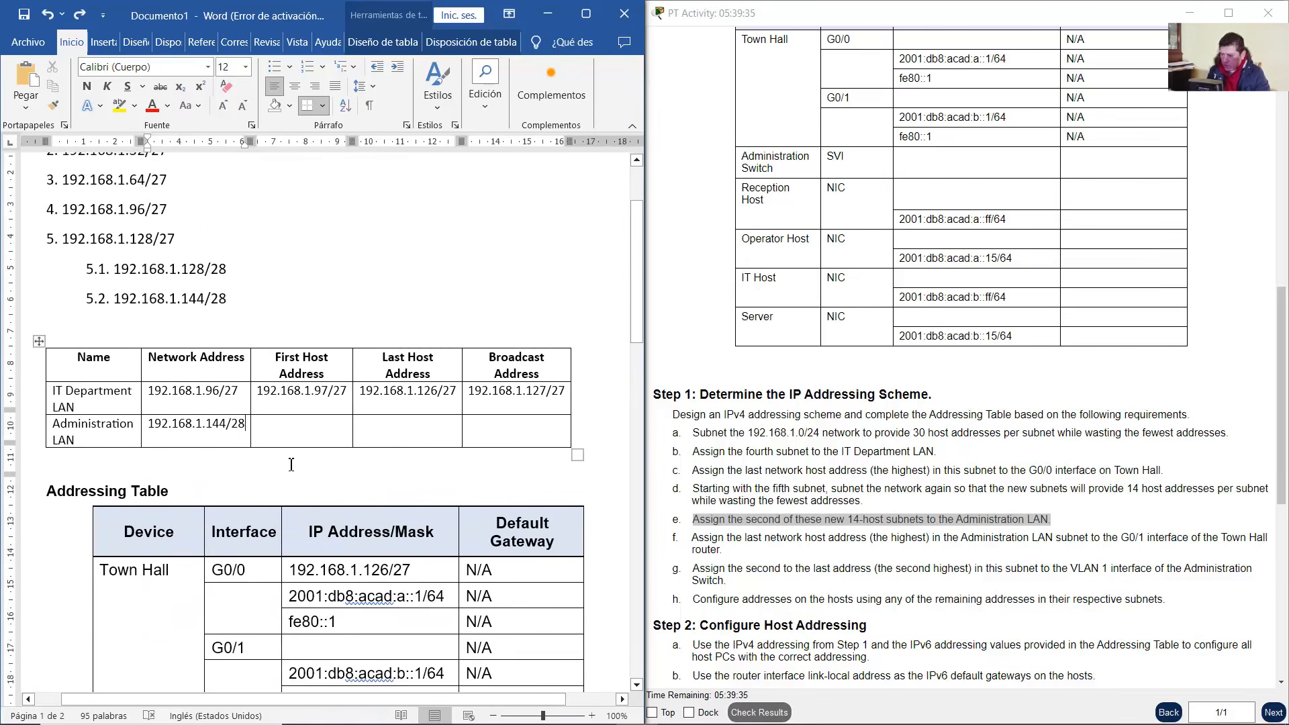
Enter 192.168.1.145 as the Administration LAN's first host address
scroll(291, 463, up, 1)
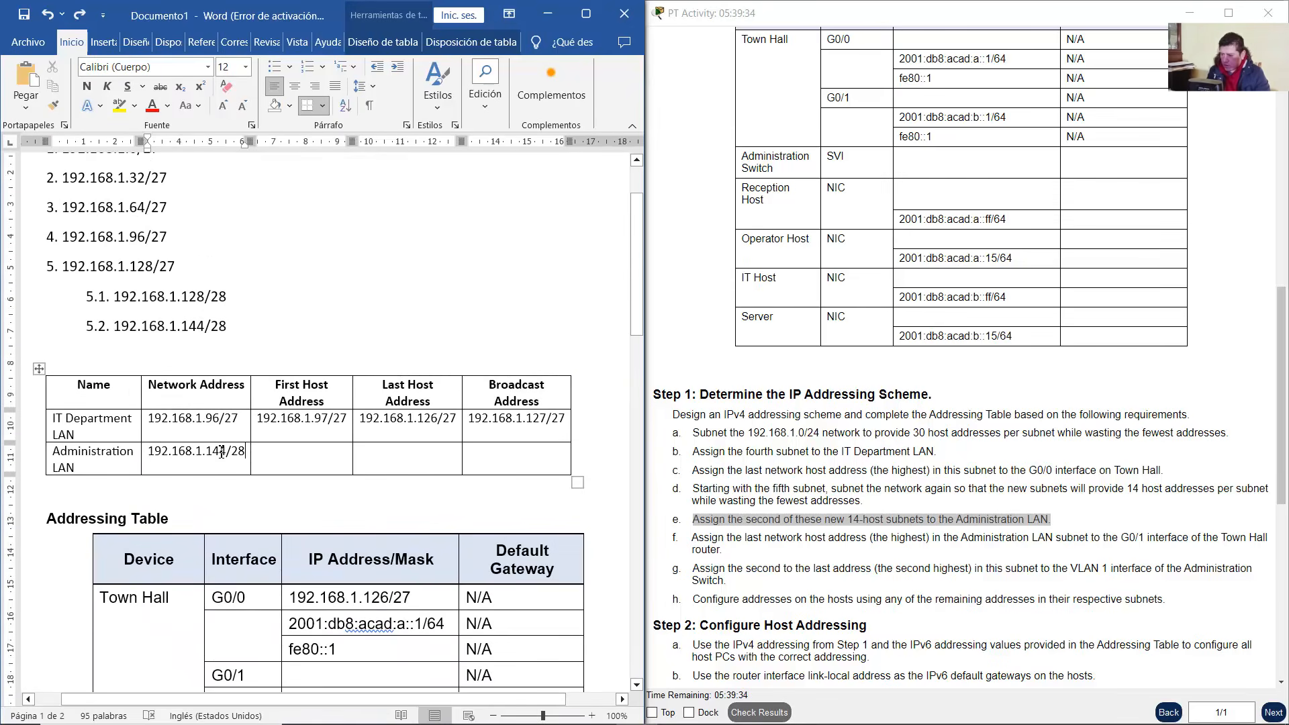
drag(222, 452, 148, 452)
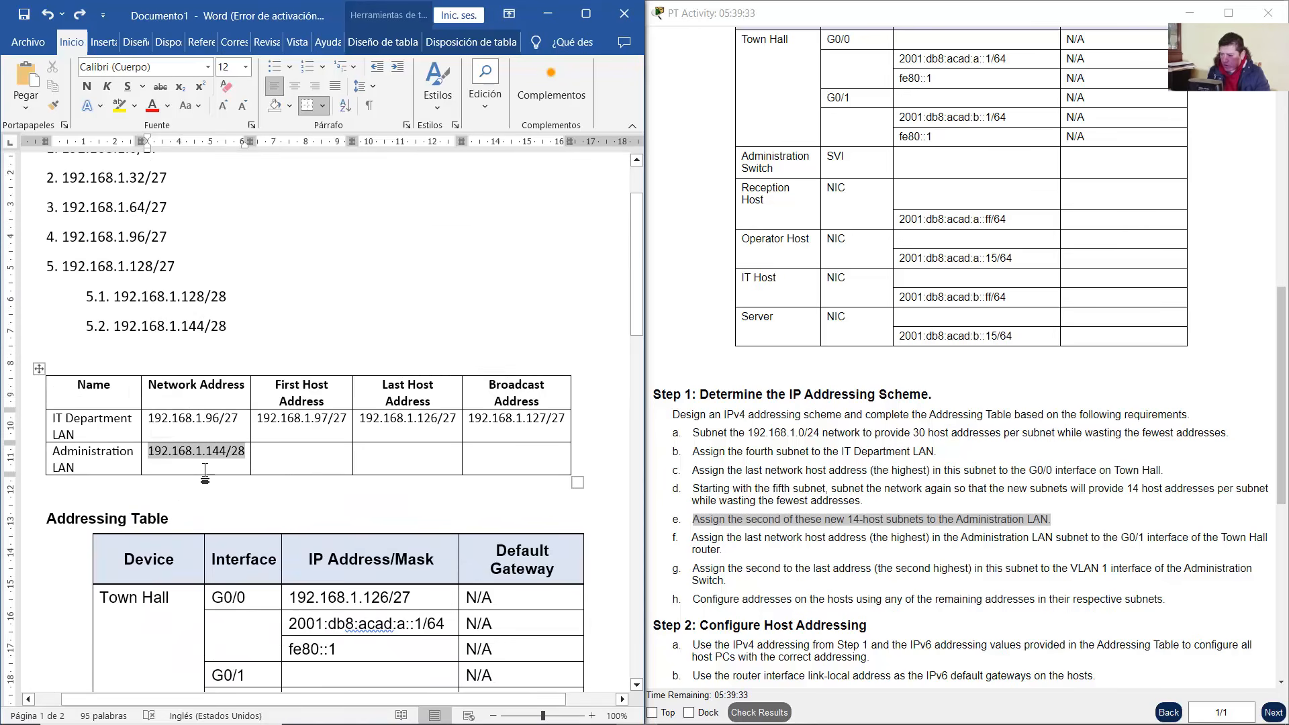
key(ctrl+c)
click(293, 467)
key(ctrl+v)
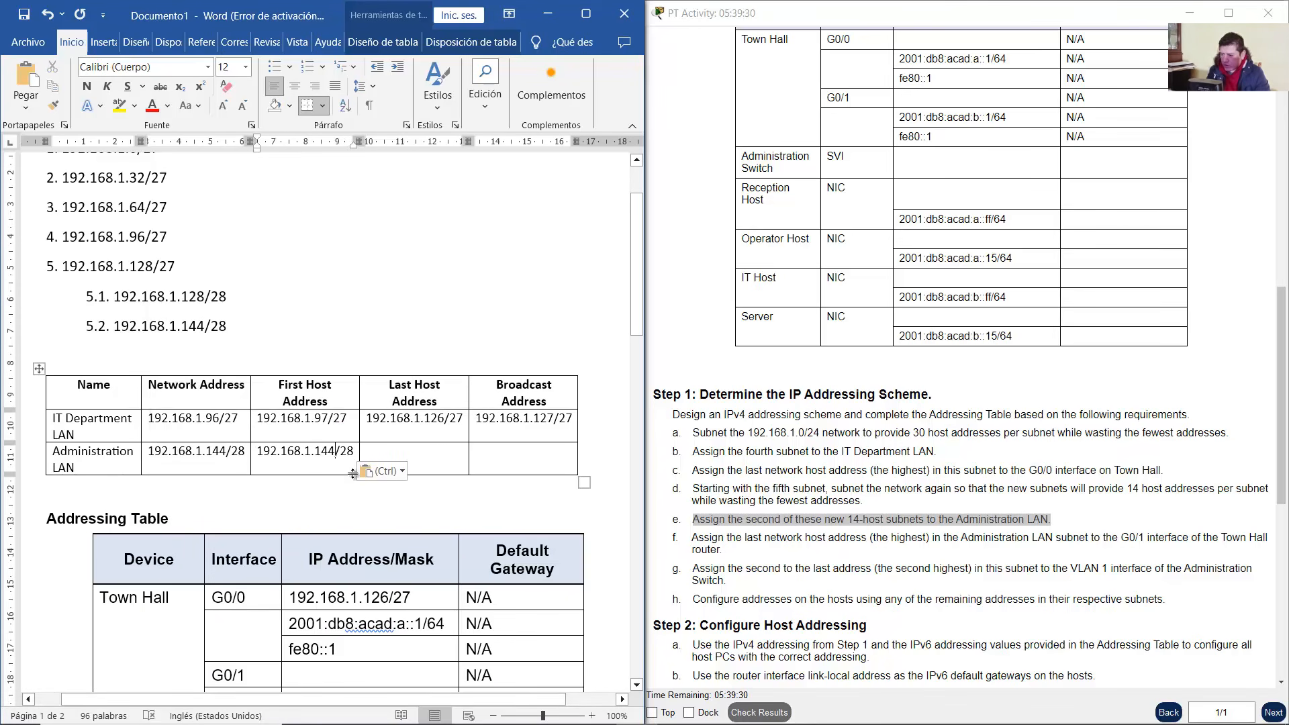
key(Left)
key(Left)
key(Left)
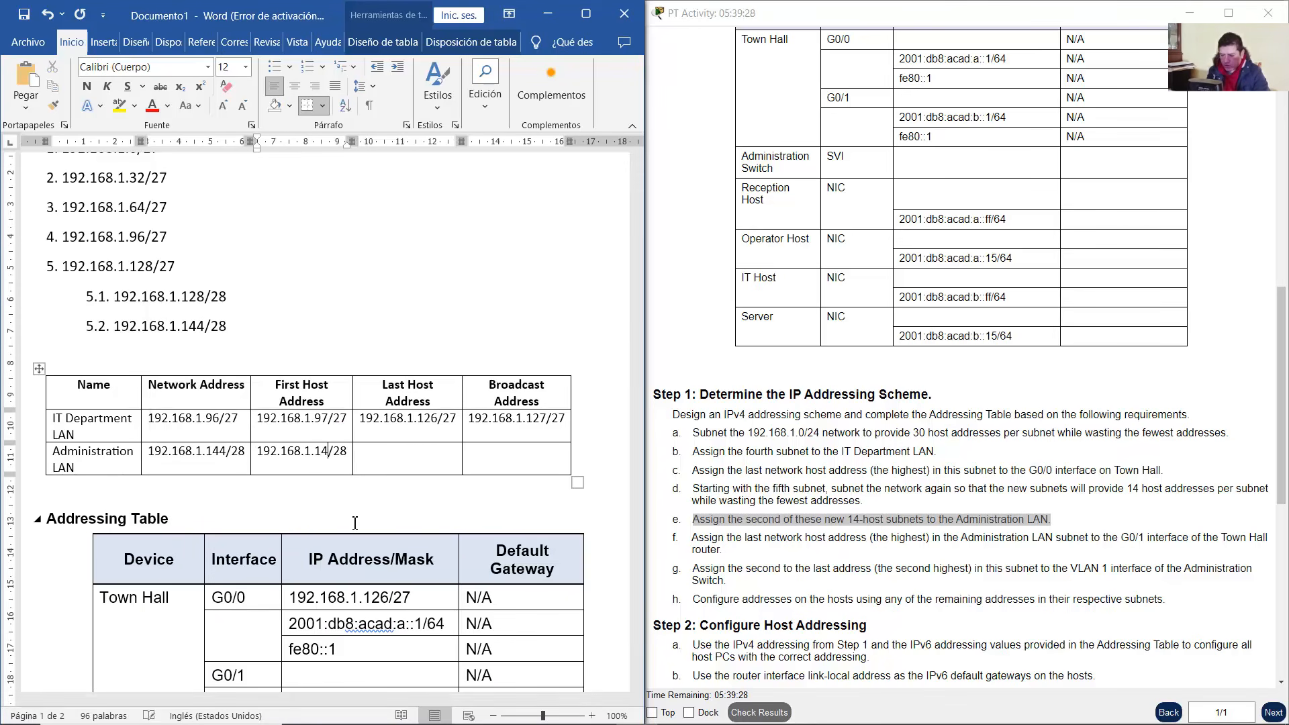
key(BackSpace)
text(5)
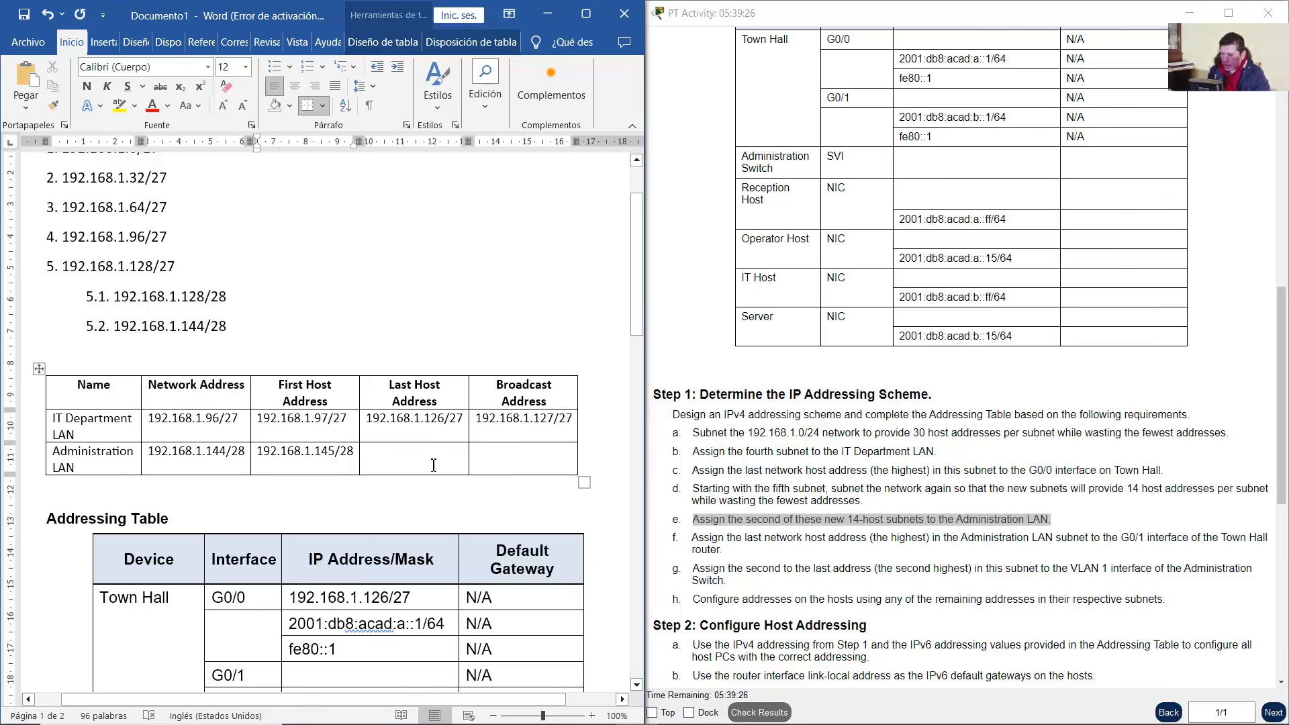
Fill the Administration LAN broadcast (192.168.1.159/28) and last host 192.168.1.158 cells
scroll(434, 466, up, 1)
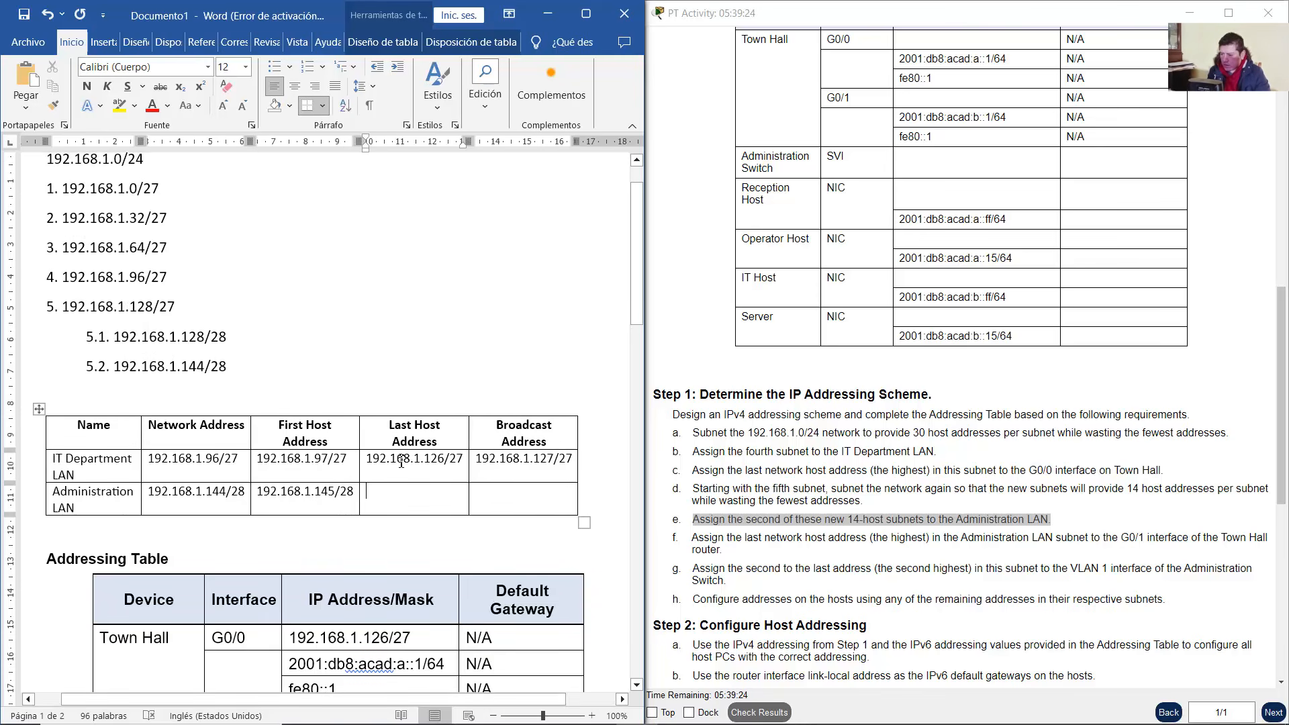
double_click(197, 366)
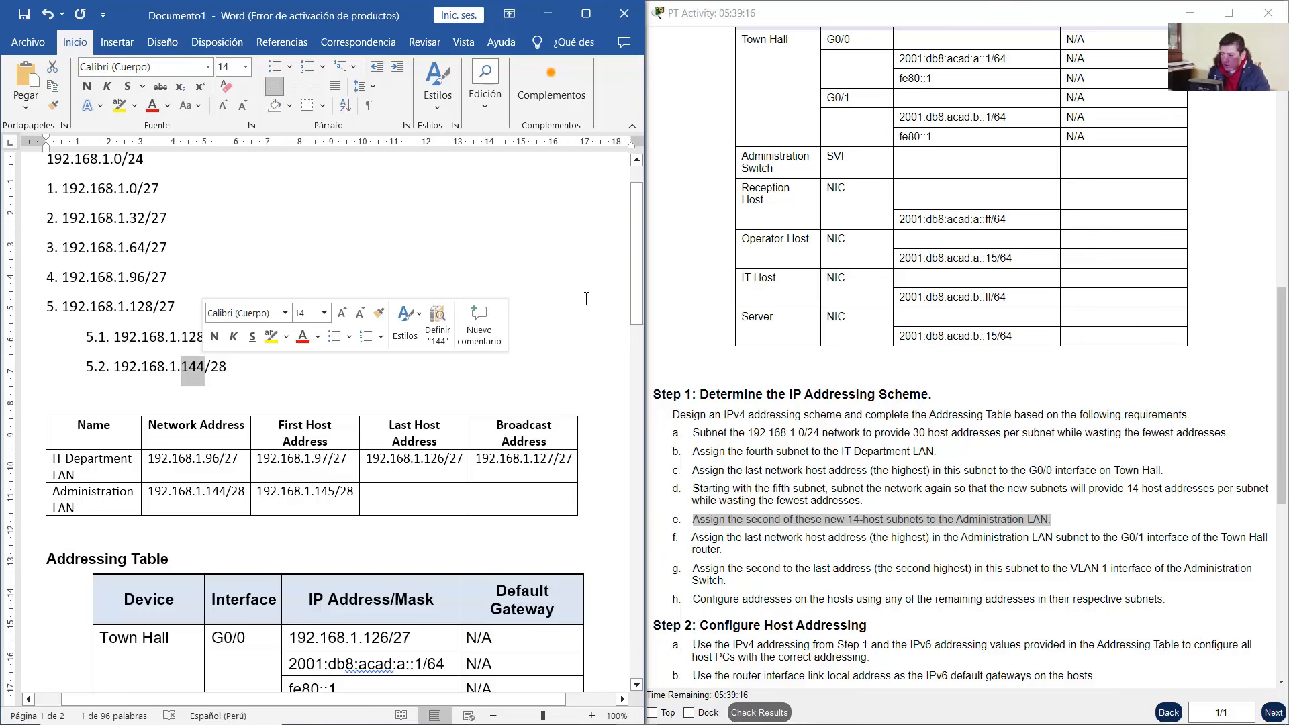
click(486, 500)
key(ctrl+v)
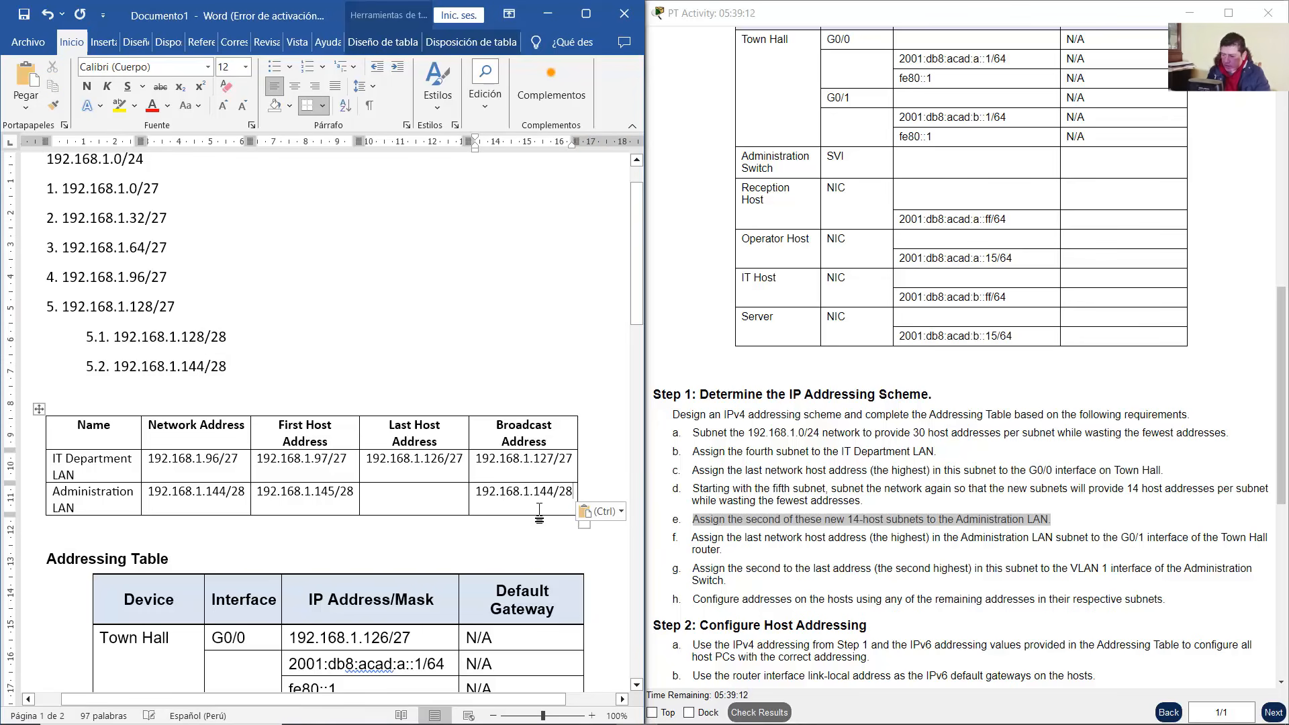
key(Left)
key(Left)
key(Left)
key(BackSpace)
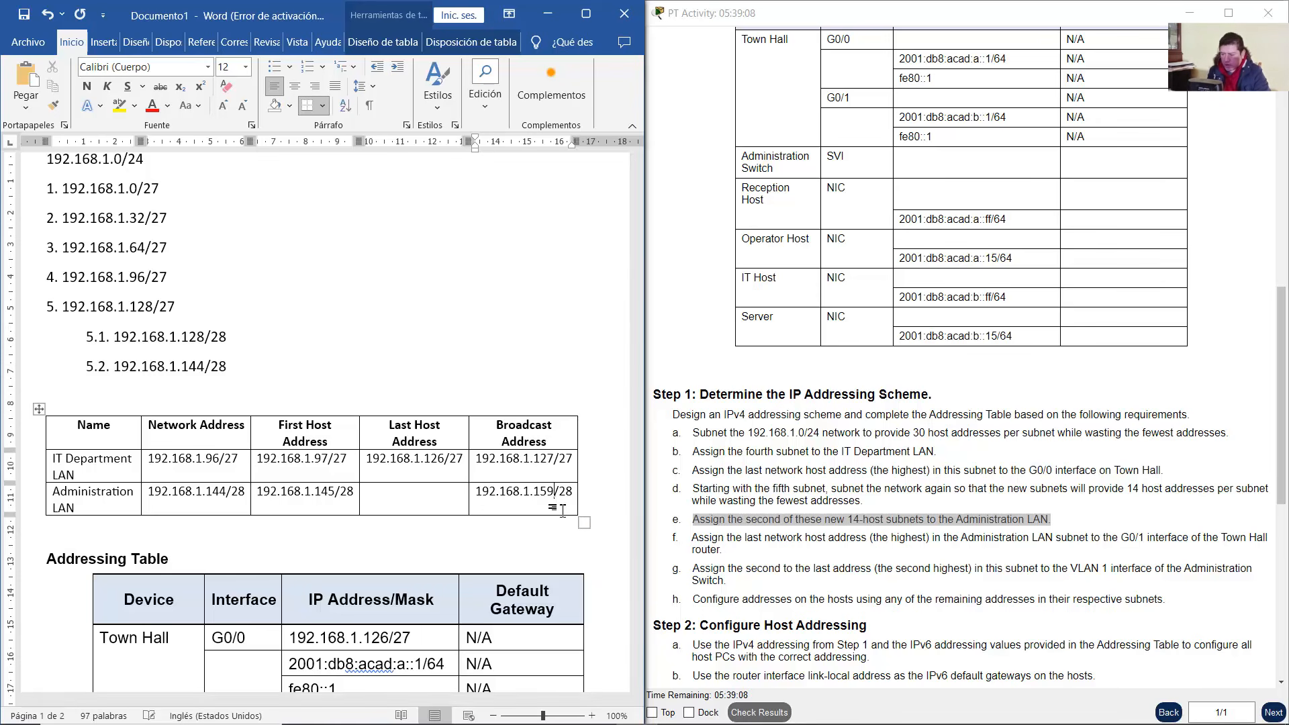
click(418, 509)
key(ctrl+v)
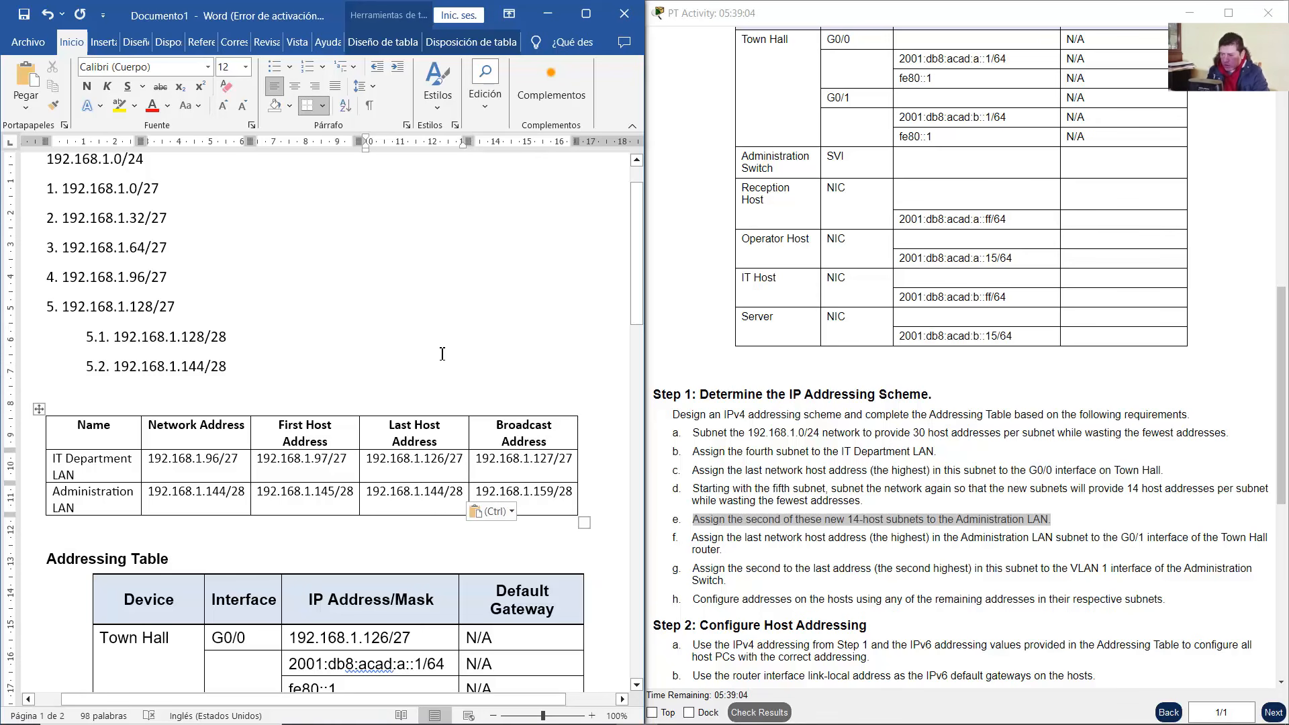
key(BackSpace)
key(BackSpace)
text(58)
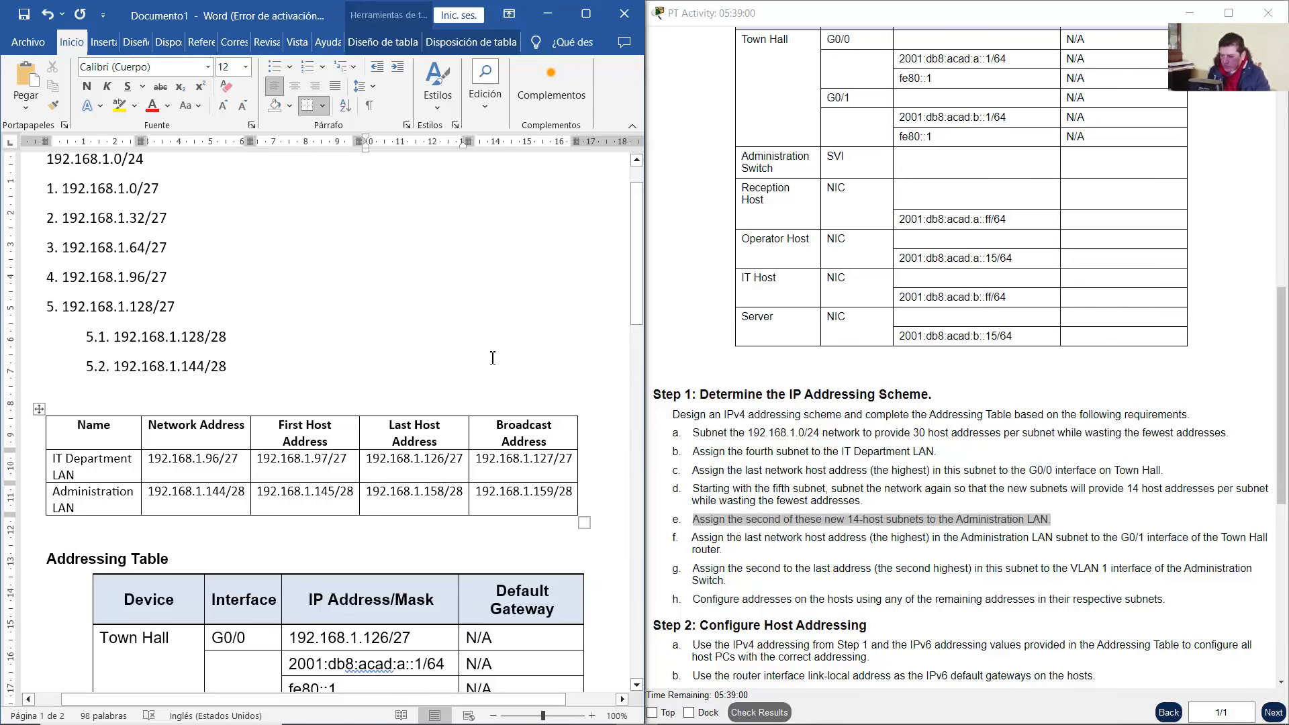
Review step f's last-host-address rule for Town Hall G0/1 in the activity instructions
scroll(493, 358, down, 4)
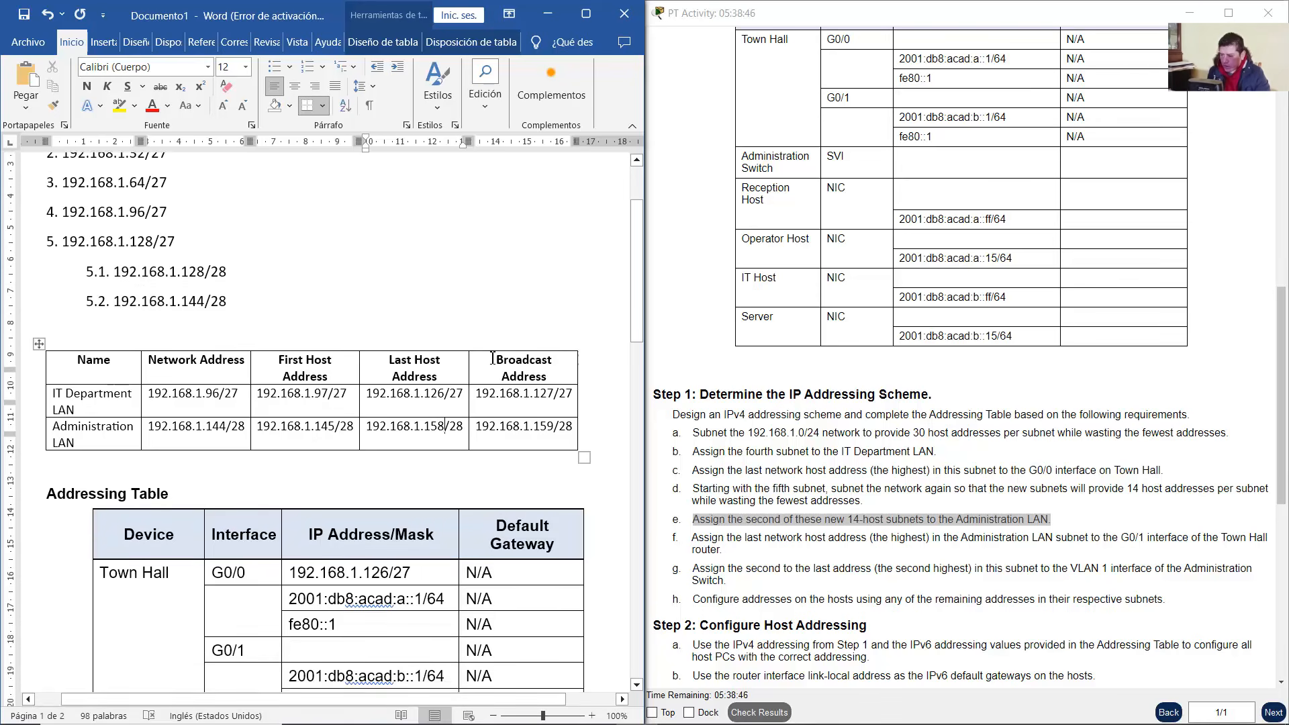
click(1003, 551)
scroll(1003, 551, down, 2)
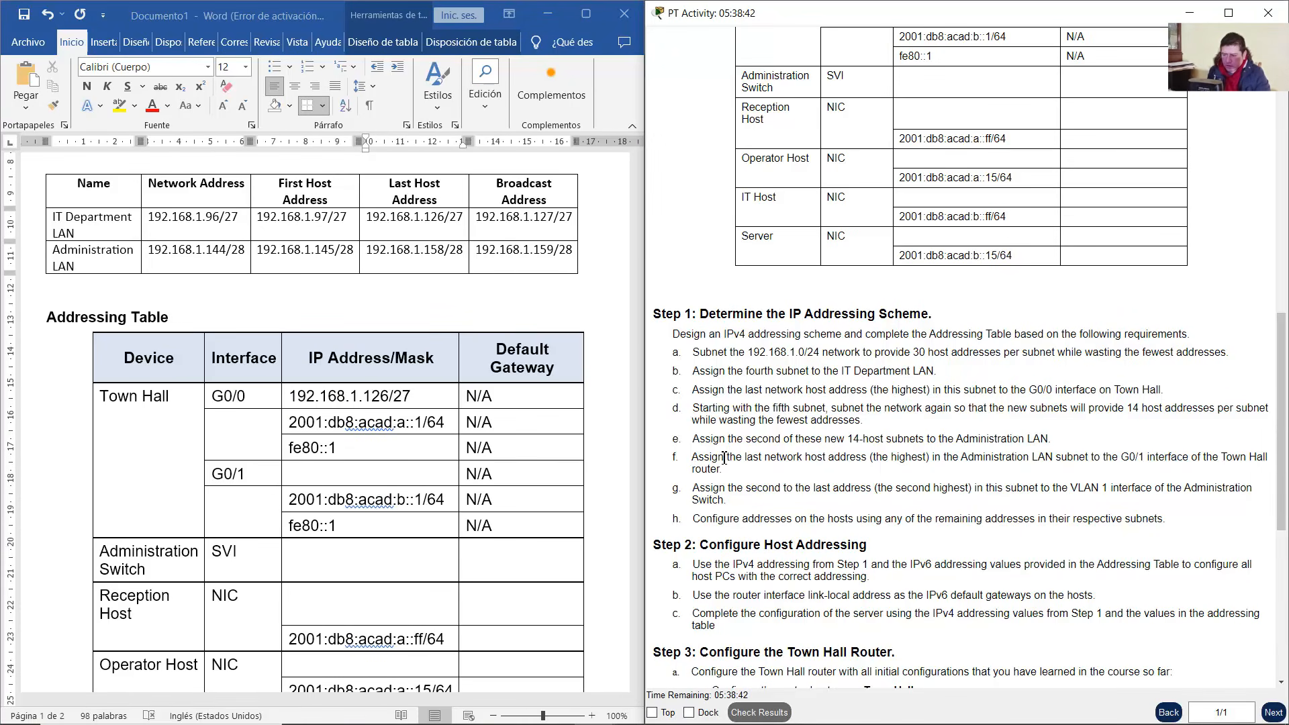
drag(693, 458, 783, 469)
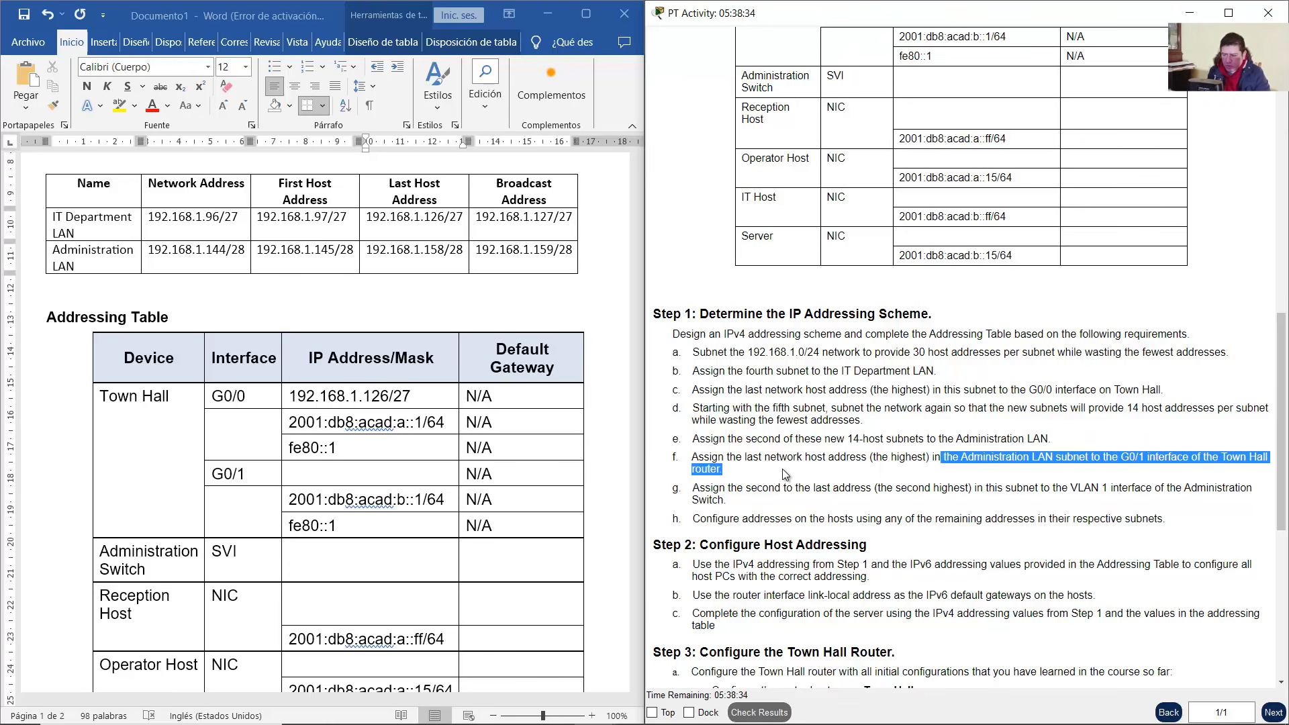
click(548, 14)
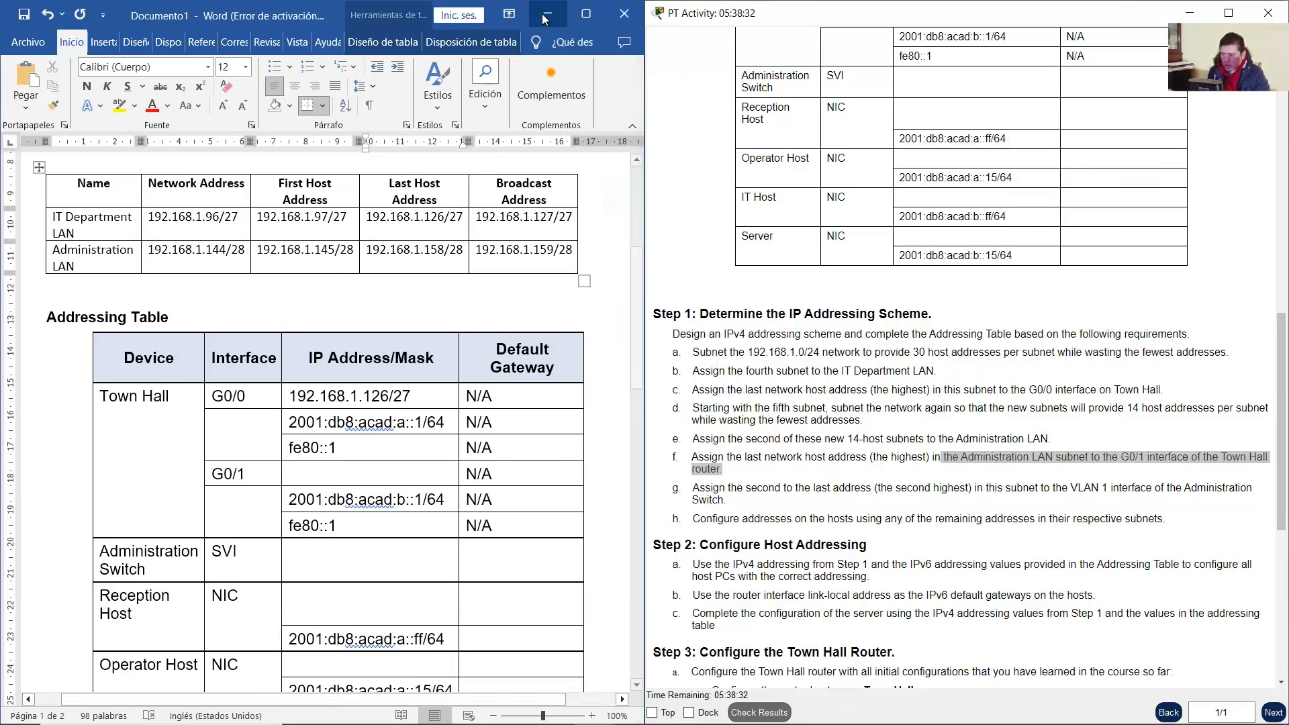
click(405, 123)
mouse_move(341, 196)
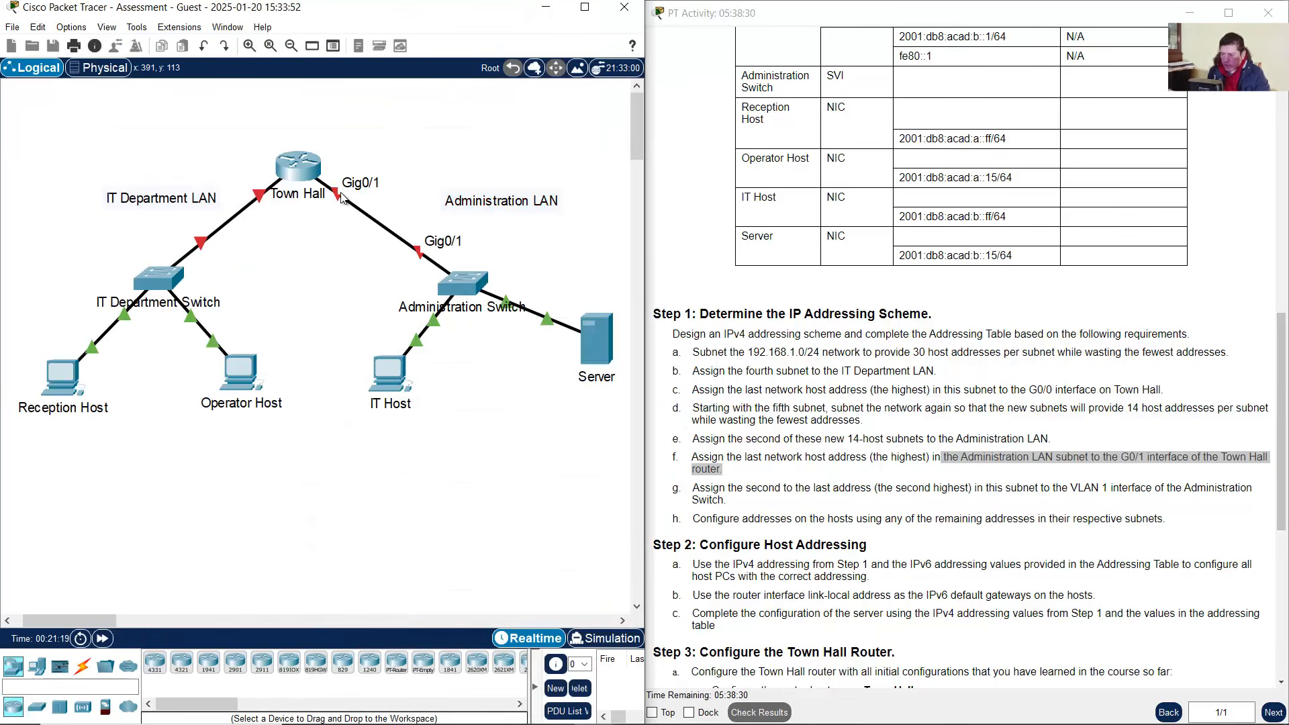
click(802, 463)
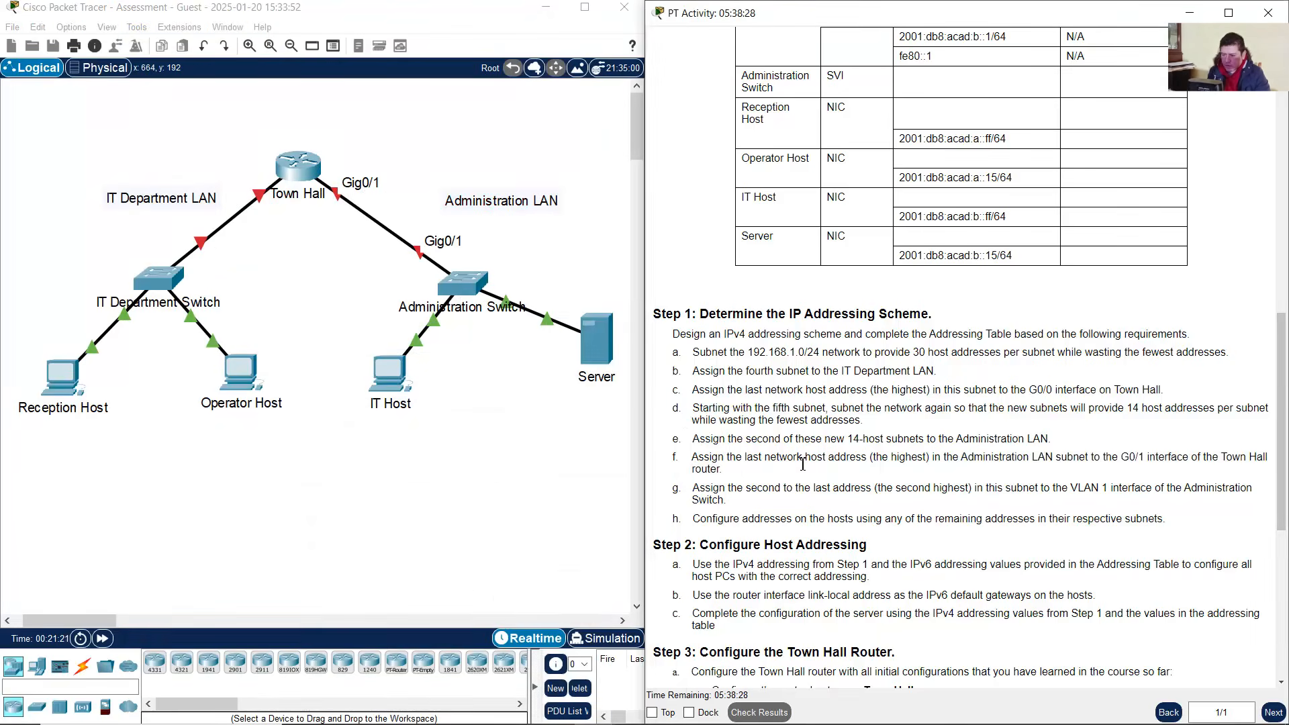
drag(718, 460, 877, 462)
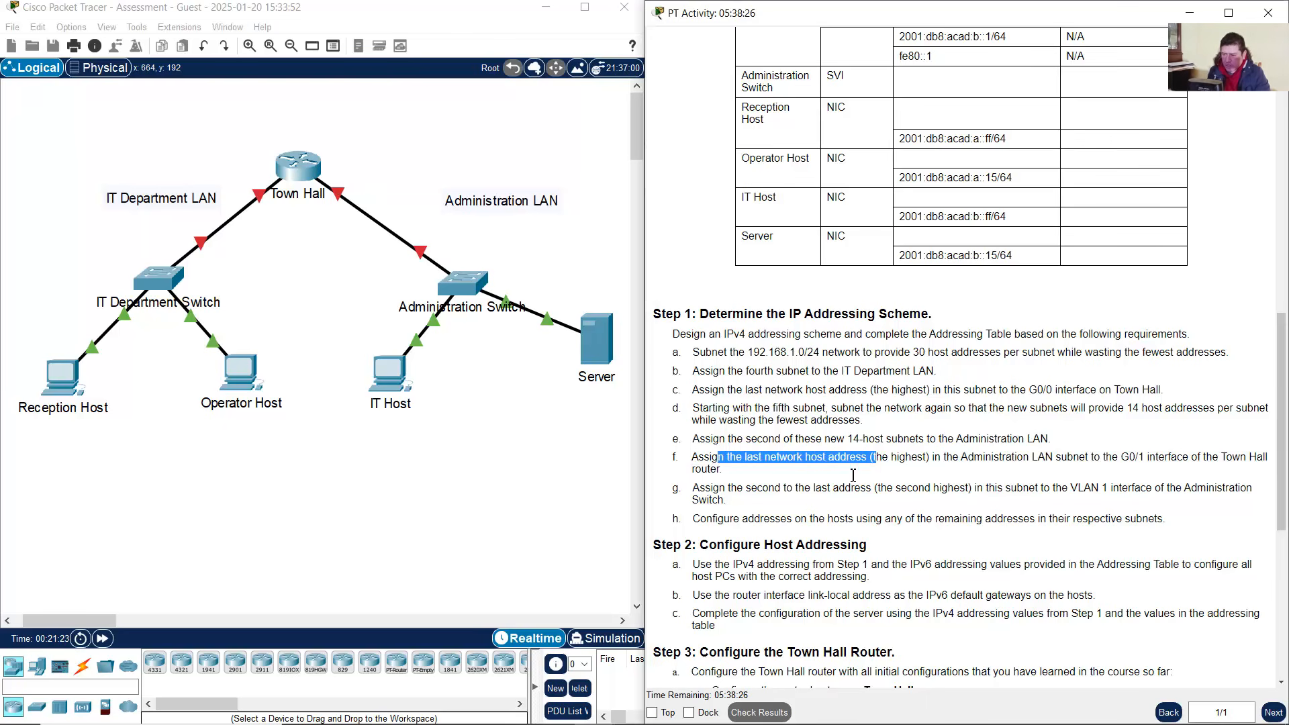
click(638, 709)
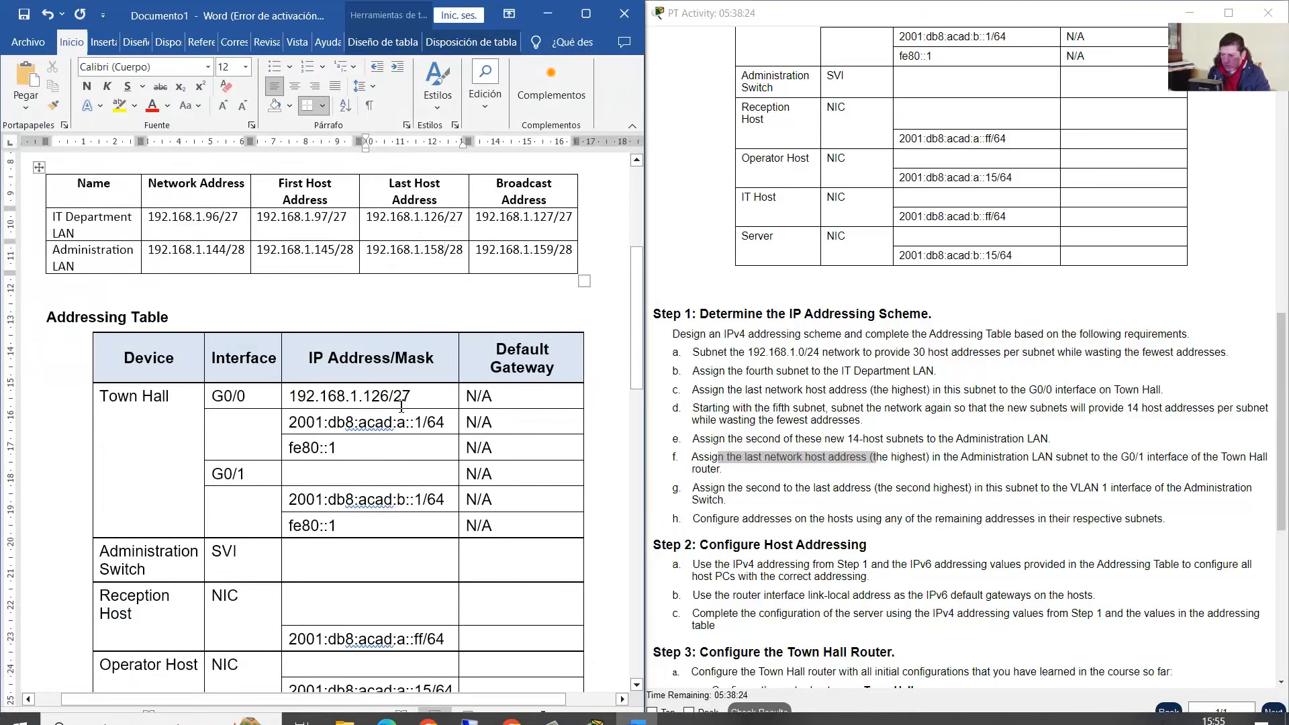
Copy the Administration LAN last host 192.168.1.158/28 into Town Hall's G0/1 IPv4 cell
drag(249, 473, 211, 473)
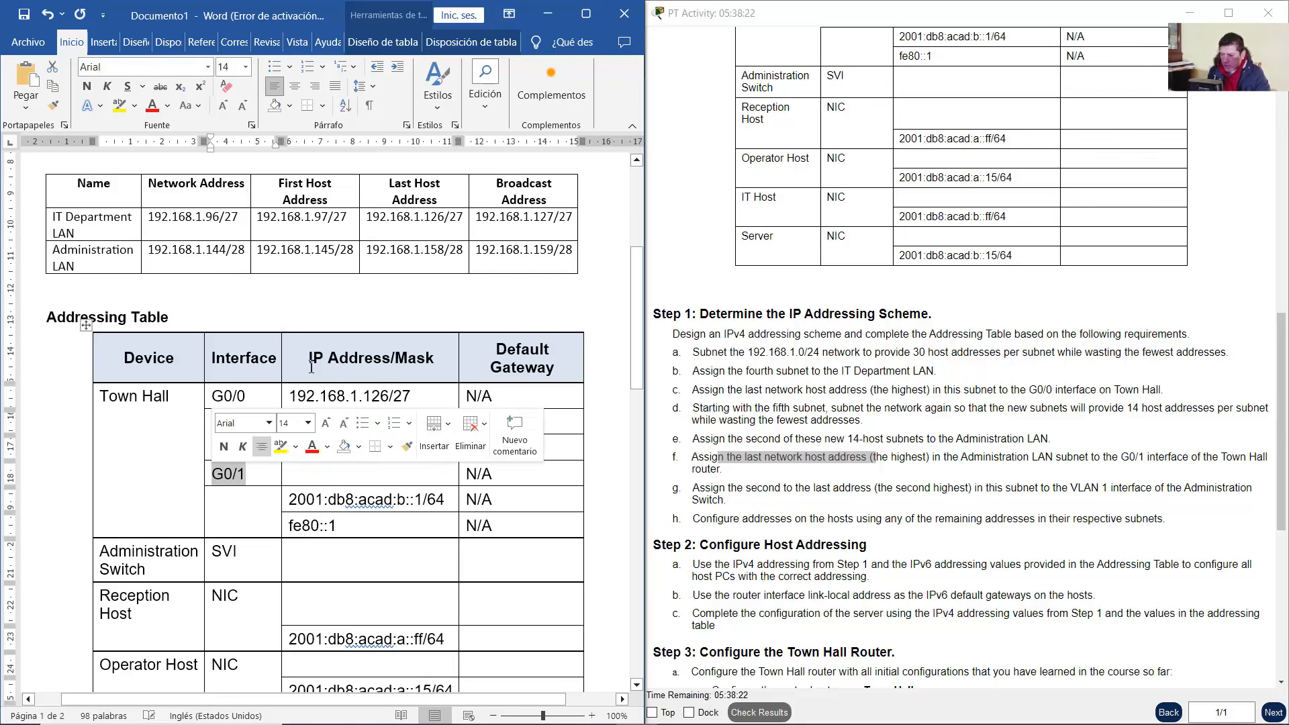
click(371, 249)
scroll(371, 249, up, 1)
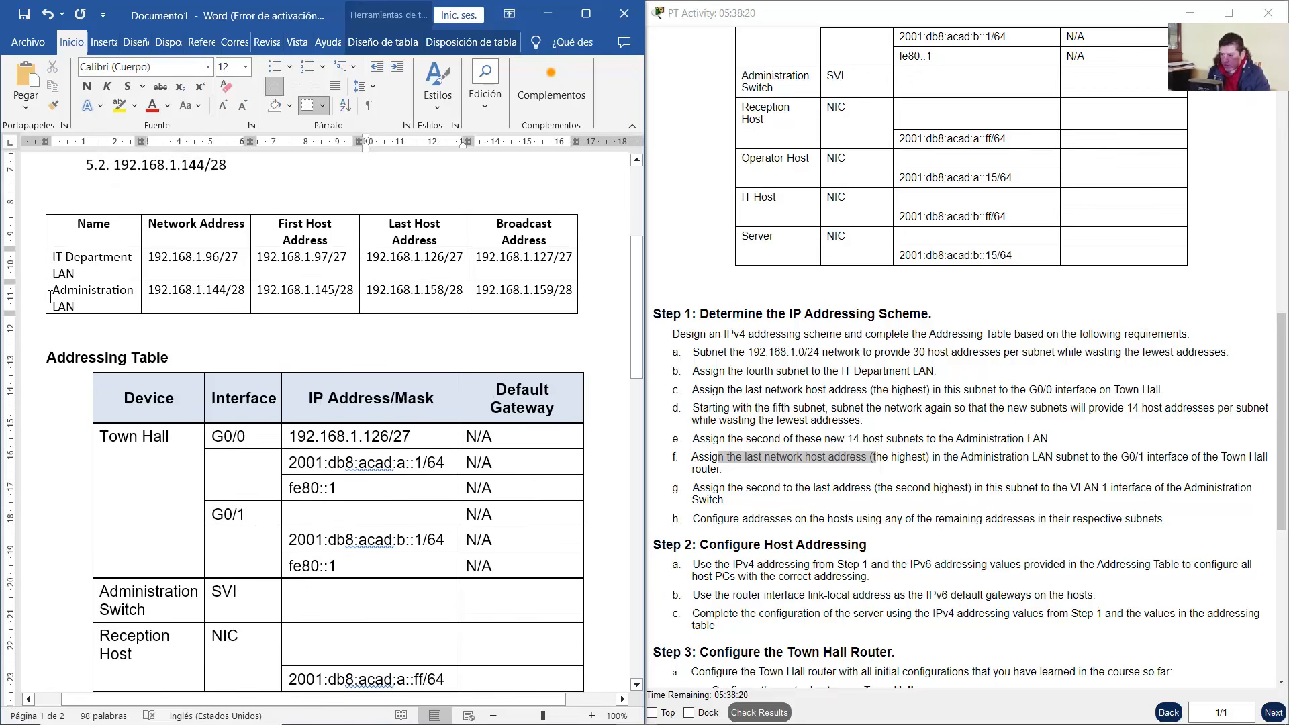
drag(76, 307, 51, 291)
click(393, 305)
drag(368, 293, 457, 295)
right_click(457, 295)
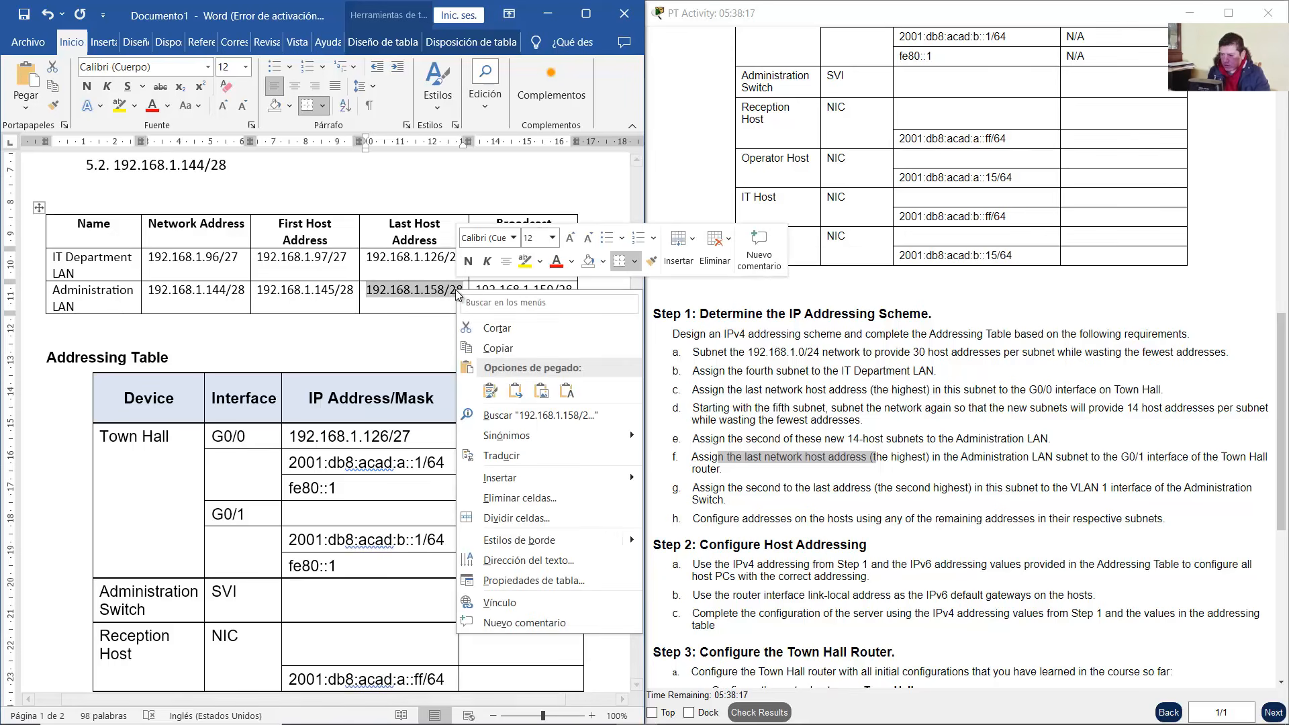
click(497, 339)
scroll(396, 433, down, 2)
right_click(396, 434)
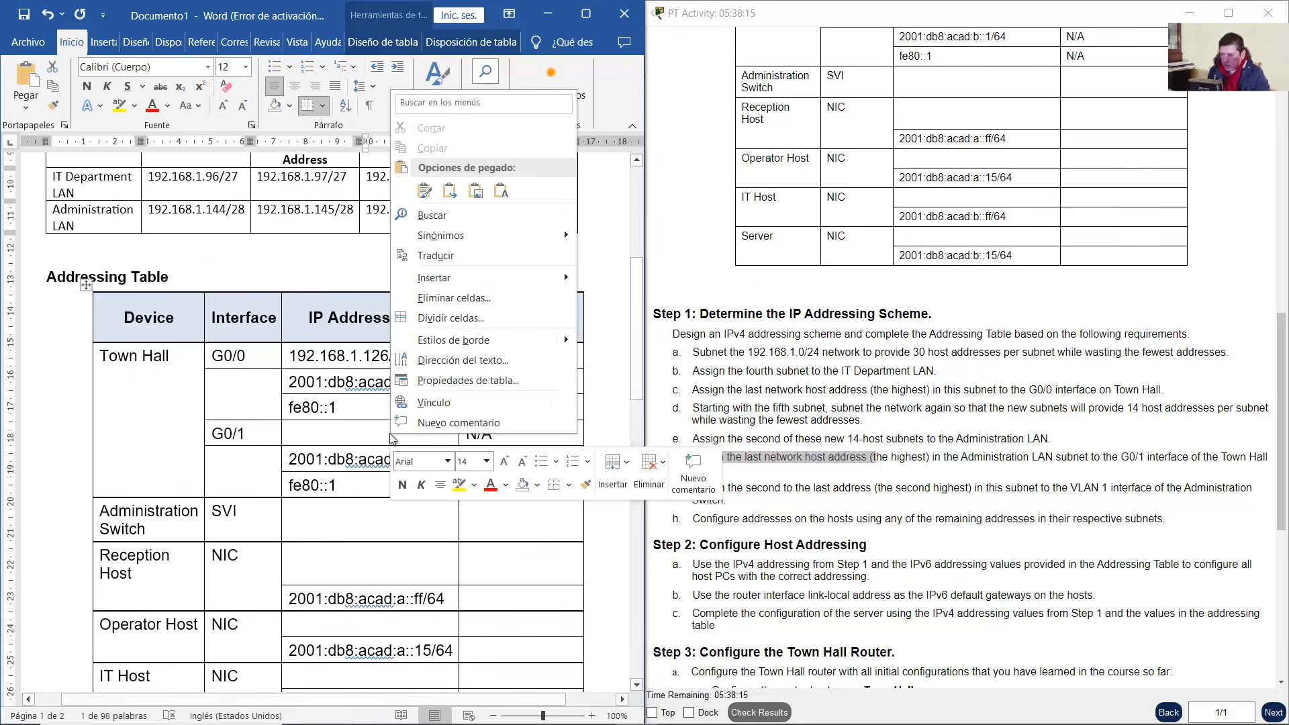
click(510, 207)
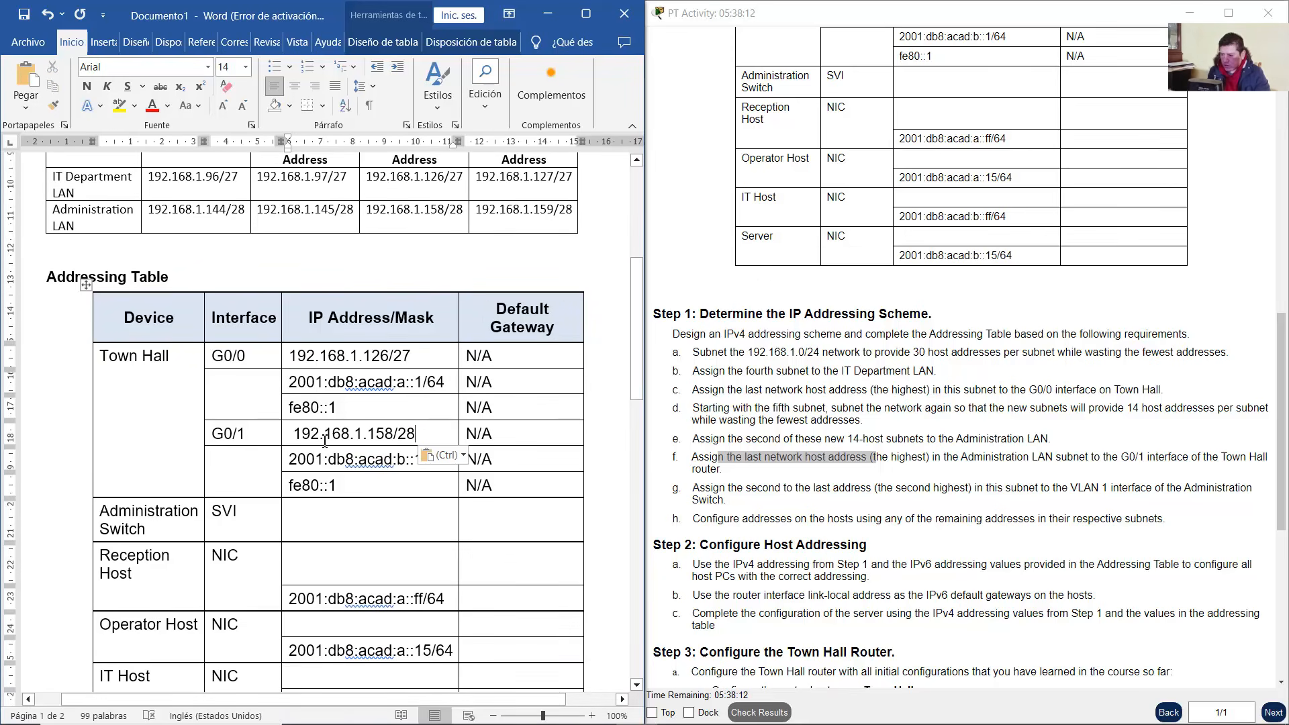
click(296, 434)
key(BackSpace)
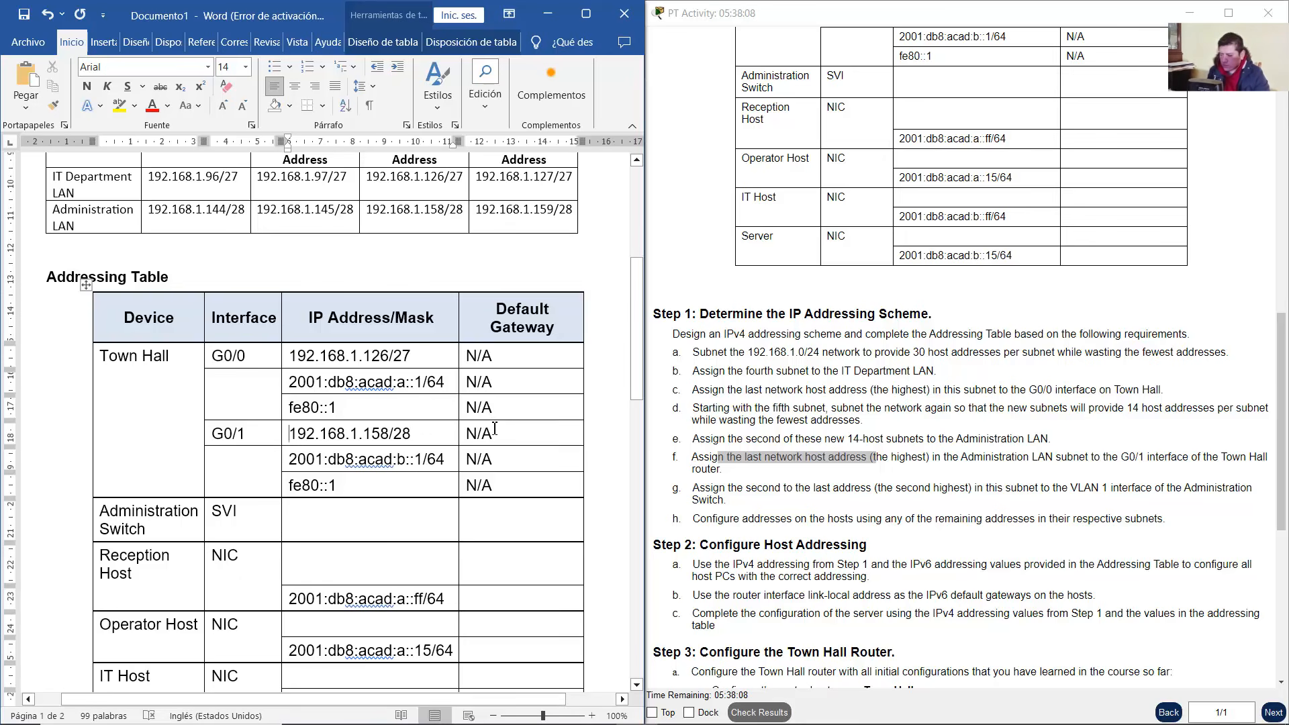
Highlight step g's Administration Switch VLAN 1 rule in the activity instructions
click(706, 493)
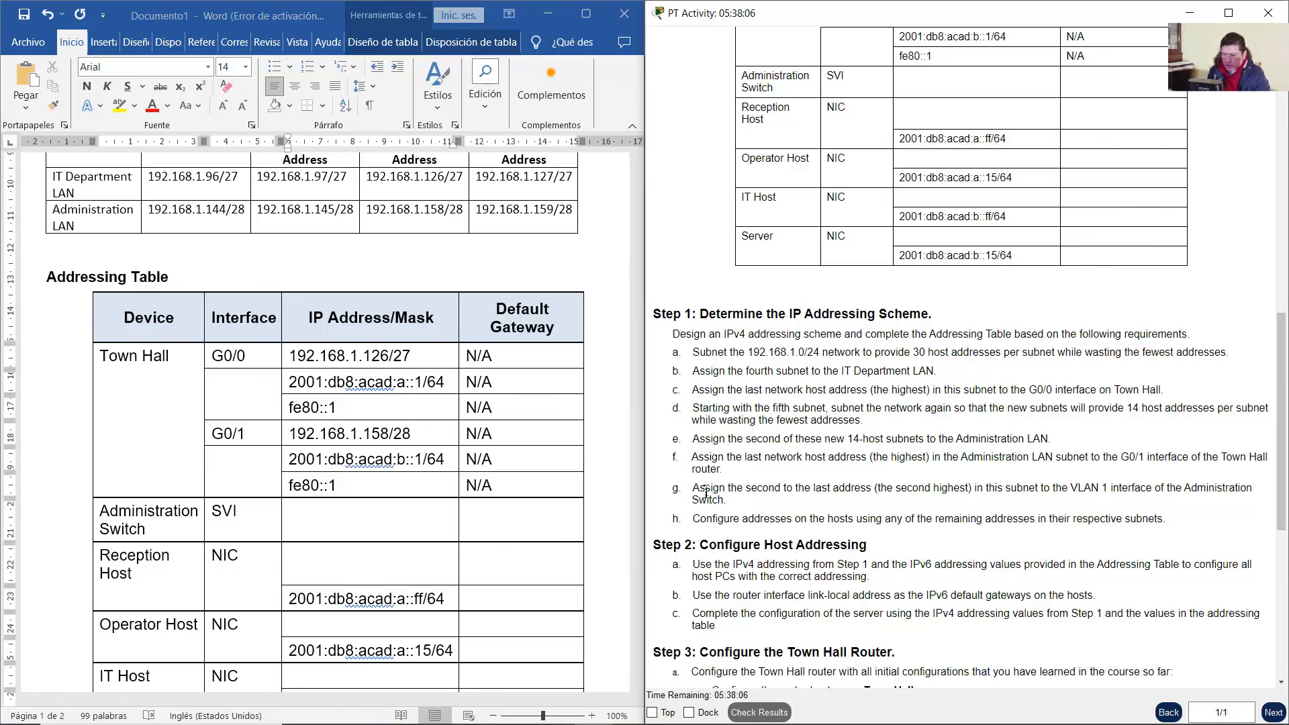
drag(699, 489, 875, 489)
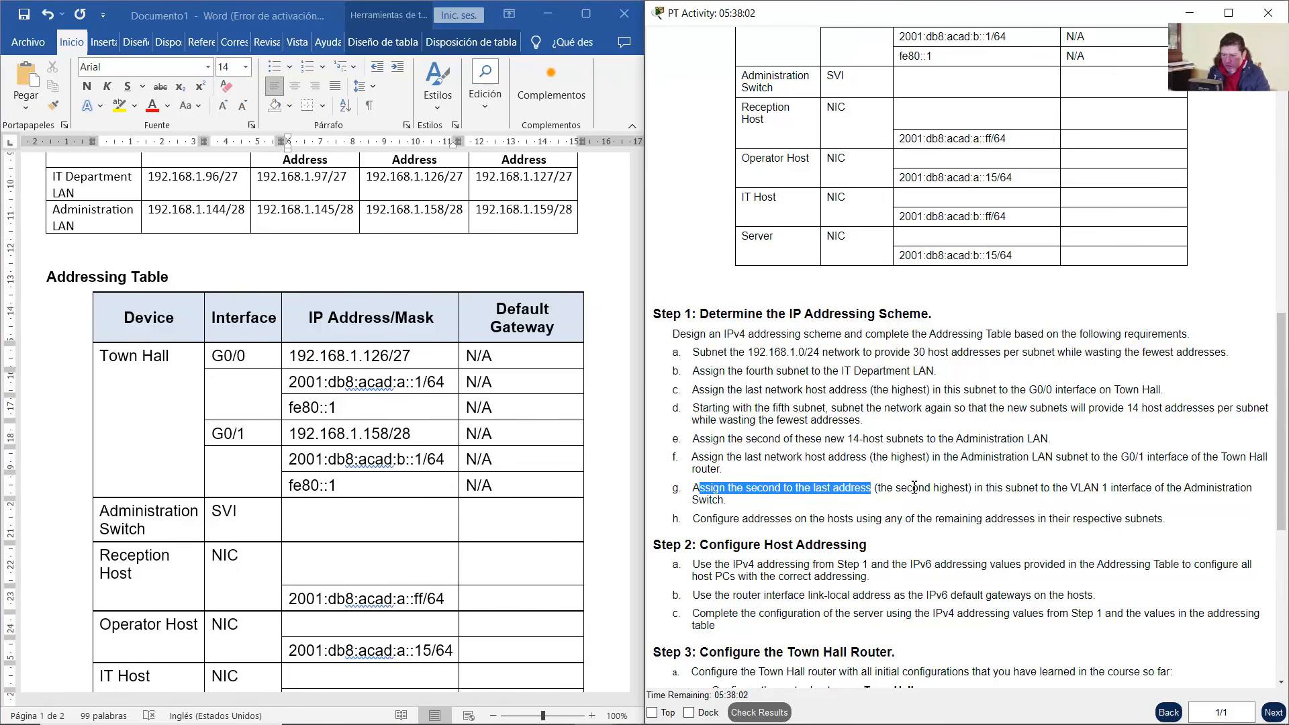
drag(984, 490, 737, 505)
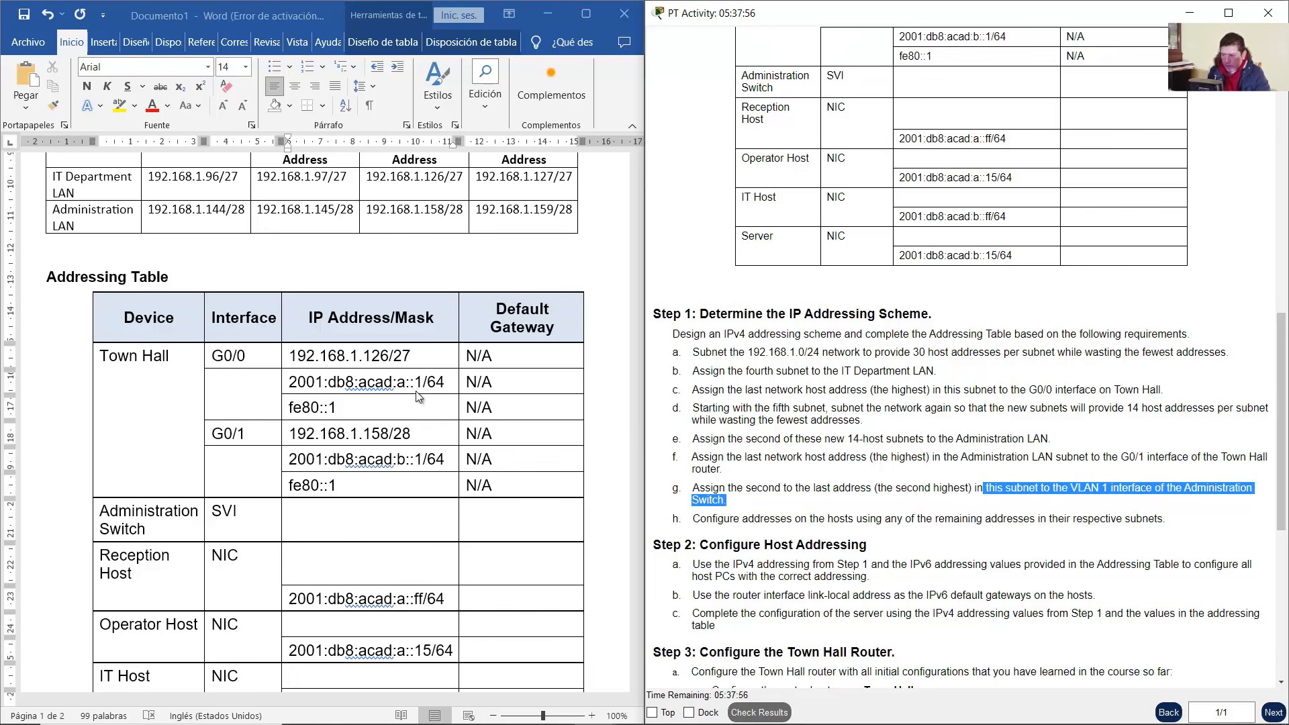
scroll(417, 397, down, 1)
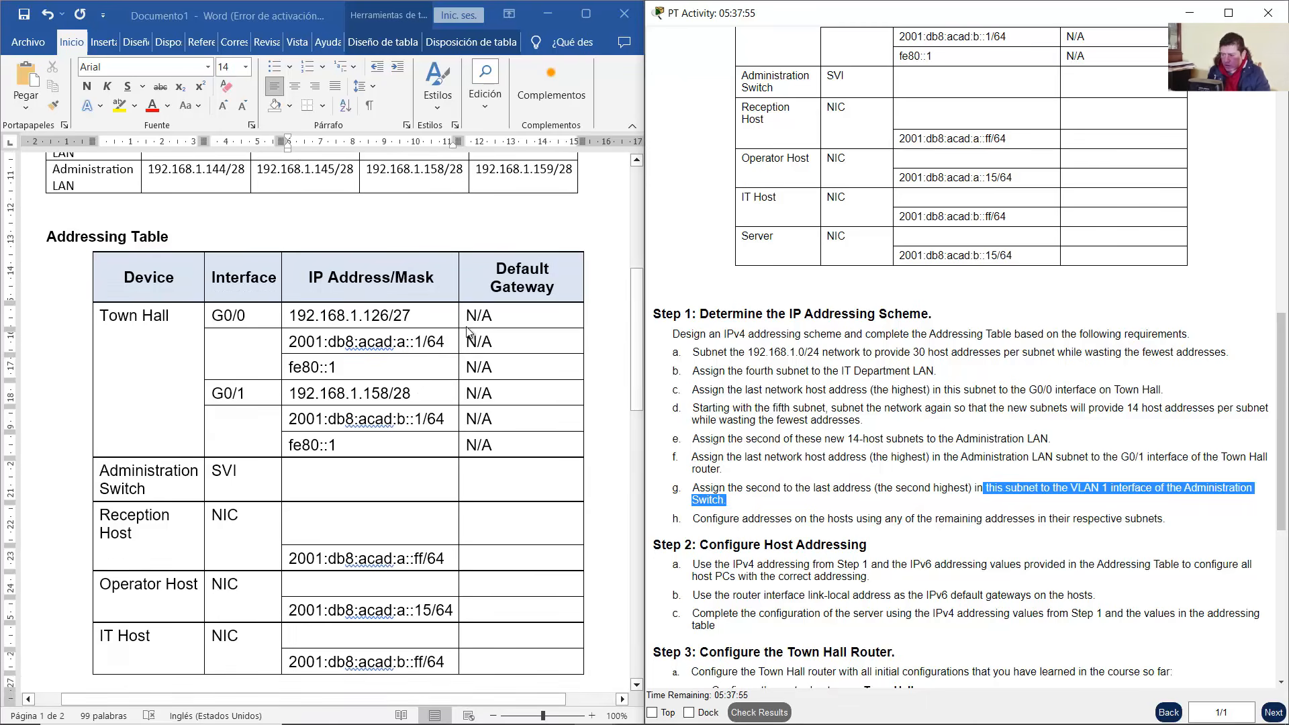
Locate the Administration Switch in the Packet Tracer topology
click(547, 13)
drag(537, 243, 393, 326)
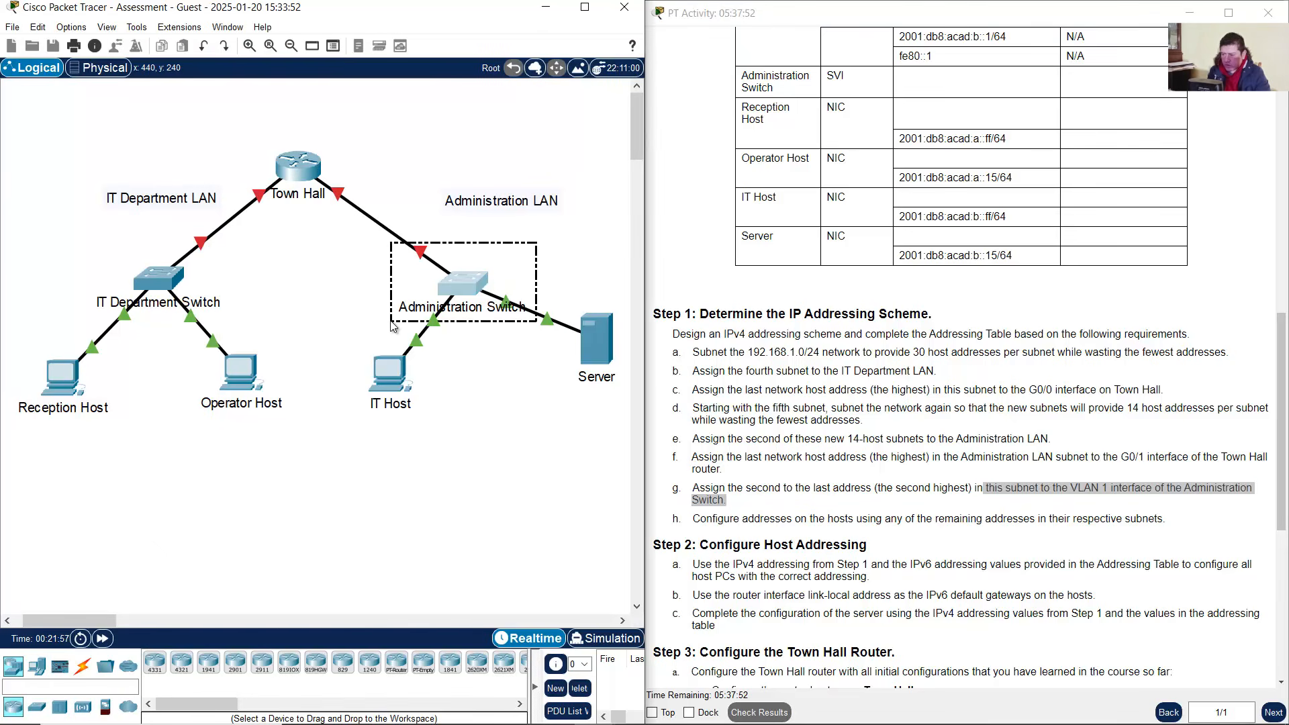
click(488, 259)
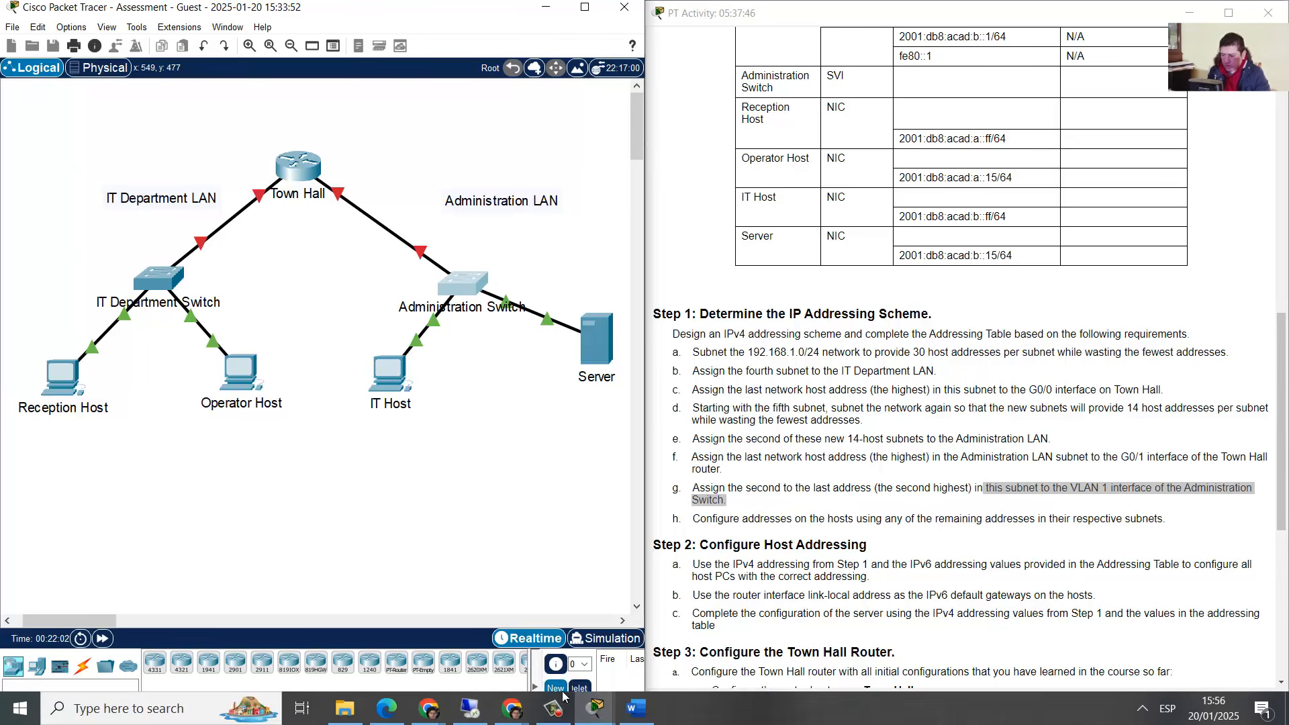
click(633, 718)
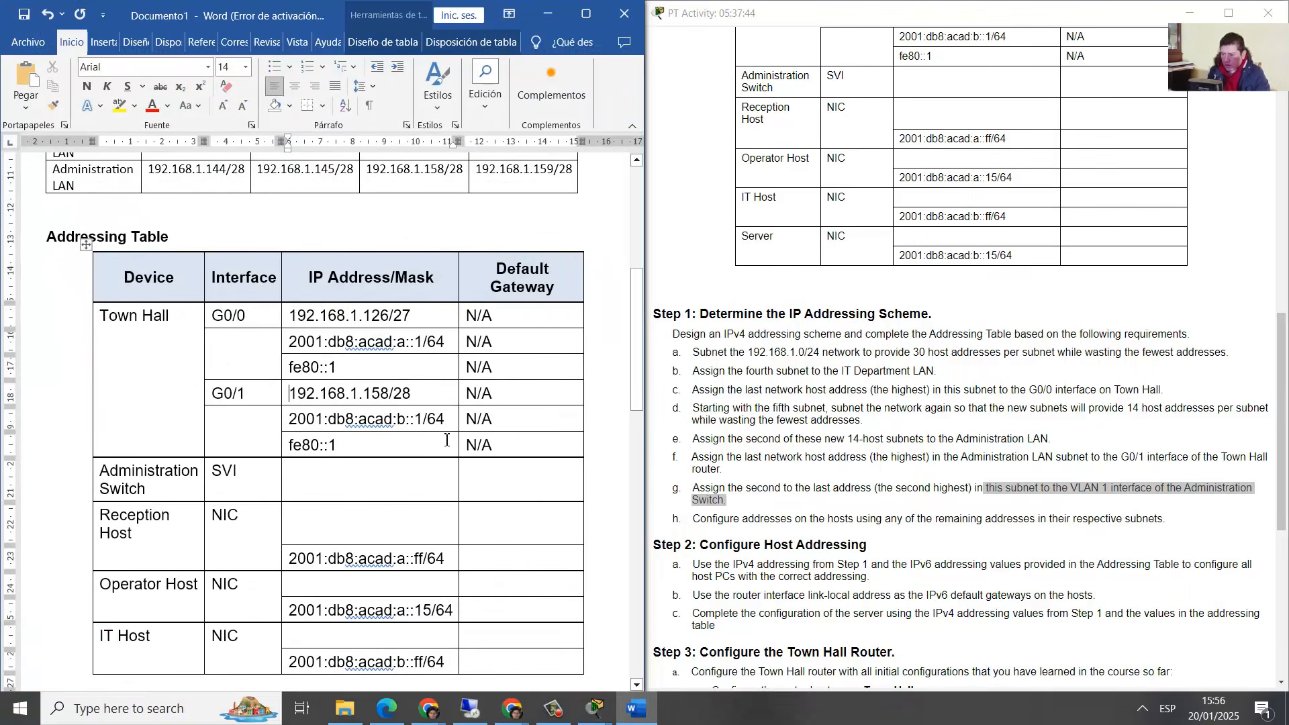
Give the Administration Switch SVI 192.168.1.157/28, derived from the last host 192.168.1.158/28
scroll(466, 298, up, 4)
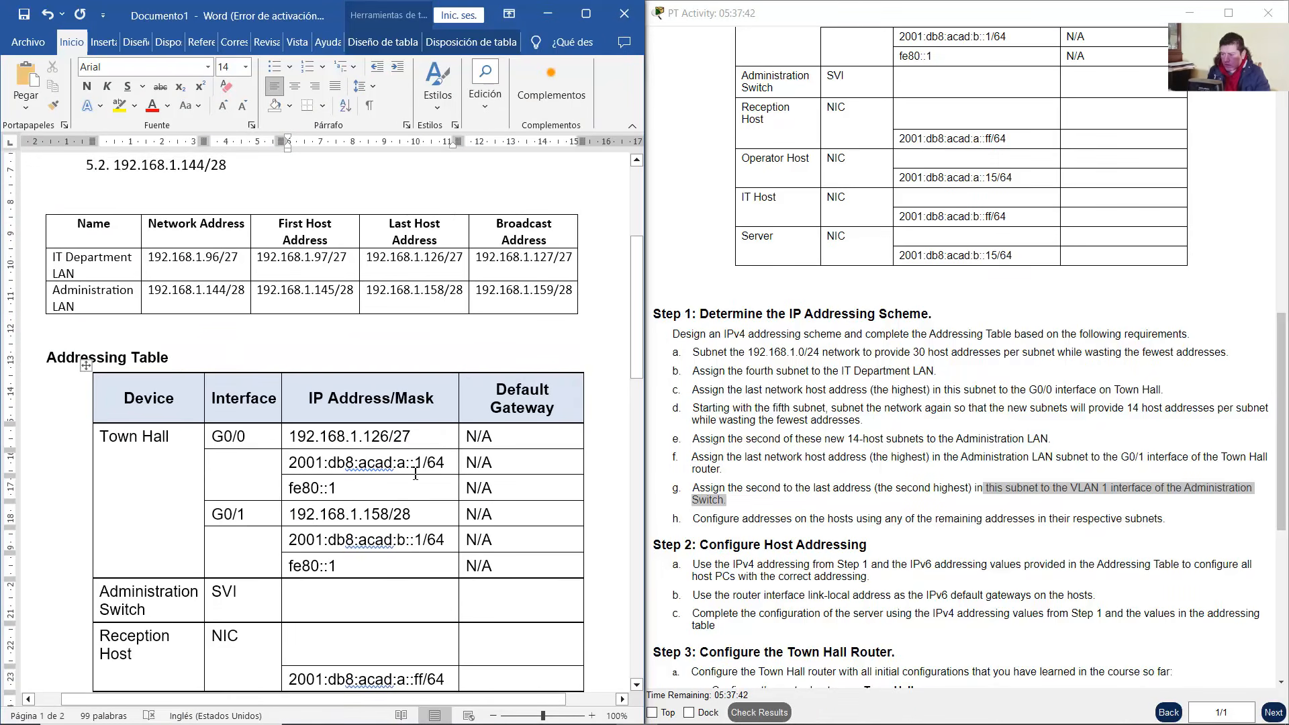
drag(458, 298, 423, 300)
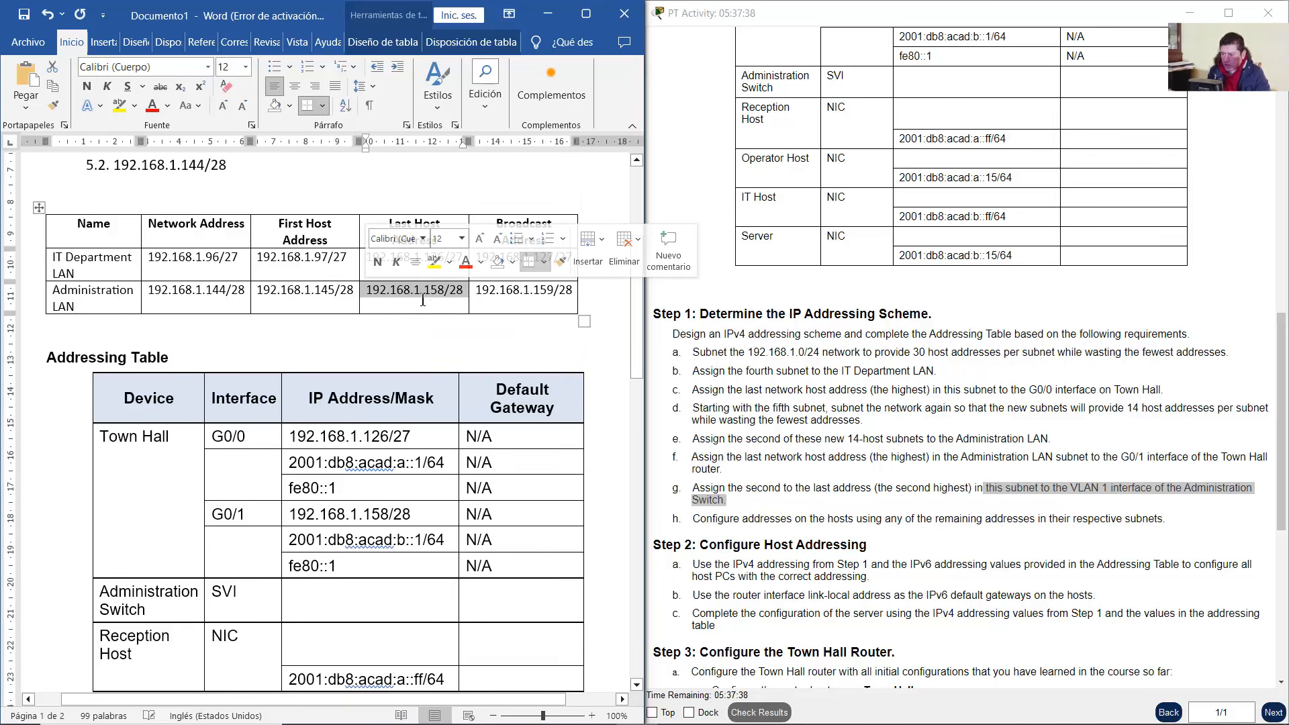
right_click(434, 292)
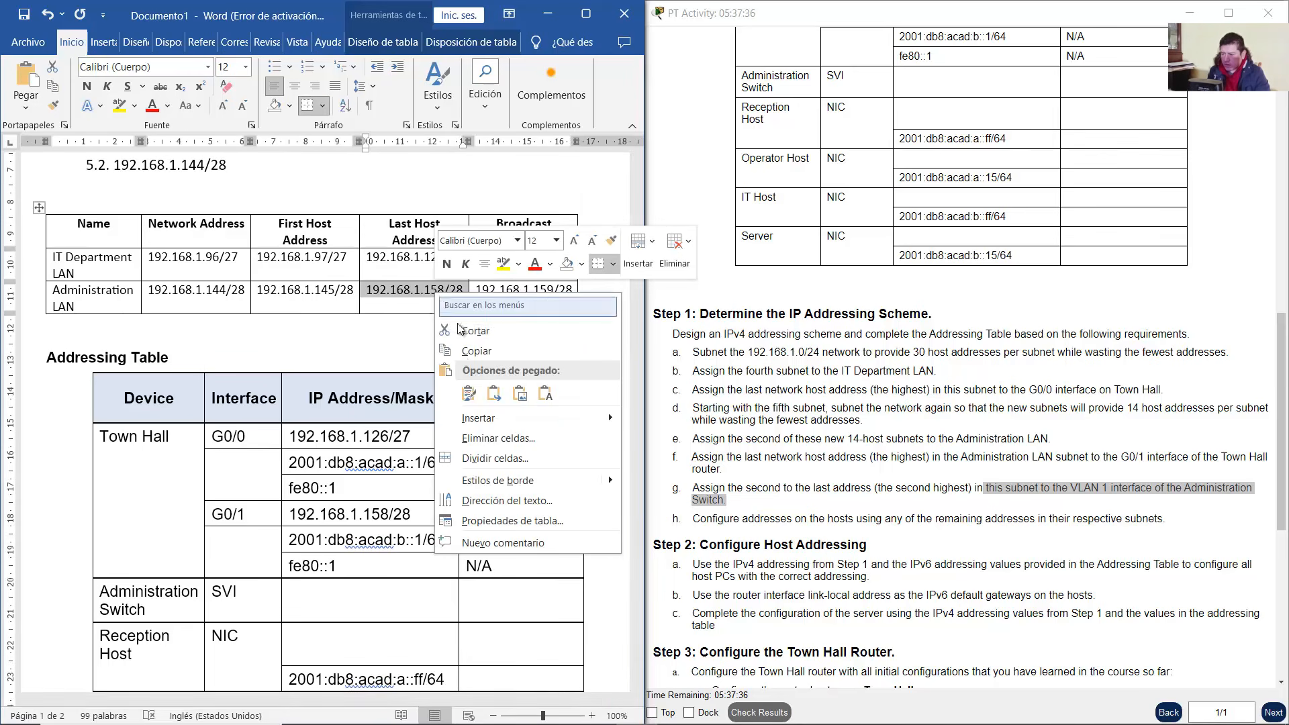
click(462, 352)
scroll(423, 438, down, 3)
scroll(423, 437, down, 3)
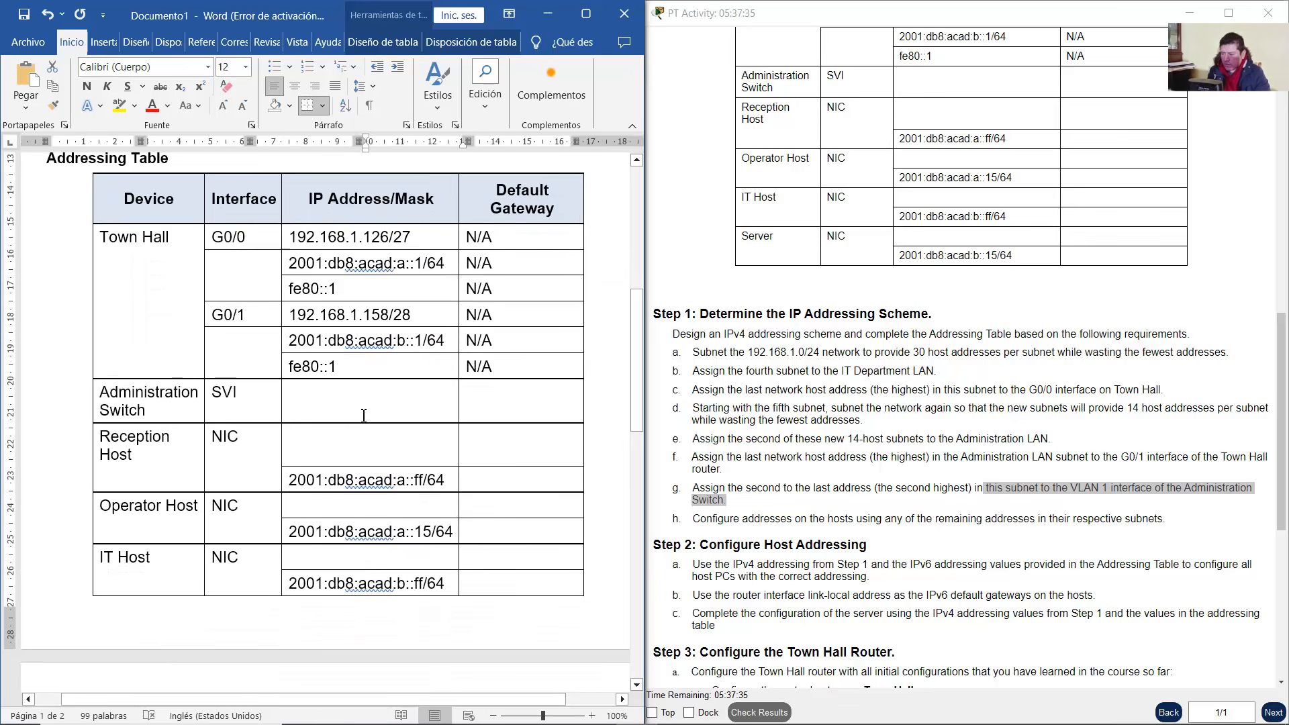
click(329, 398)
right_click(318, 399)
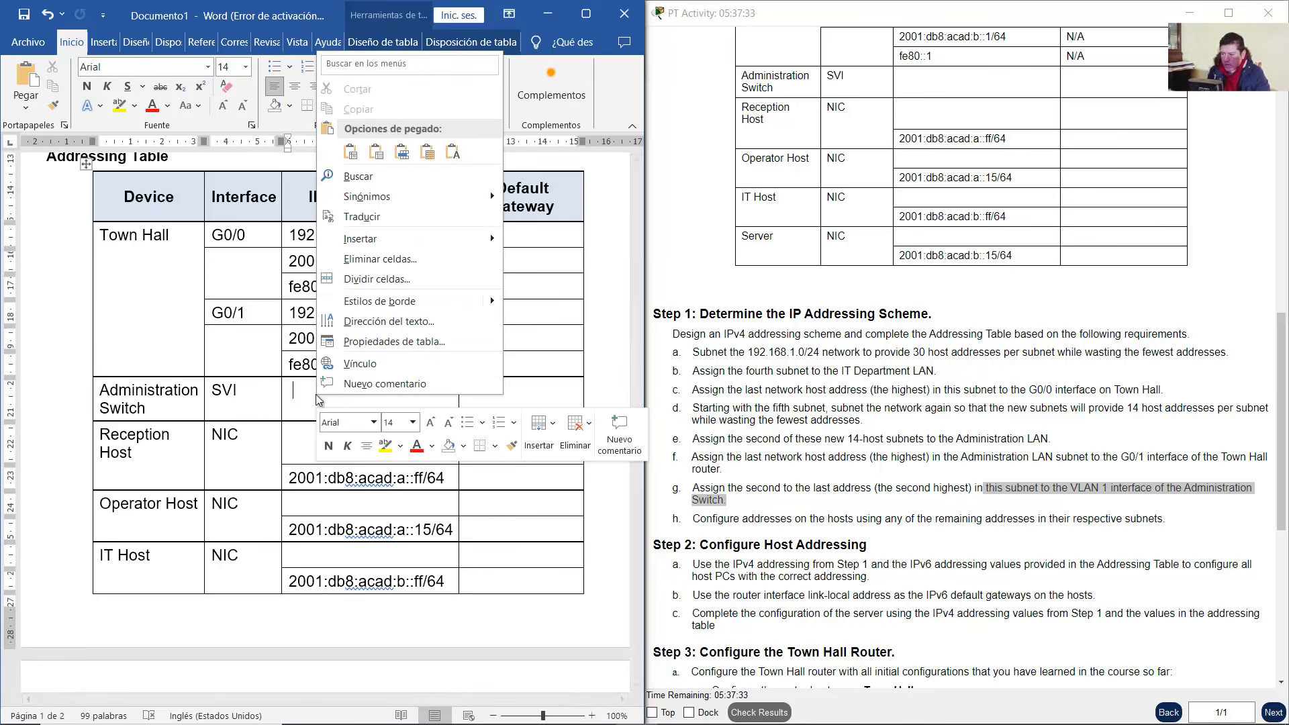
click(453, 152)
drag(394, 390, 386, 389)
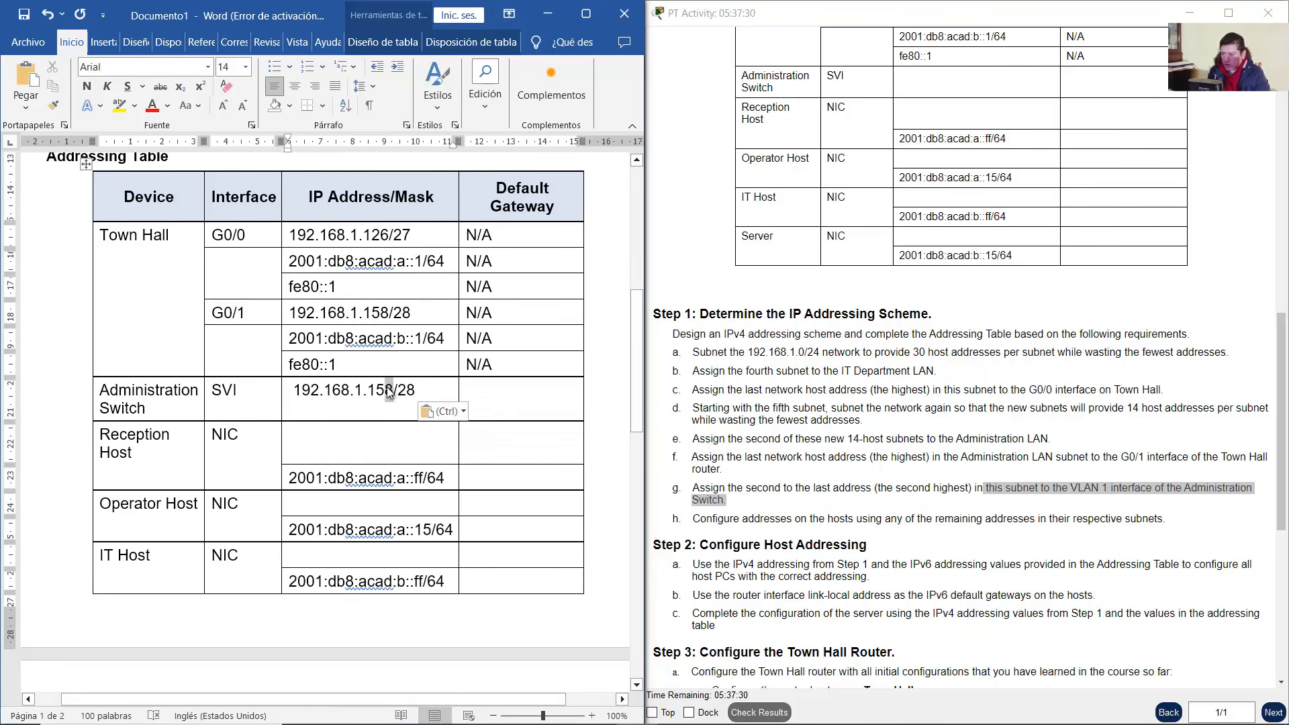
text(7)
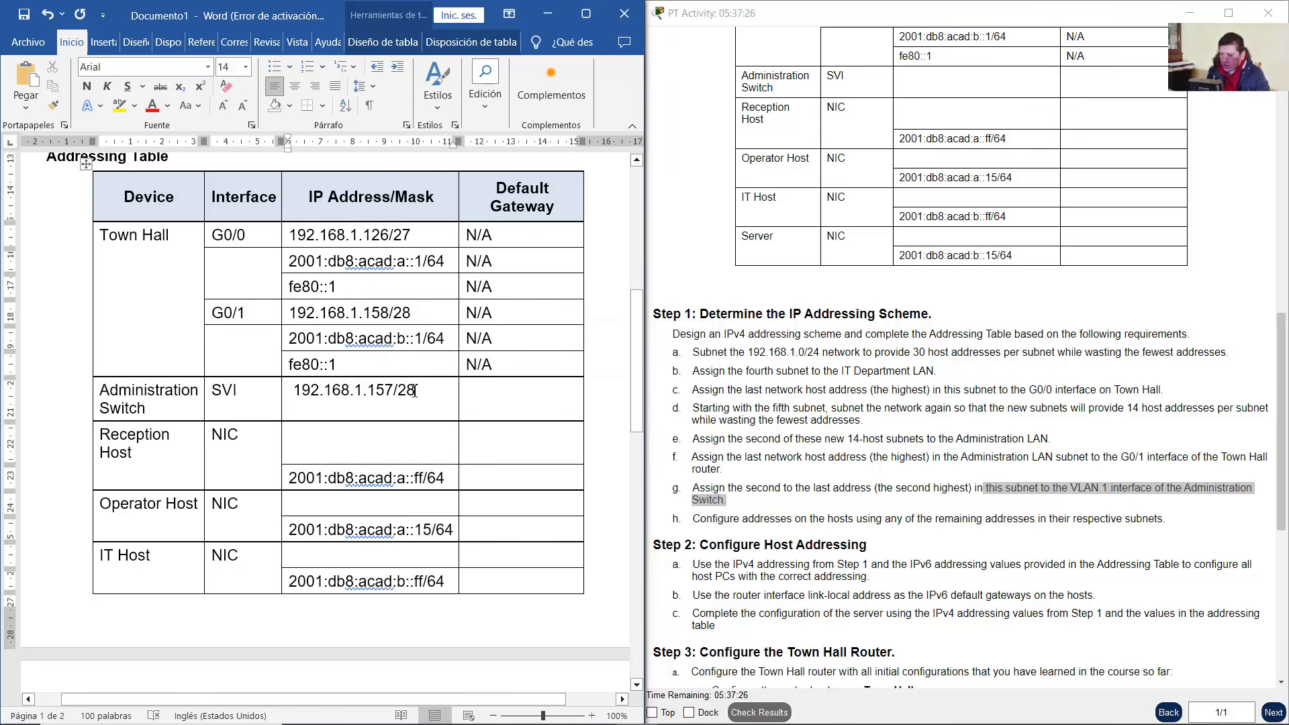
drag(415, 390, 395, 393)
click(430, 405)
click(483, 400)
mouse_move(599, 720)
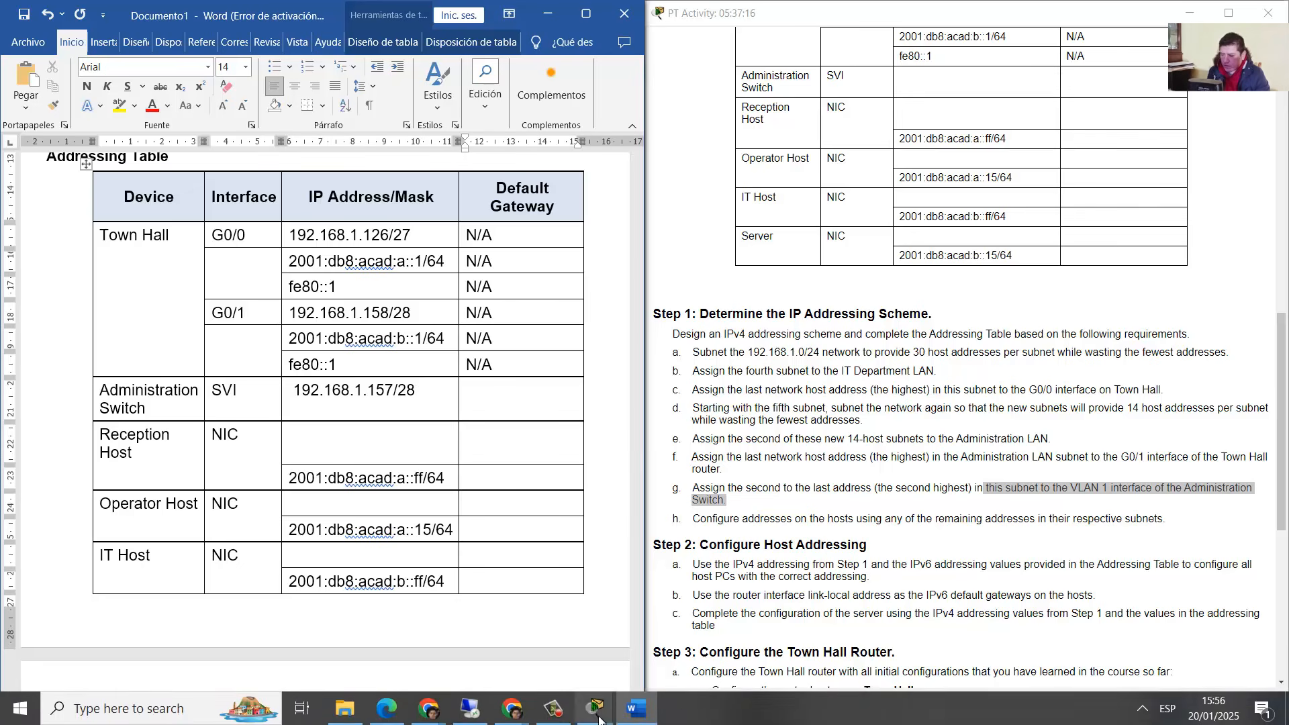
click(544, 632)
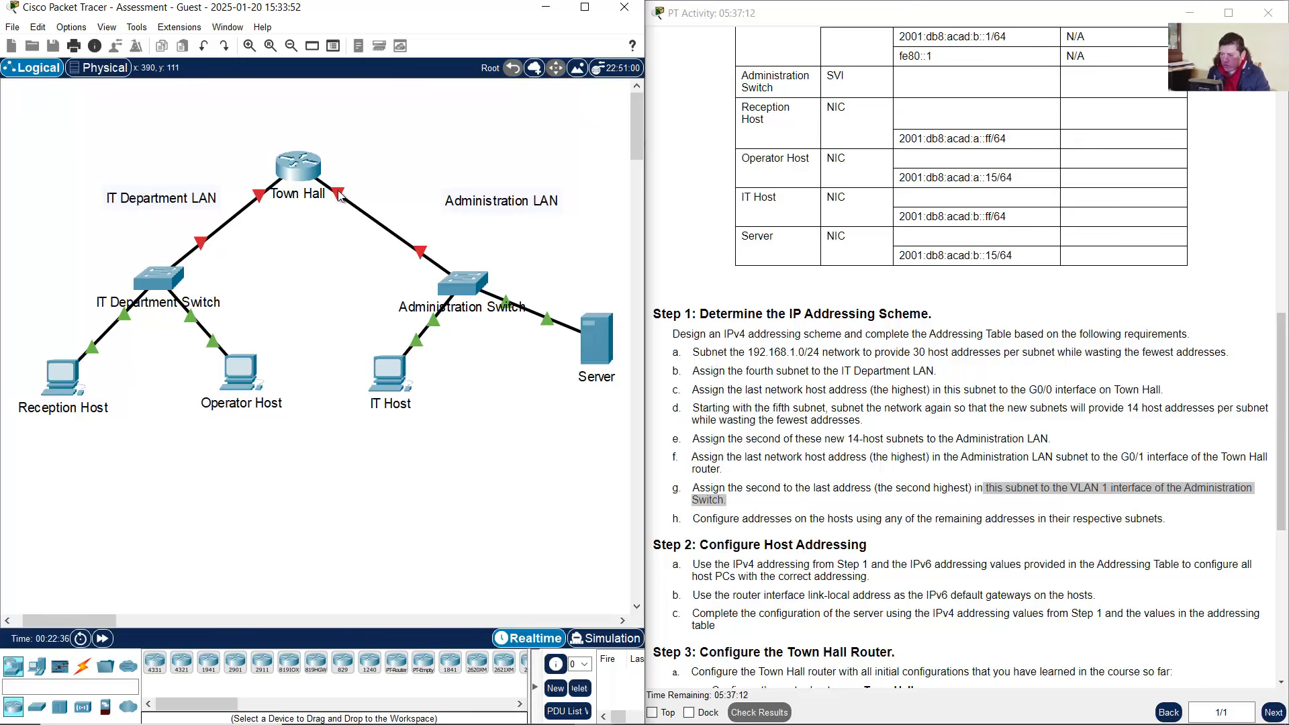
mouse_move(340, 195)
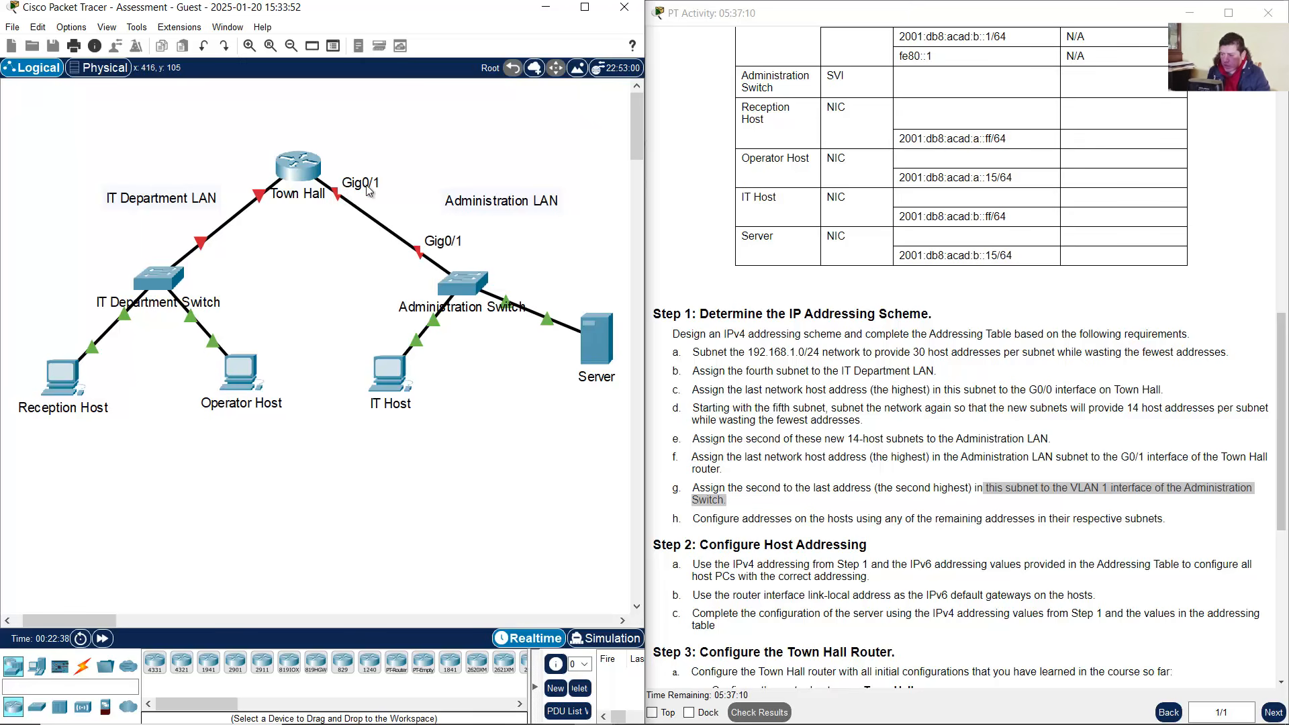
click(638, 712)
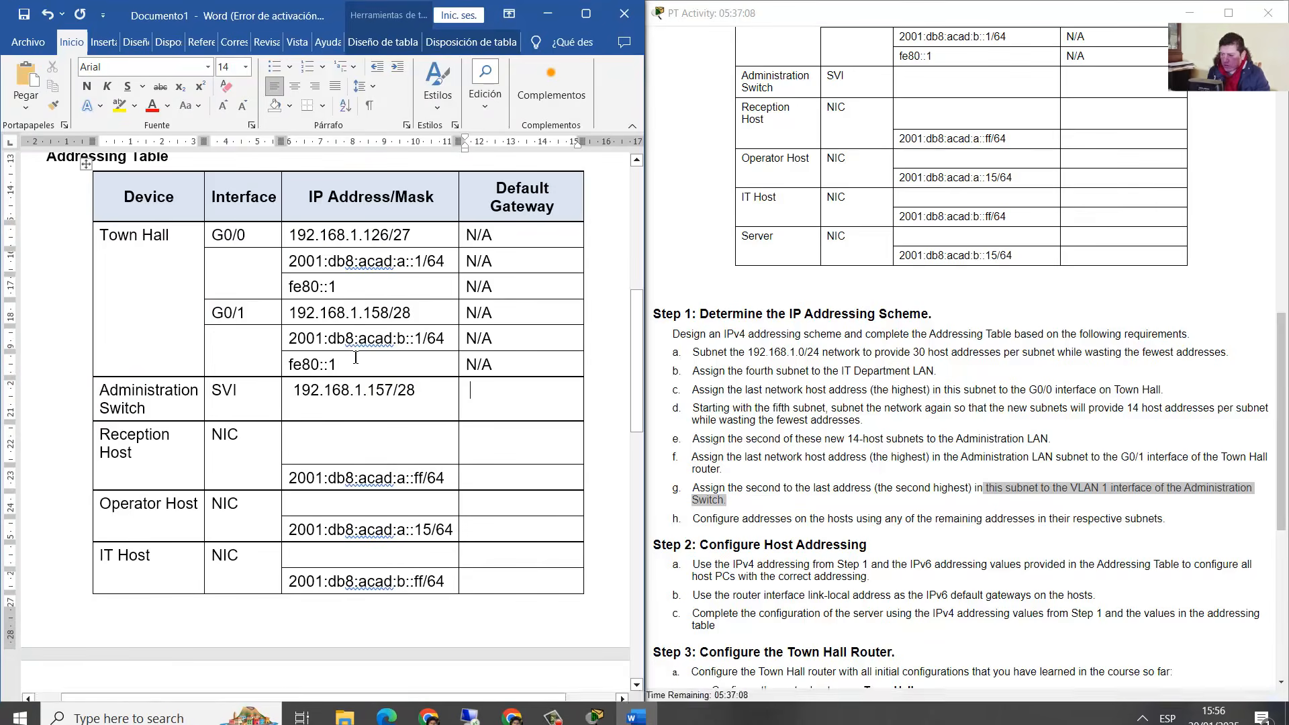
Set the Administration Switch default gateway to 192.168.1.158, copied from Town Hall G0/1
double_click(353, 313)
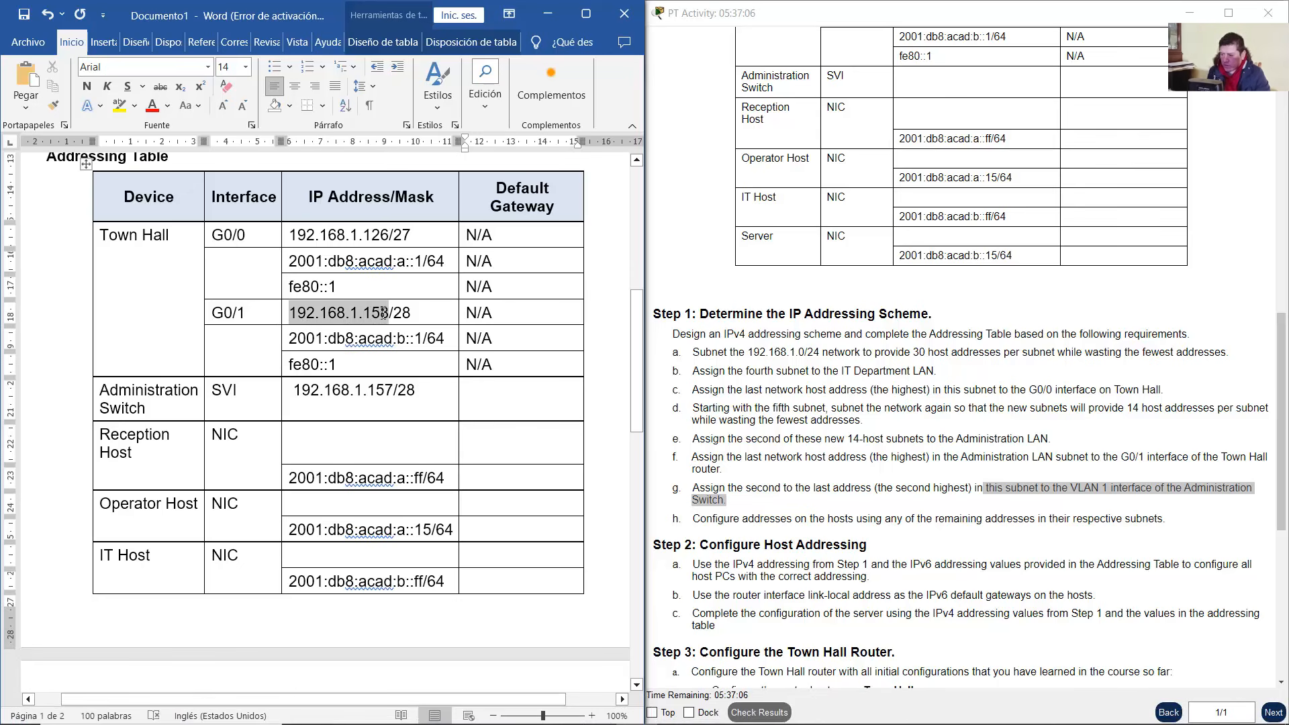
right_click(381, 312)
click(437, 373)
right_click(497, 409)
click(601, 171)
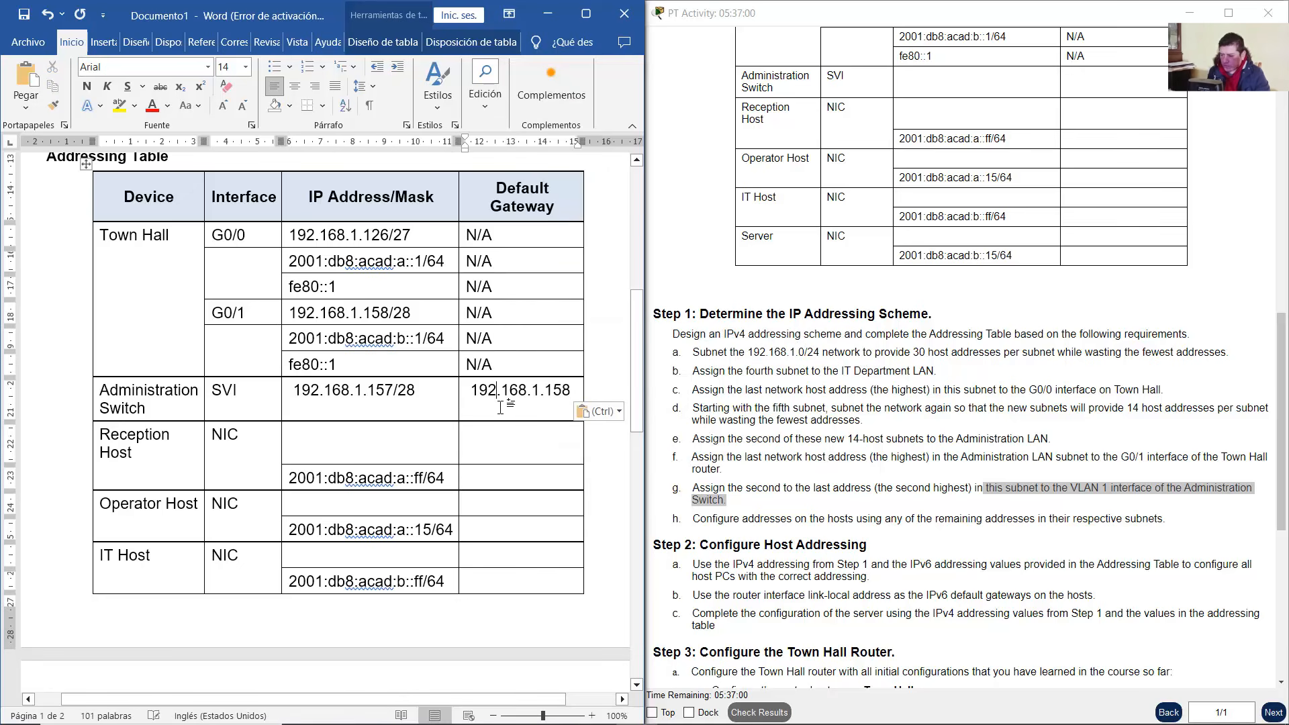
Read step h on host addressing, then bring the Packet Tracer topology forward
click(990, 464)
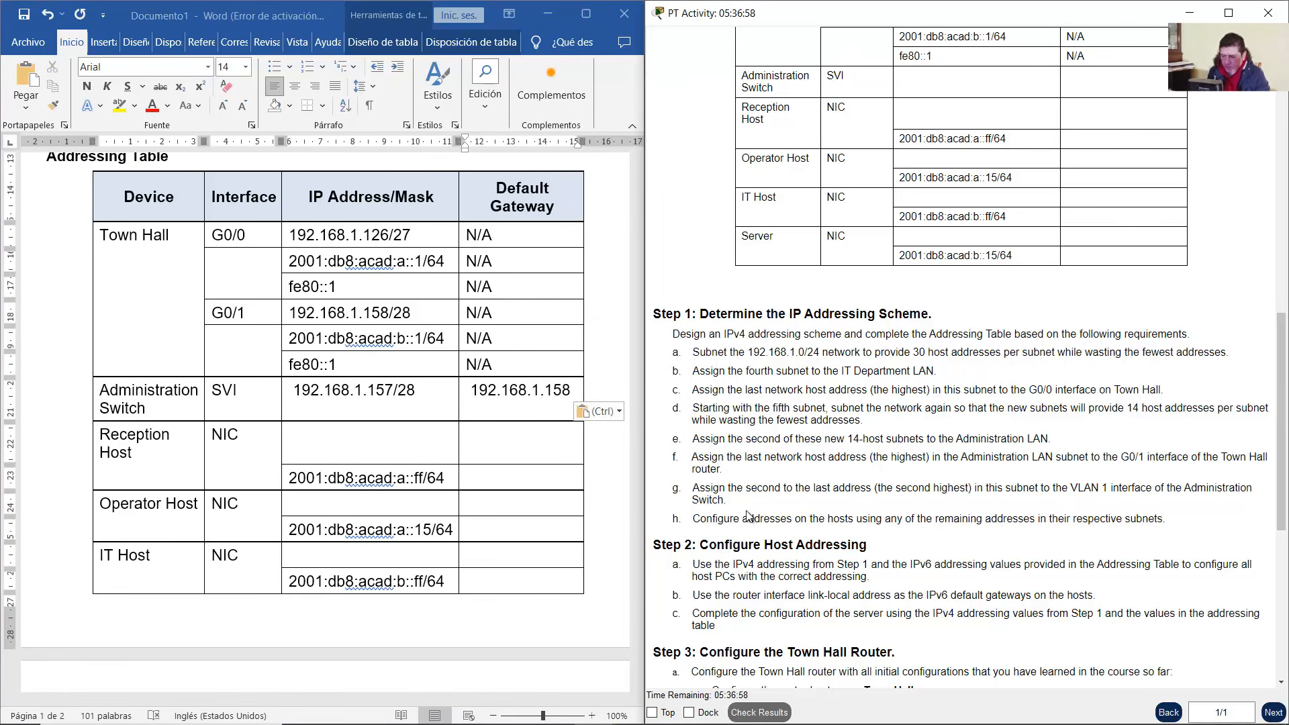
drag(723, 522, 1168, 518)
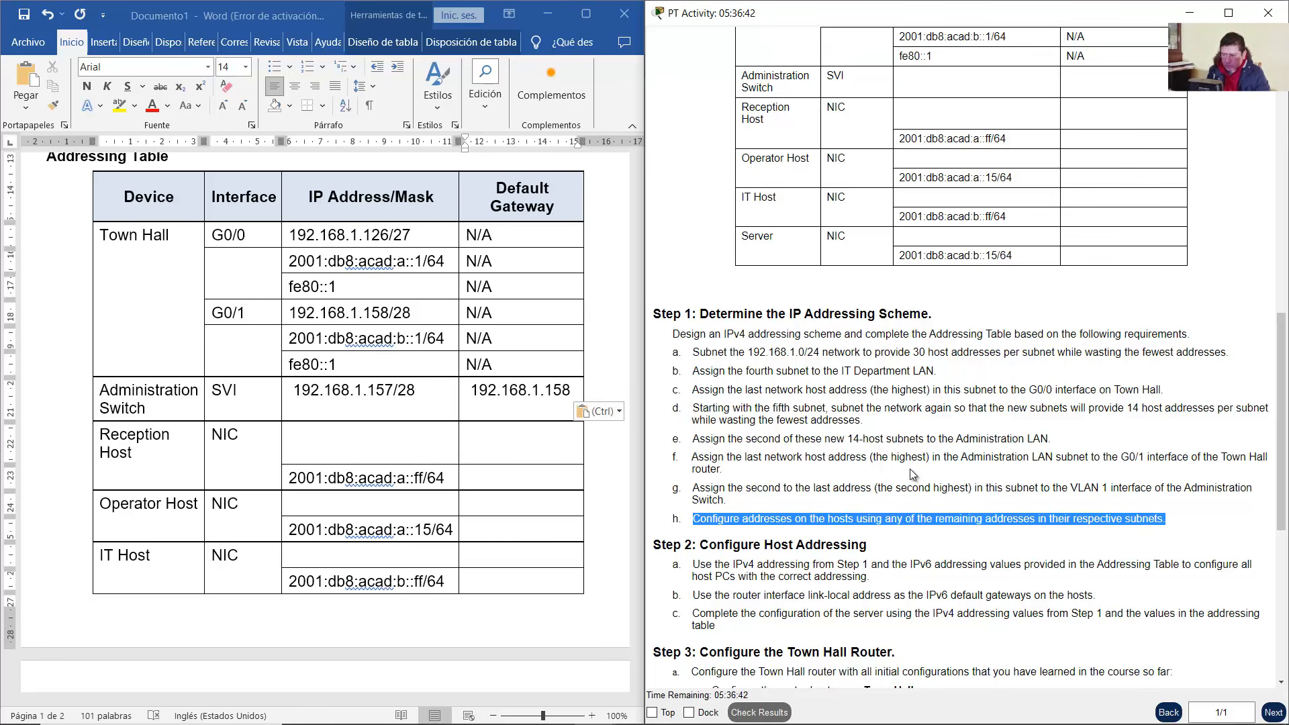
key(alt+Tab)
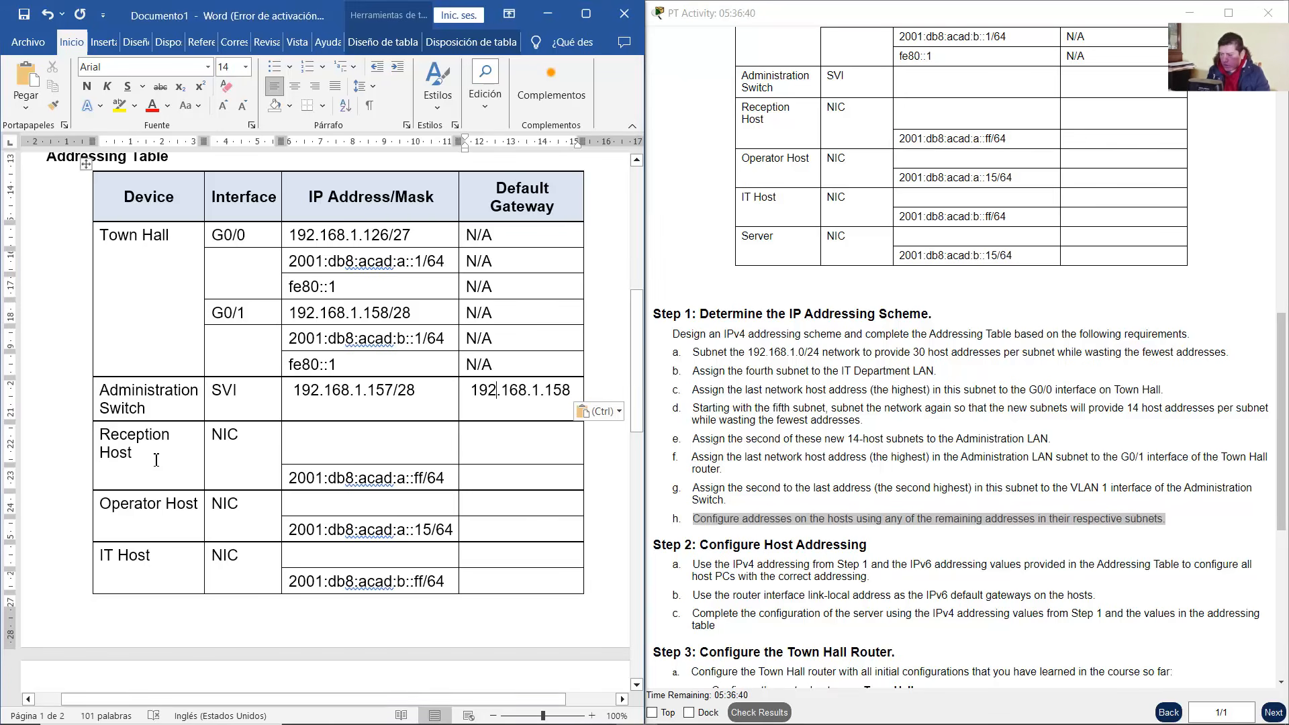
triple_click(124, 450)
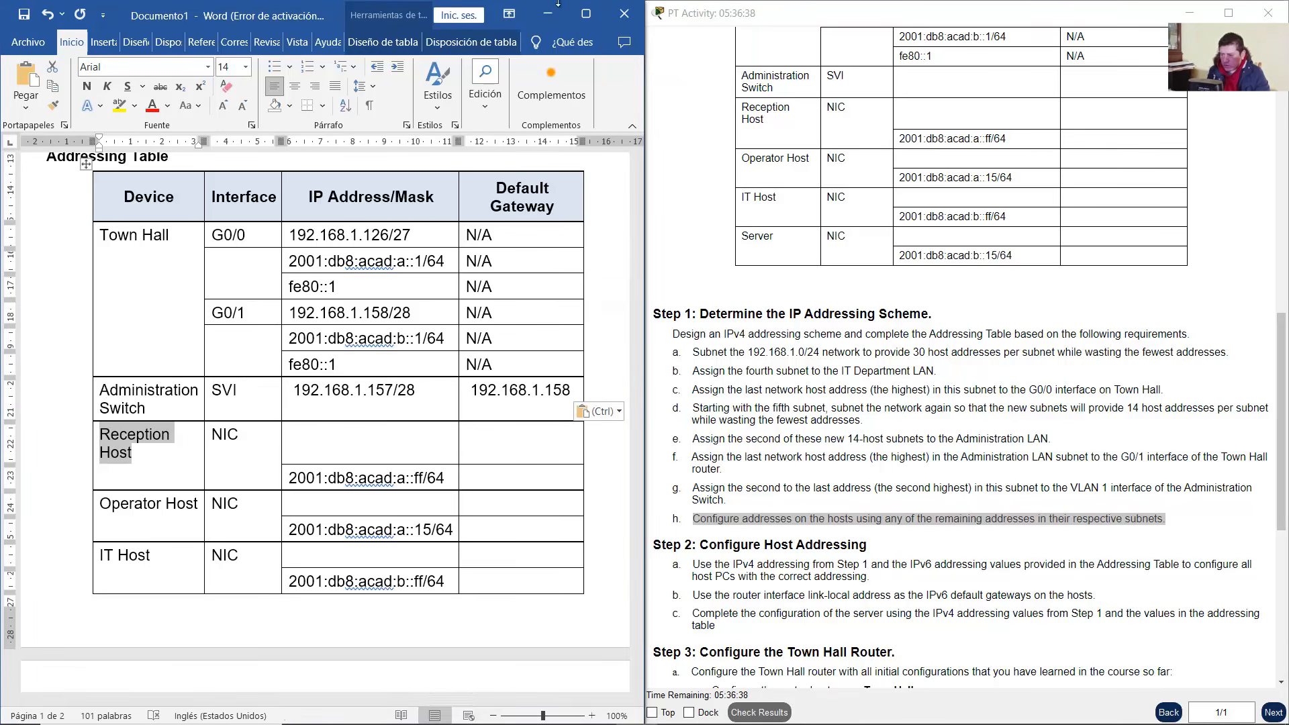
click(537, 18)
click(272, 326)
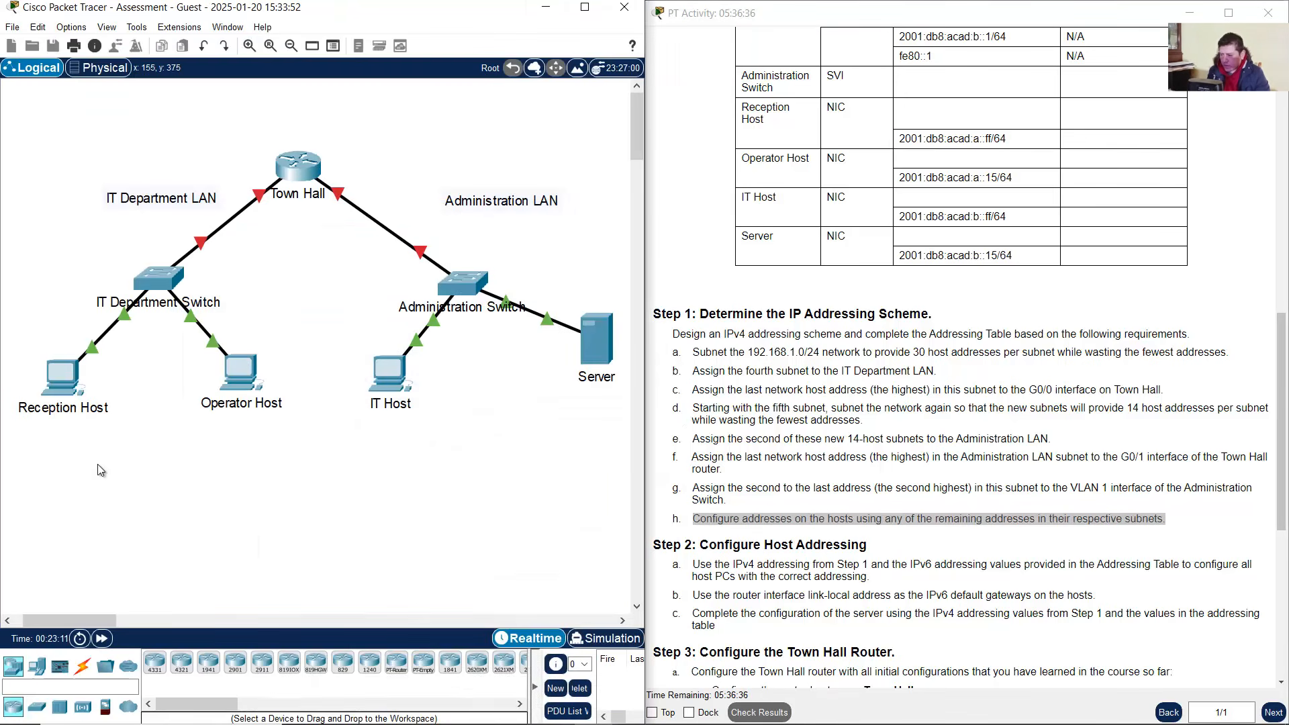
drag(95, 474, 30, 346)
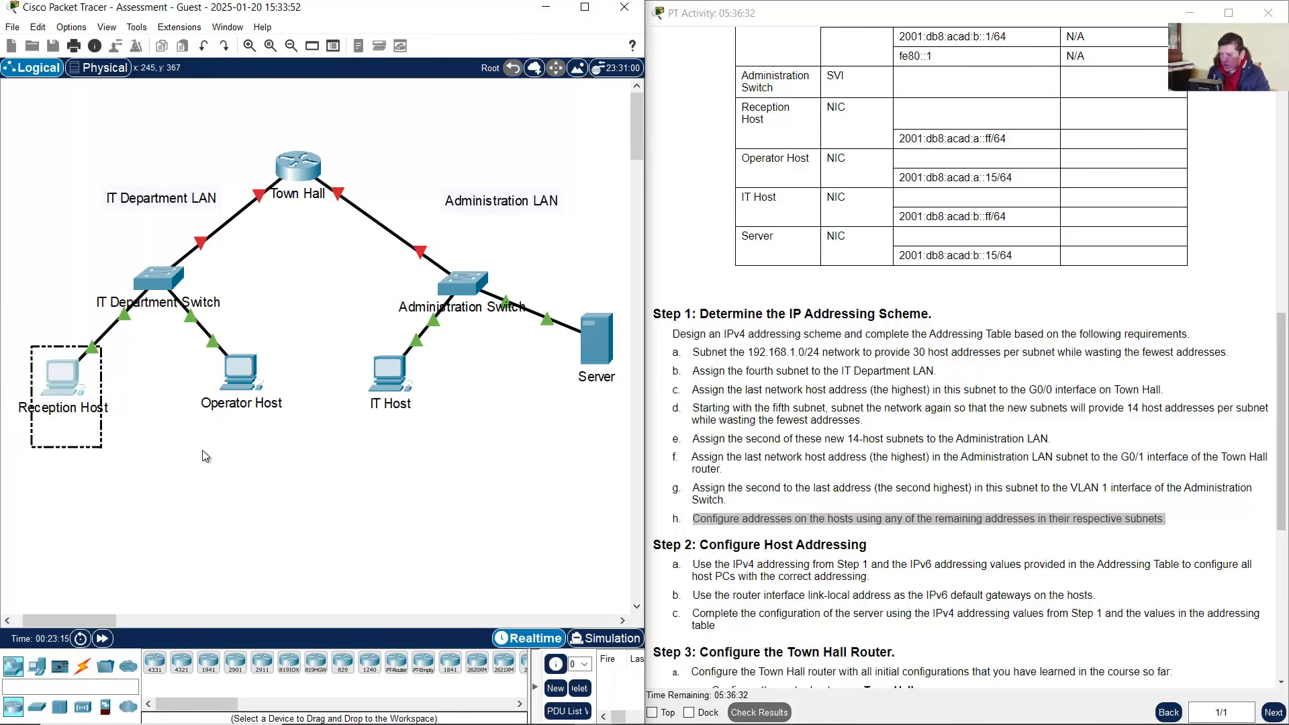
click(263, 446)
drag(263, 446, 59, 366)
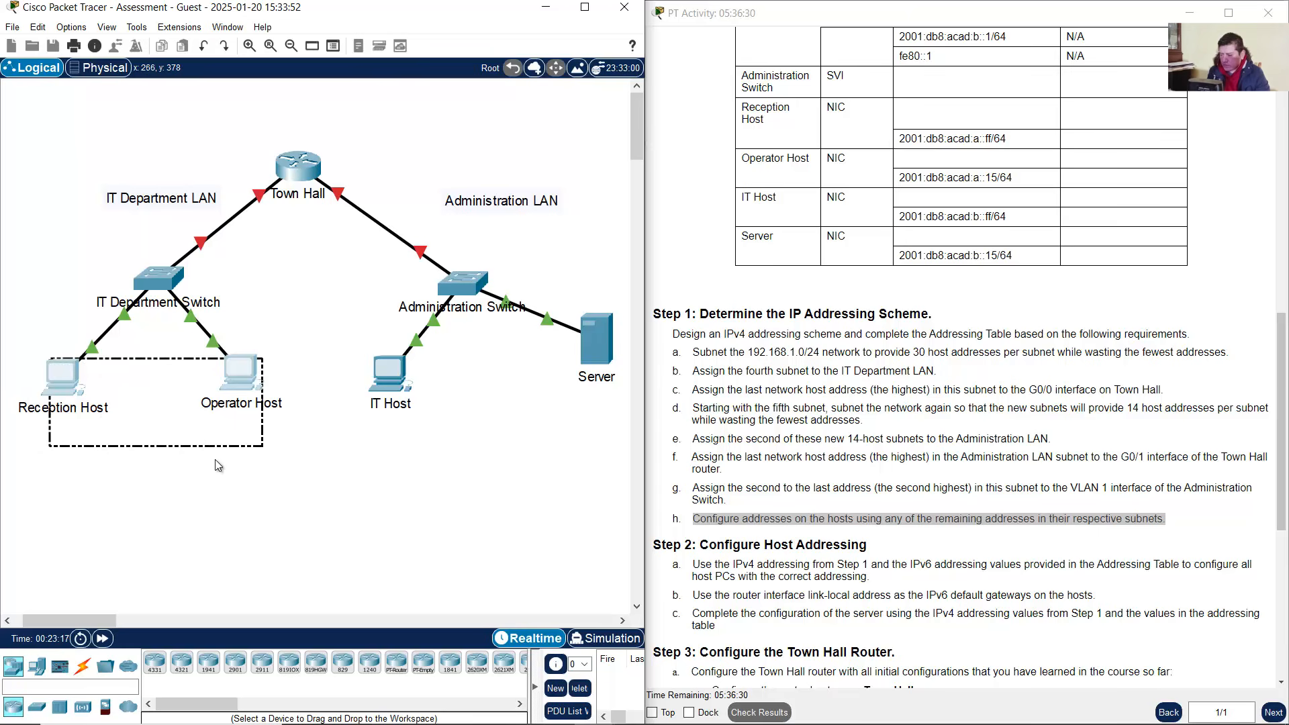
drag(255, 450, 40, 363)
drag(41, 116, 259, 450)
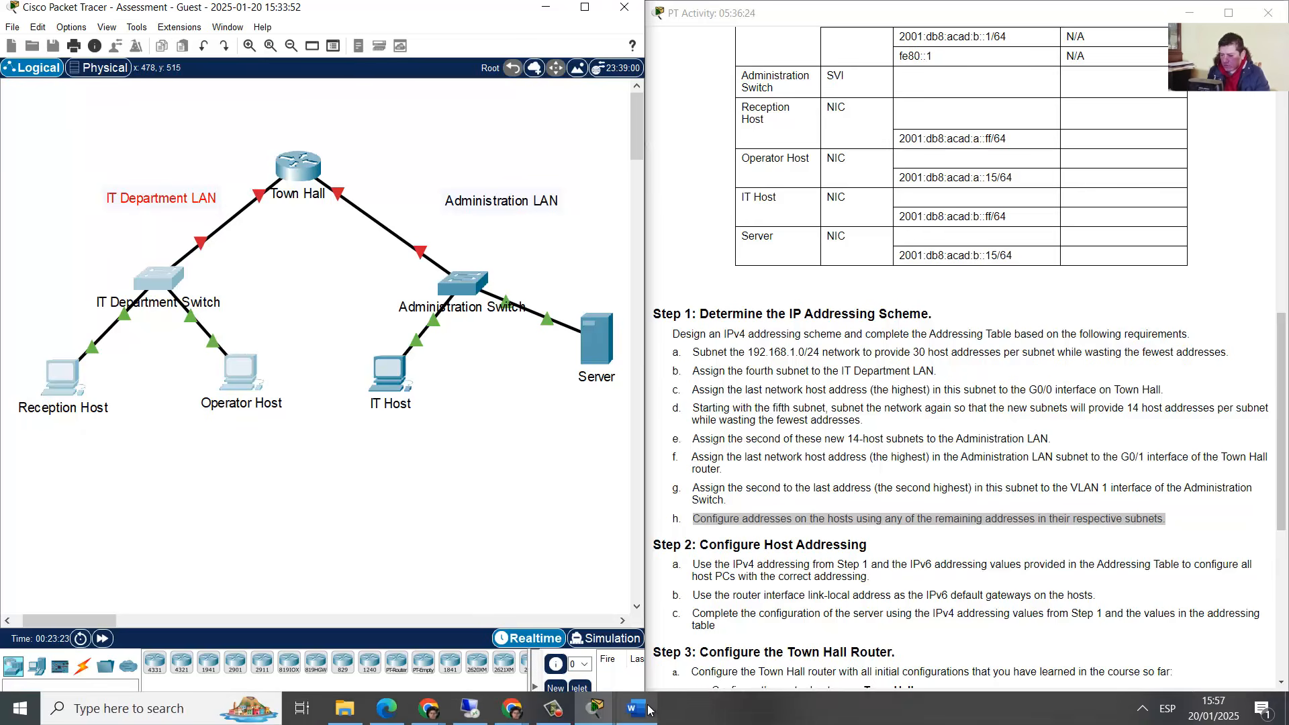
Locate the IT Department LAN row in the subnet table
click(637, 709)
scroll(129, 237, up, 4)
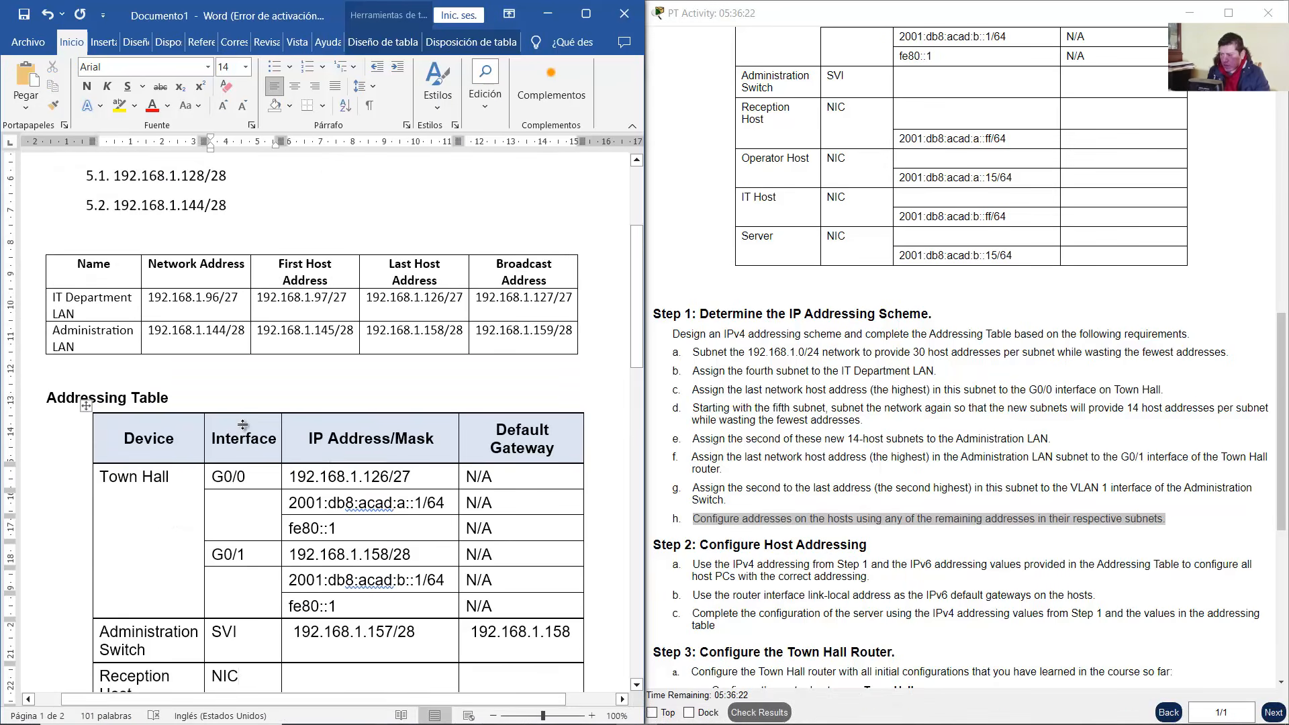
drag(78, 232, 53, 219)
click(39, 233)
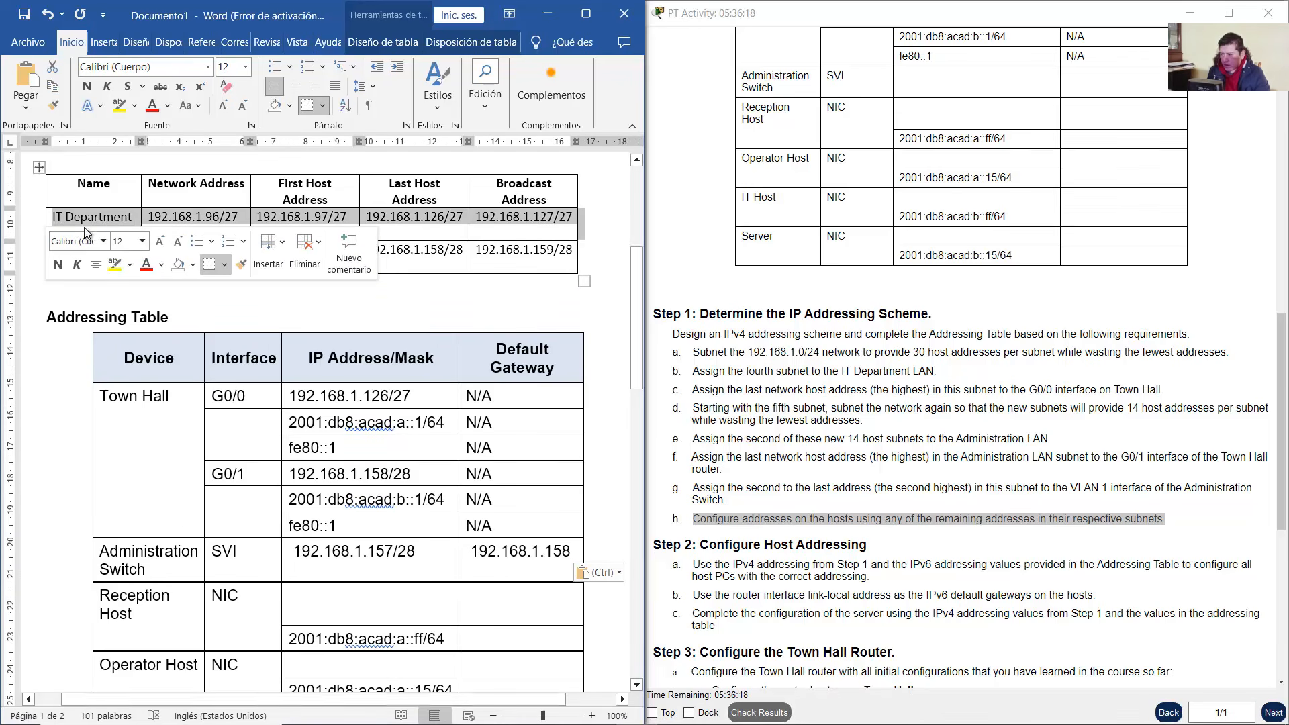
click(178, 332)
click(166, 247)
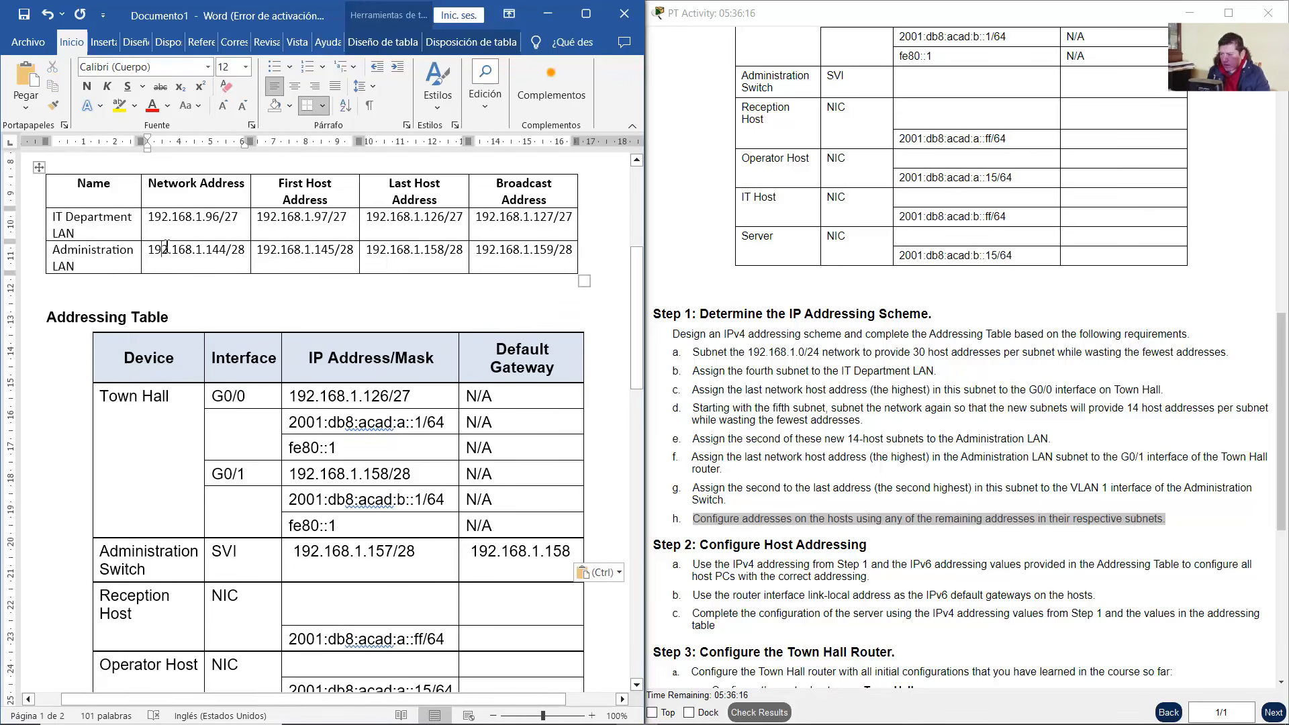
click(74, 233)
drag(53, 225, 52, 219)
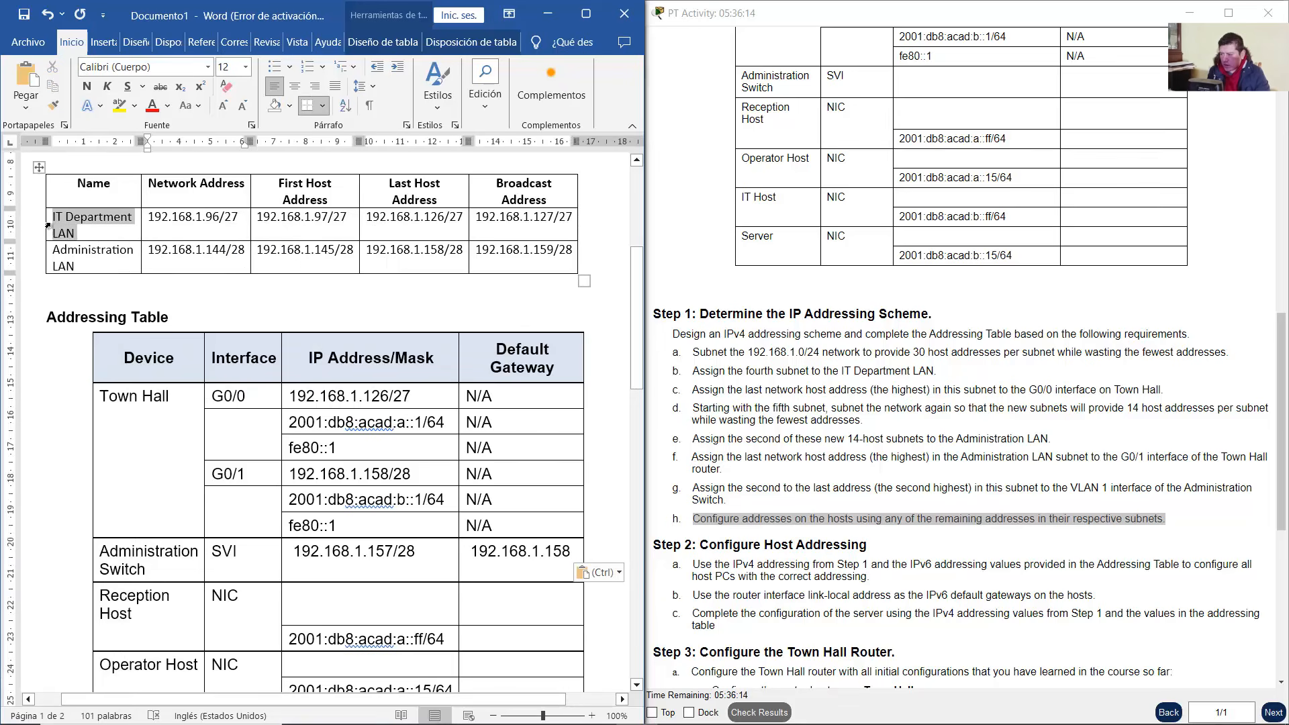
click(239, 222)
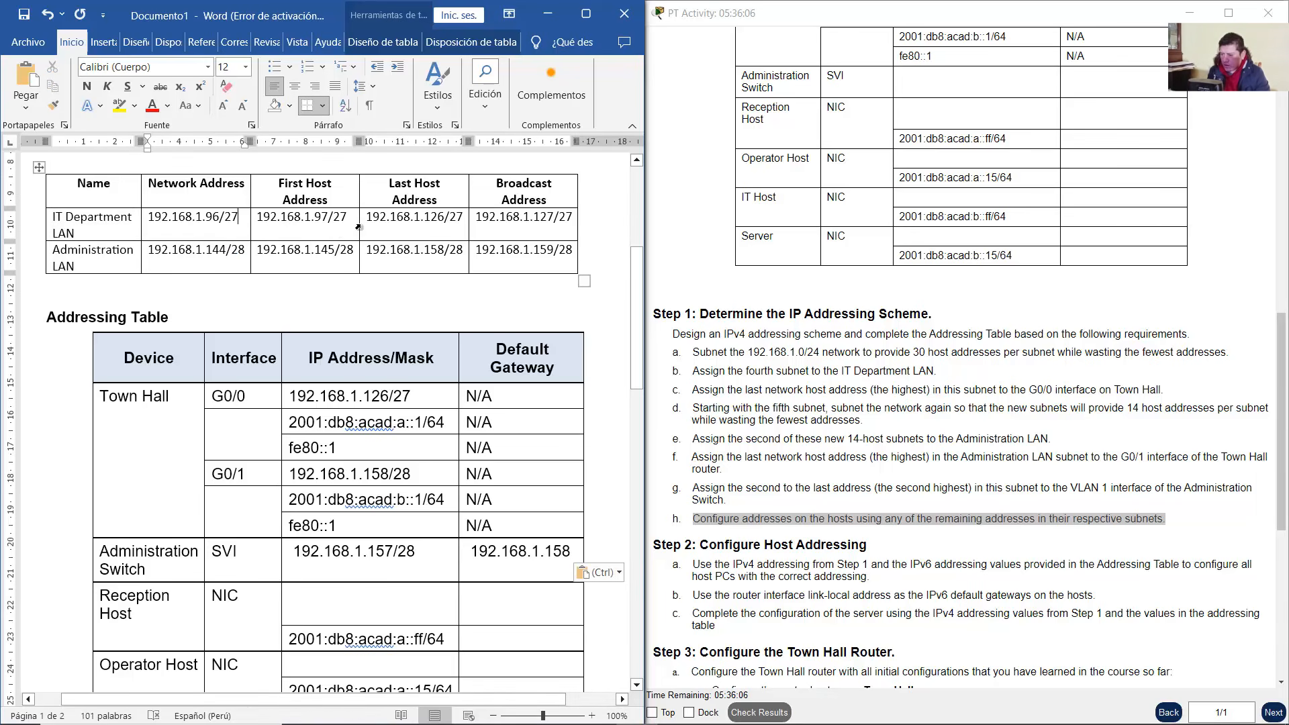
Give Reception Host 192.168.1.97/27, the IT Department LAN's first host address
drag(374, 217, 462, 216)
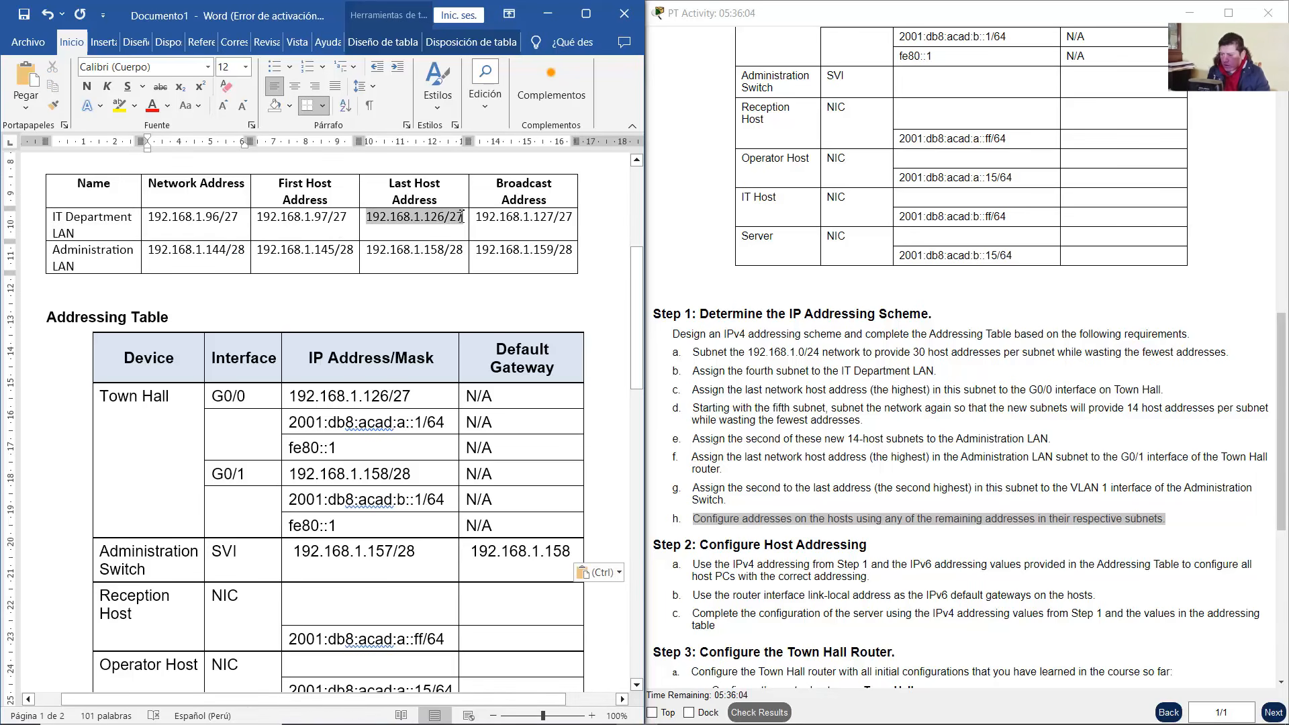
click(321, 218)
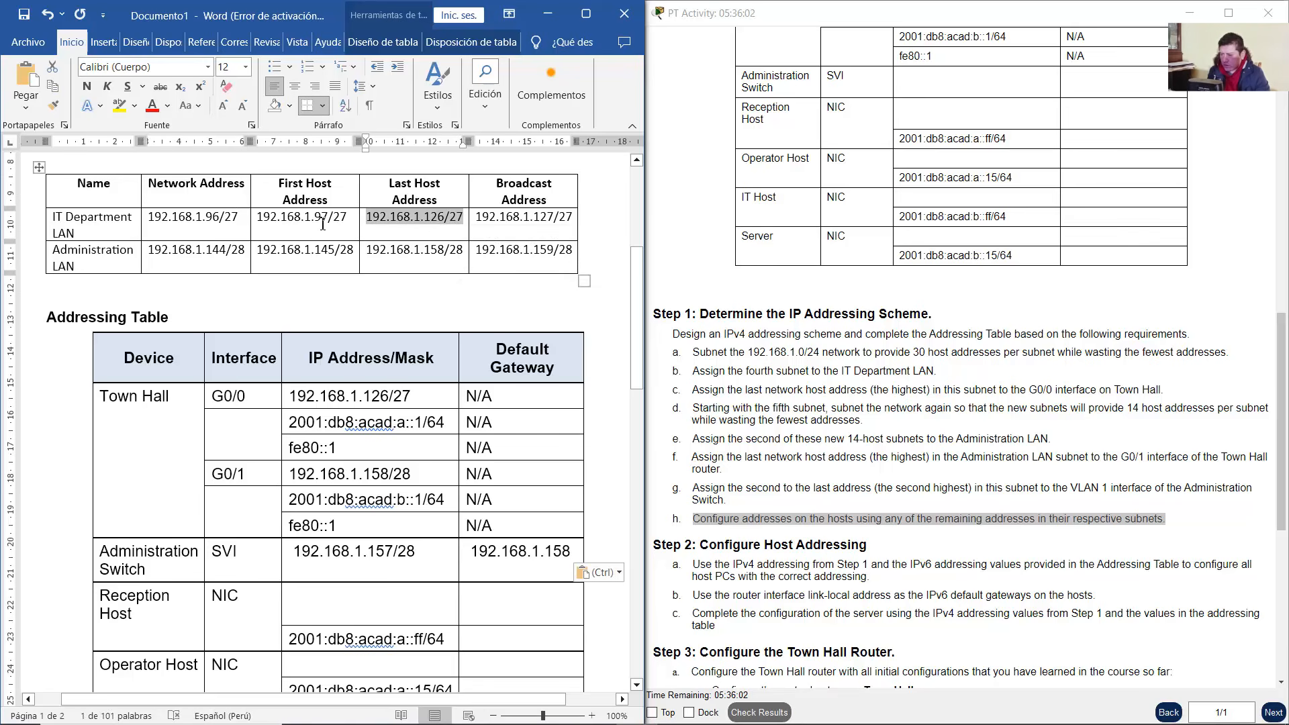
click(254, 219)
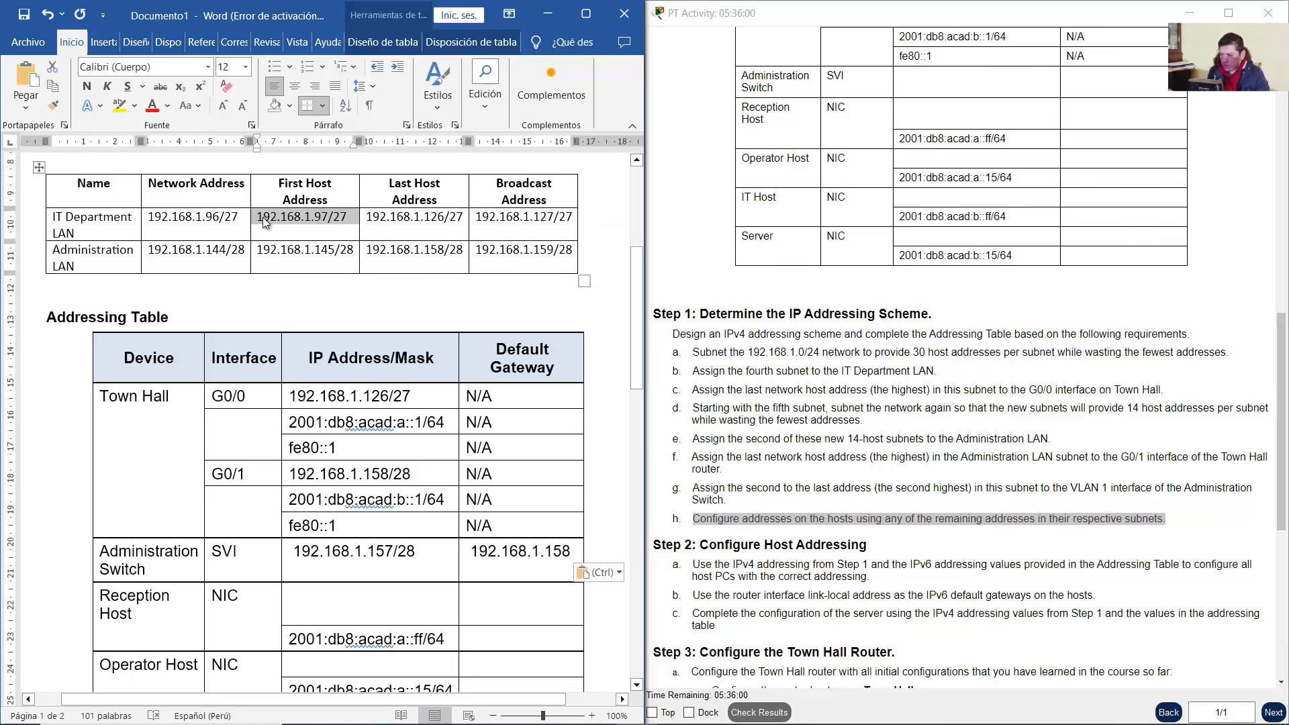
click(262, 220)
drag(258, 218, 344, 217)
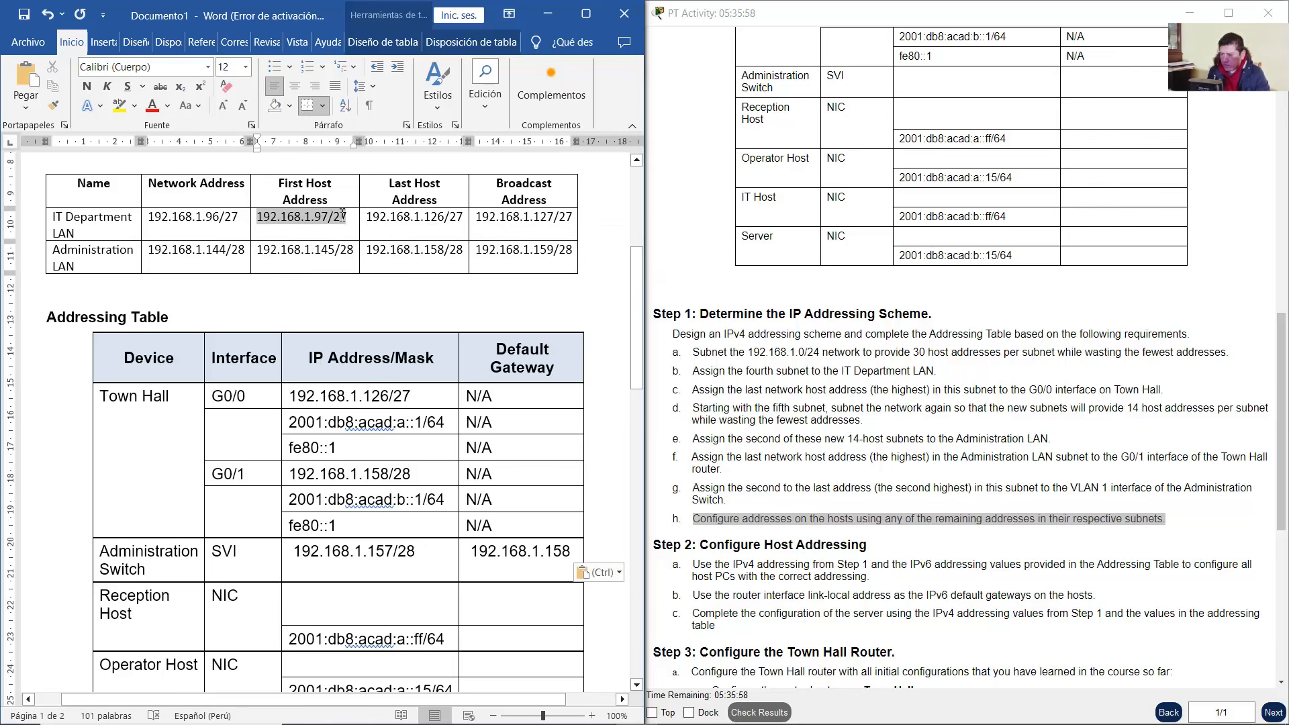
right_click(340, 217)
click(381, 272)
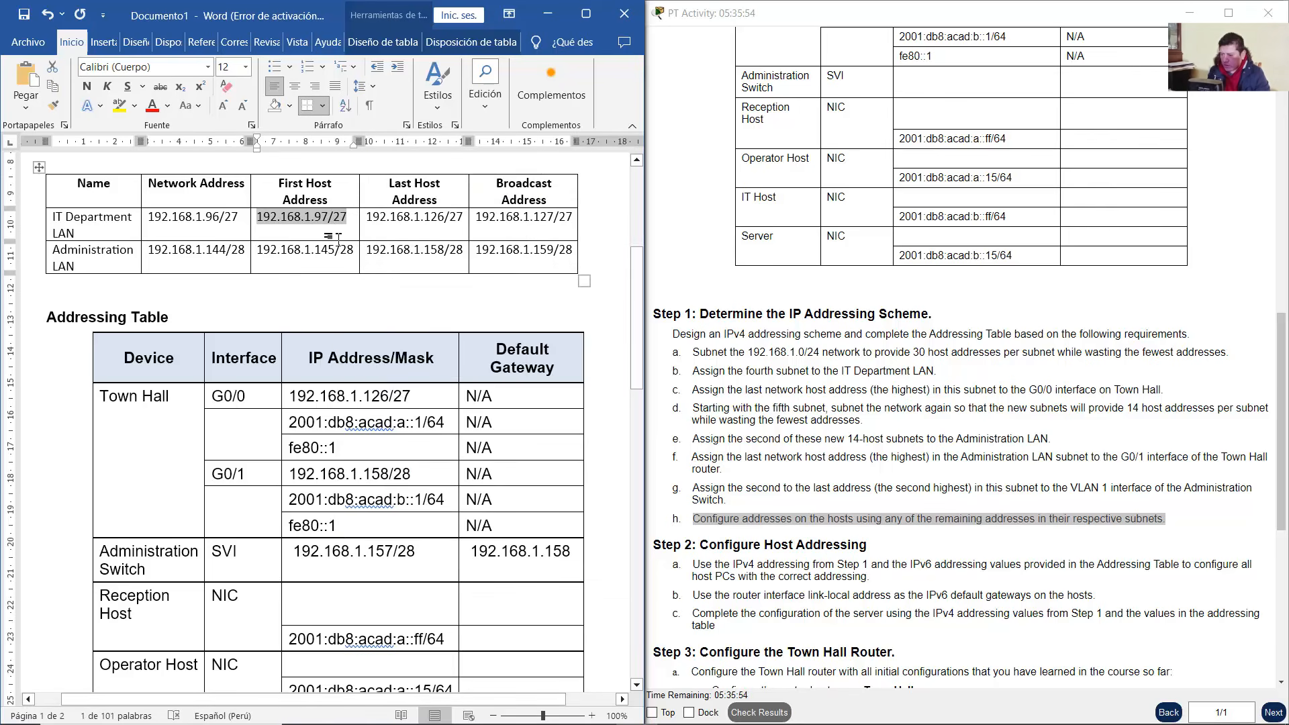
scroll(416, 349, down, 6)
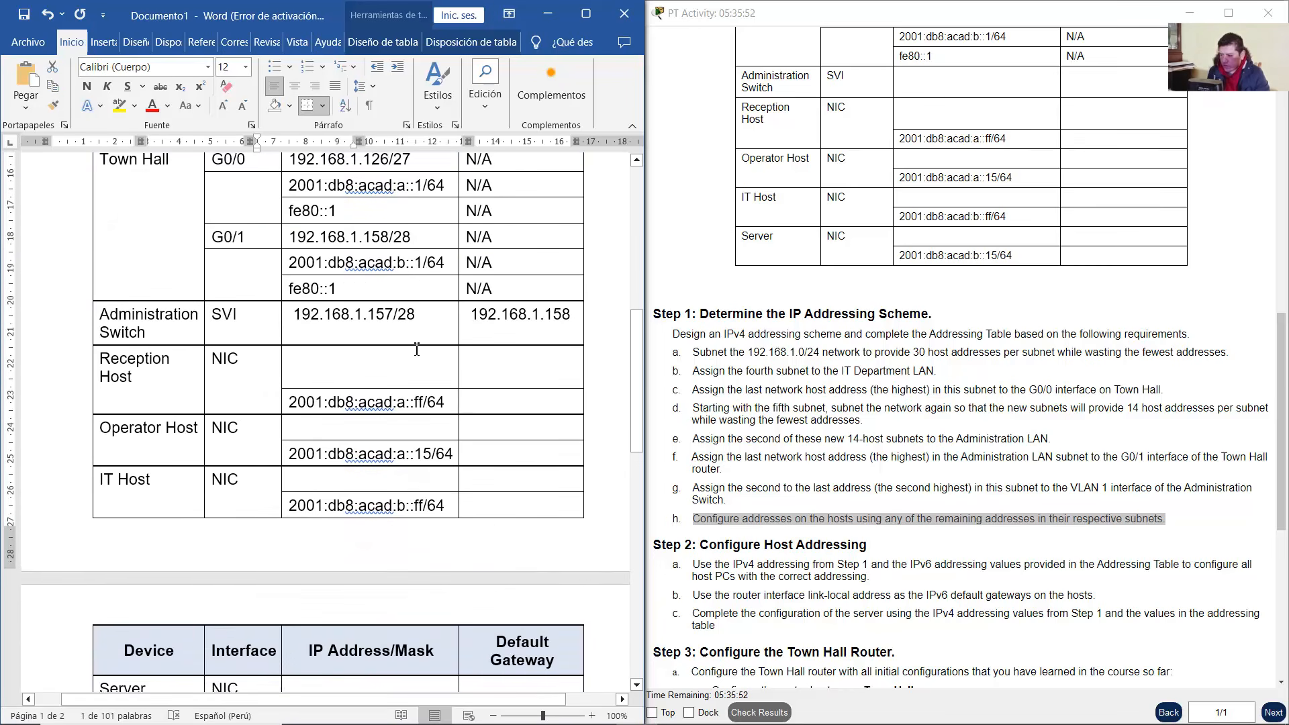
right_click(338, 354)
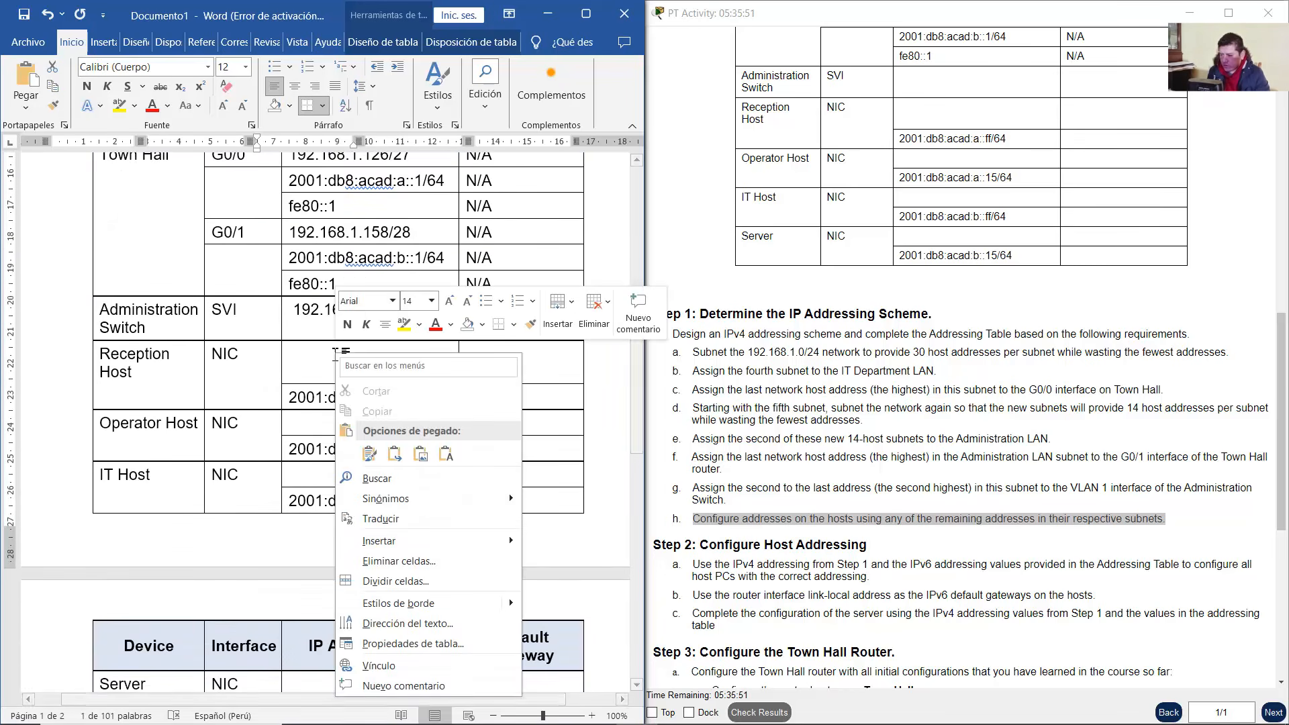
click(445, 454)
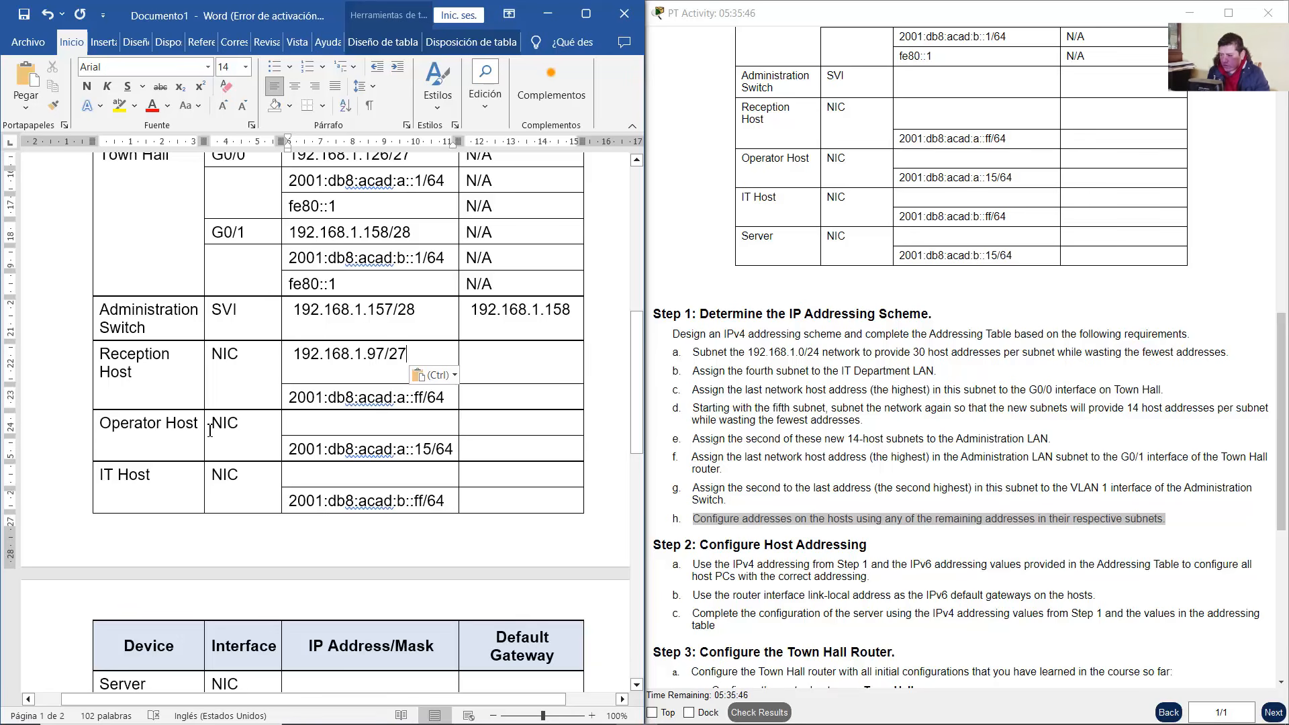
Give Operator Host the IPv4 address 192.168.1.98/27
right_click(314, 418)
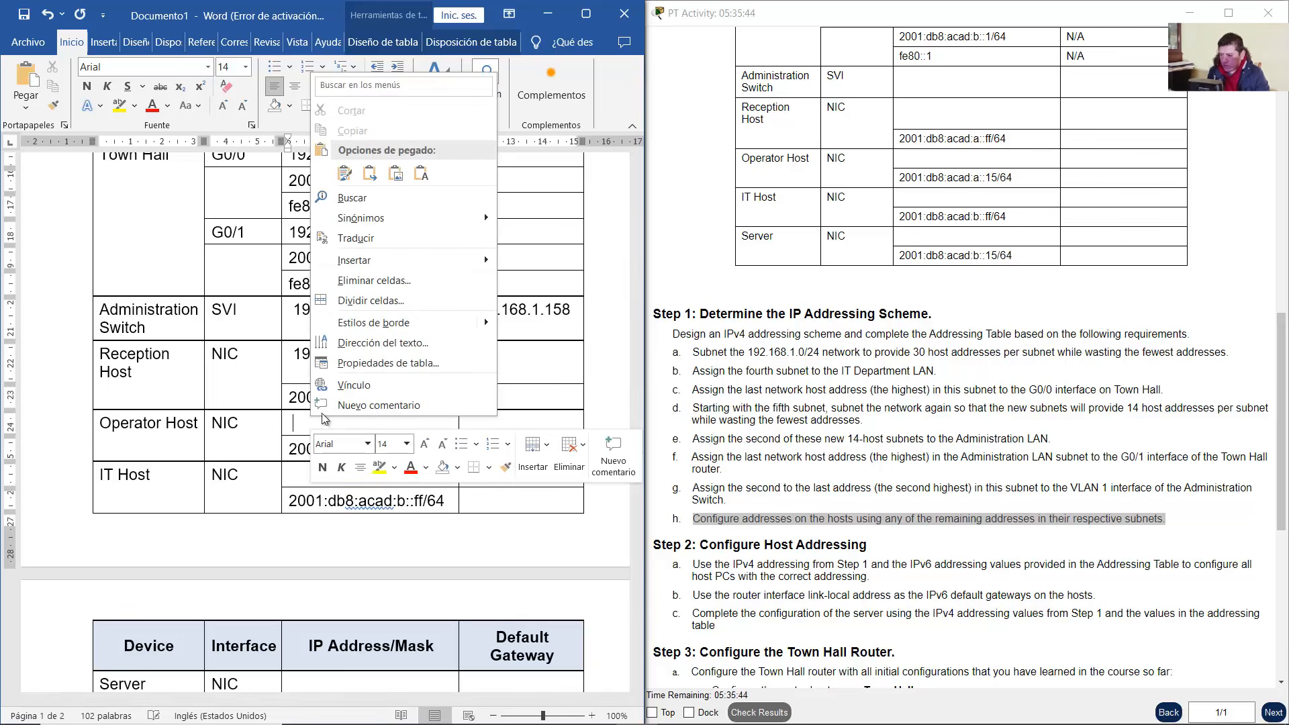
click(420, 175)
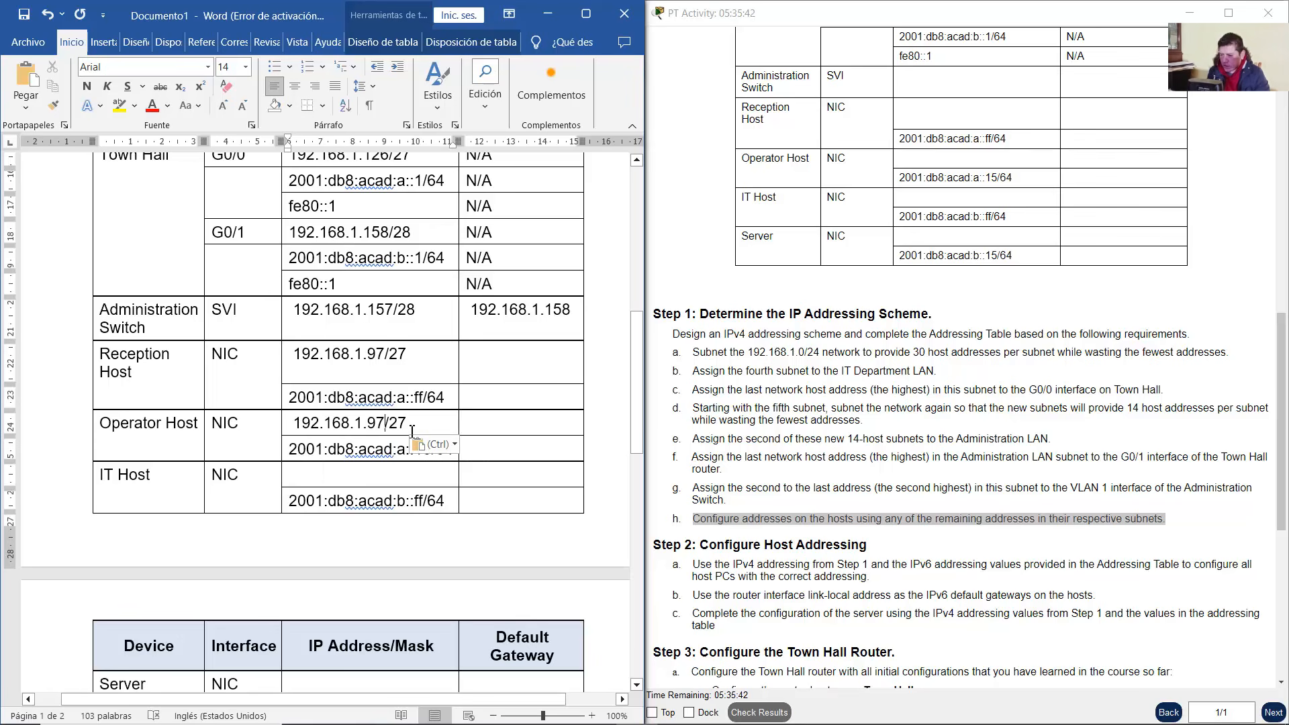
key(BackSpace)
text(8)
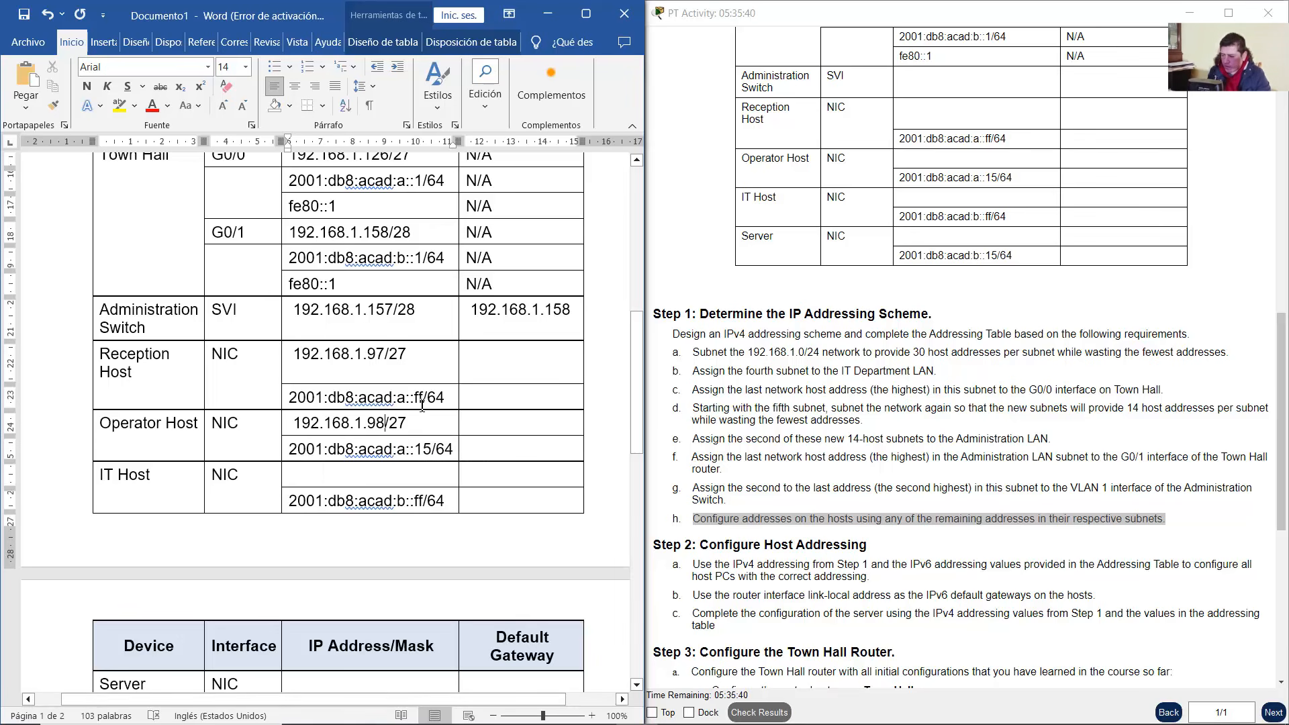
drag(408, 354, 385, 354)
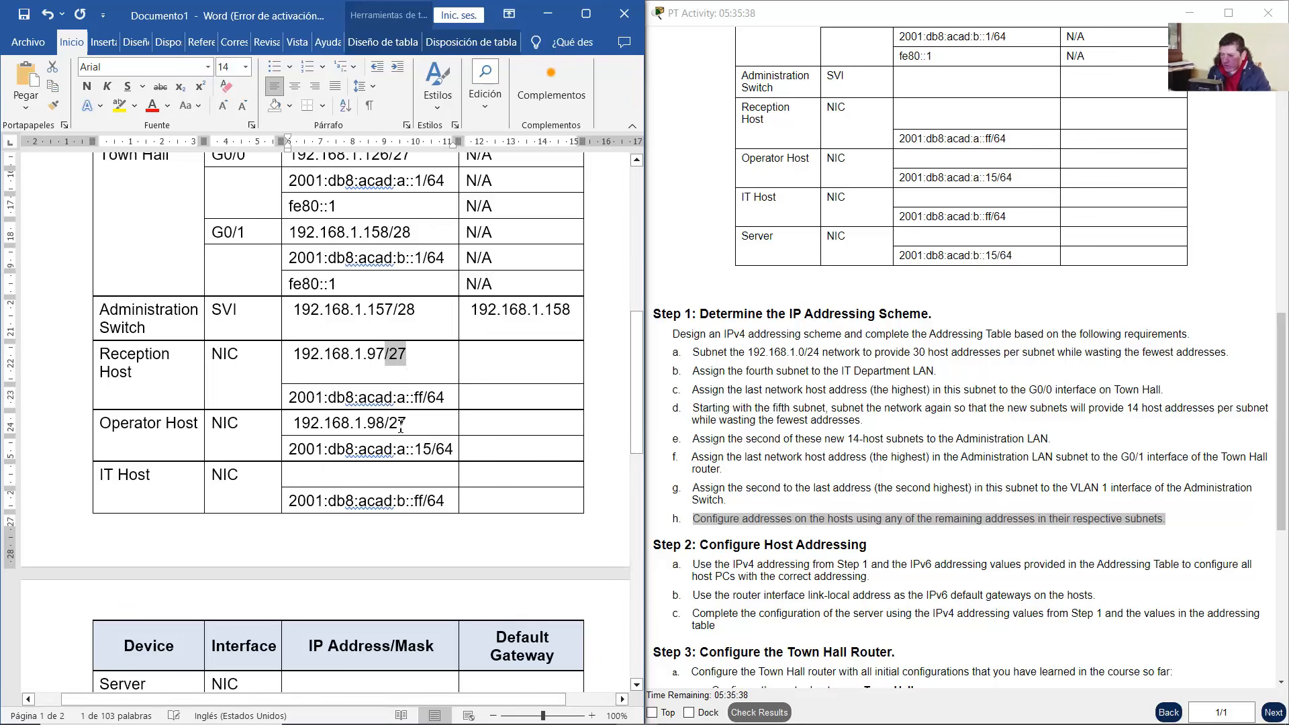
click(337, 375)
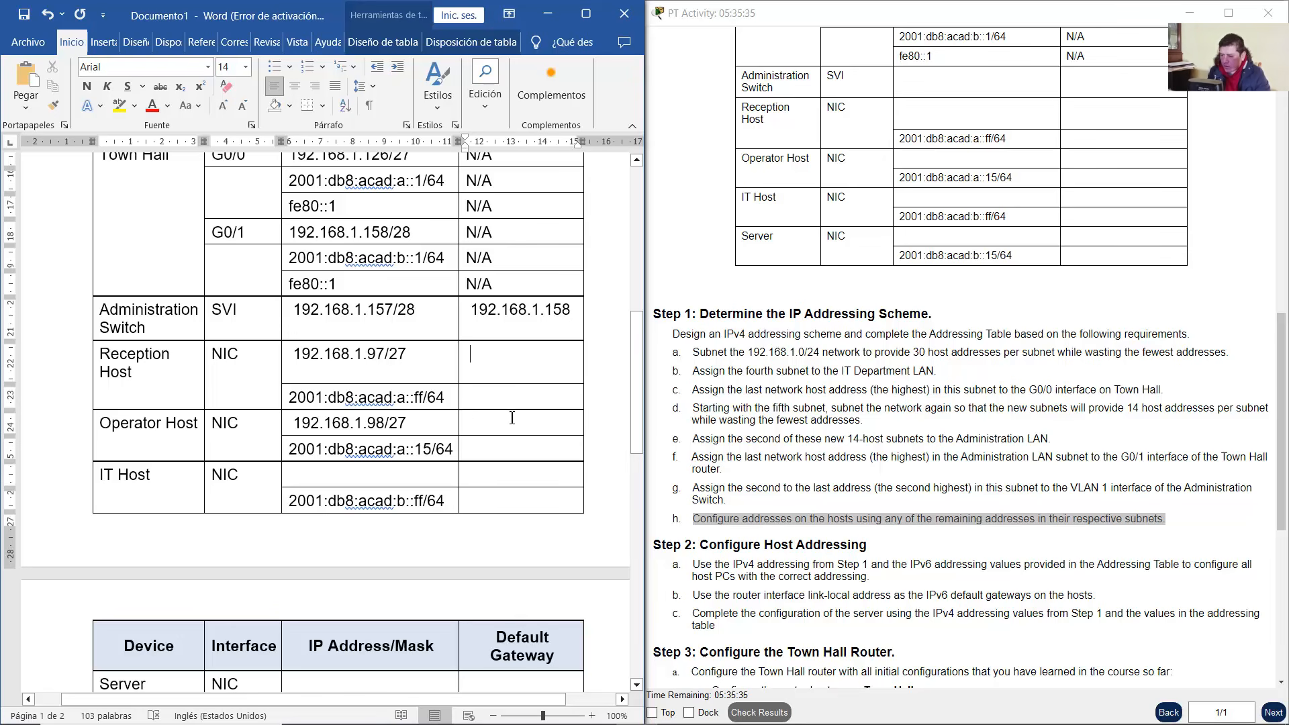
Look over the IT Department LAN devices in the topology, then return to the Word table
scroll(512, 417, up, 1)
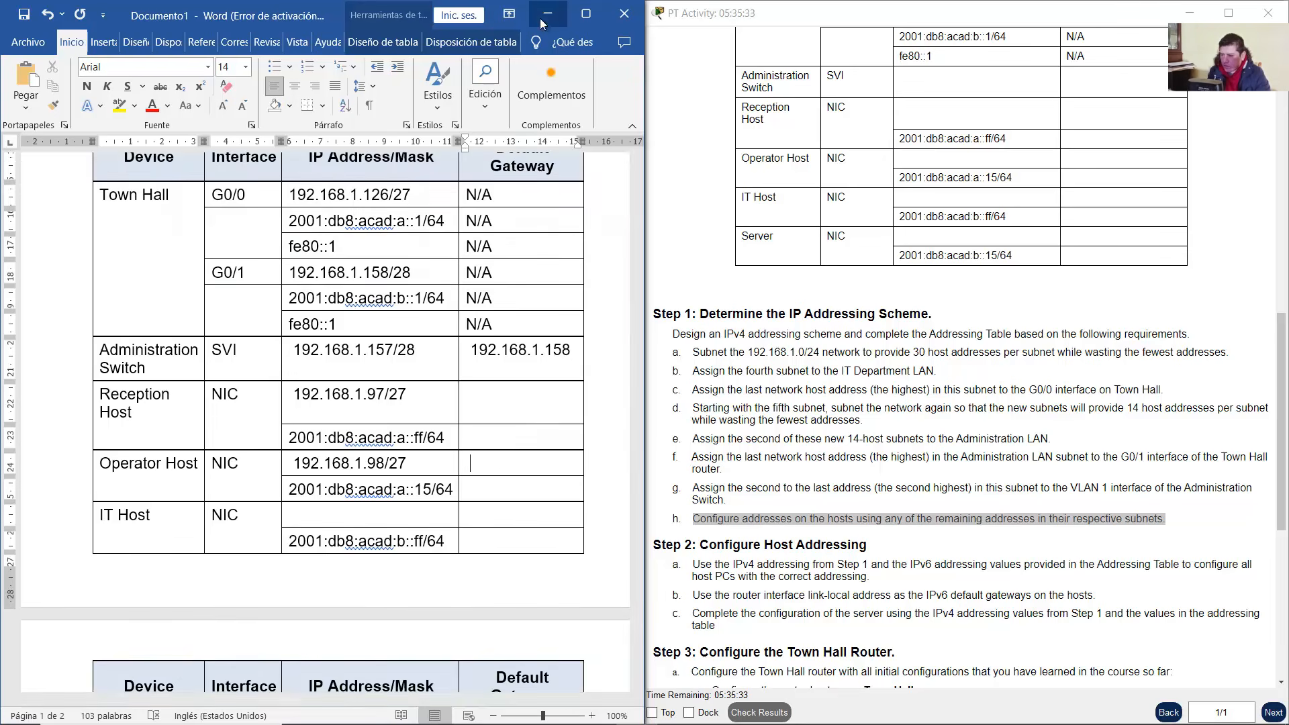
key(alt+Tab)
drag(55, 143, 239, 464)
click(262, 237)
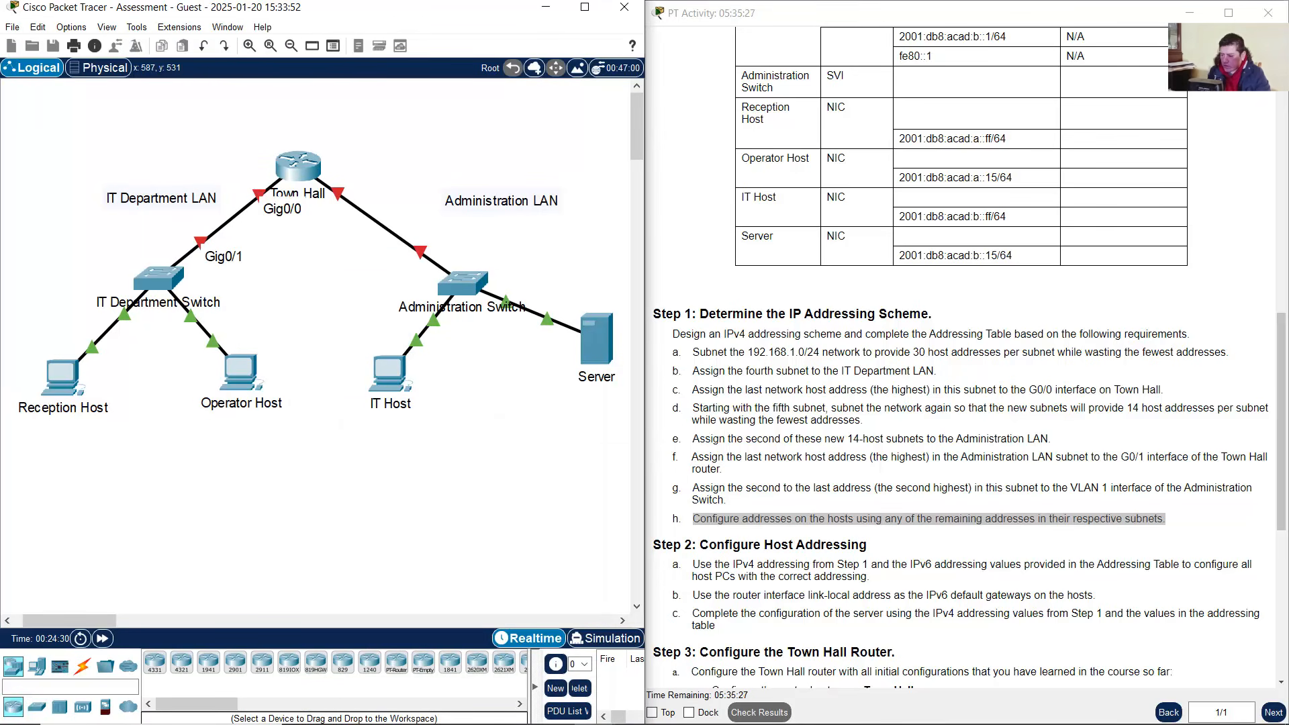
click(641, 710)
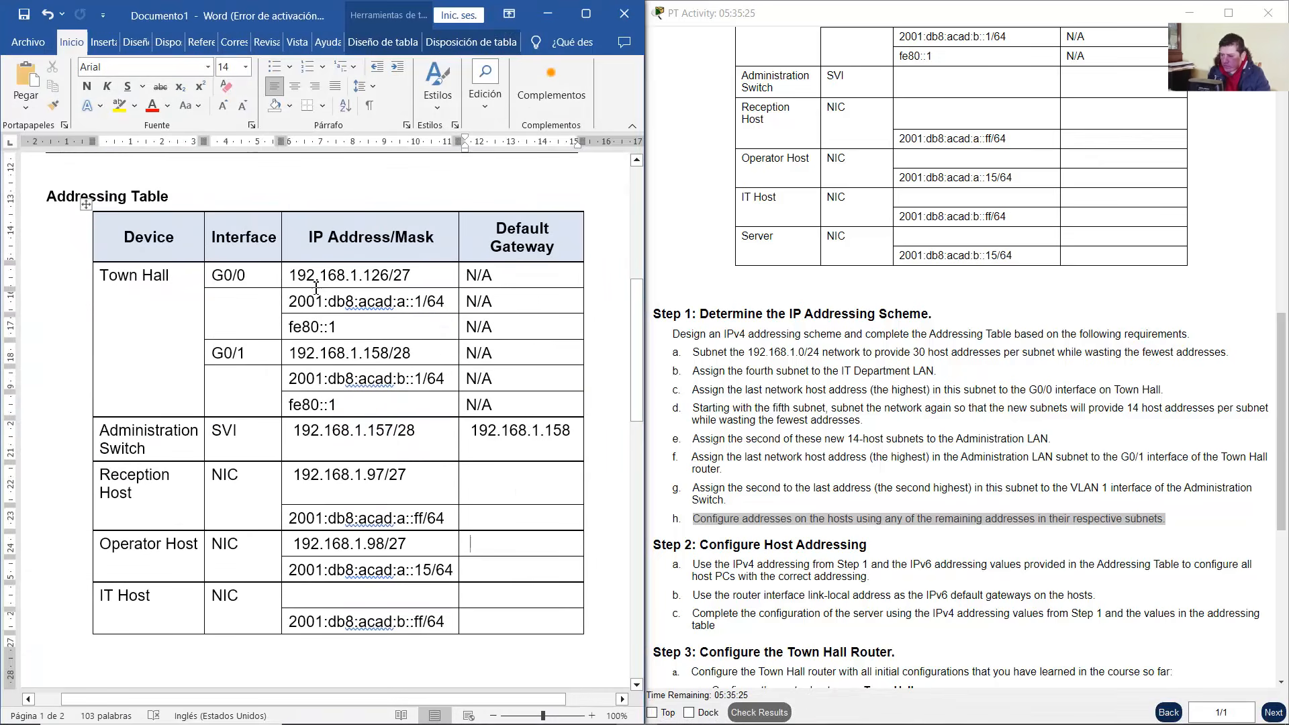
Copy Town Hall G0/0's 192.168.1.126 and paste it as Reception Host and Operator Host gateways
drag(294, 275, 387, 276)
right_click(373, 277)
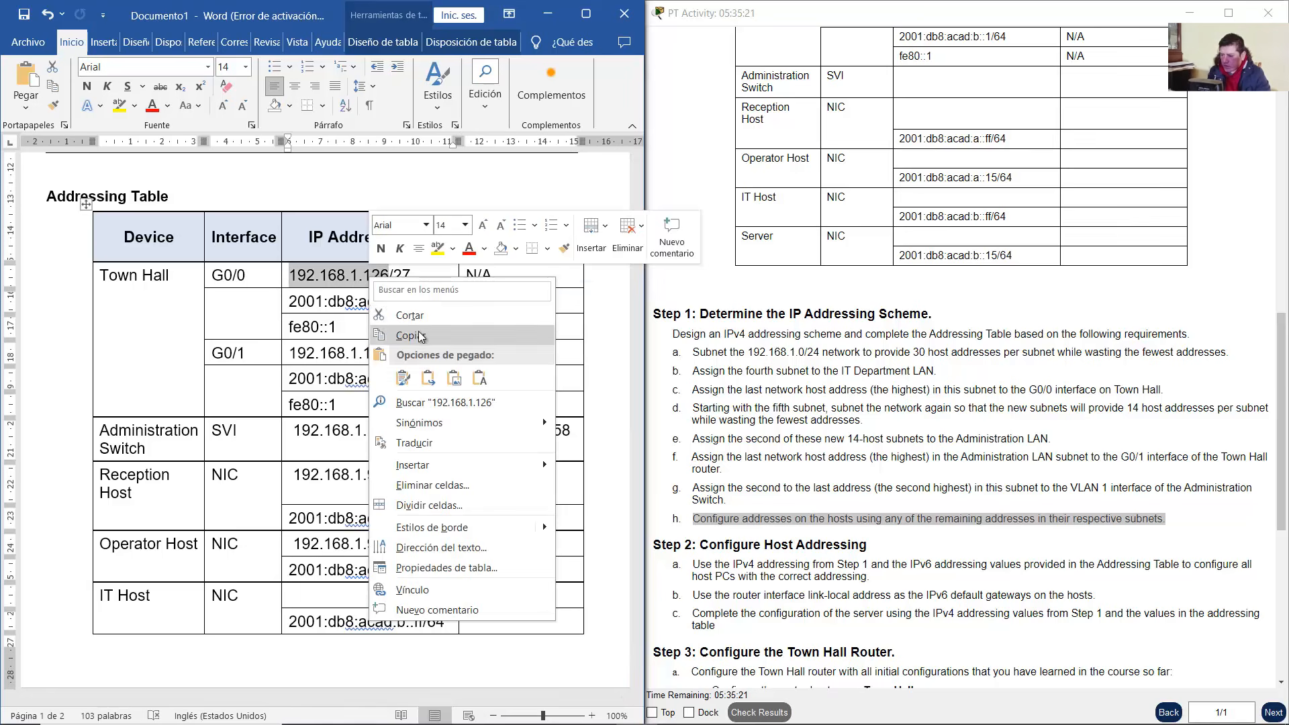
click(411, 336)
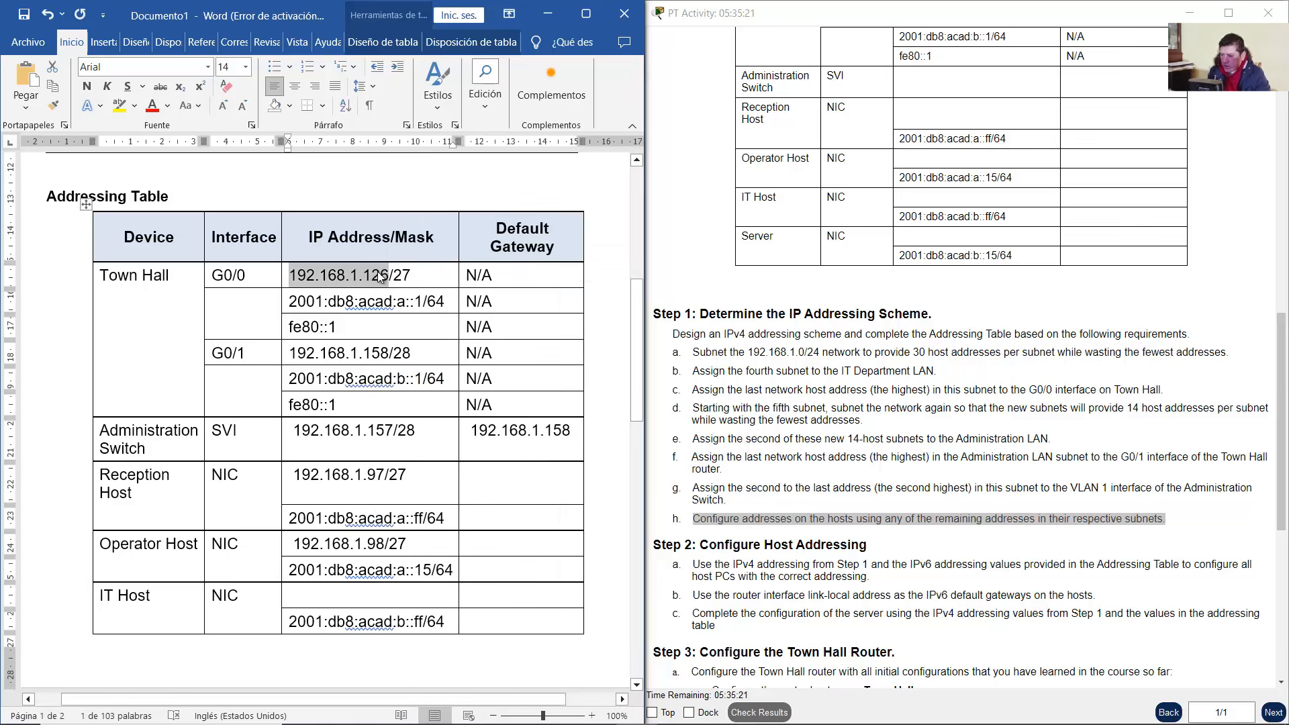
click(510, 473)
right_click(497, 473)
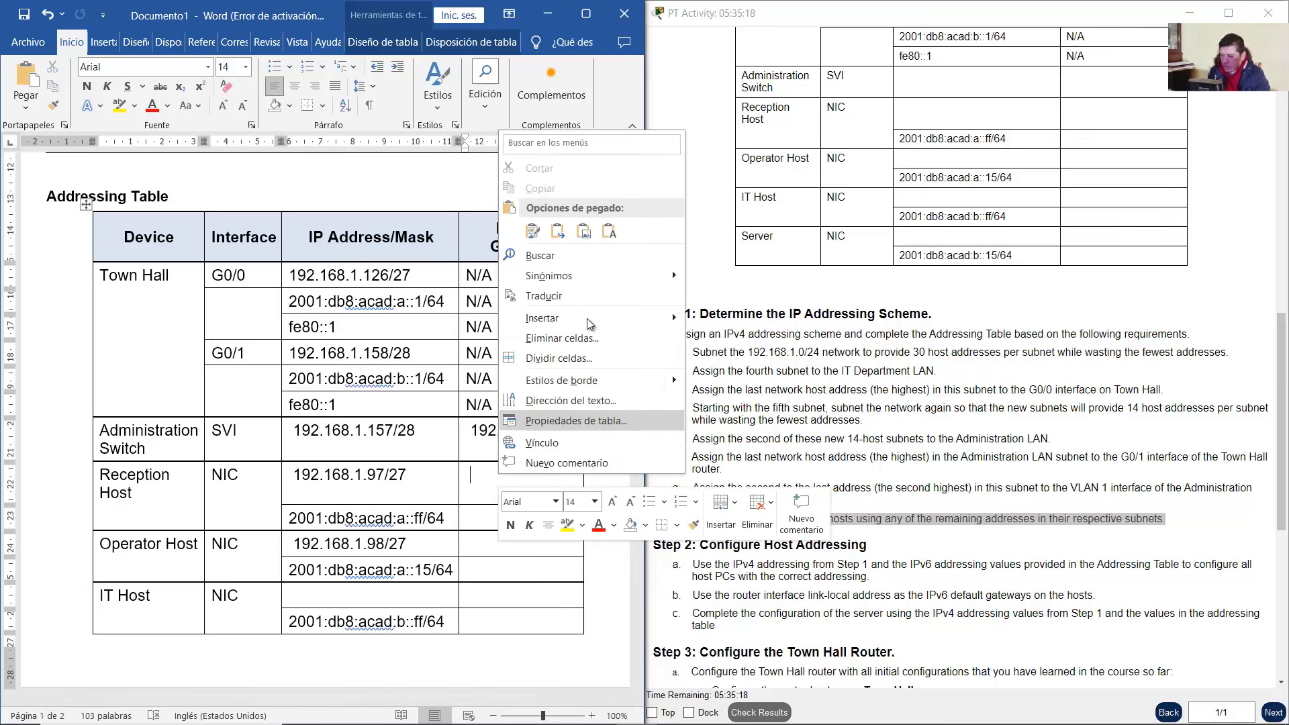
click(608, 233)
scroll(499, 456, down, 3)
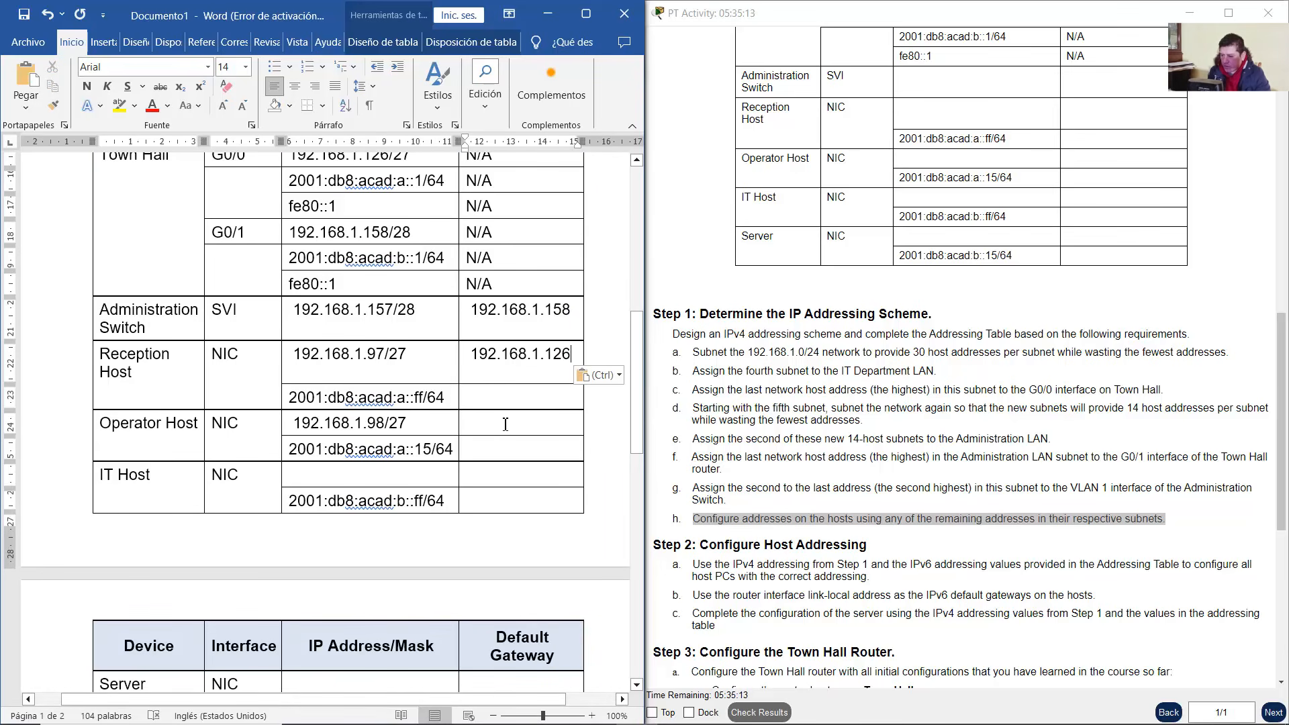
right_click(506, 424)
click(610, 205)
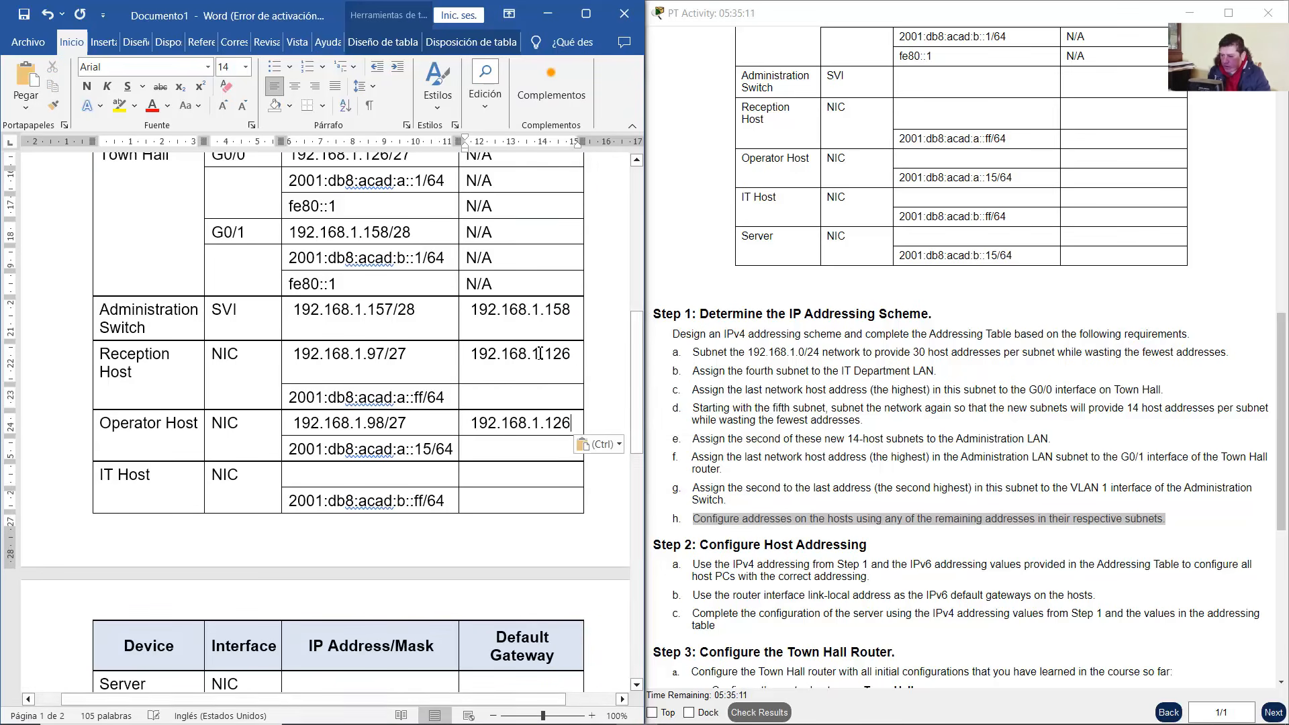
Locate Reception Host's IPv6 address 2001:db8:acad:a::ff/64 and its empty IPv6 gateway cell
scroll(533, 357, up, 1)
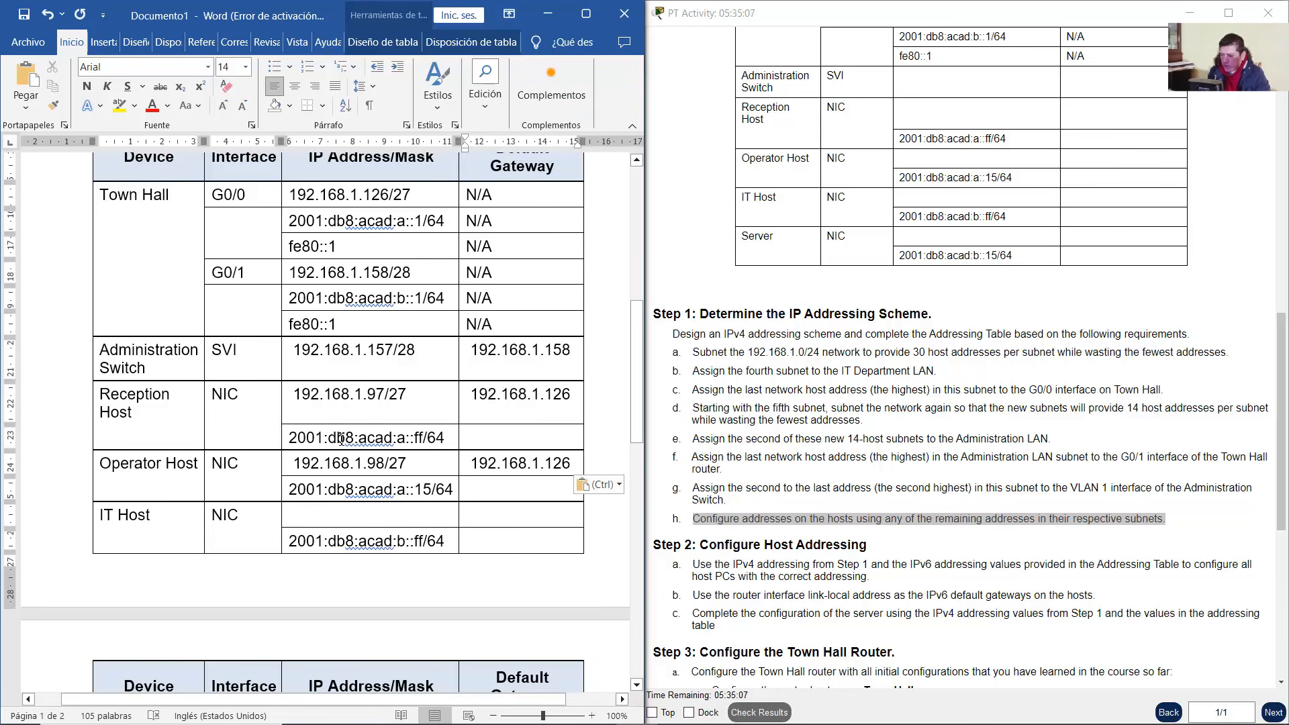
drag(342, 440, 470, 439)
click(473, 441)
drag(340, 440, 444, 440)
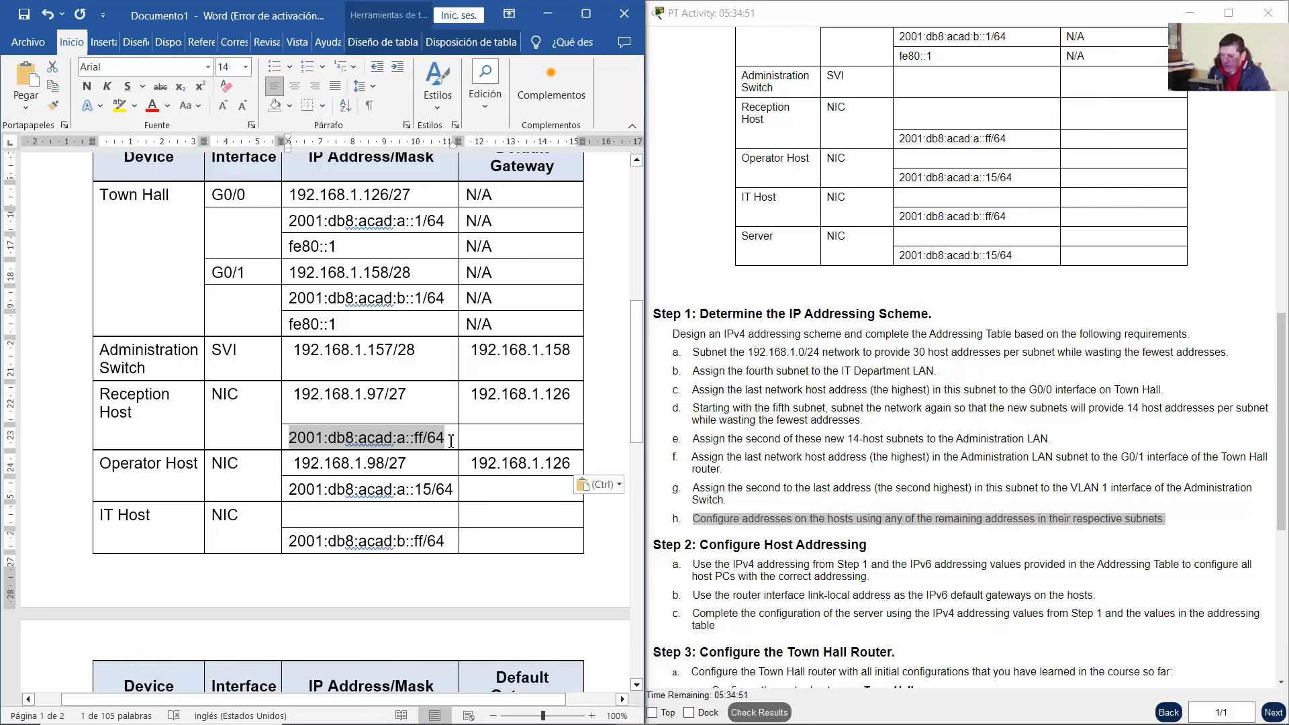
click(473, 441)
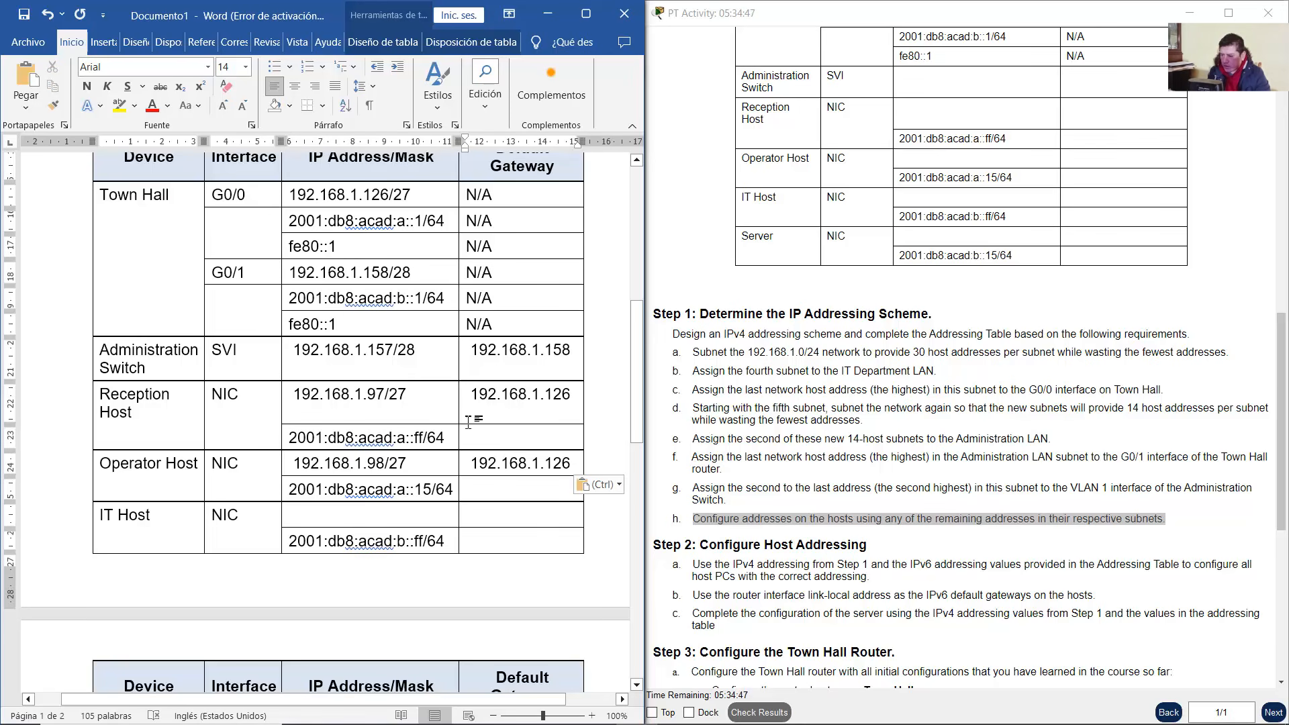
Minimize Word and select the IT Department LAN devices in the Packet Tracer topology
click(549, 17)
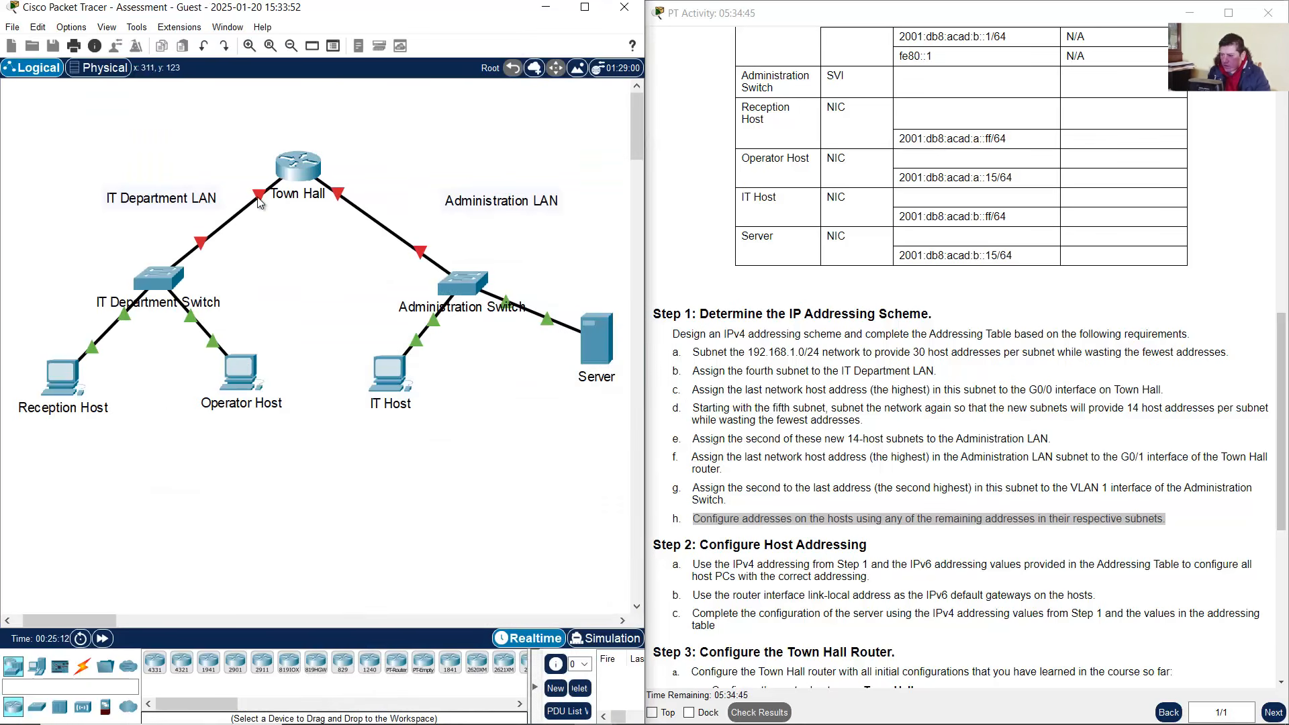
mouse_move(258, 197)
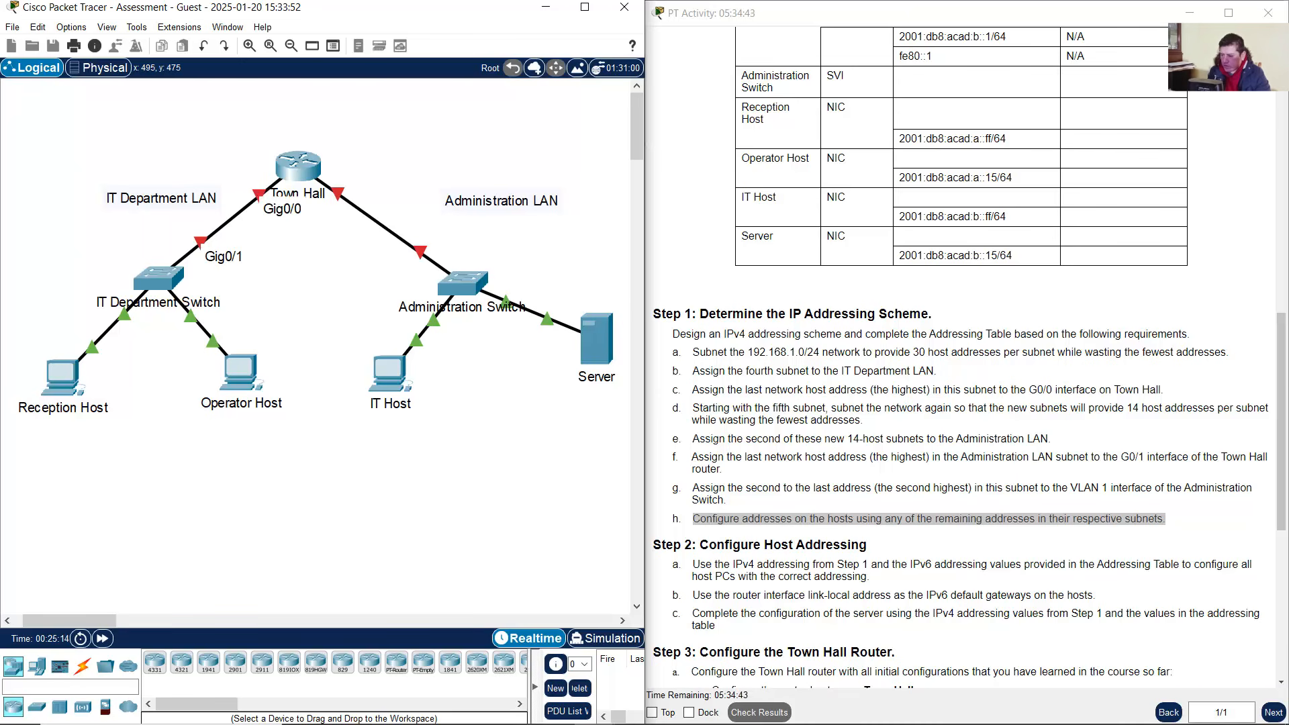
mouse_move(626, 710)
drag(232, 138, 37, 470)
Copy Town Hall's link-local address fe80::1 from the Word addressing table
click(636, 712)
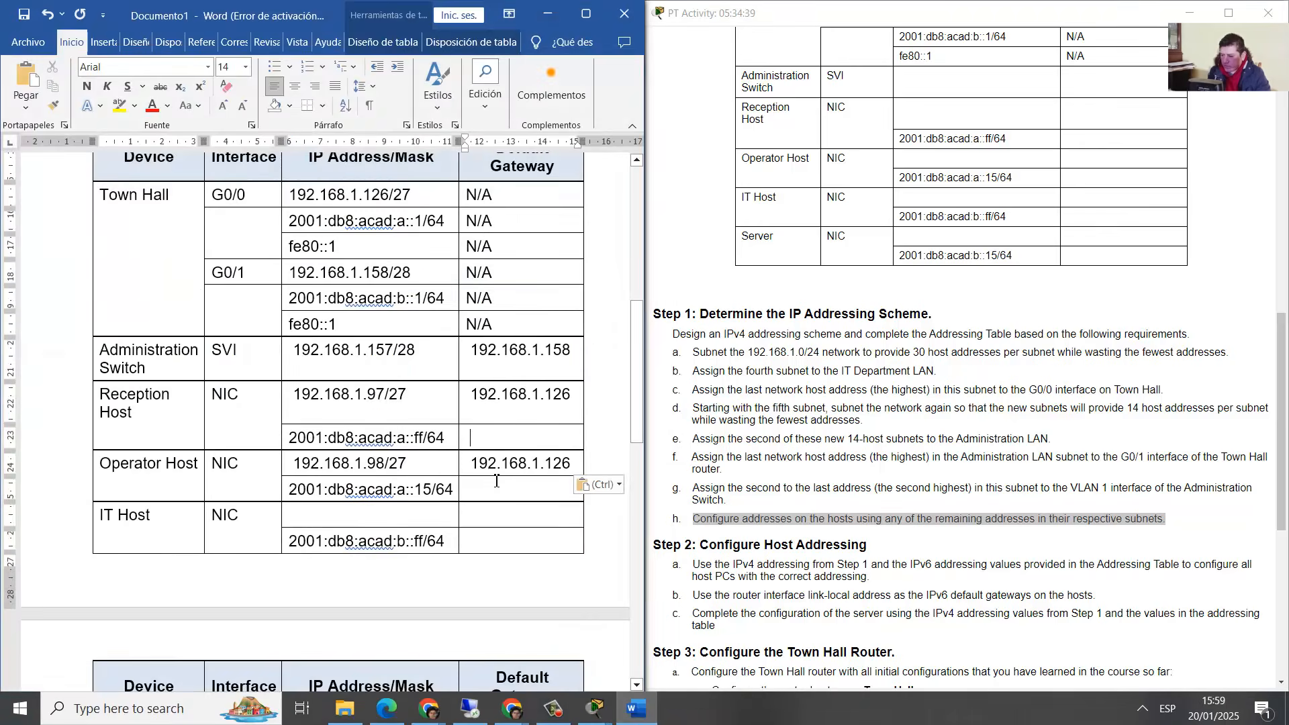
drag(335, 247, 294, 247)
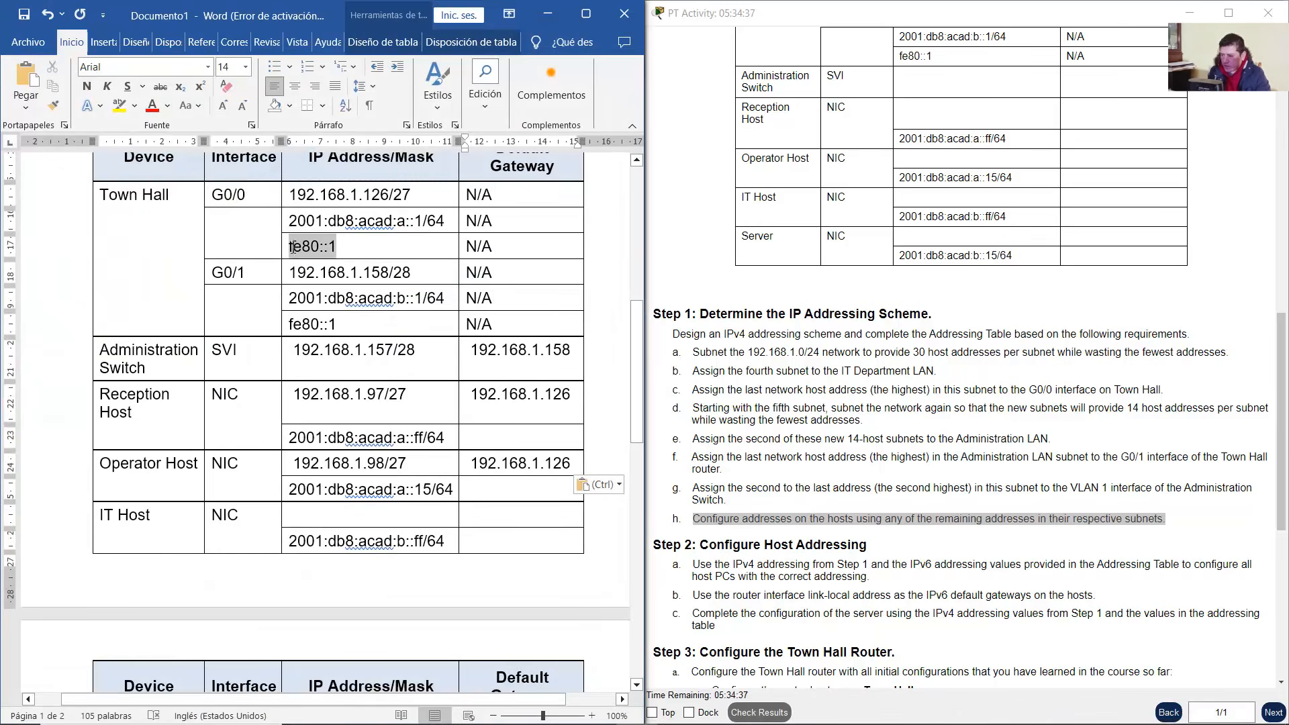
click(379, 247)
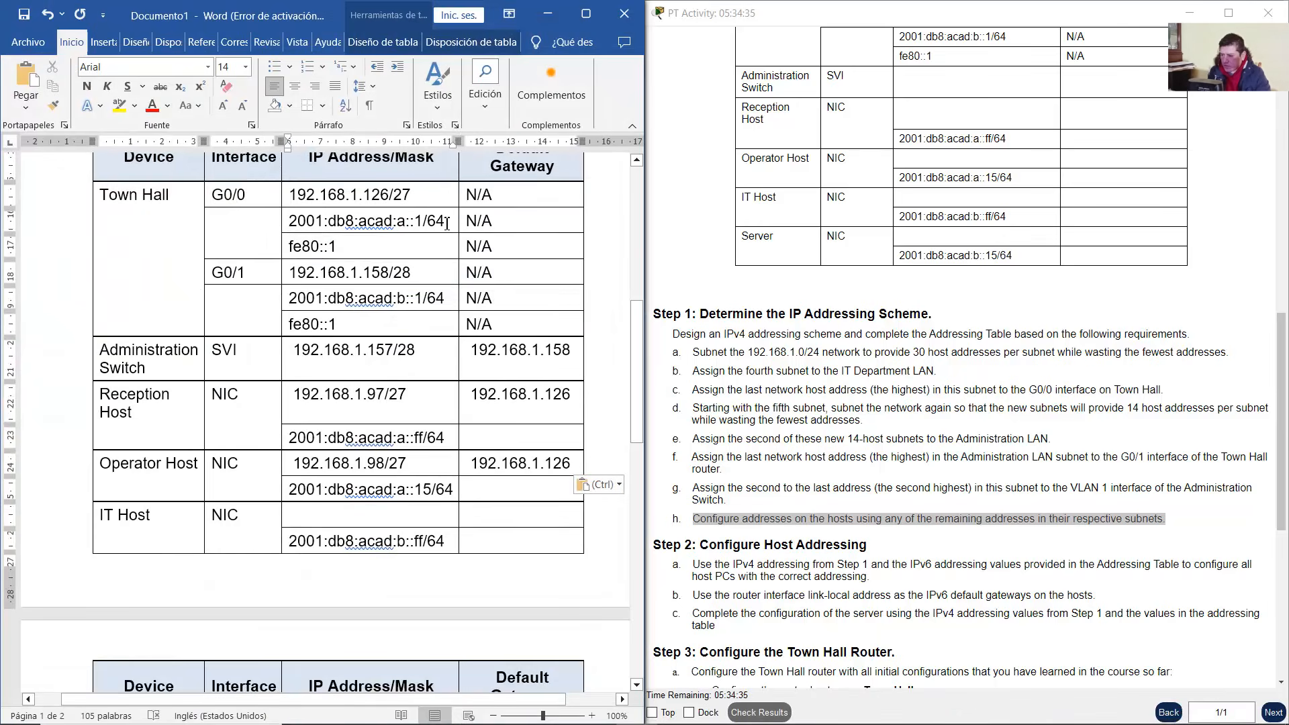
drag(447, 224, 337, 247)
key(ctrl+c)
click(348, 246)
click(345, 257)
right_click(315, 248)
click(360, 309)
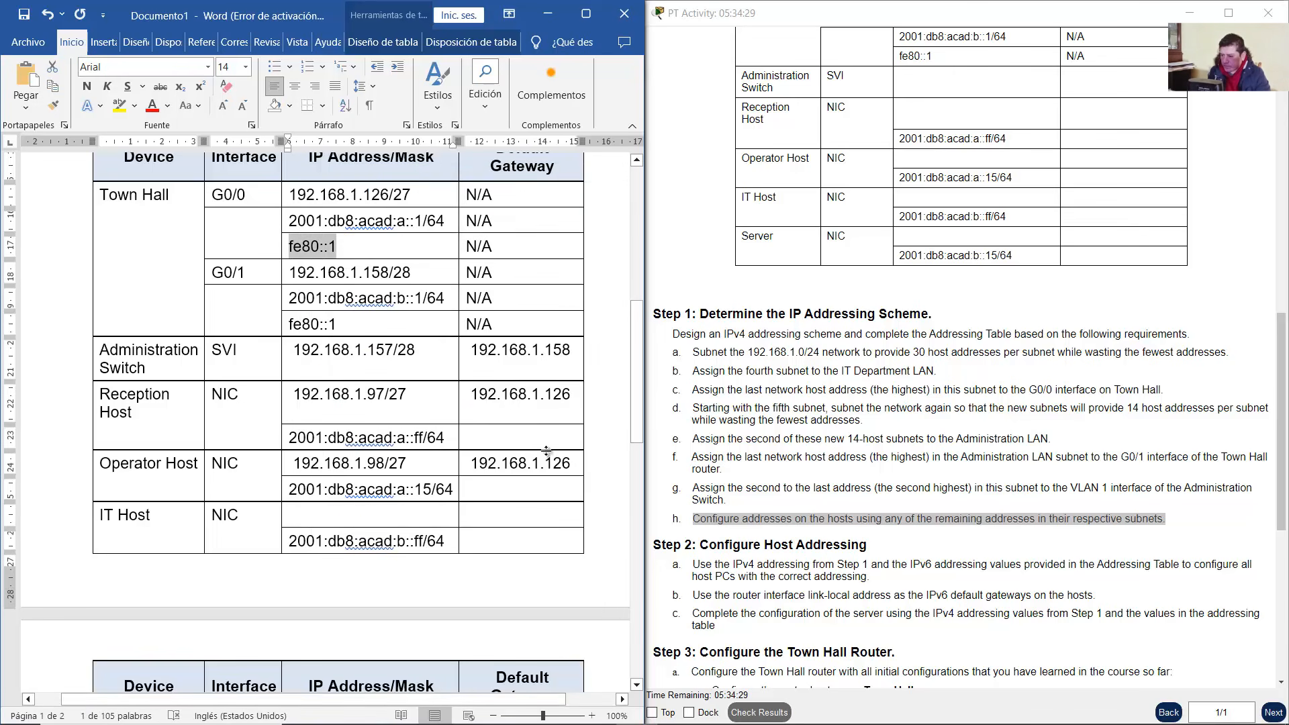
Paste fe80::1 as the IPv6 default gateway for Reception Host and Operator Host
right_click(518, 442)
click(624, 205)
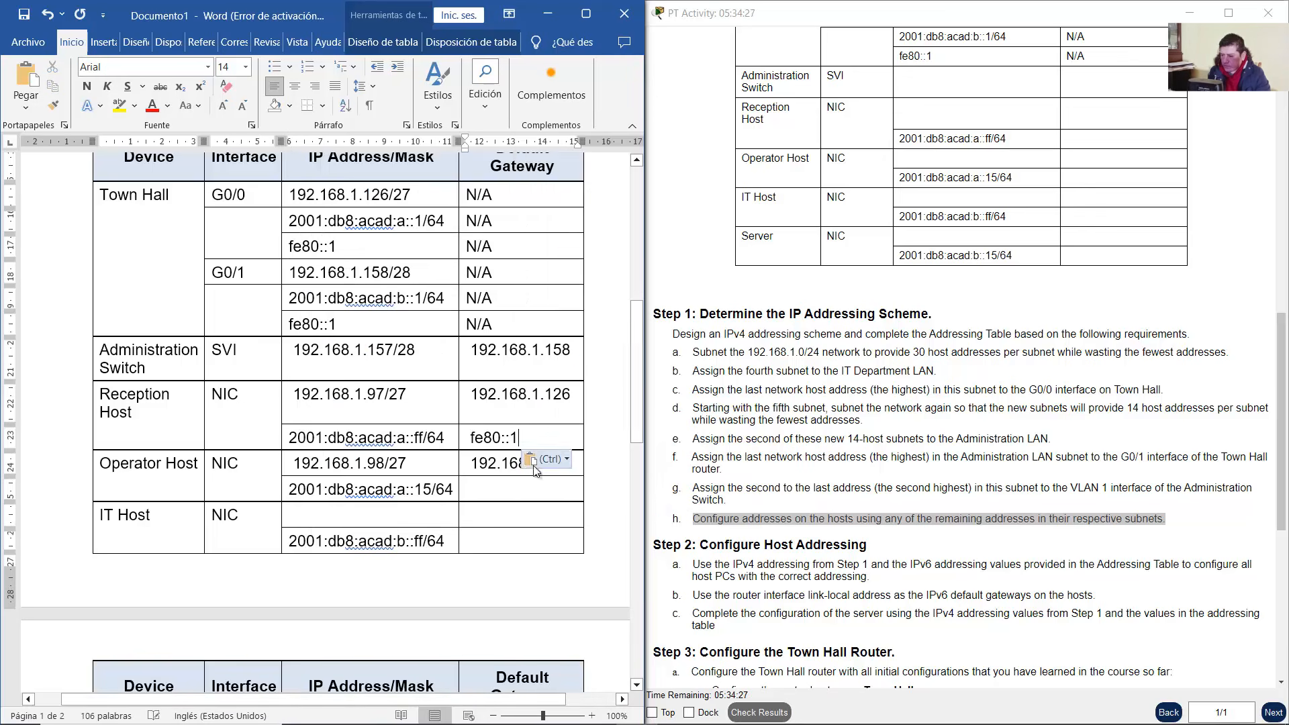
right_click(513, 490)
click(624, 245)
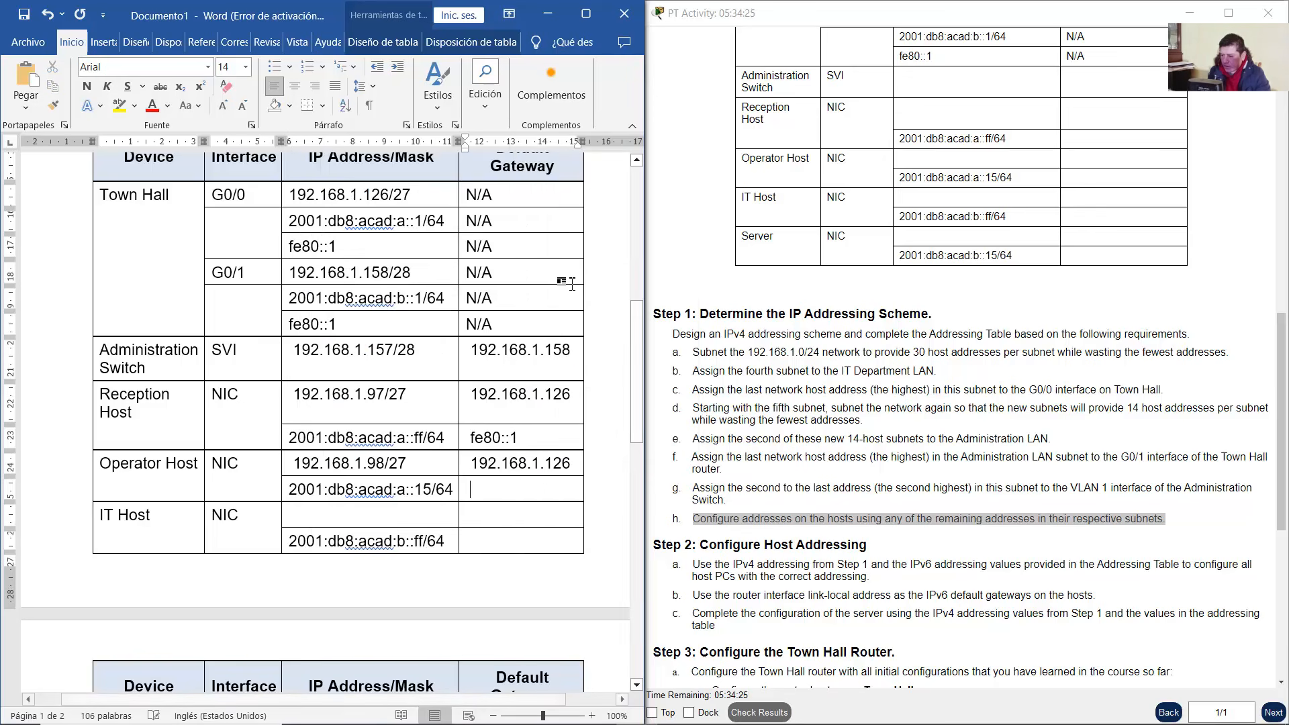
Scroll down to the IT Host and Server rows of the addressing table
drag(129, 409, 103, 394)
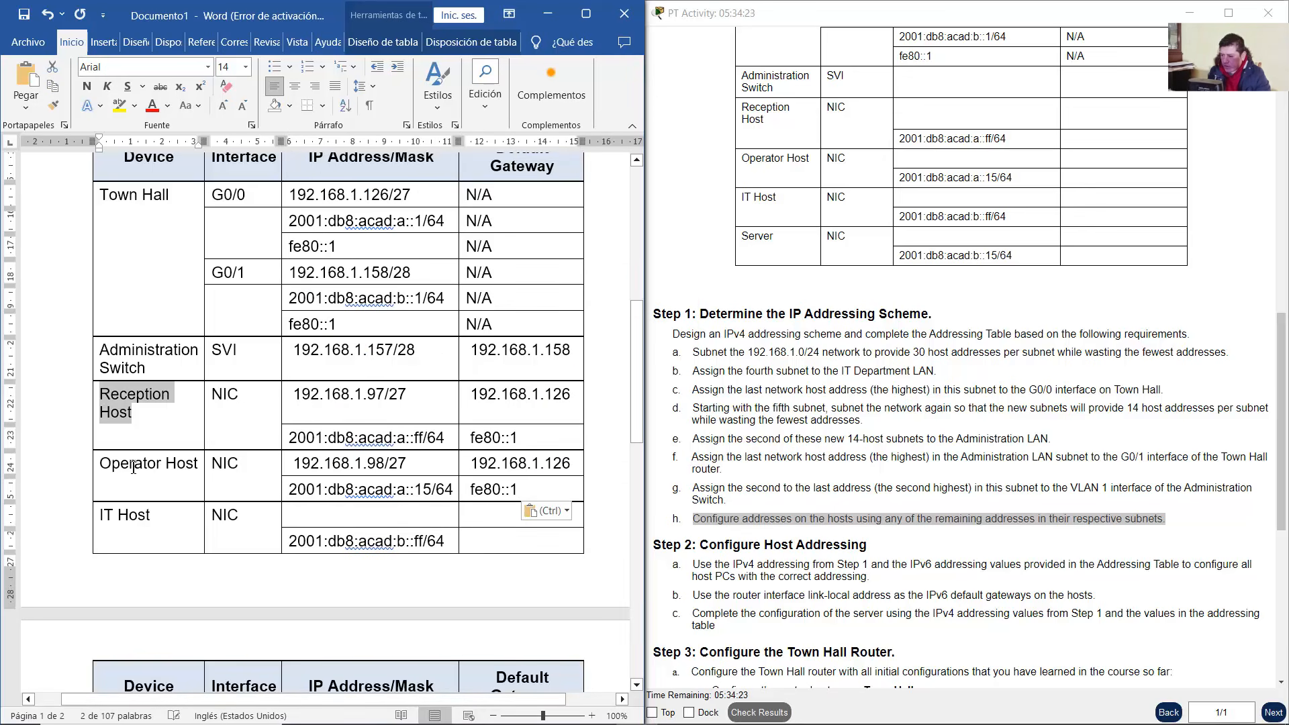
drag(161, 463, 121, 464)
scroll(431, 391, down, 2)
scroll(431, 390, down, 2)
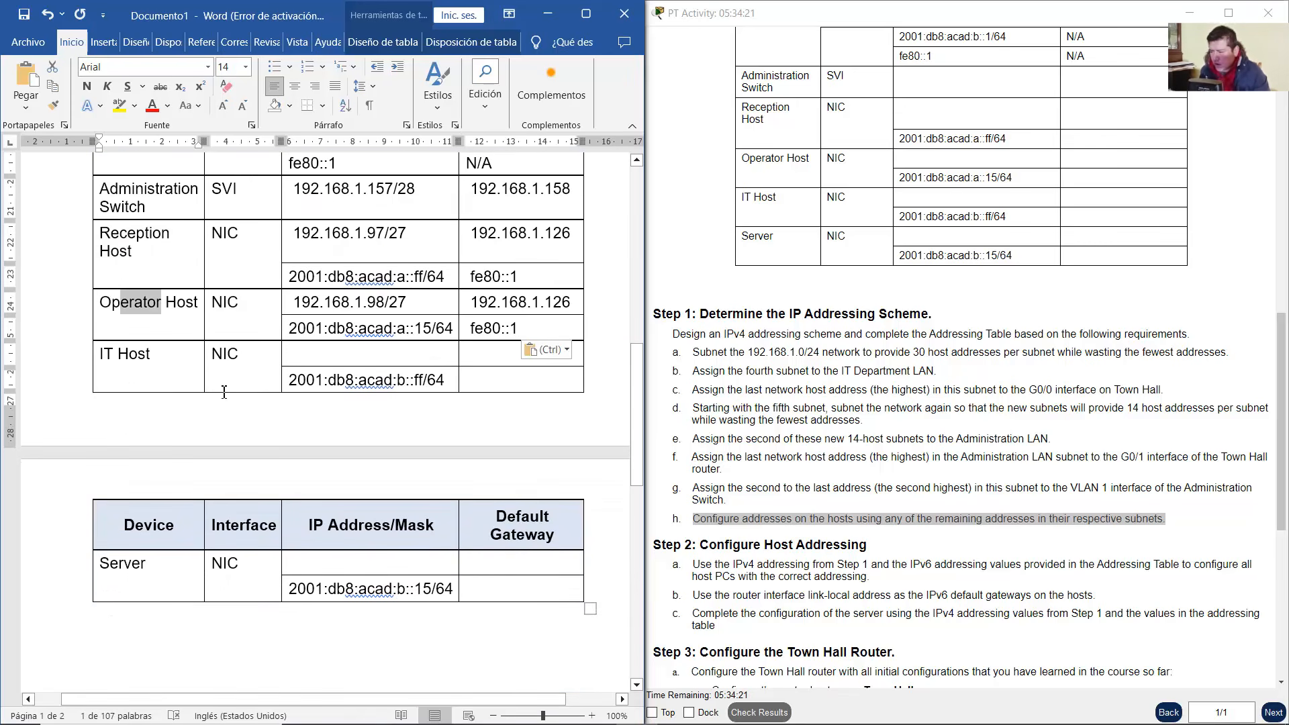
click(162, 364)
drag(162, 365, 97, 356)
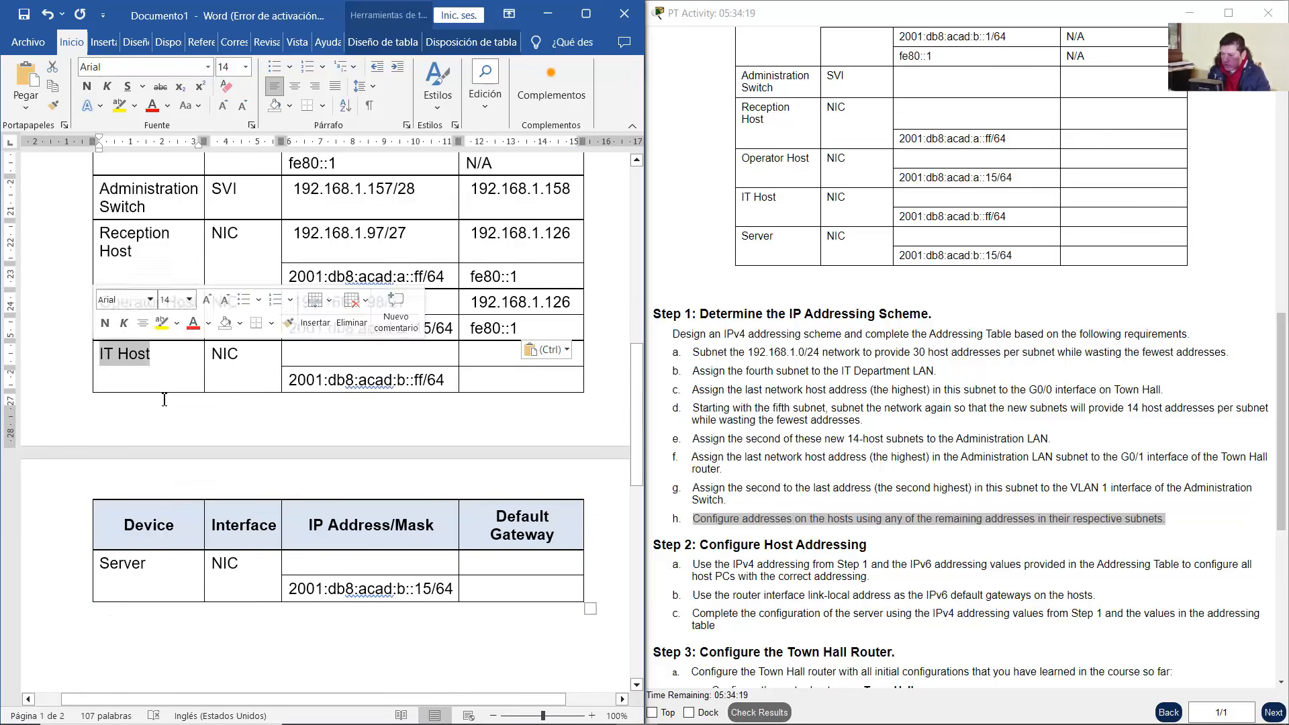
drag(167, 567, 91, 565)
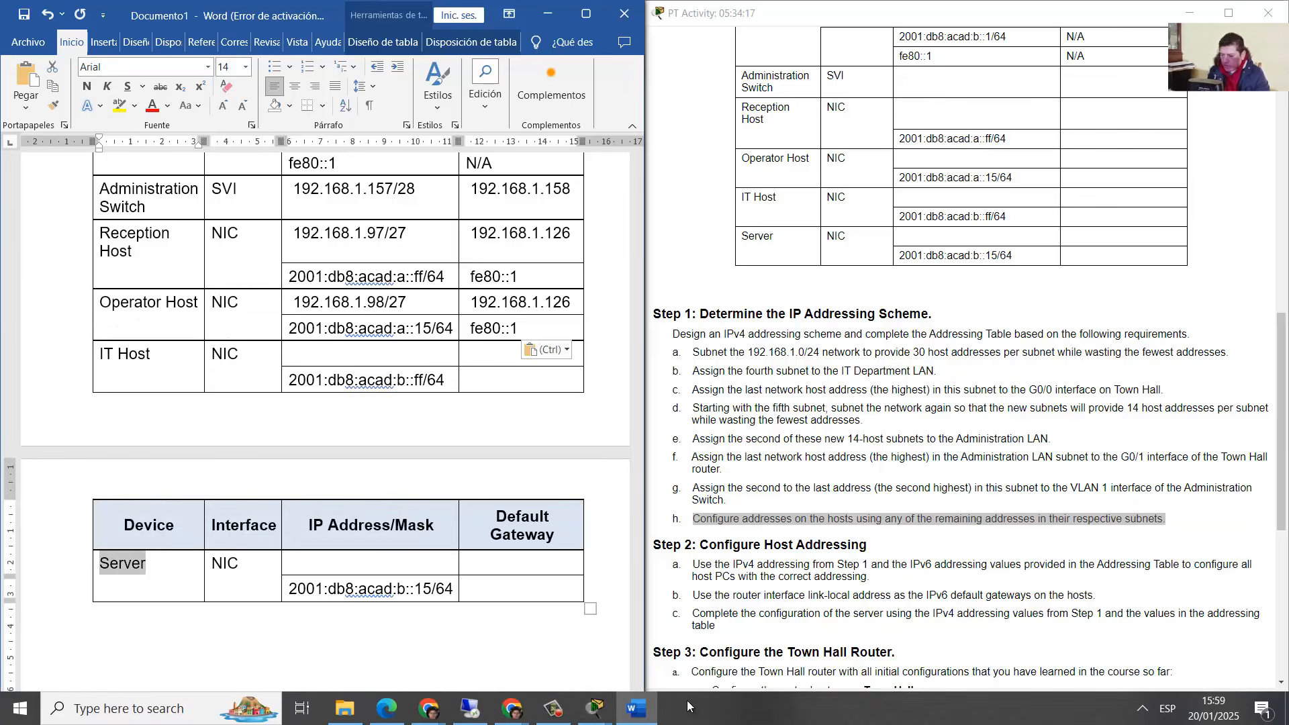
click(595, 708)
Select the Administration LAN devices in the topology, then return to the Word document
click(574, 648)
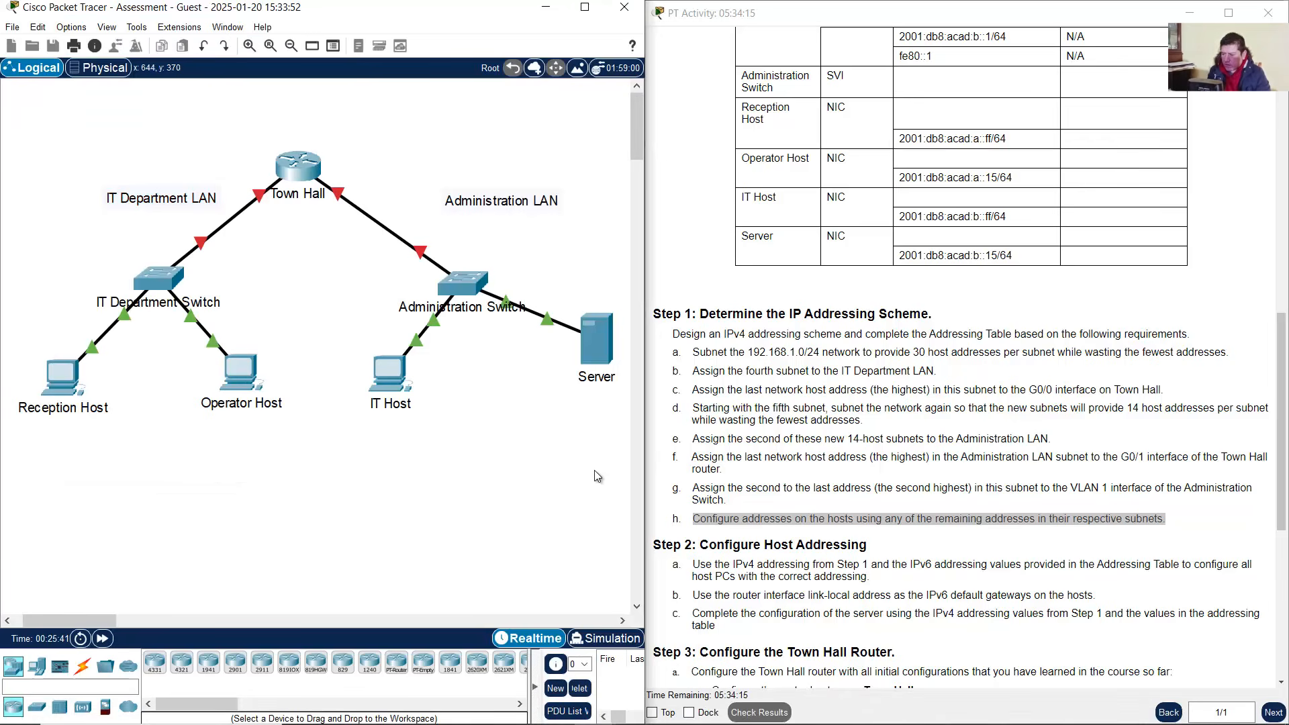
drag(593, 477, 326, 136)
mouse_move(697, 715)
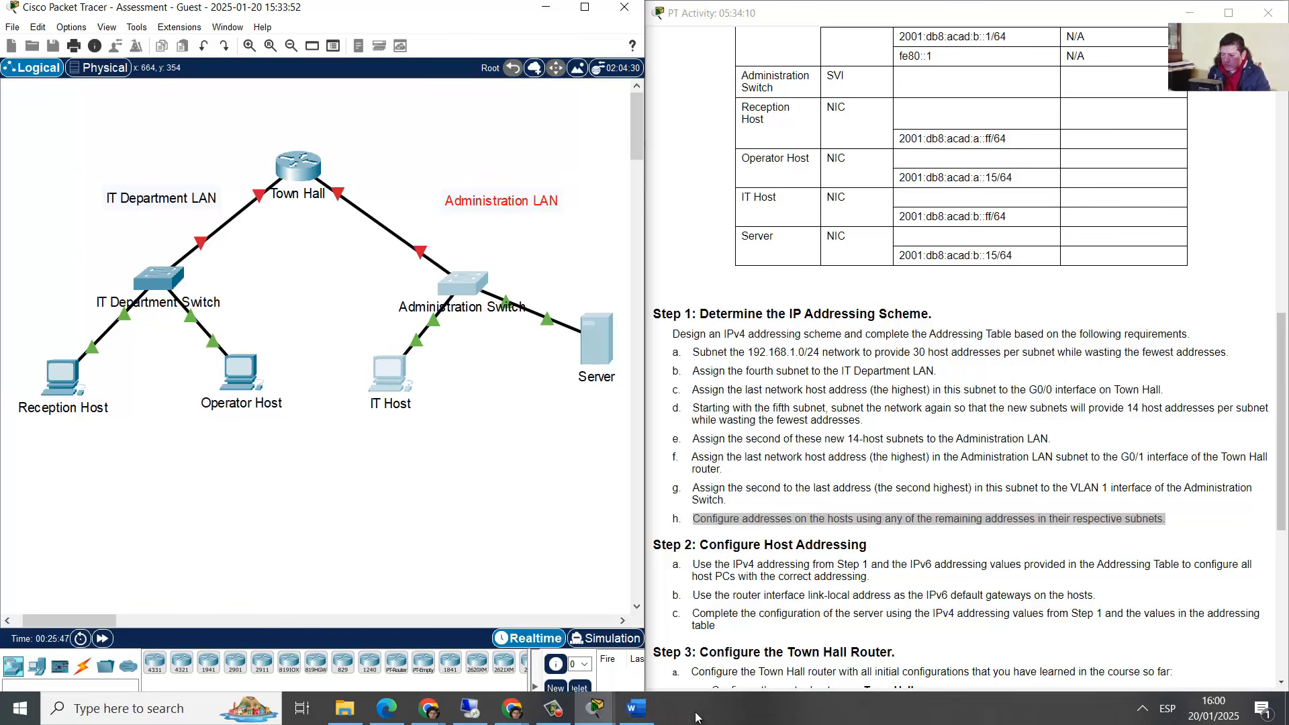
click(639, 710)
scroll(244, 451, up, 10)
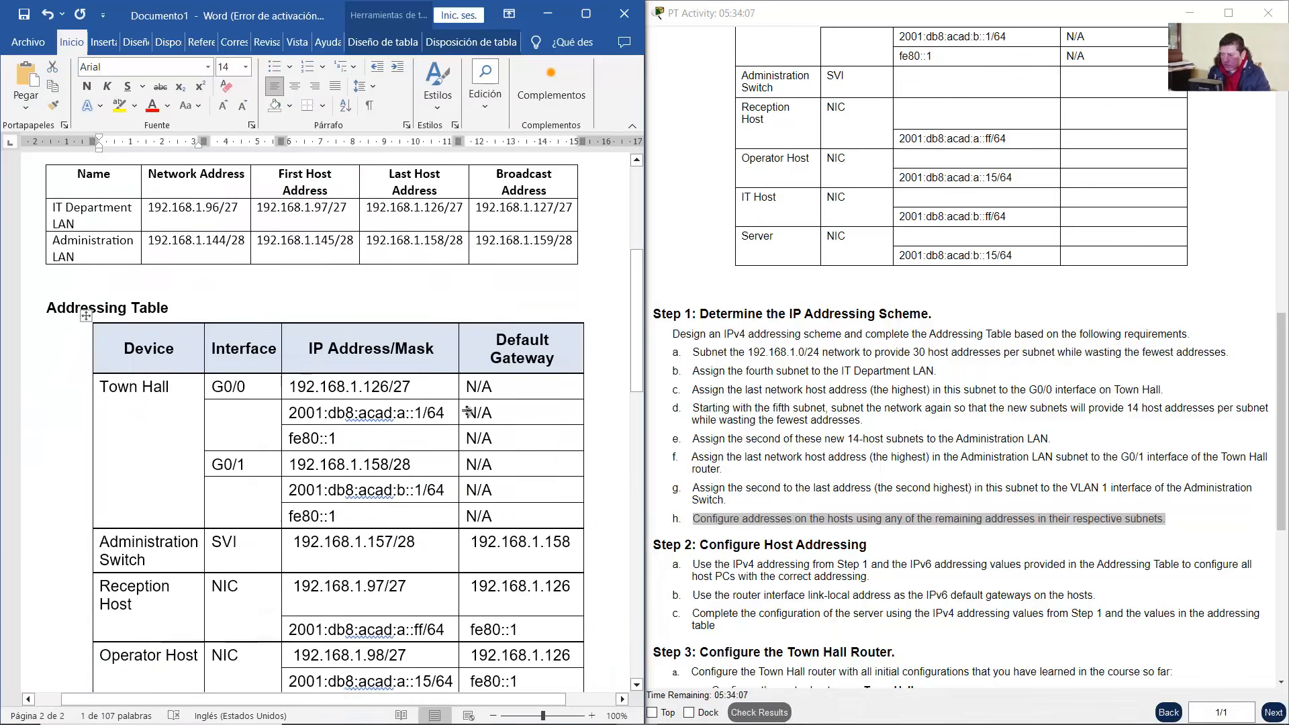
Review the Administration LAN subnet row and its 192.168.1.158/28 last host address
click(243, 451)
drag(86, 419, 507, 428)
scroll(517, 450, down, 4)
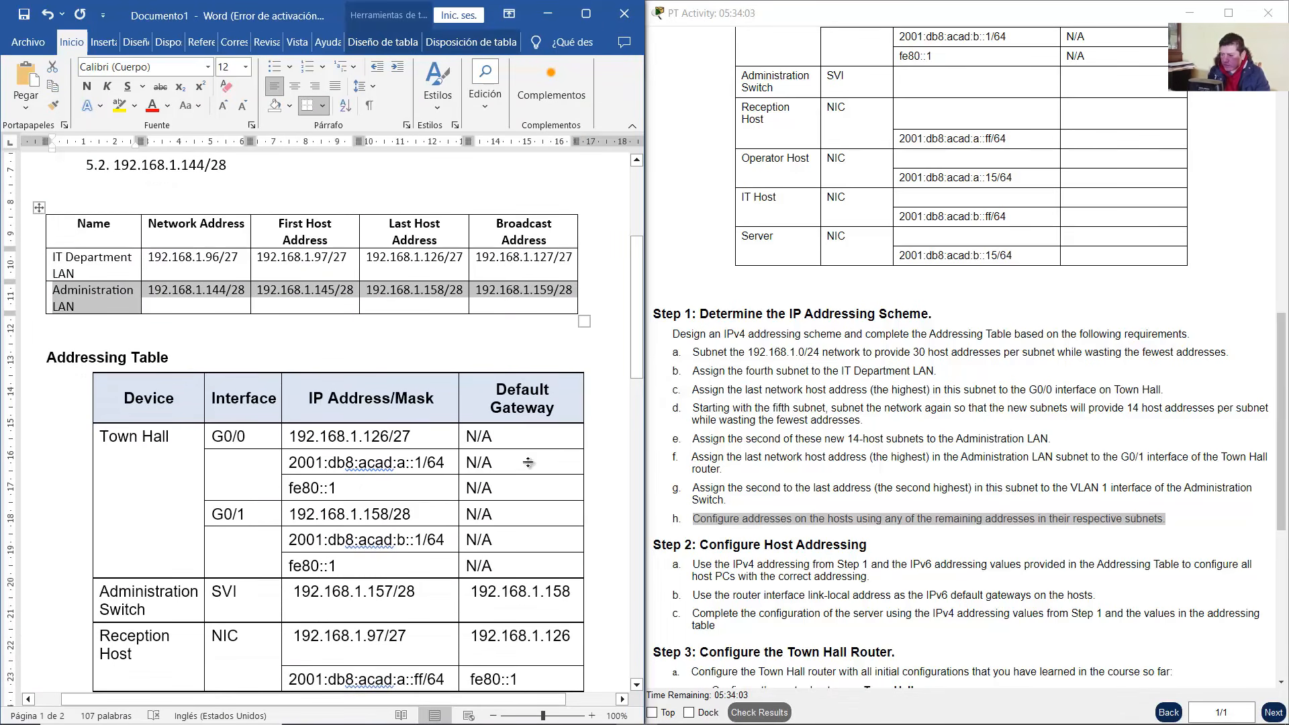
click(430, 494)
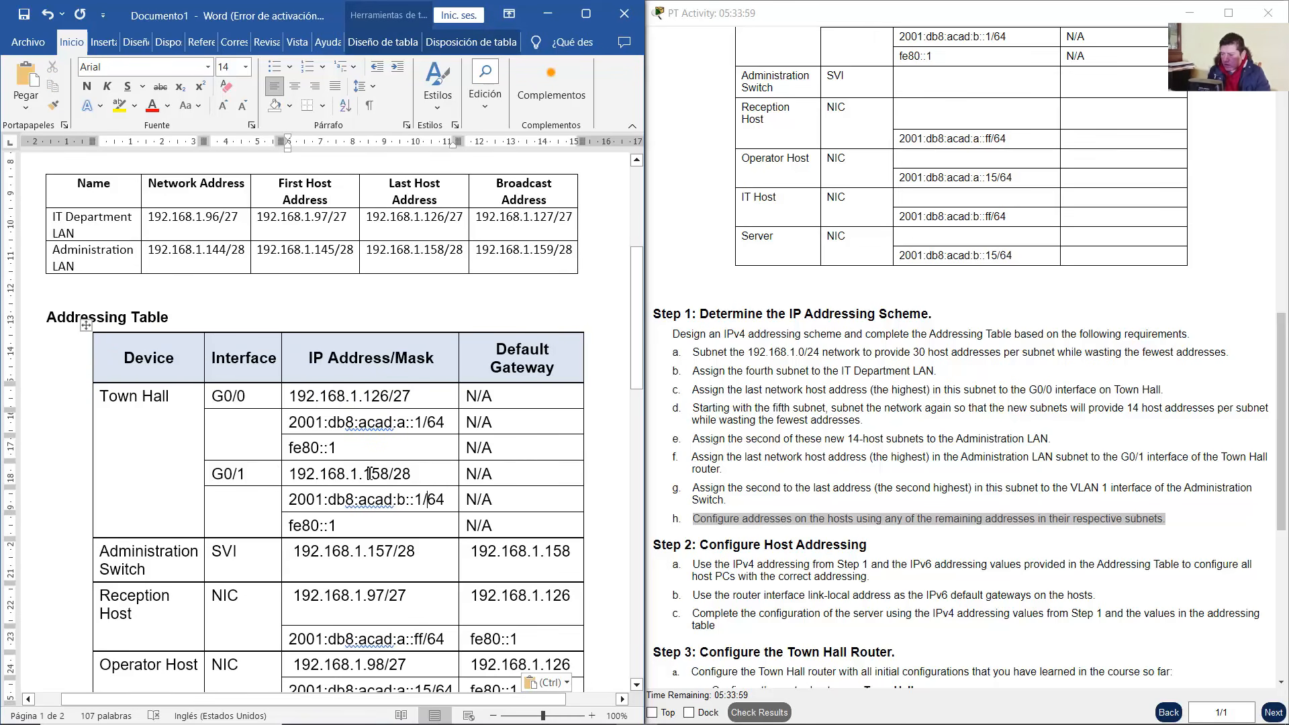
double_click(368, 473)
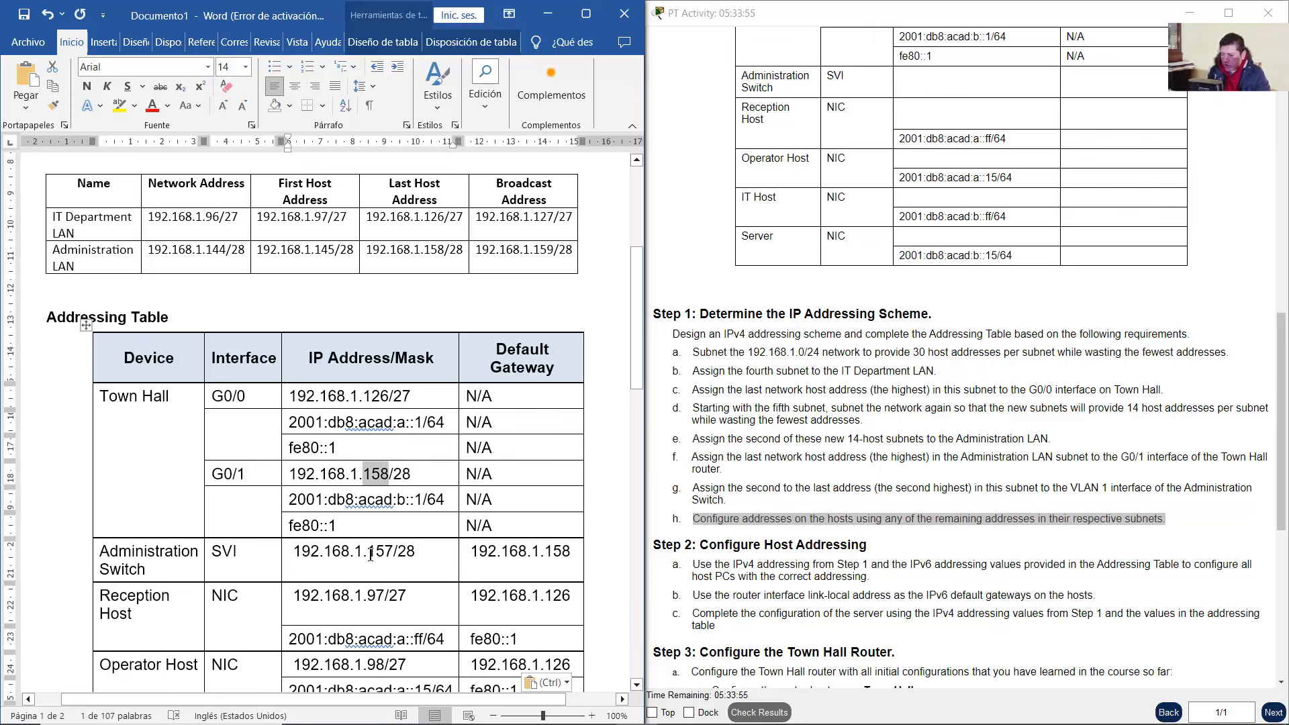
drag(371, 555, 391, 555)
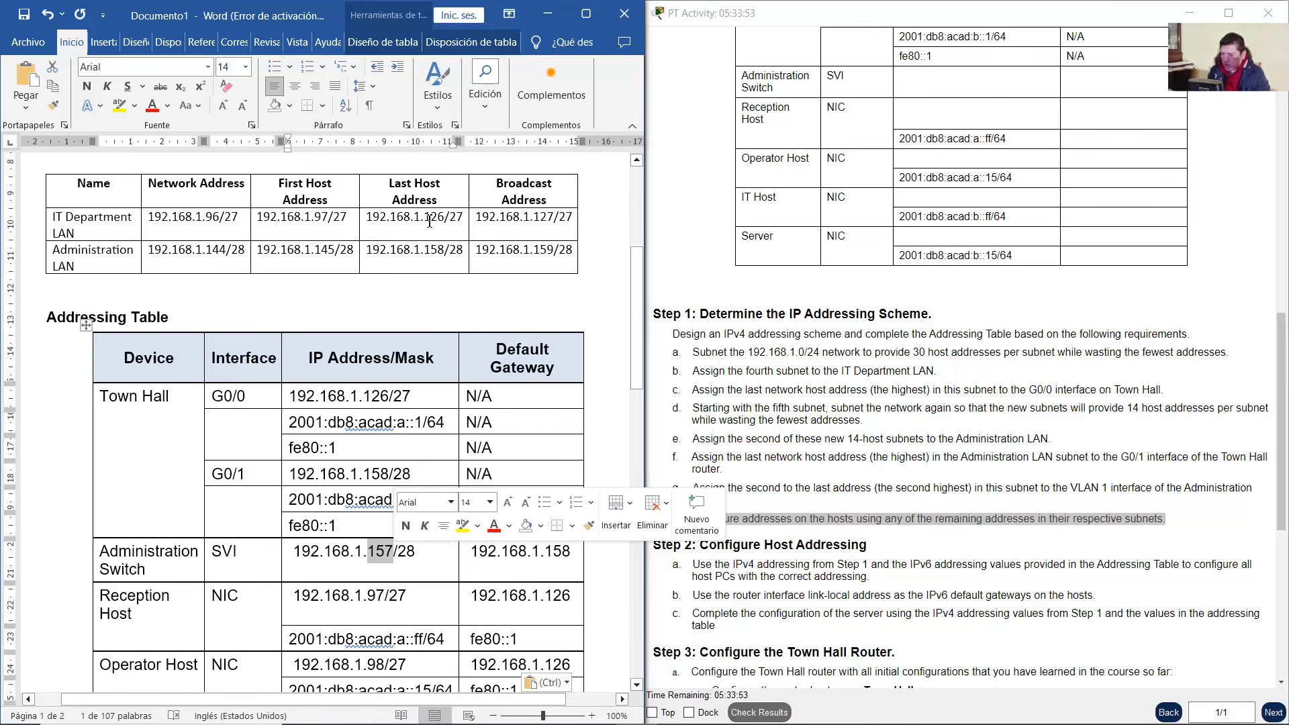
click(438, 250)
drag(461, 254, 366, 253)
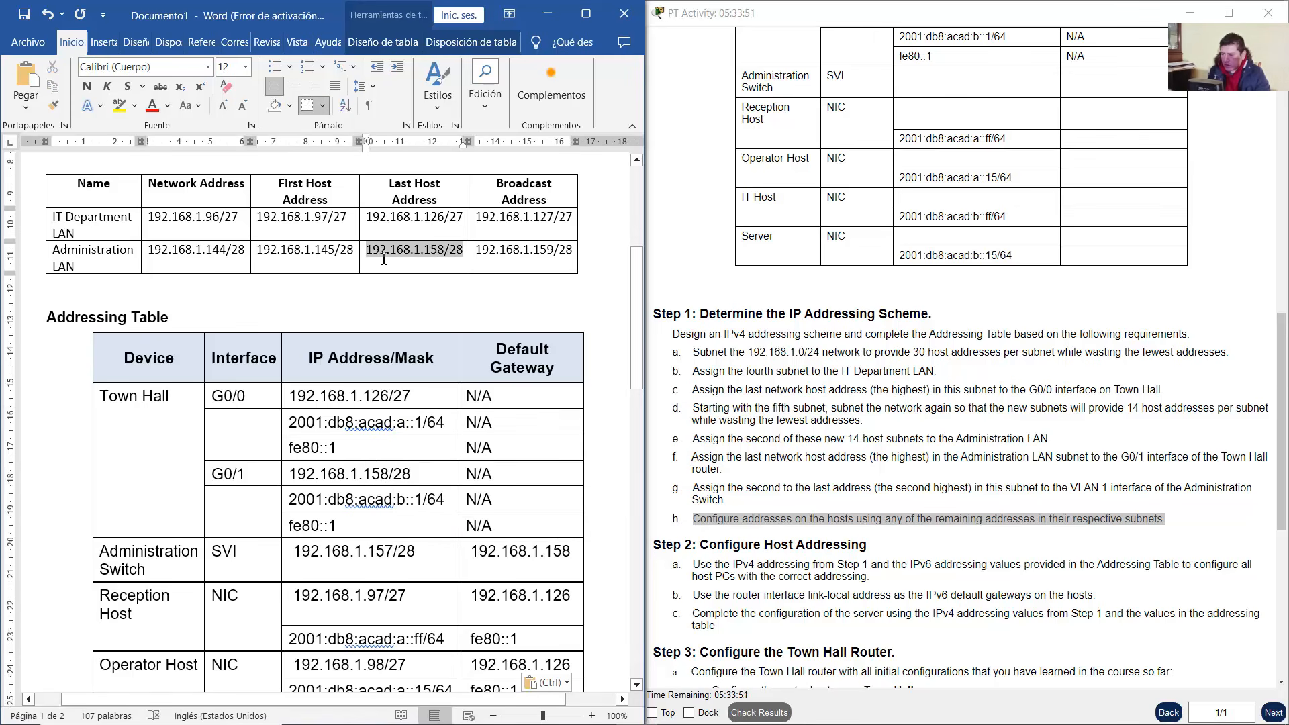
click(418, 267)
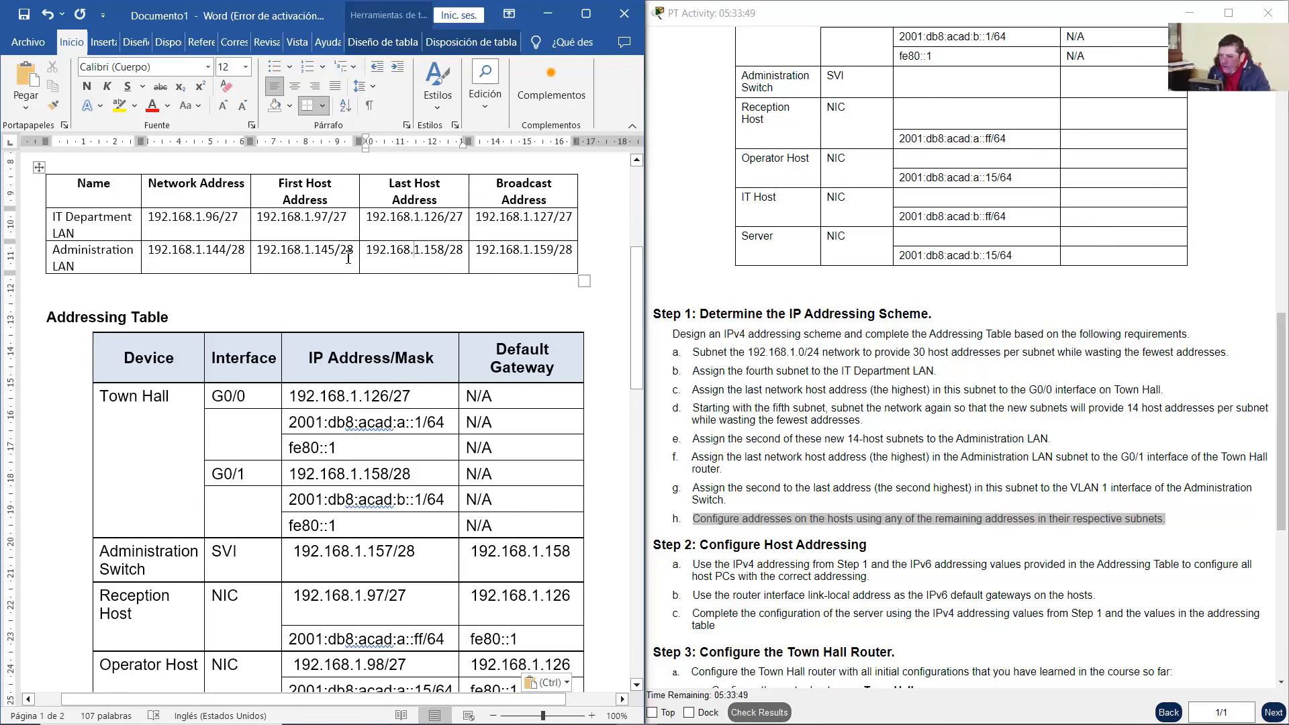
Copy the Administration LAN first host address 192.168.1.145/28
drag(282, 184, 329, 201)
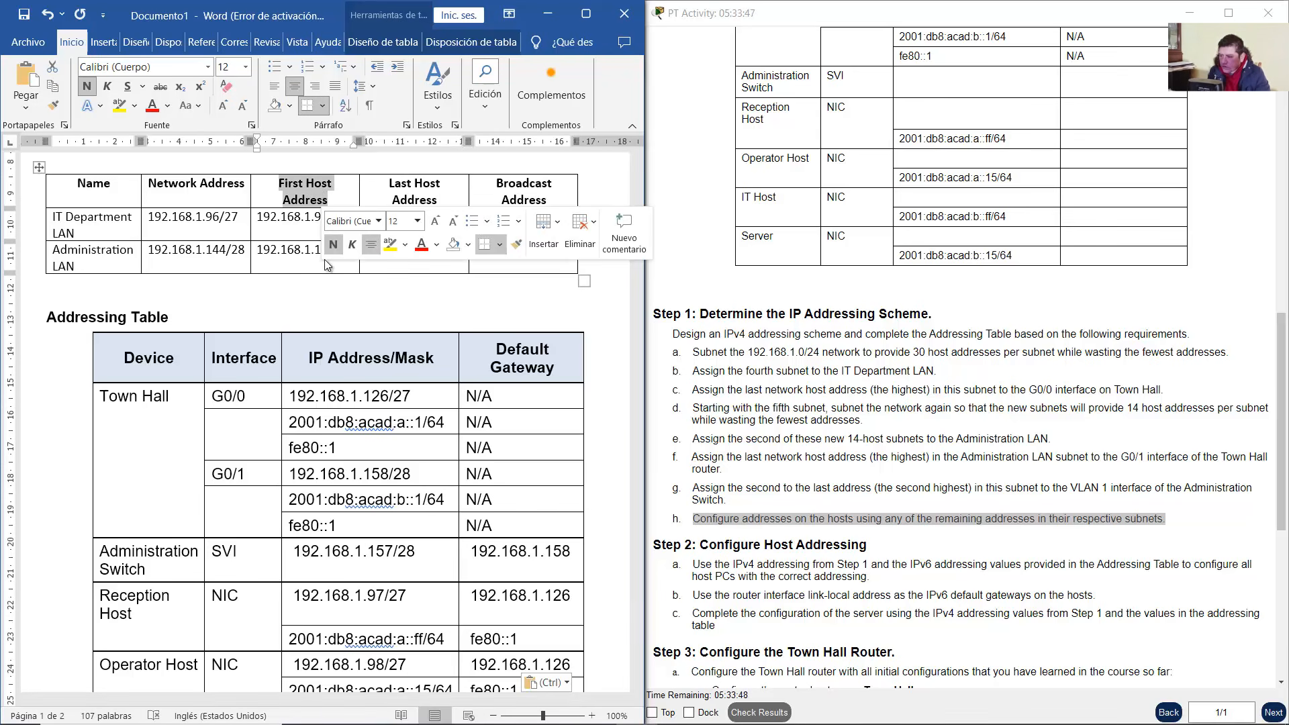
click(294, 262)
drag(258, 251, 354, 252)
right_click(346, 253)
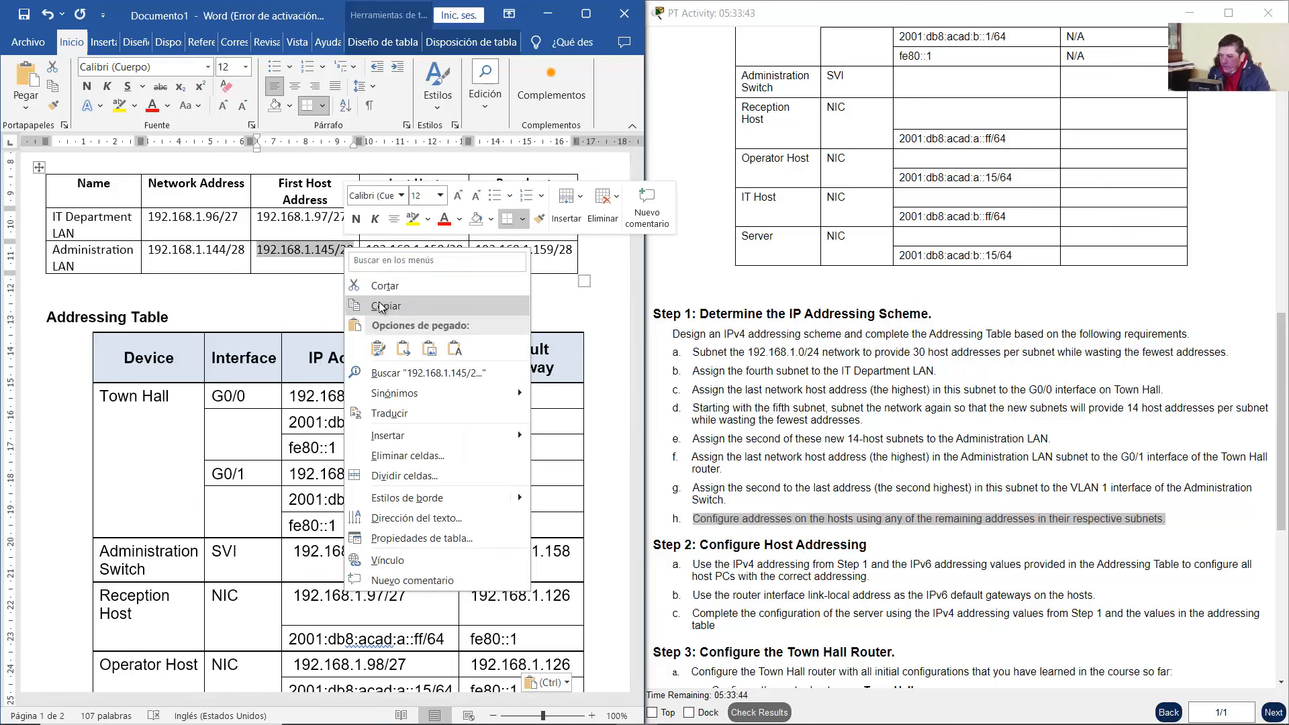
click(386, 307)
scroll(410, 363, down, 8)
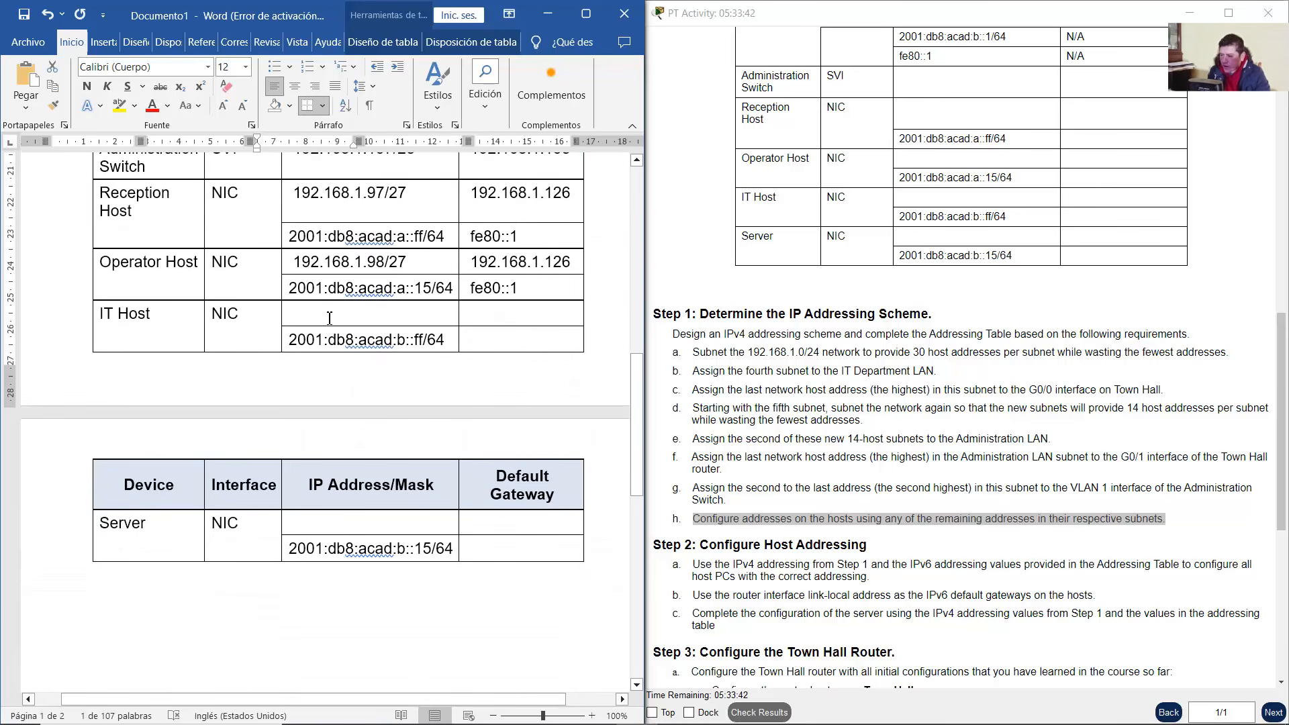
Paste 192.168.1.145/28 for IT Host and change the Server's copy to 192.168.1.146/28
right_click(329, 318)
click(437, 421)
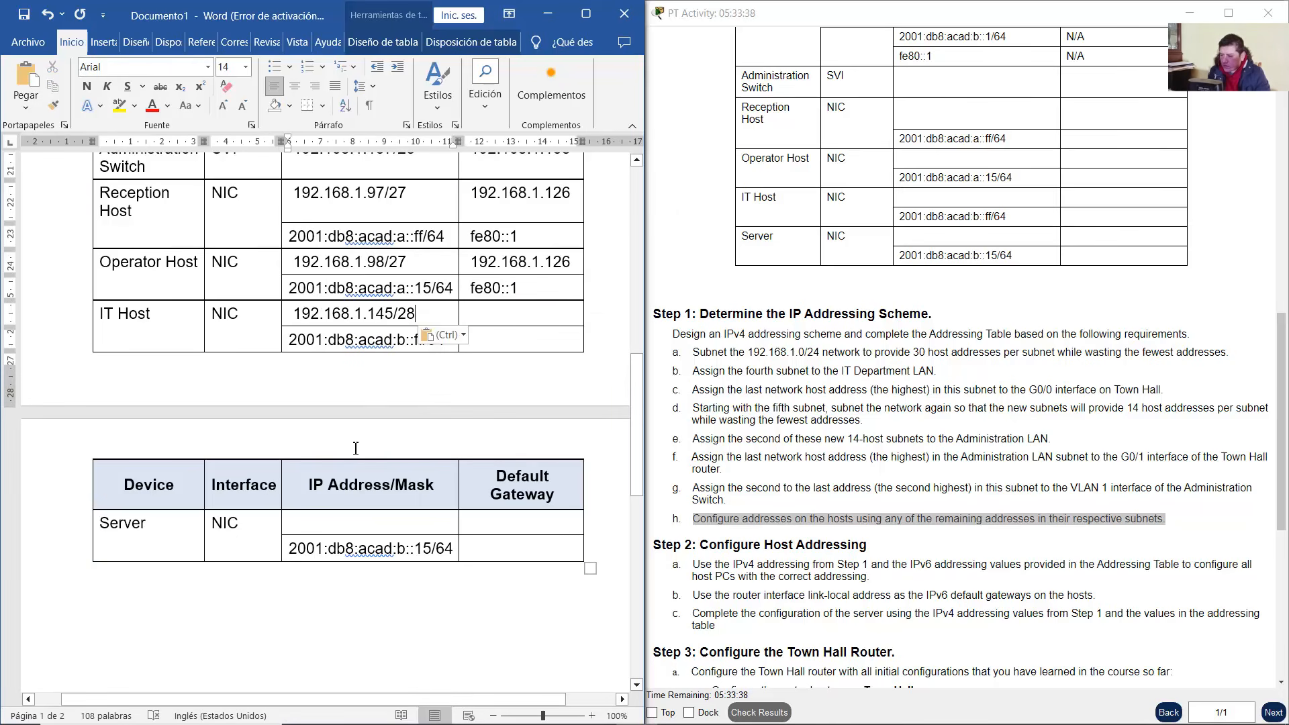
right_click(354, 522)
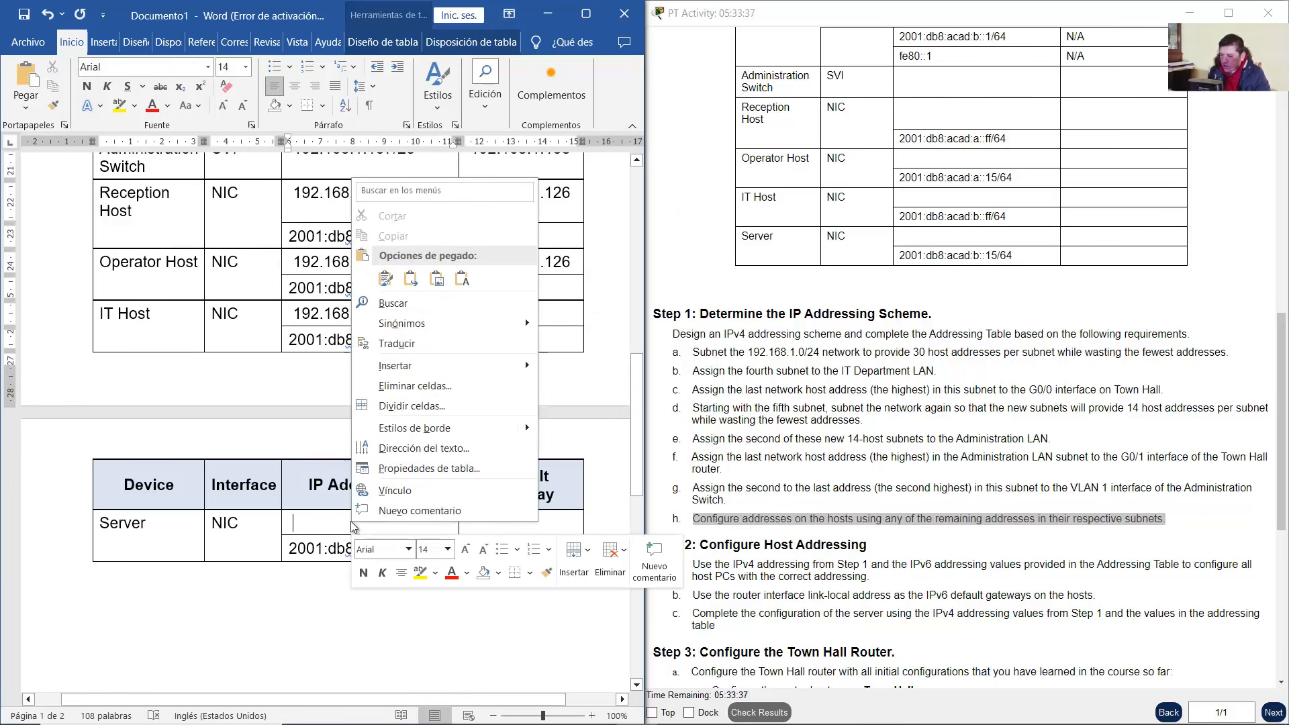
click(463, 281)
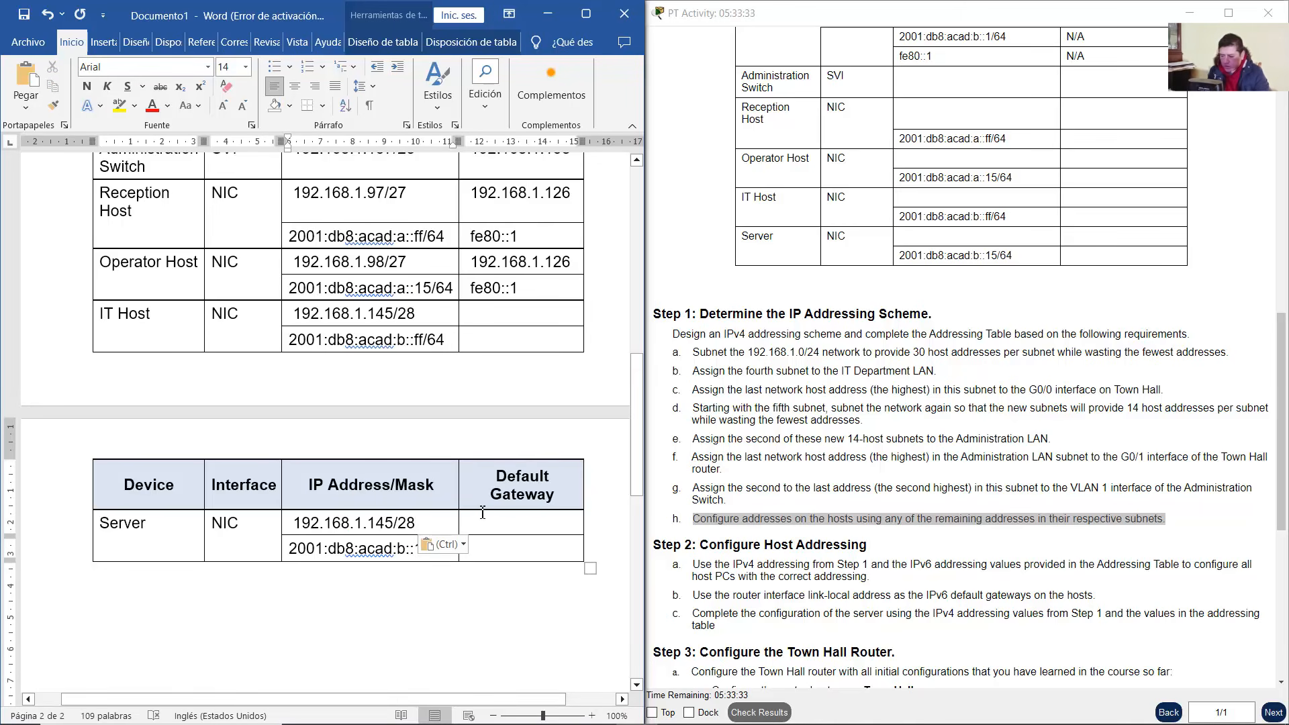
key(BackSpace)
text(6)
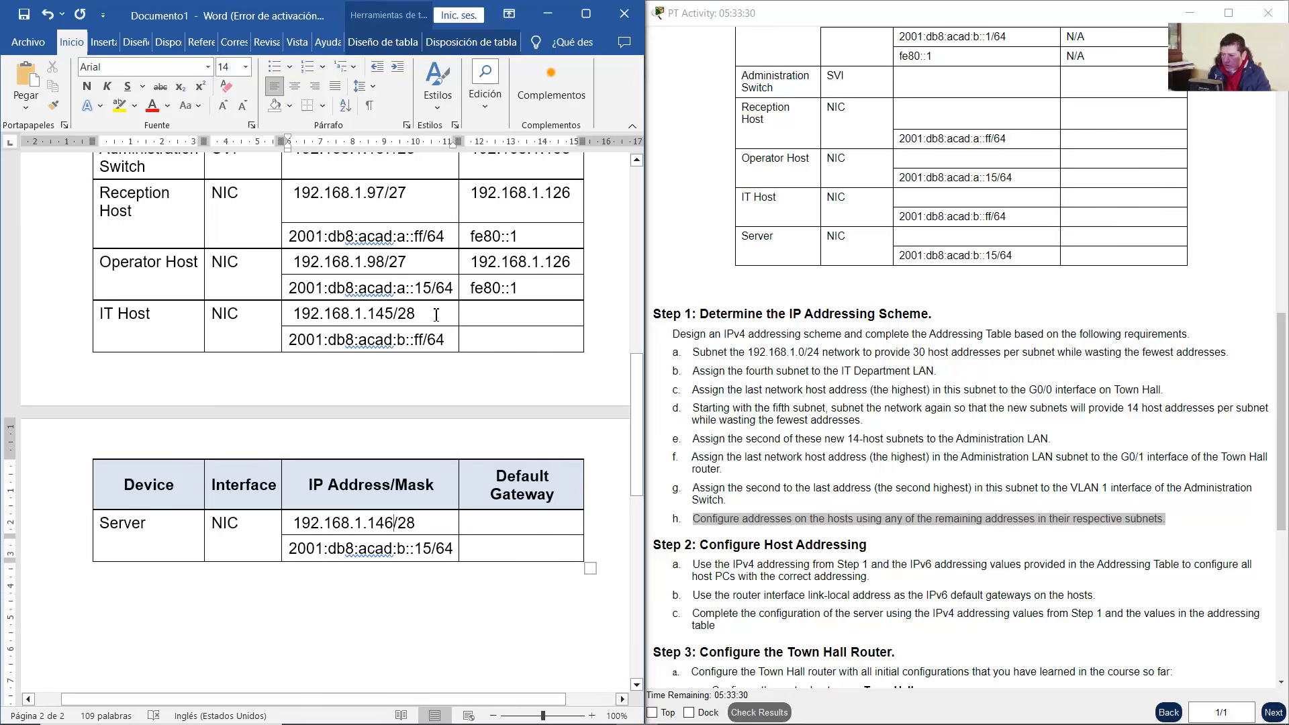
Verify the /28 masks and Town Hall's Administration LAN link, then select G0/1's 192.168.1.158
drag(434, 315, 401, 308)
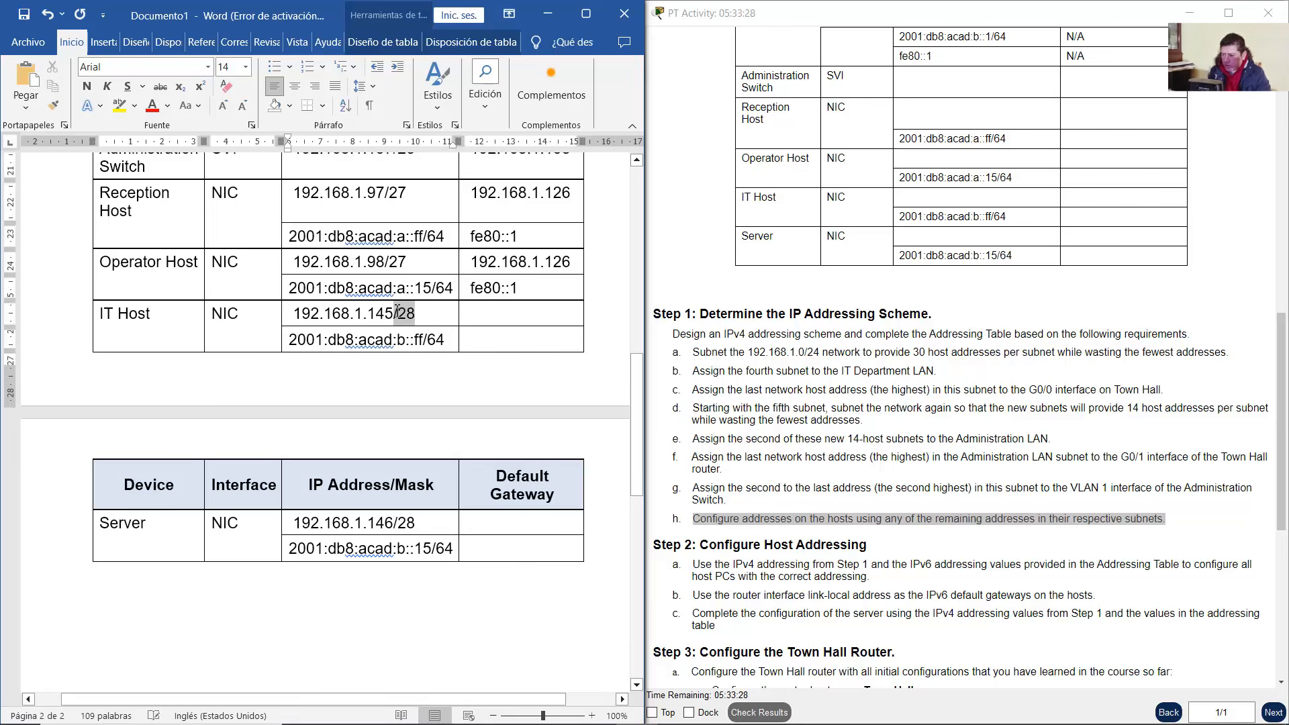
mouse_move(418, 524)
mouse_down()
mouse_move(371, 525)
mouse_move(401, 527)
mouse_up()
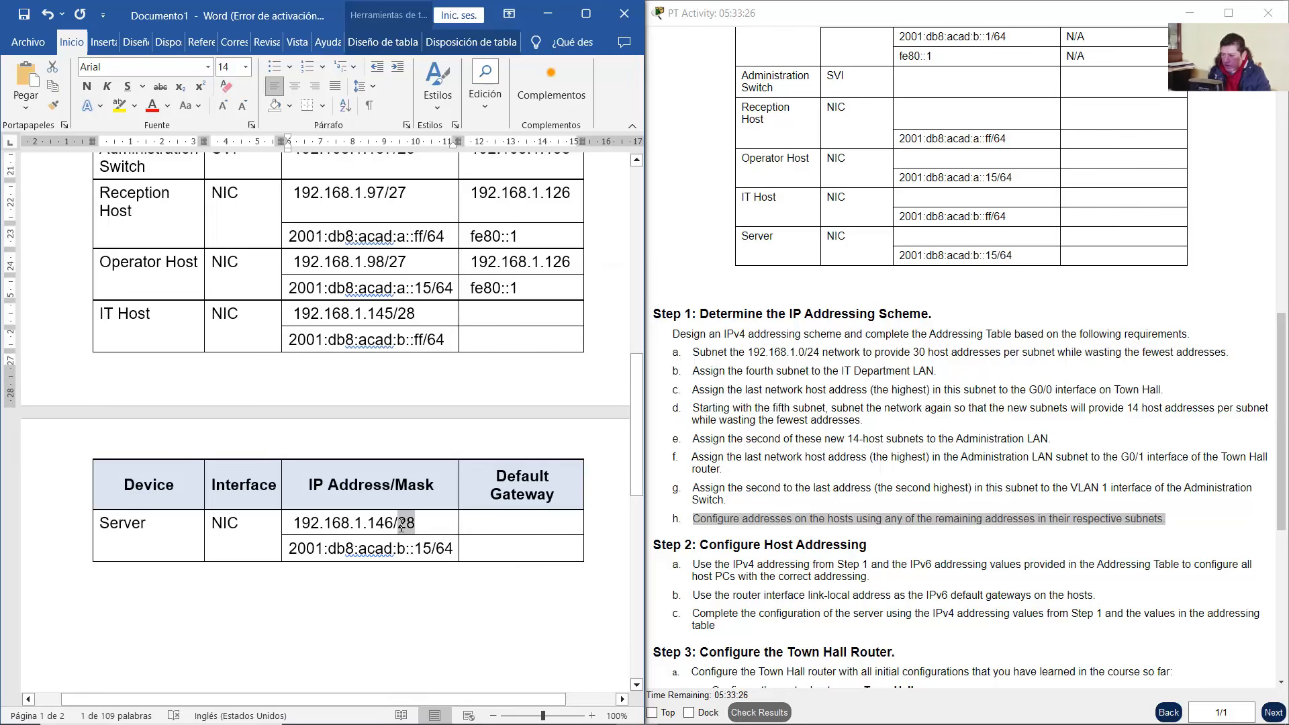
mouse_move(596, 702)
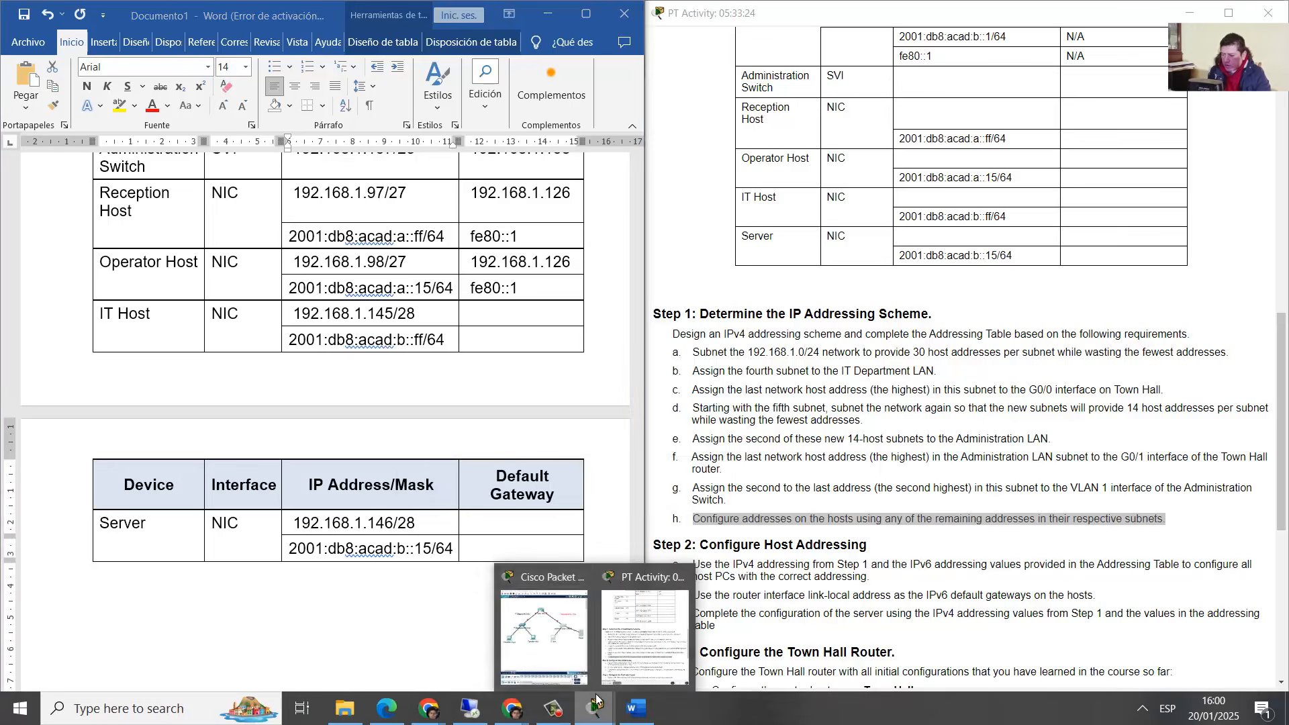
click(544, 635)
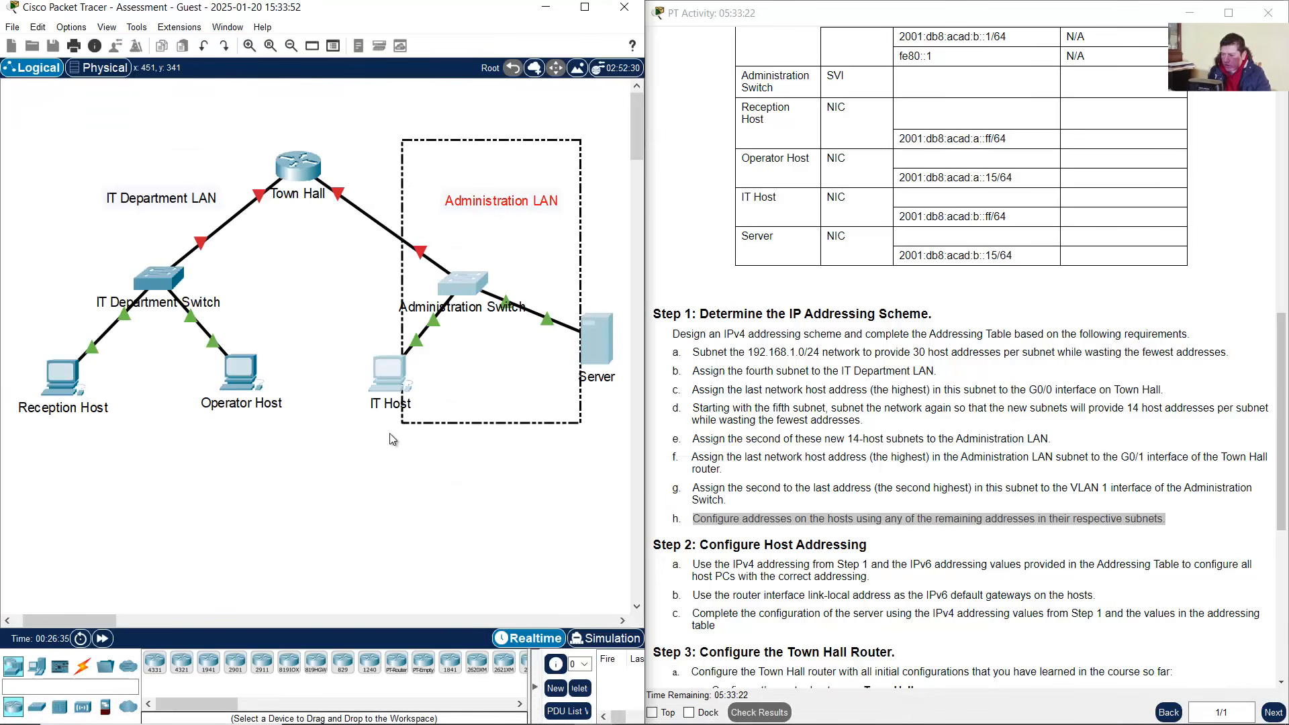
click(371, 169)
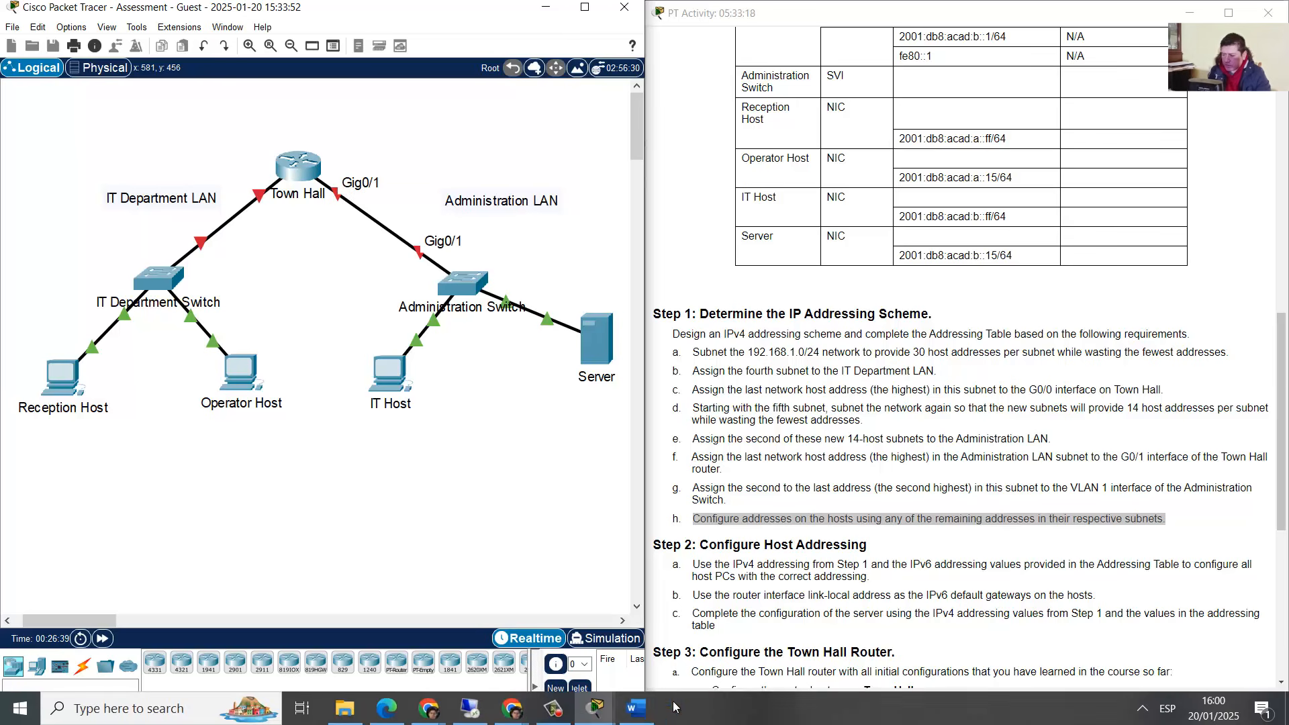
click(635, 709)
scroll(413, 301, up, 5)
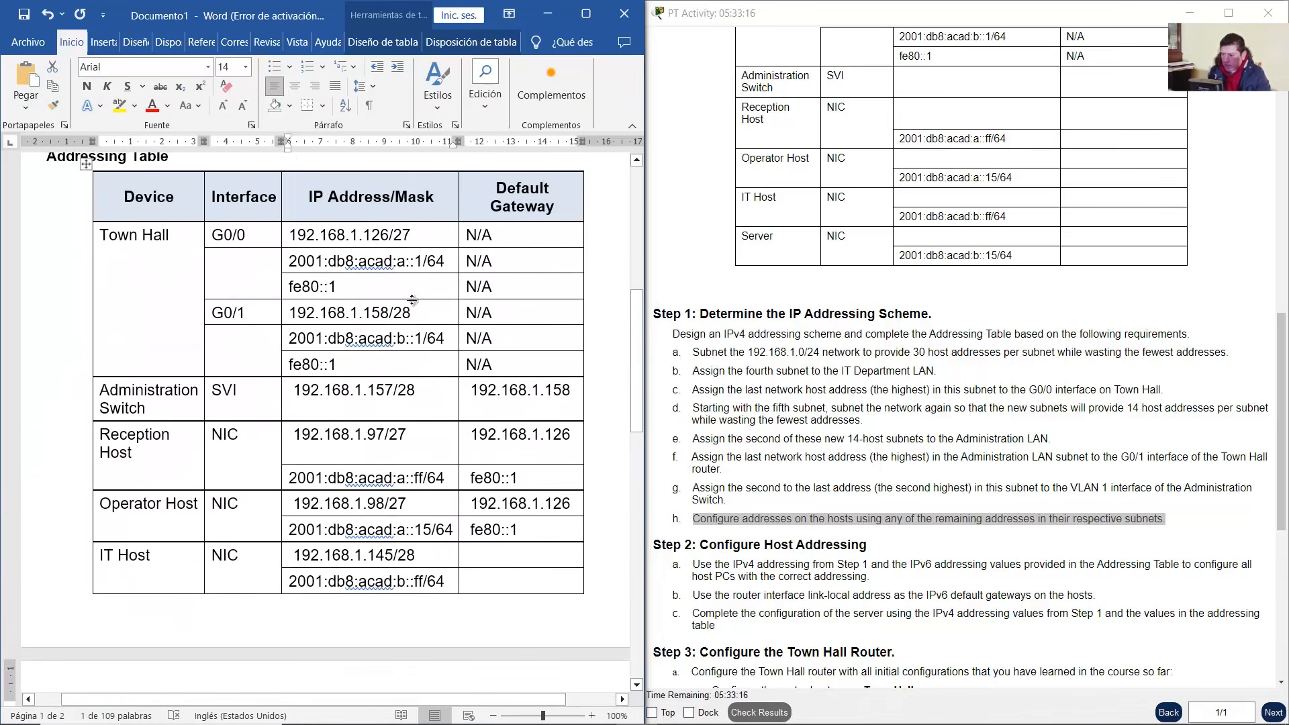
drag(387, 315, 289, 314)
Set 192.168.1.158 as the IPv4 default gateway for IT Host and Server
right_click(298, 310)
click(363, 368)
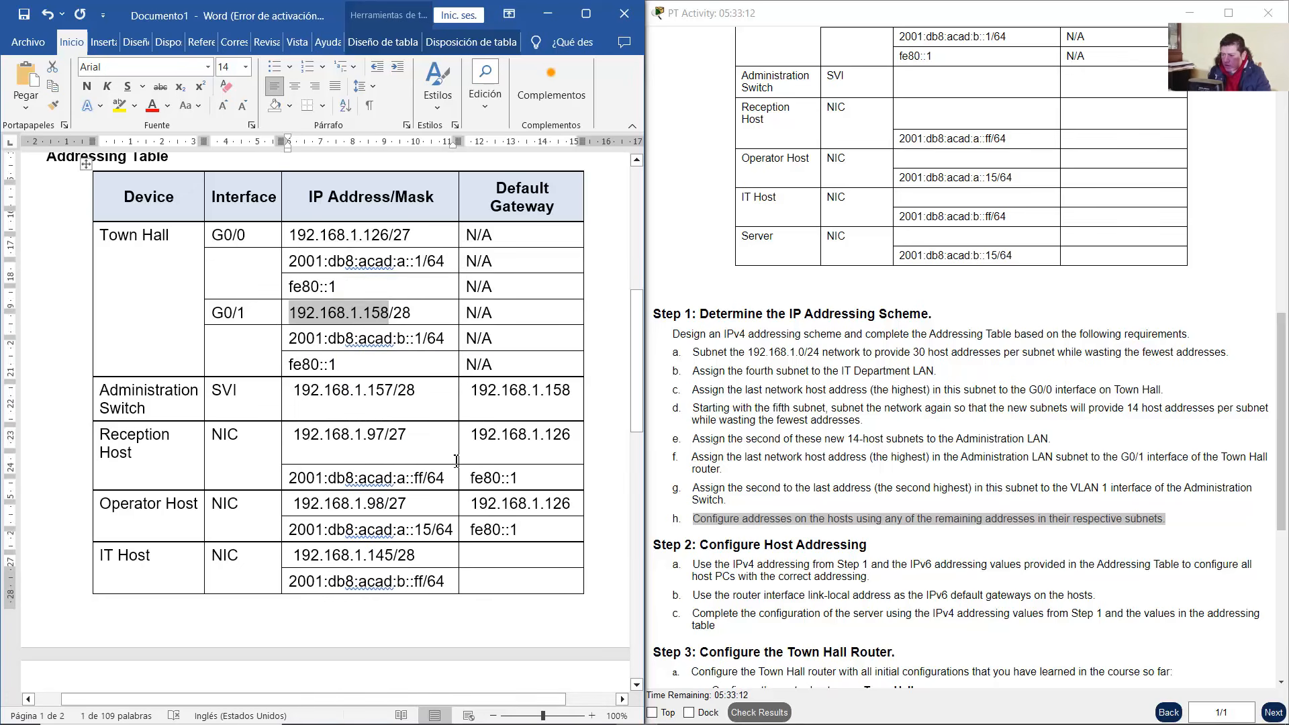
scroll(482, 360, down, 5)
right_click(485, 355)
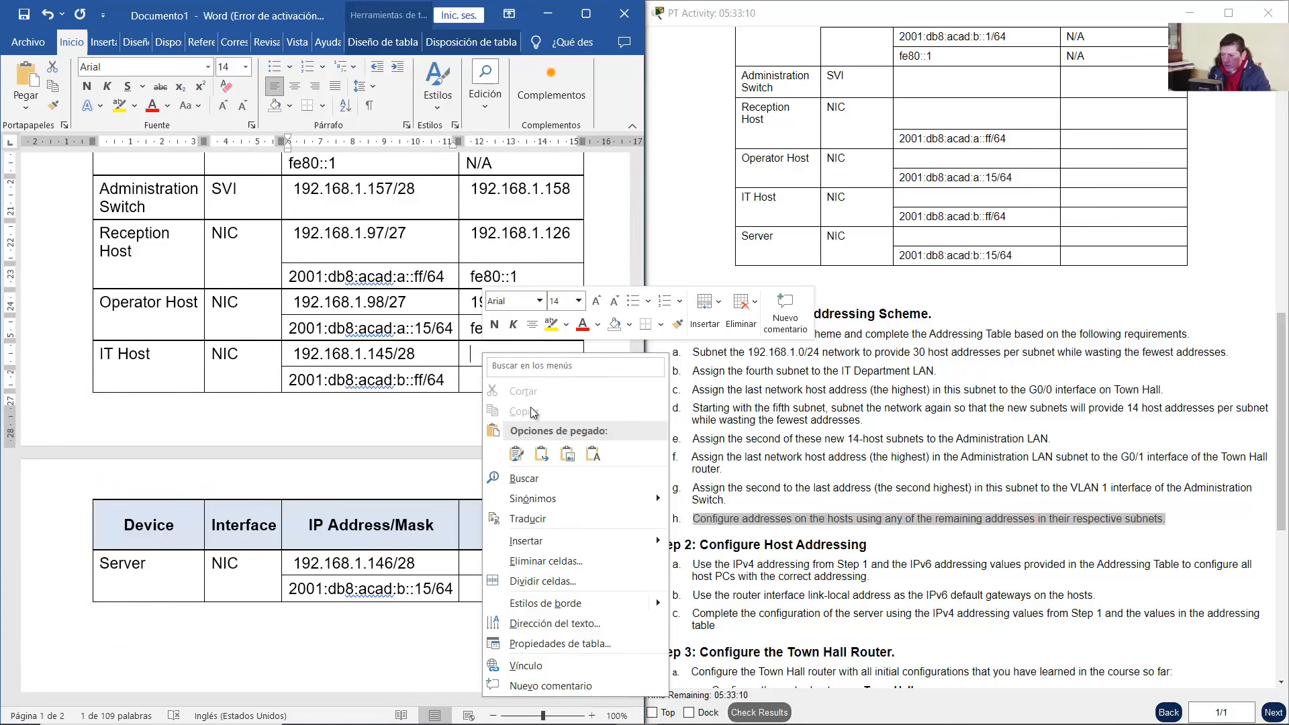
click(540, 454)
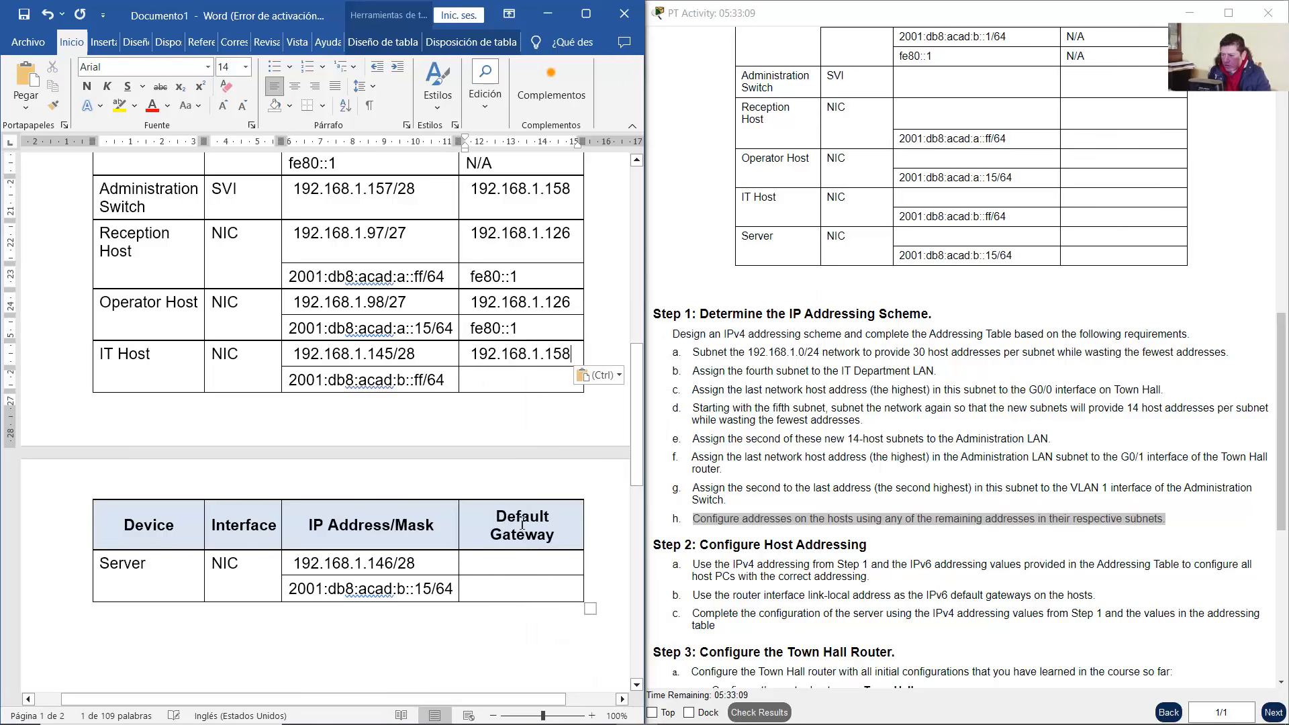
right_click(493, 569)
click(601, 325)
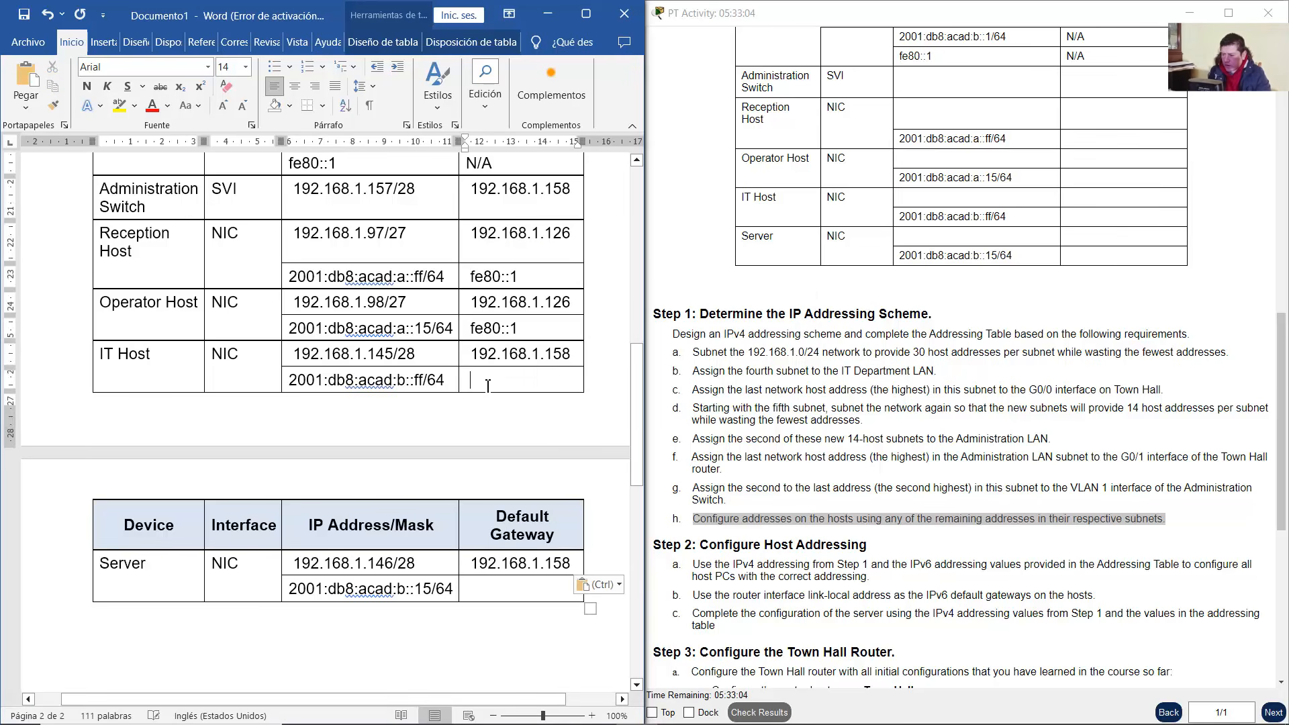
Copy G0/1's fe80::1 and set it as the IPv6 gateway for IT Host and Server
scroll(346, 362, up, 5)
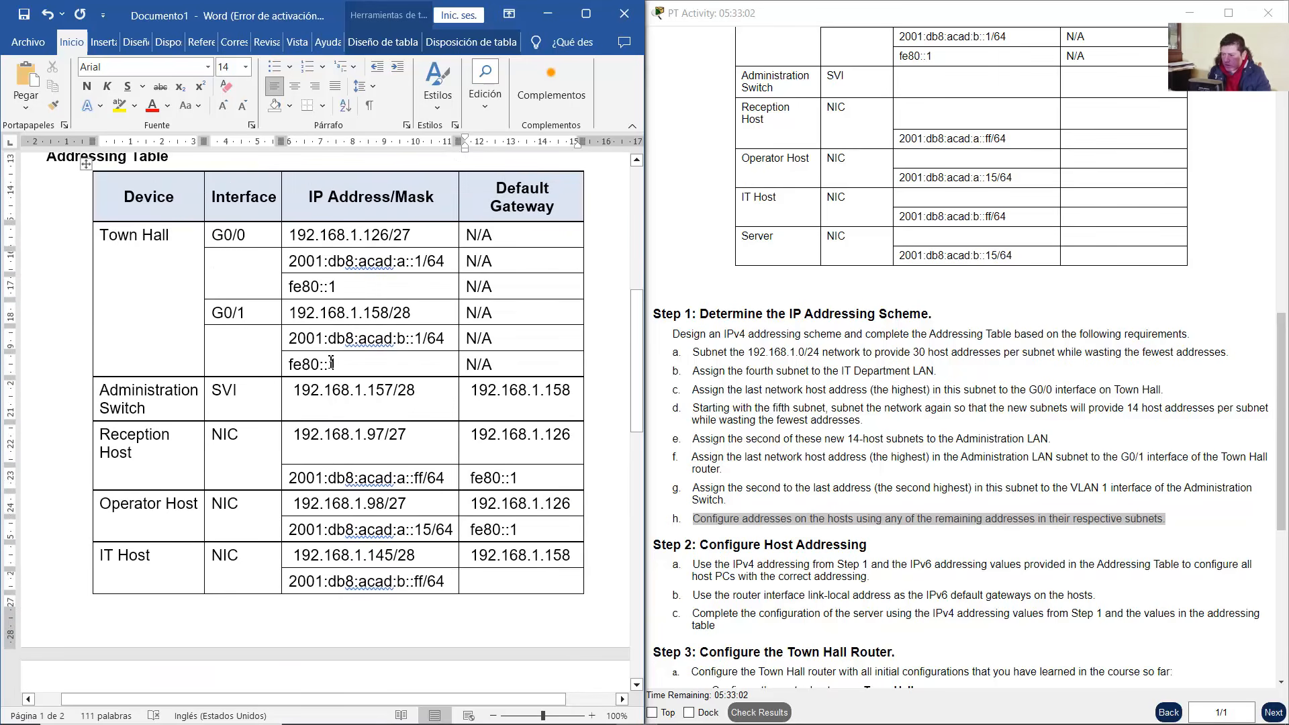
drag(331, 363, 289, 363)
right_click(300, 364)
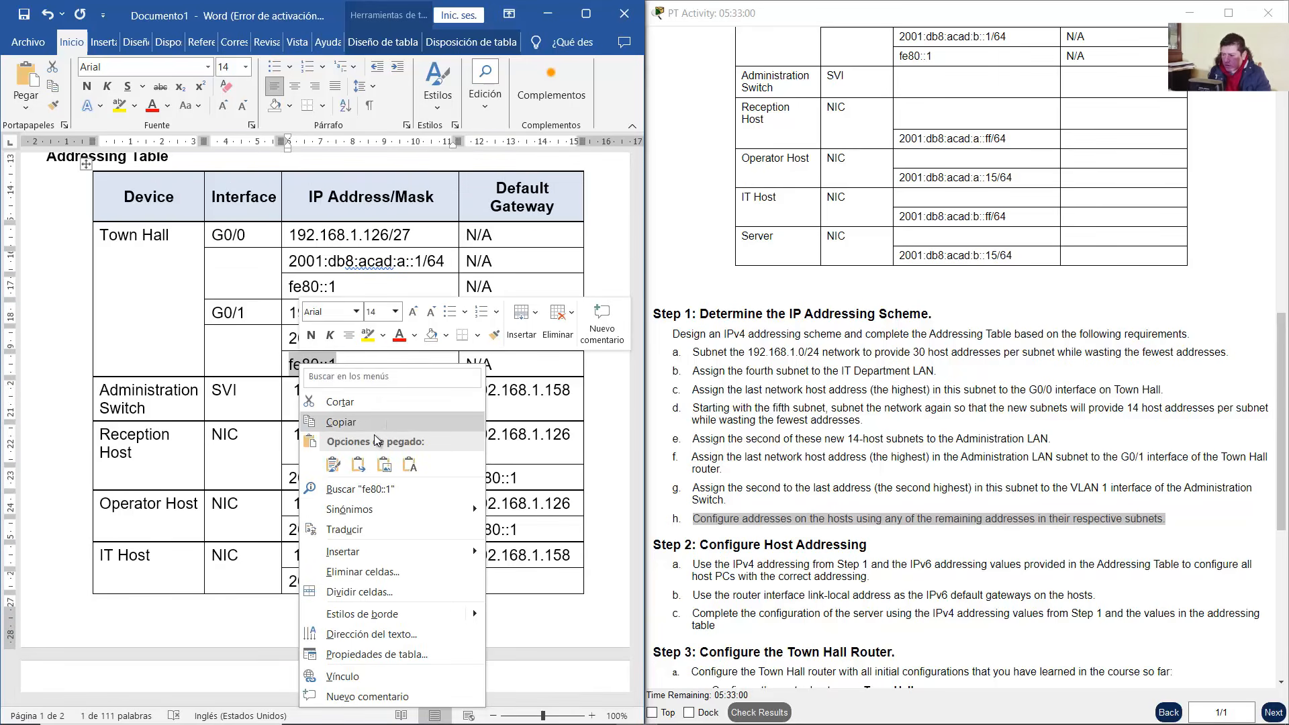
click(356, 421)
scroll(522, 310, down, 7)
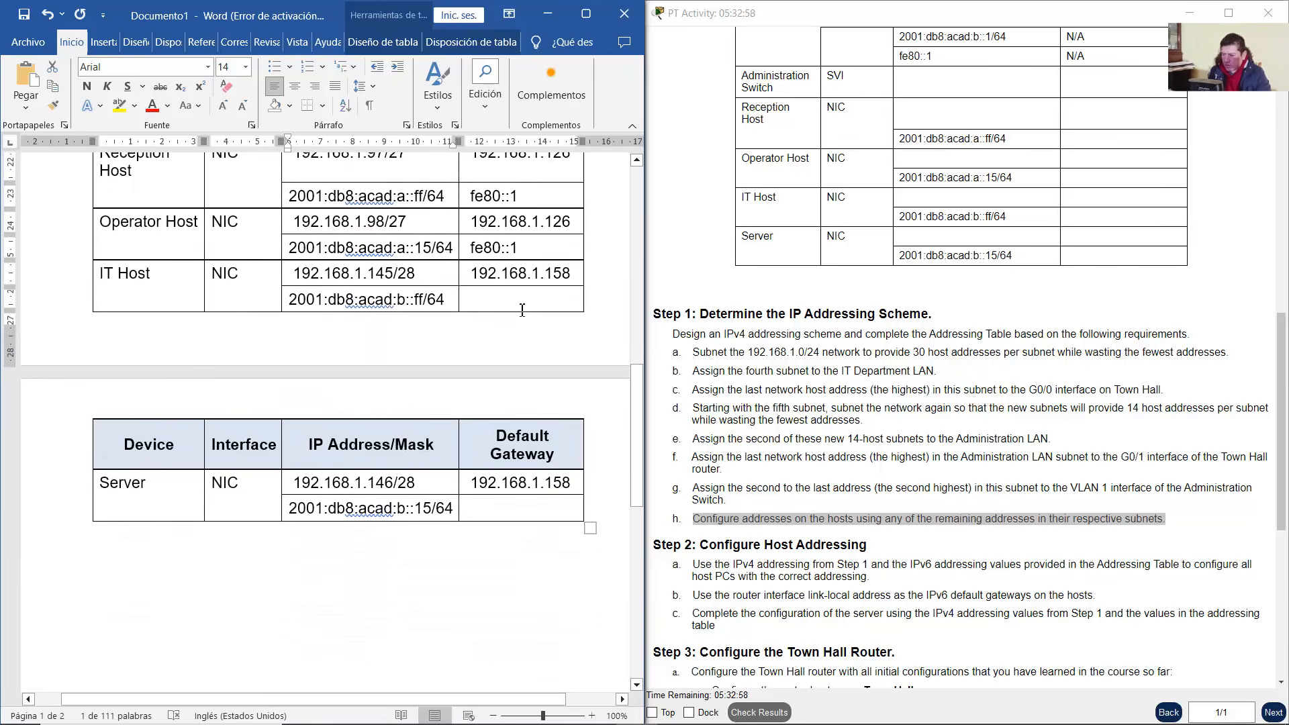
right_click(522, 309)
click(528, 332)
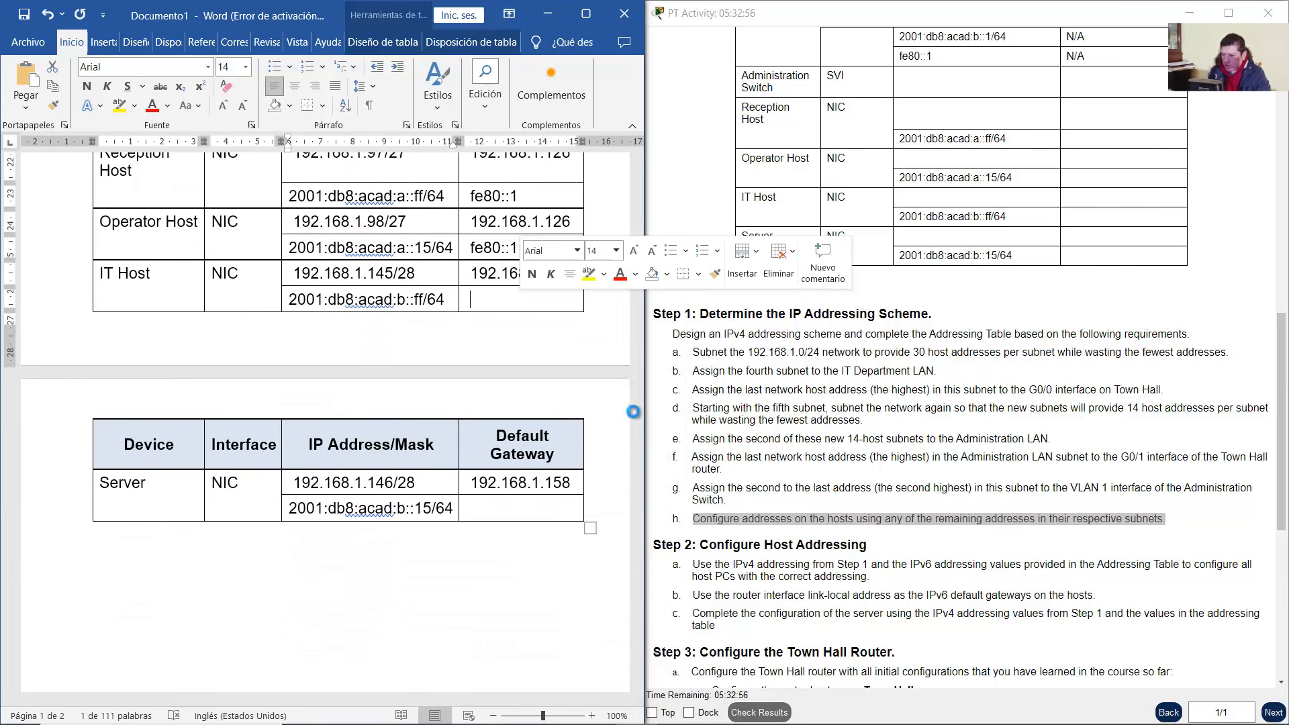
right_click(500, 515)
click(607, 274)
Remove the leading spaces before the Administration Switch, Reception Host and Operator Host addresses
scroll(505, 465, up, 3)
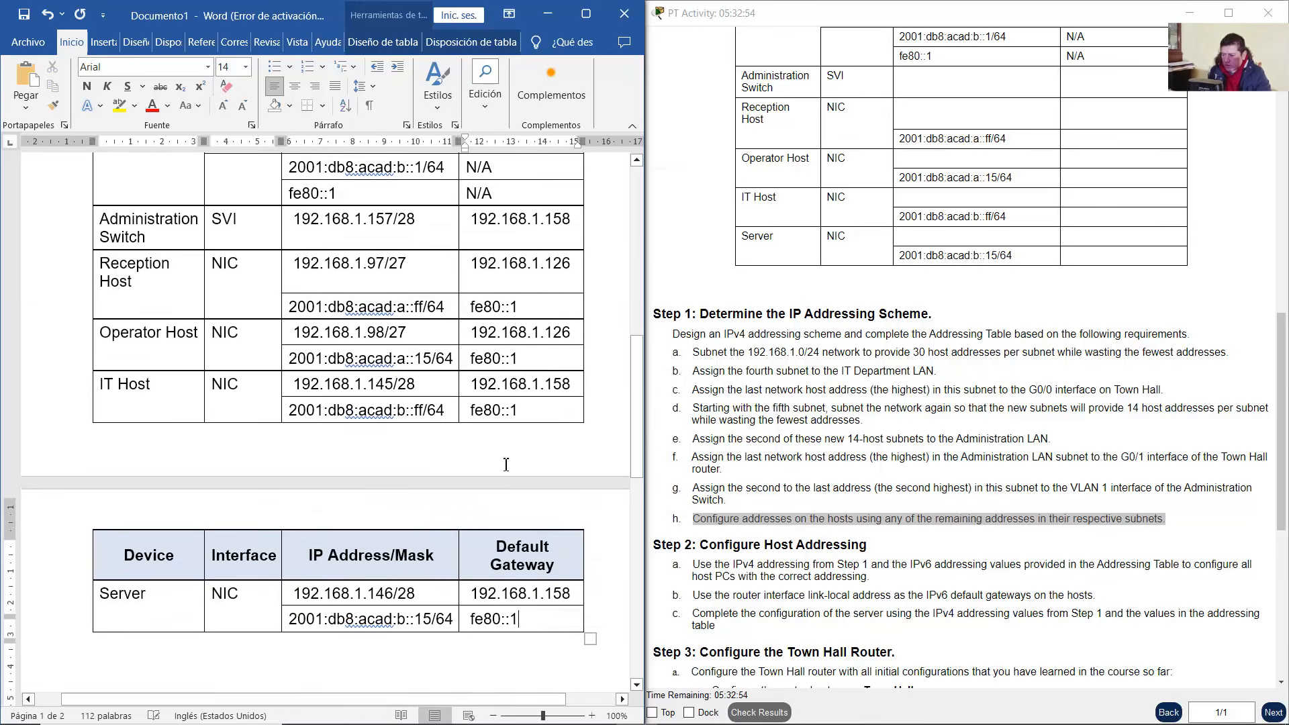
scroll(507, 465, up, 7)
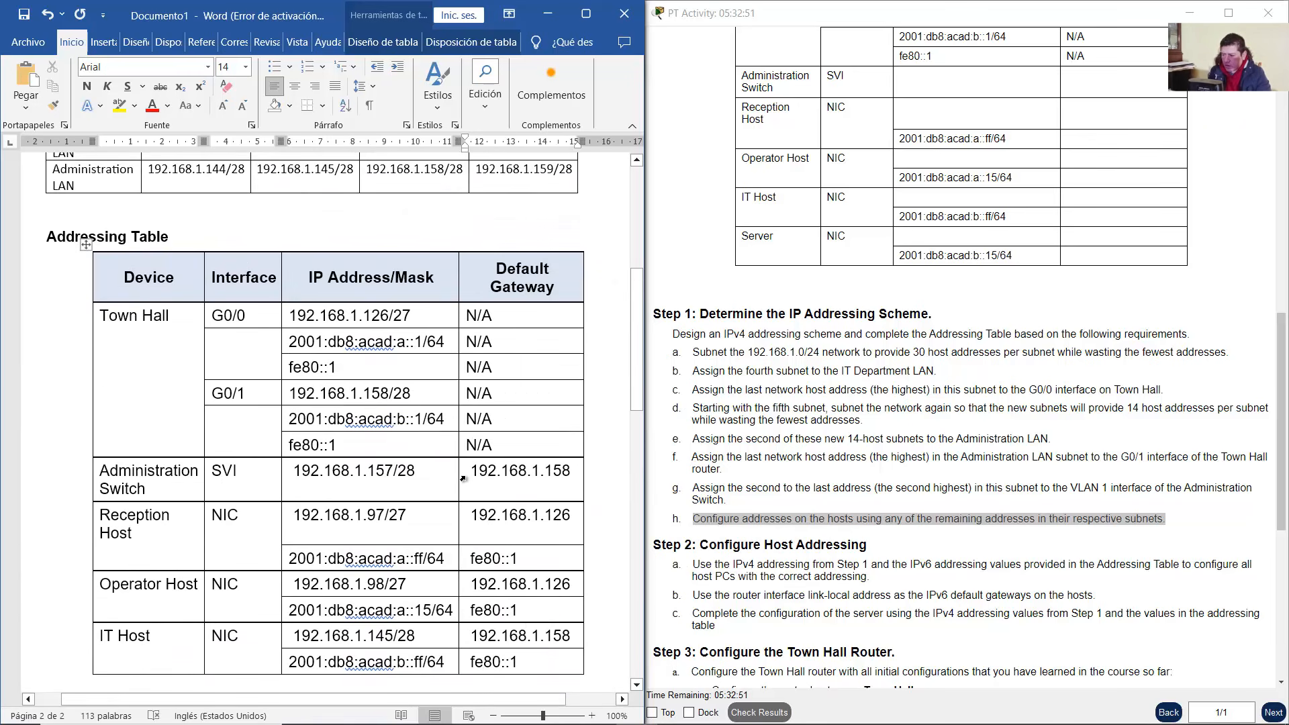
scroll(463, 479, down, 2)
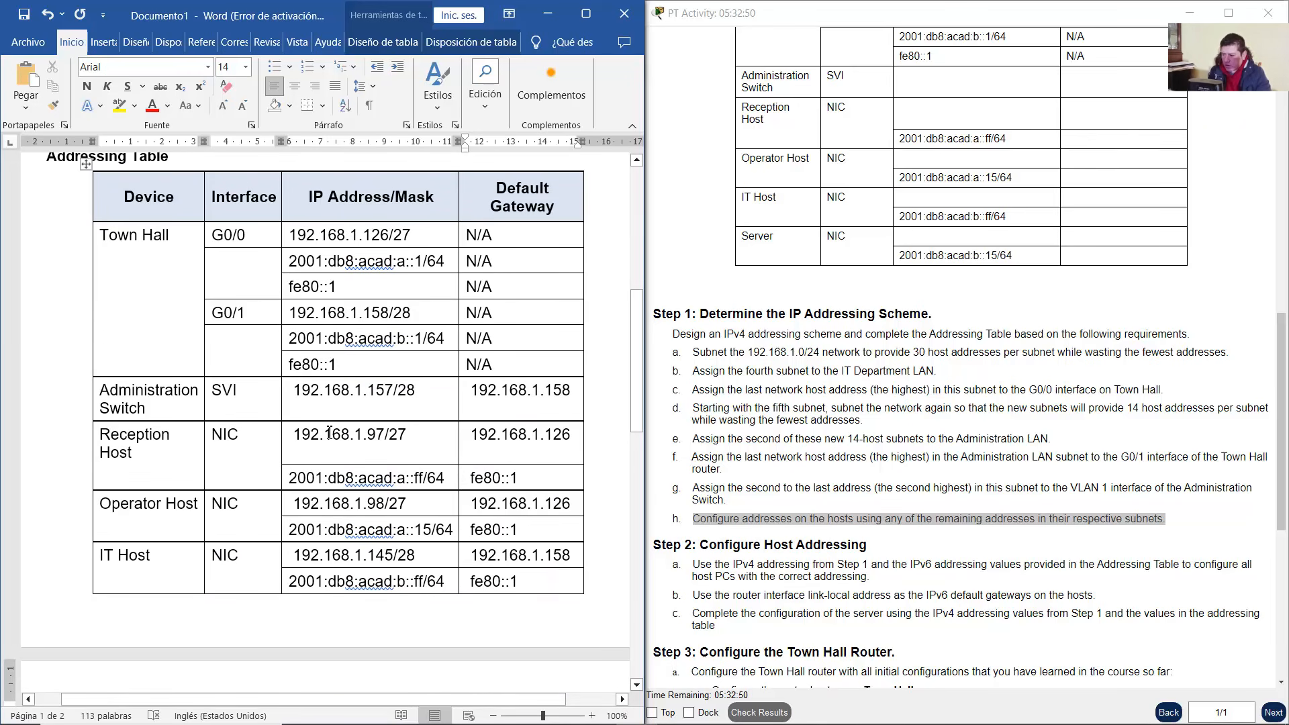
click(296, 398)
key(BackSpace)
click(294, 436)
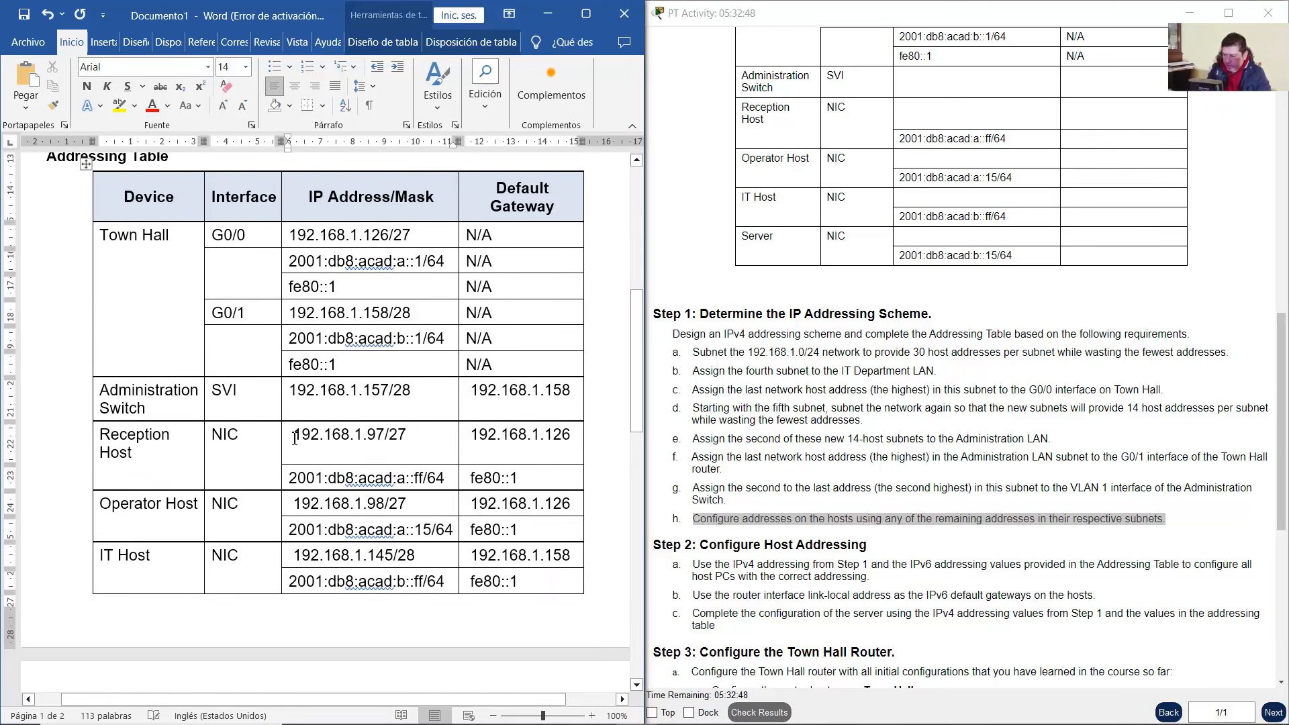
key(BackSpace)
click(296, 505)
key(BackSpace)
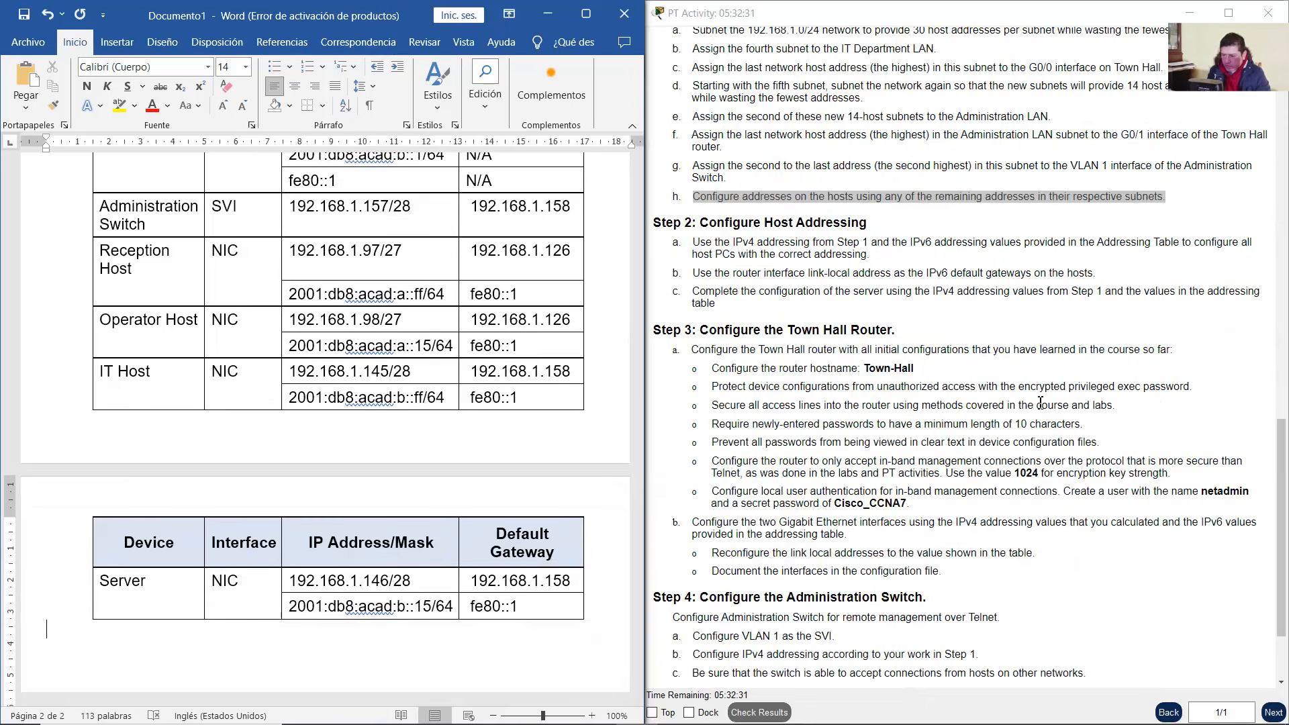
Read the Step 2 instructions on using the table's IPv4/IPv6 values and link-local gateways
drag(711, 226, 860, 225)
drag(702, 243, 842, 257)
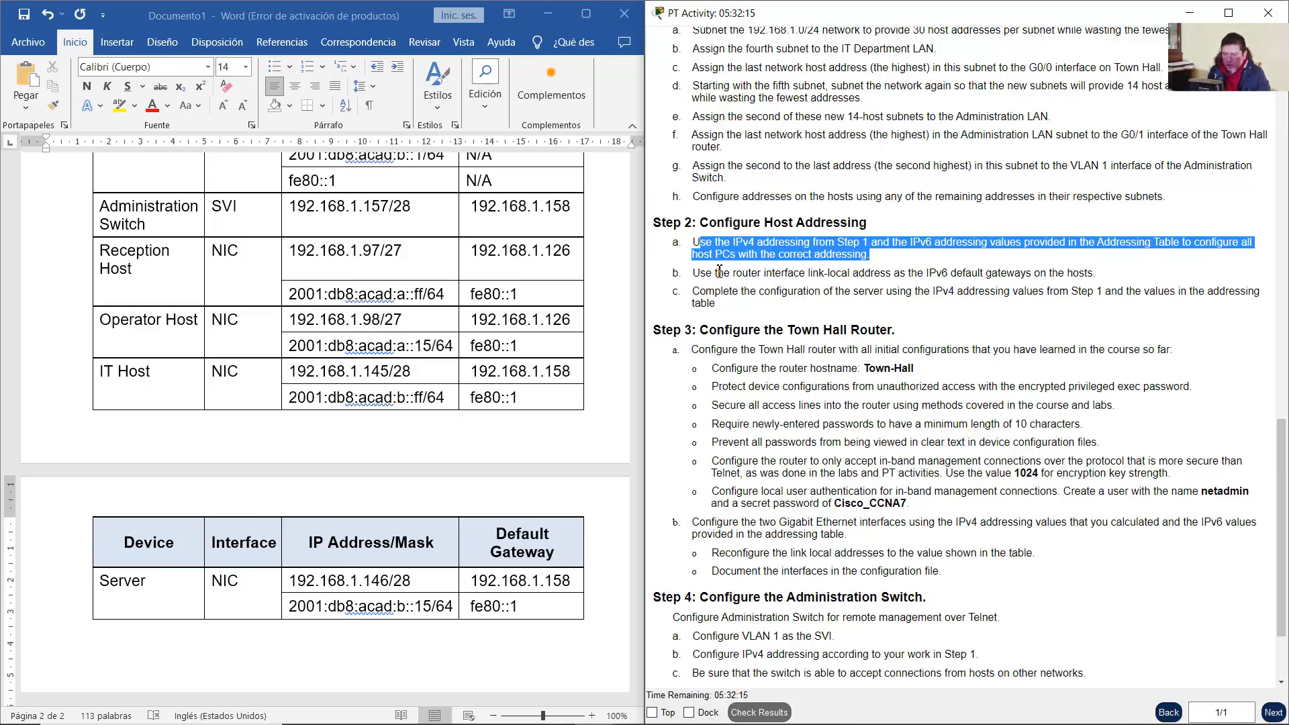
drag(701, 273, 1094, 274)
scroll(669, 399, up, 1)
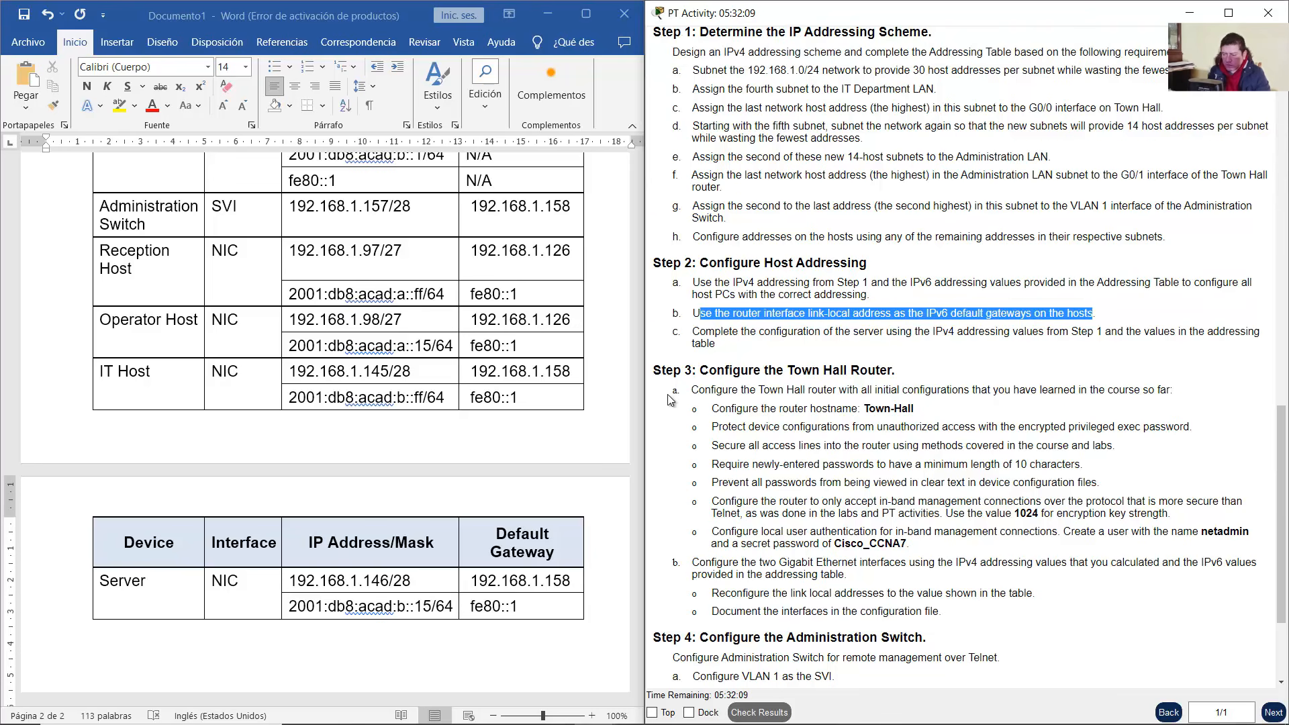
scroll(595, 357, up, 3)
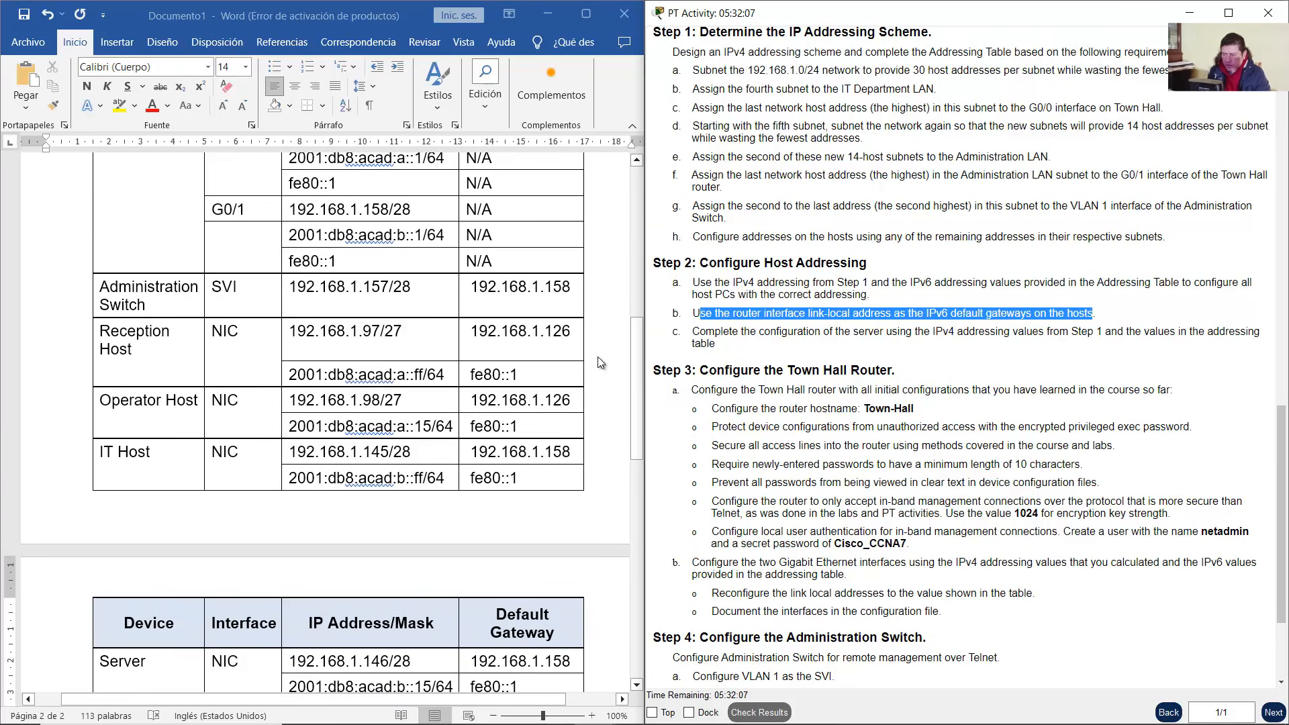
Check that every host's IPv6 gateway matches the router's link-local fe80::1
drag(376, 224, 277, 223)
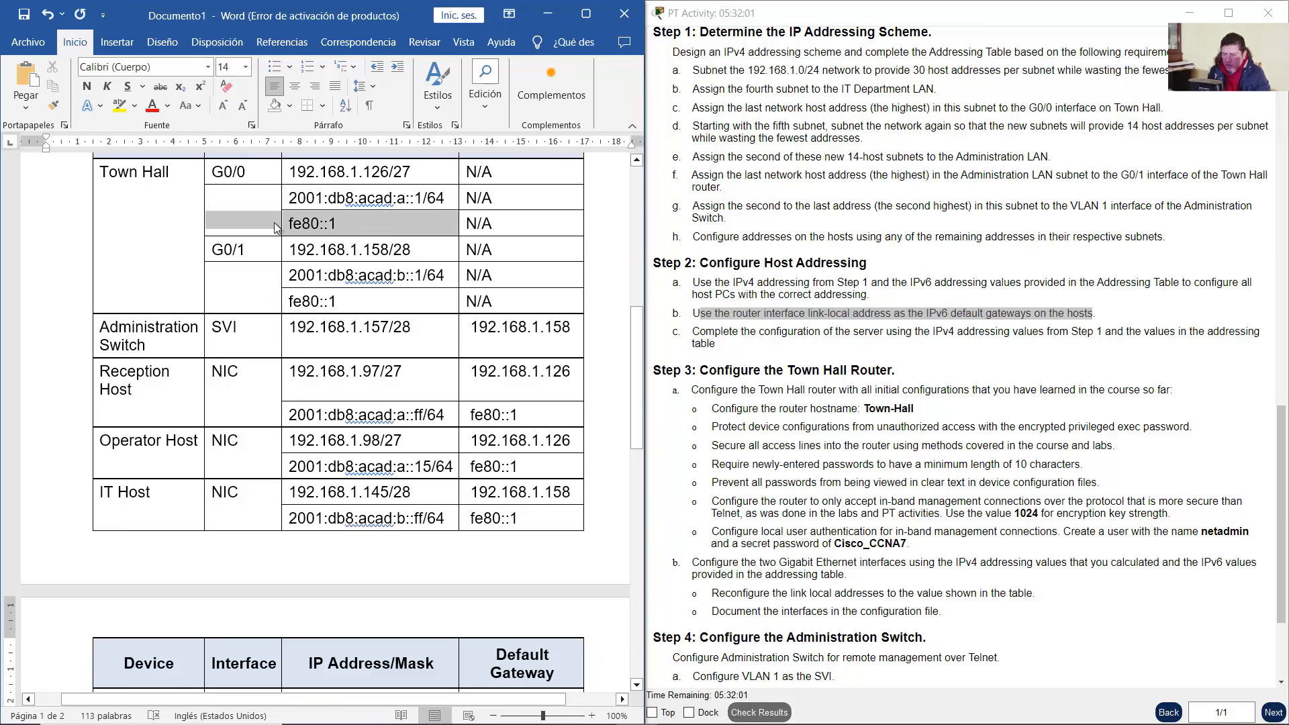
drag(545, 417, 477, 422)
drag(519, 467, 473, 468)
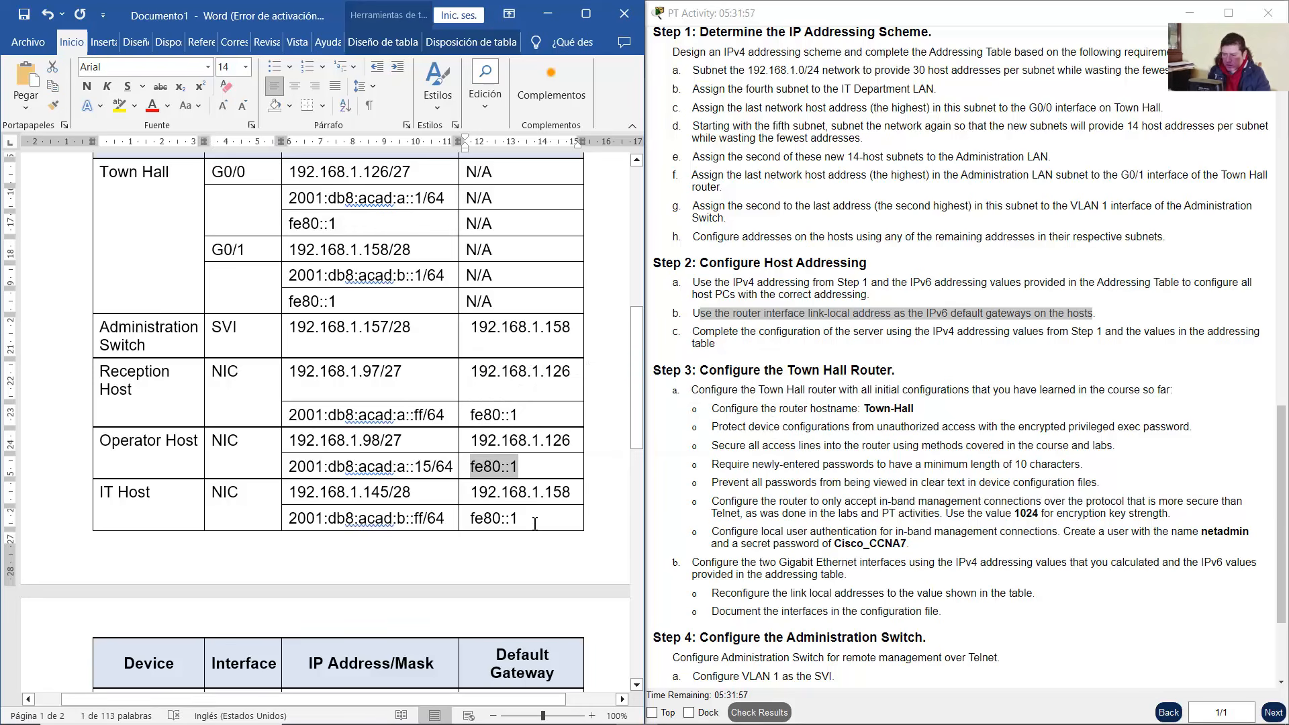
drag(536, 524, 479, 522)
scroll(478, 522, down, 3)
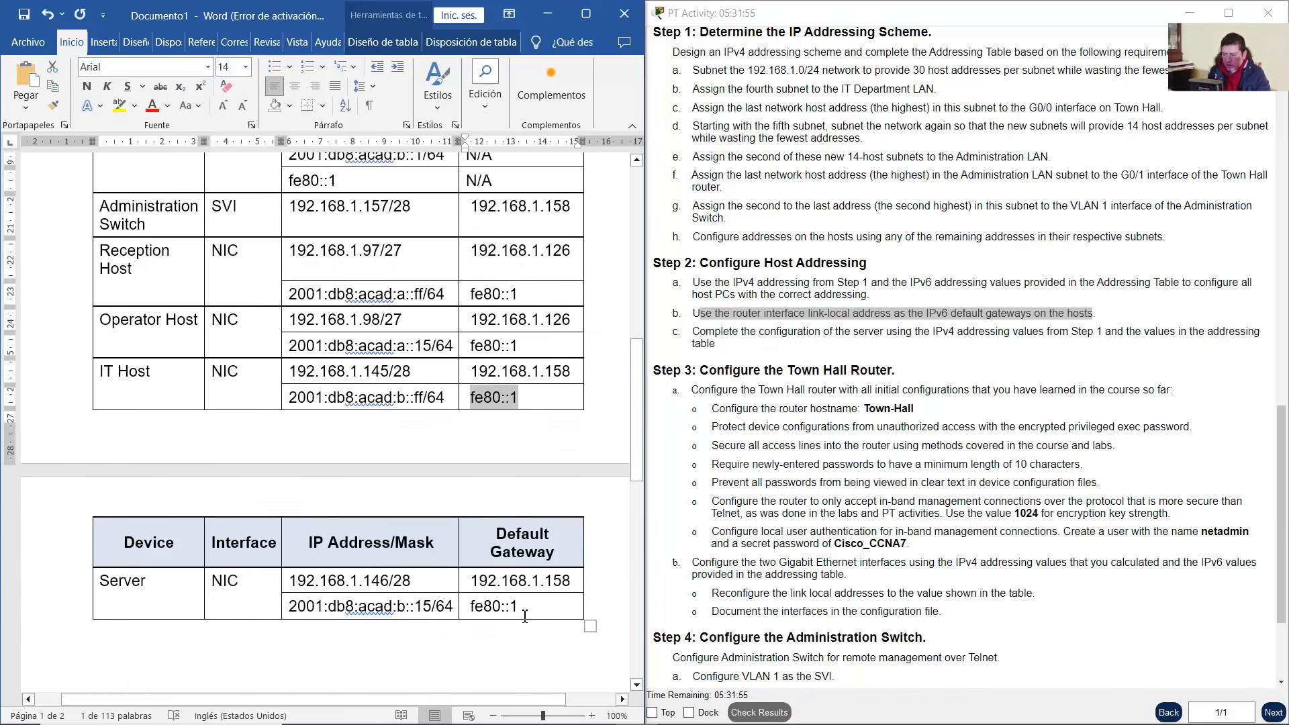
drag(525, 616, 472, 608)
Read the Step 2c server instruction, then move Word aside to reveal the topology
click(742, 346)
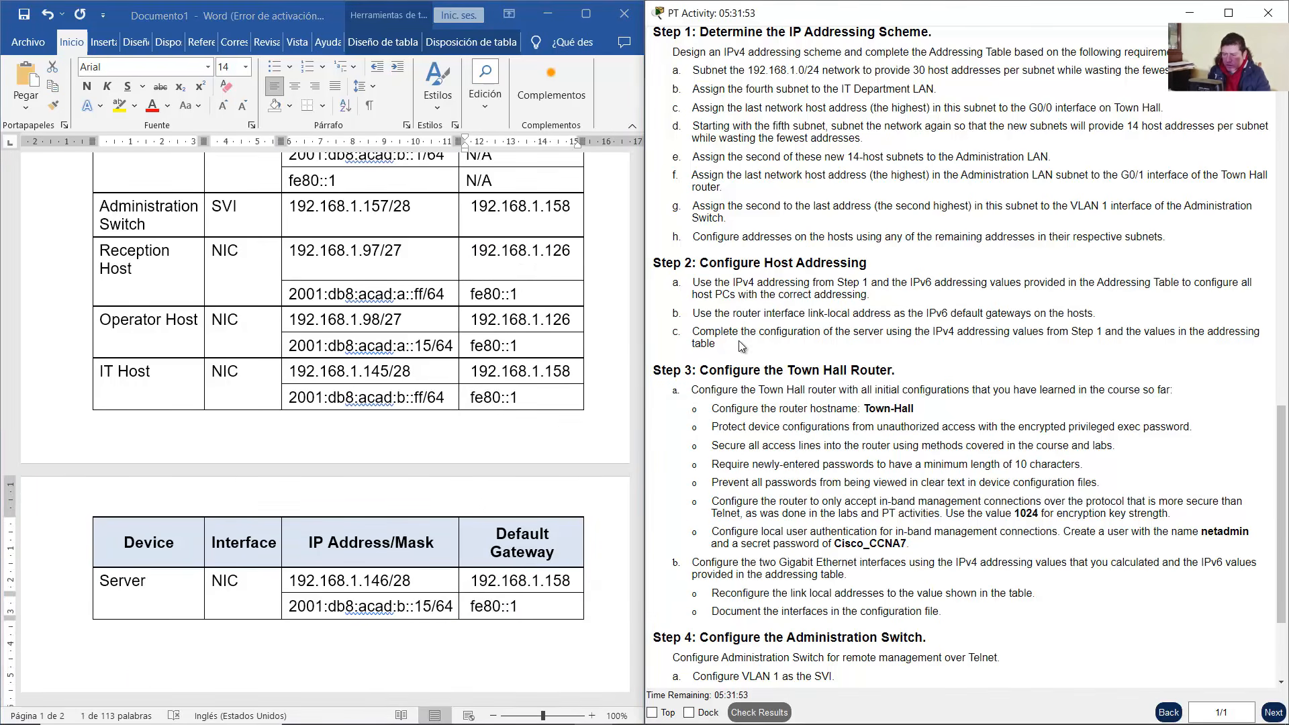
drag(707, 332, 1116, 333)
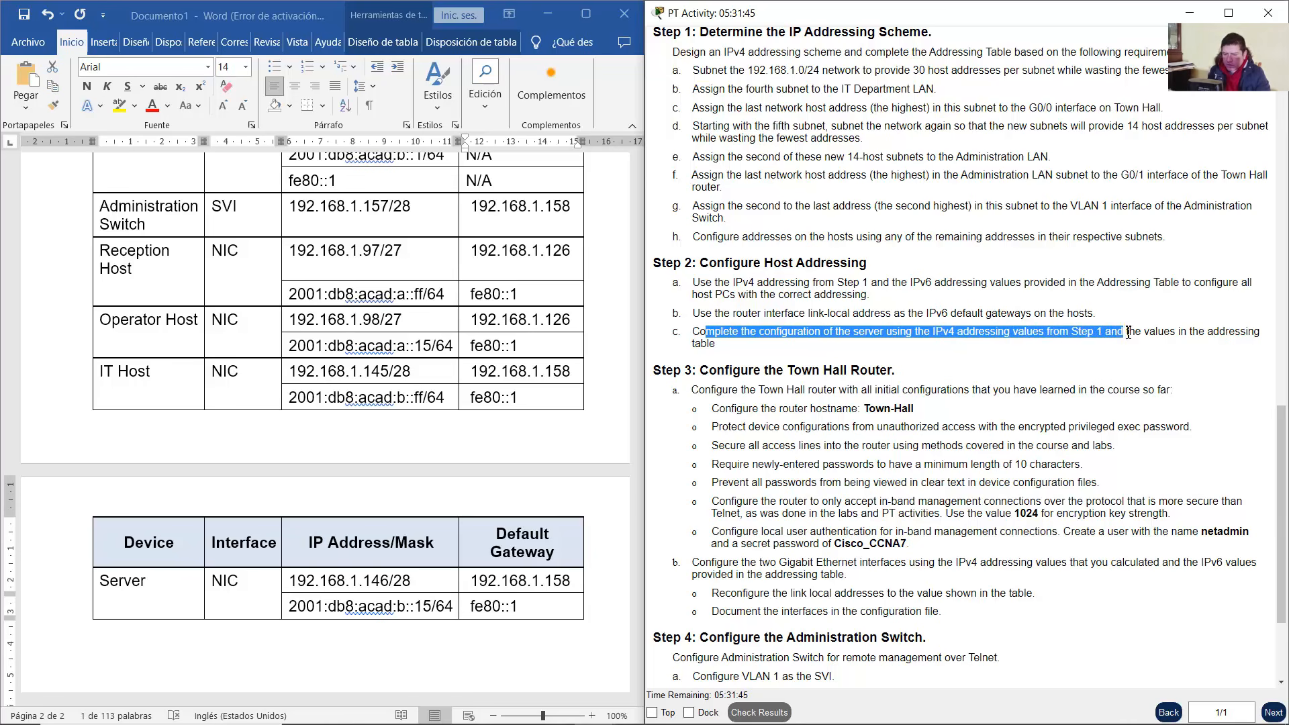
drag(1154, 334, 1170, 342)
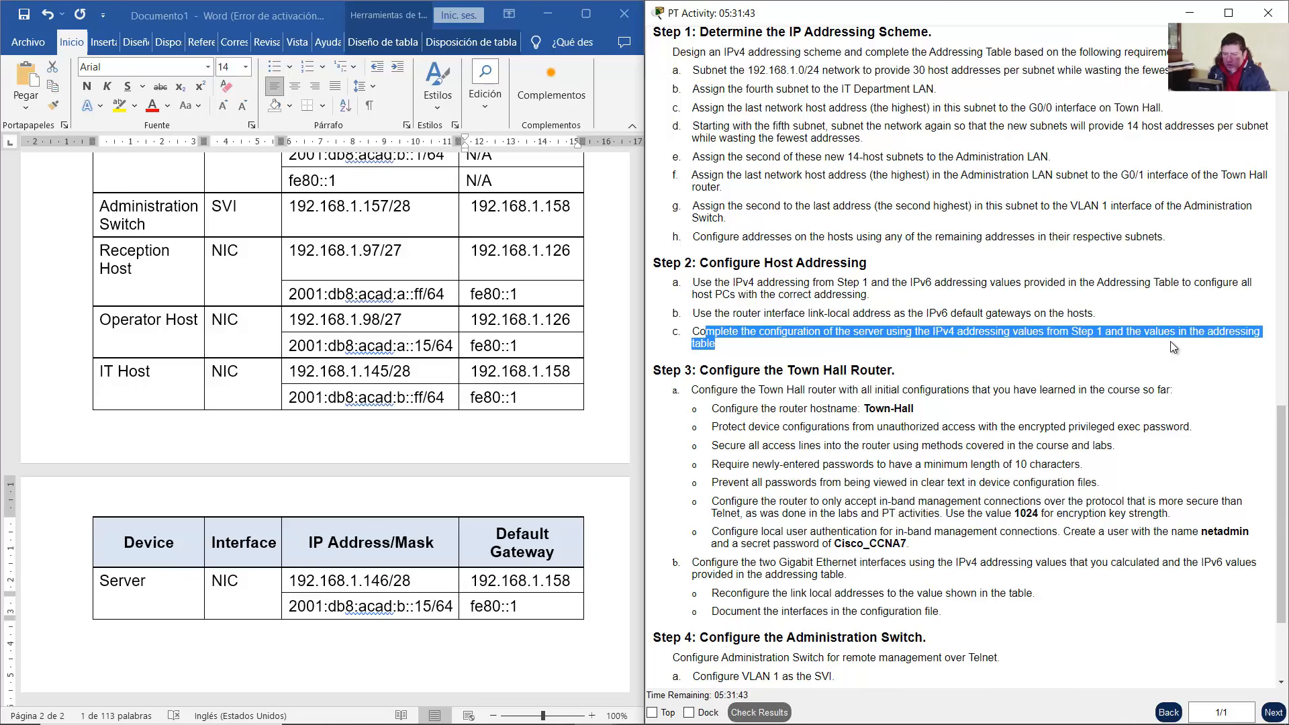
click(1034, 354)
scroll(940, 361, up, 1)
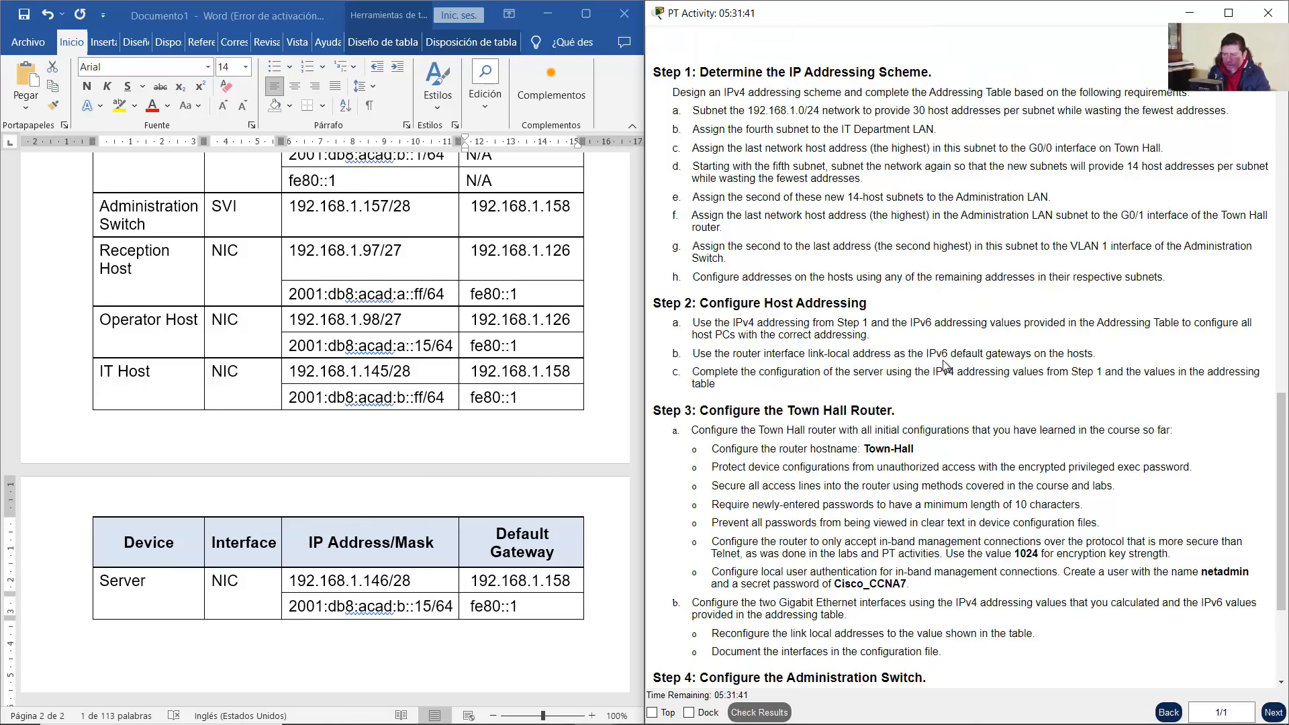
scroll(567, 363, up, 3)
scroll(568, 363, up, 5)
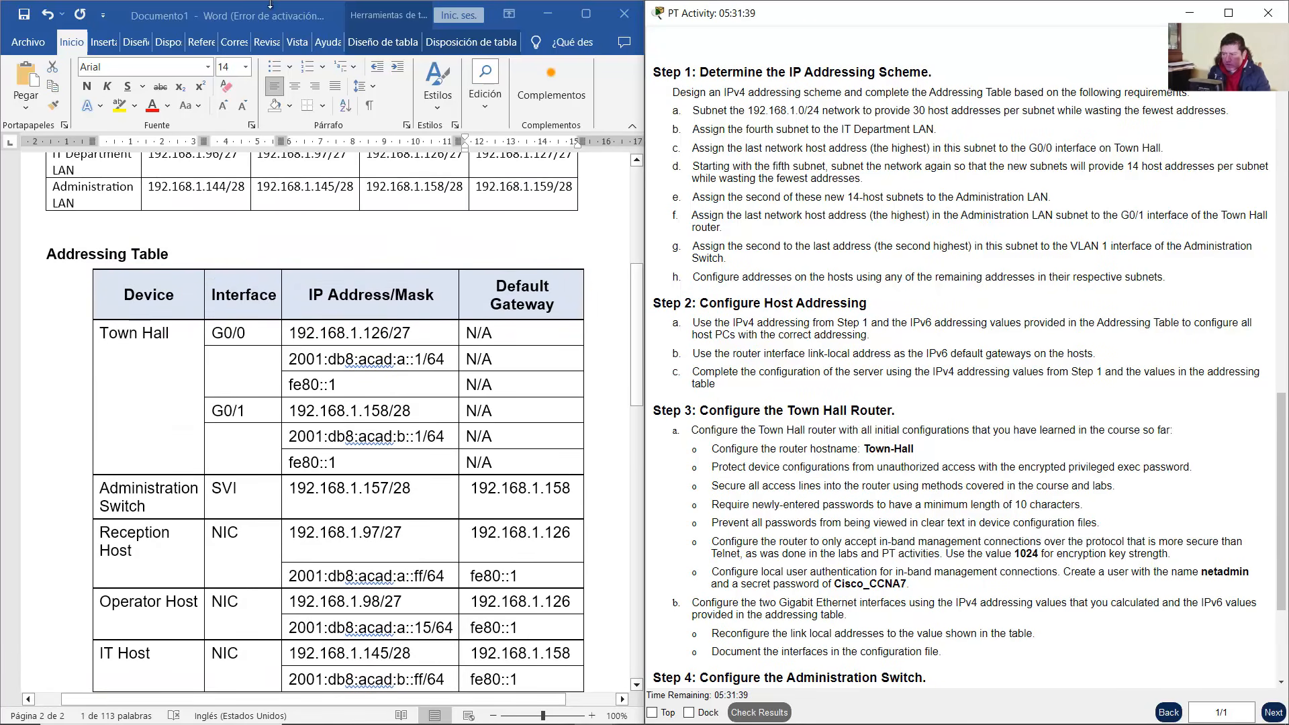
drag(275, 10, 1285, 186)
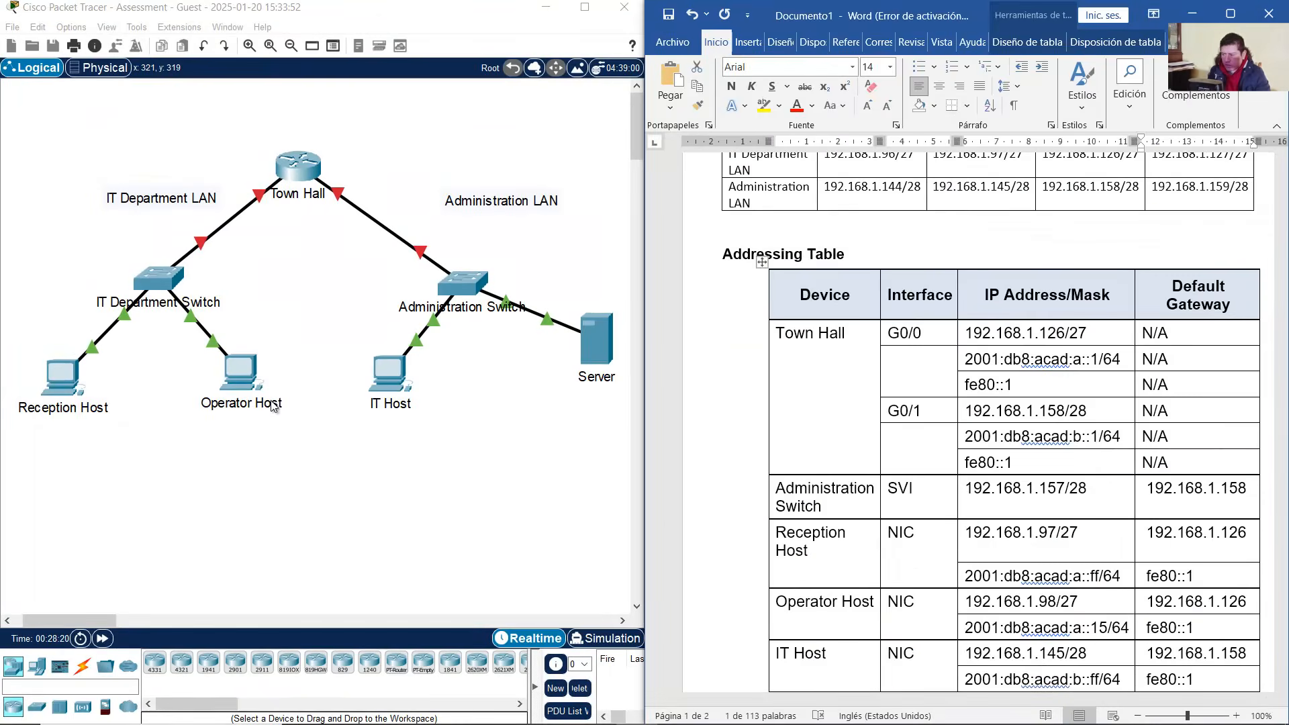
Open Reception Host's Desktop IP Configuration page with its window moved left
click(57, 390)
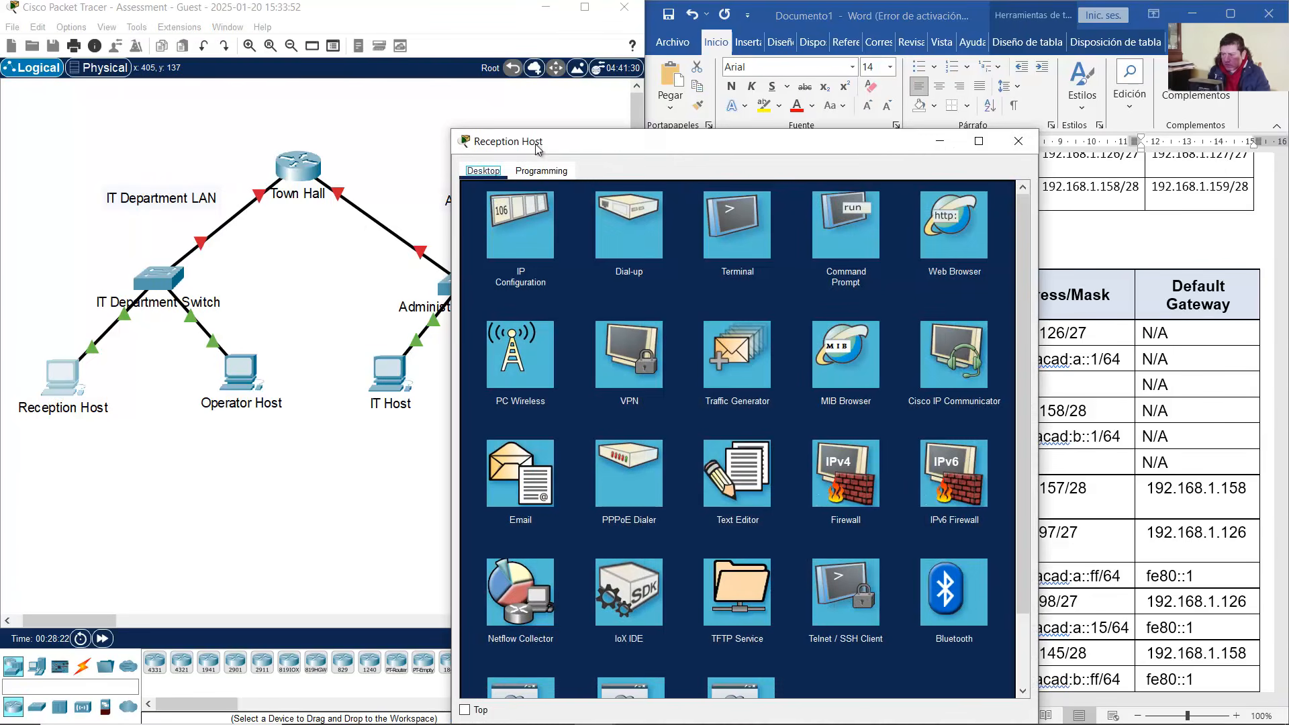
drag(525, 139, 150, 91)
click(133, 202)
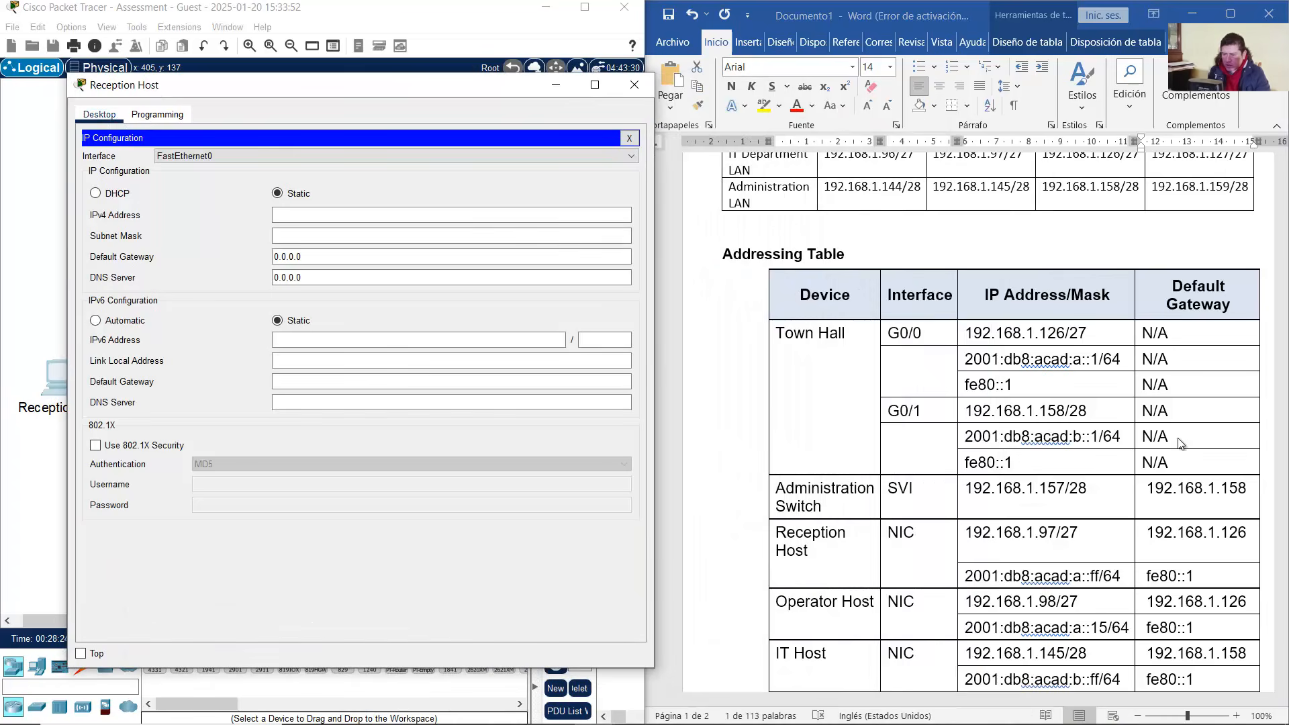
scroll(1180, 443, down, 8)
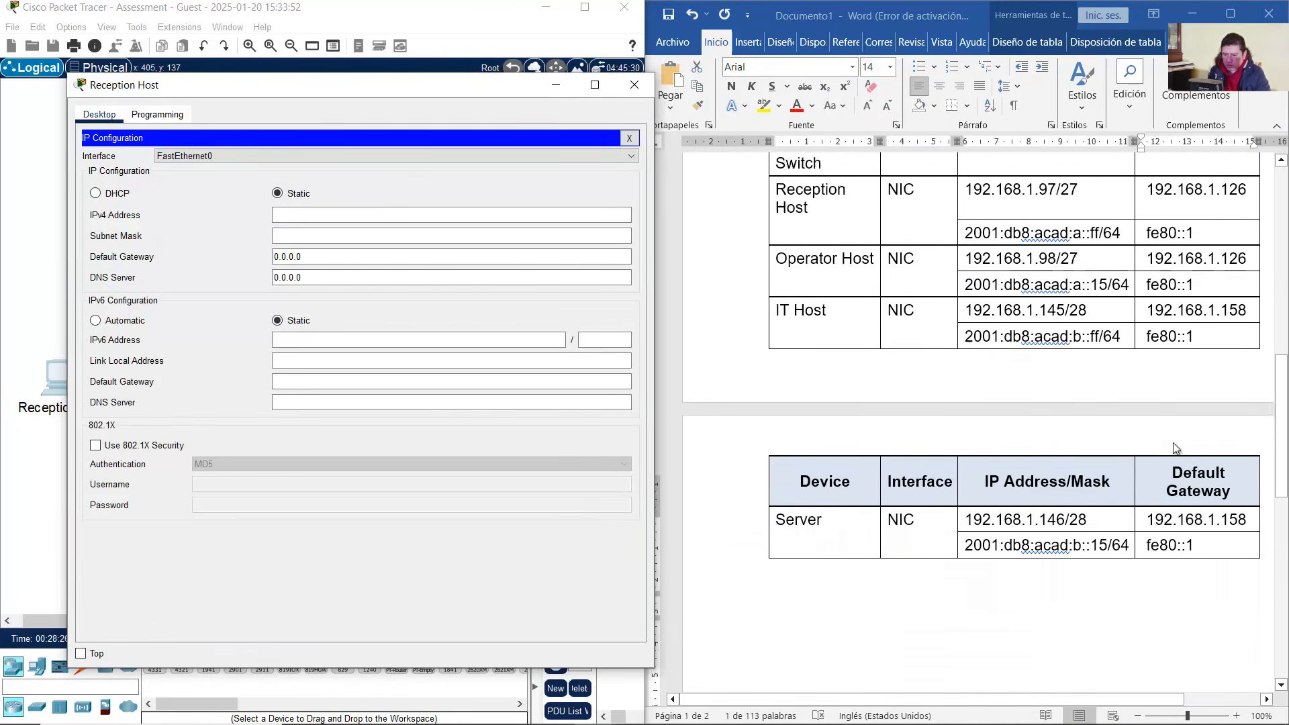
scroll(1176, 449, up, 6)
Check Reception Host's address rows in the Word addressing table
click(983, 459)
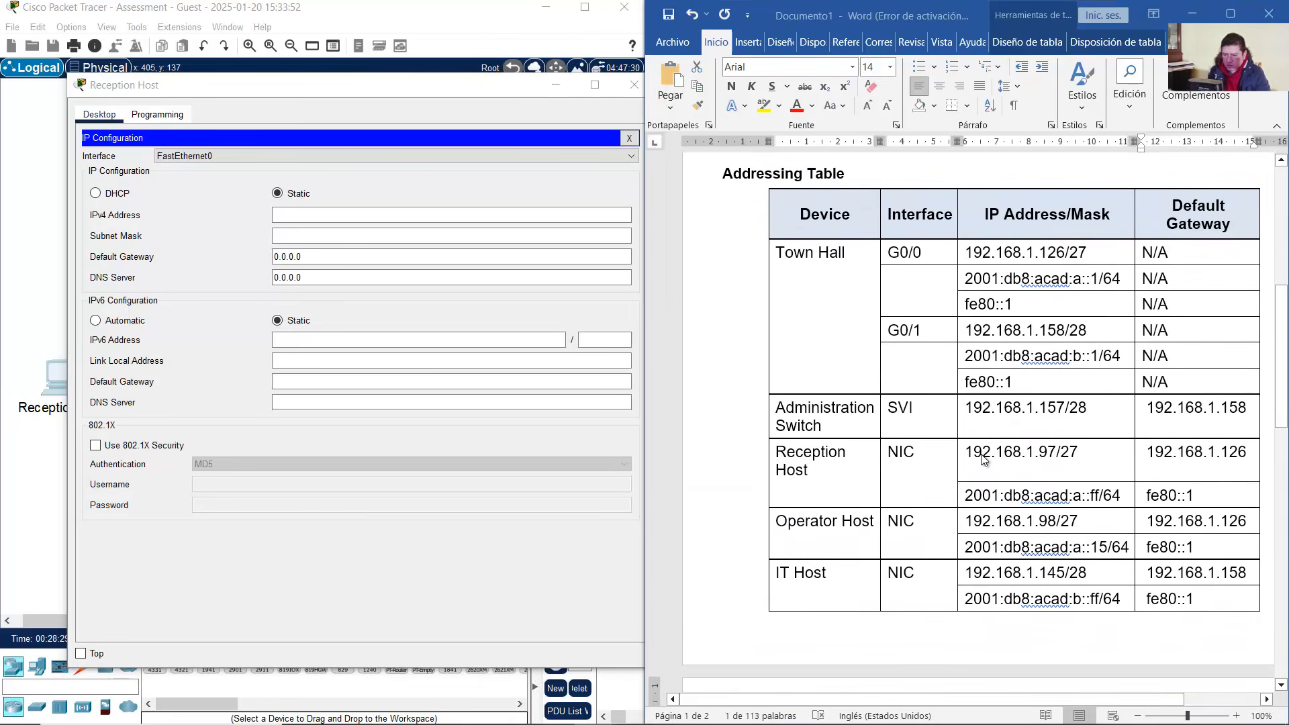
drag(820, 459, 981, 495)
click(969, 459)
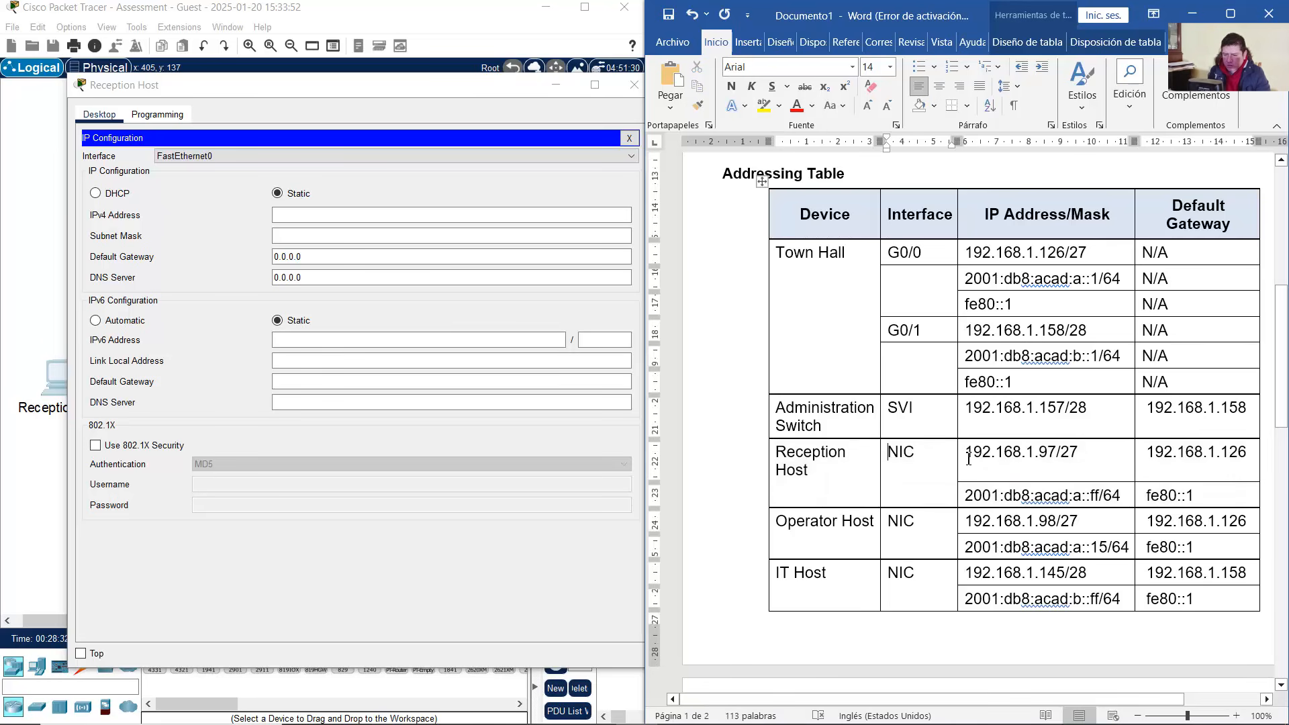
drag(988, 452, 1040, 453)
key(ctrl+c)
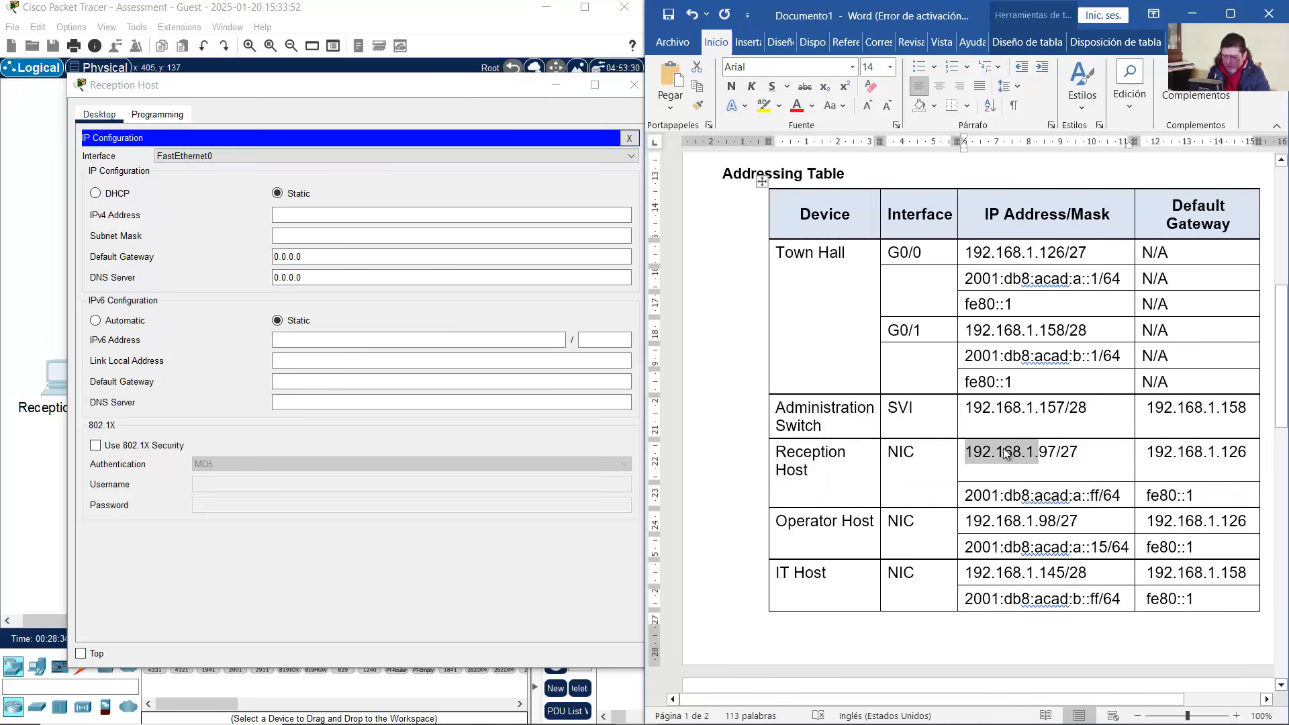
Enter IPv4 address 192.168.1.97 and subnet mask 255.255.255.224 for the table's /27
click(359, 215)
key(ctrl+v)
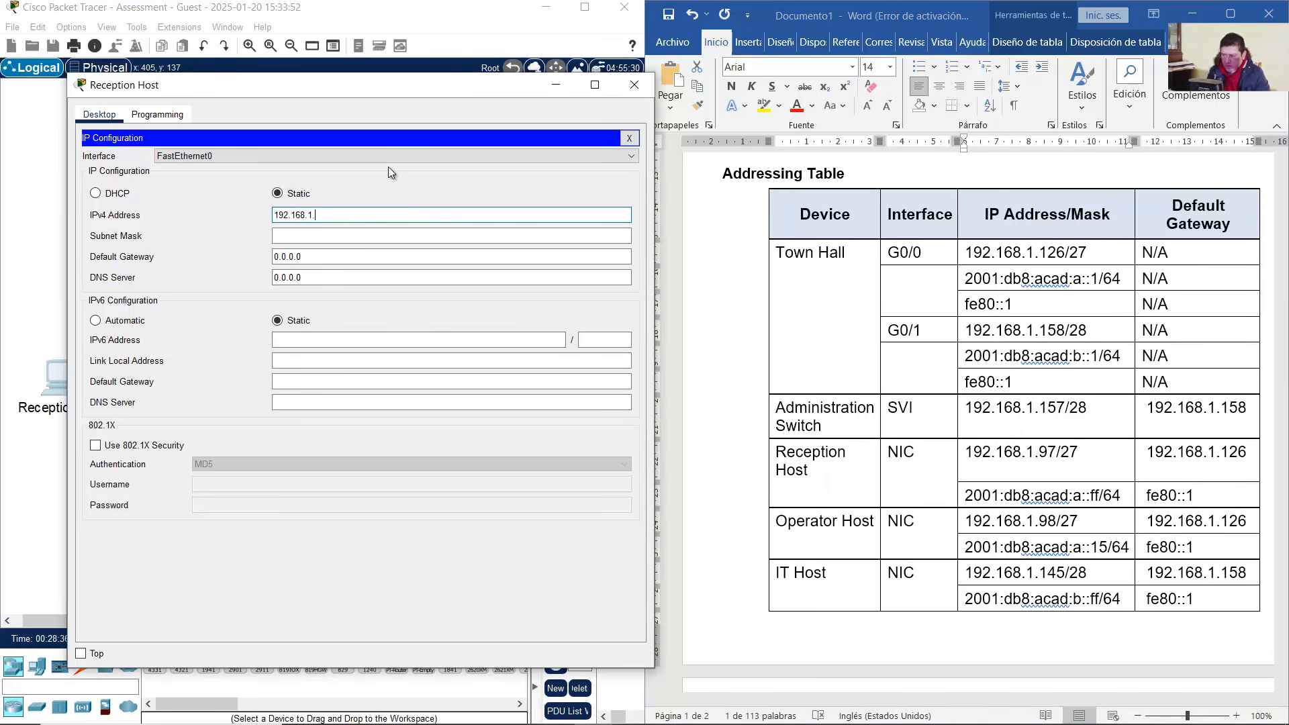
text(97)
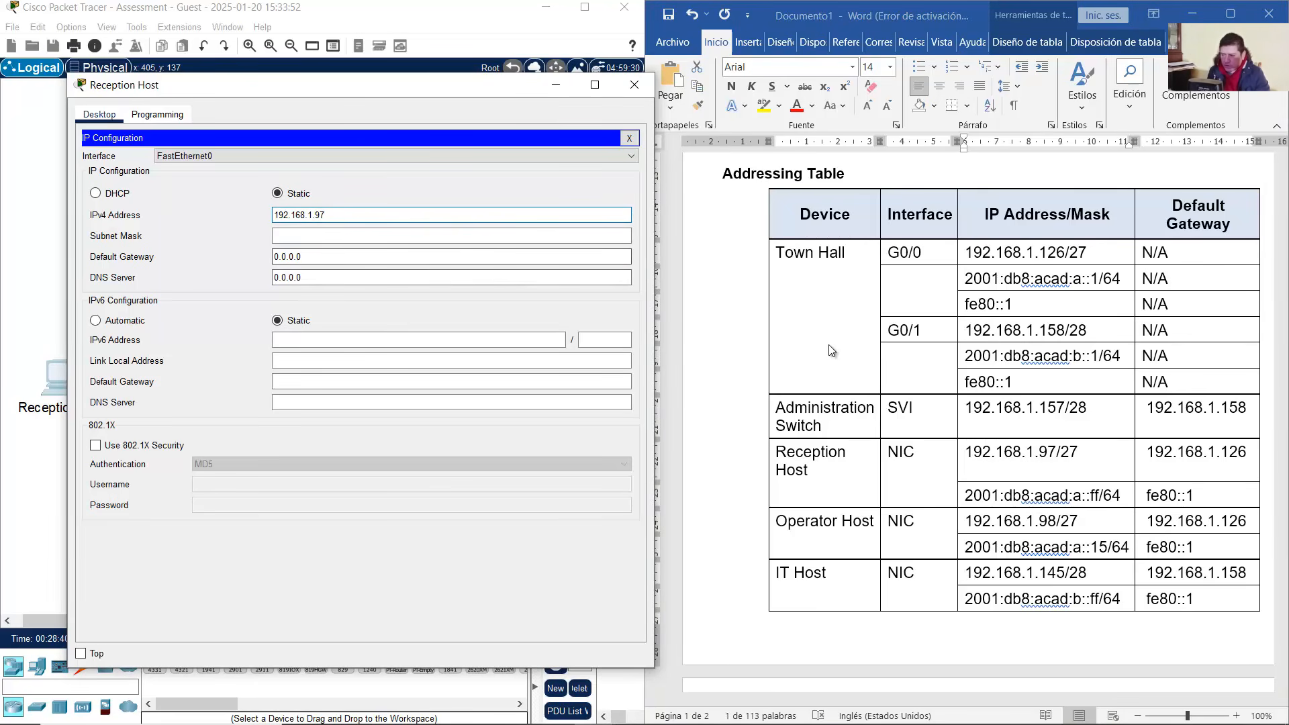
click(1037, 457)
click(1057, 456)
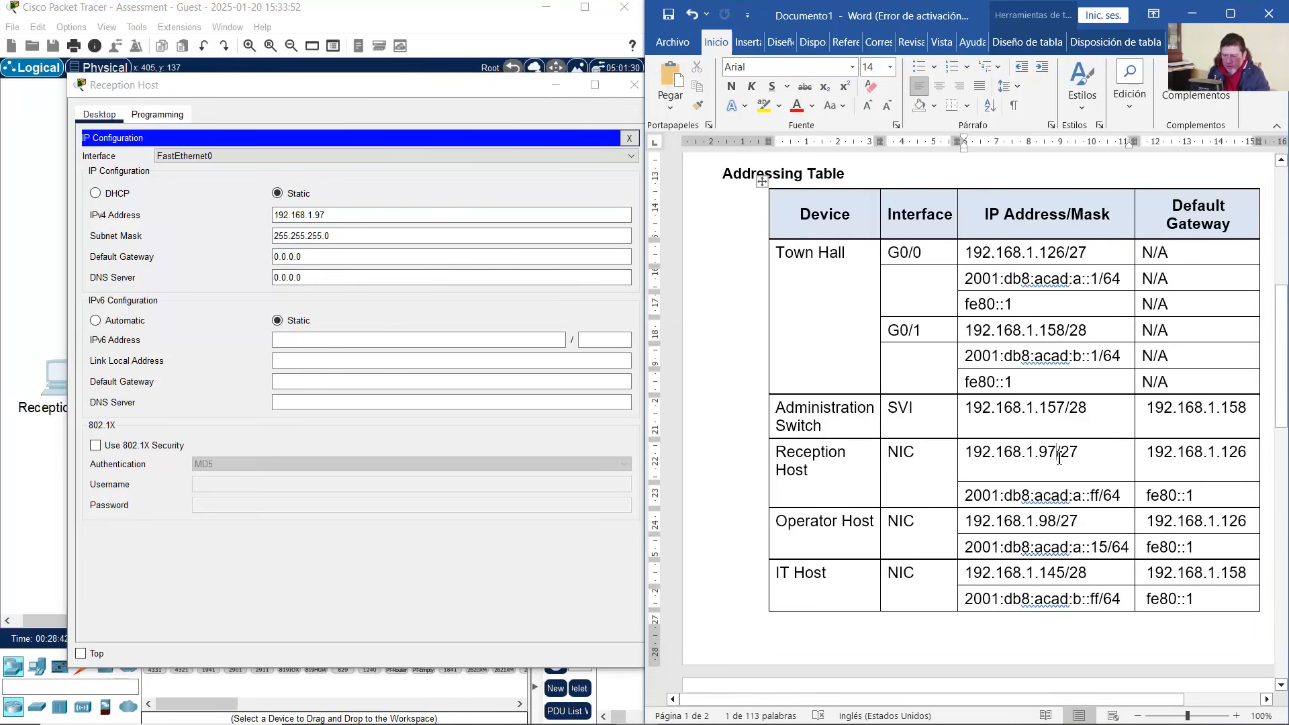
mouse_move(1081, 453)
mouse_down()
mouse_move(1039, 454)
mouse_move(1057, 454)
mouse_up()
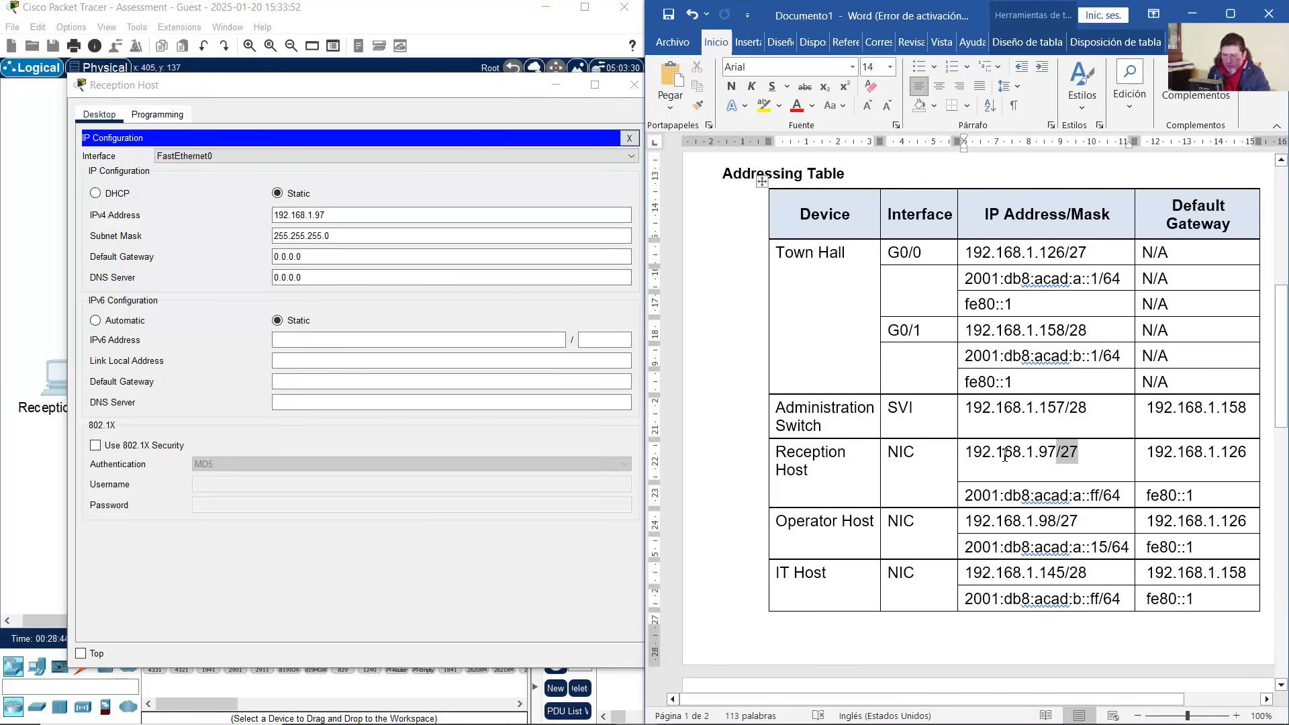
click(330, 240)
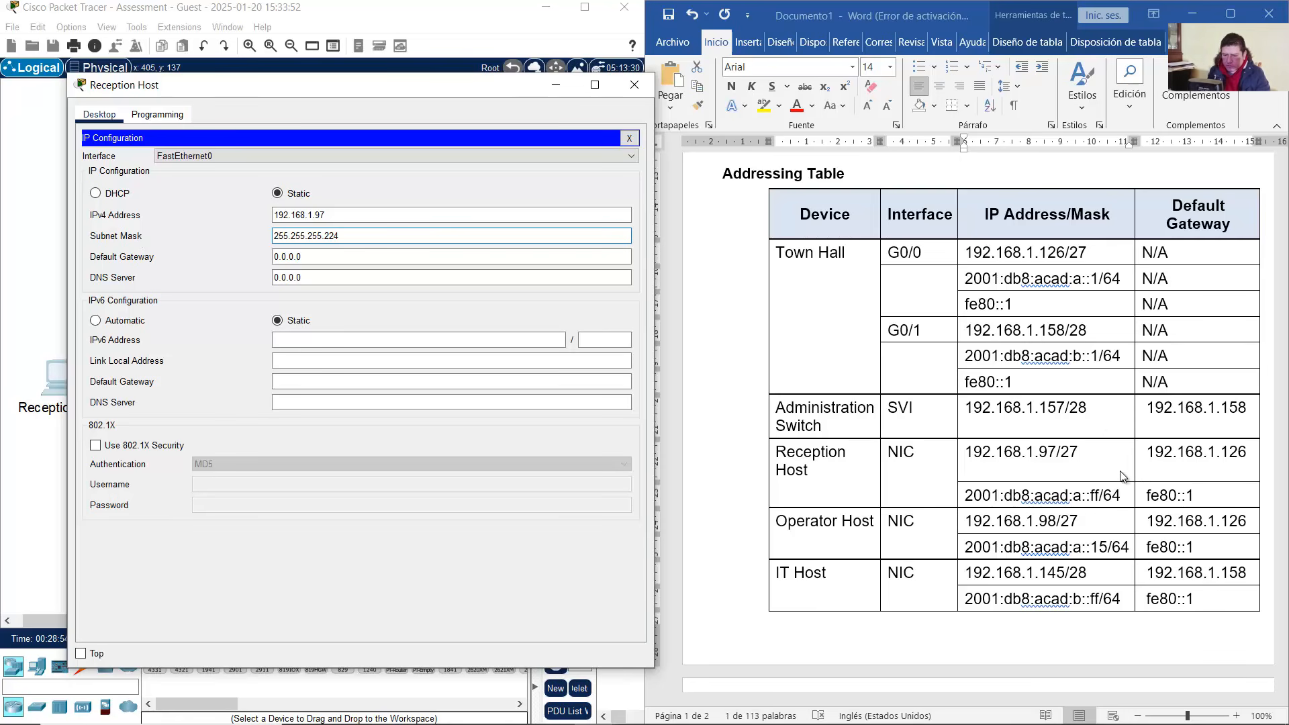
Replace the 0.0.0.0 default gateway with 192.168.1.126 from the addressing table
click(1185, 452)
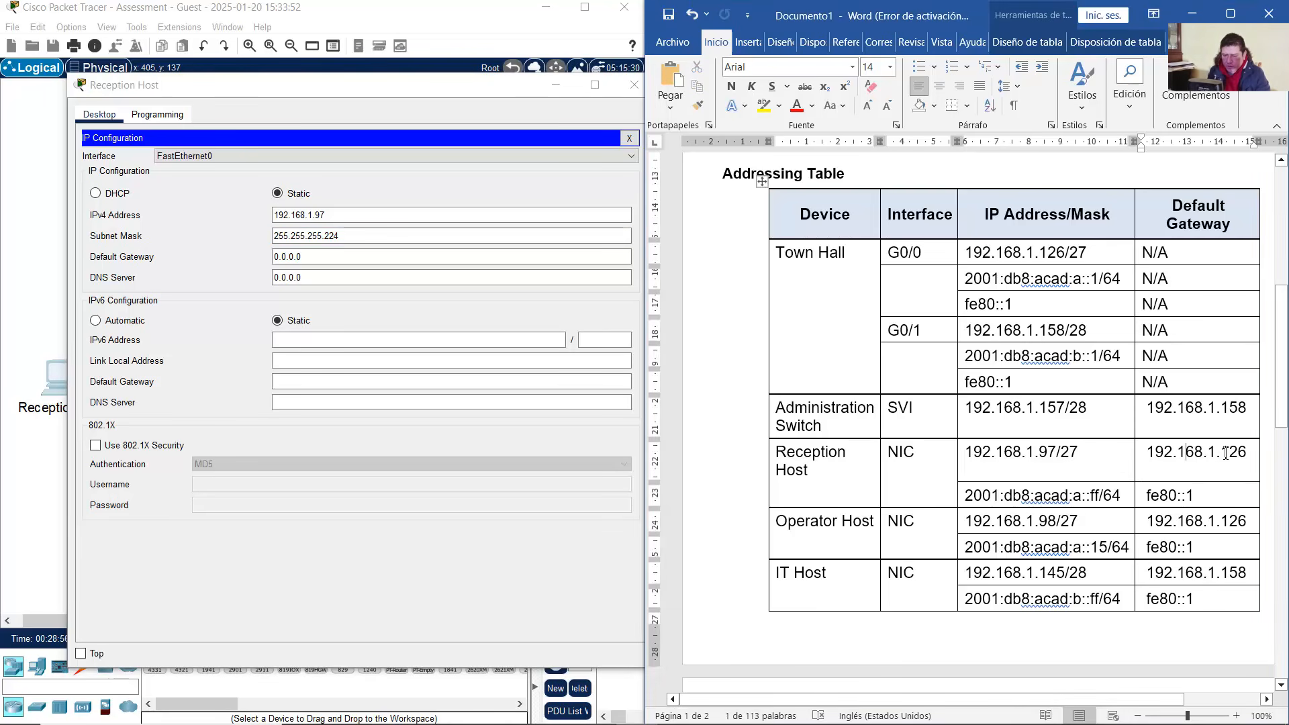
drag(1233, 452, 1236, 452)
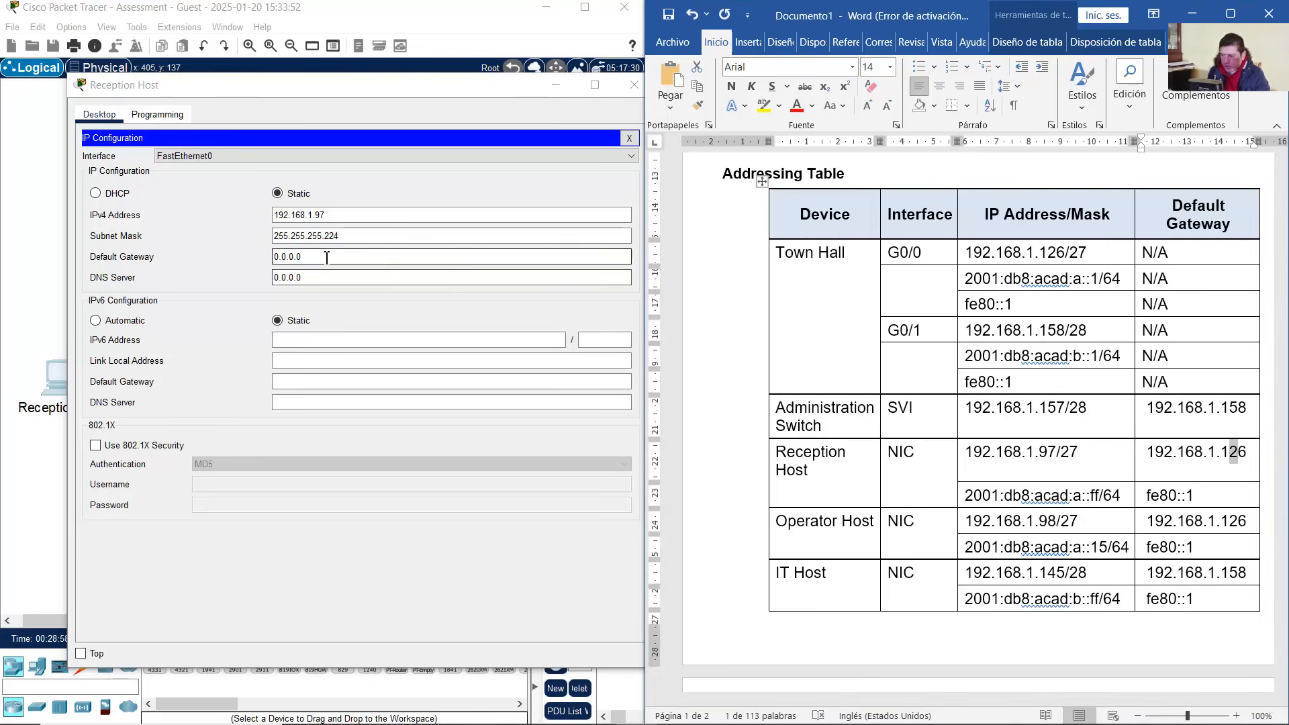
drag(325, 256, 200, 258)
text(192.168.1.126)
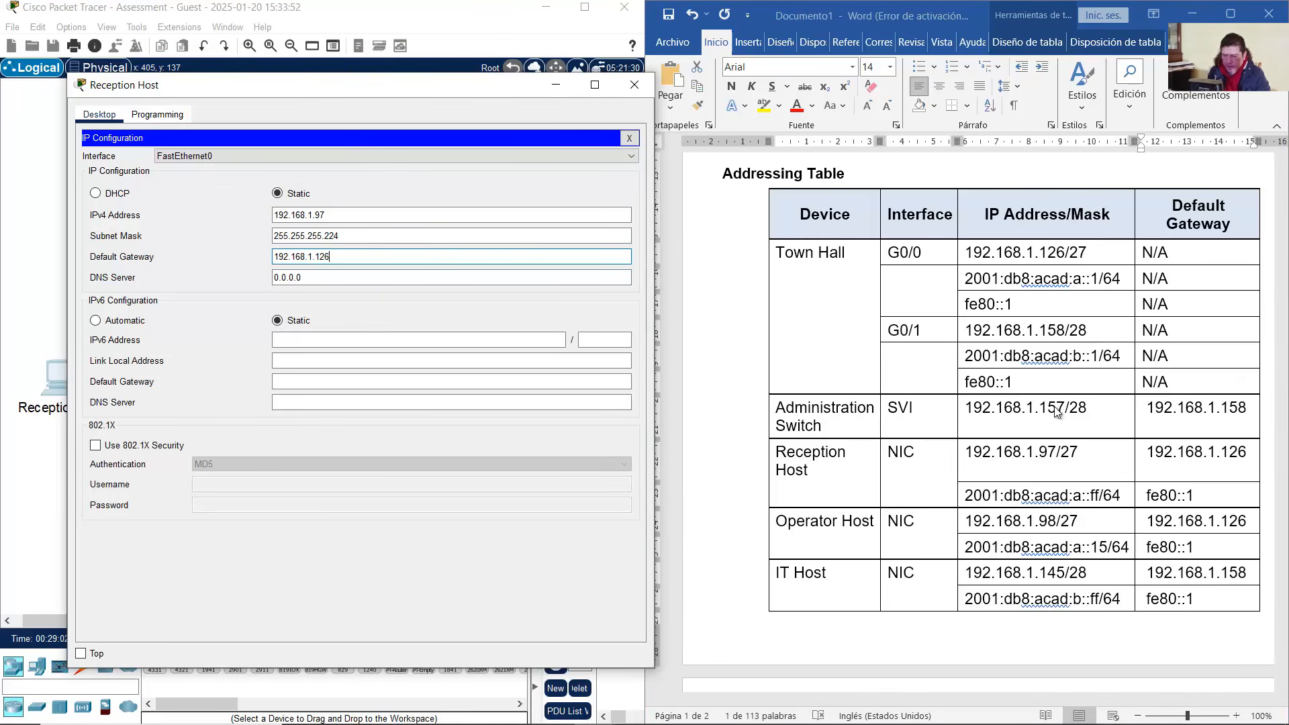
Locate Reception Host's IPv6 address cell in the addressing table
click(1071, 498)
click(965, 500)
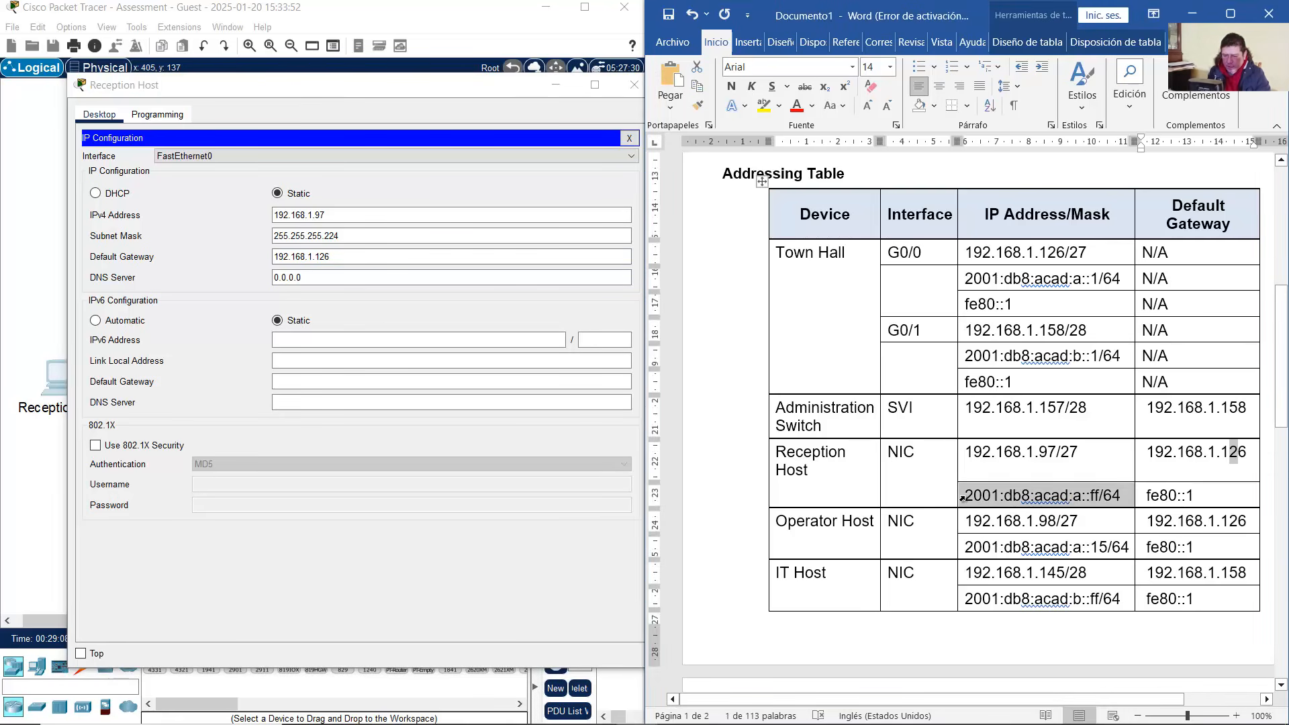
click(973, 499)
Copy 2001:db8:acad:a::ff from the table and paste it as Reception Host's IPv6 address
drag(990, 497, 1098, 500)
key(ctrl+c)
right_click(1089, 501)
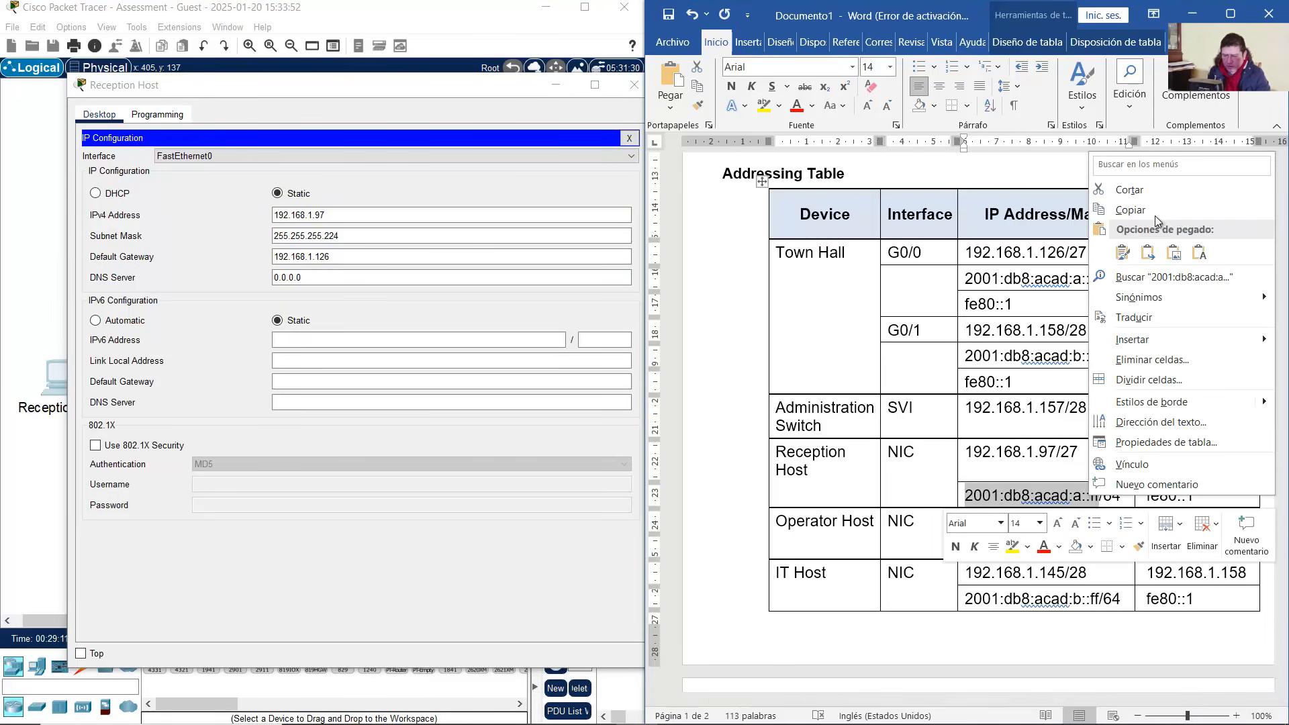
click(1130, 209)
click(334, 345)
right_click(334, 345)
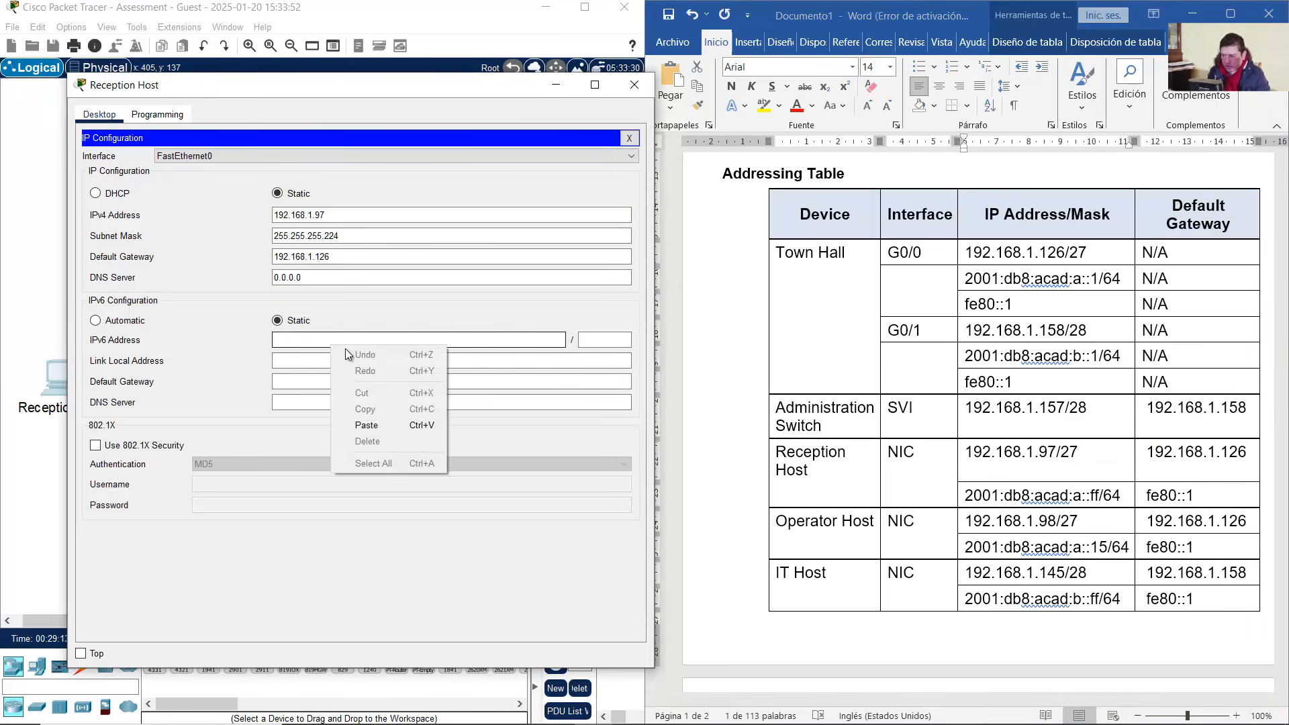
click(369, 425)
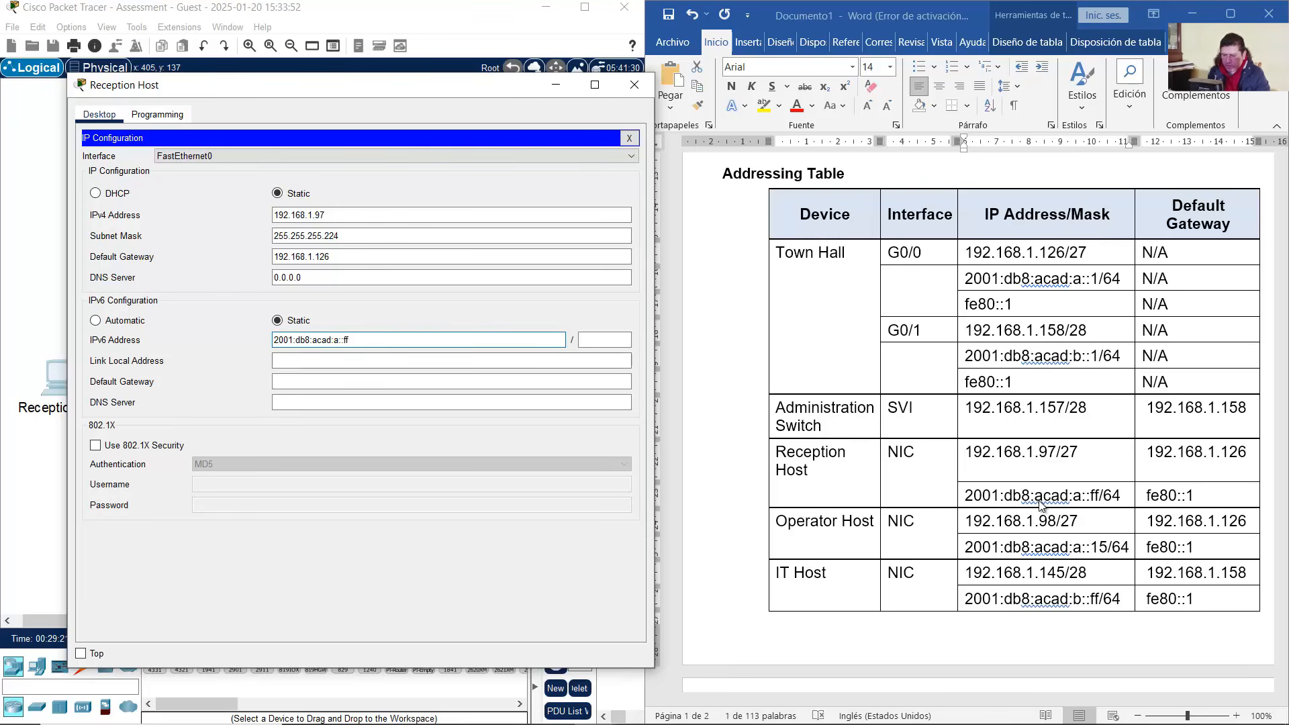
Set the IPv6 prefix length to 64 and return to the topology
double_click(1101, 500)
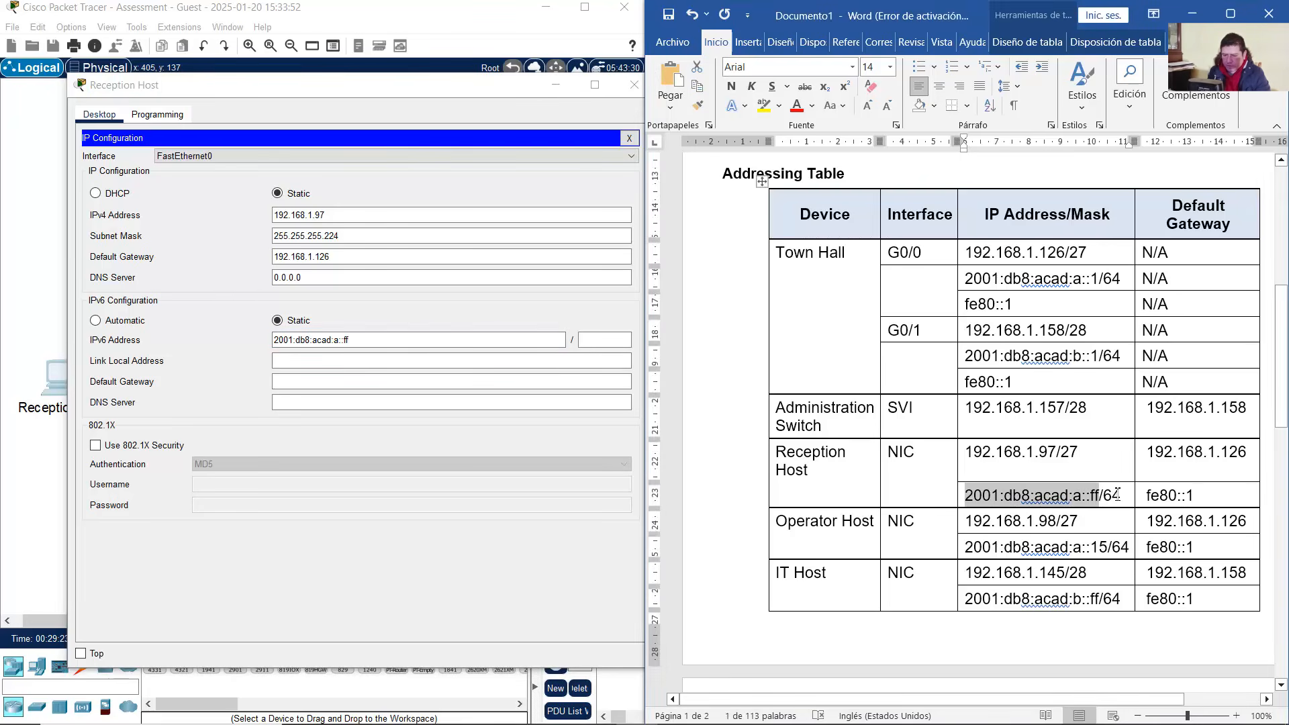
click(608, 339)
text(64)
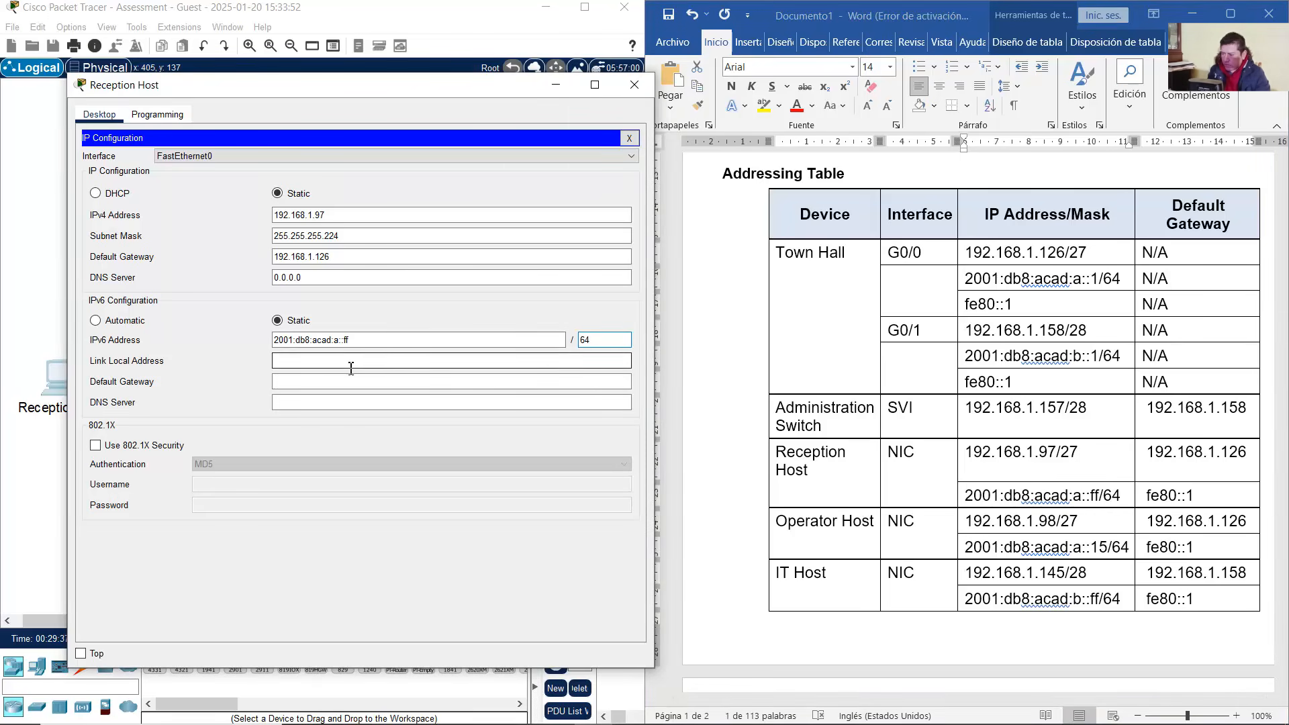
click(327, 366)
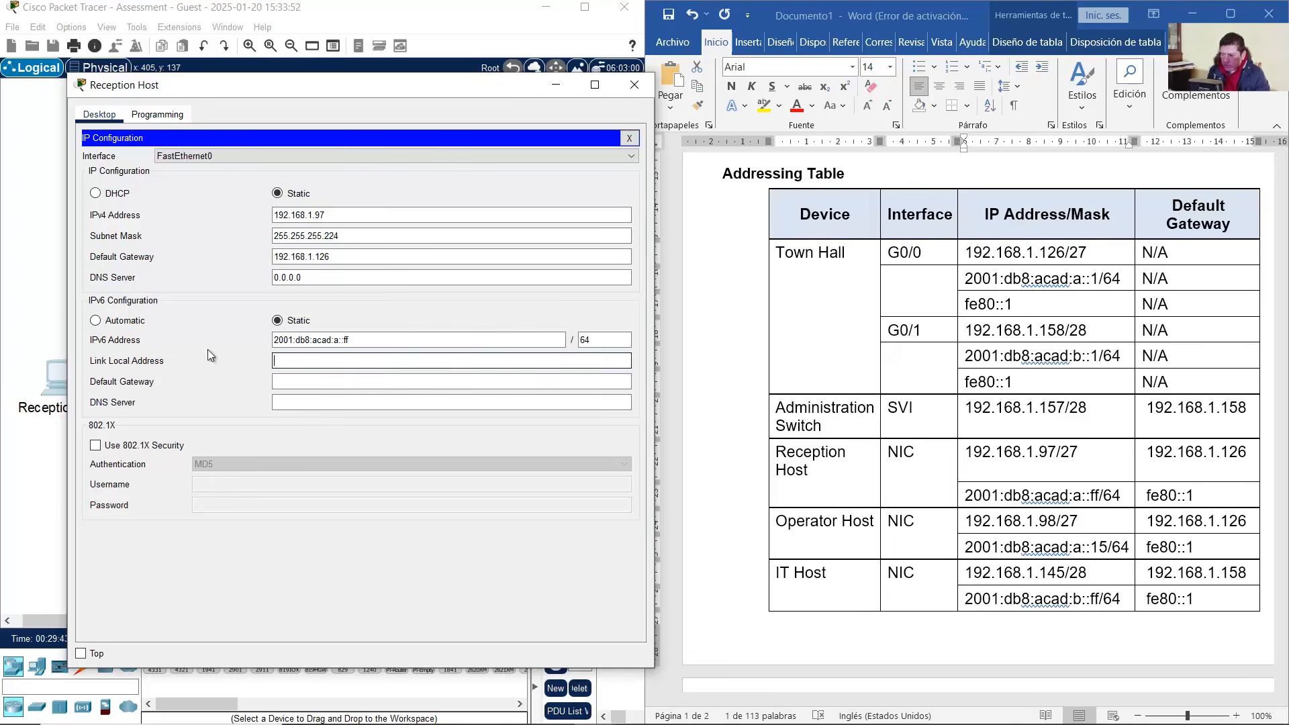
click(42, 295)
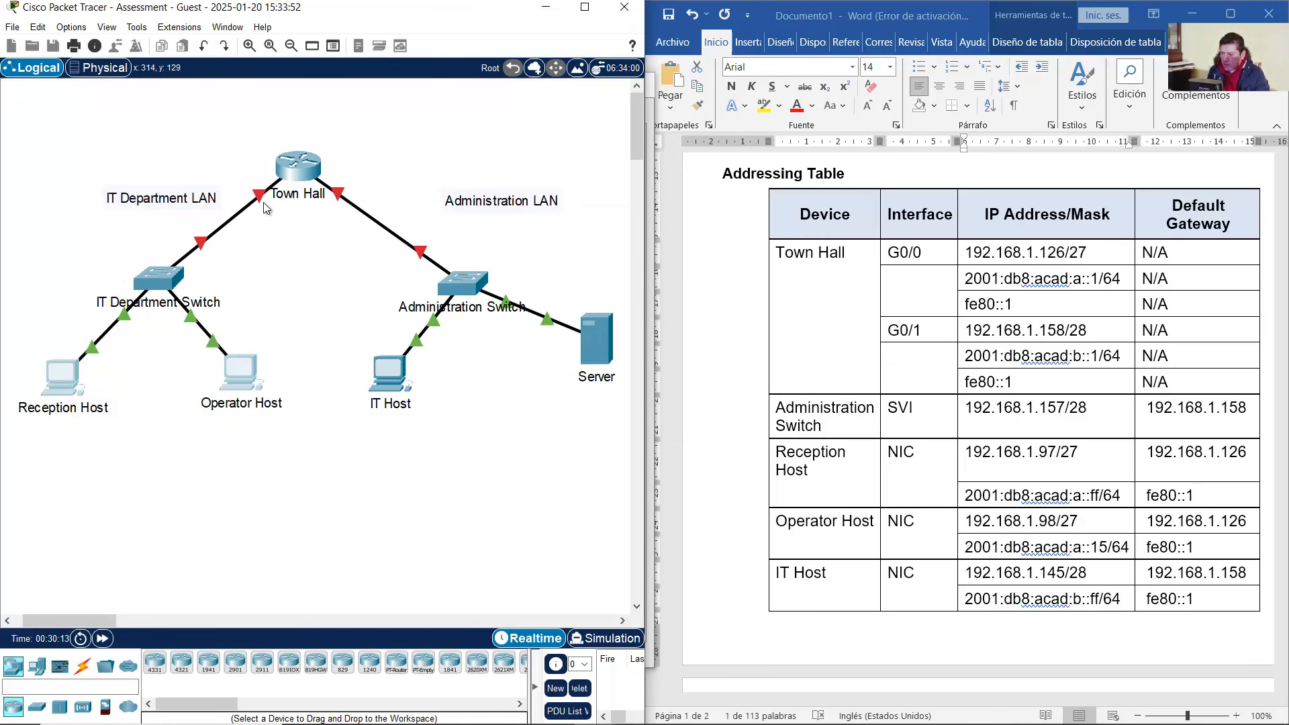
Reopen Reception Host's IP Configuration and enter fe80::1 as the IPv6 default gateway
mouse_move(266, 199)
drag(266, 451, 35, 380)
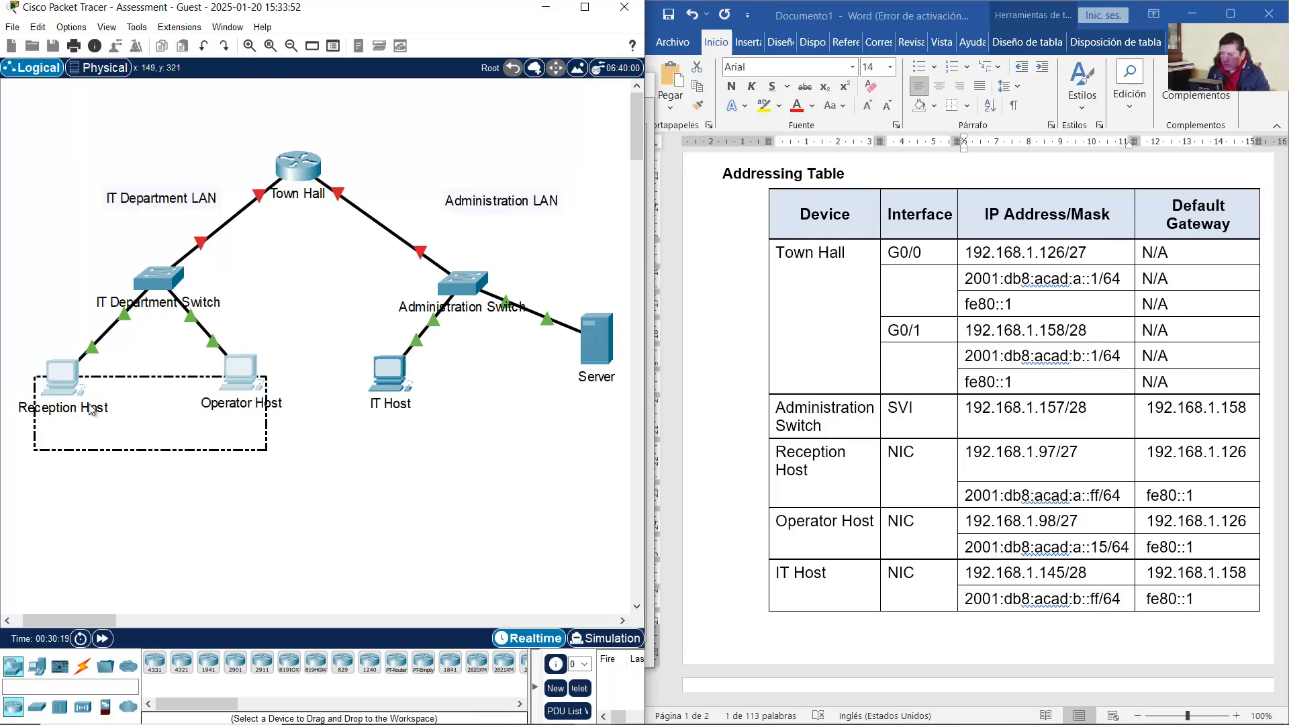
double_click(71, 378)
click(325, 362)
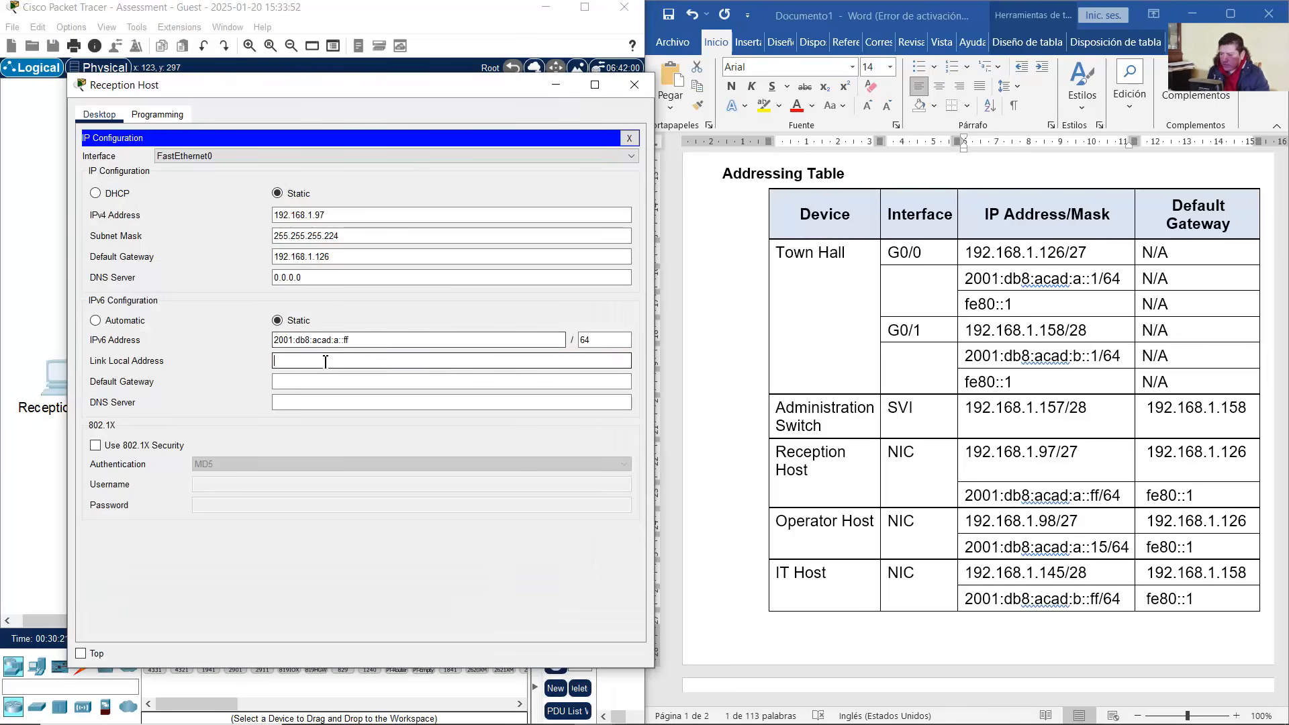
click(323, 381)
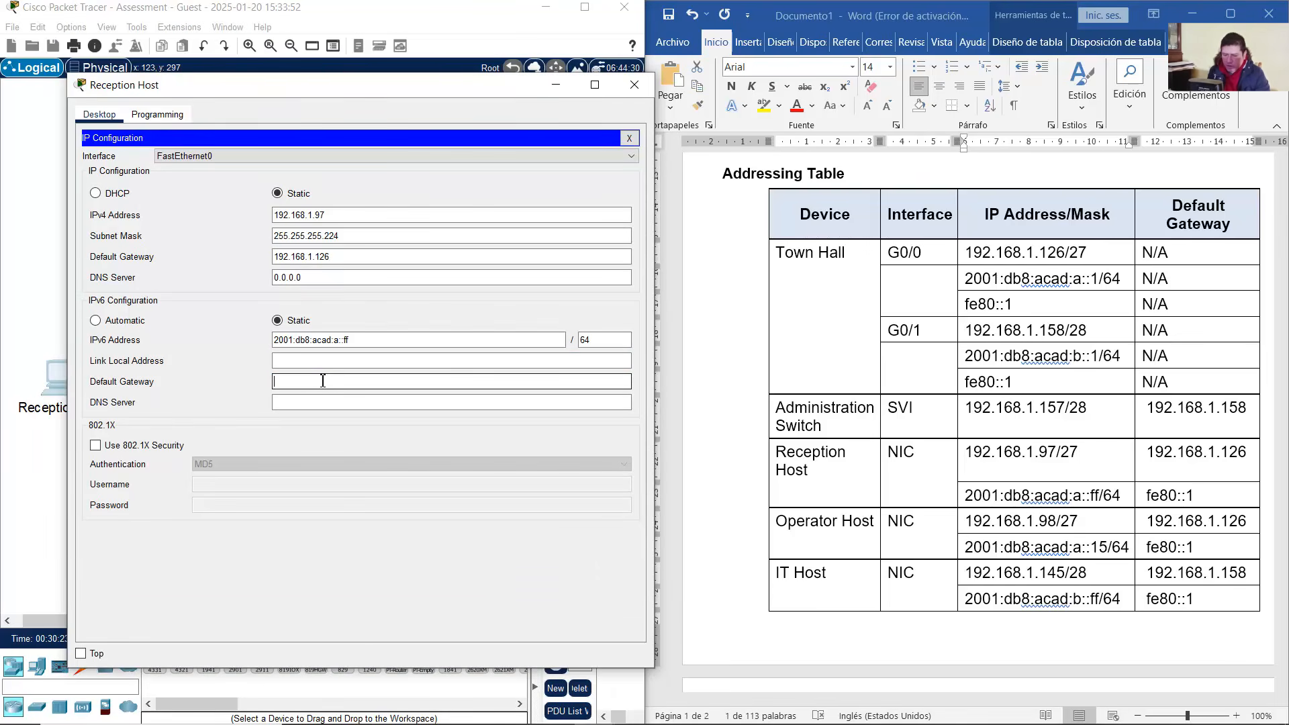
text(fe80:)
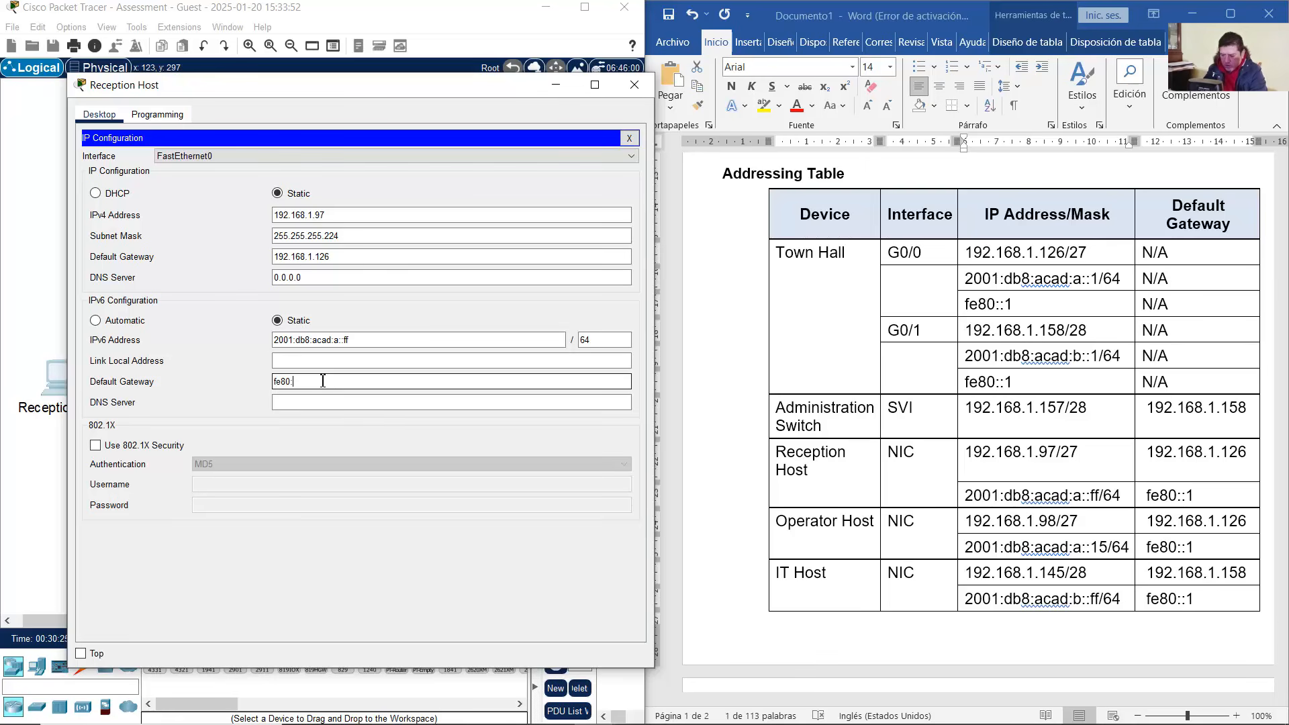
text(:1)
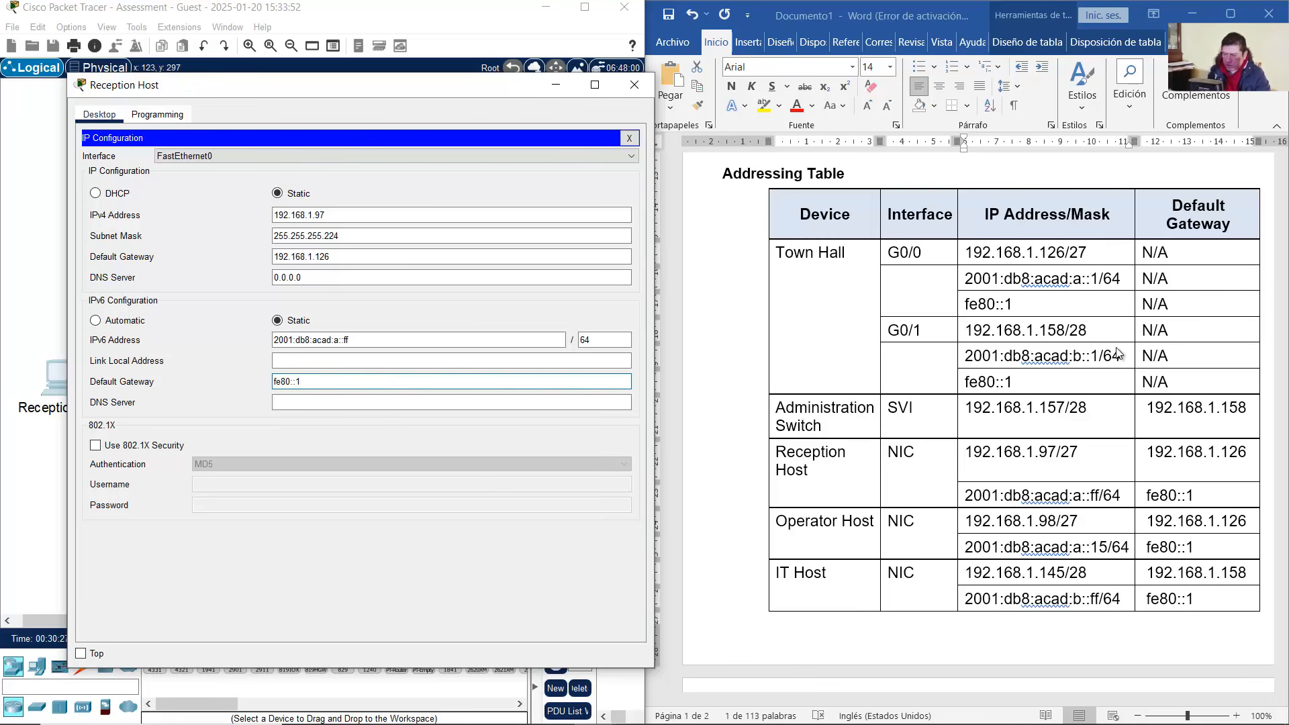
Check fe80::1 against the addressing table and close Reception Host's window
click(1119, 456)
drag(1202, 495, 1138, 497)
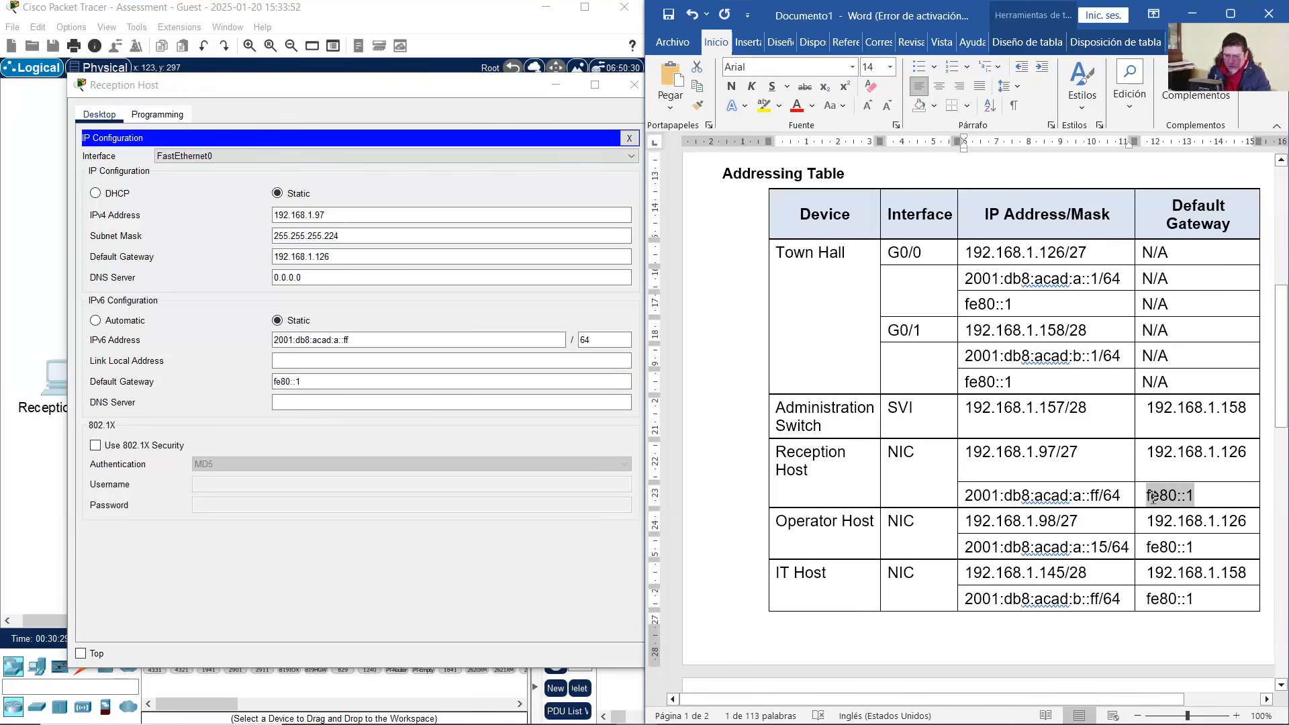
click(1118, 497)
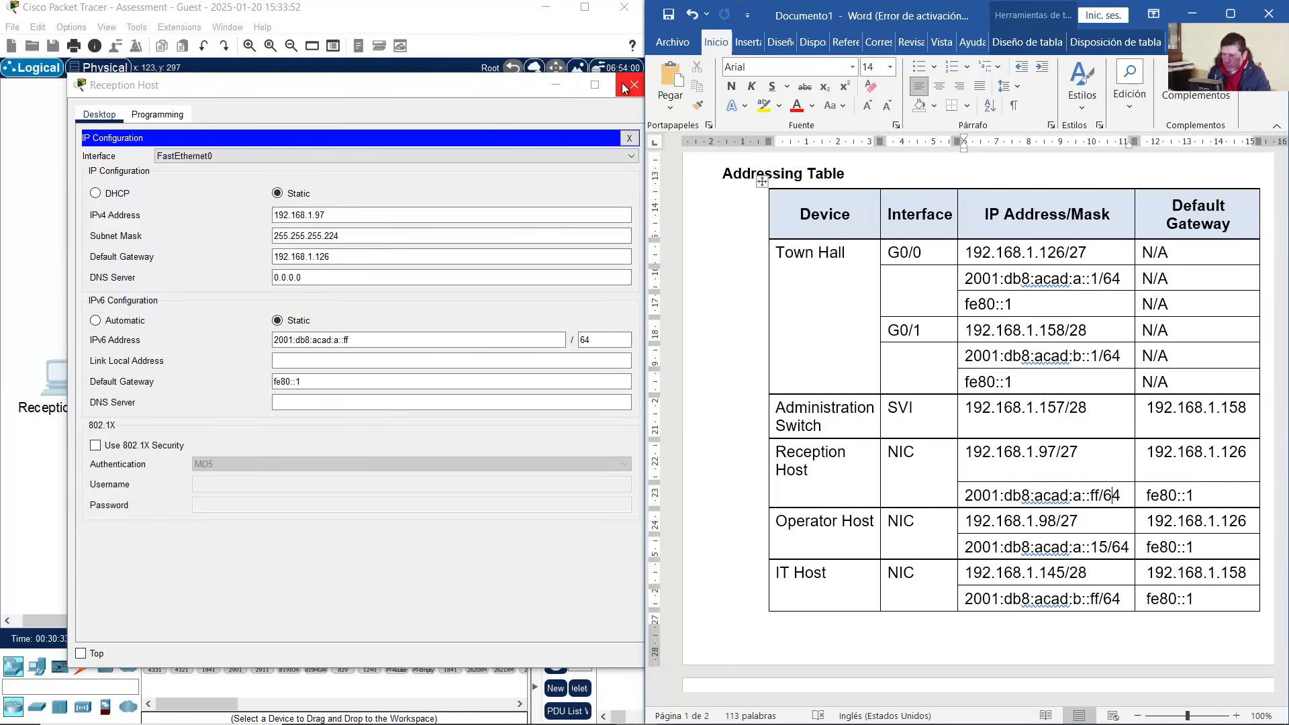
click(633, 86)
click(250, 366)
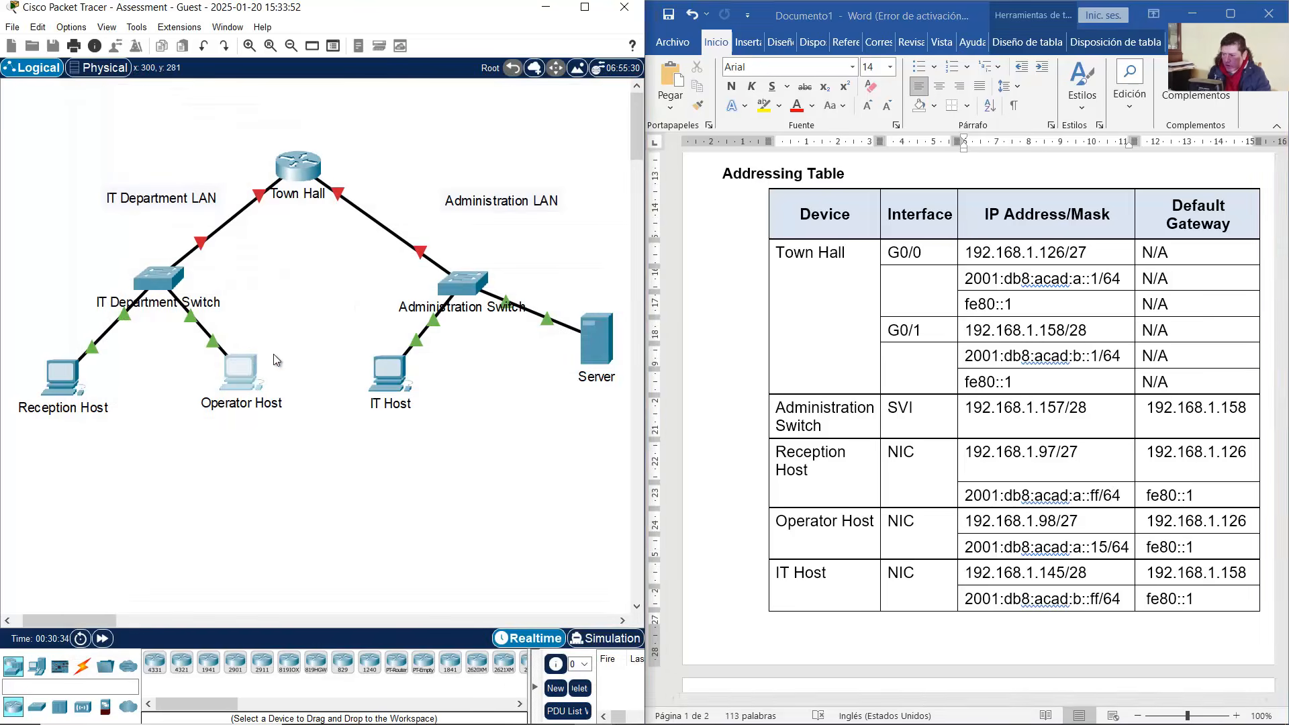
Give Operator Host the IPv4 address 192.168.1.98 using the prefix copied from the table
drag(605, 132, 195, 61)
click(113, 171)
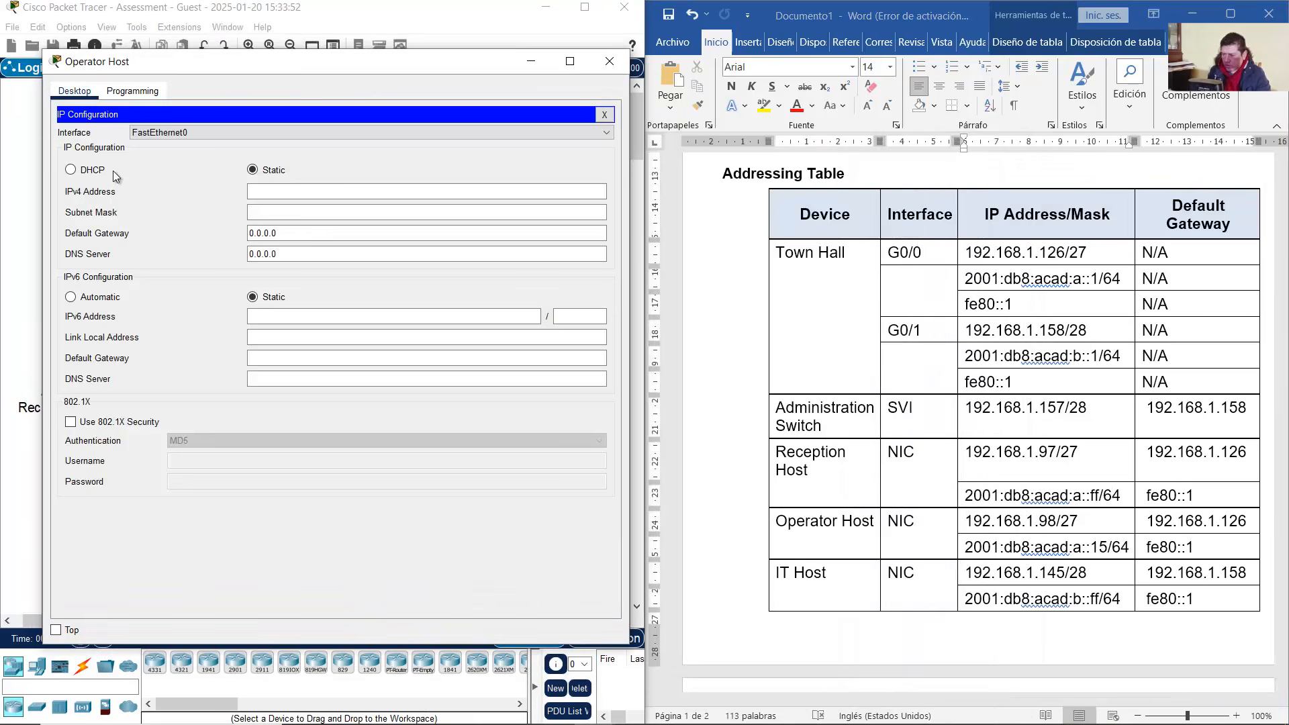
scroll(1032, 517, down, 1)
scroll(1032, 517, down, 5)
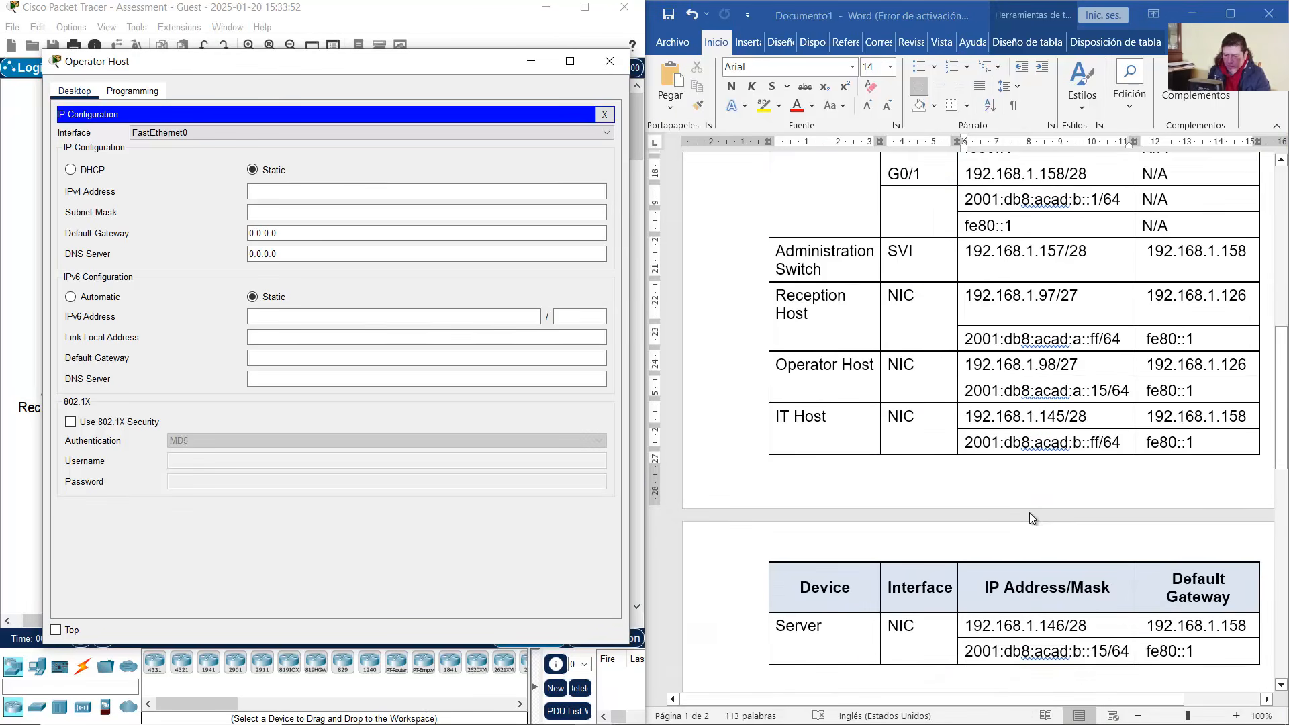
drag(818, 285, 1145, 307)
click(1014, 306)
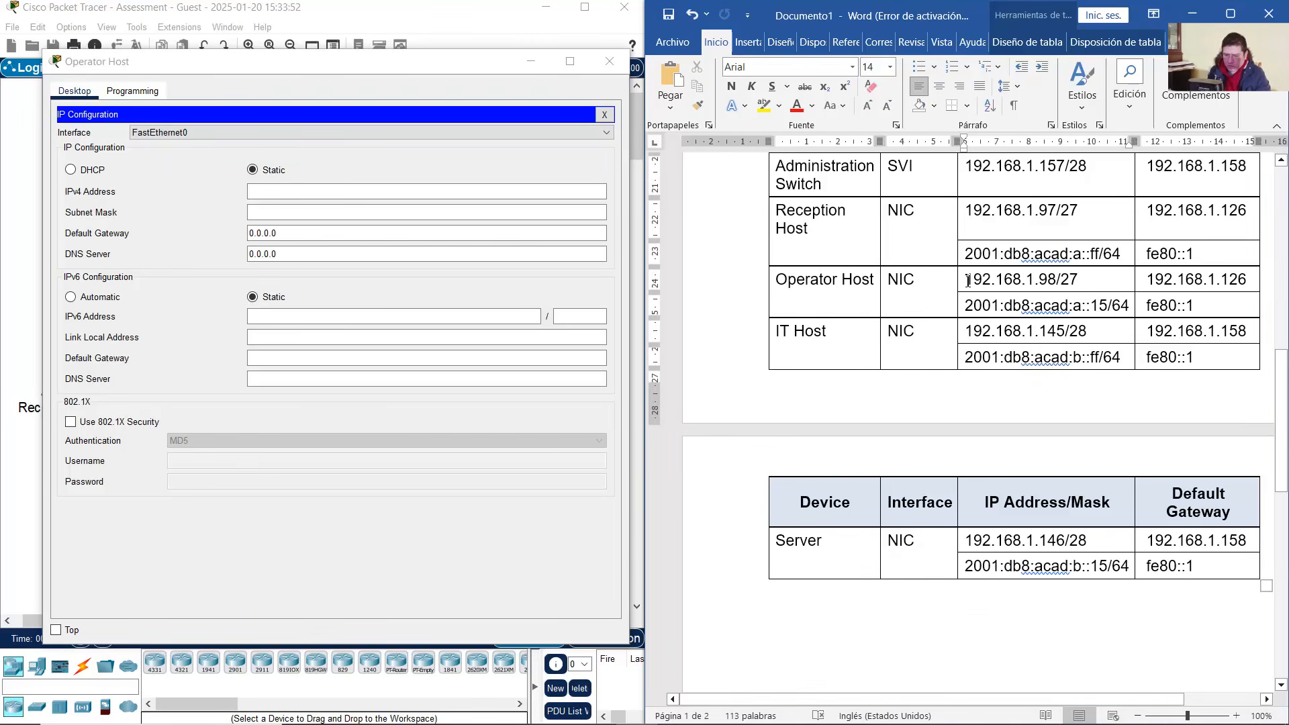
drag(988, 281, 1040, 280)
right_click(1041, 276)
click(1069, 311)
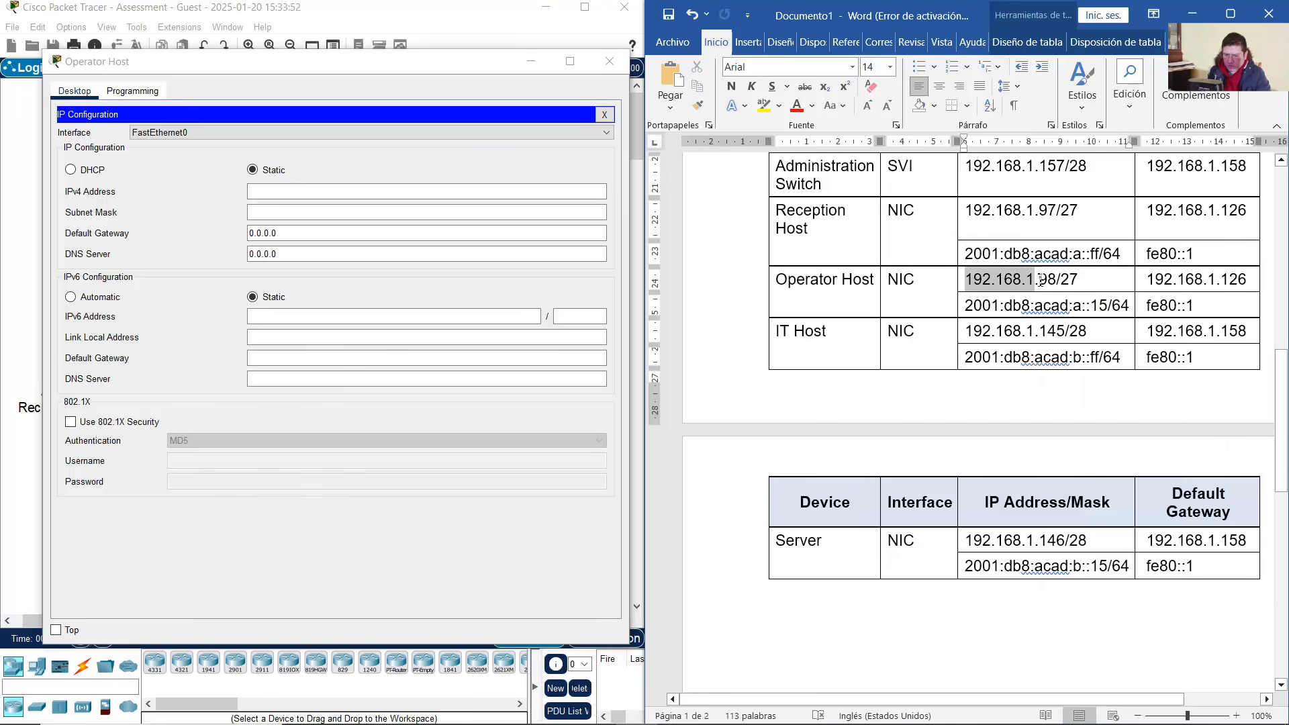
right_click(1026, 285)
click(1069, 329)
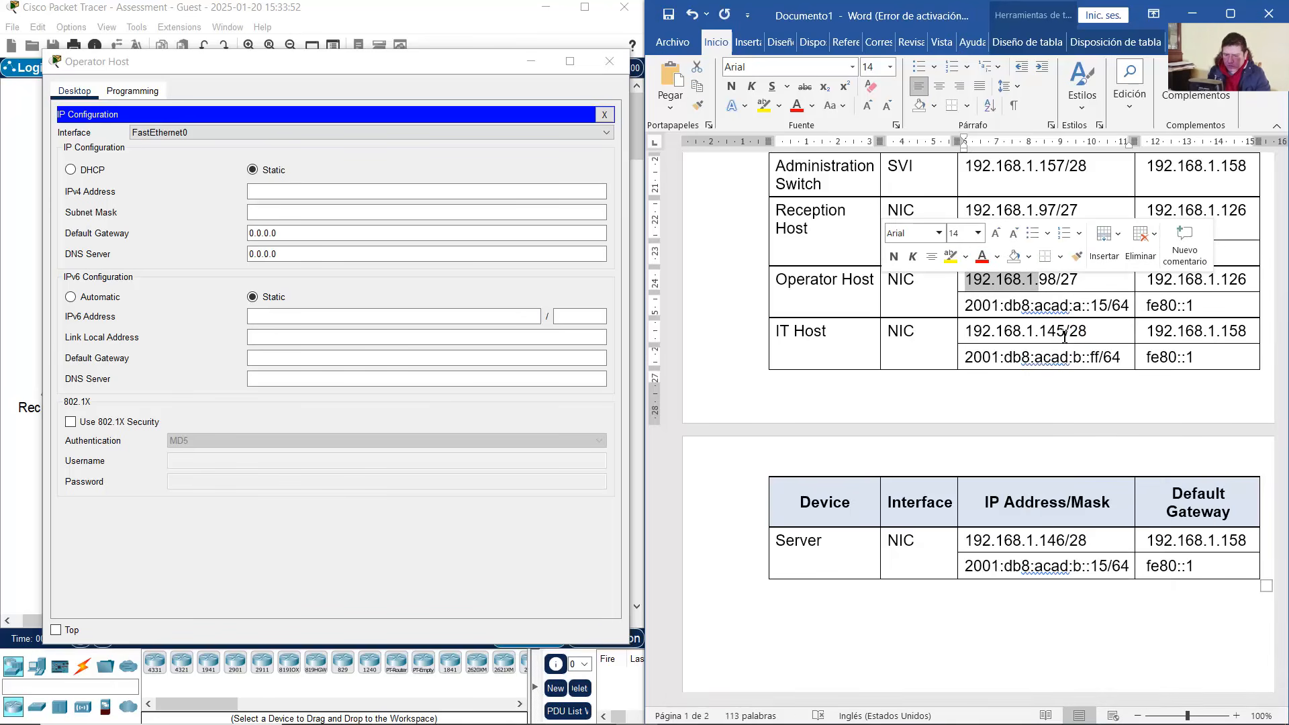
click(357, 192)
key(ctrl+v)
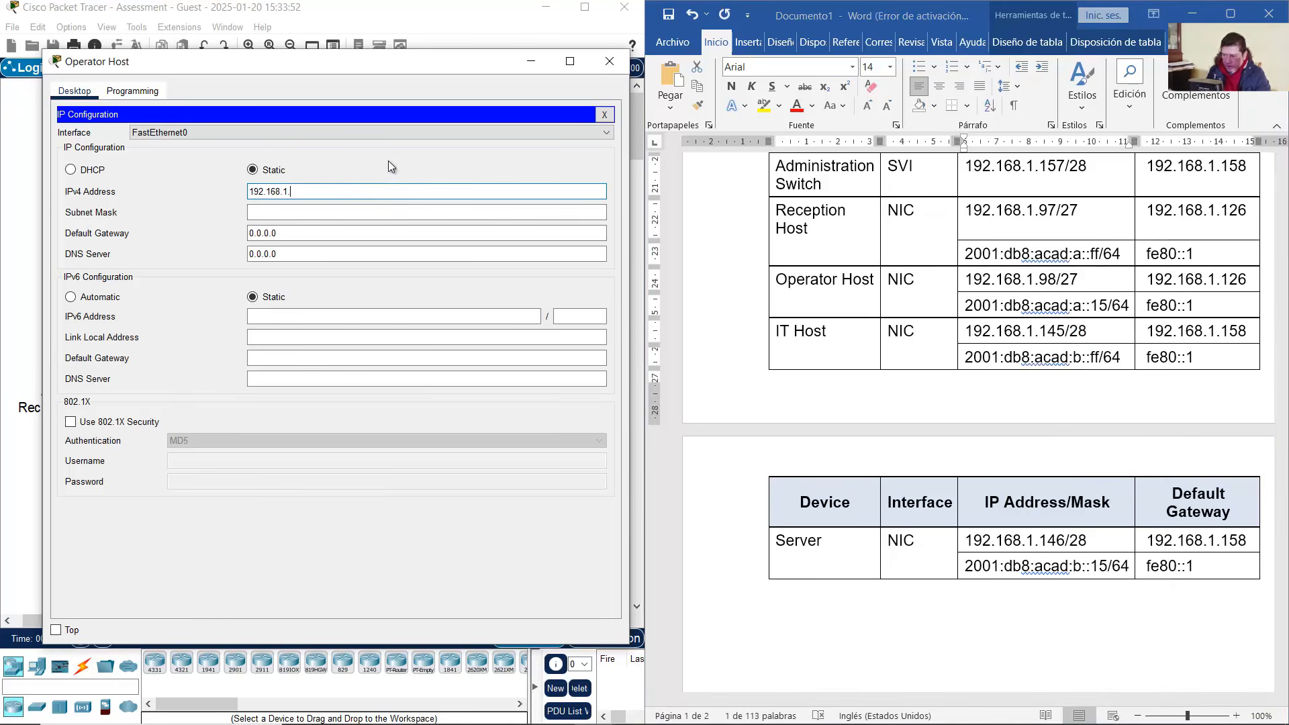
text(98)
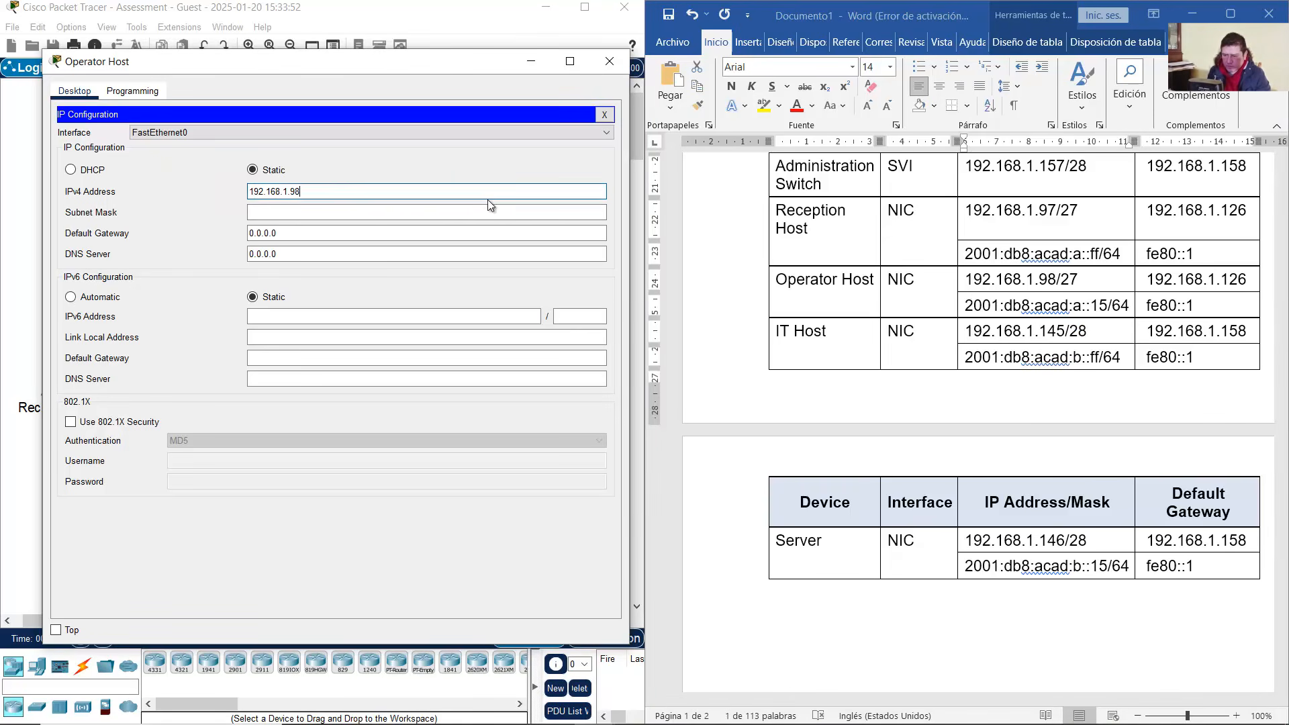
Set subnet mask 255.255.255.224 and default gateway 192.168.1.126
click(1058, 282)
drag(1078, 279, 1060, 278)
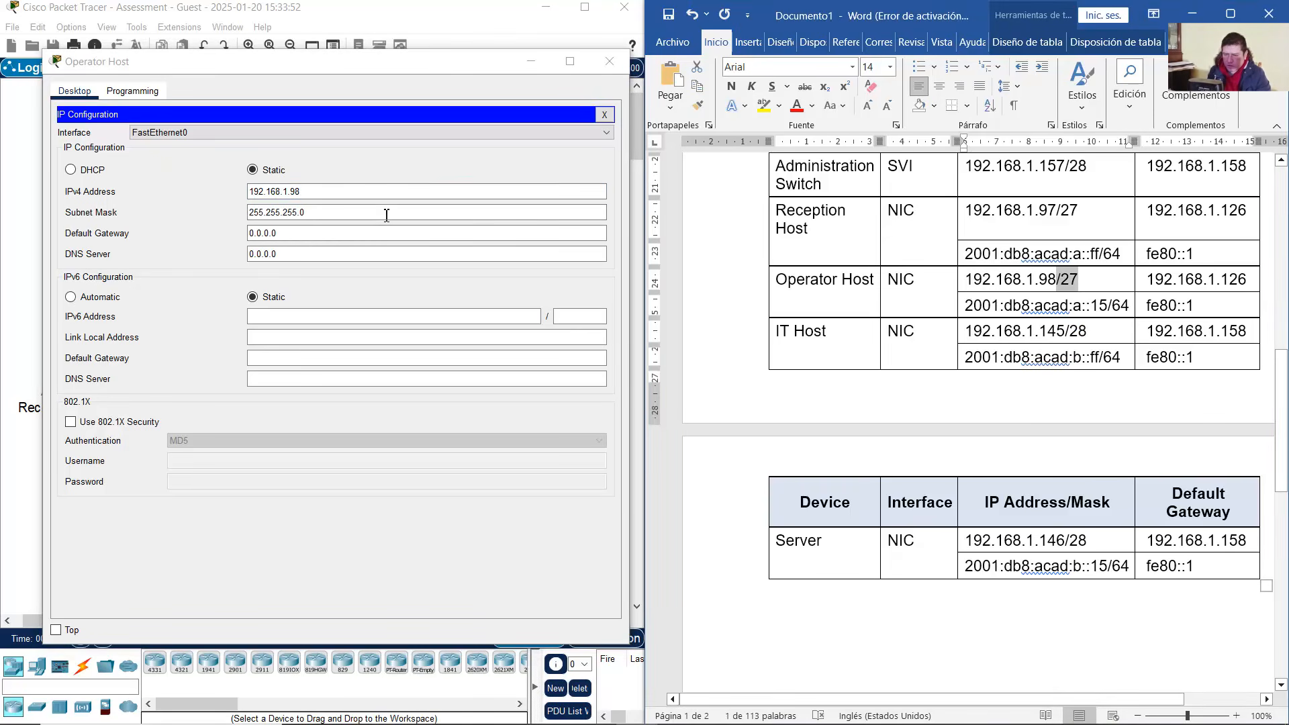
click(306, 213)
text(224)
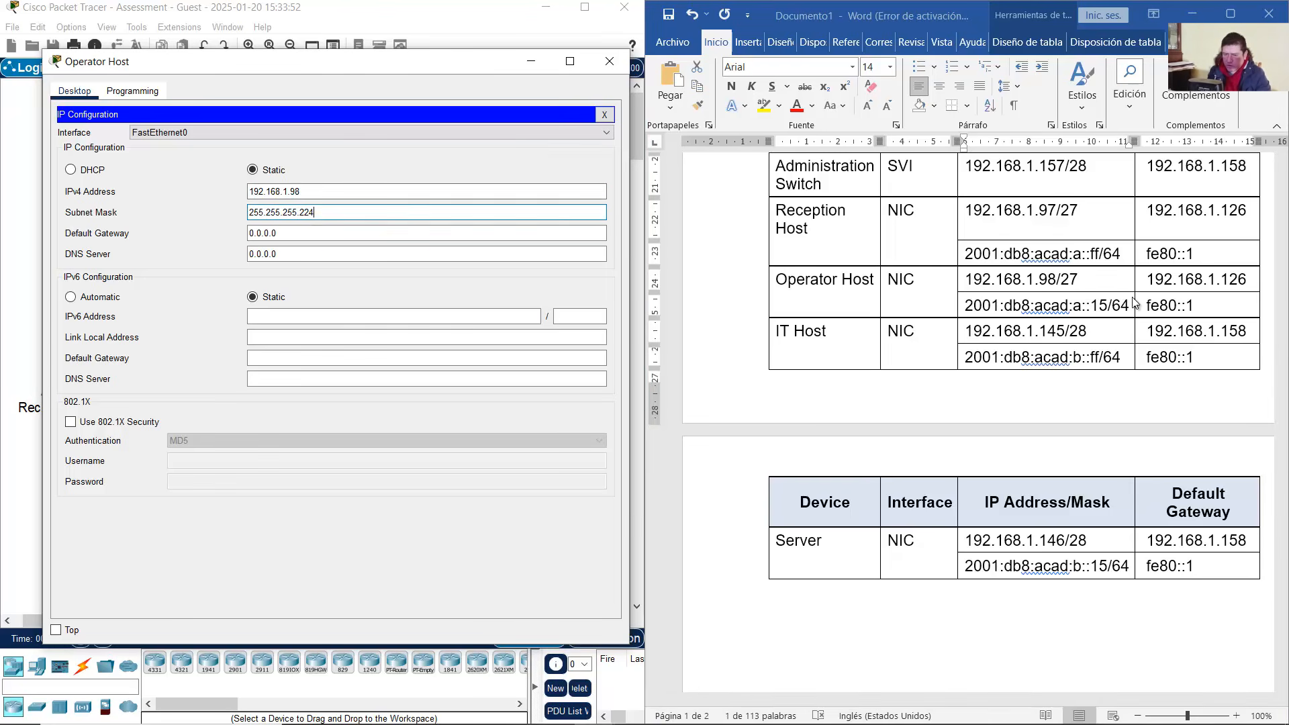
click(1225, 280)
drag(1225, 279, 1249, 281)
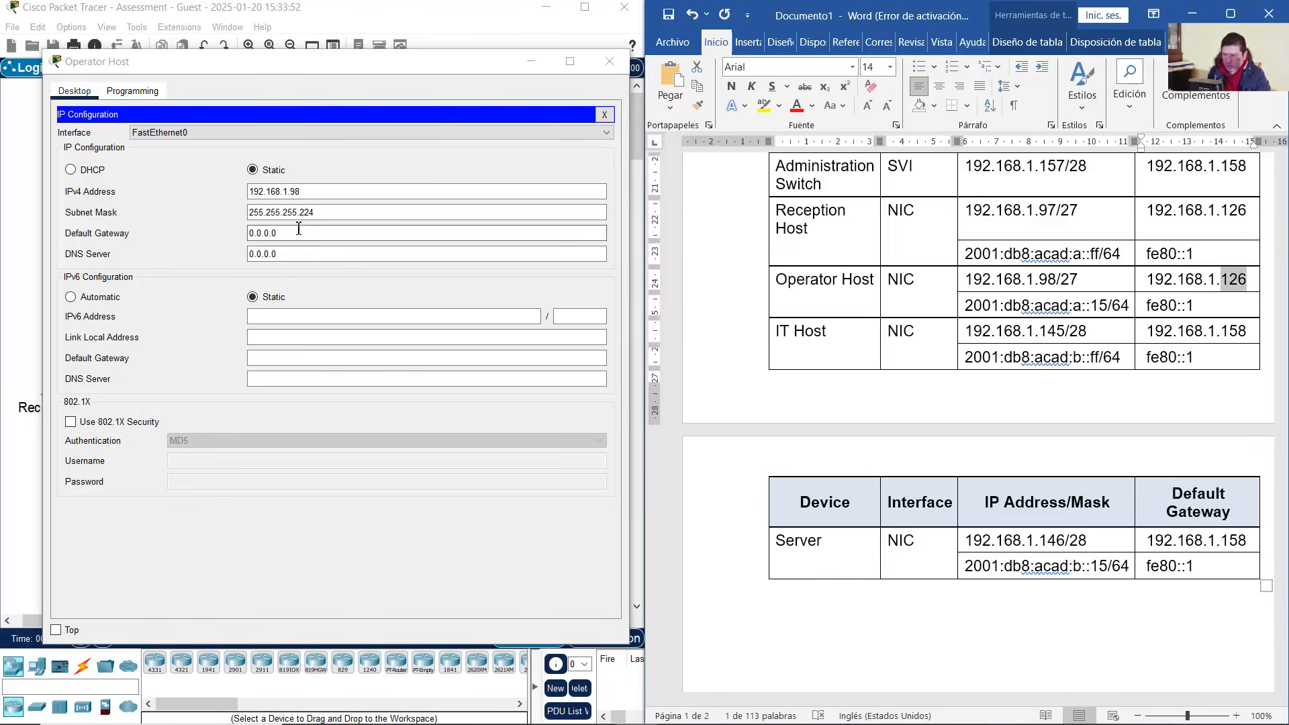
click(47, 232)
key(Tab)
text(192.168.1.126)
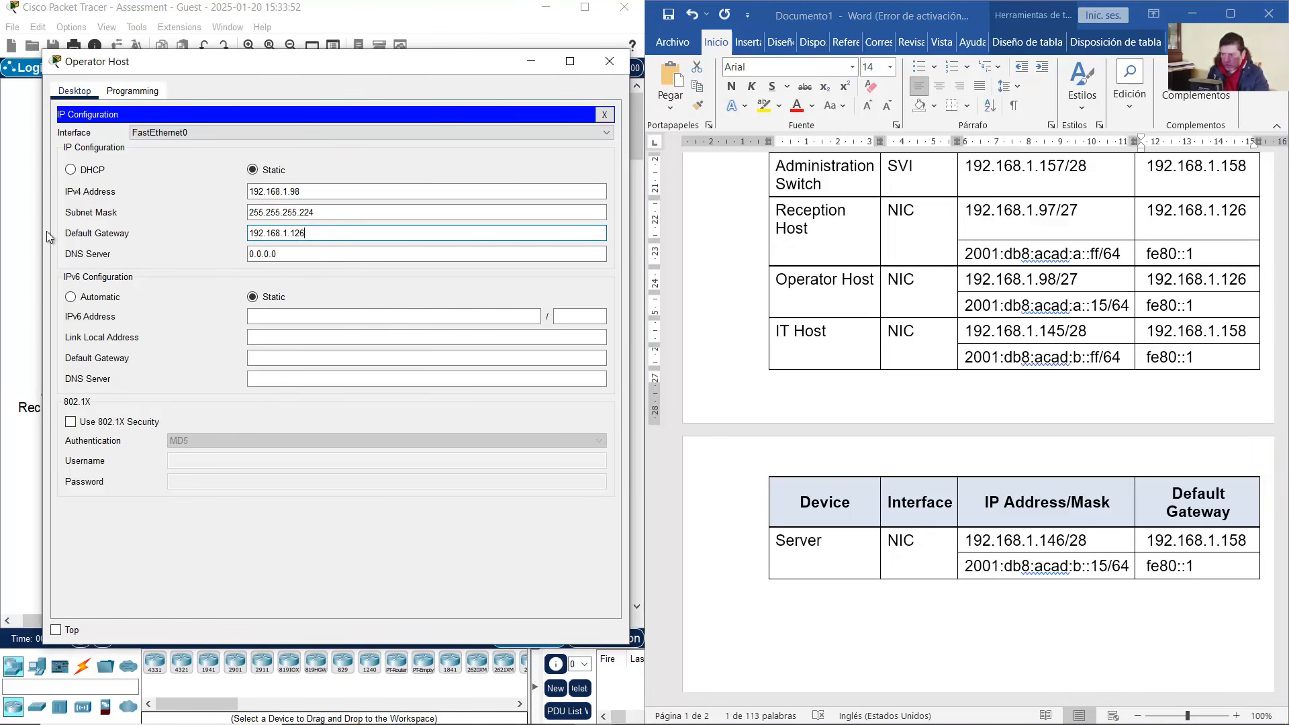
Copy 2001:db8:acad:a::15 from the table and paste it as the IPv6 address
click(975, 305)
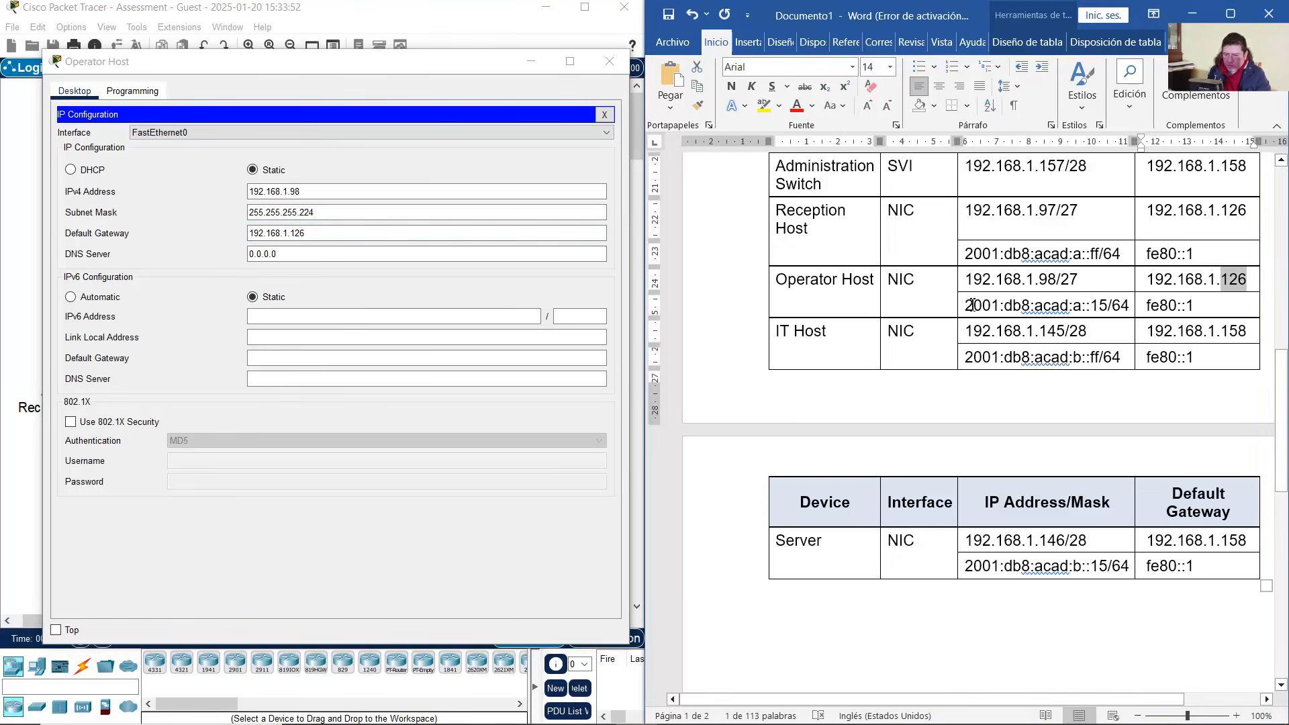
drag(973, 306, 1106, 313)
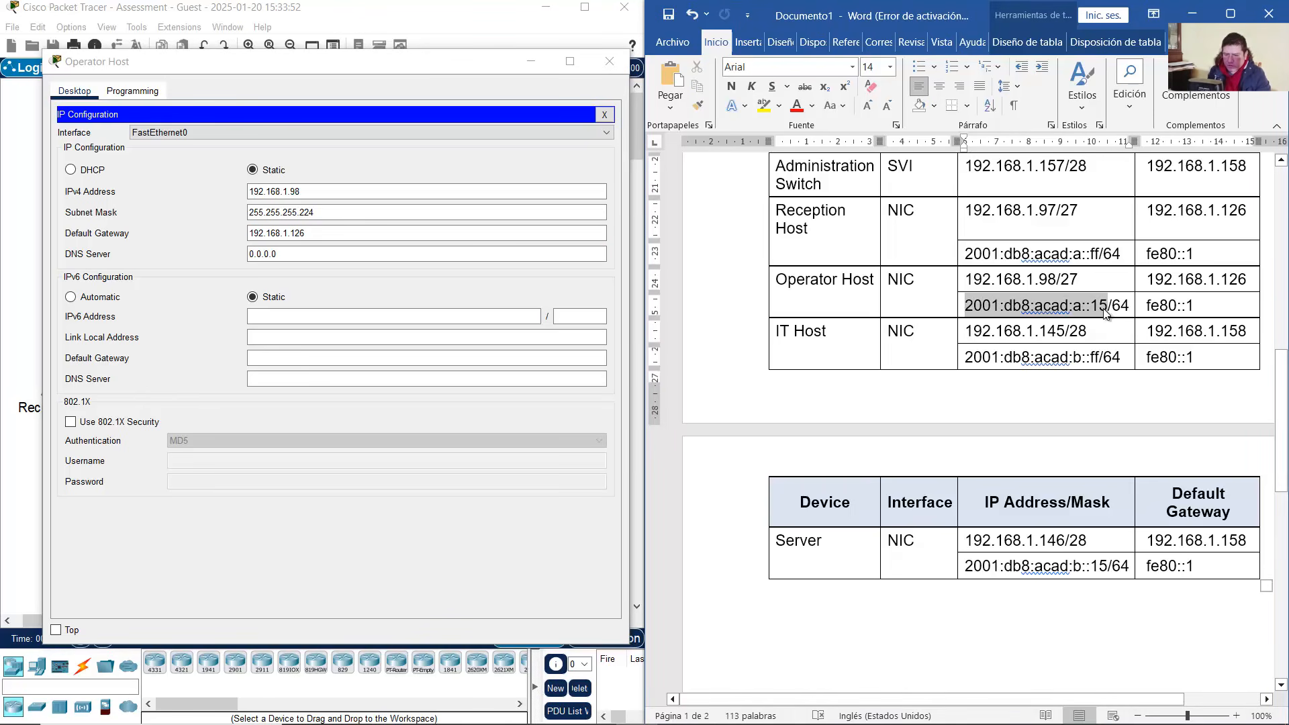
right_click(1107, 313)
click(1135, 371)
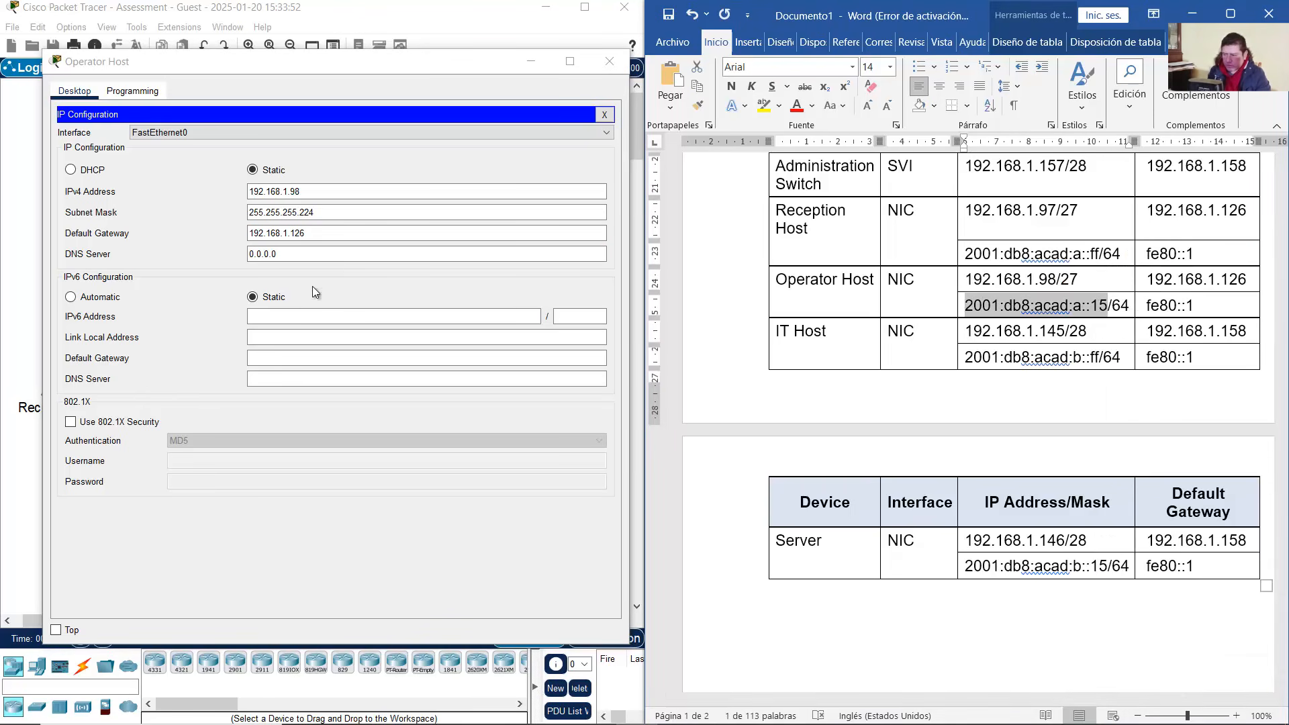
click(317, 315)
right_click(317, 313)
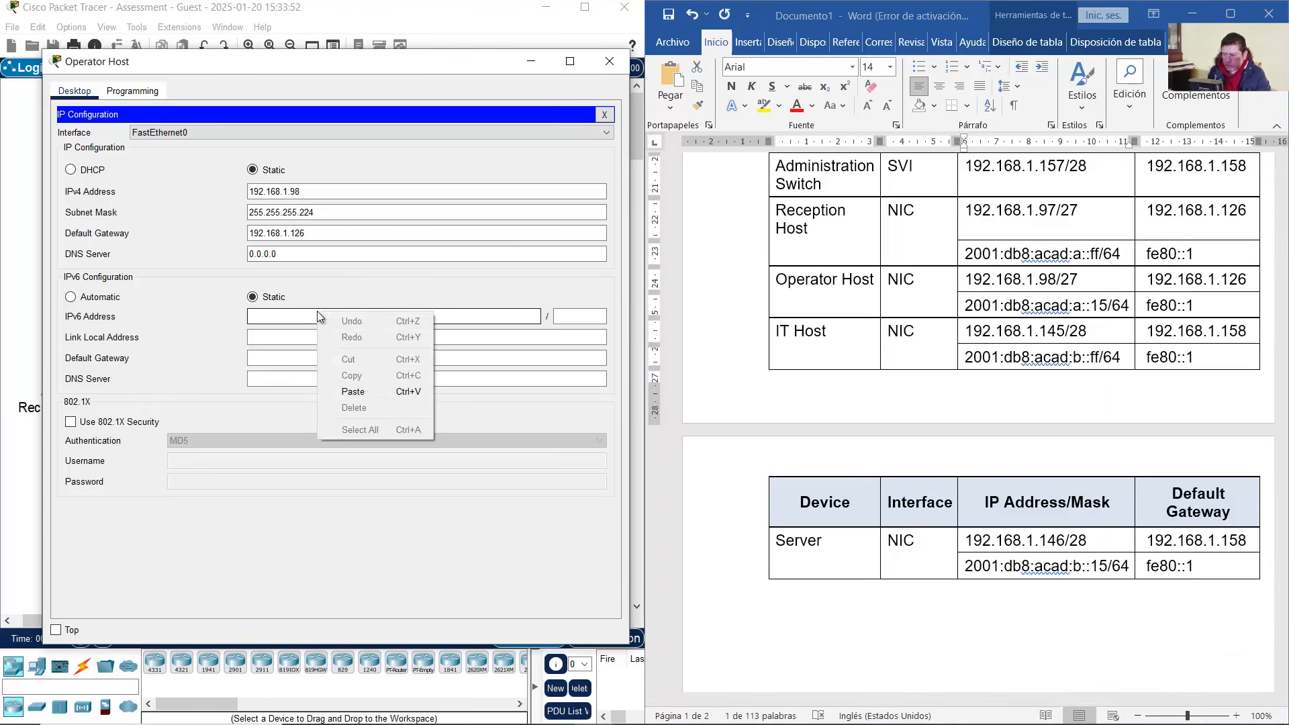
click(374, 395)
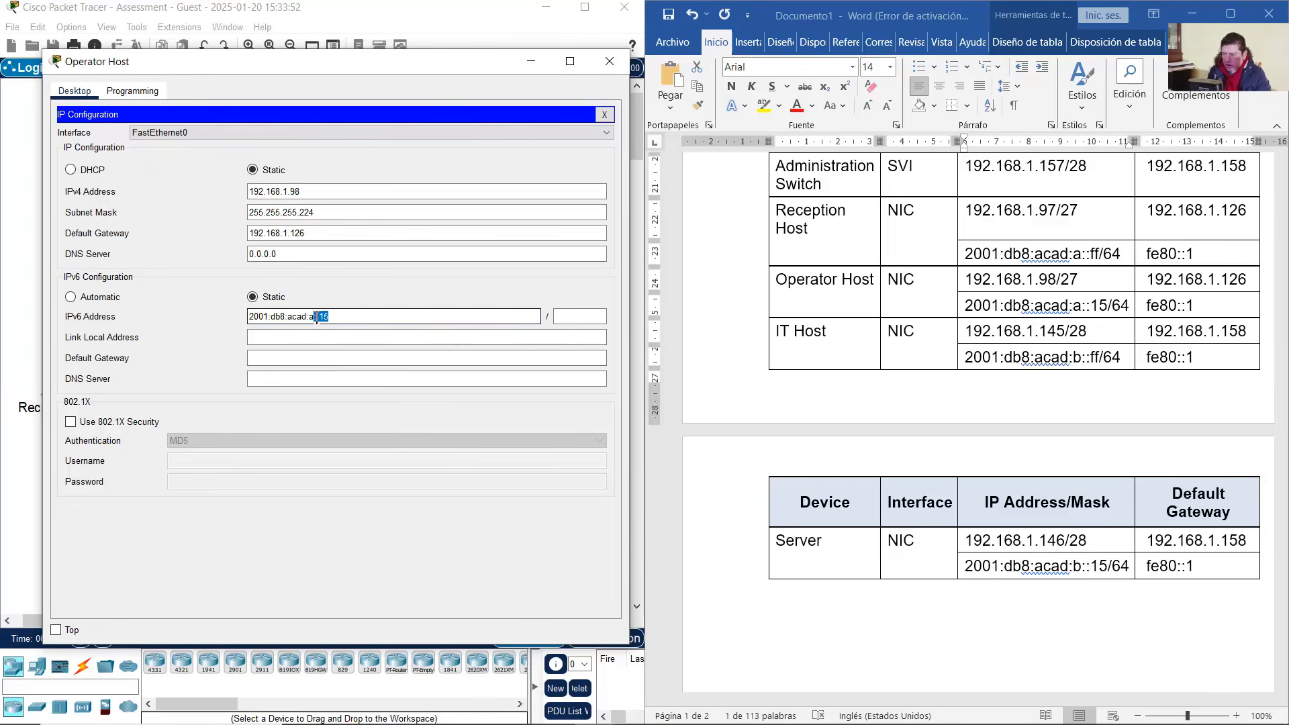
Set IPv6 prefix 64 and IPv6 gateway fe80::1, then close Operator Host's window
click(568, 317)
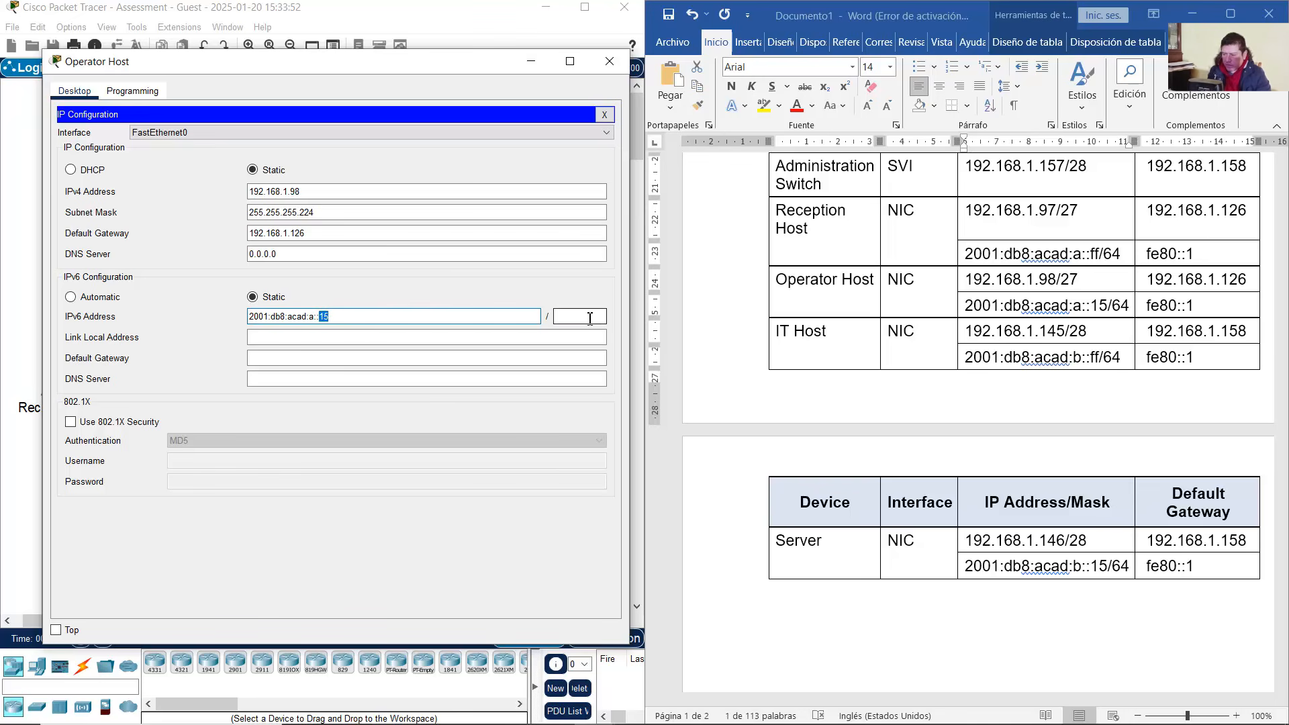
text(64)
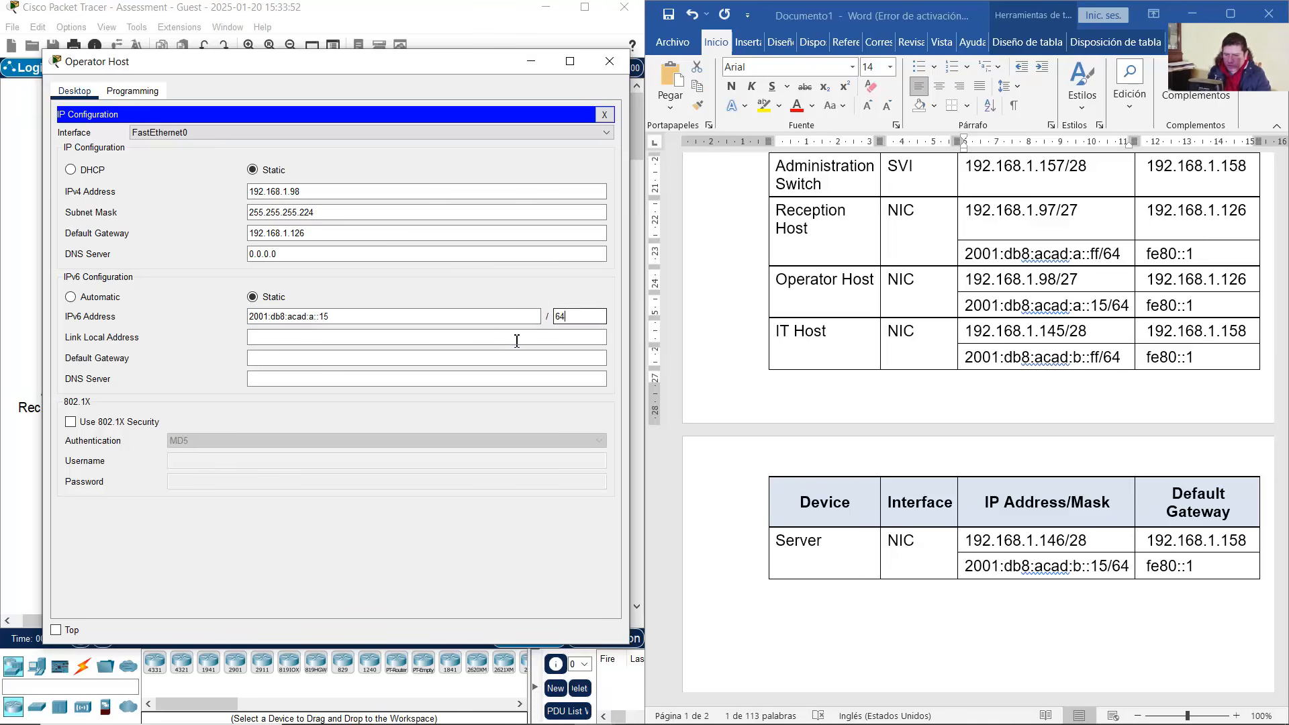
click(305, 356)
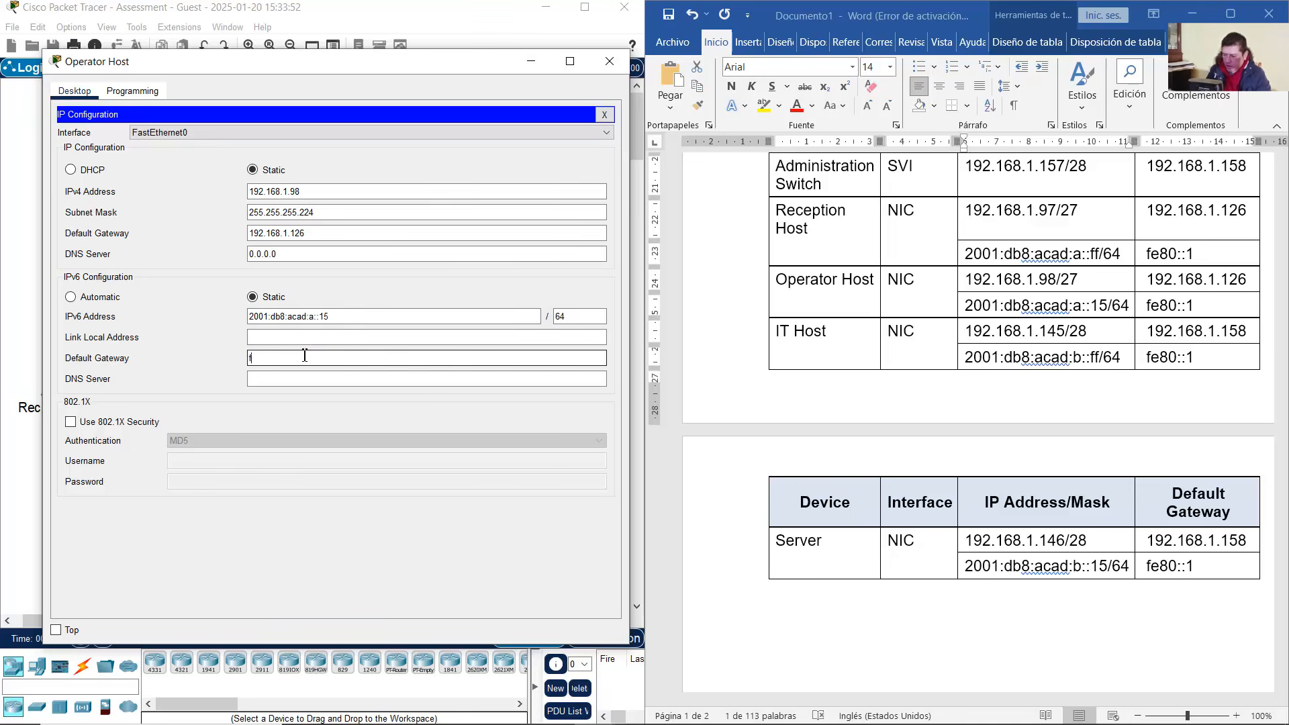
text(fe80::1)
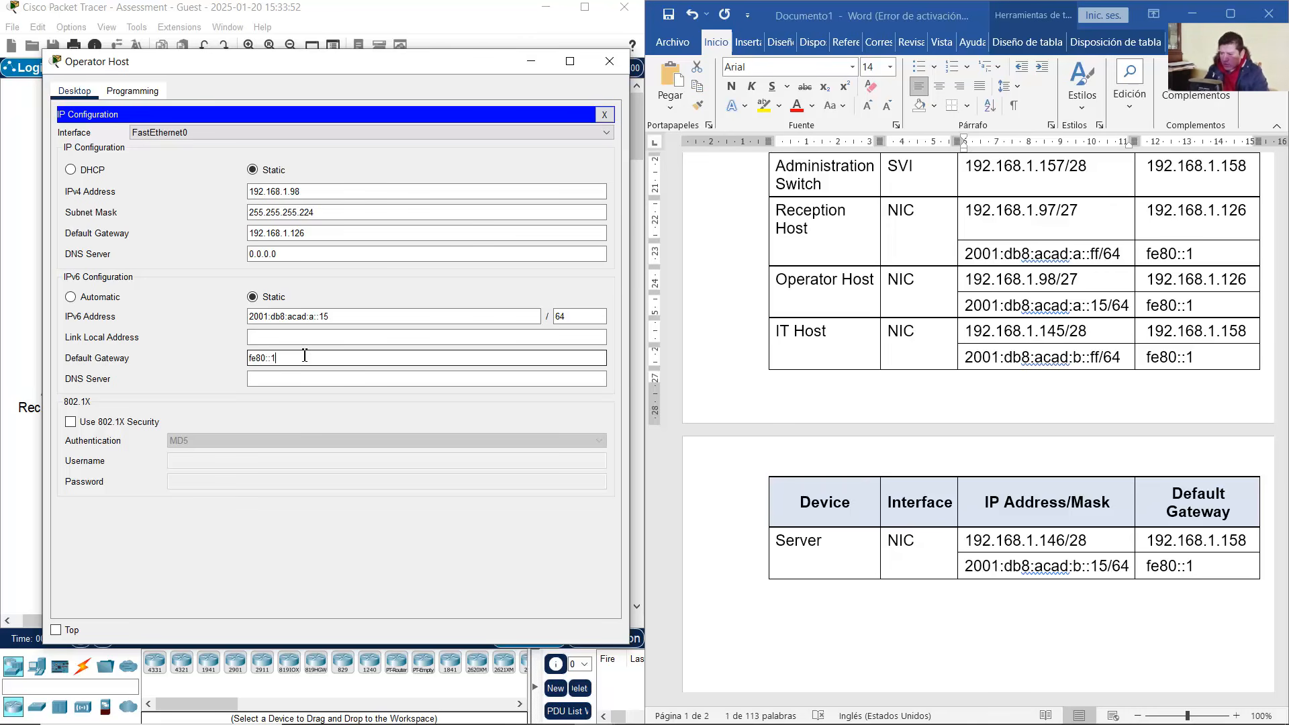
click(610, 61)
click(385, 384)
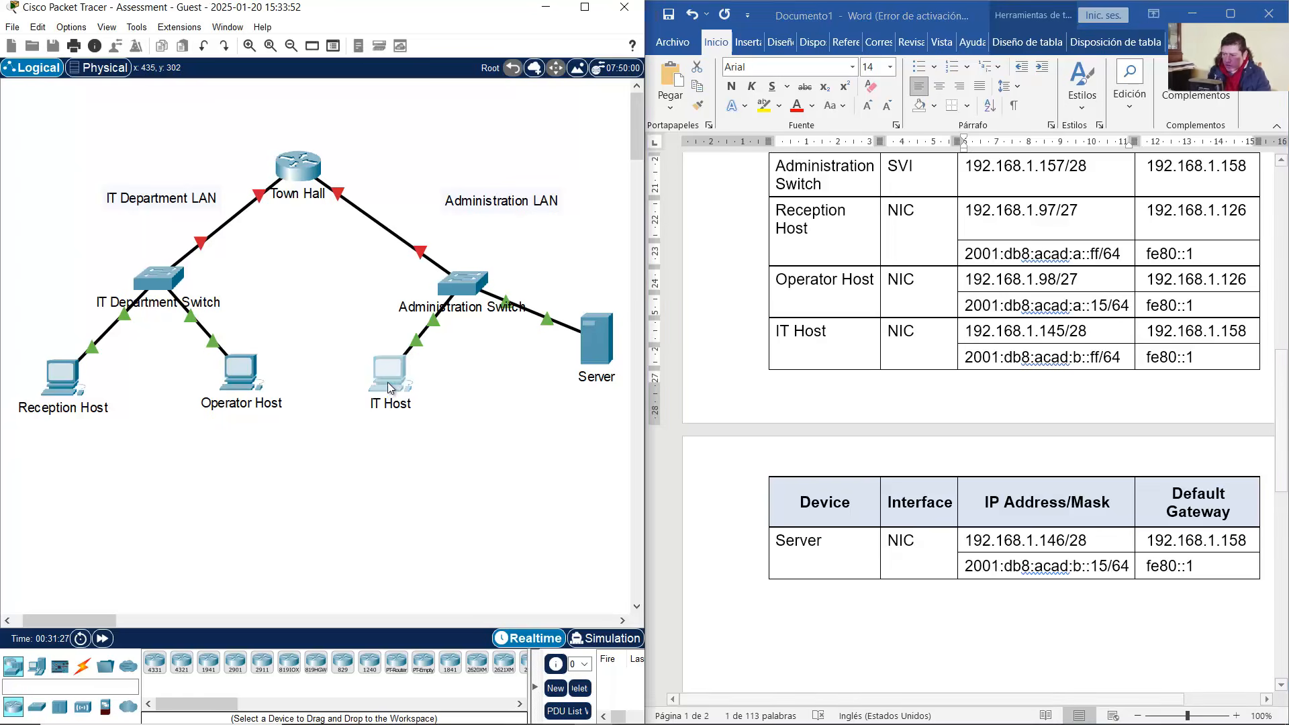
Give IT Host the IPv4 address 192.168.1.145 using the prefix copied from the table
drag(642, 137, 220, 62)
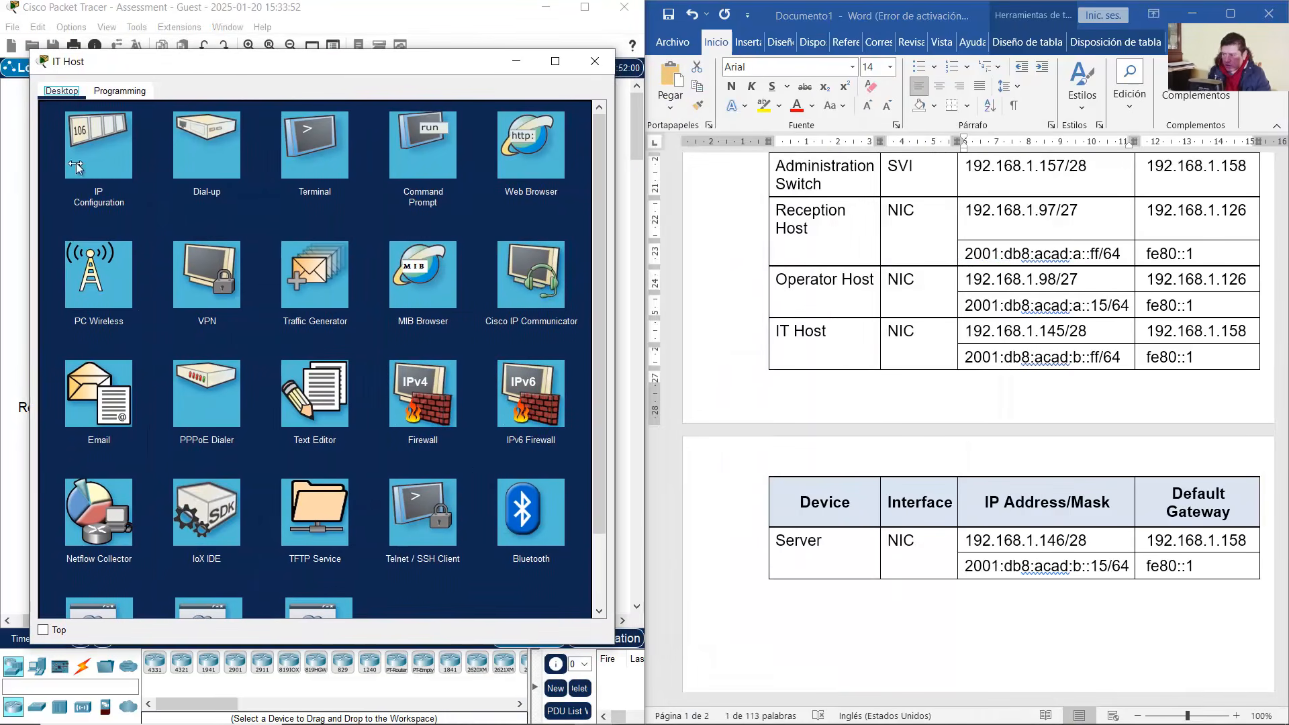
click(77, 162)
drag(45, 197, 18, 201)
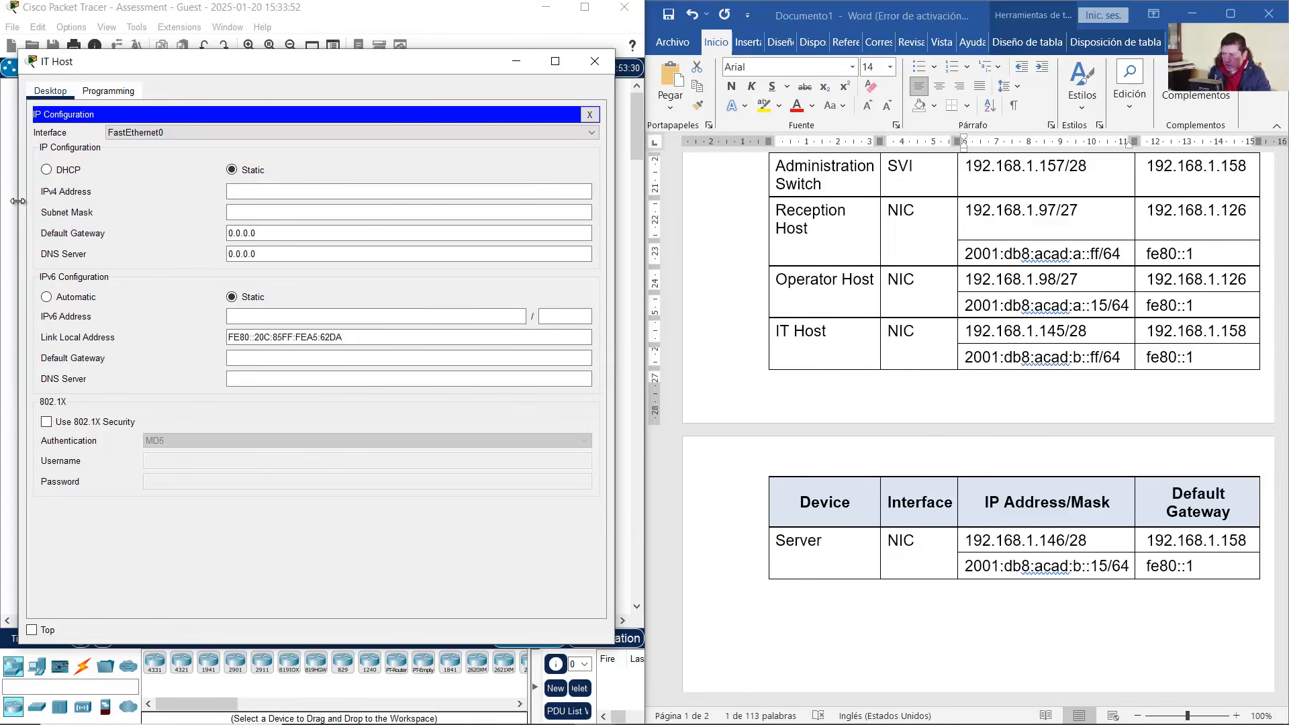
scroll(993, 344, down, 3)
drag(828, 214, 1131, 232)
click(1034, 231)
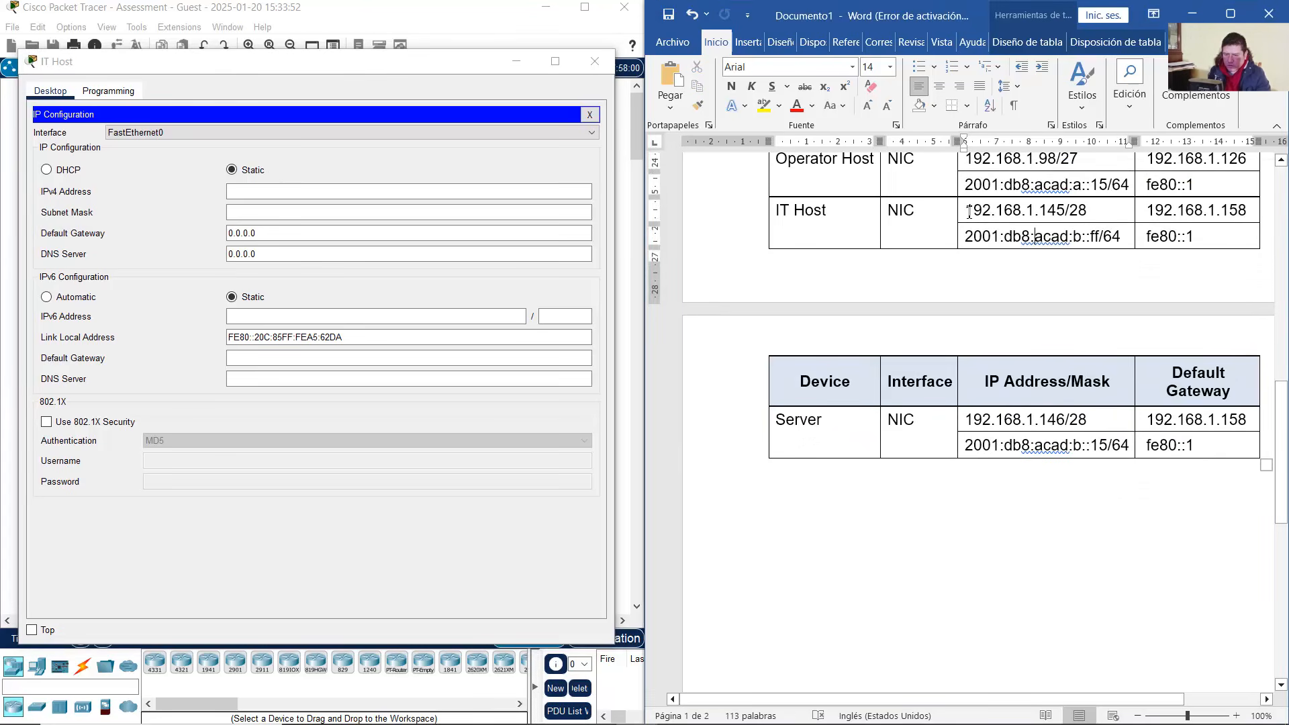
drag(965, 210, 1040, 213)
right_click(1017, 230)
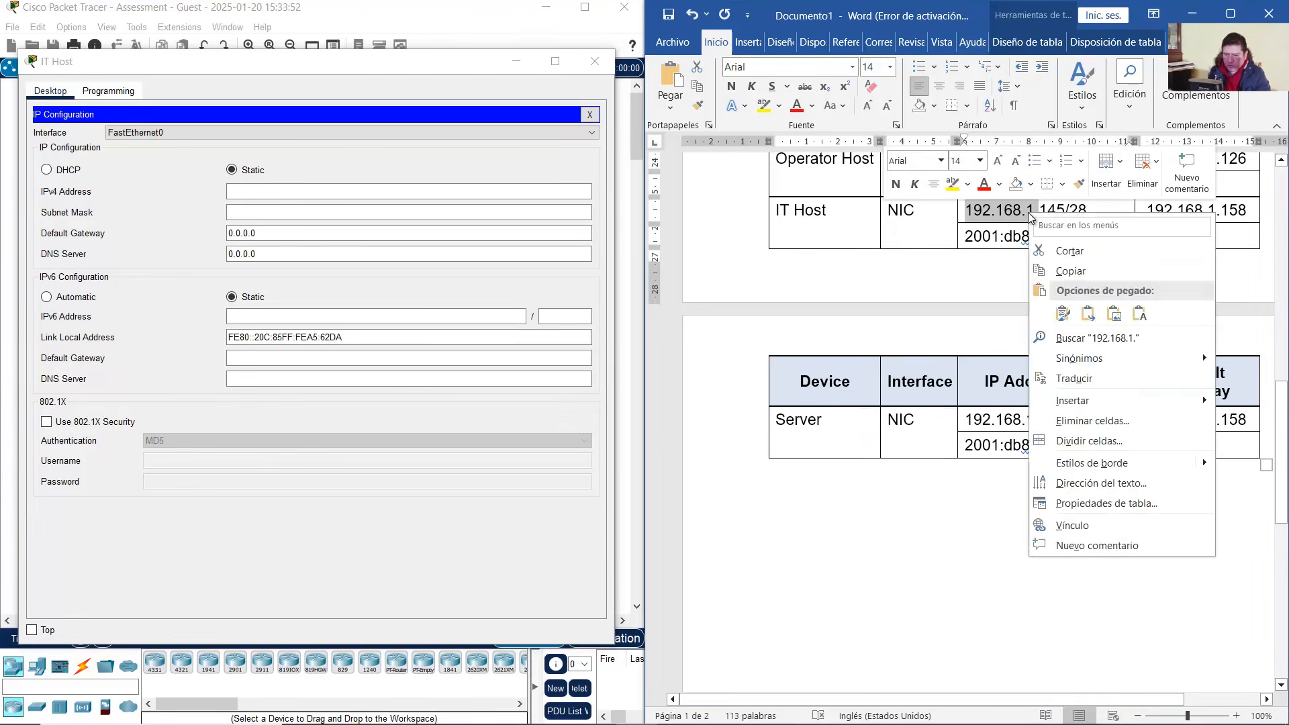
click(1063, 268)
click(331, 193)
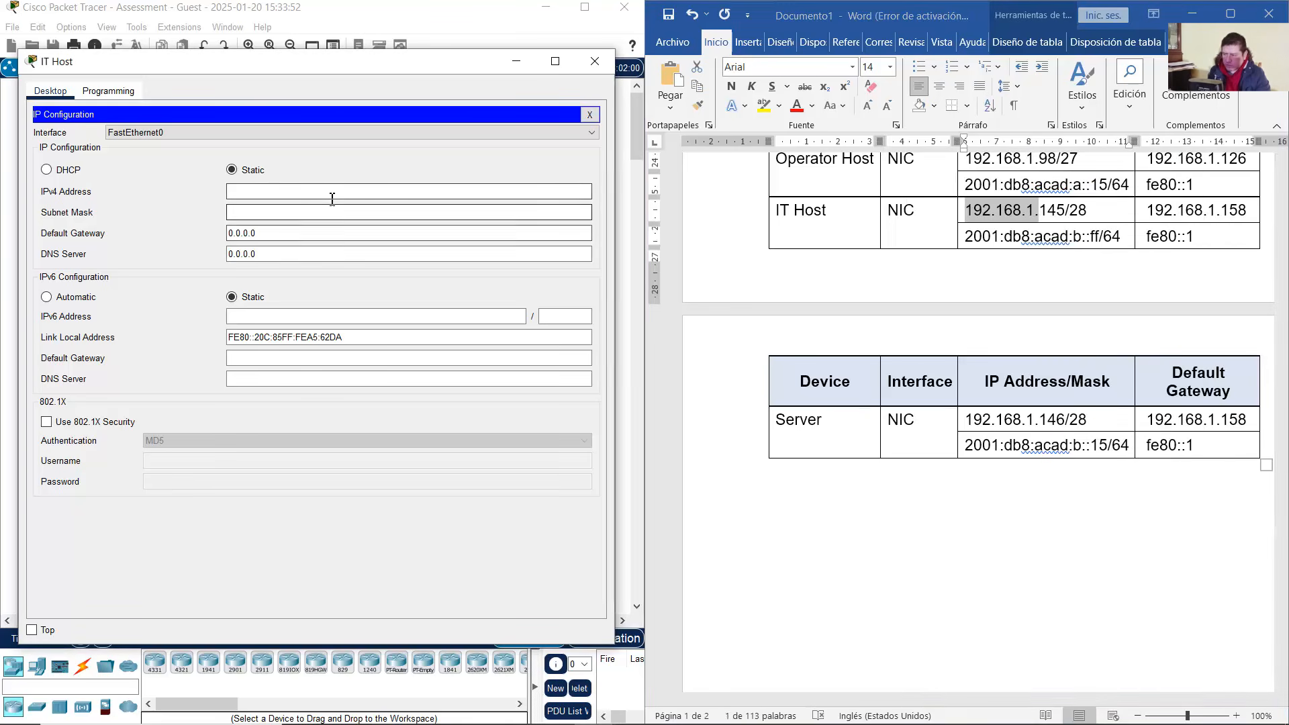
key(ctrl+v)
text(1)
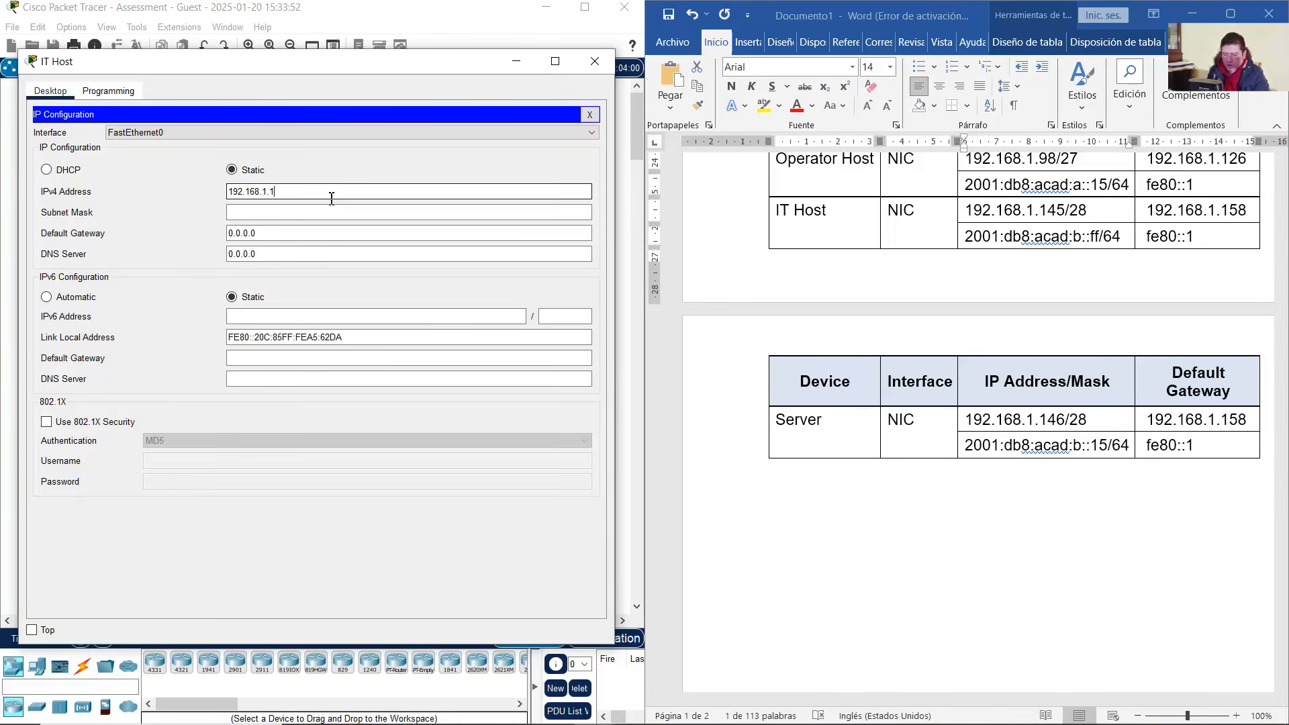
text(45)
Set subnet mask 255.255.255.240 for the /28 and default gateway 192.168.1.158
key(Tab)
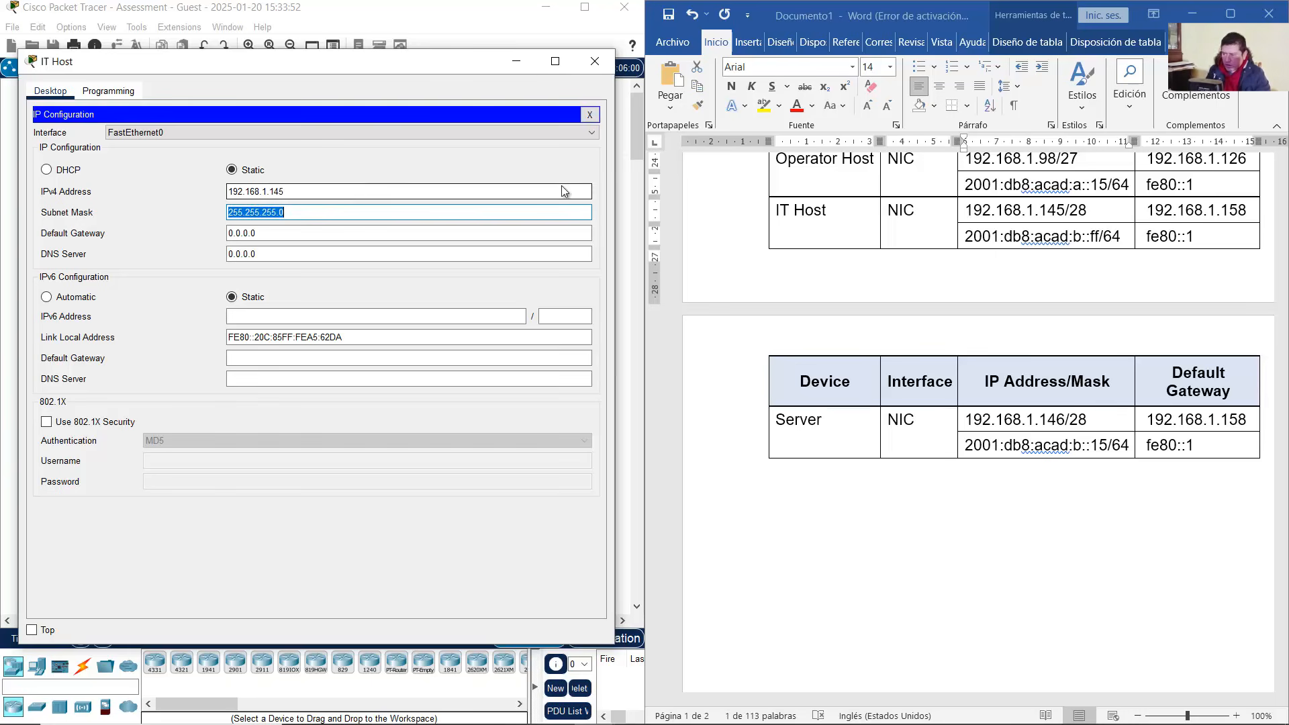
click(1096, 211)
click(1086, 213)
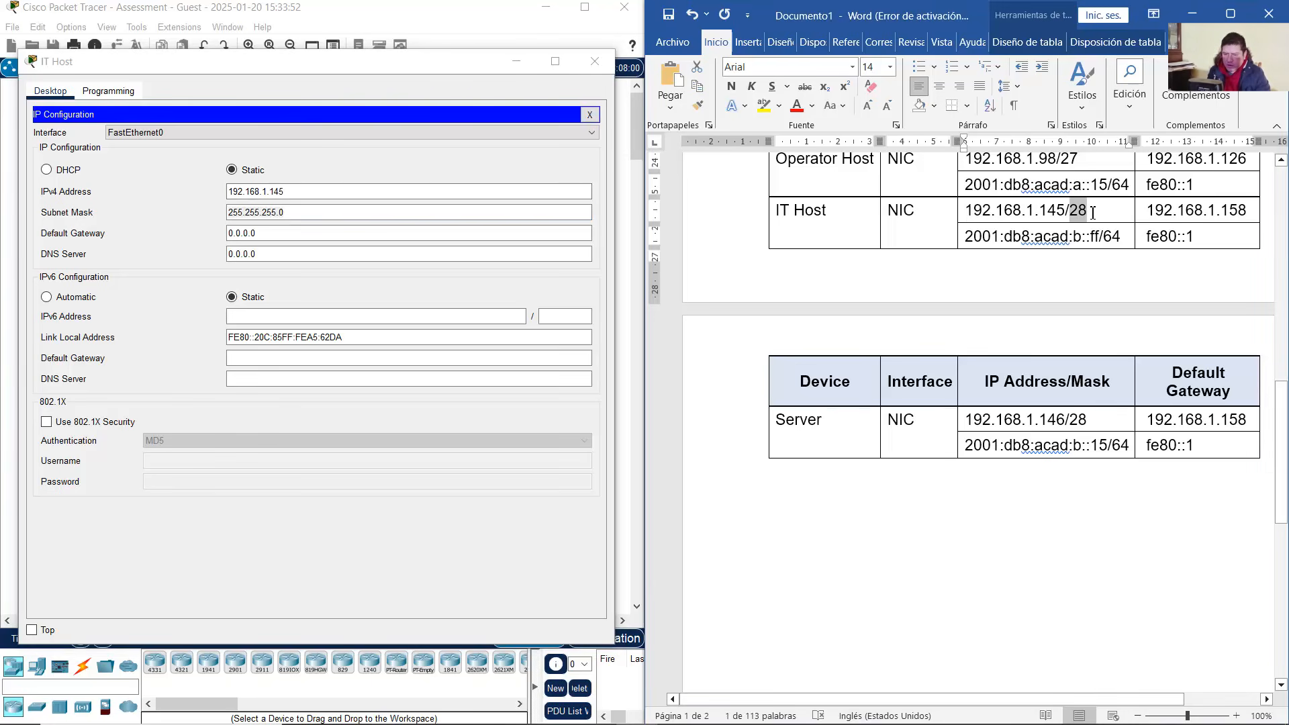
click(316, 213)
key(BackSpace)
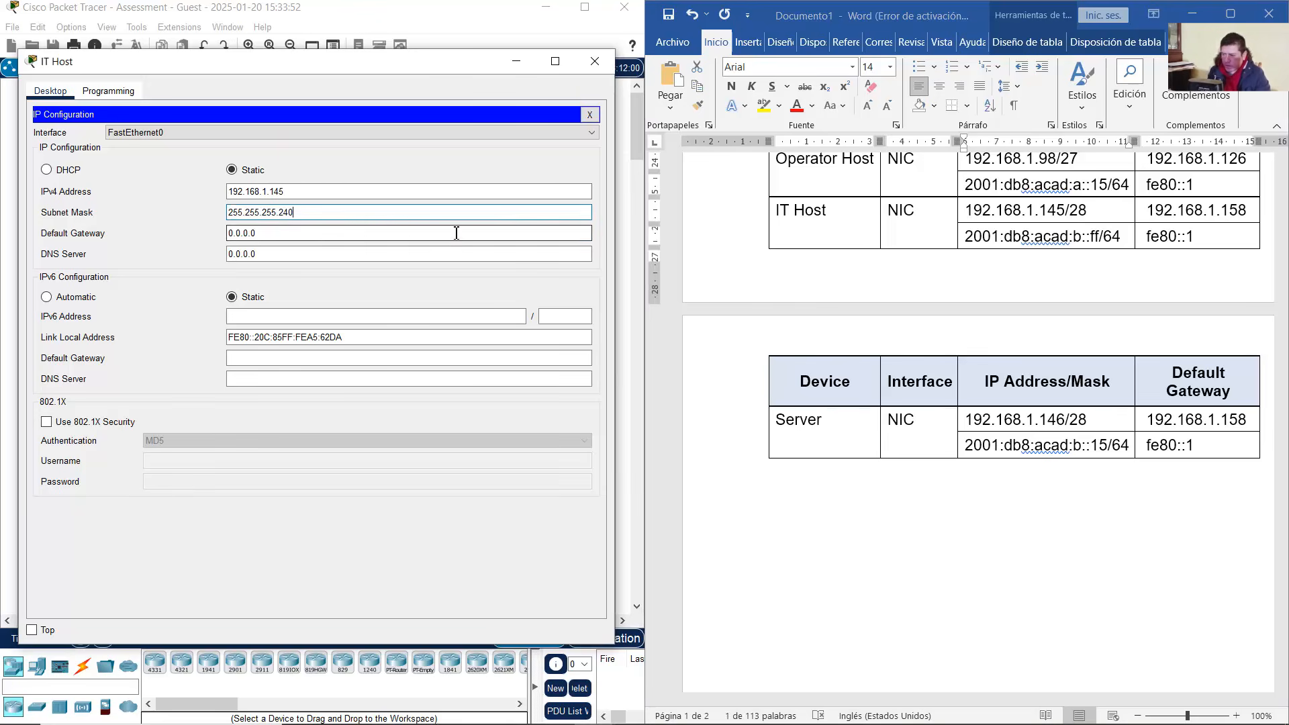
click(1206, 211)
drag(1222, 212, 1250, 211)
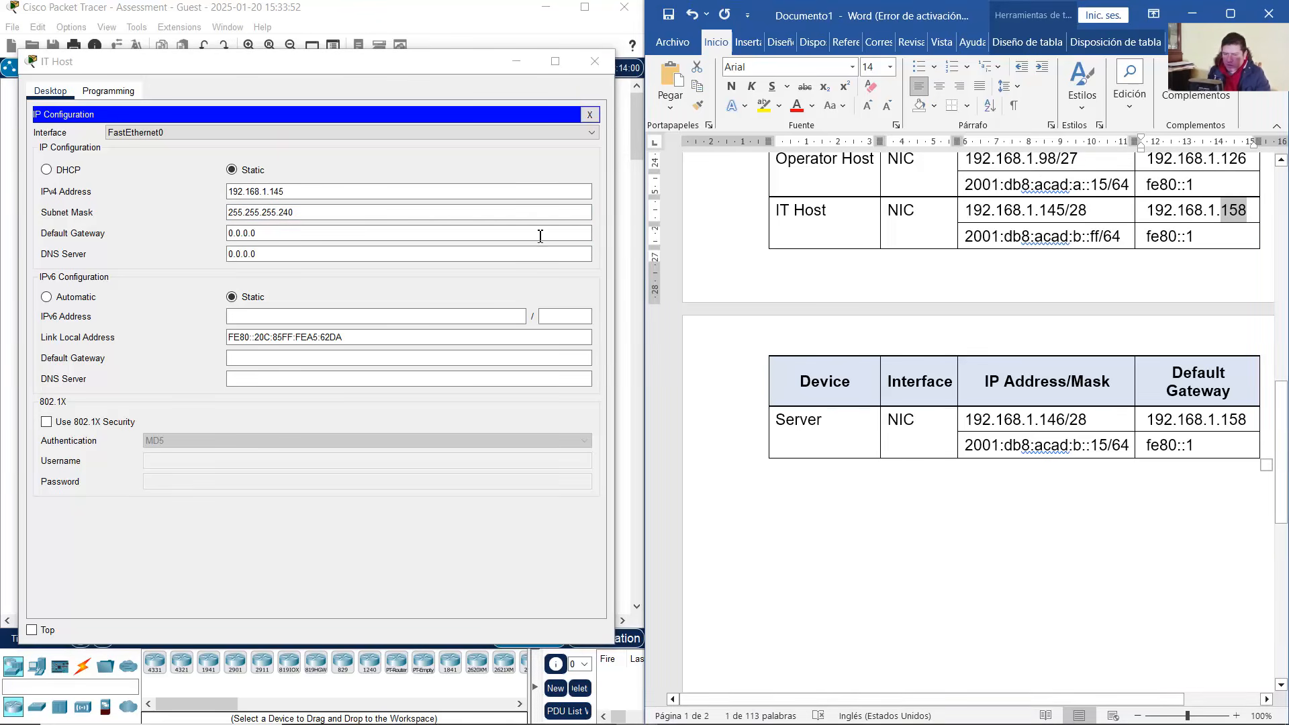
drag(285, 236, 106, 234)
text(192.168.1.158)
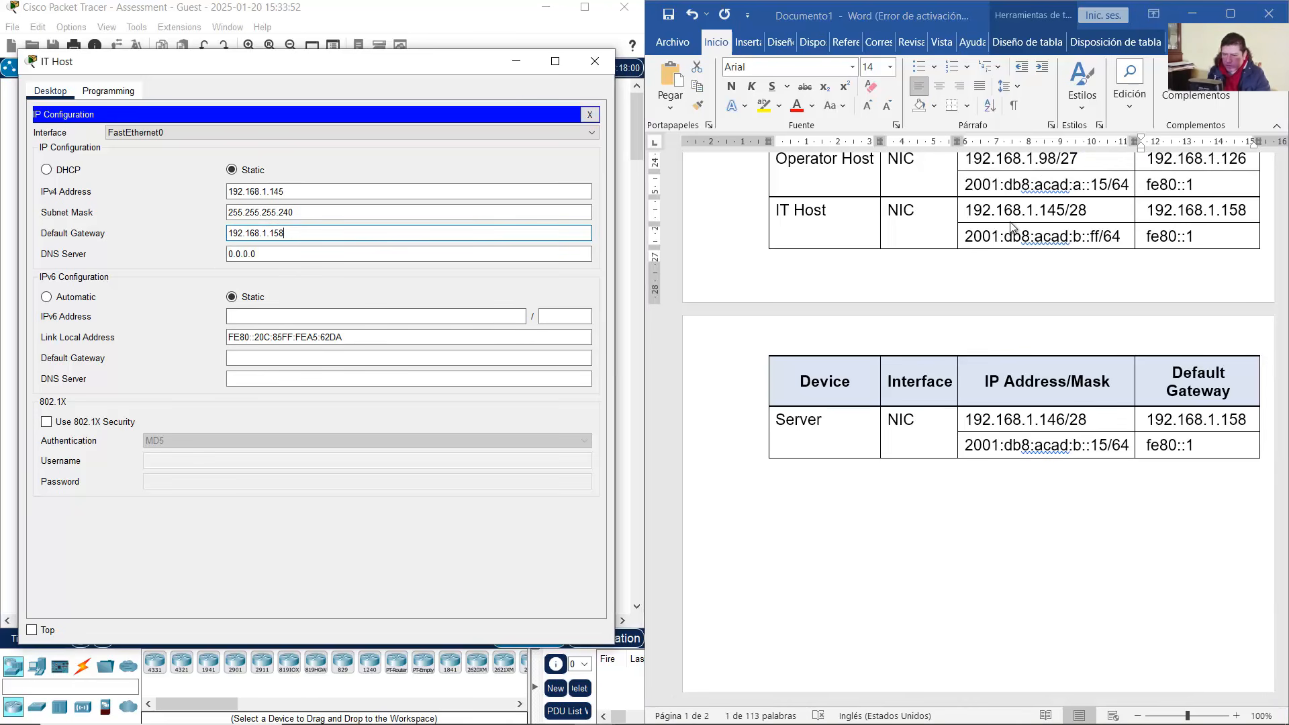
Copy 2001:db8:acad:b::ff from the table and paste it as the IPv6 address
click(988, 241)
drag(992, 239, 1101, 235)
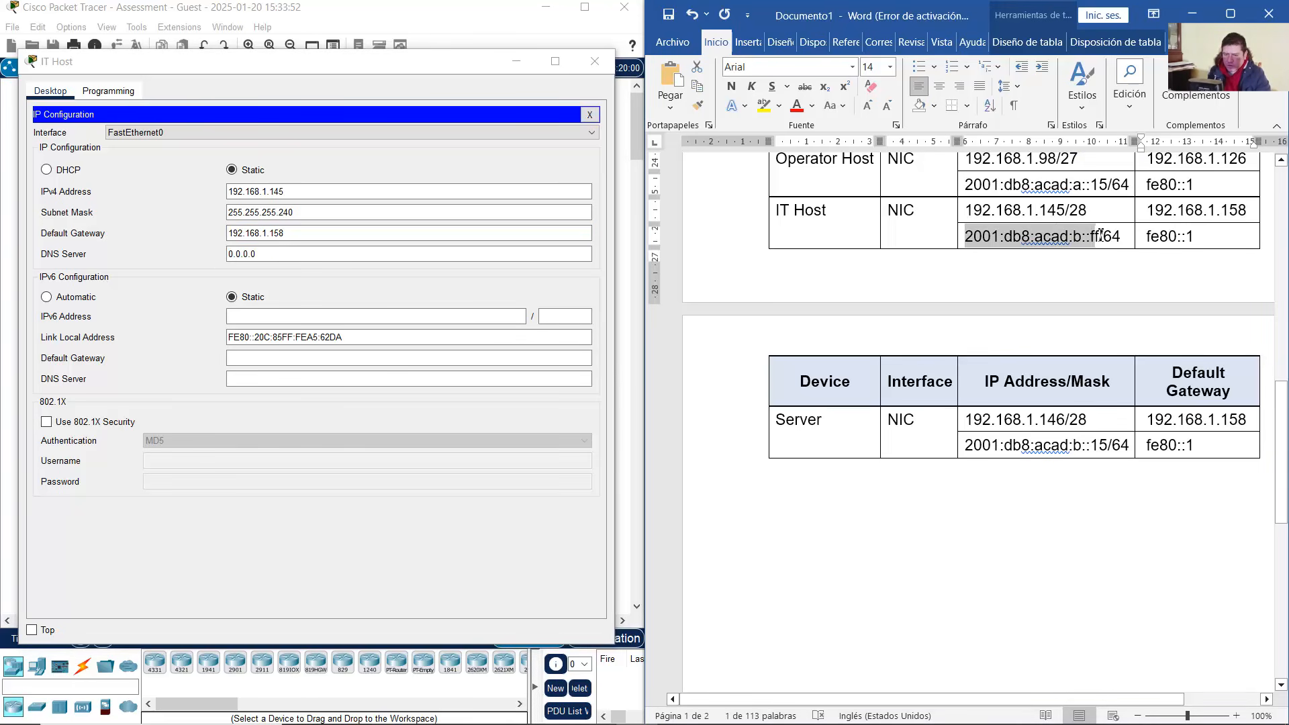
right_click(1103, 235)
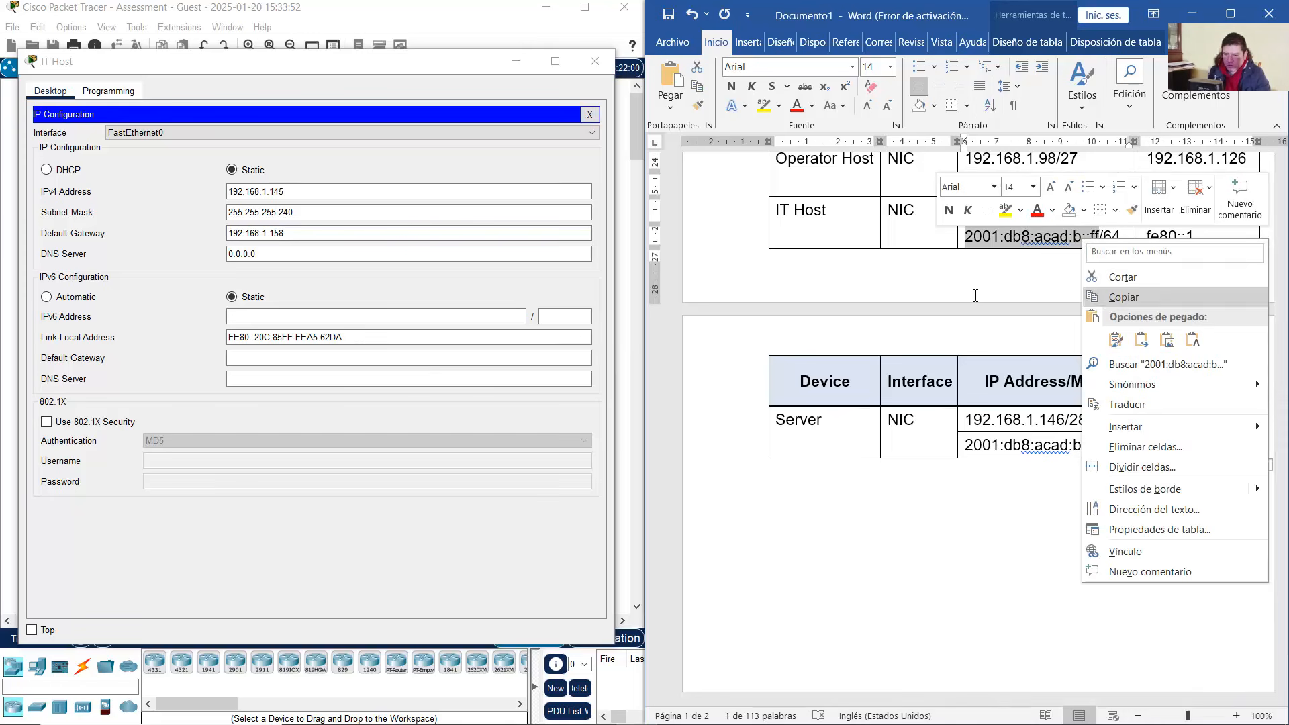
click(1118, 275)
click(314, 318)
right_click(317, 318)
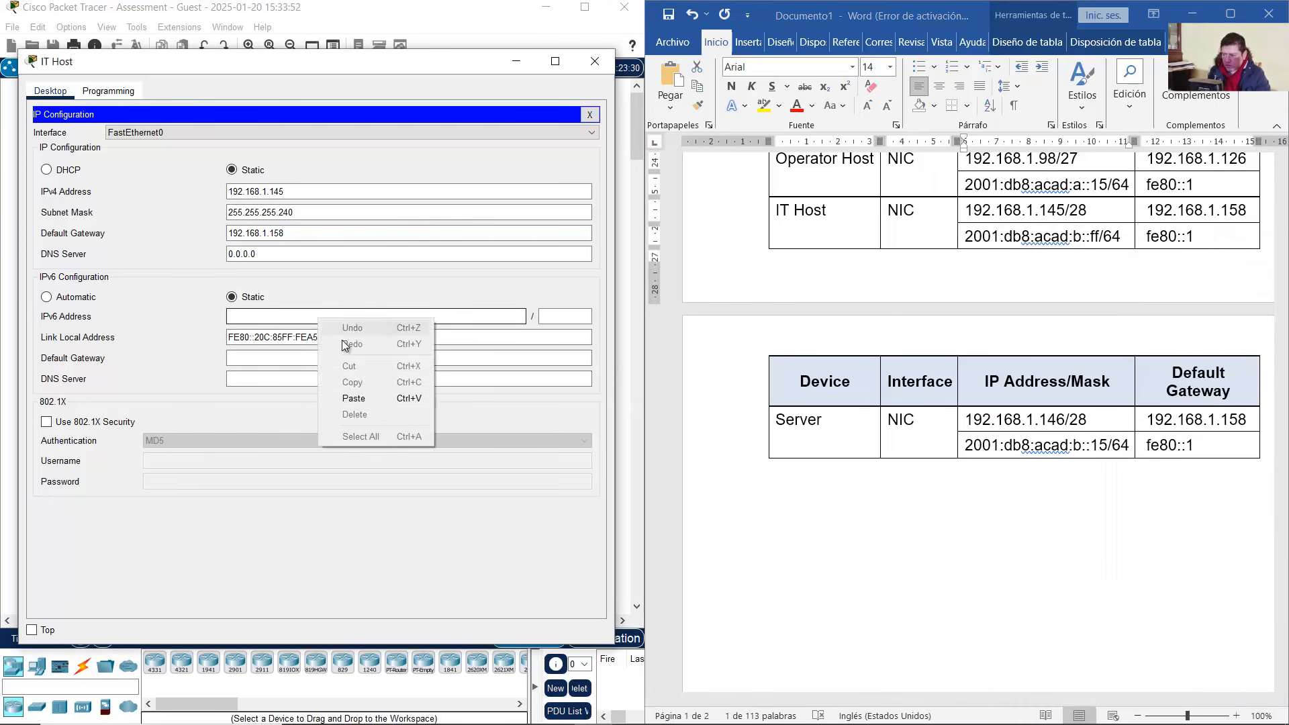
click(360, 396)
Set IPv6 prefix 64 and gateway fe80::1, close IT Host, and open the Server window
click(582, 320)
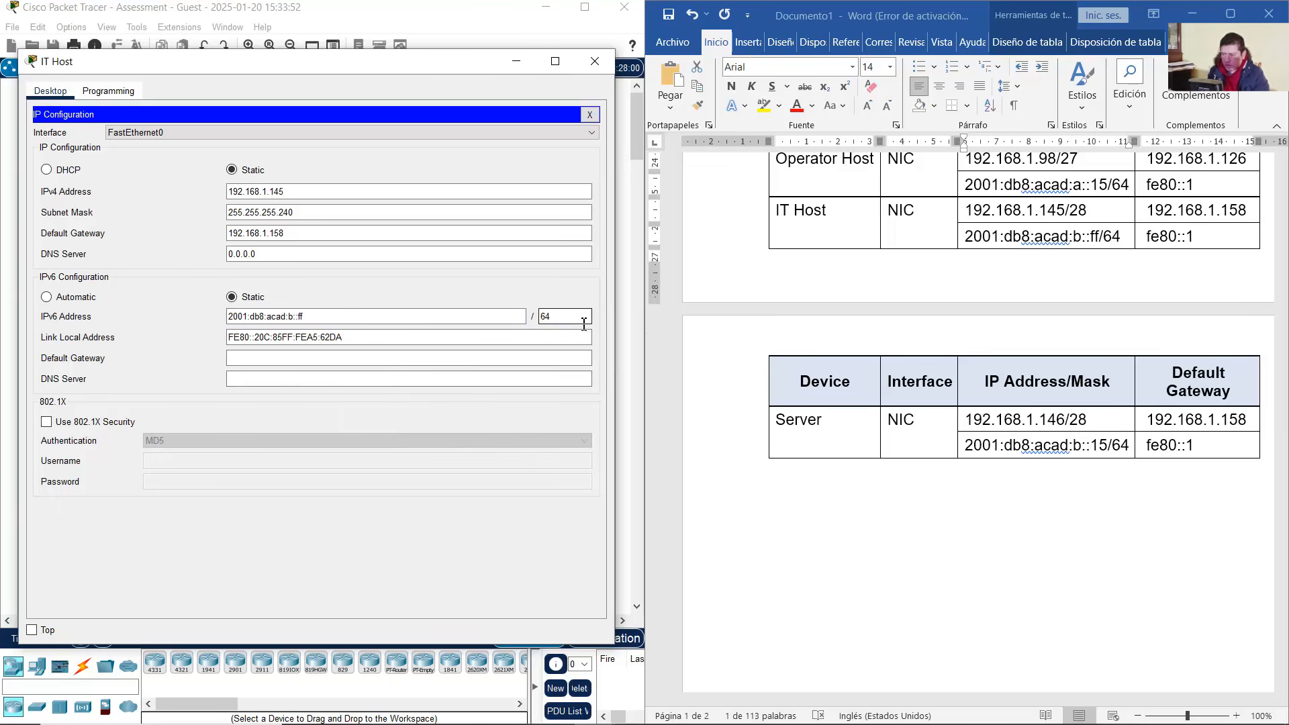
click(388, 358)
text(fe8)
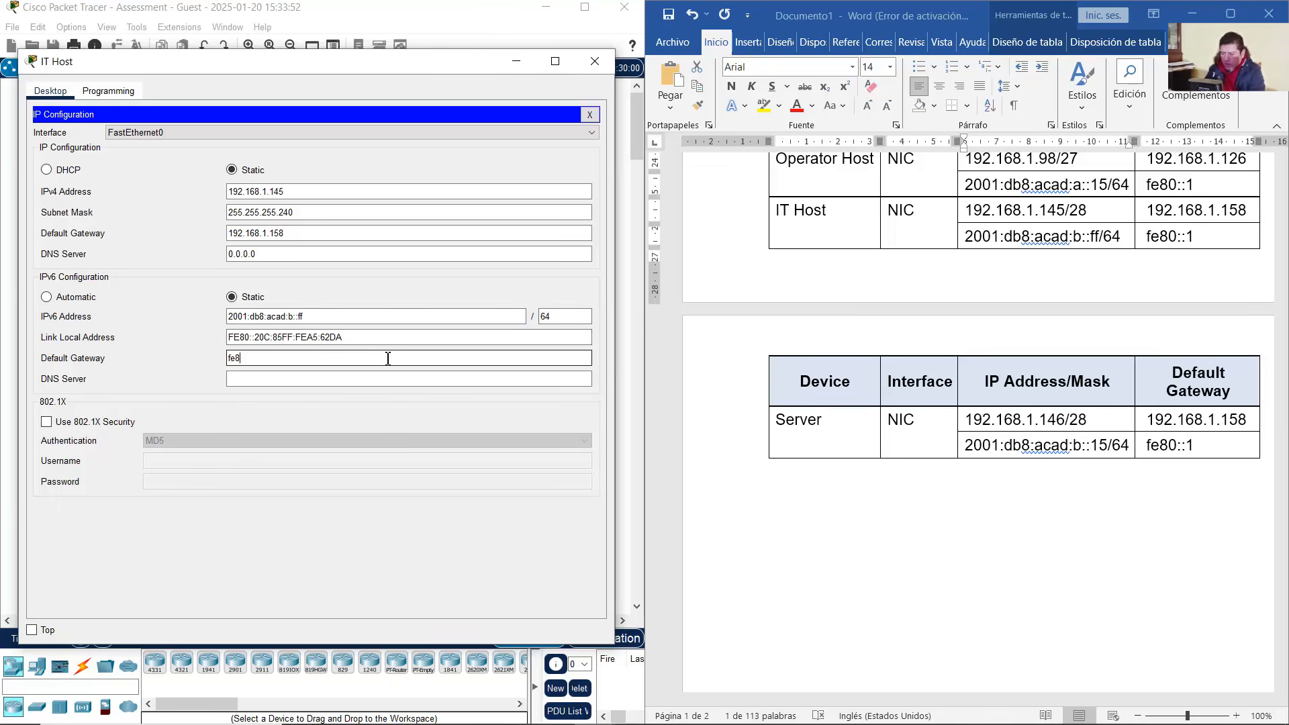
text(0::1)
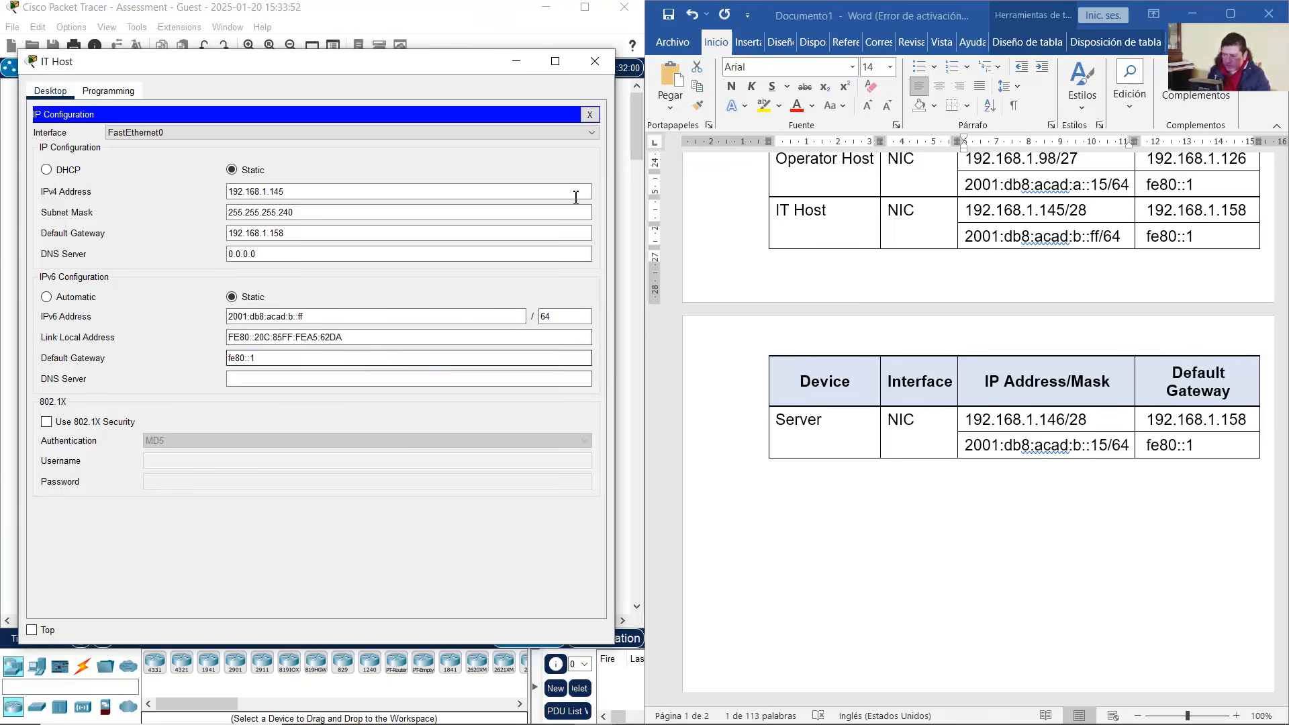
click(595, 61)
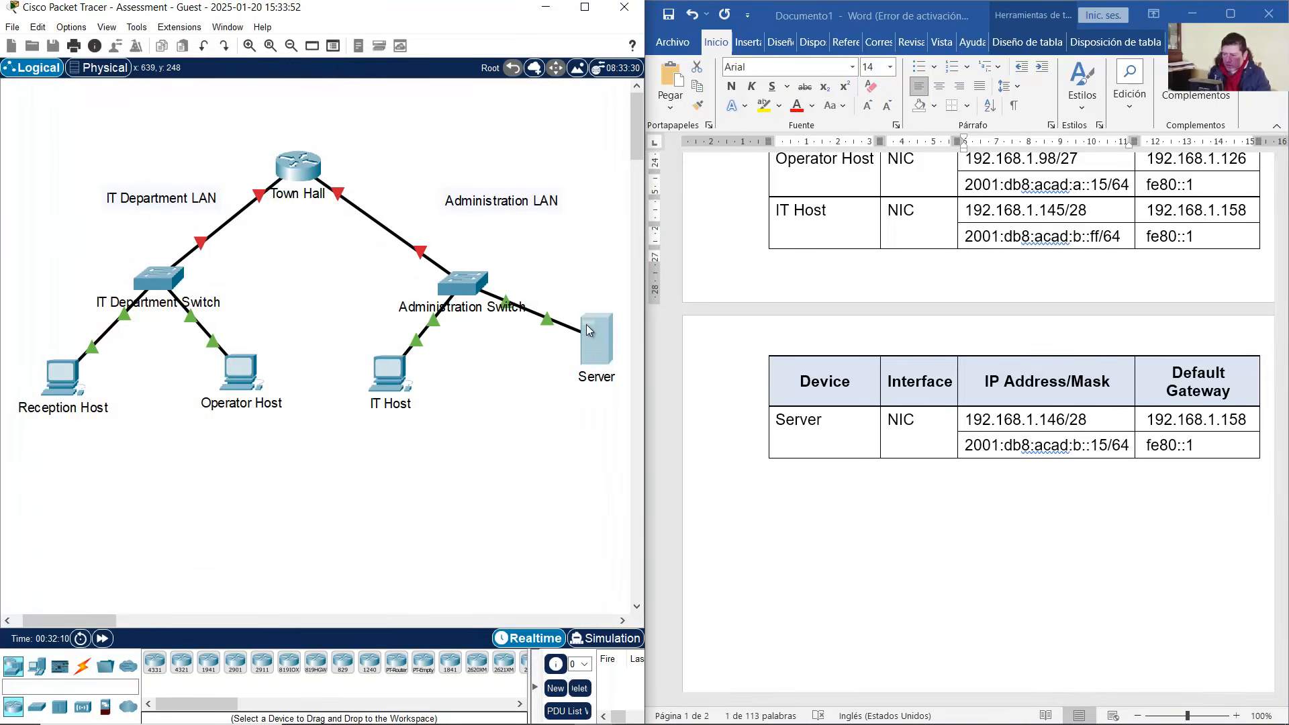
click(588, 329)
drag(563, 149, 143, 46)
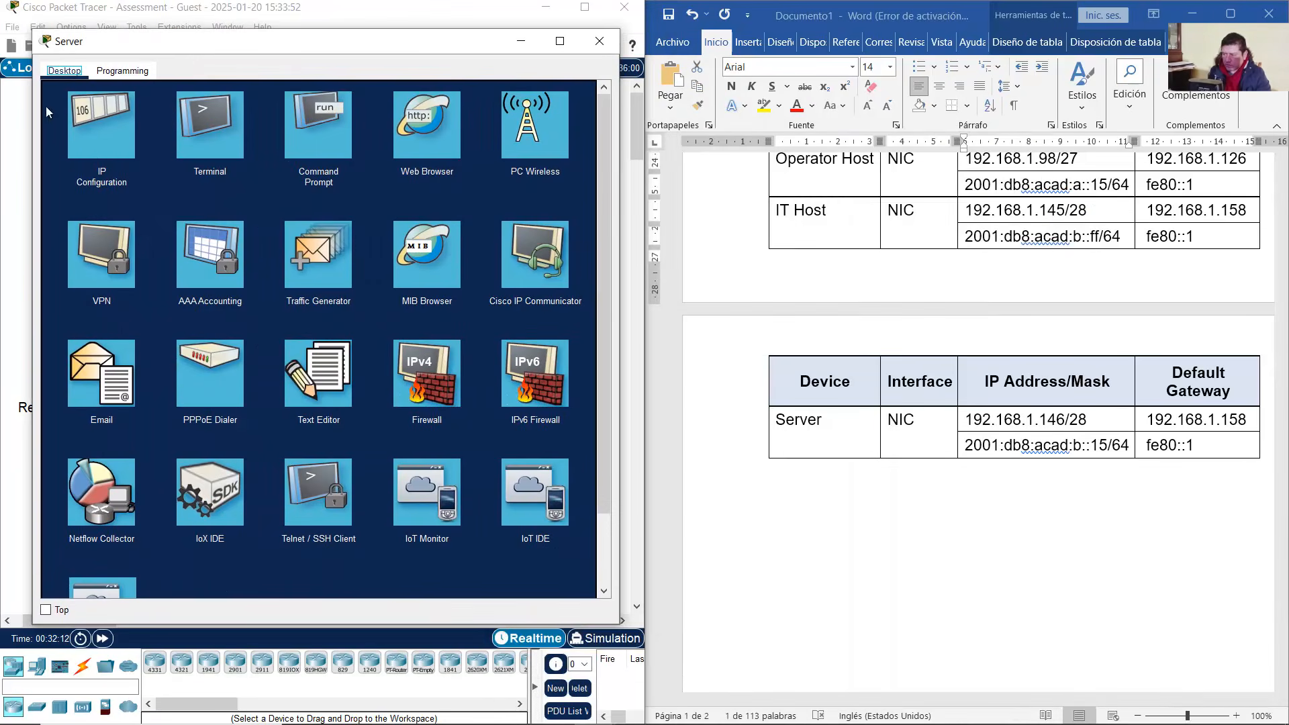
Give the Server IPv4 address 192.168.1.146 and default gateway 192.168.1.158
click(109, 123)
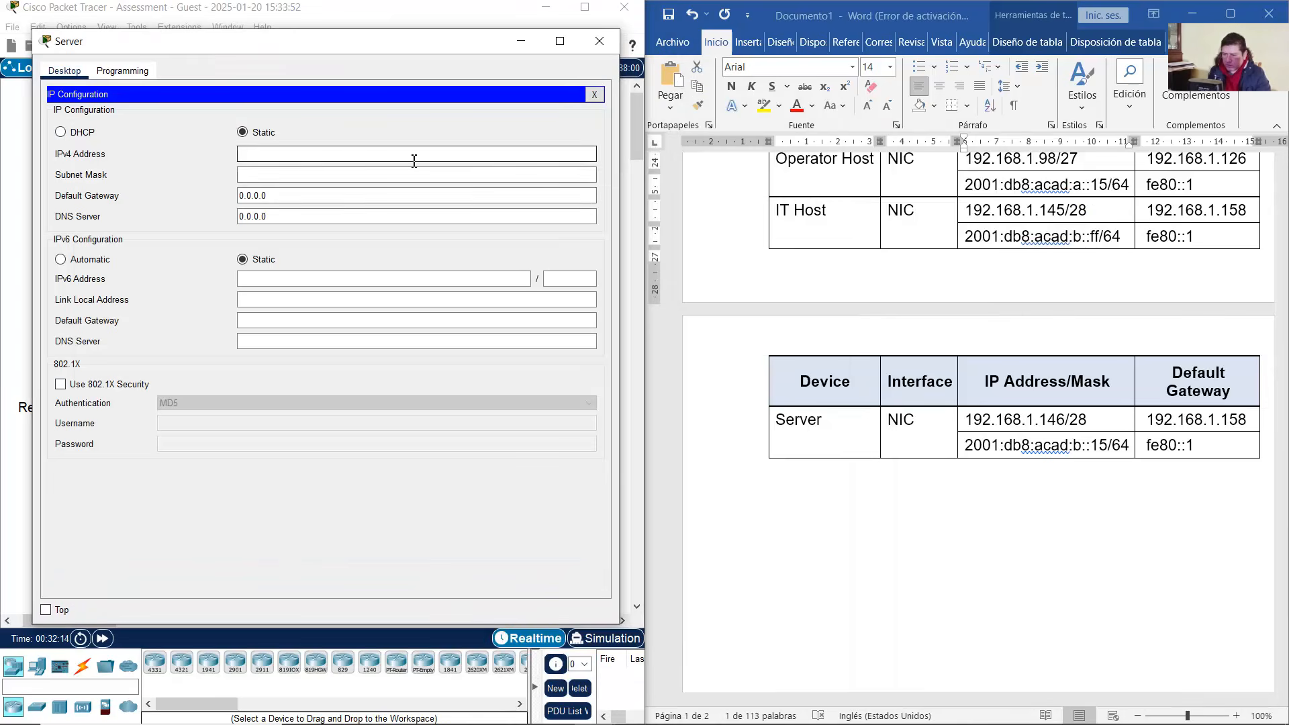
click(1074, 424)
mouse_move(1065, 426)
mouse_down()
mouse_move(972, 422)
mouse_move(1041, 421)
mouse_up()
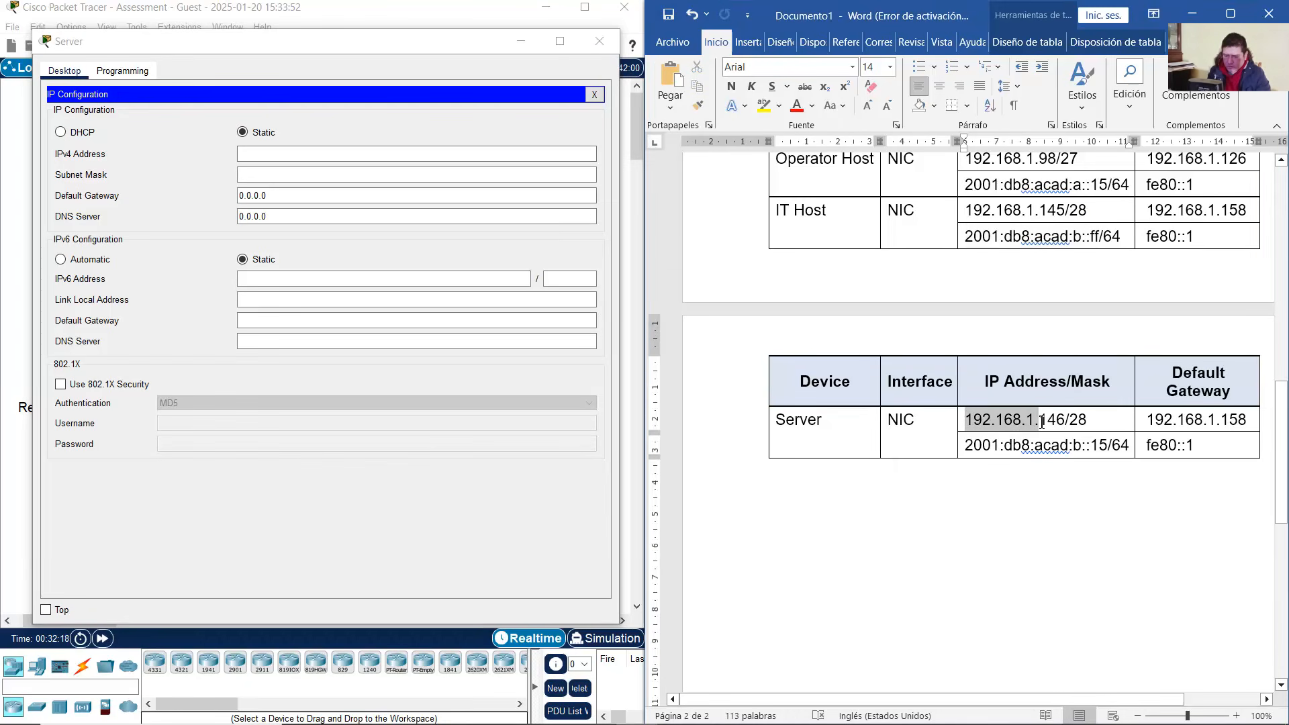
key(ctrl+c)
click(442, 155)
key(ctrl+v)
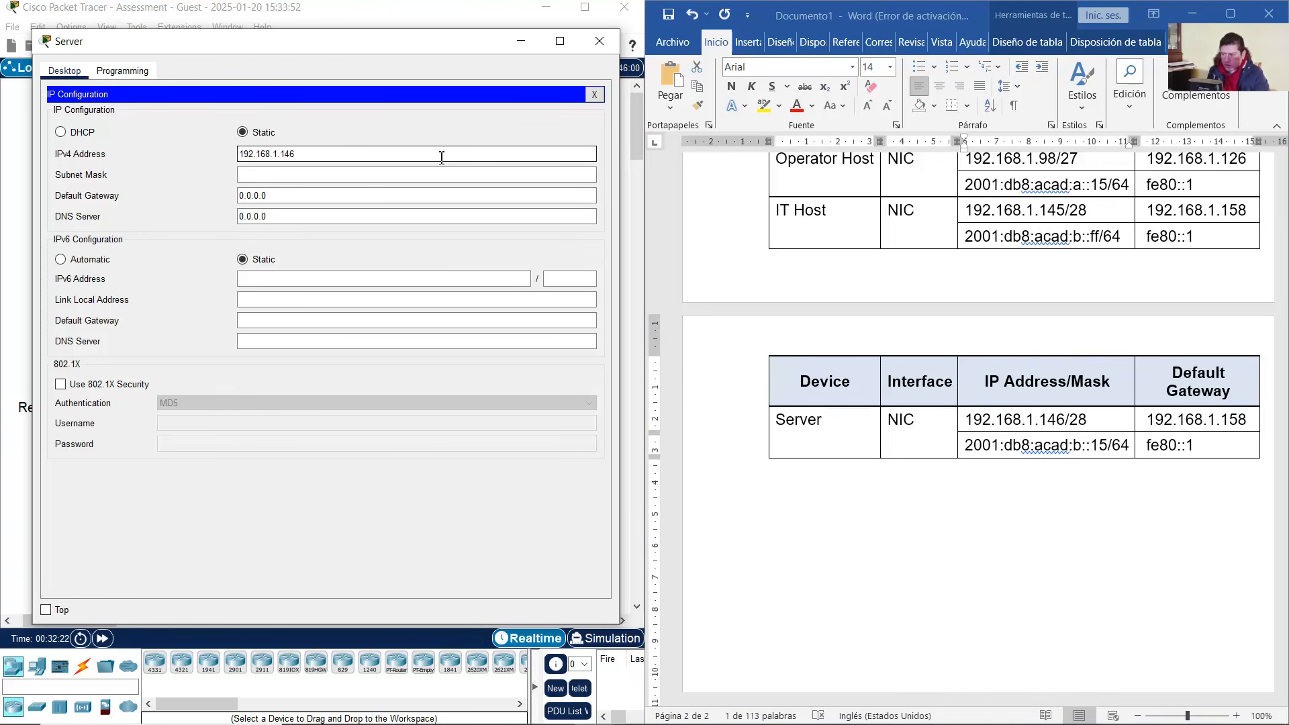
text(146)
click(383, 175)
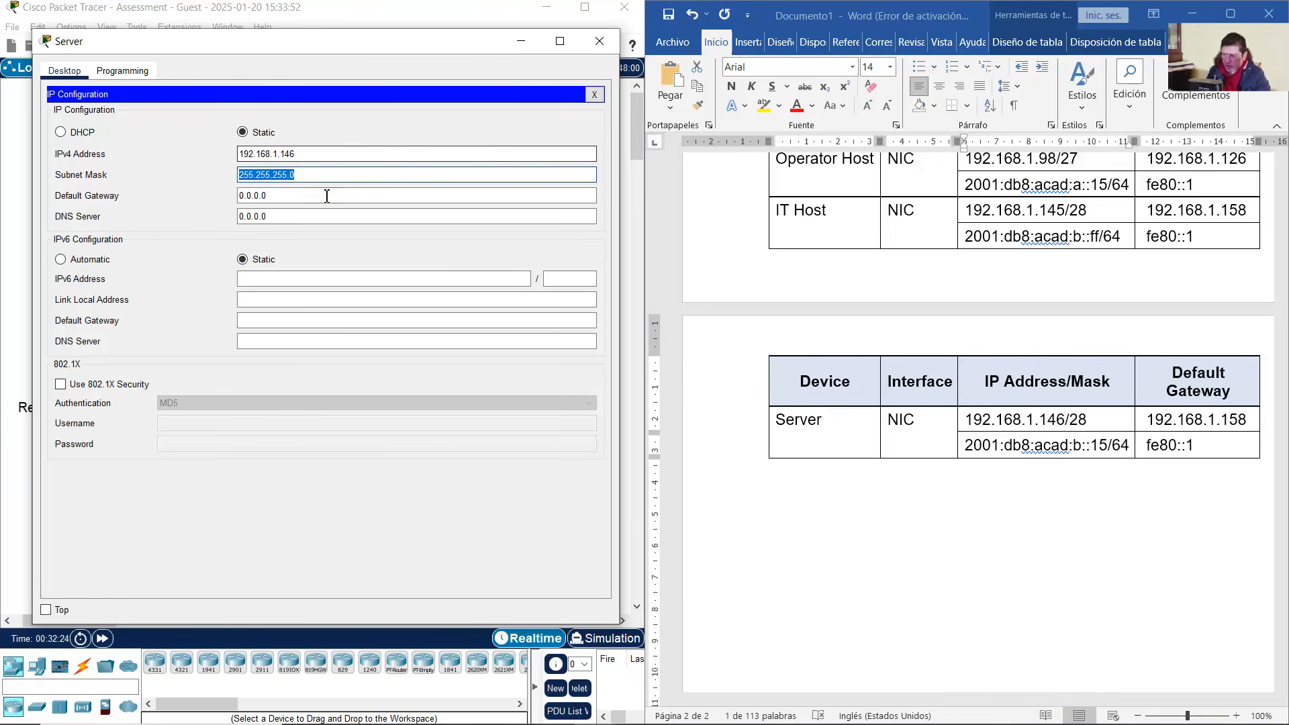
click(321, 174)
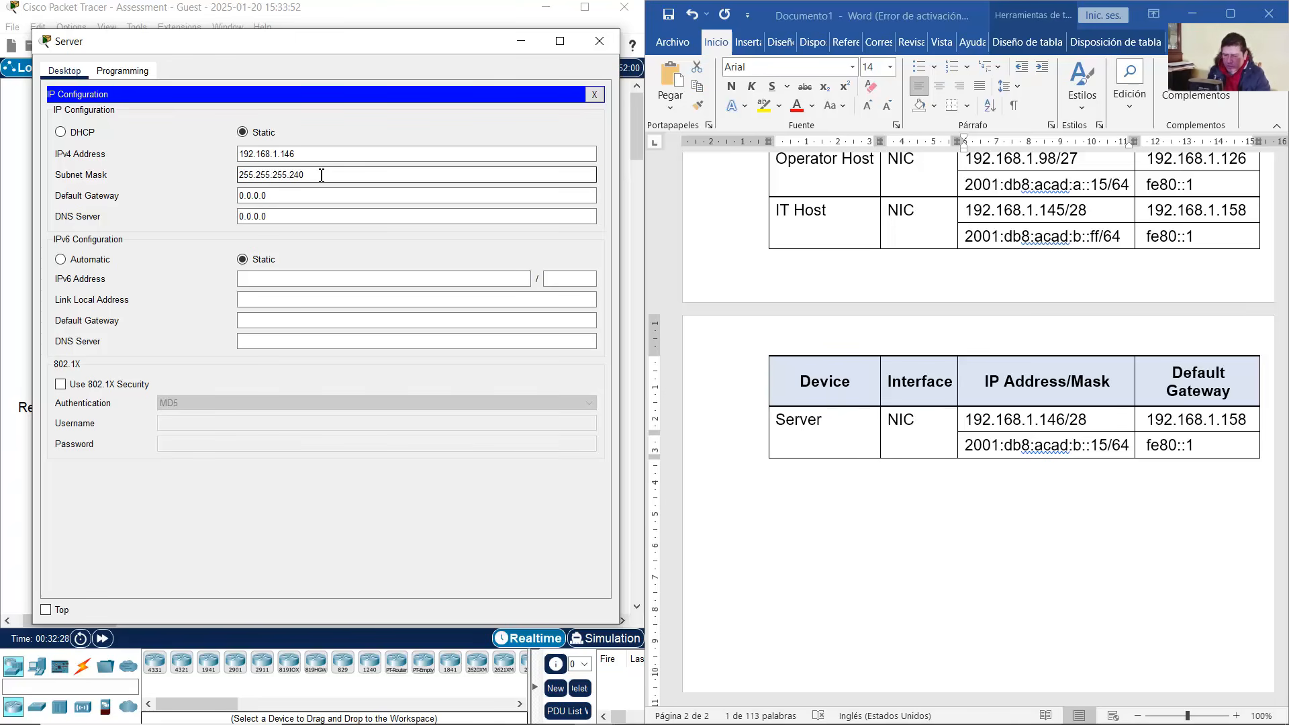
drag(331, 193, 106, 195)
key(ctrl+v)
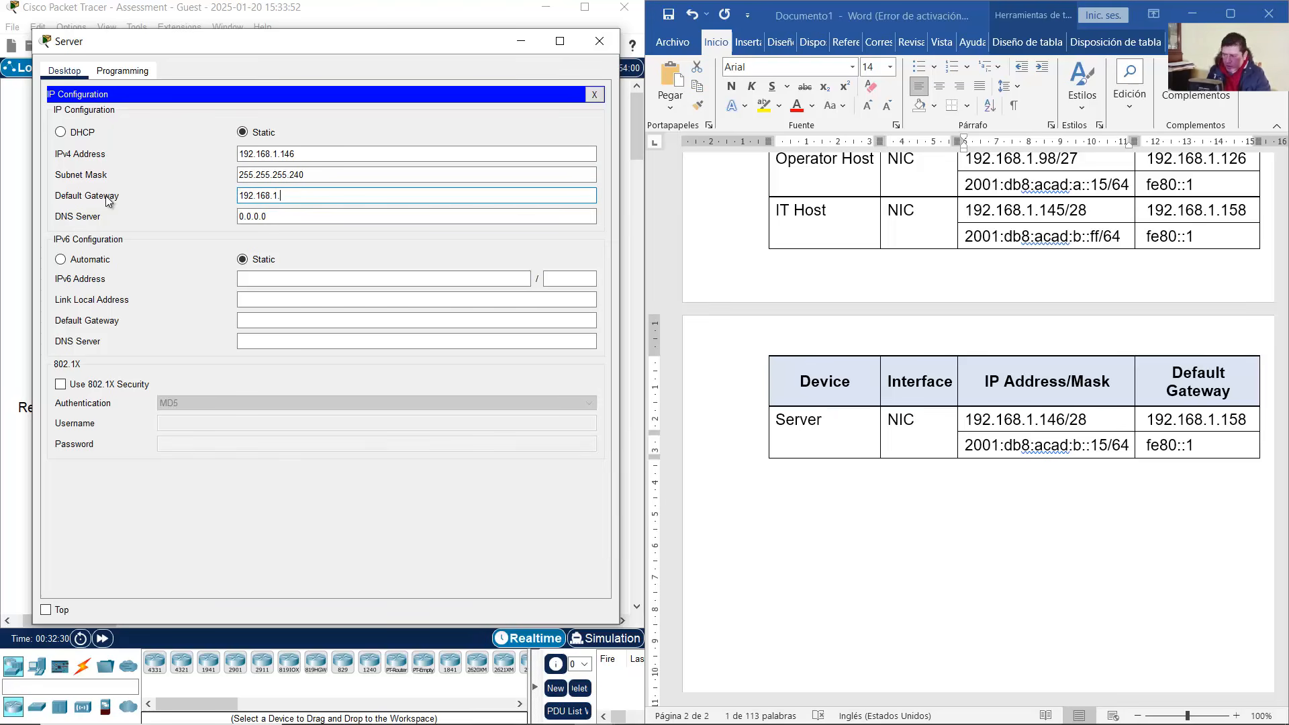
text(158)
Copy 2001:db8:acad:b::15 from the table and paste it as the Server's IPv6 address
click(984, 450)
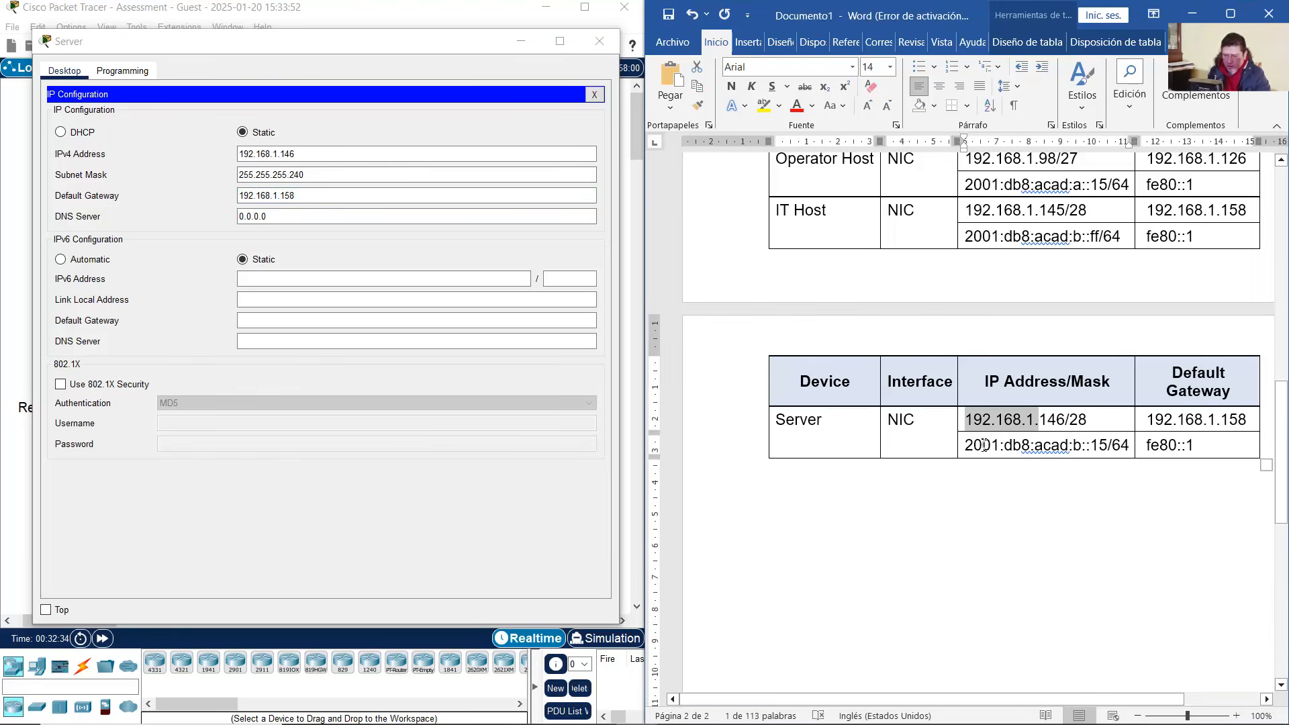
drag(970, 448, 1100, 451)
right_click(1099, 452)
click(1165, 163)
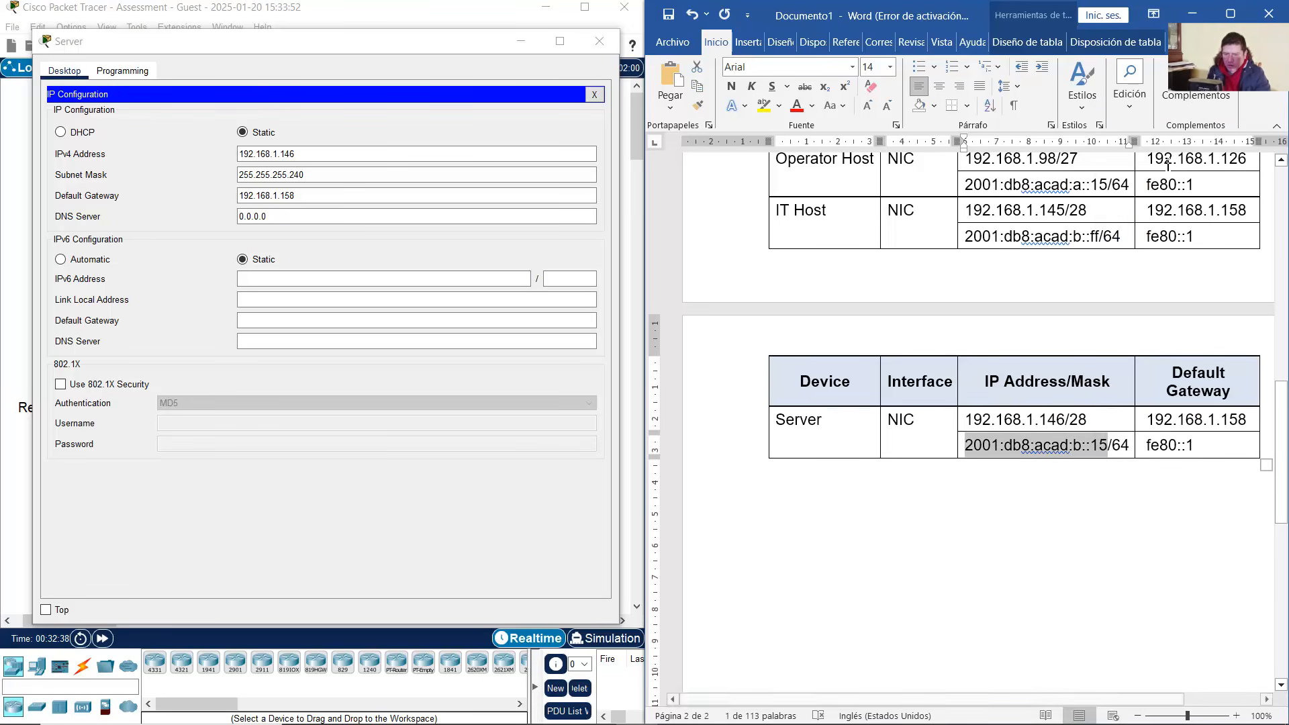
click(289, 278)
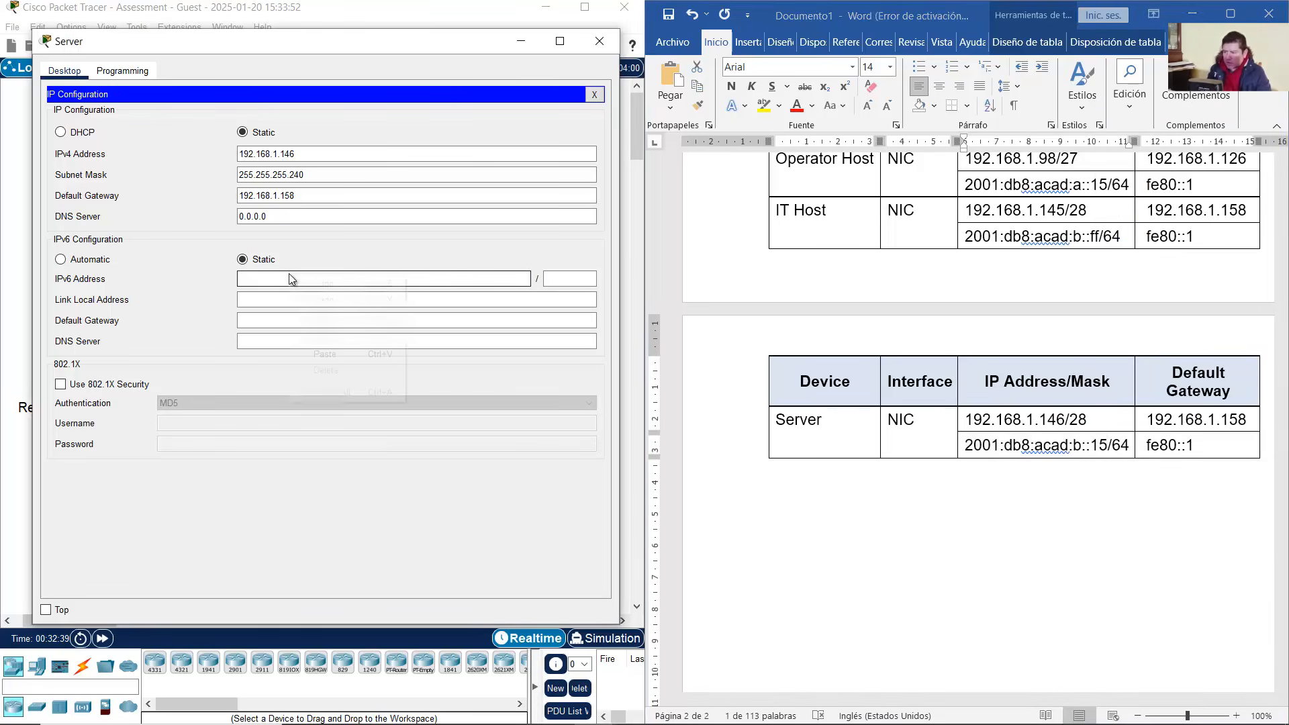
right_click(289, 274)
click(321, 352)
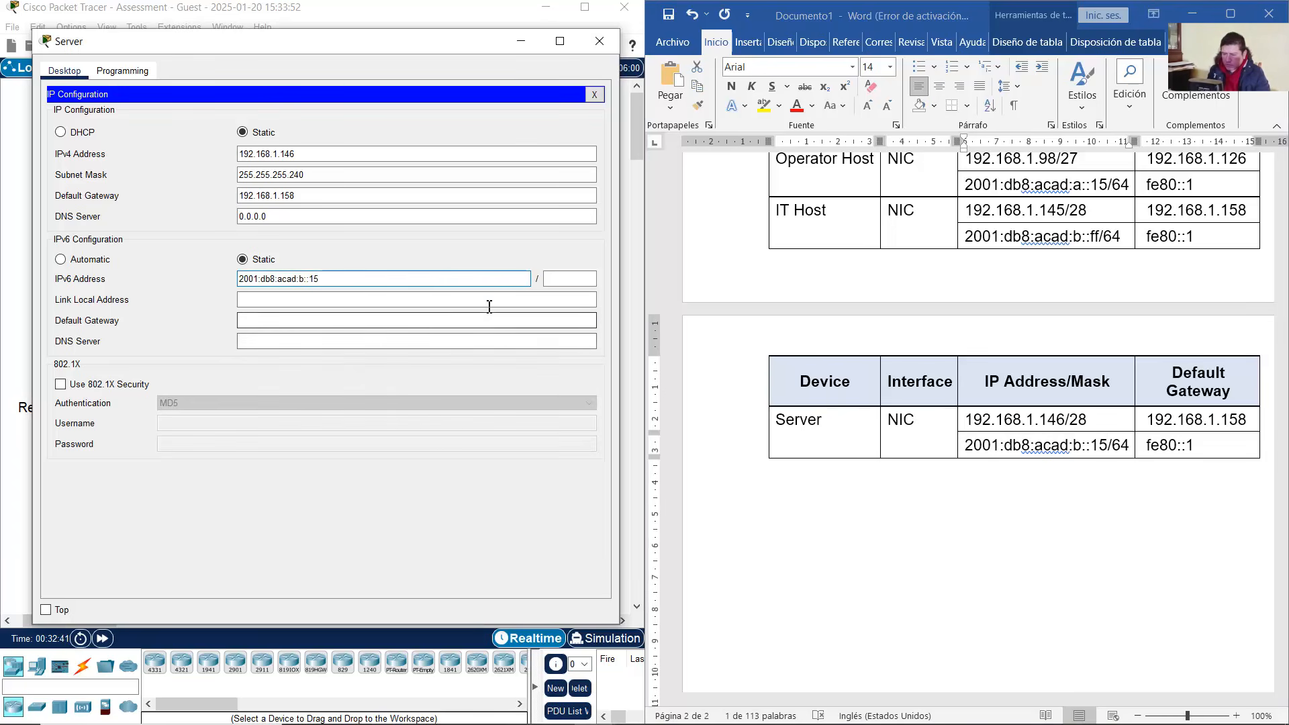
Set IPv6 prefix 64 and IPv6 gateway fe80::1, then close the Server window
click(568, 279)
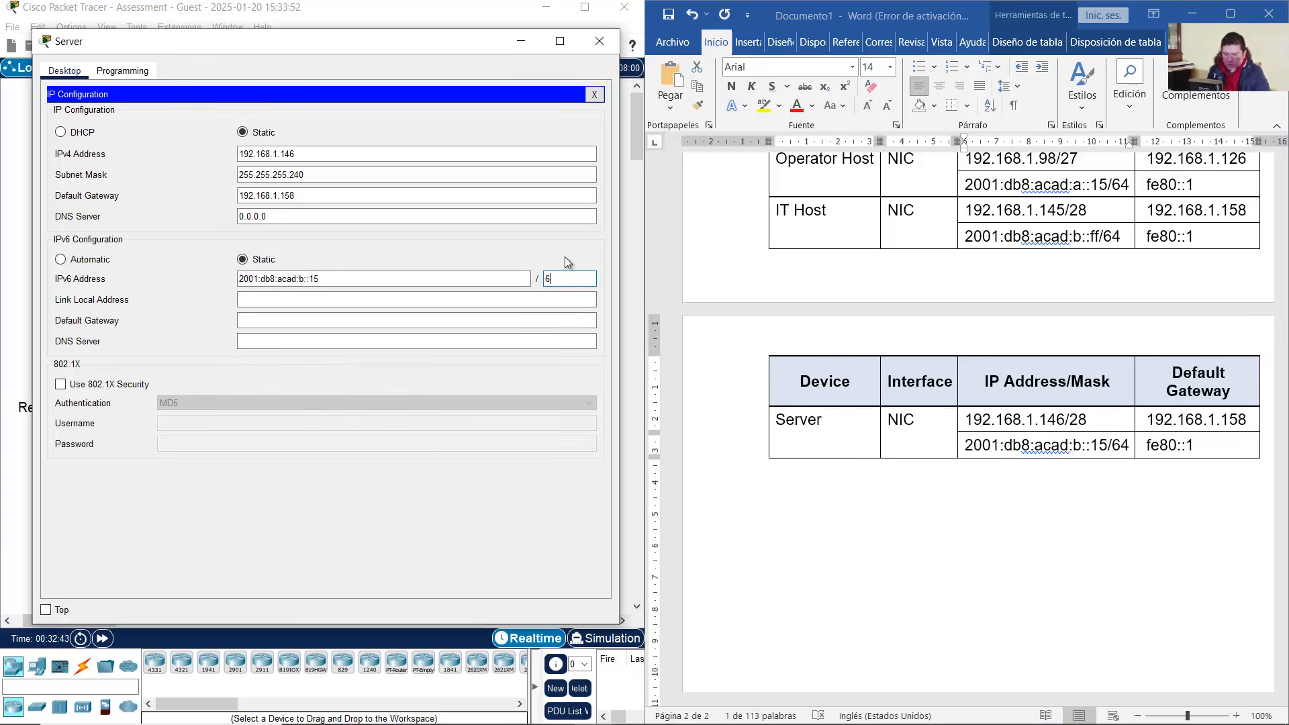
click(392, 320)
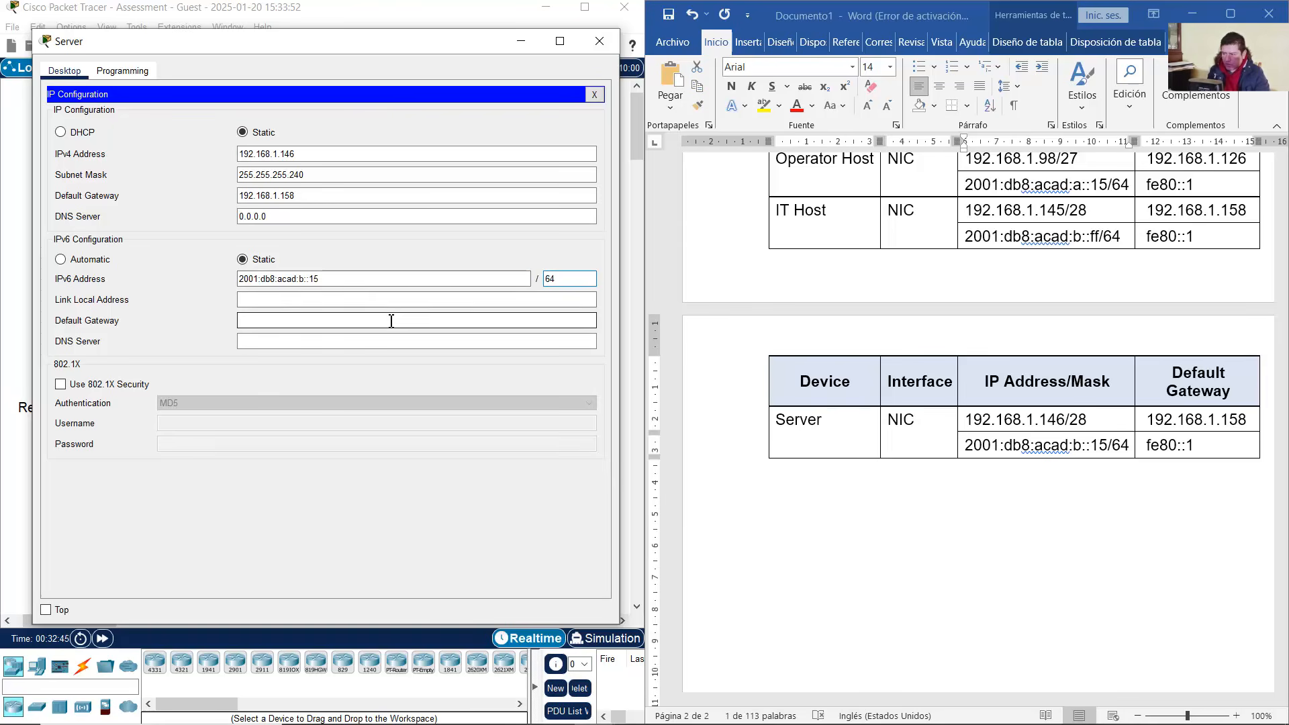
text(fe80)
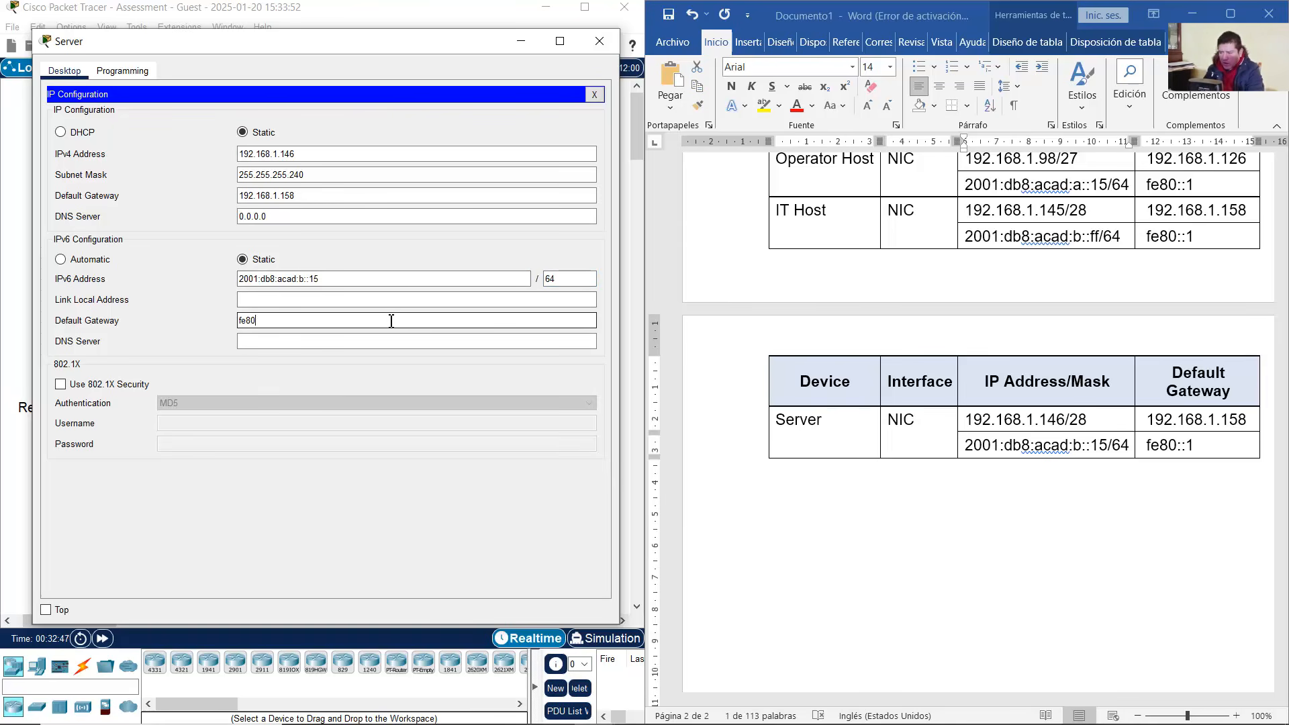
text(::1)
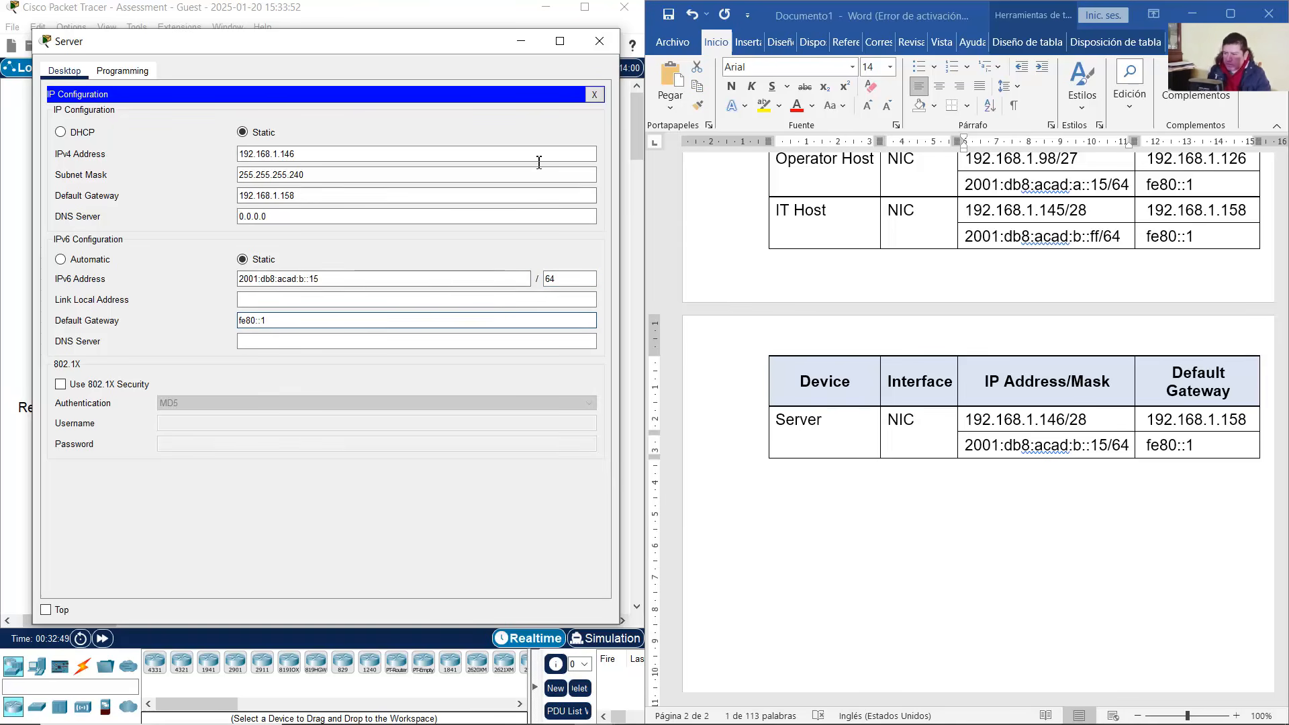
click(600, 41)
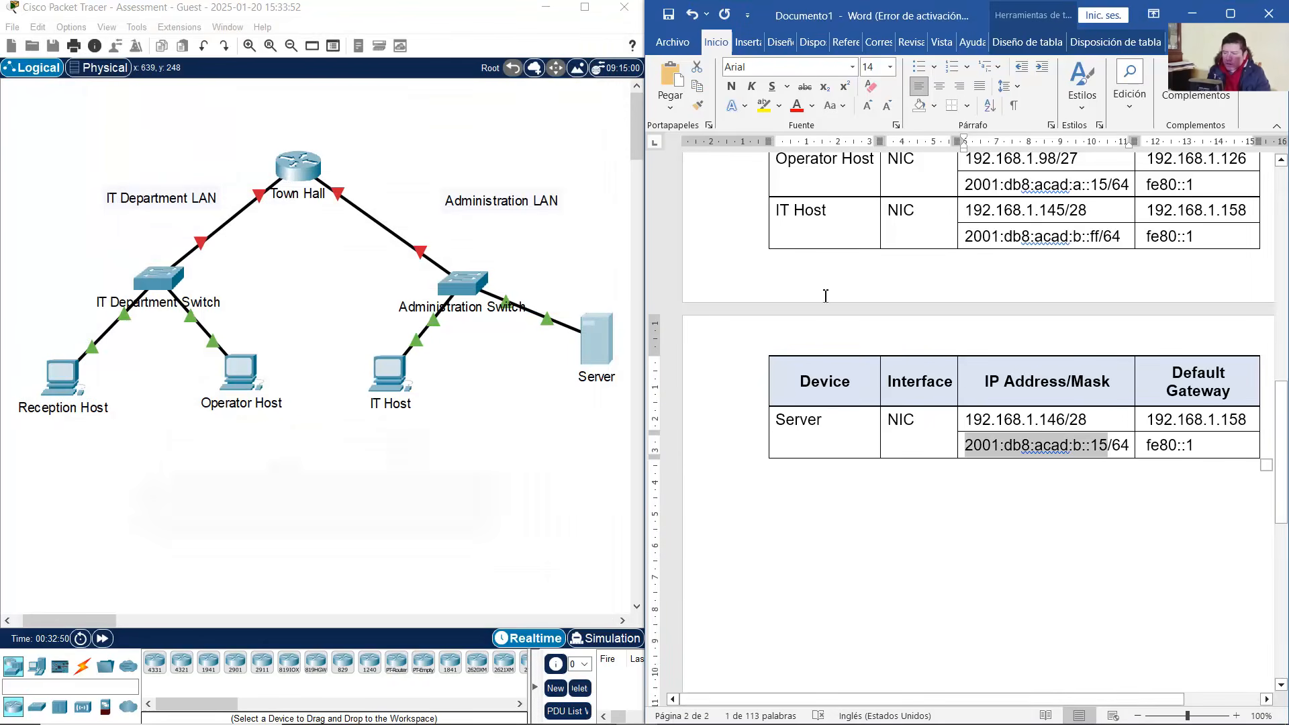
Read the Step 3 Town-Hall router instructions, then show the cable connection types
click(599, 468)
click(1193, 14)
click(1056, 336)
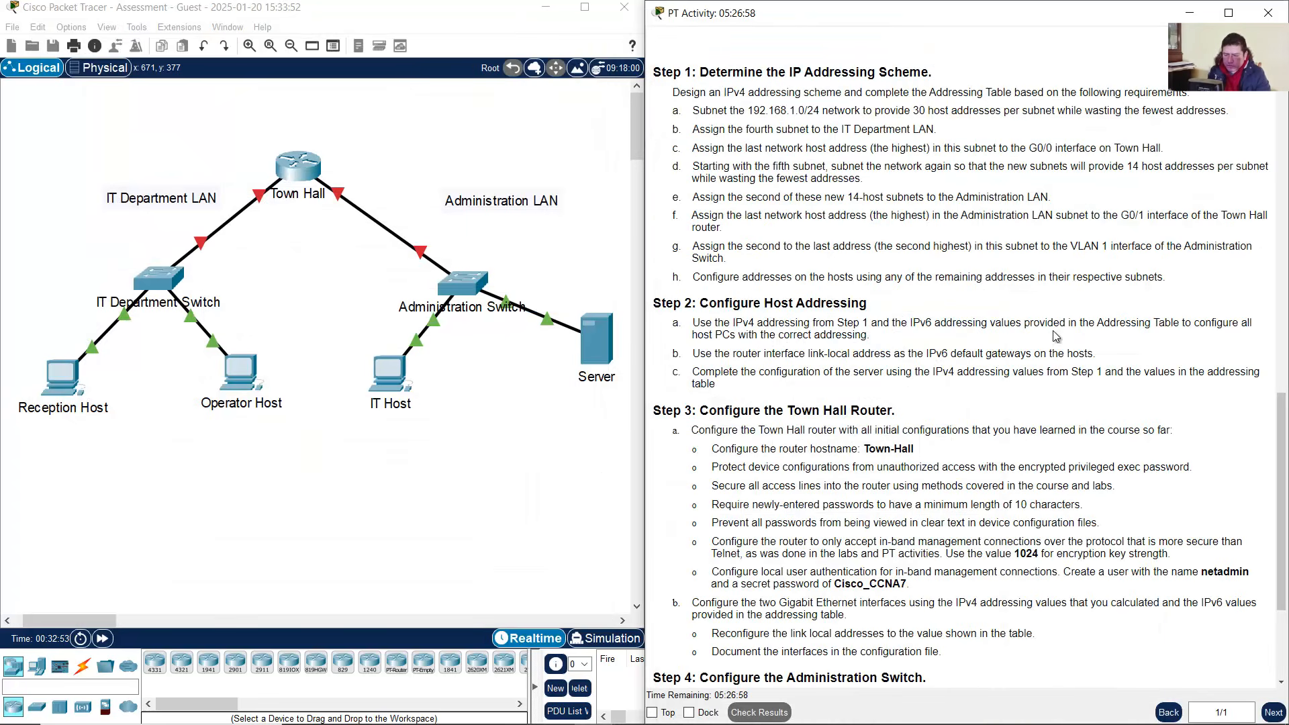
scroll(1037, 343, down, 5)
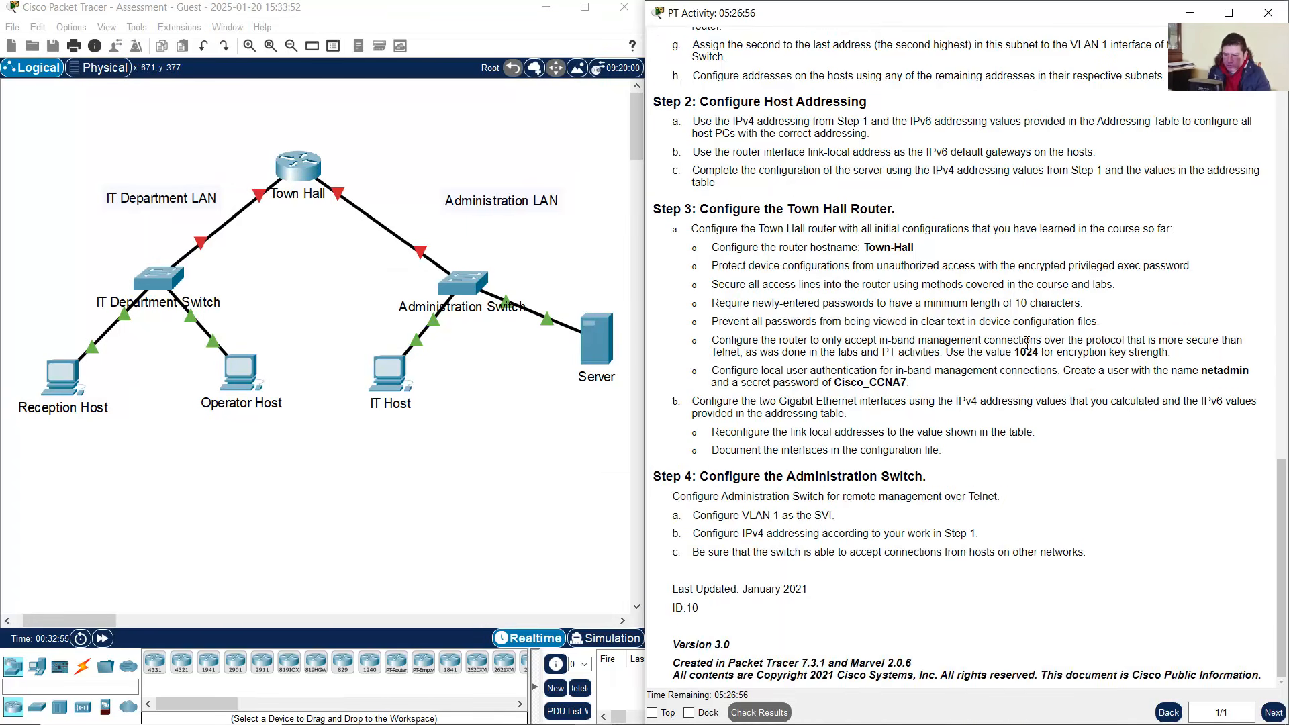
drag(738, 210, 894, 210)
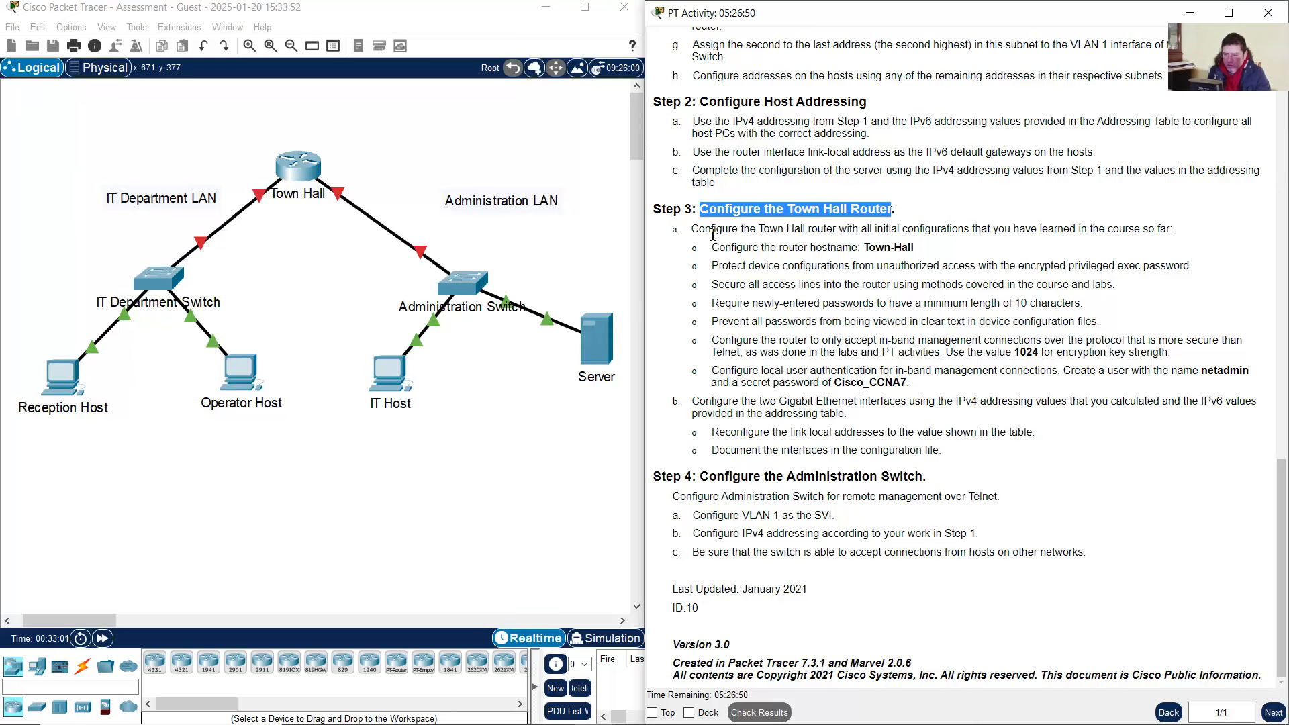
drag(714, 231, 972, 232)
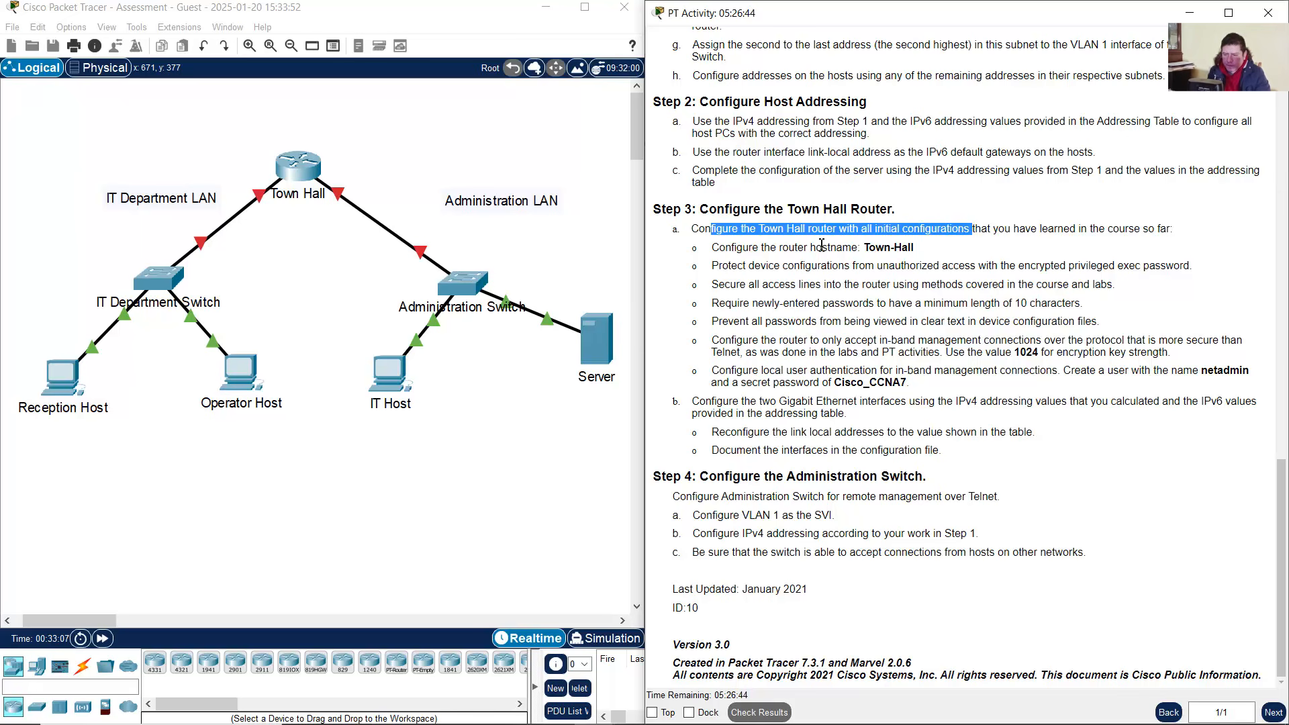
drag(805, 247, 919, 250)
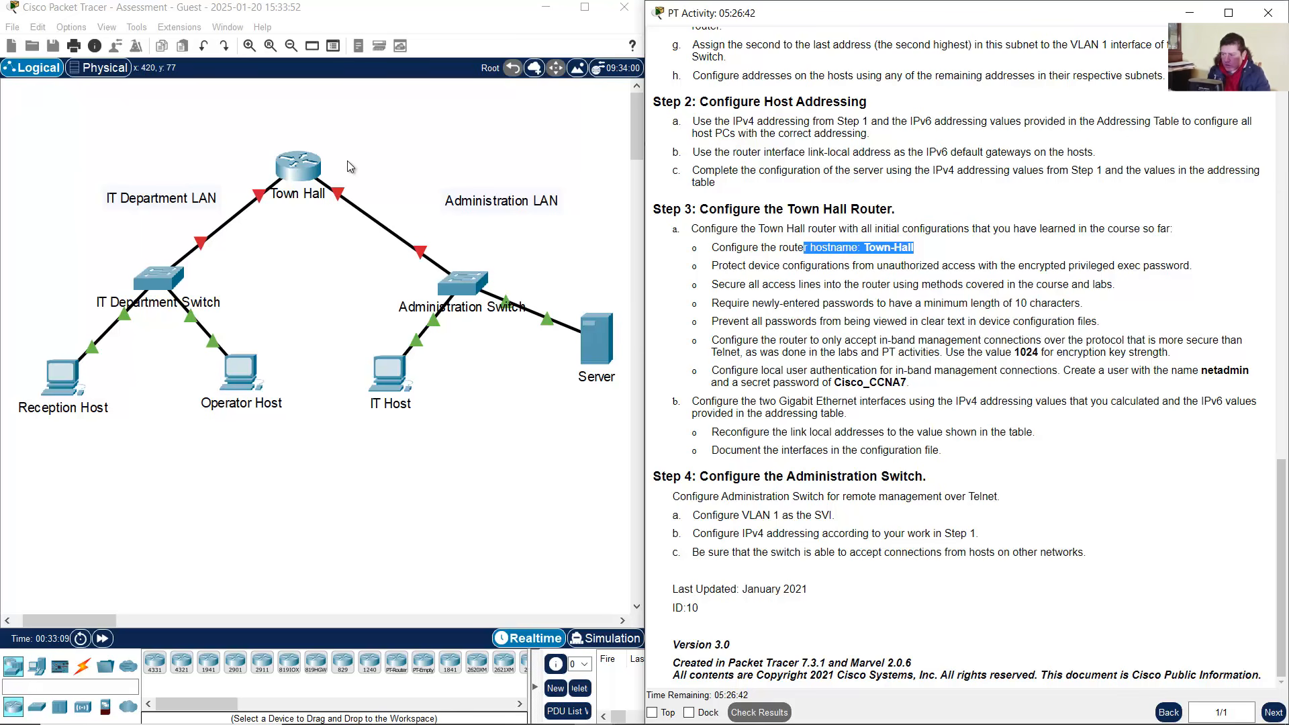
click(350, 138)
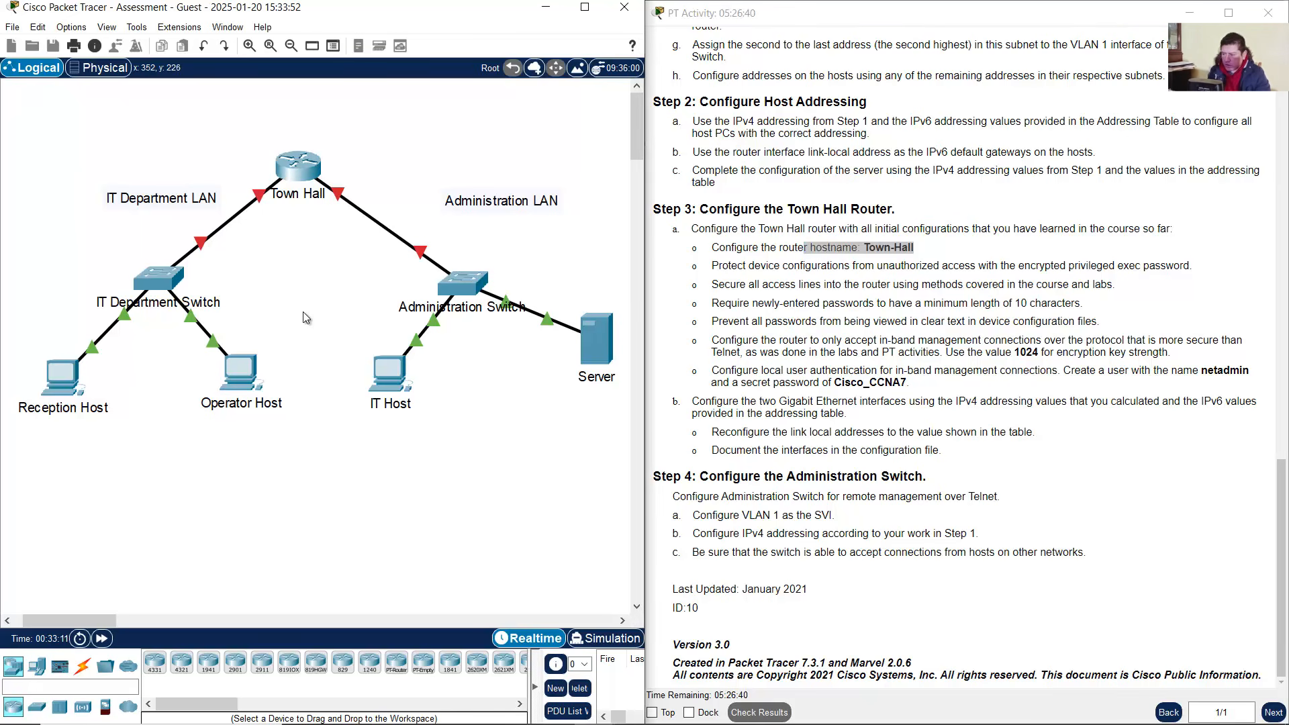
click(83, 665)
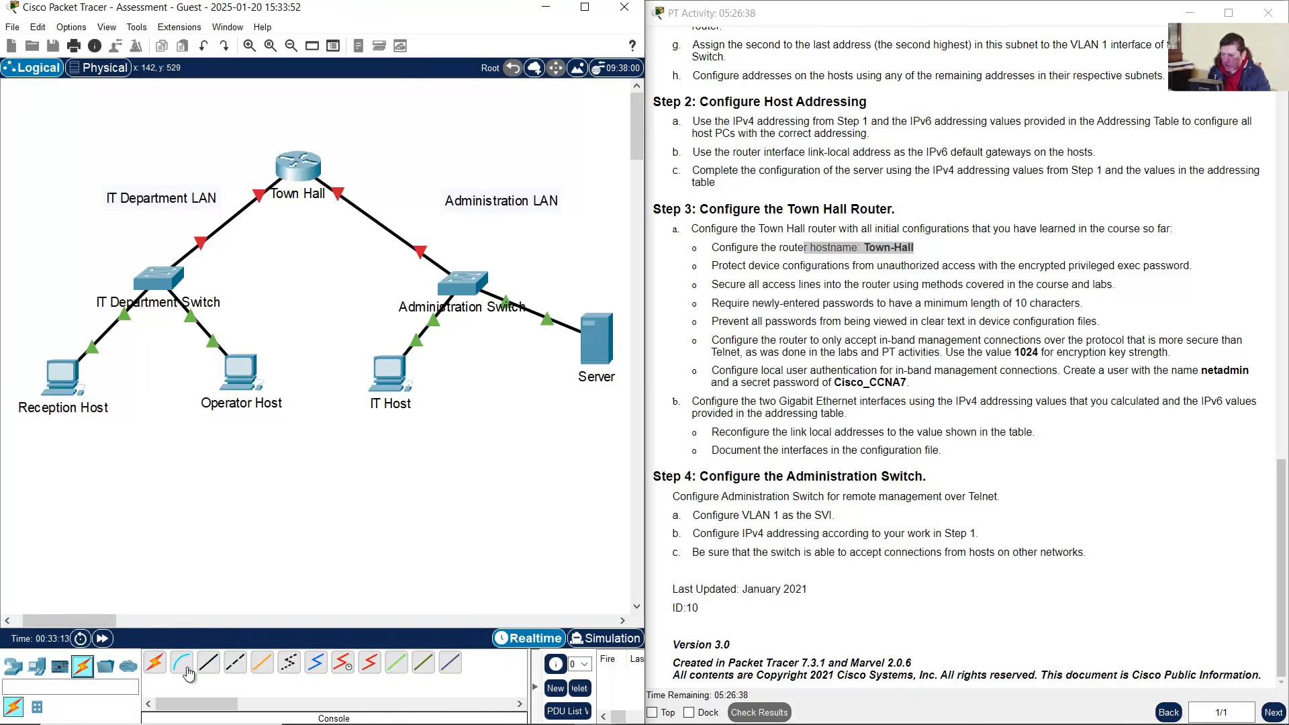
Connect a console cable from Reception Host's RS 232 port to Town Hall's Console port, then open Reception Host
click(183, 665)
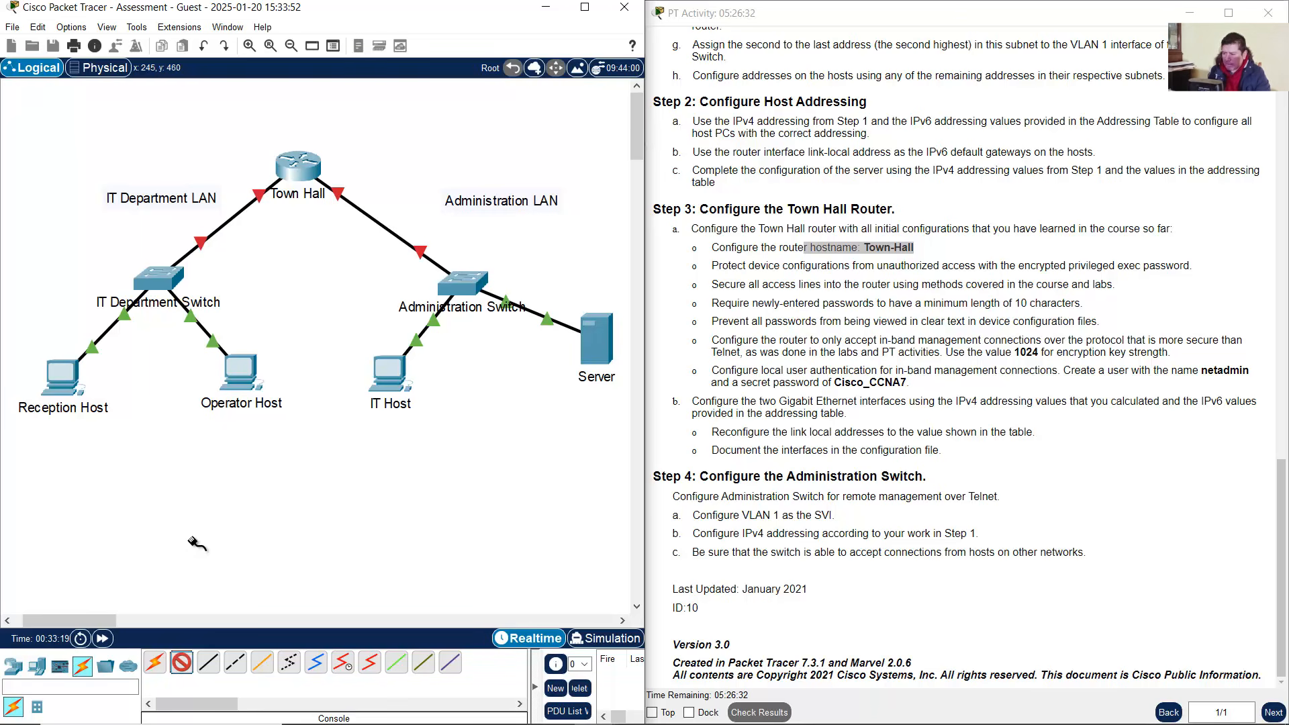
click(65, 374)
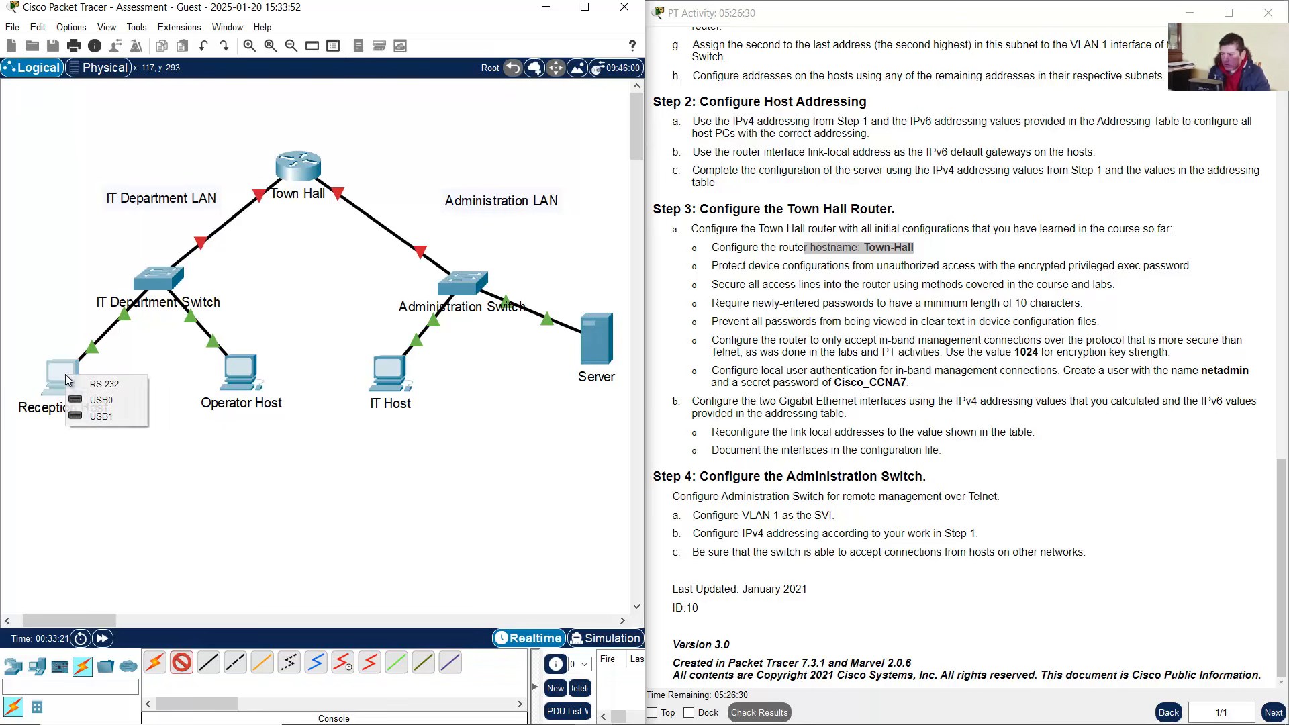
click(108, 385)
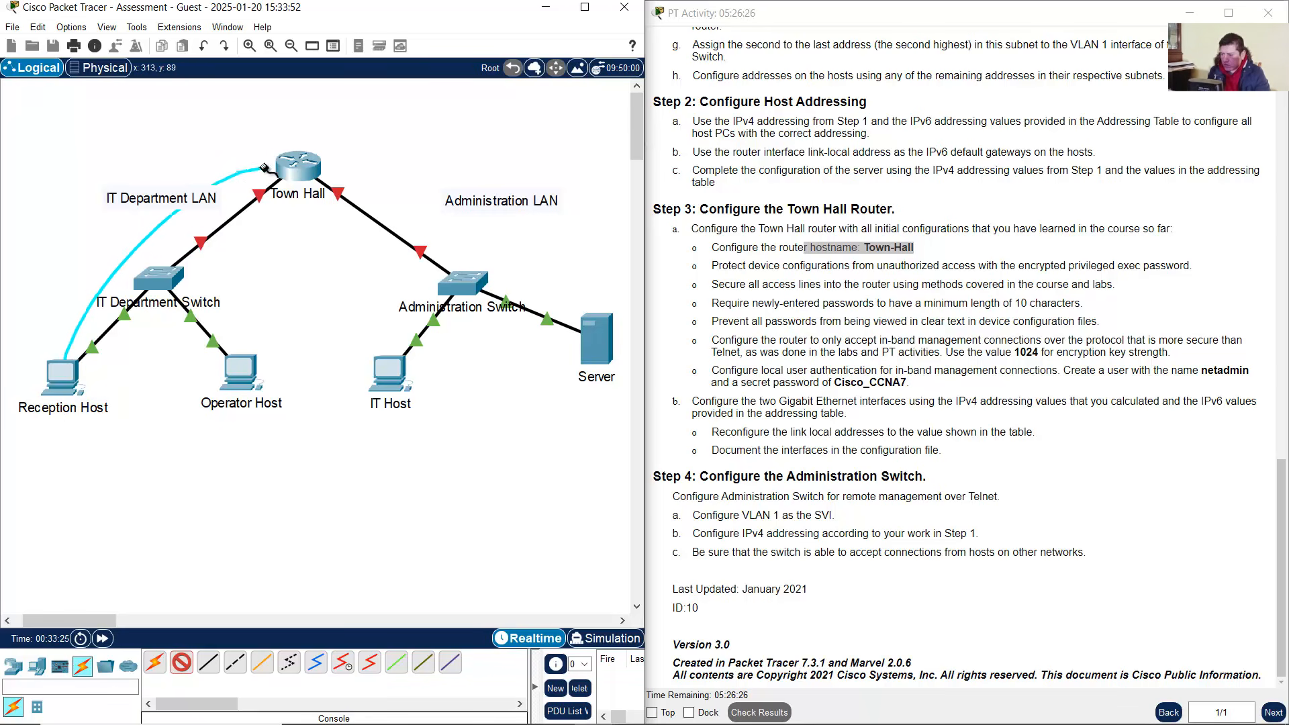
click(294, 162)
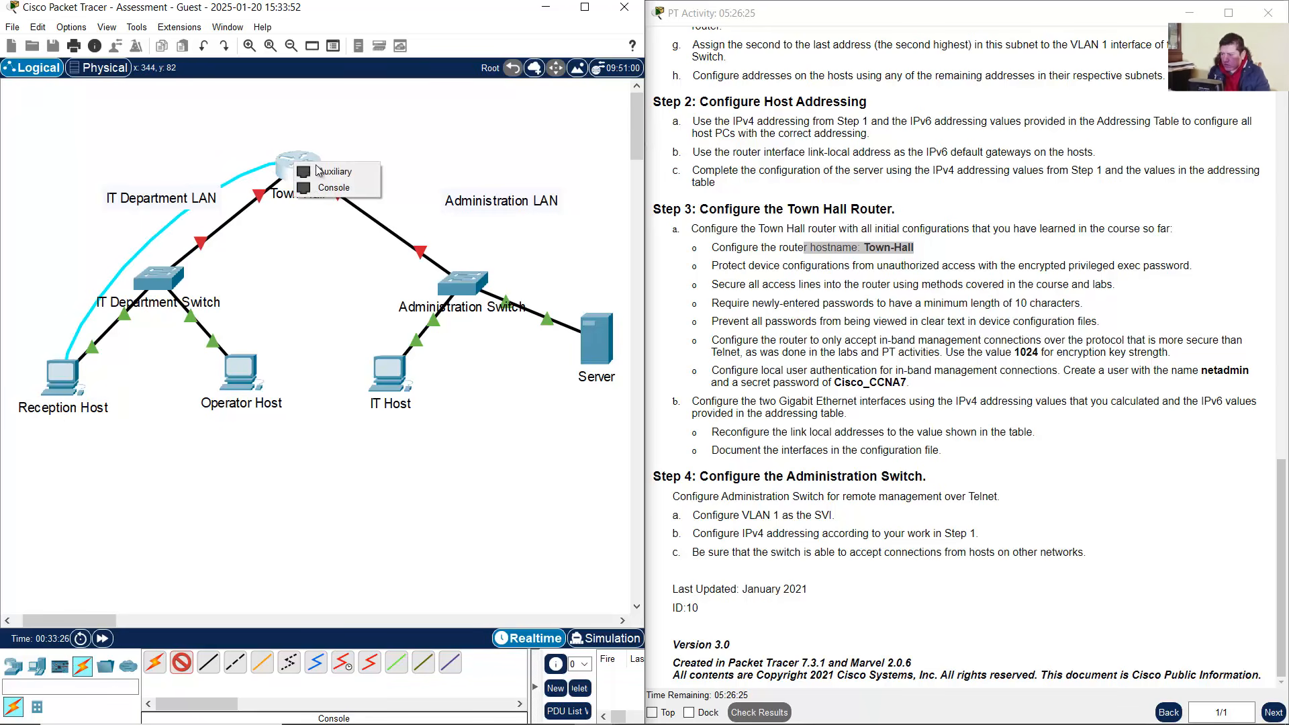
click(347, 188)
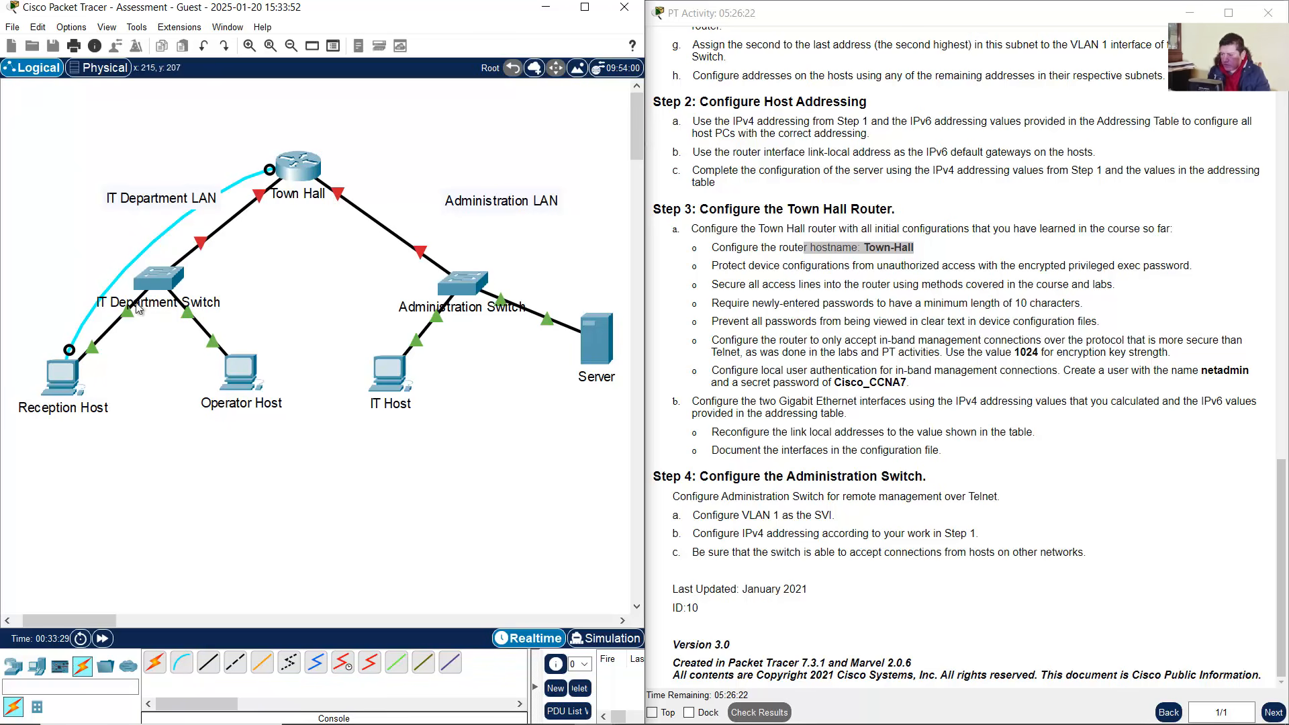
click(84, 371)
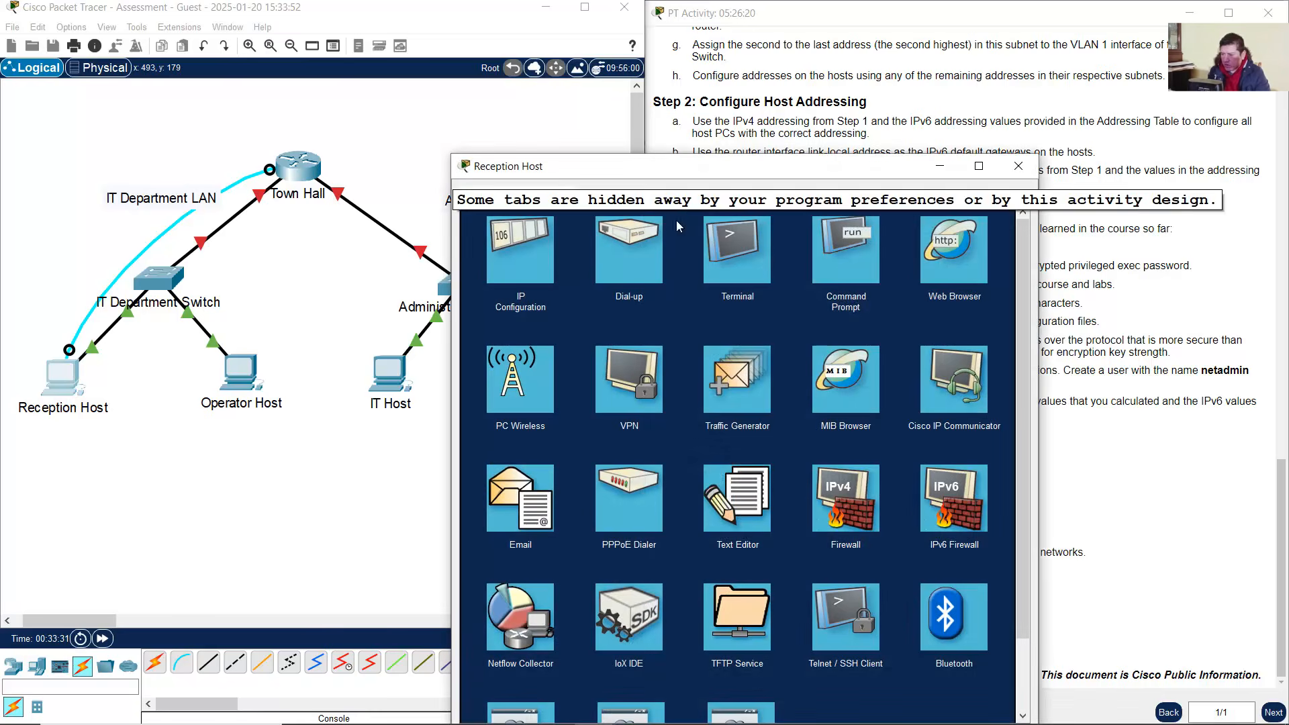
Start a console terminal session on Reception Host and bring up the router prompt
click(761, 250)
drag(789, 173, 377, 43)
click(568, 239)
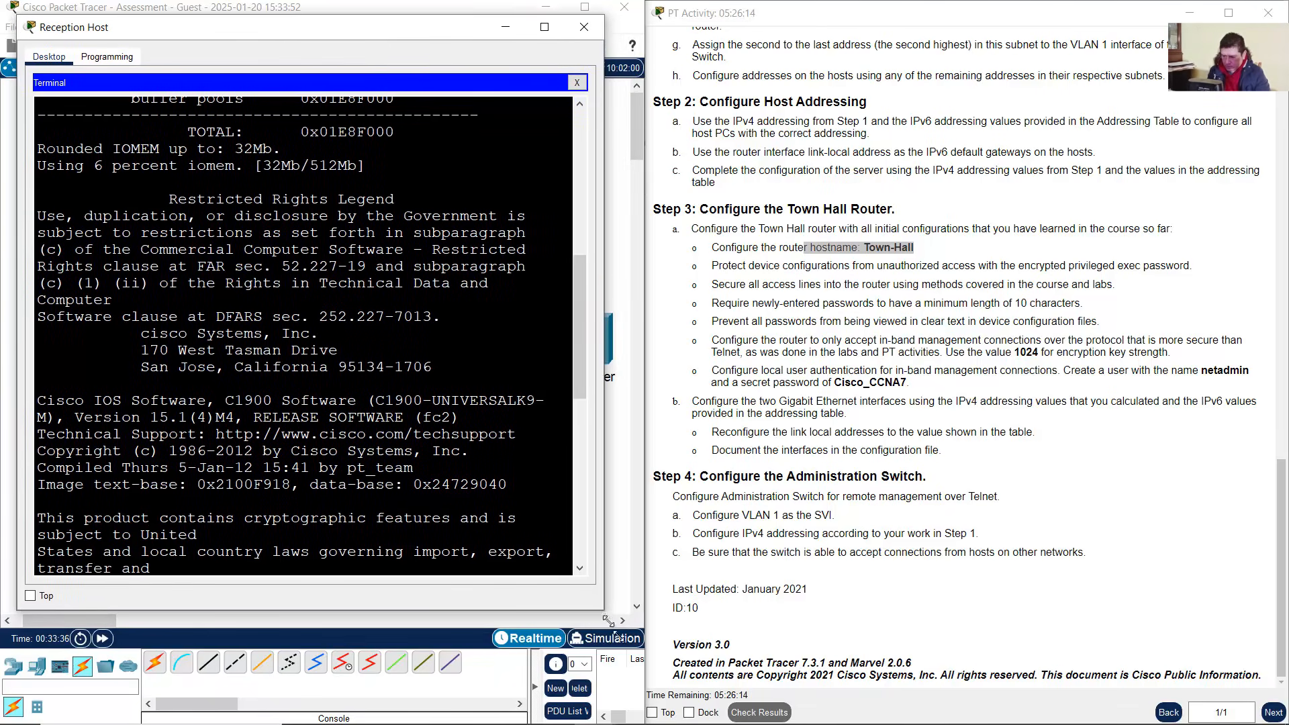
drag(607, 621, 654, 691)
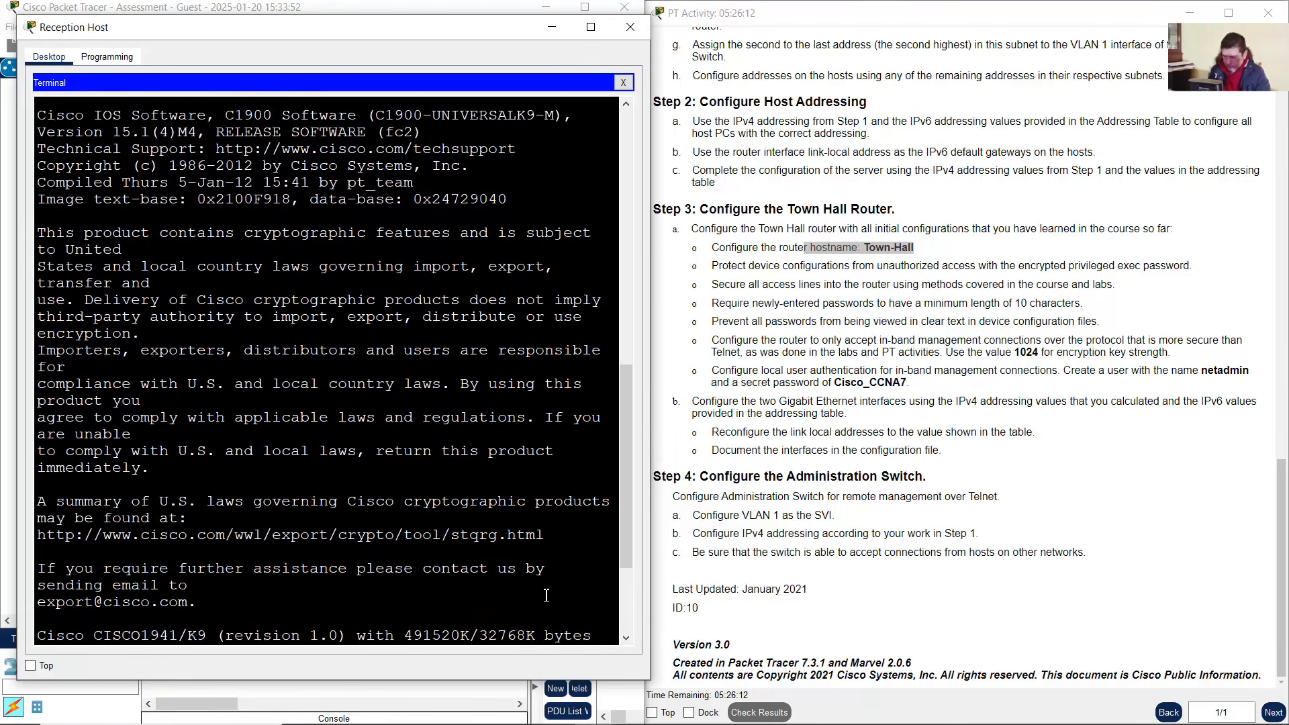
key(Return)
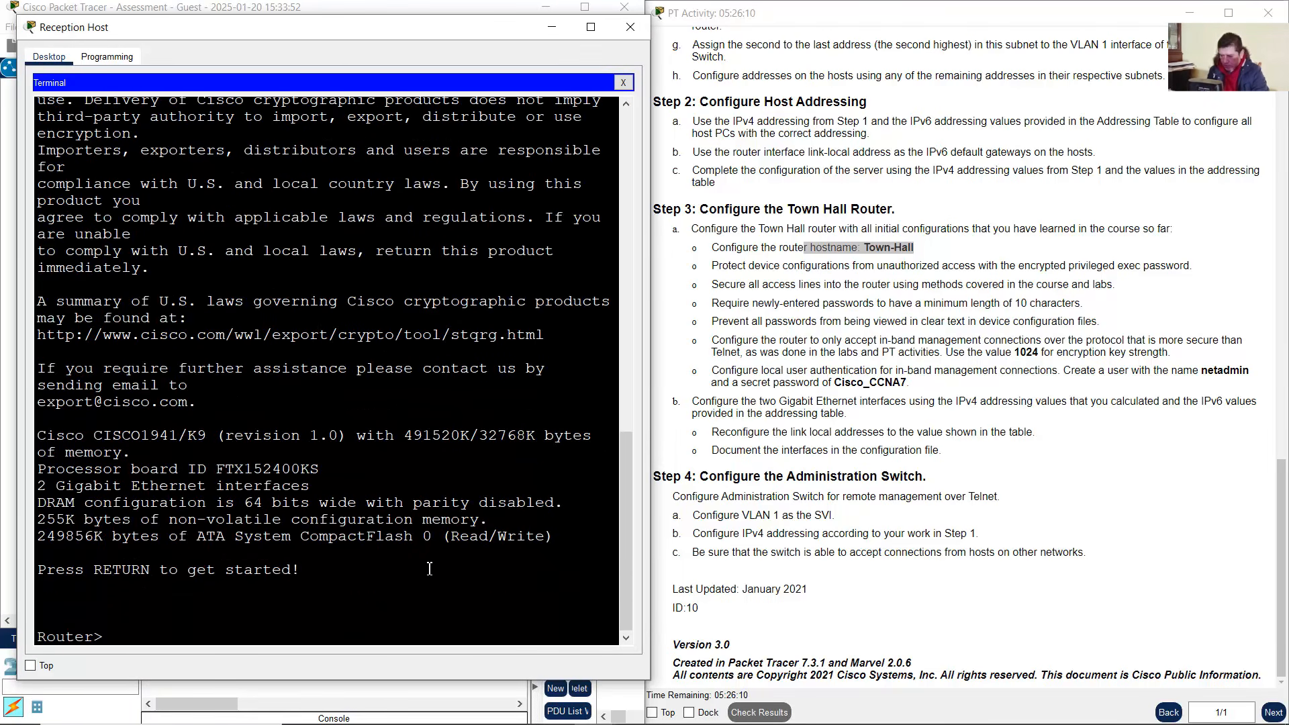
Enter privileged mode and global configuration with enable and conf term
text(enable)
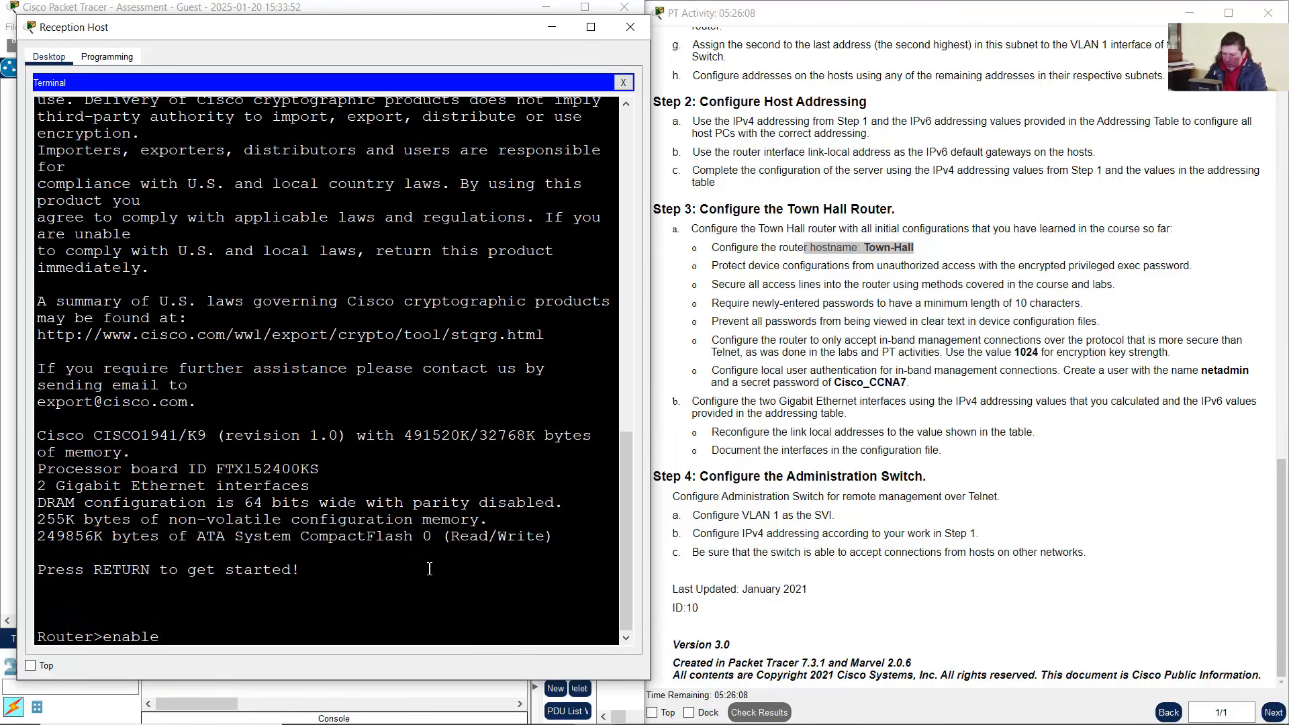
key(Return)
text(conf term)
key(Return)
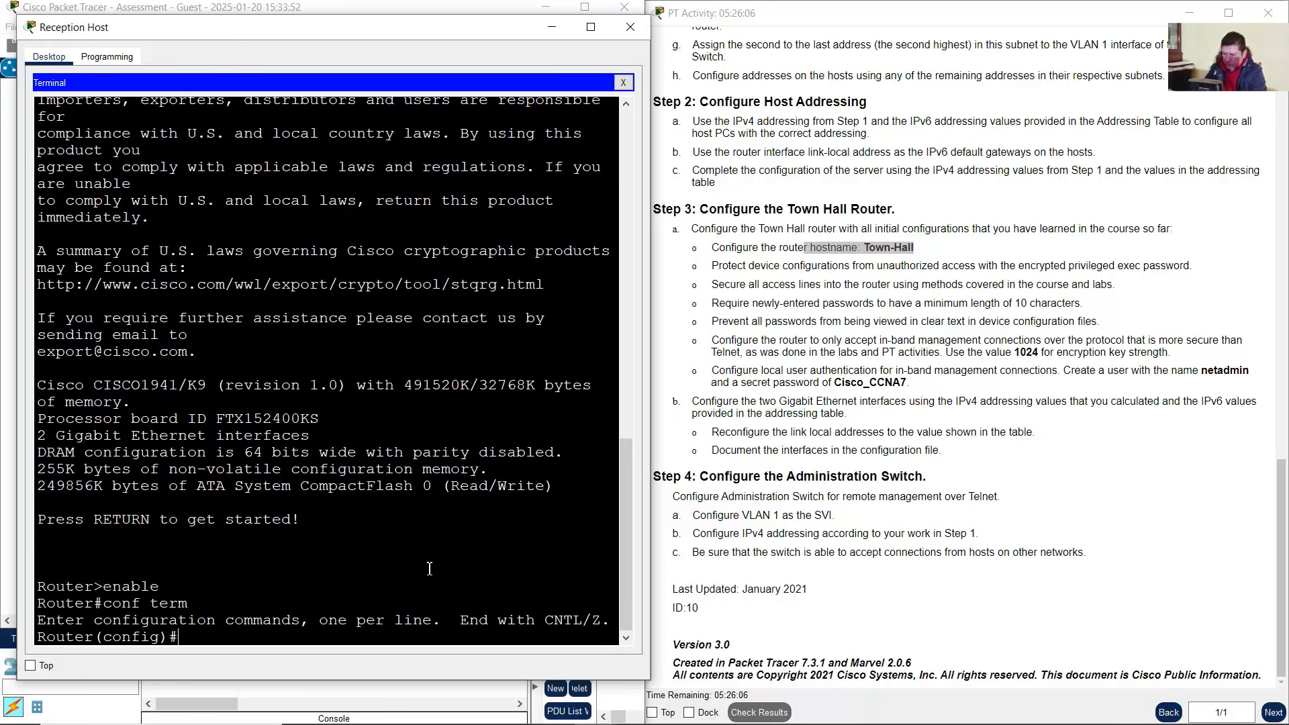
Set the router hostname to Town-Hall after checking the required name in the instructions
text(hostname)
click(882, 254)
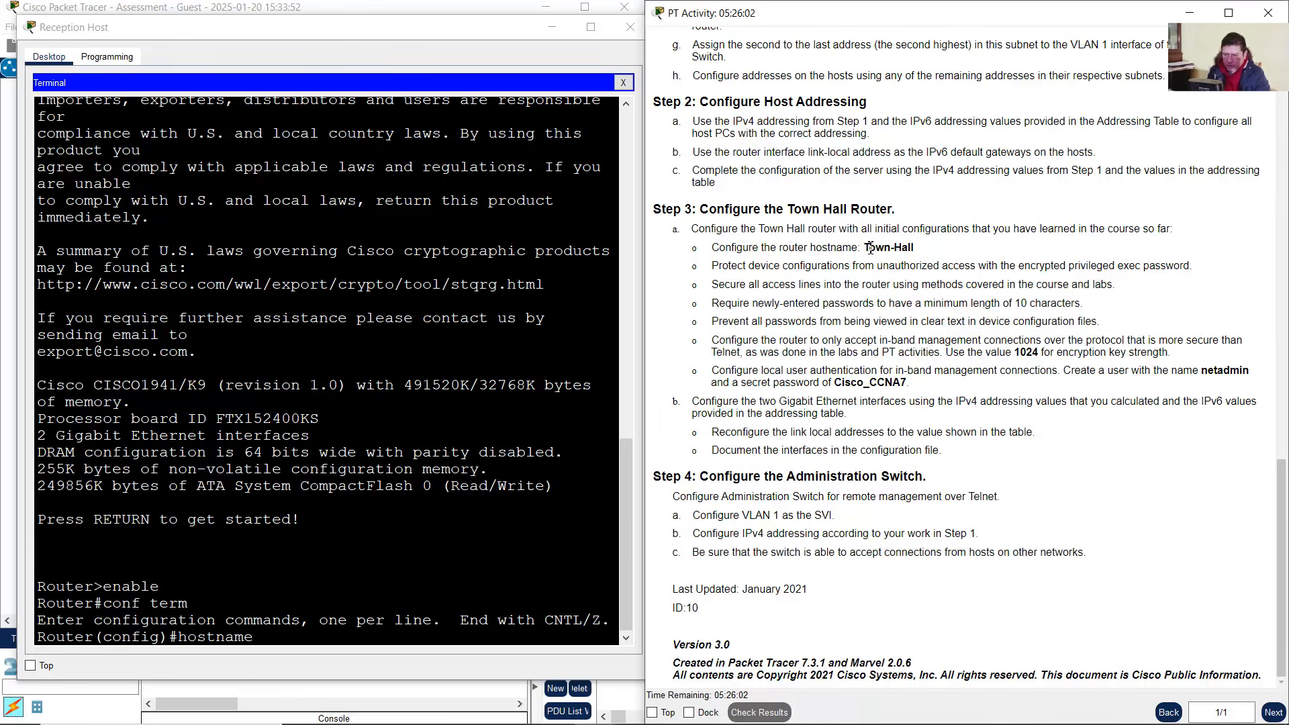
drag(865, 249, 921, 251)
click(433, 554)
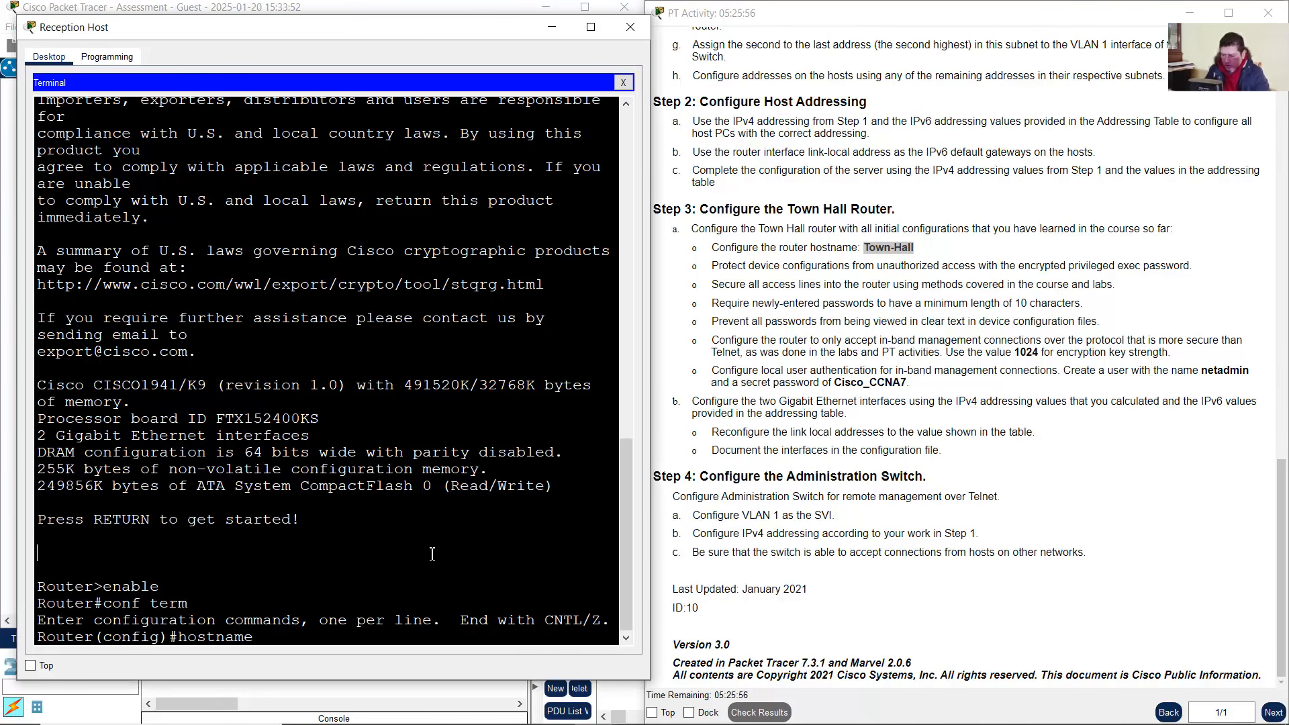
text(Town-)
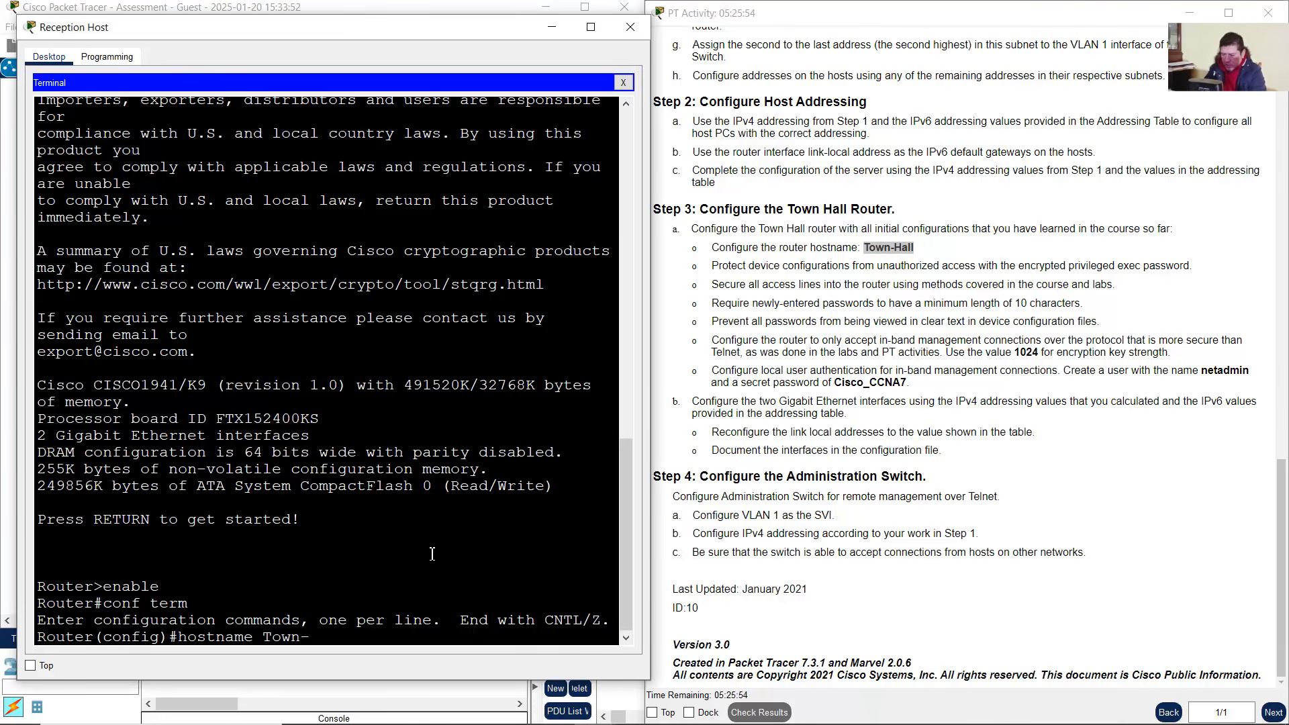
text(Hal)
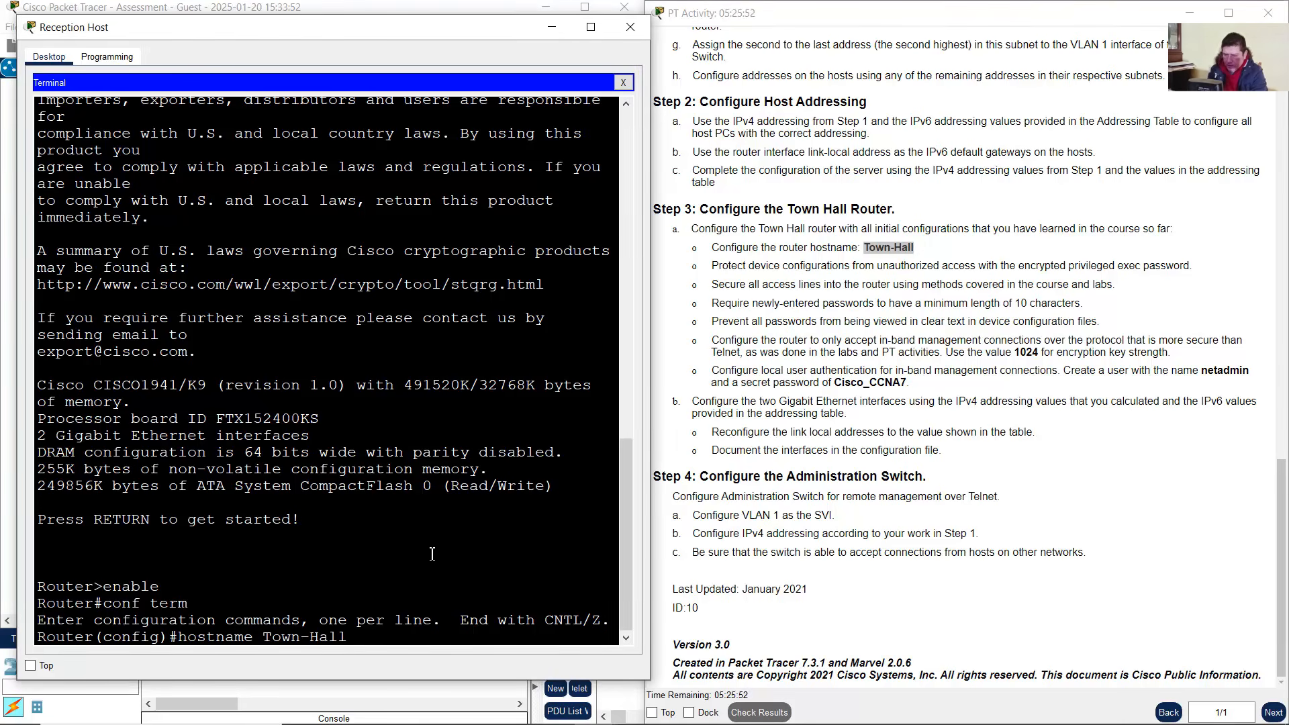
text(l)
key(Return)
click(793, 279)
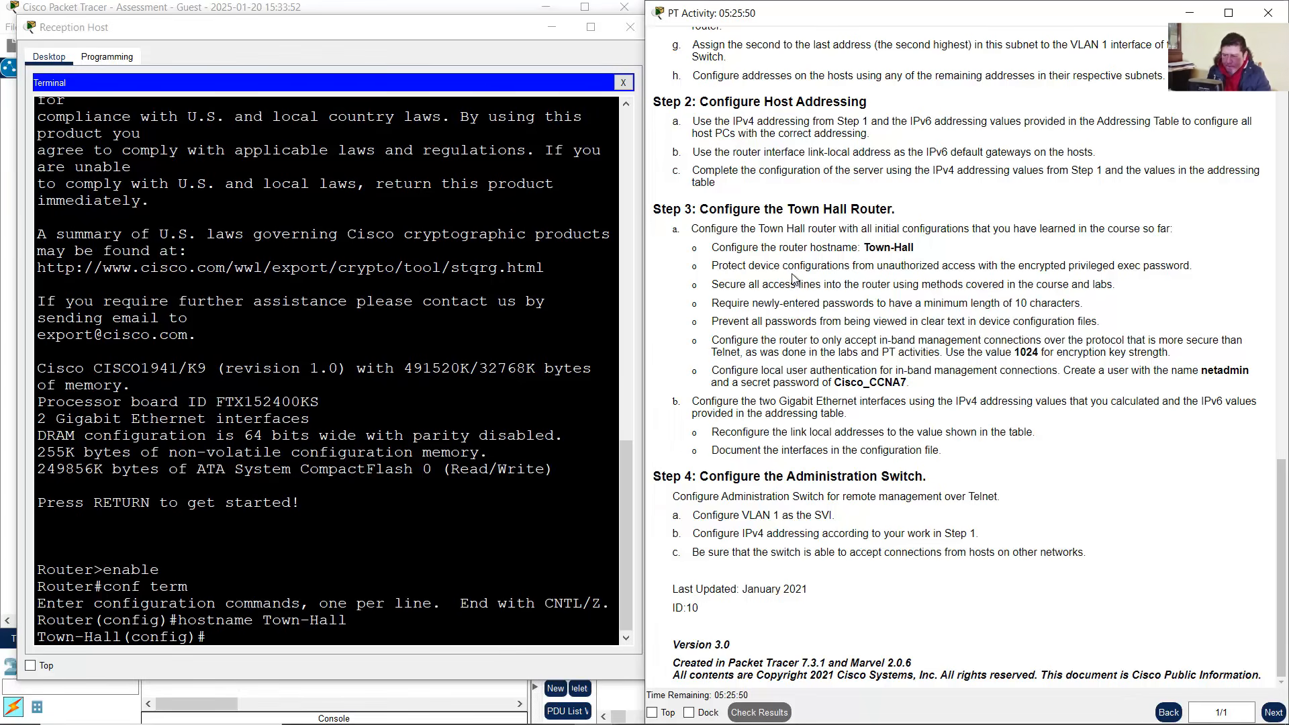
Review the encrypted privileged exec password task in the activity instructions
drag(749, 267, 1026, 269)
click(900, 265)
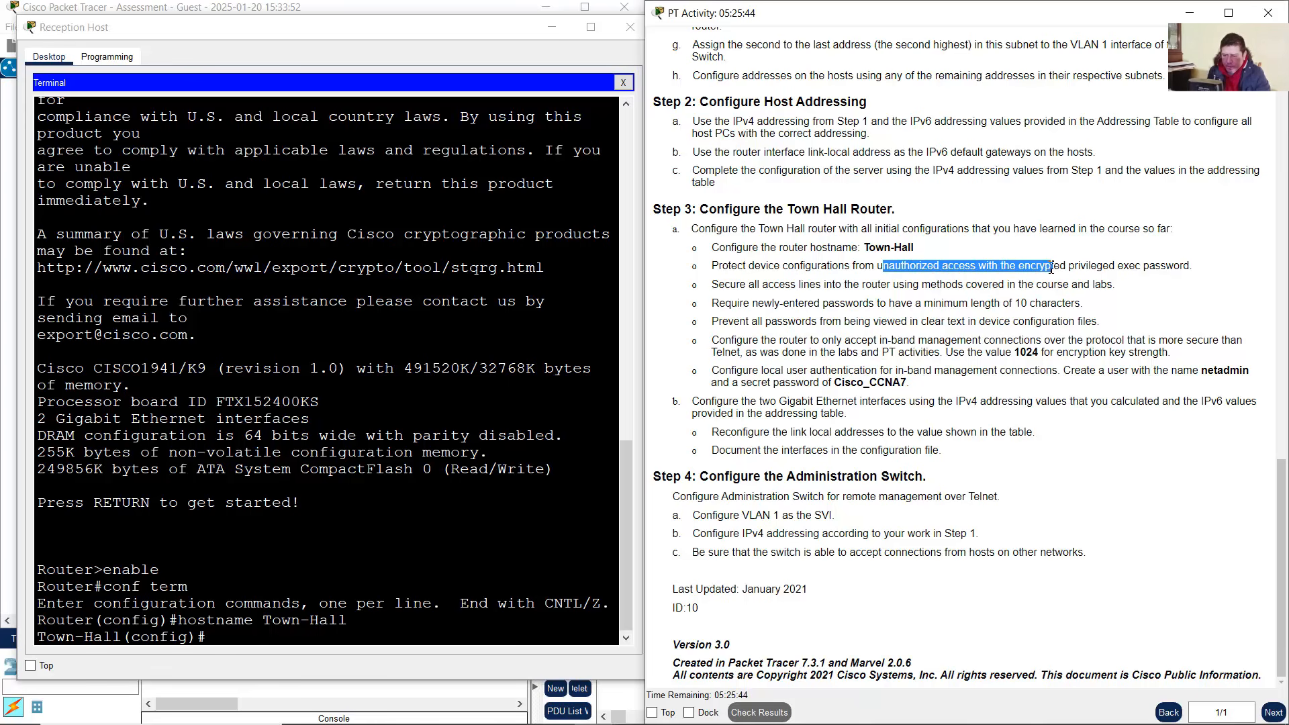
drag(1084, 267, 1186, 266)
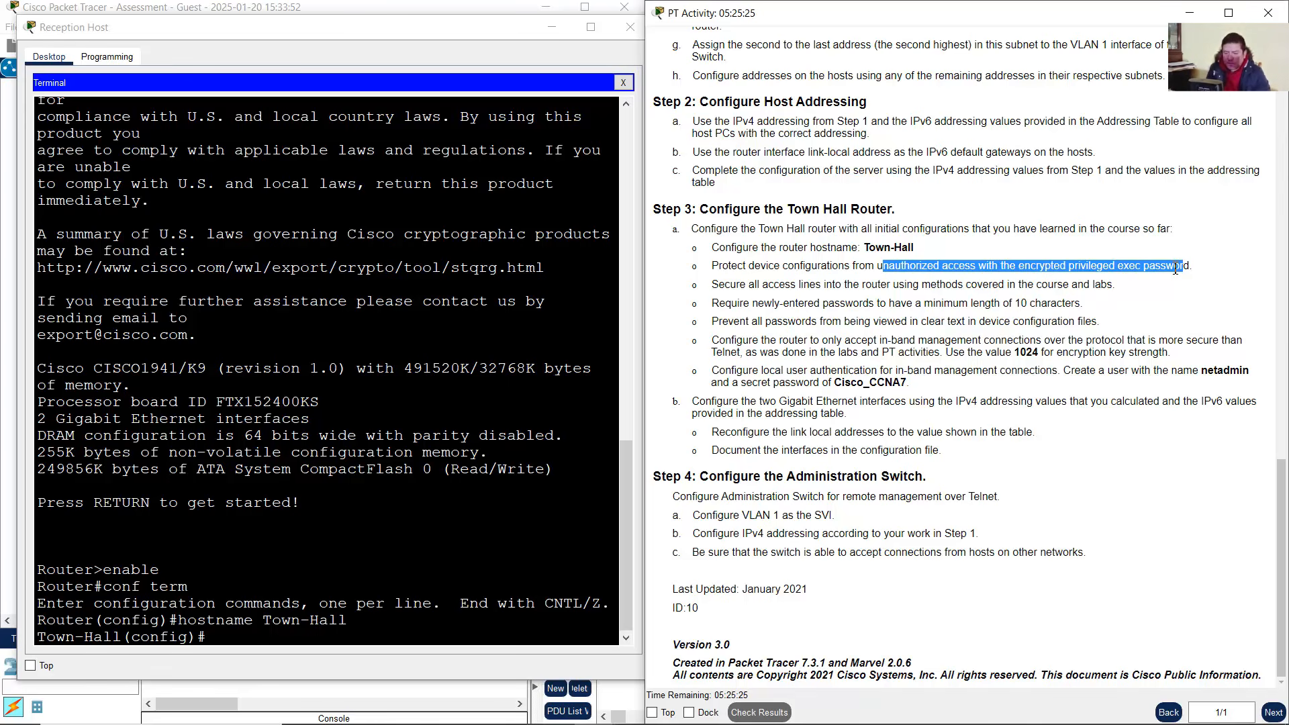
click(1067, 269)
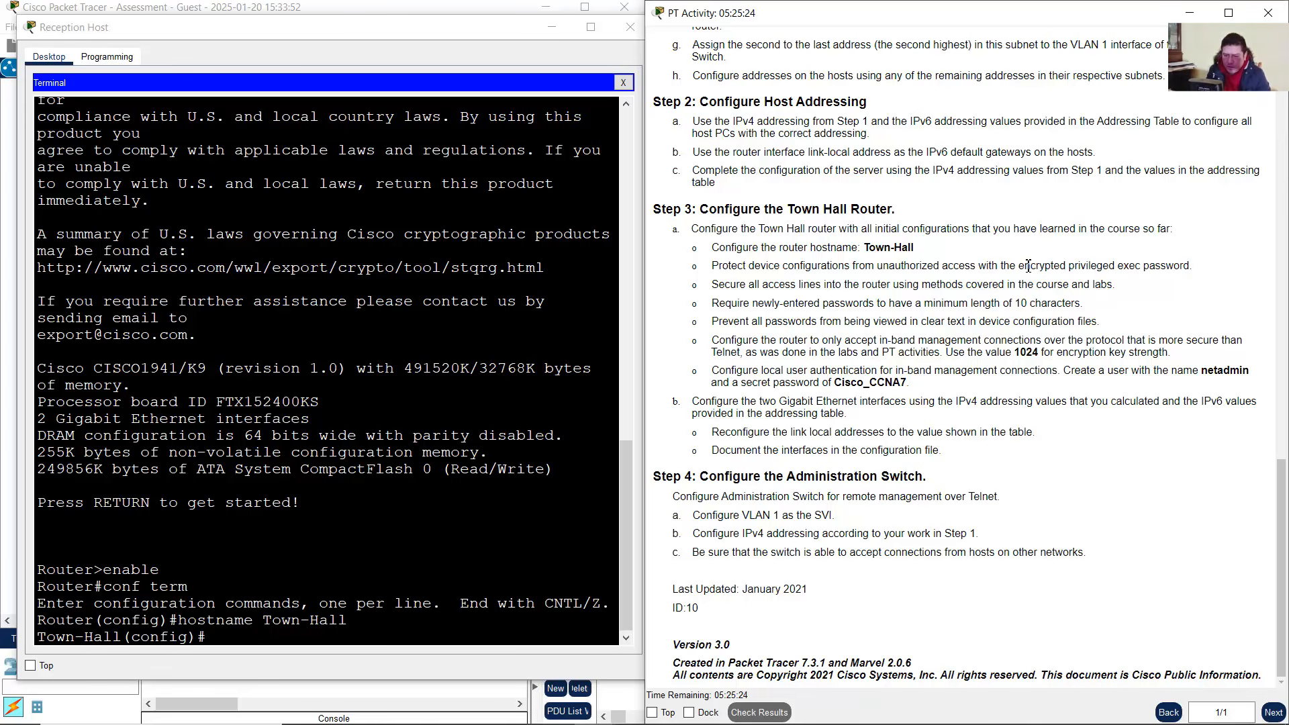
drag(1026, 266, 1195, 274)
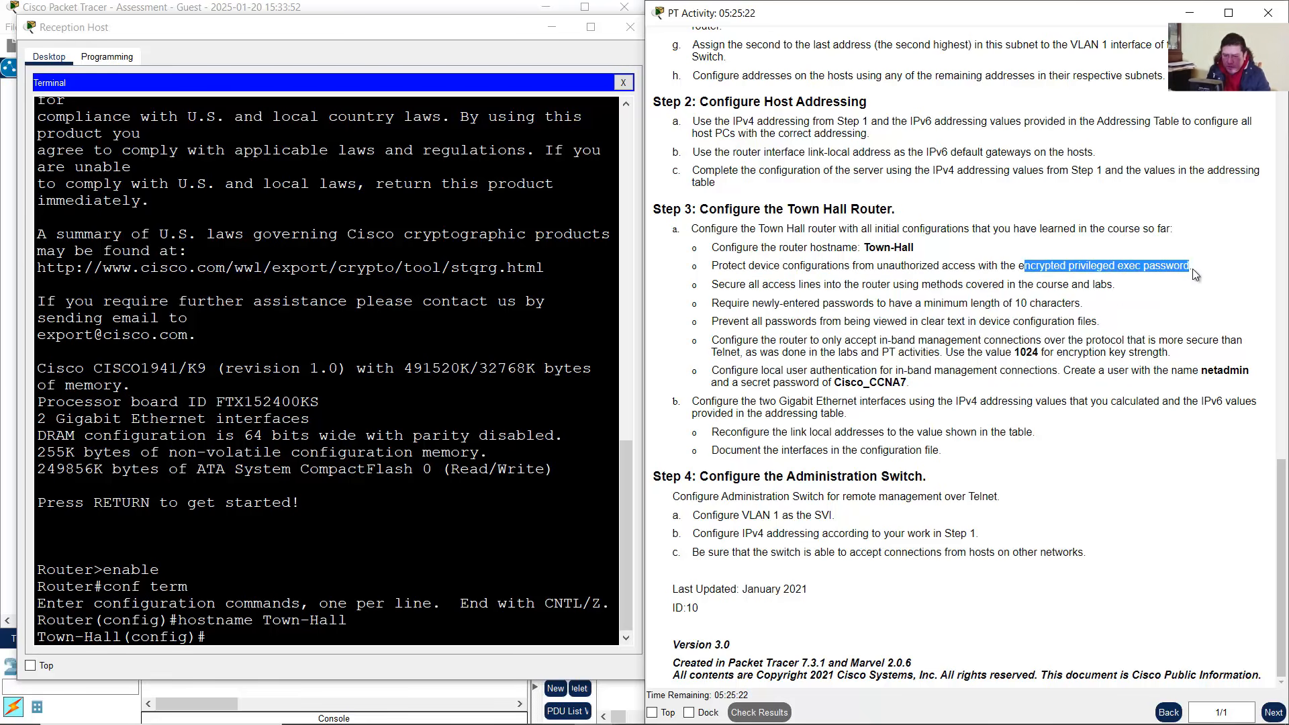
Set the encrypted privileged exec password with enable secret and the chosen password
click(408, 553)
text(enable secret)
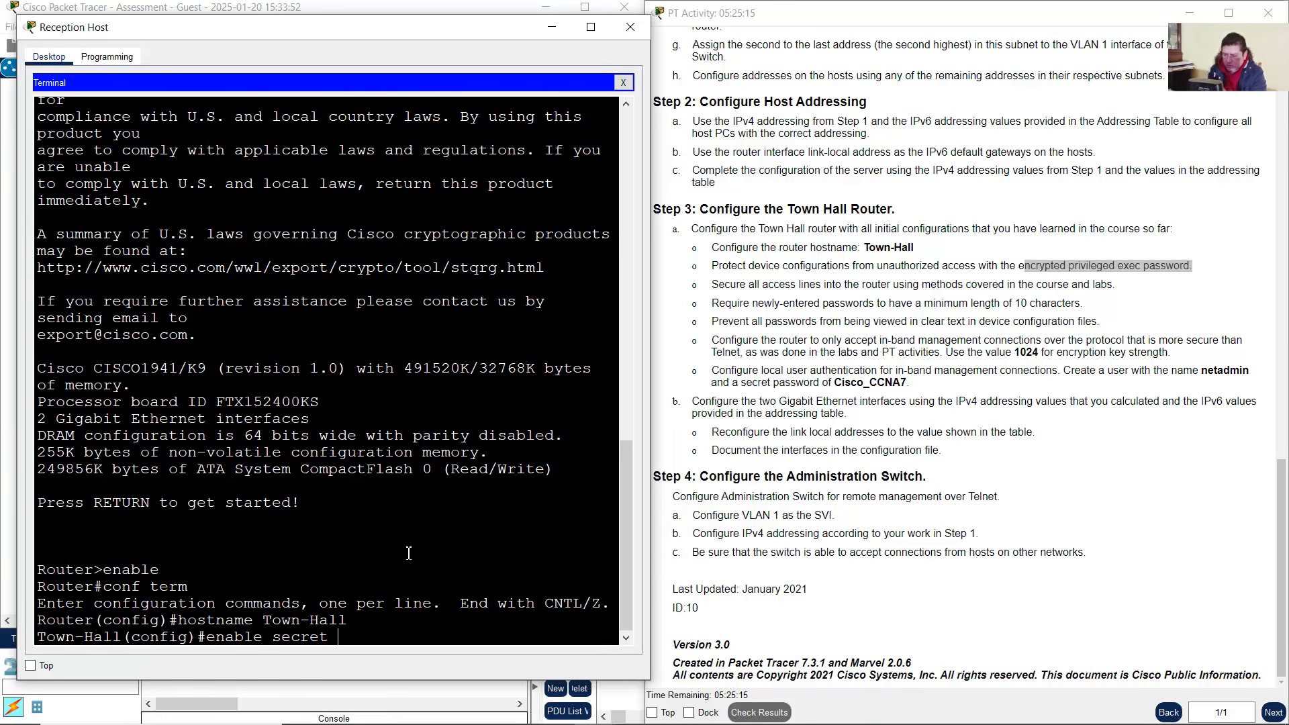
text( cisco)
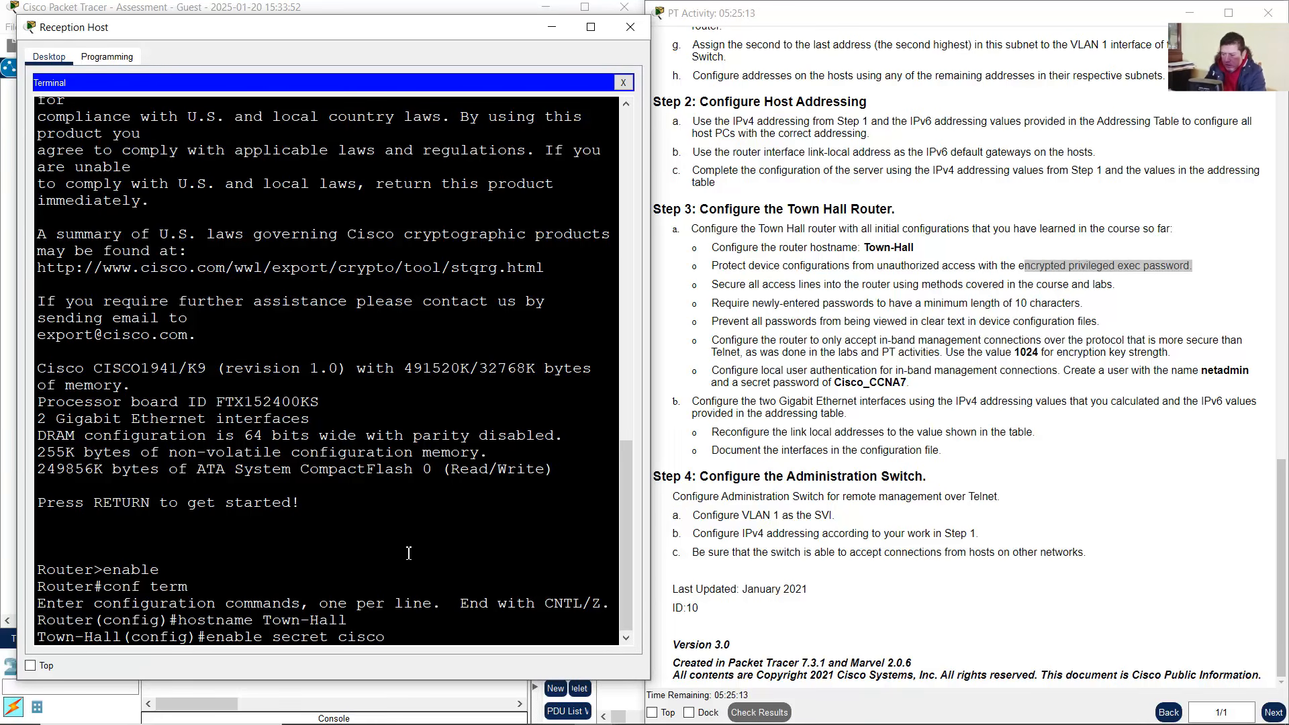
text(enpass)
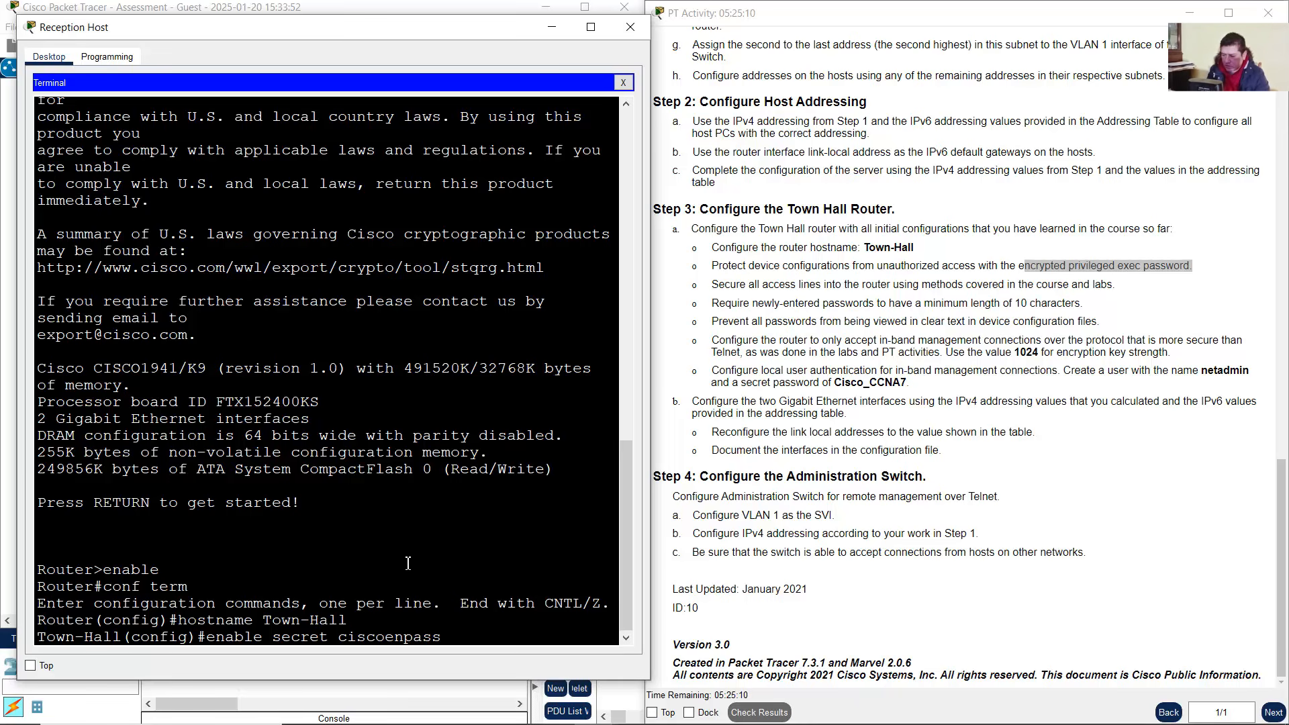
drag(344, 644, 444, 638)
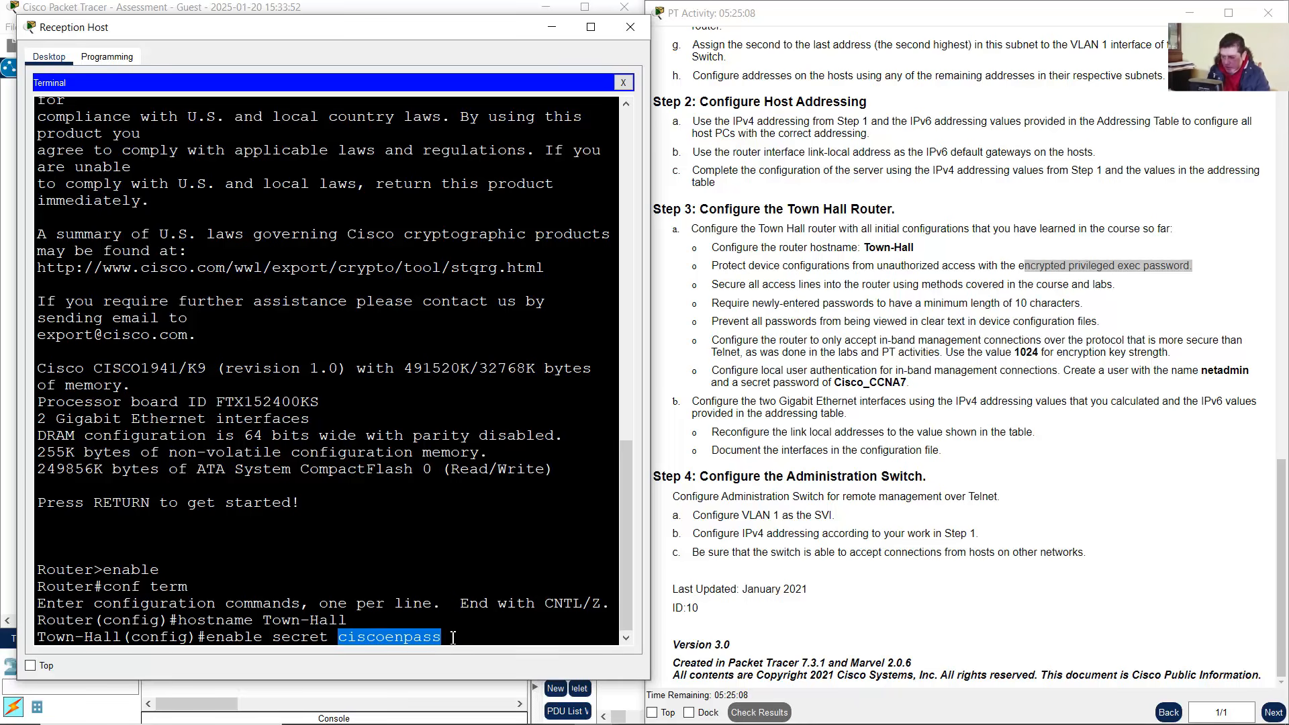
click(453, 637)
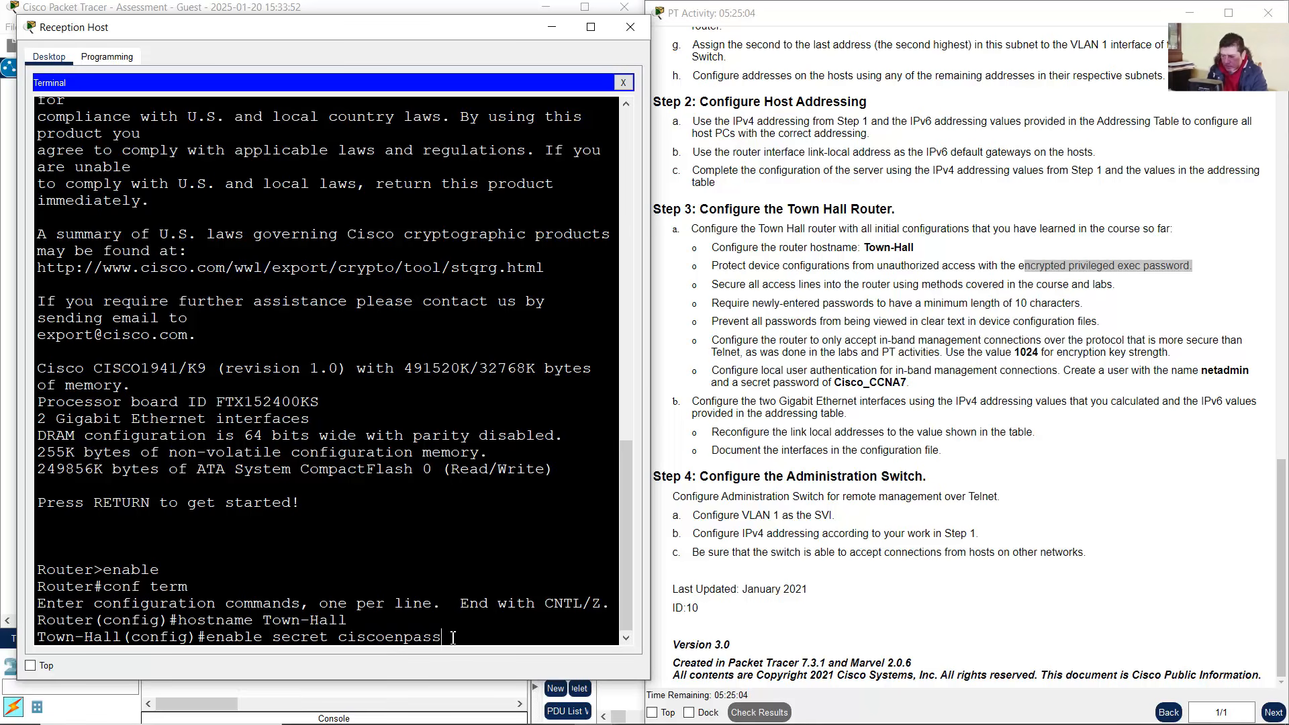
key(Return)
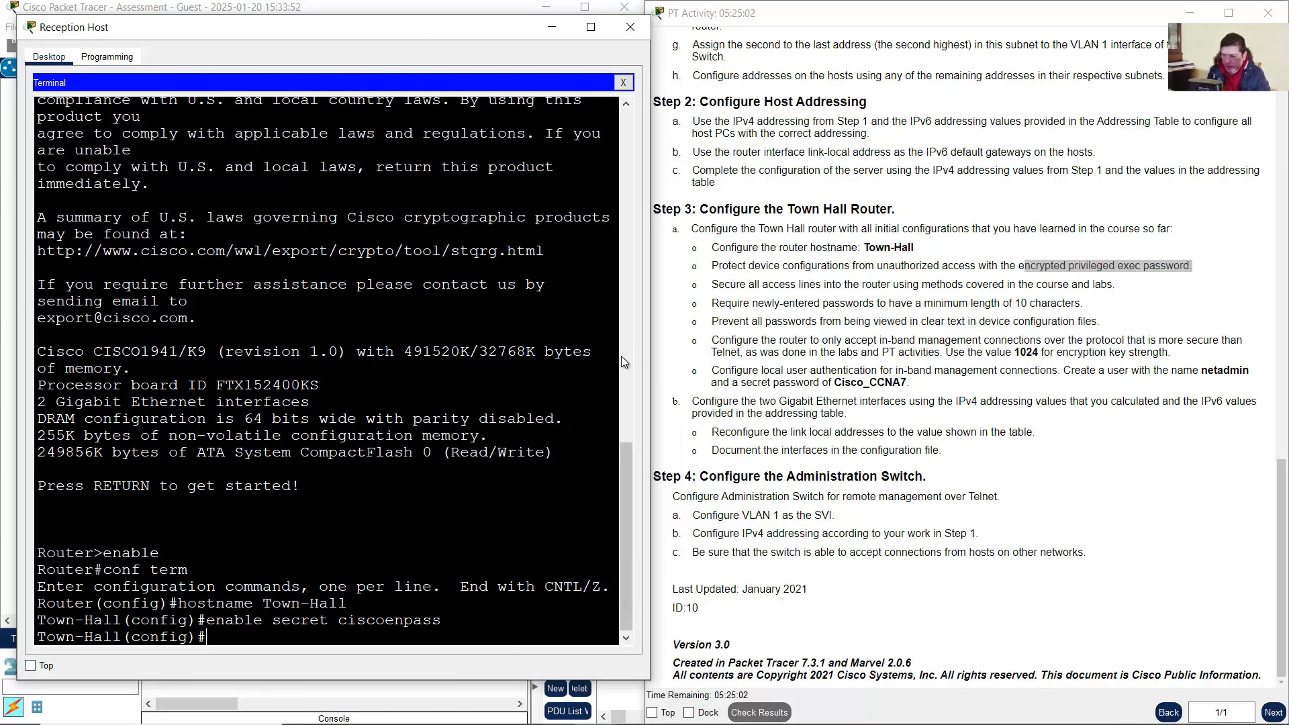
drag(715, 286, 1133, 294)
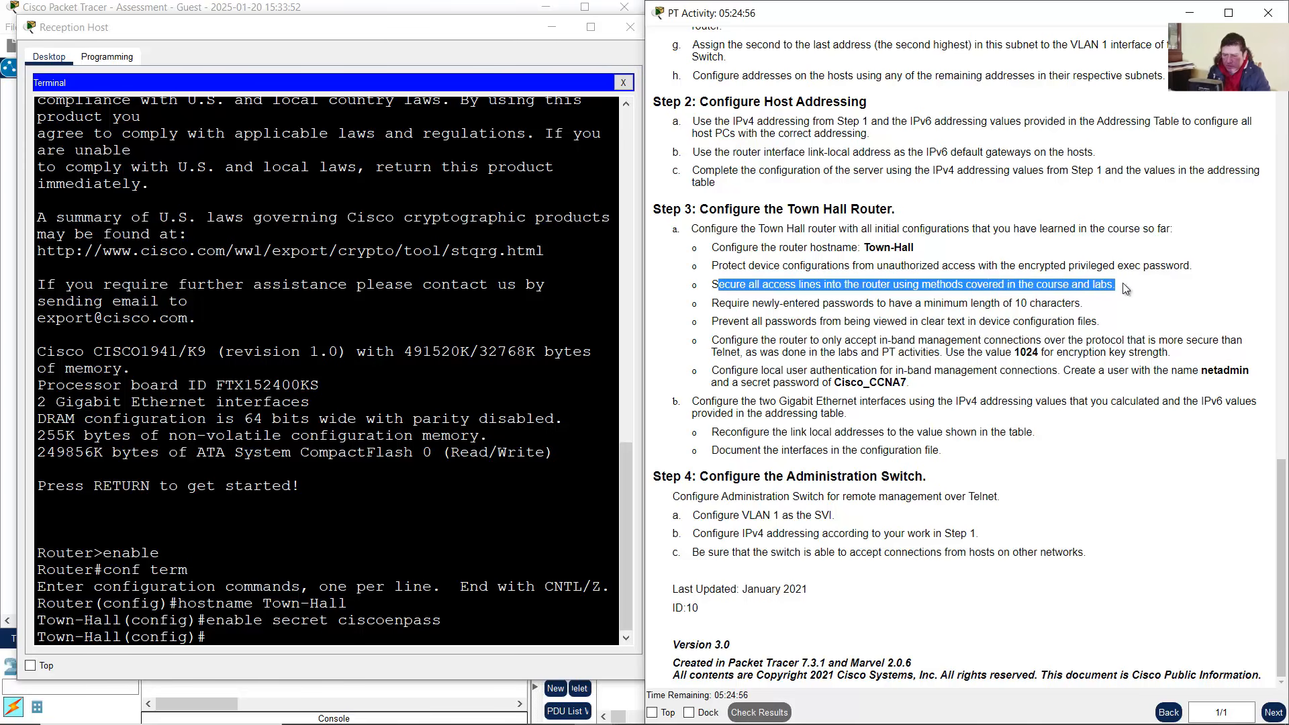
Secure console line 0 with a password and require login
click(726, 286)
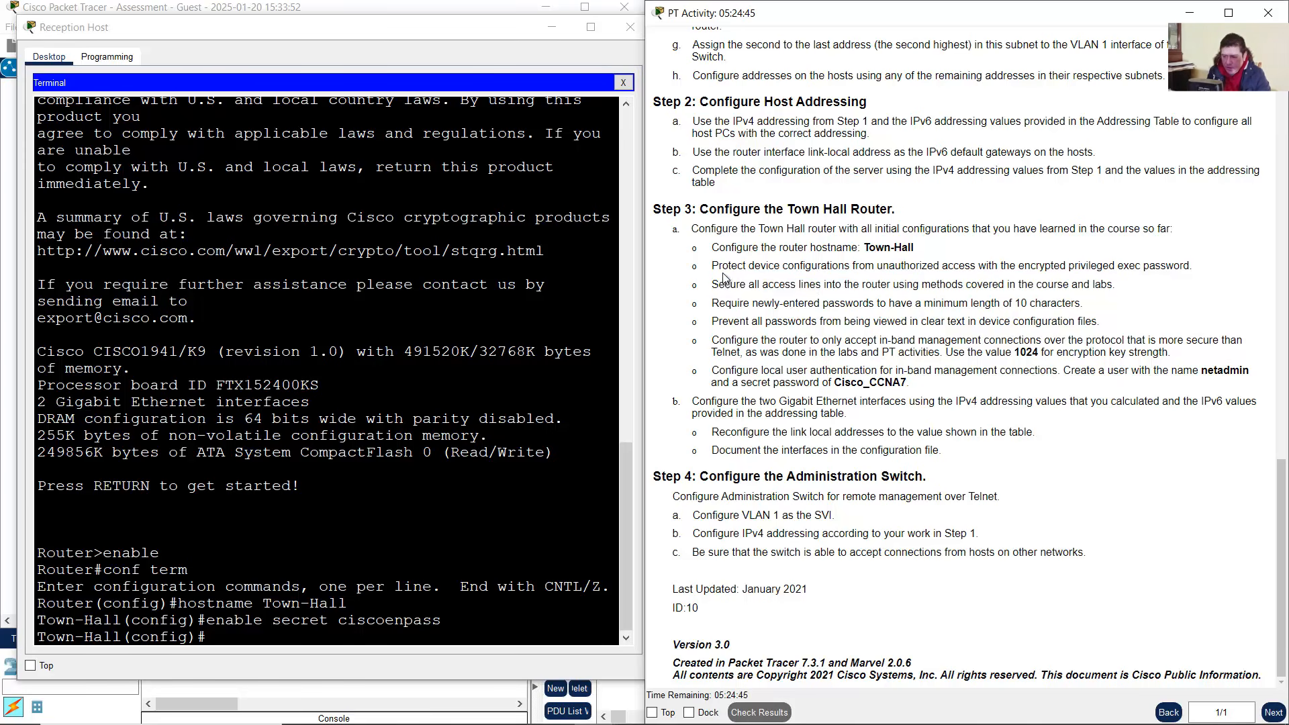
drag(728, 289, 824, 288)
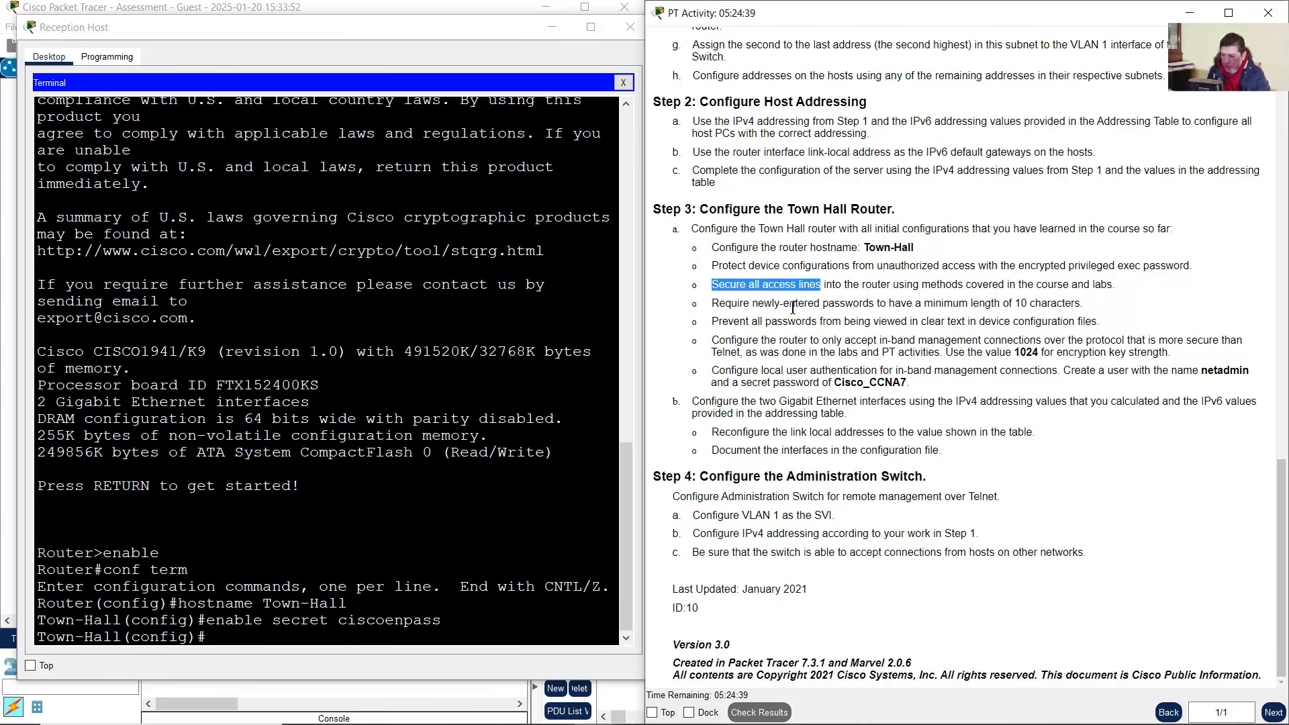
click(404, 562)
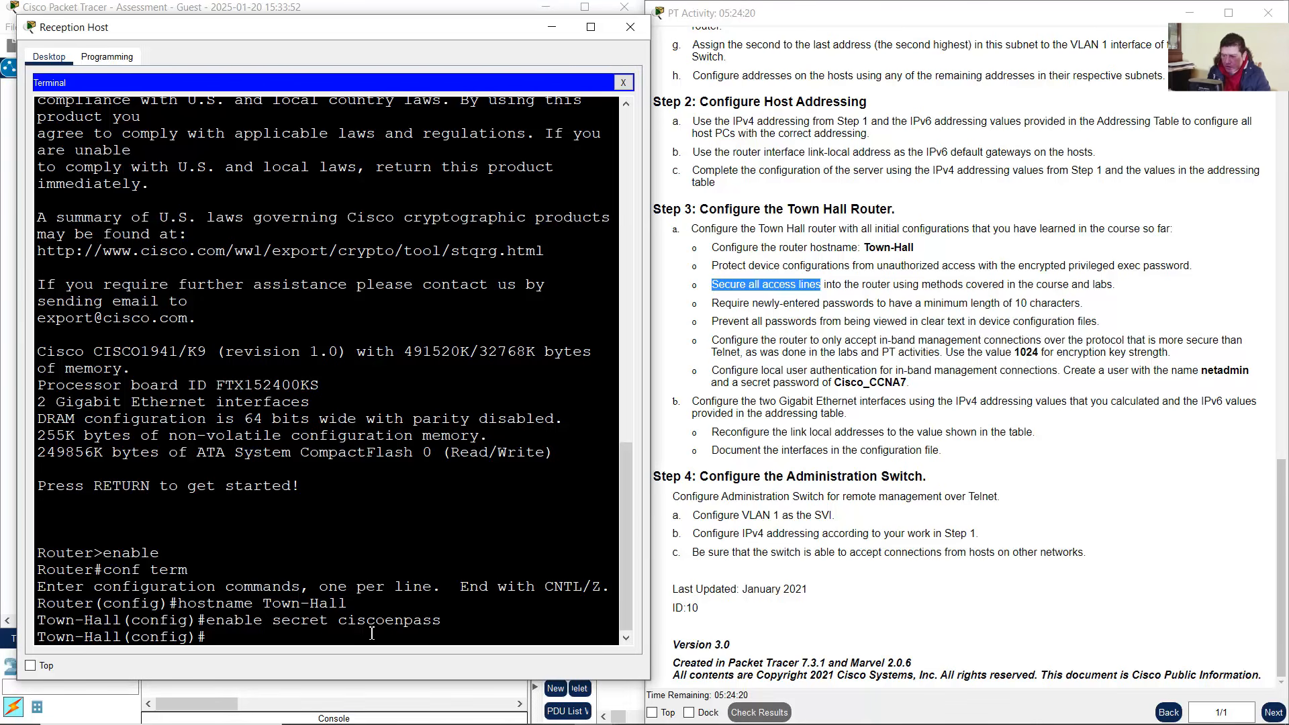
text(line console )
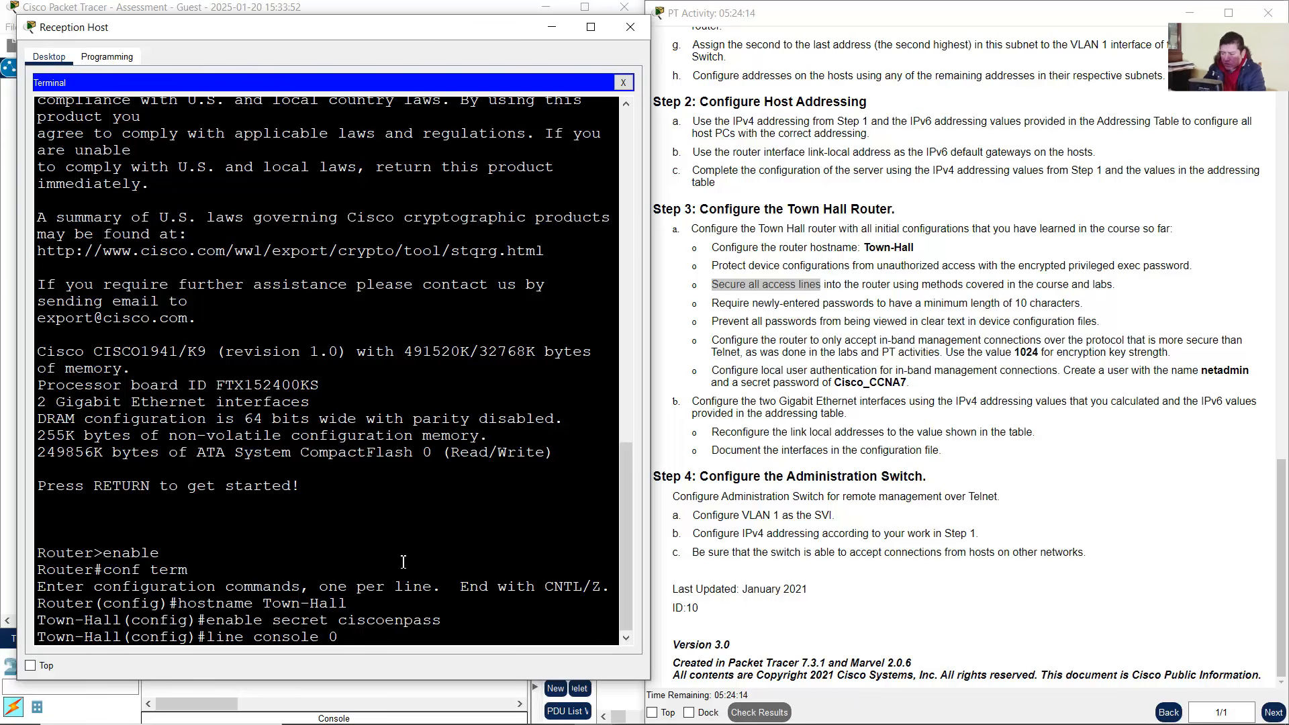
text(0)
key(Return)
text(pass)
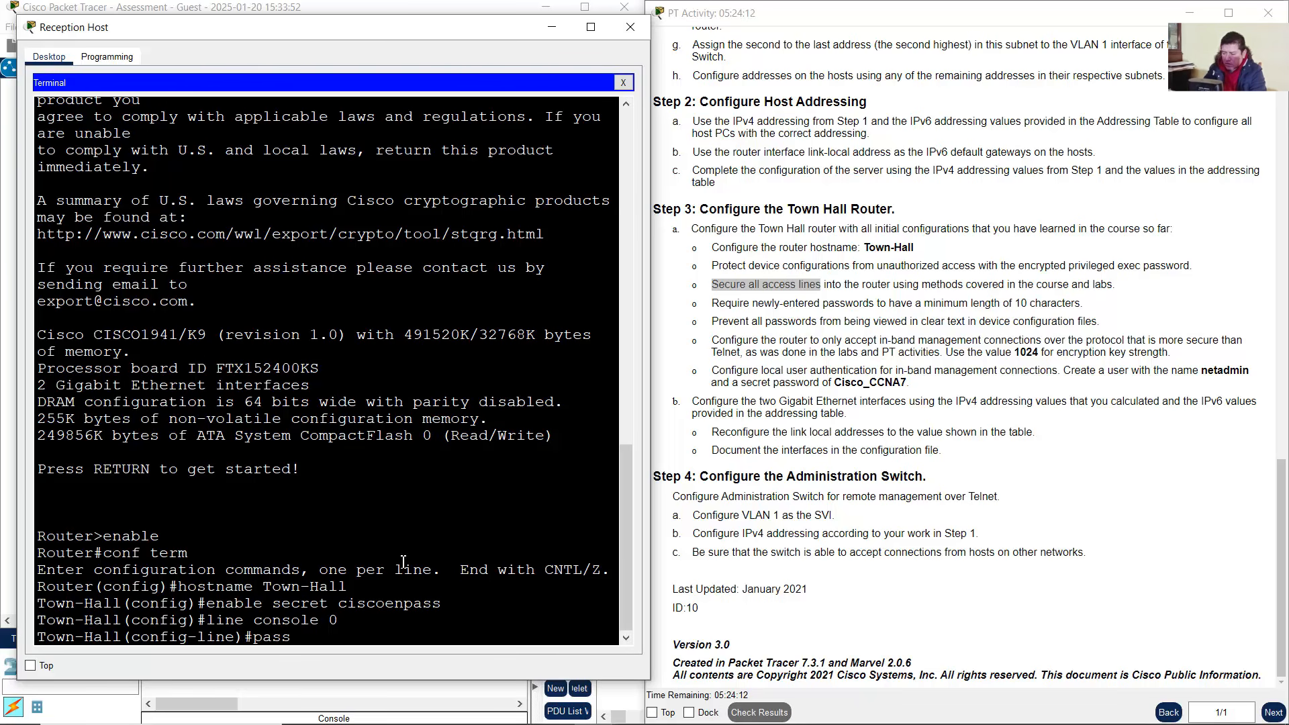
text(word ciscoconpass)
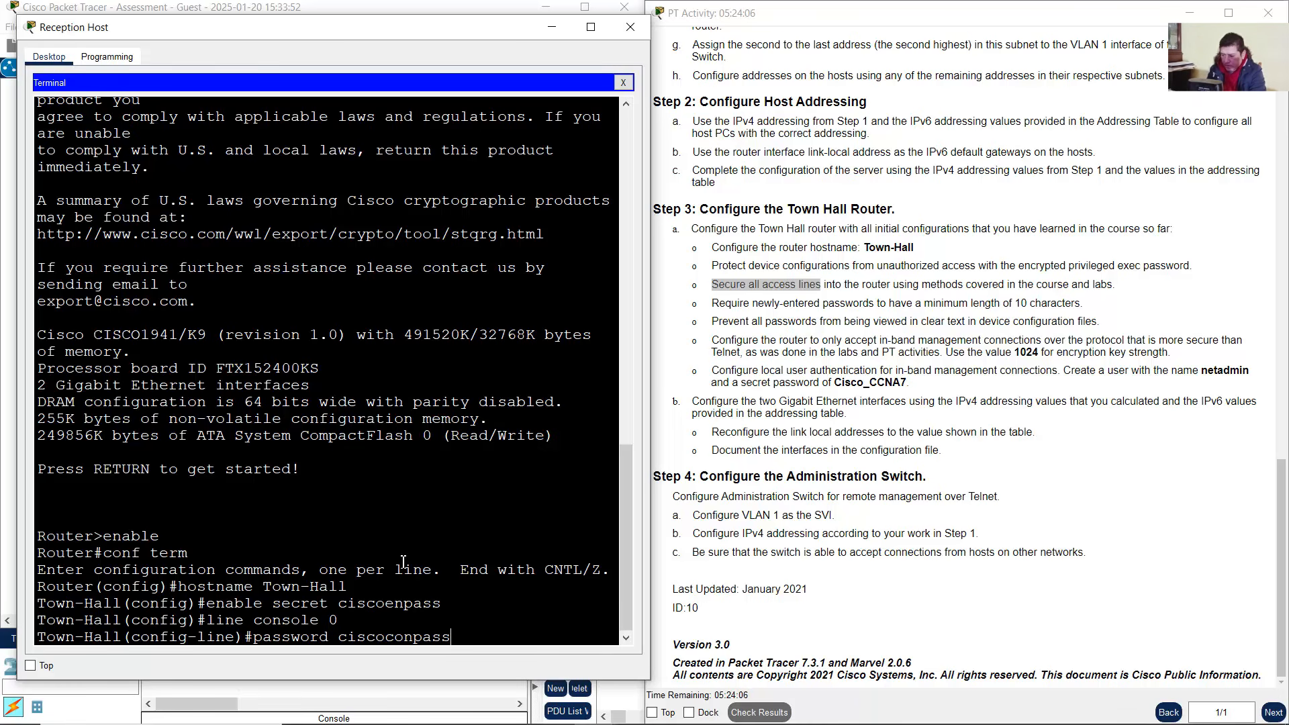
key(Return)
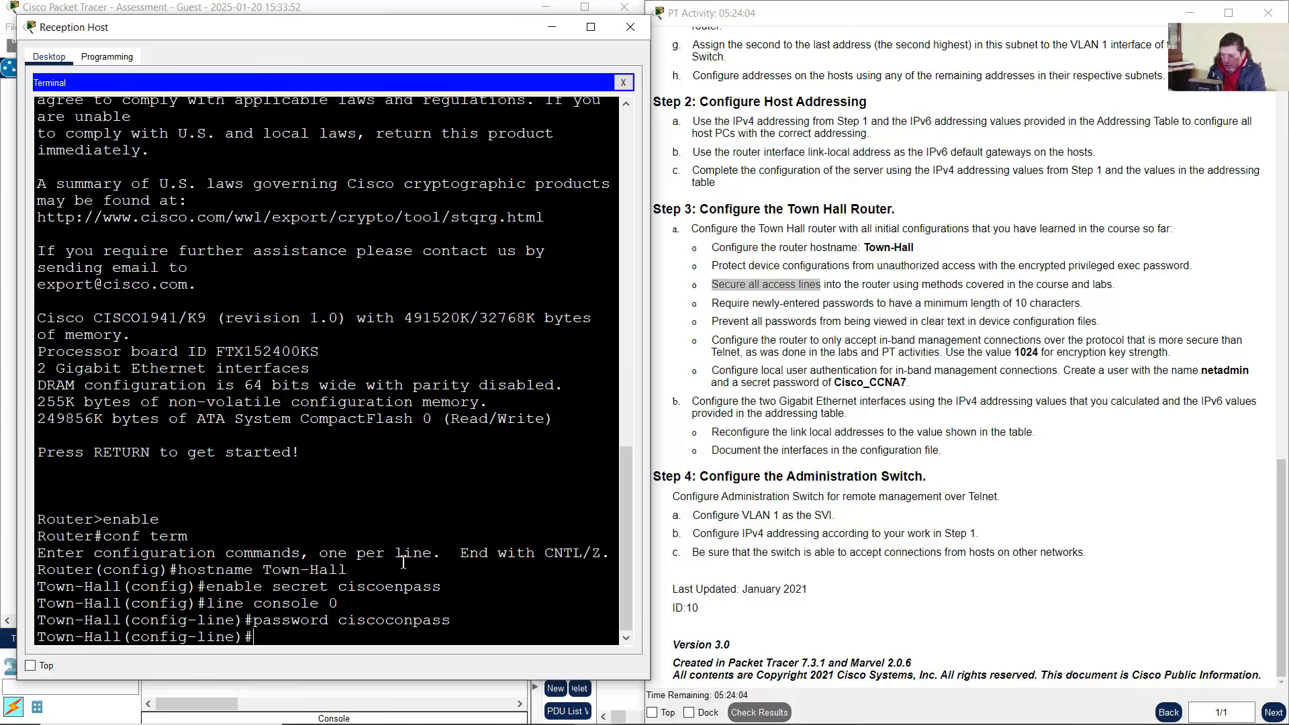
text(login)
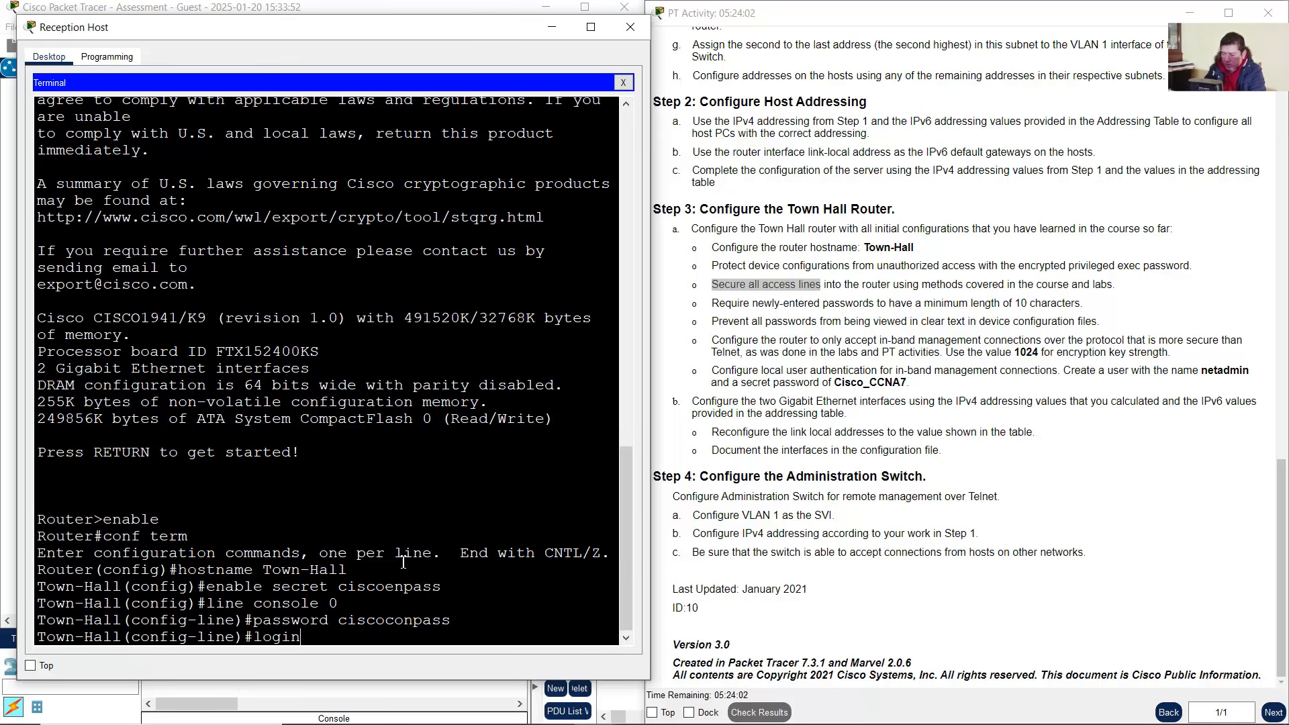
key(Return)
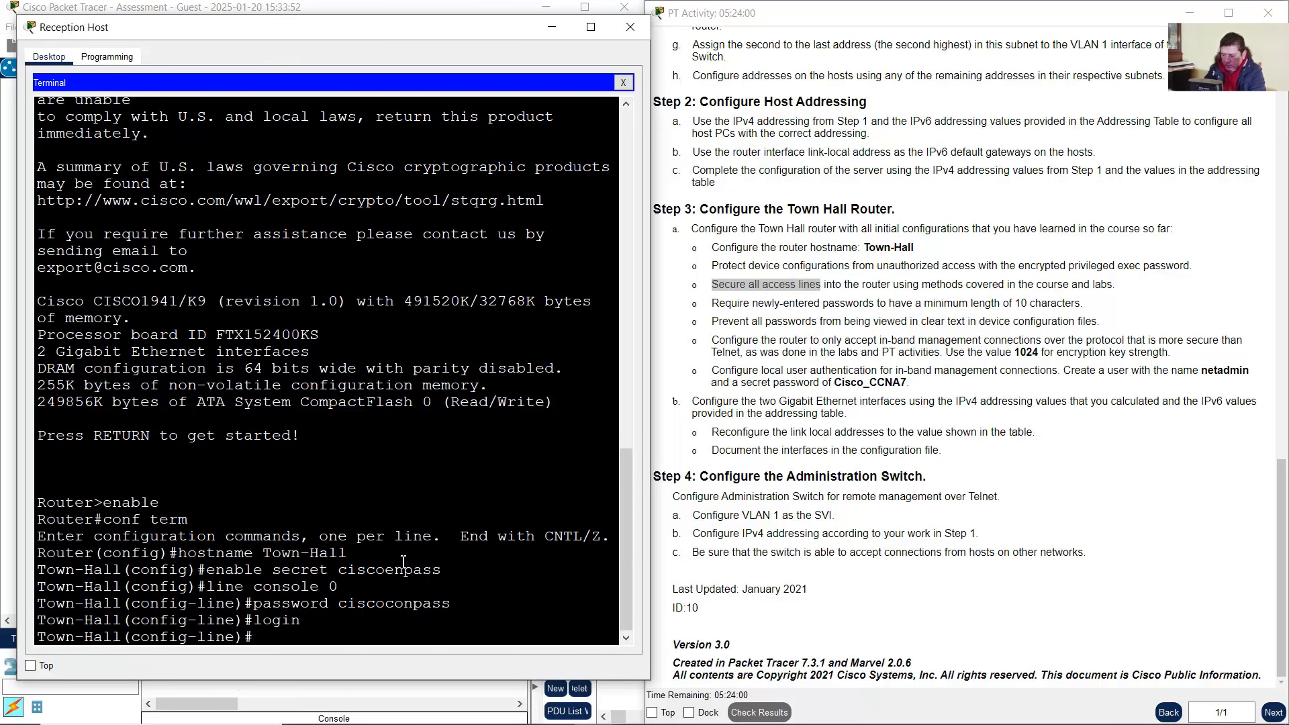
Secure vty lines 0 15 with a password and login, then exit to global configuration
text(line v)
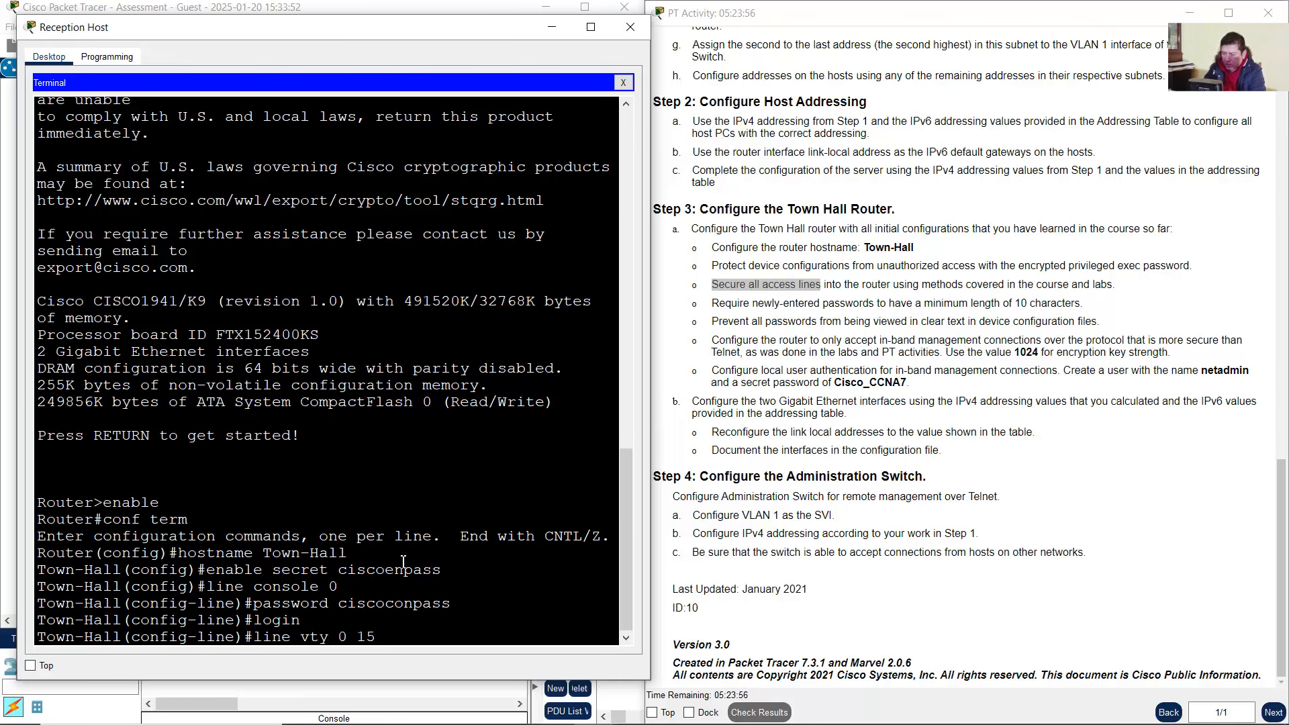
text(ty 0 15)
key(Return)
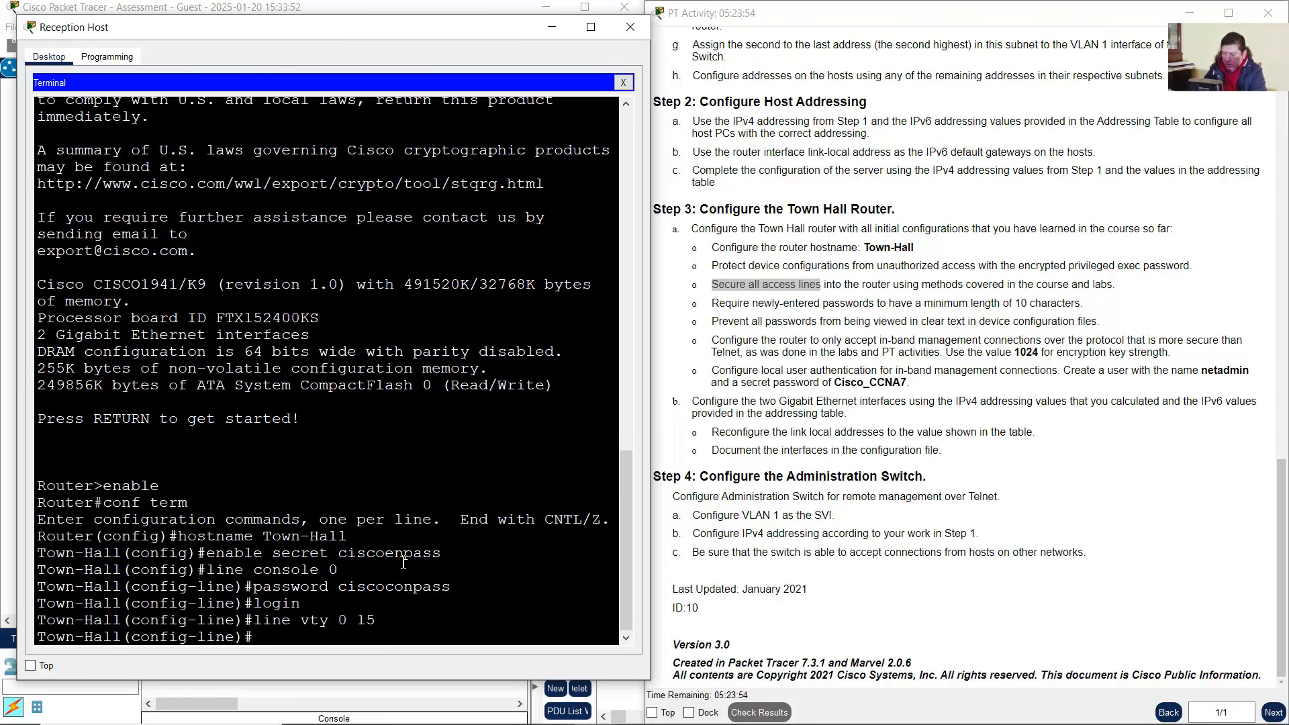
text(password ciscovtypas)
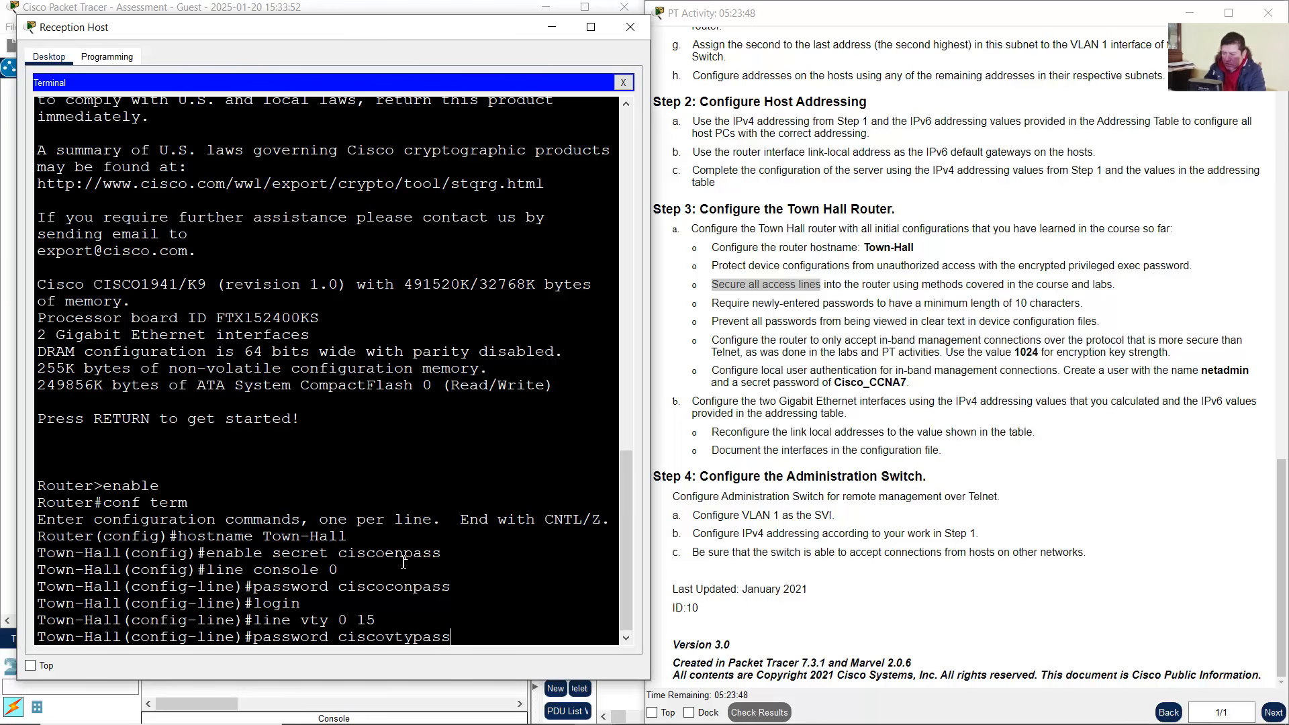
text(s)
key(Return)
text(login)
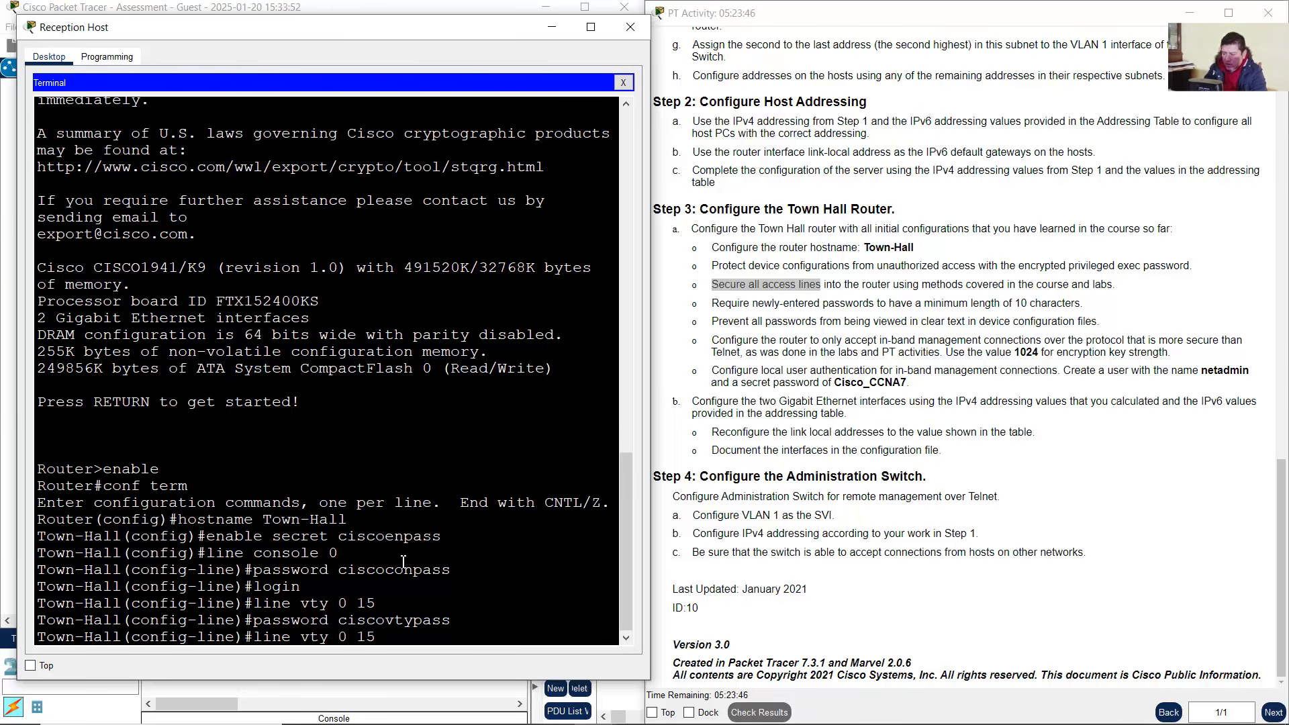
key(Return)
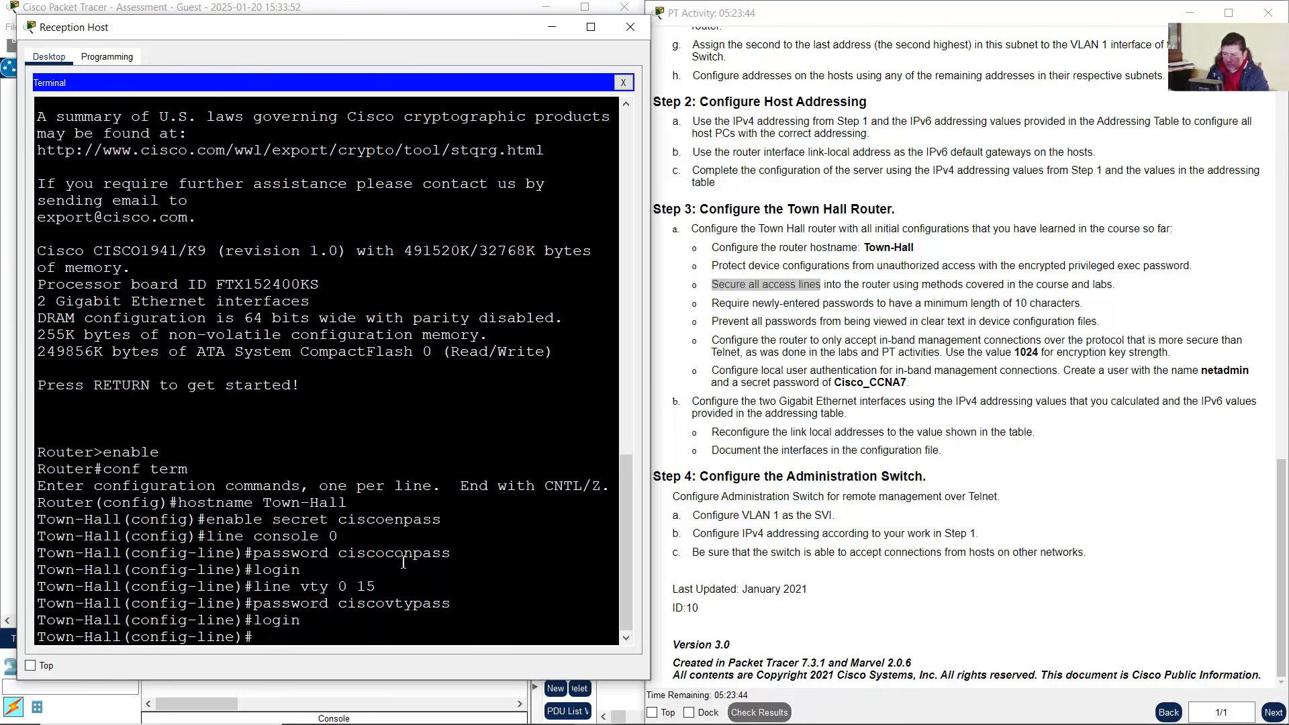
text(exit)
key(Return)
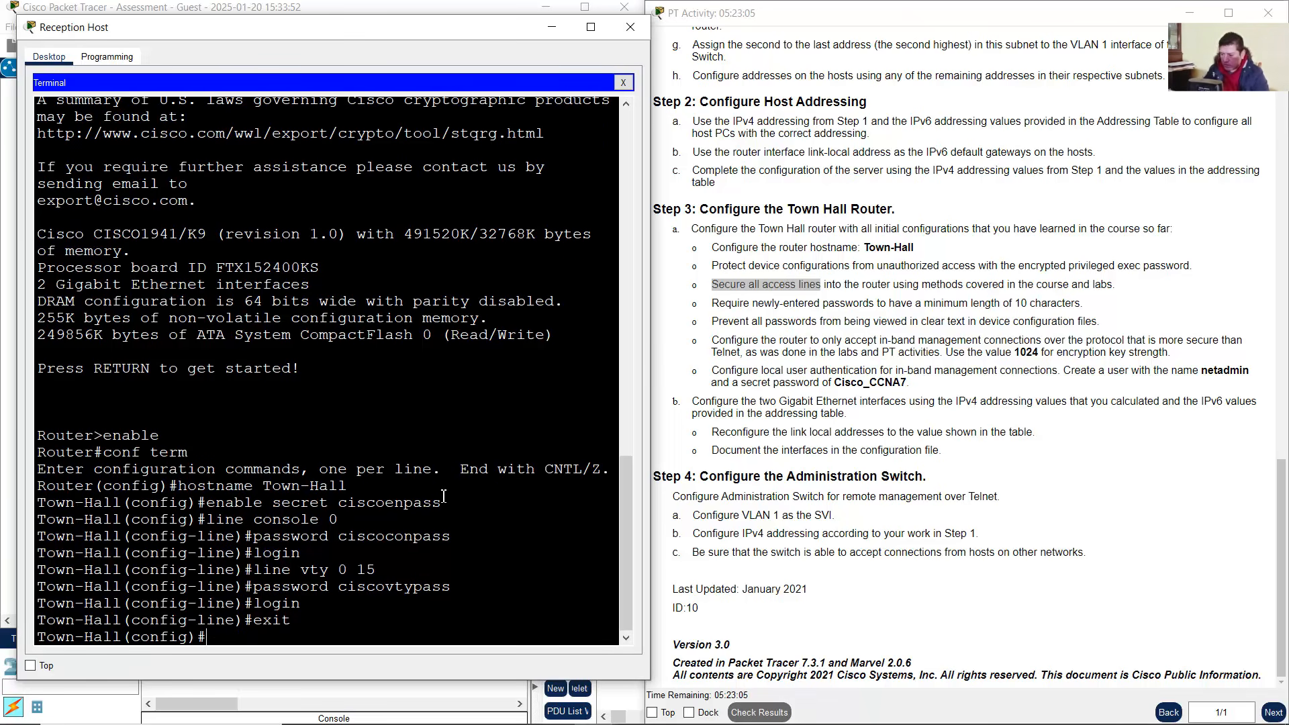
drag(206, 638, 45, 641)
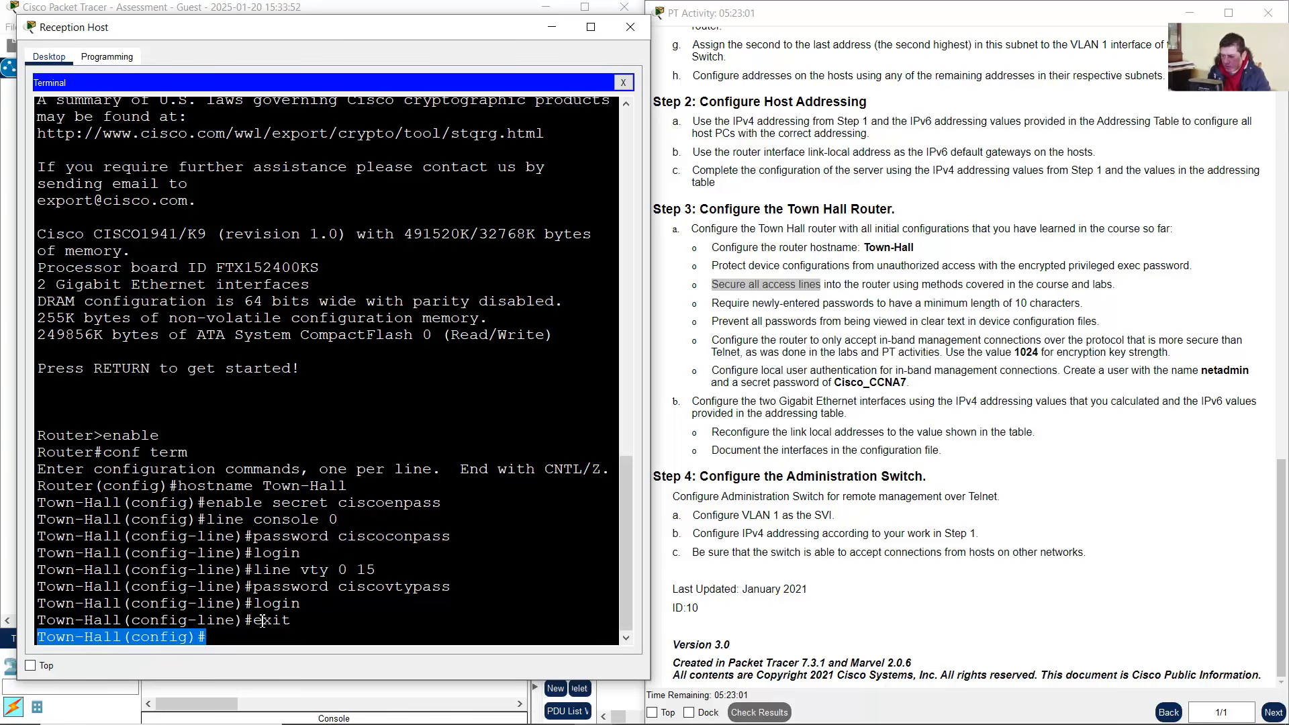
drag(246, 622, 125, 627)
Enter the minimum password length command, which fails on the misspelled 'securrity'
click(222, 643)
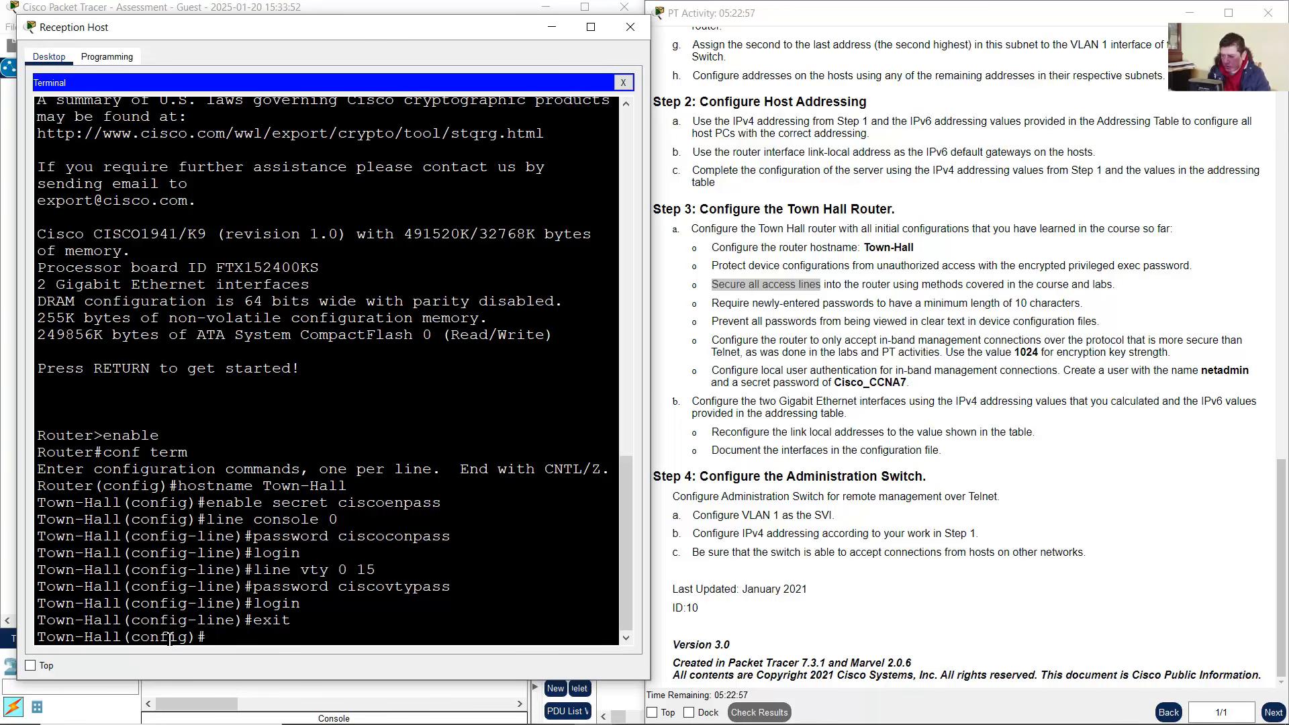
drag(206, 638, 38, 640)
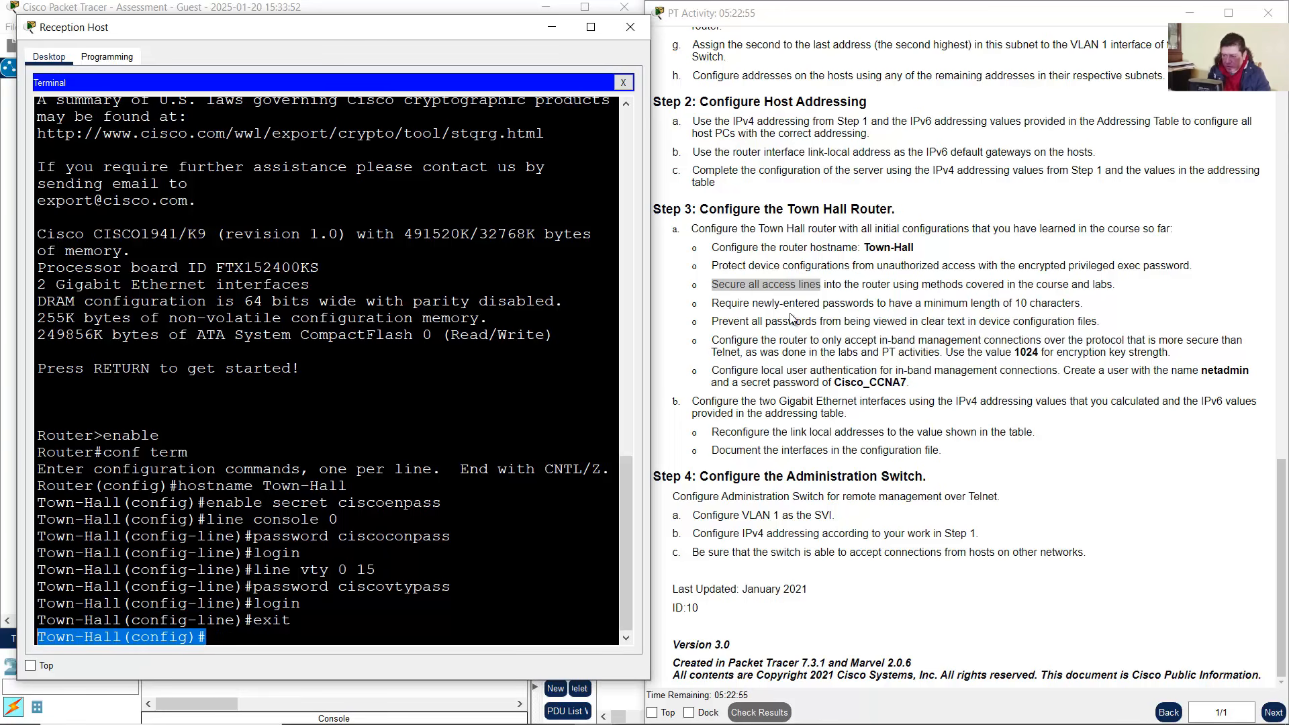
drag(726, 306, 1080, 305)
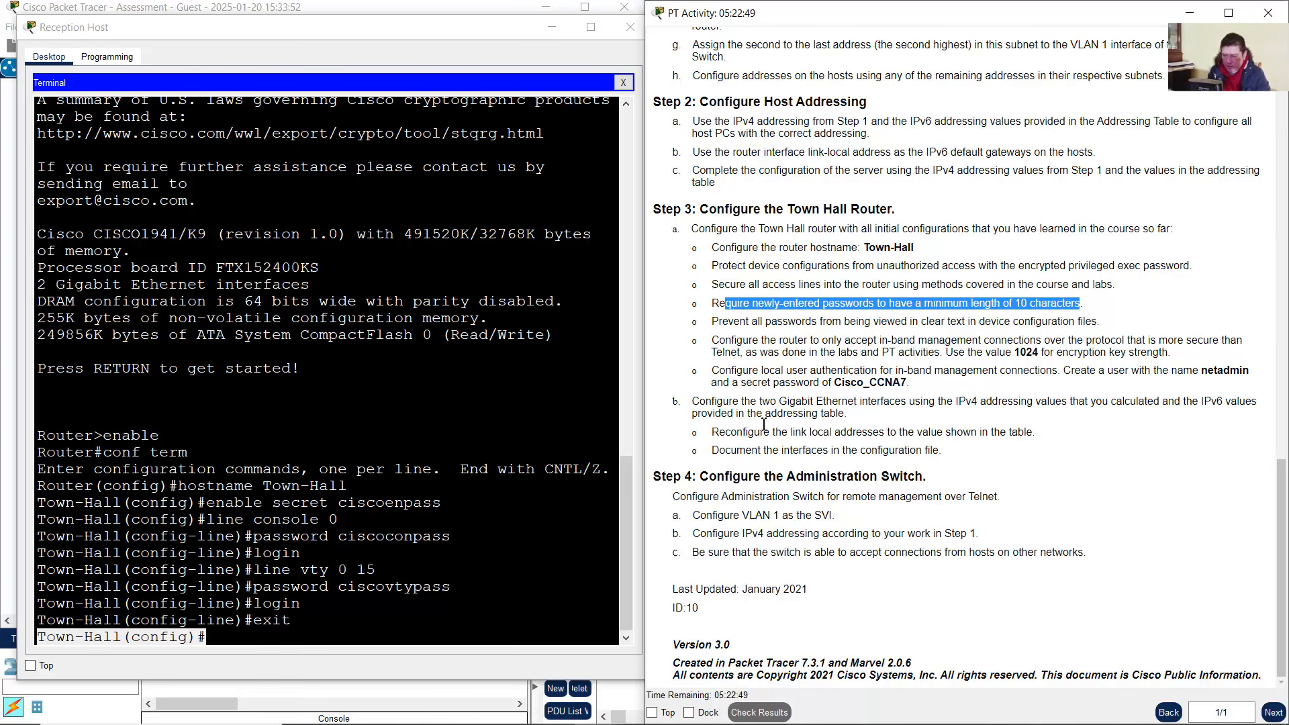
click(463, 553)
text(secur)
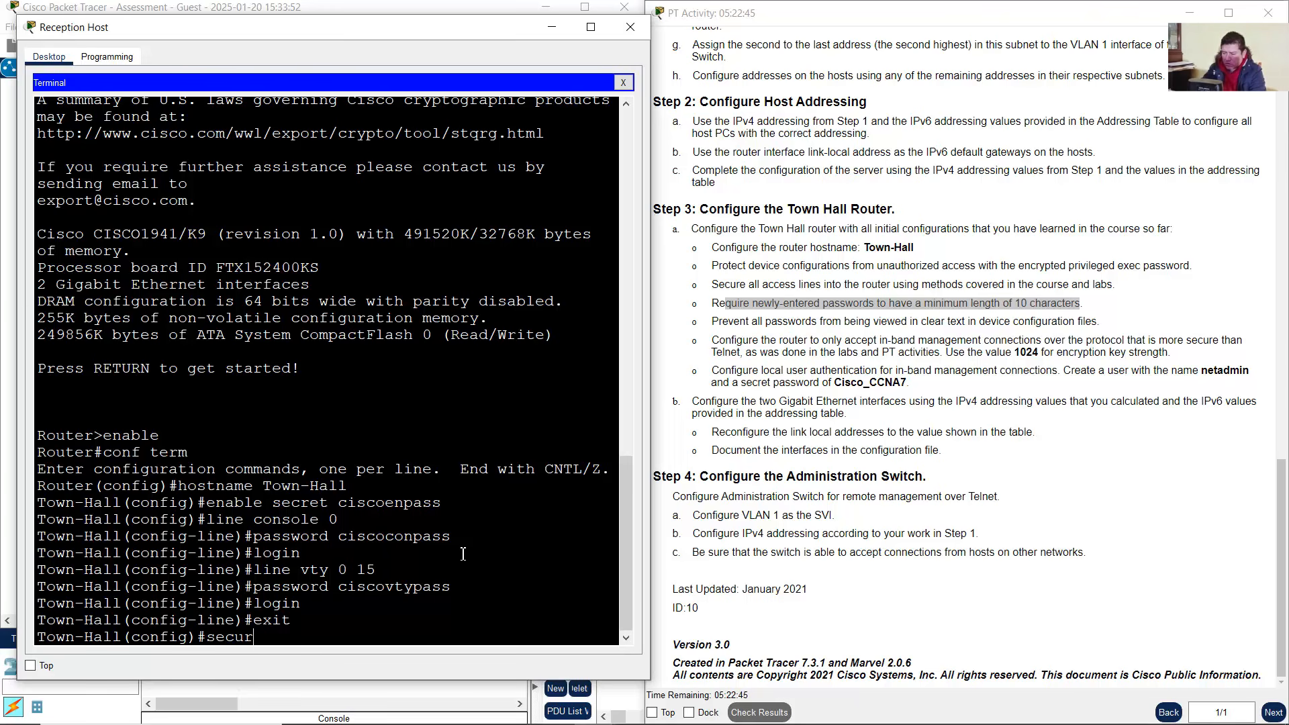
text(rity passwords)
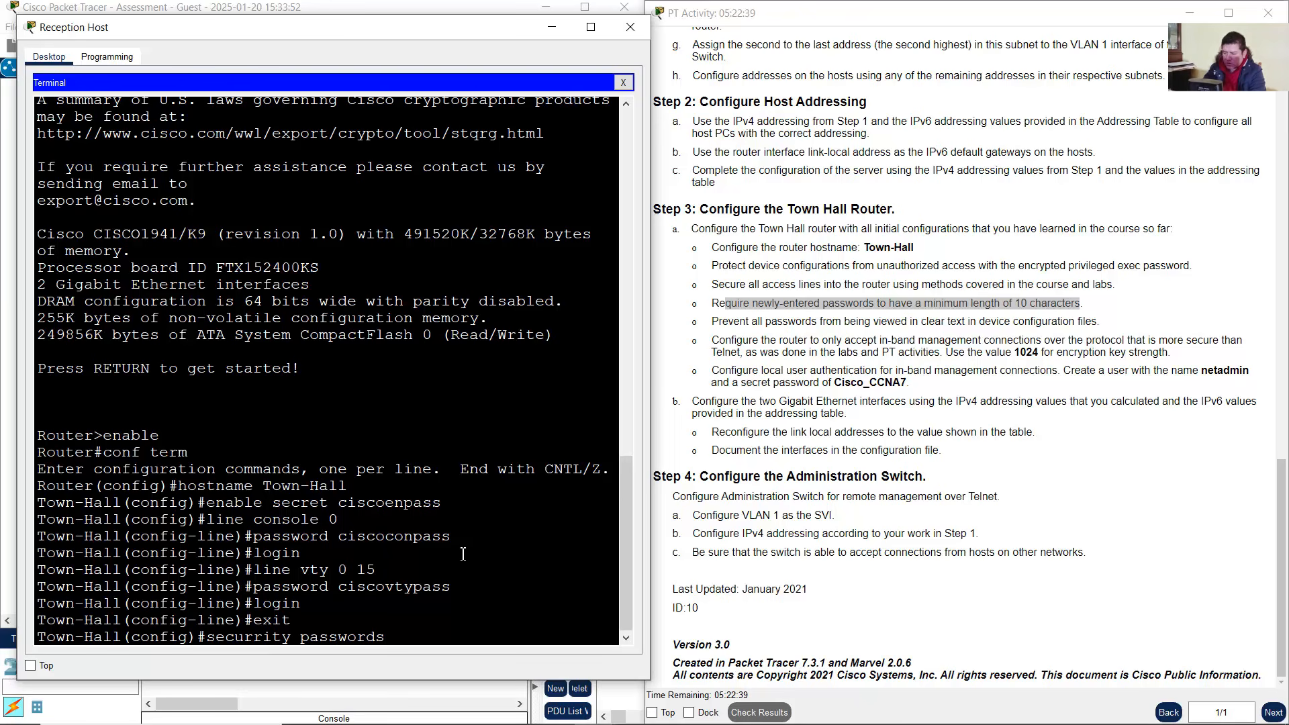
text( min-length 10)
key(Return)
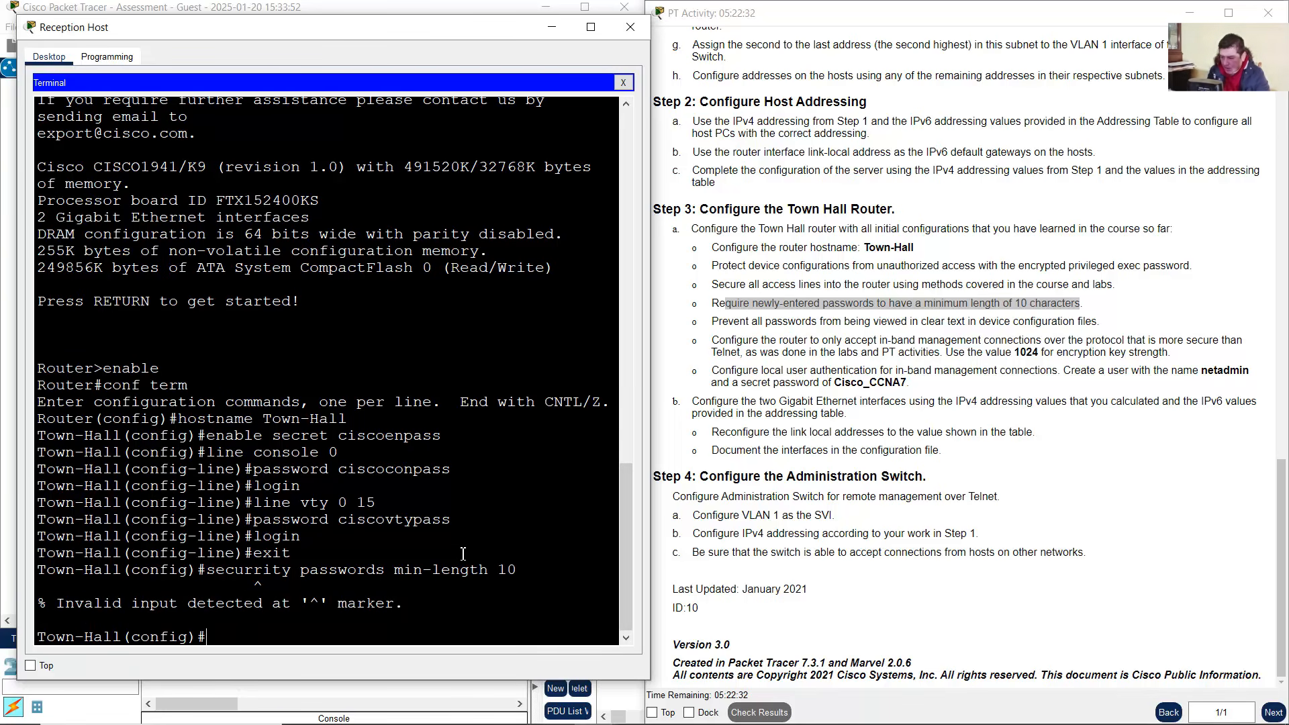
Recall and correct the command so security passwords min-length 10 is accepted
key(Up)
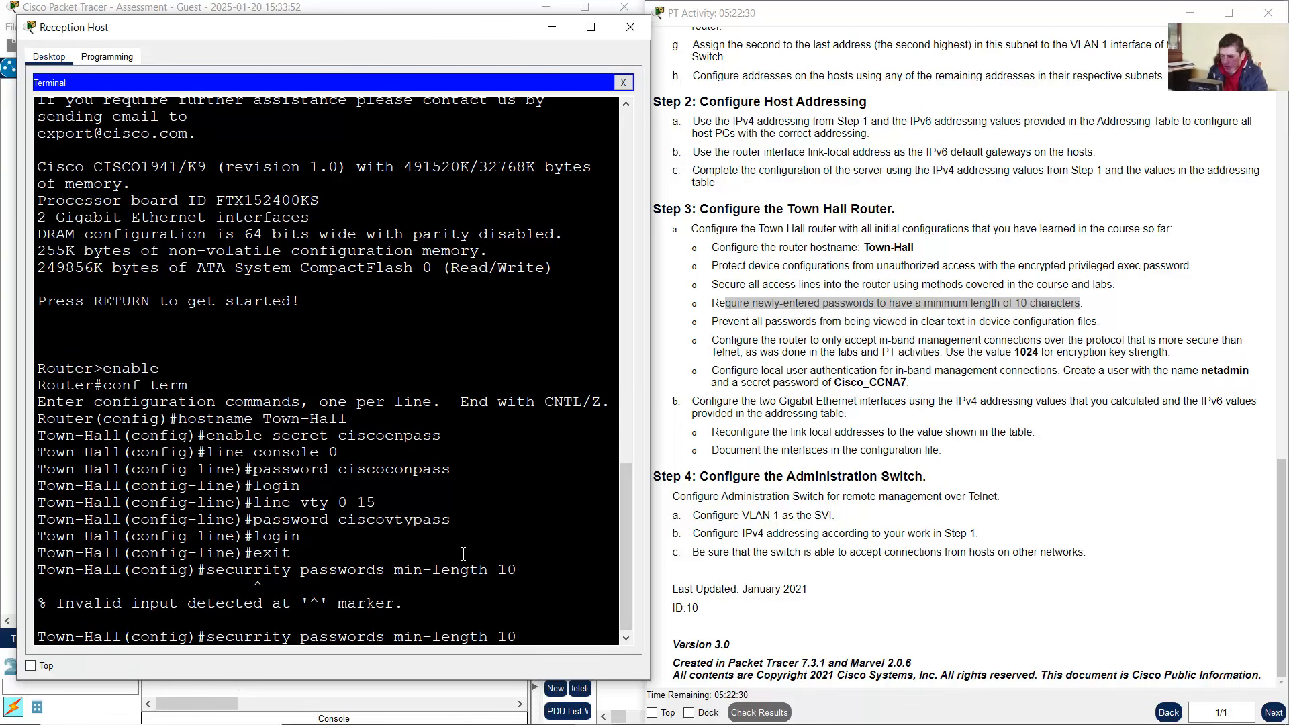
key(BackSpace)
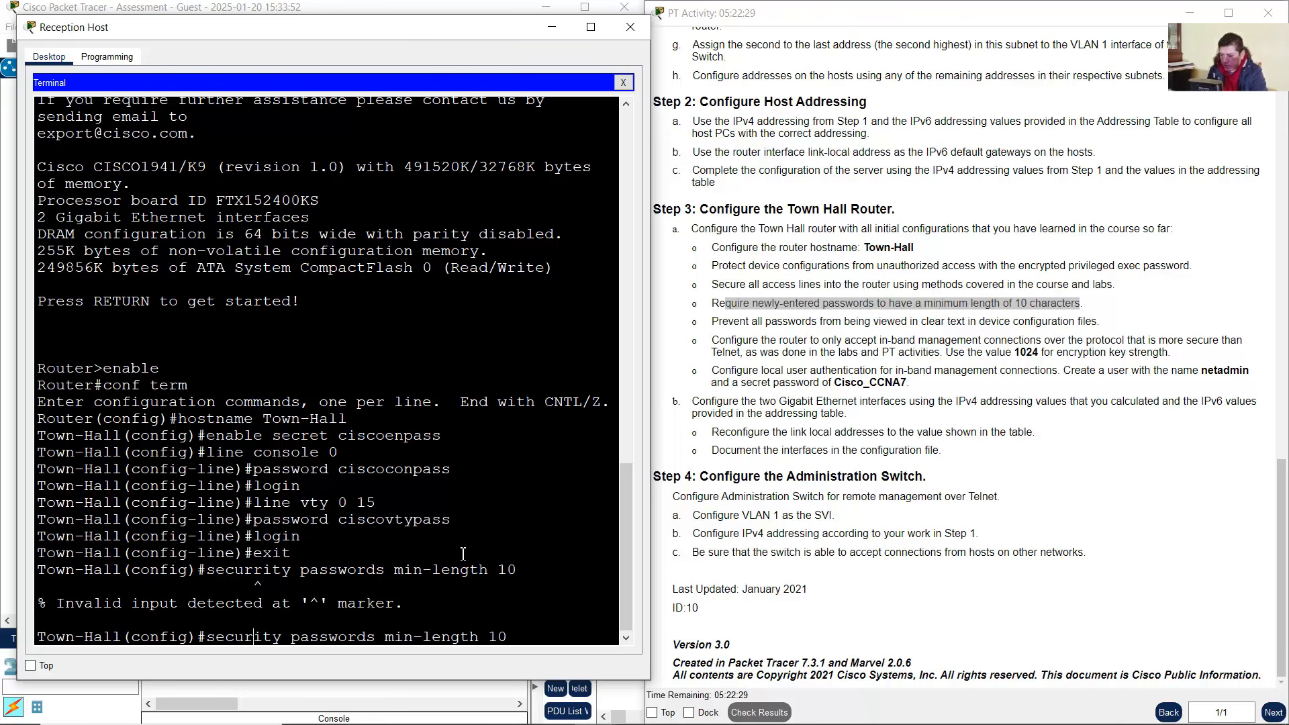
key(Return)
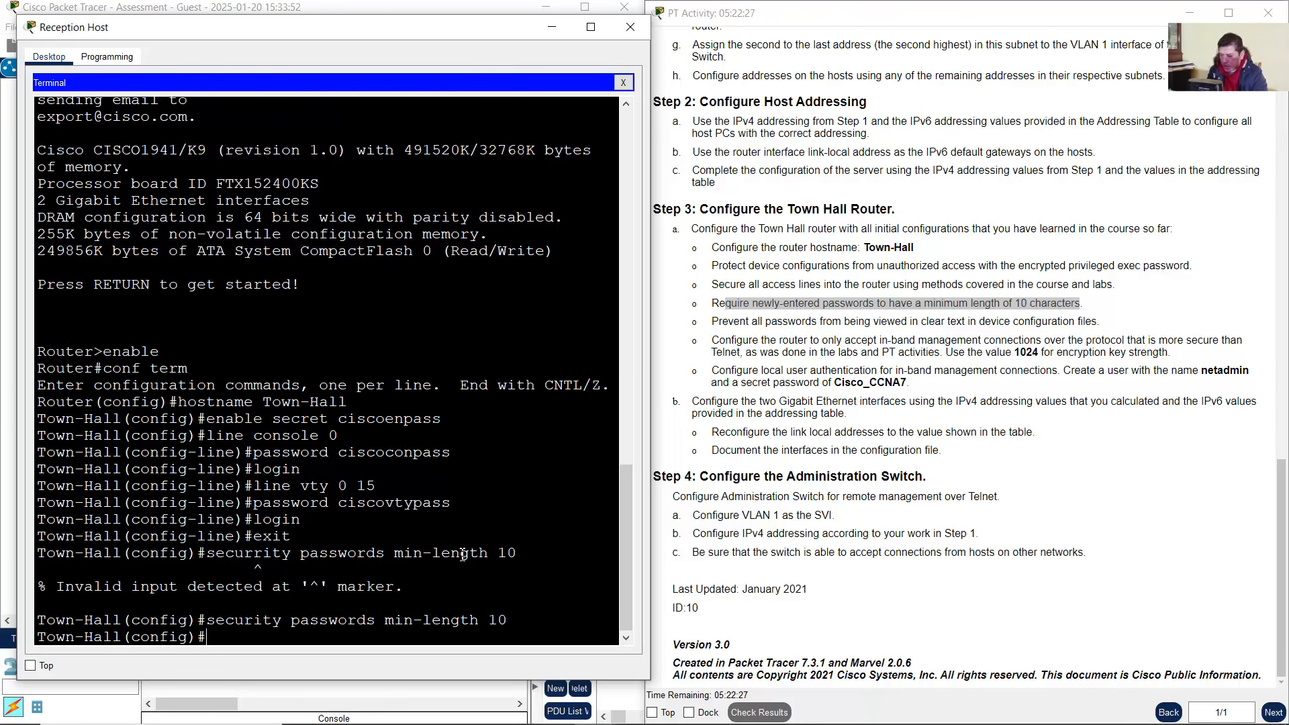
drag(92, 604, 263, 621)
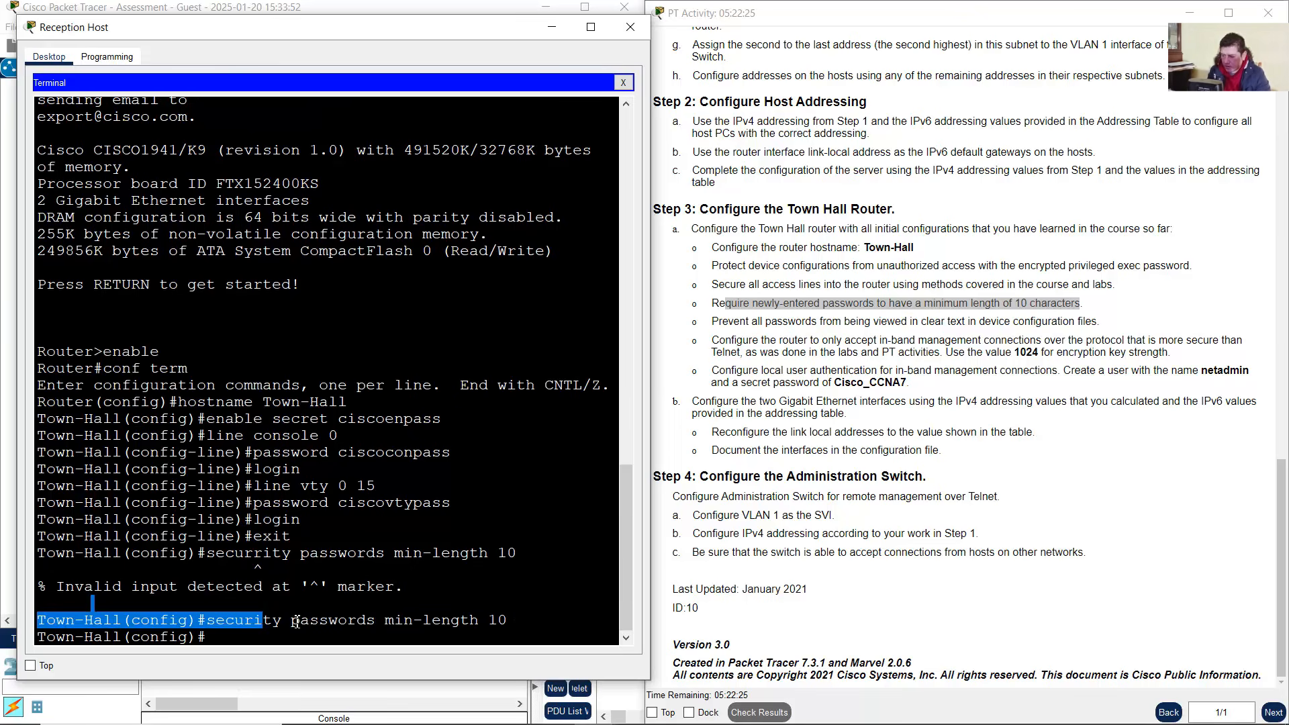
click(321, 619)
drag(1012, 304, 1086, 306)
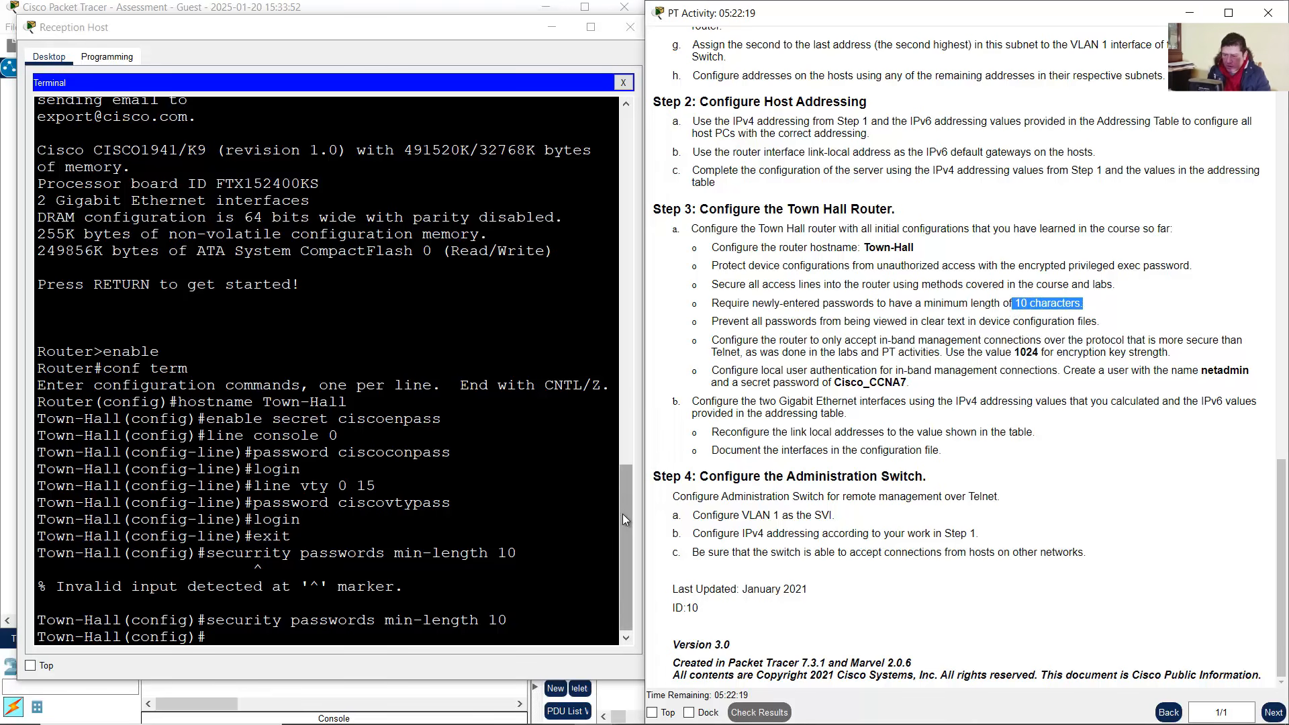
drag(515, 621, 201, 619)
click(882, 334)
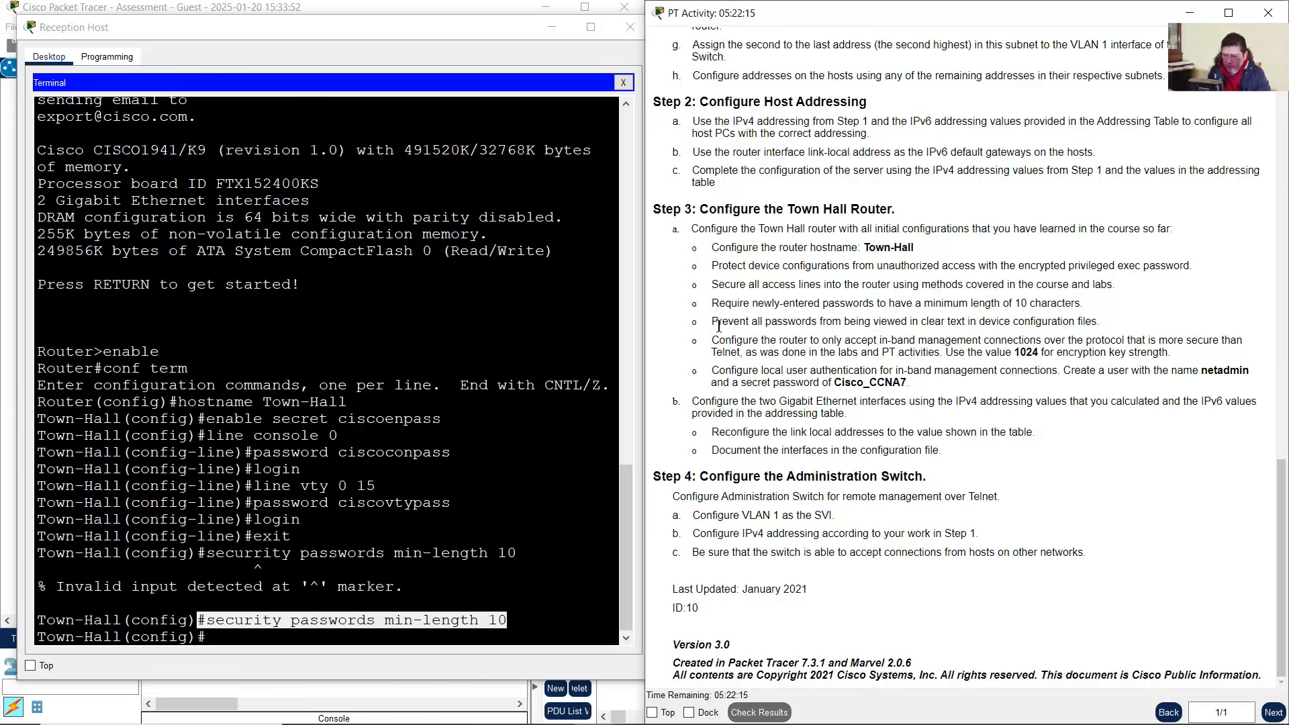
drag(722, 325, 1105, 324)
Encrypt all plain-text passwords with service password-encryption
click(517, 486)
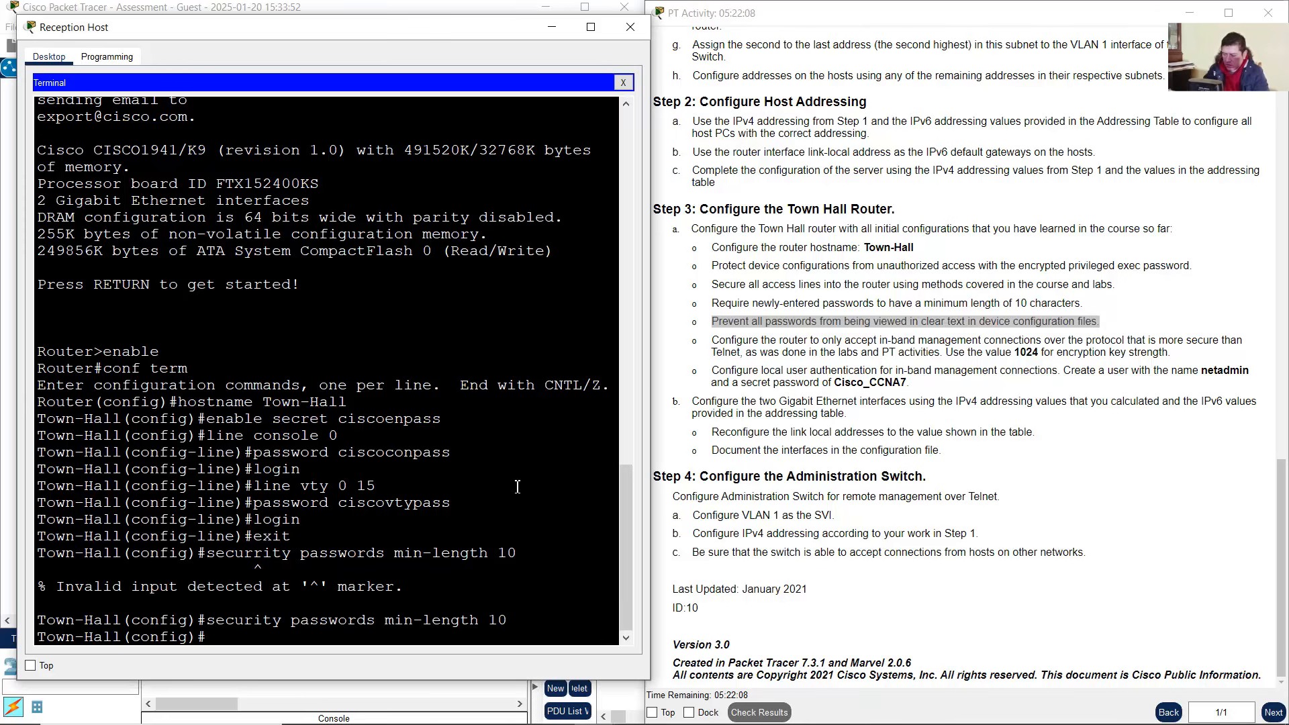
text(service passwo)
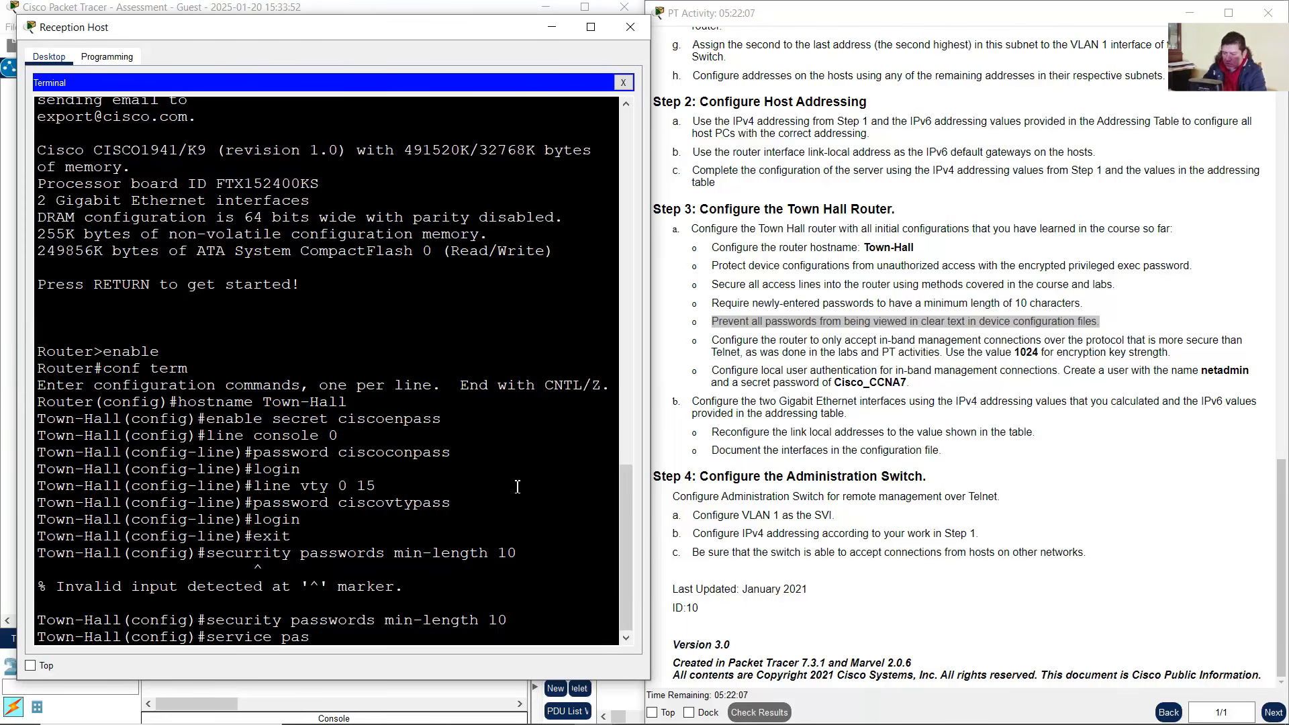
text(rd-encryption)
key(Return)
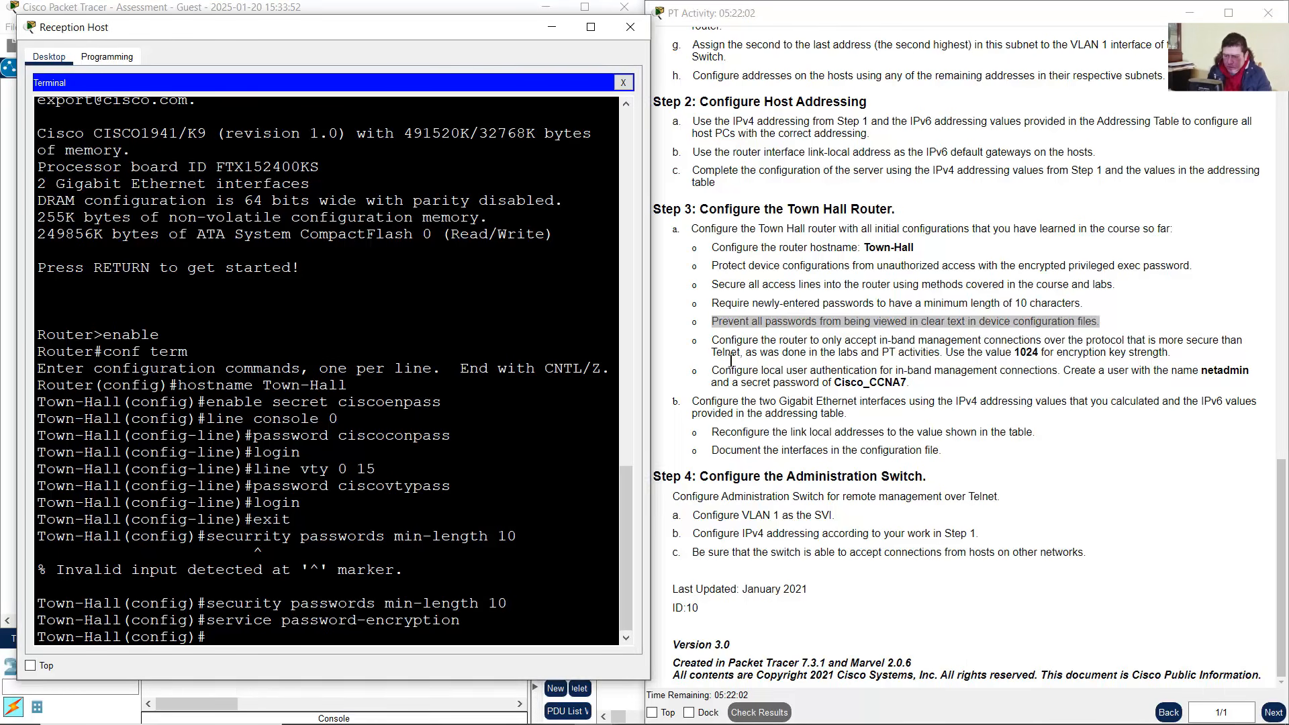
Check the remote management and 1024-bit key requirements, then type ip domain-name cisco.com
click(727, 344)
mouse_move(755, 343)
mouse_down()
mouse_move(1230, 340)
mouse_move(746, 362)
mouse_up()
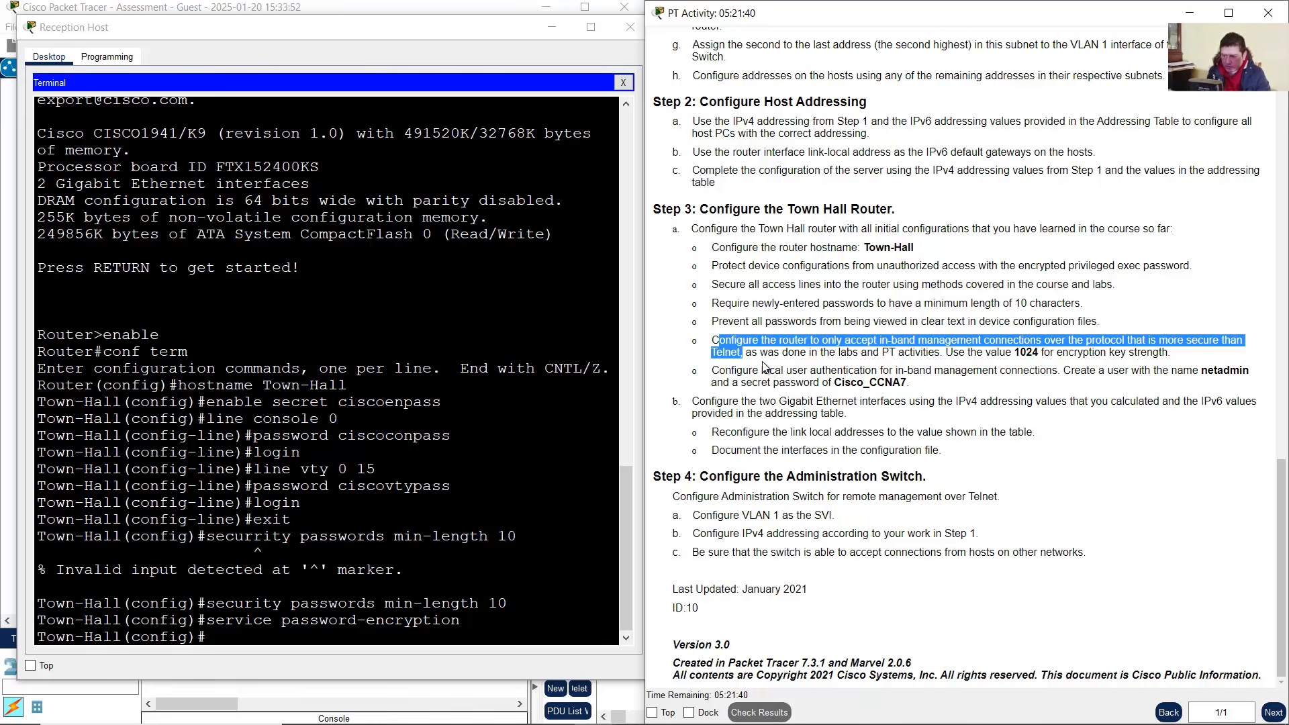
click(883, 352)
drag(946, 351, 1182, 356)
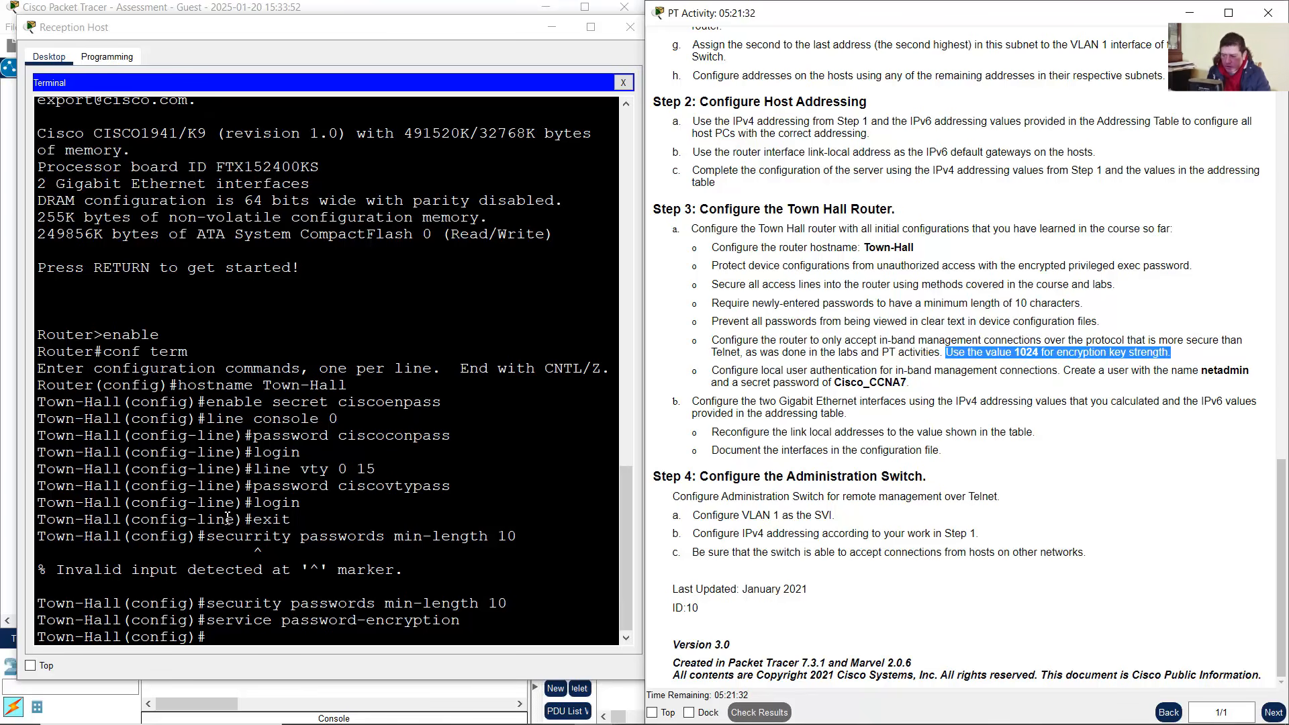
click(273, 577)
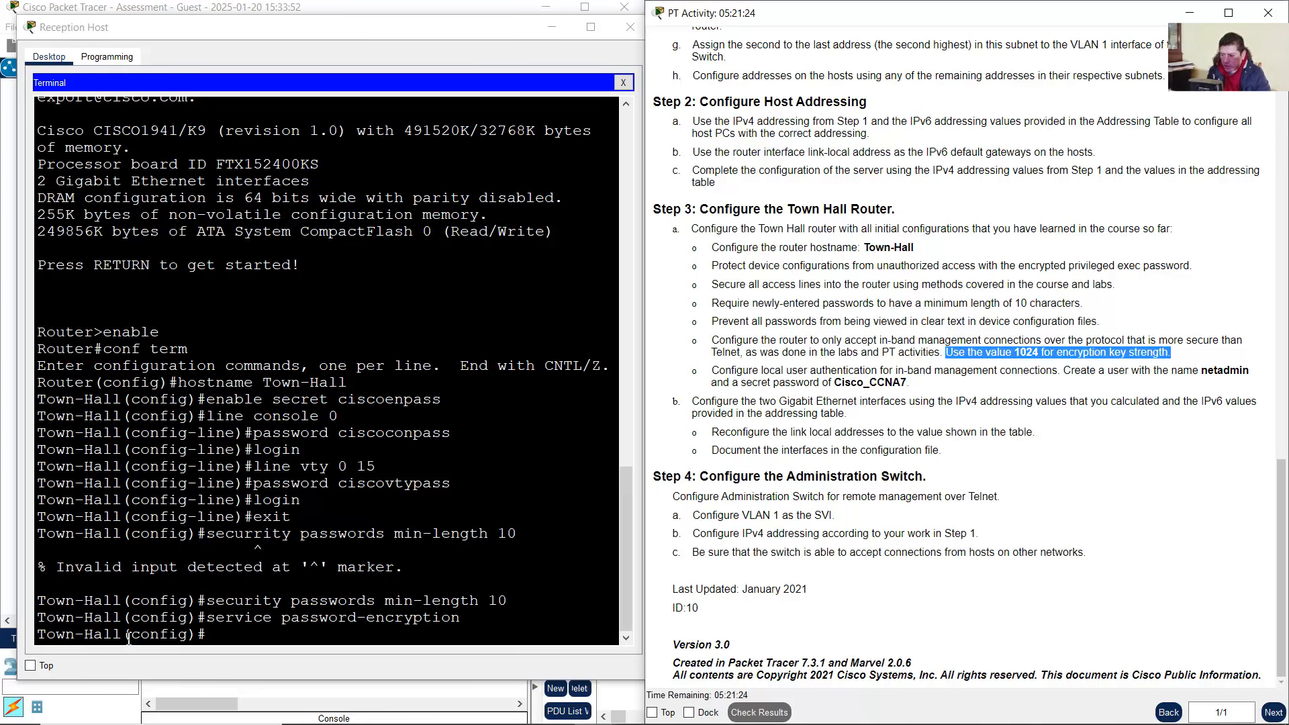
drag(123, 634, 37, 634)
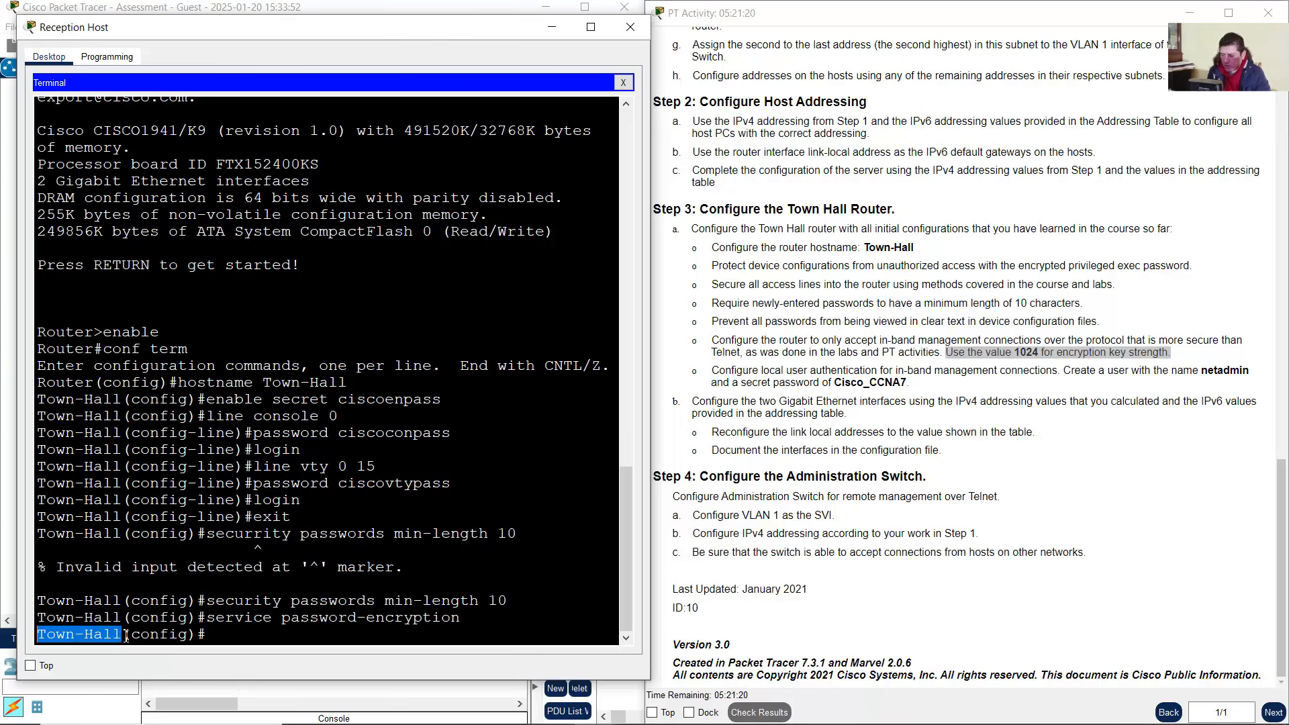
drag(125, 635, 37, 638)
click(221, 635)
text(i)
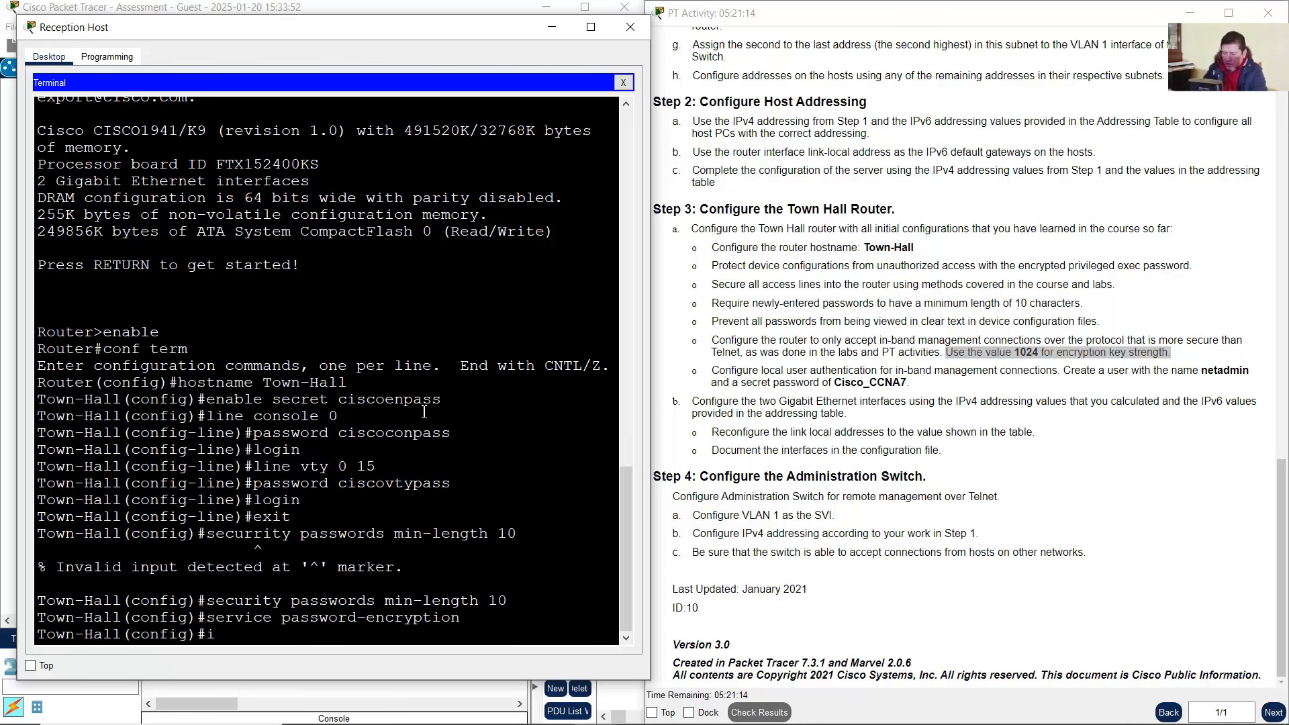
text(p domain-name)
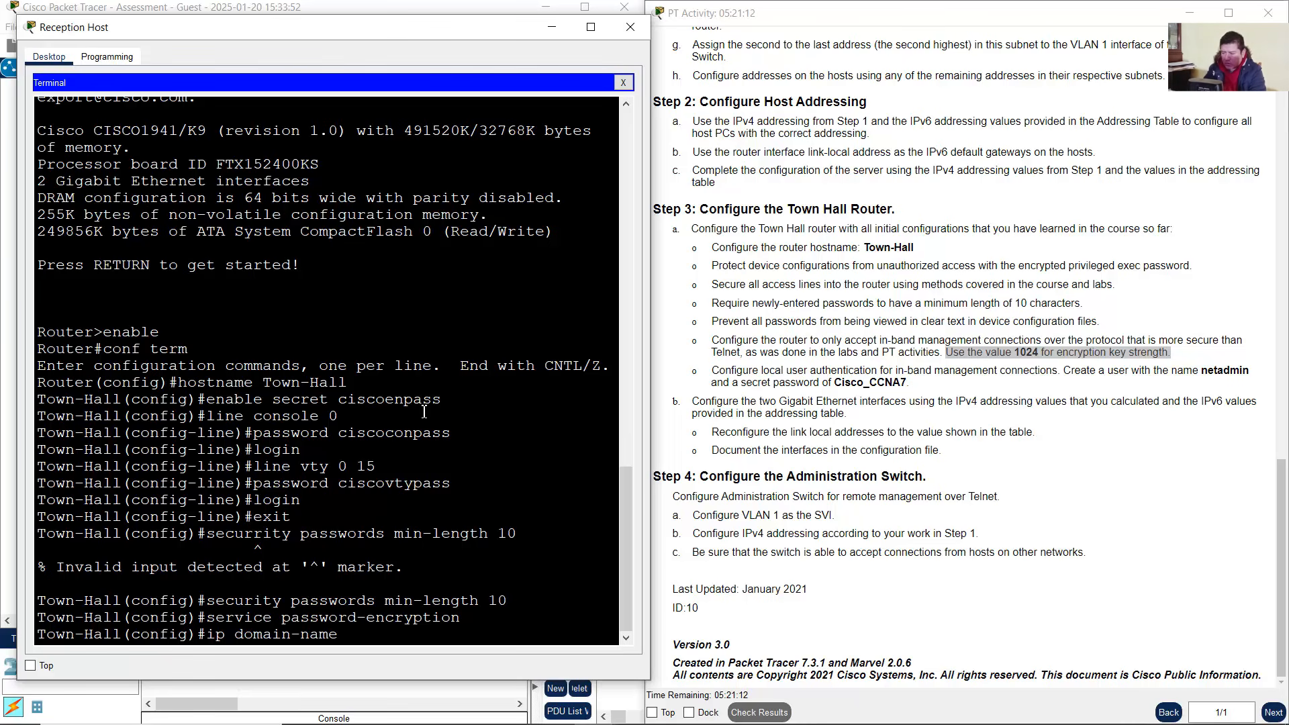
text( cisco.com)
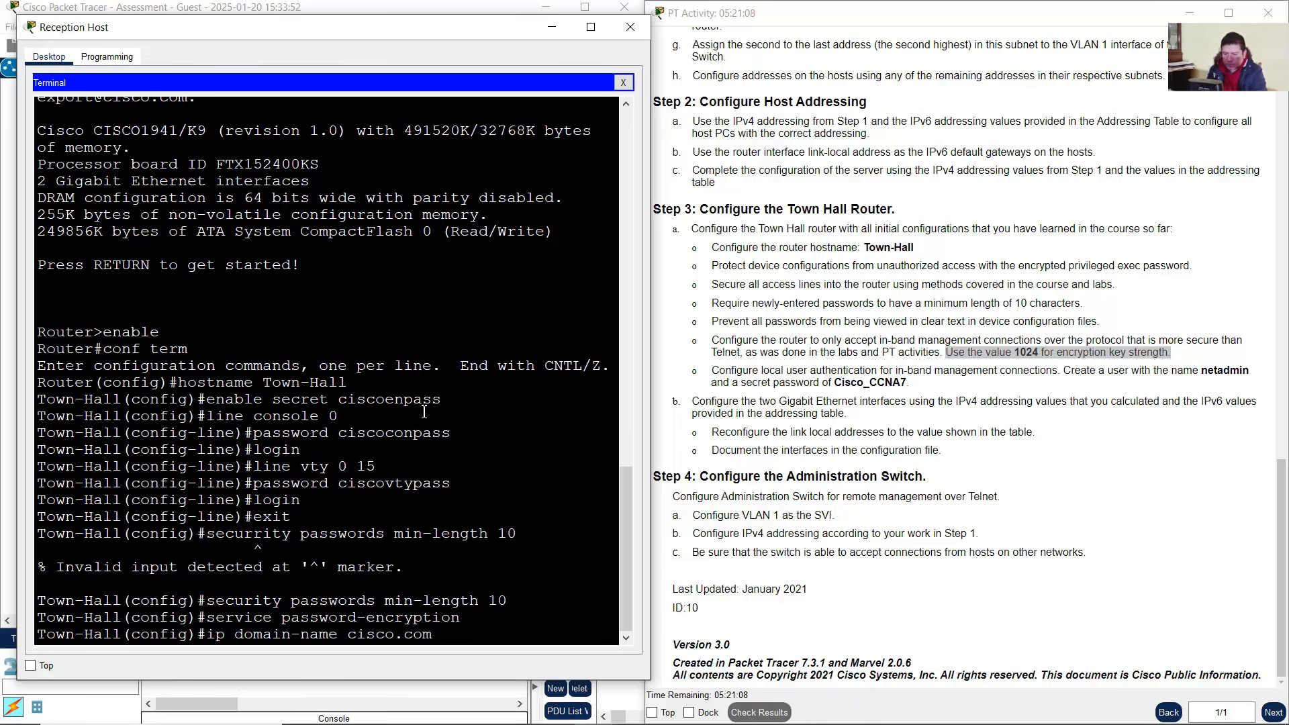
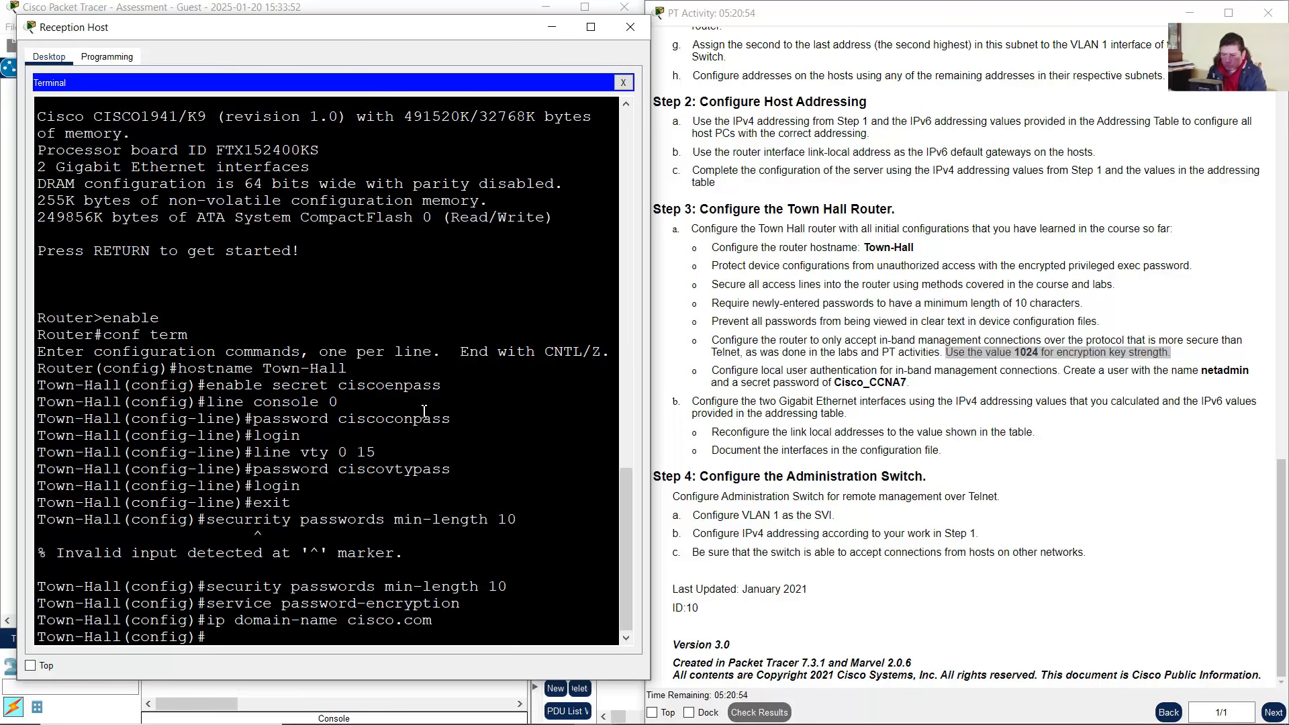
Review the local user authentication task and its required secret password in the instructions
drag(713, 371, 1250, 373)
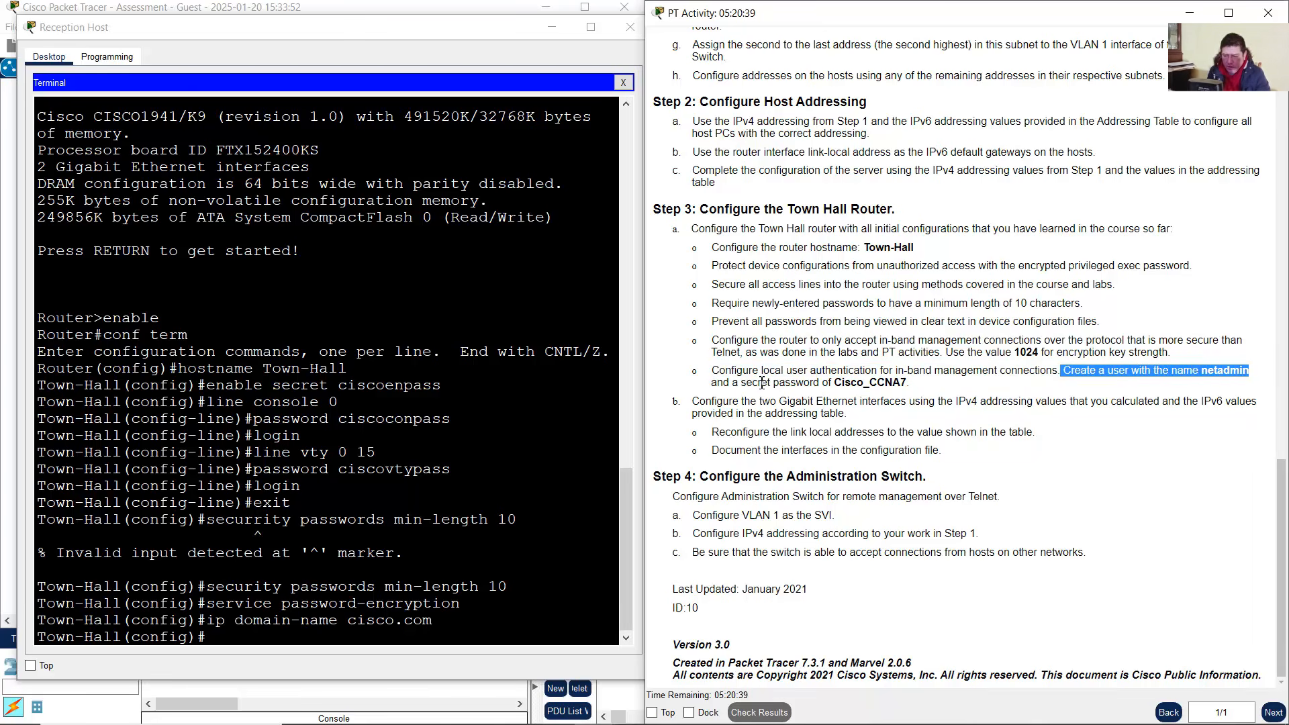
drag(759, 382, 910, 384)
click(838, 383)
click(857, 388)
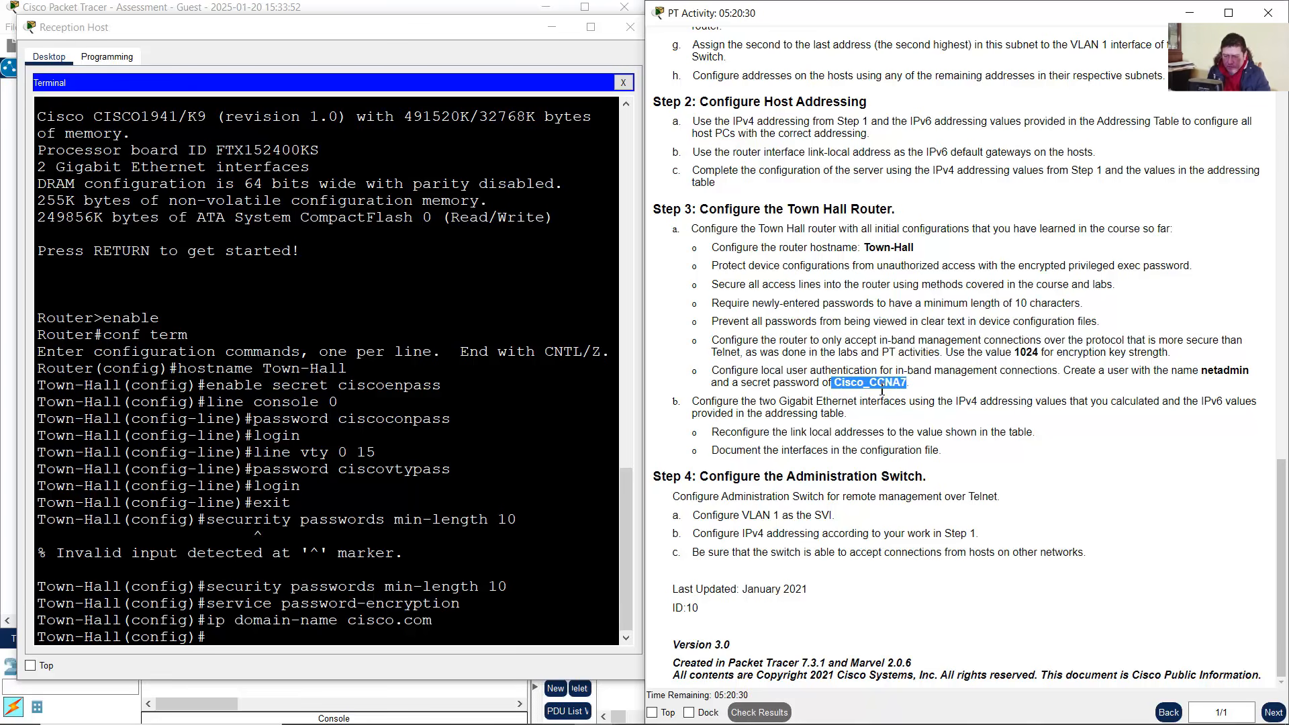
Create local user netadmin with the required secret password, checking the typed password before submitting
click(336, 571)
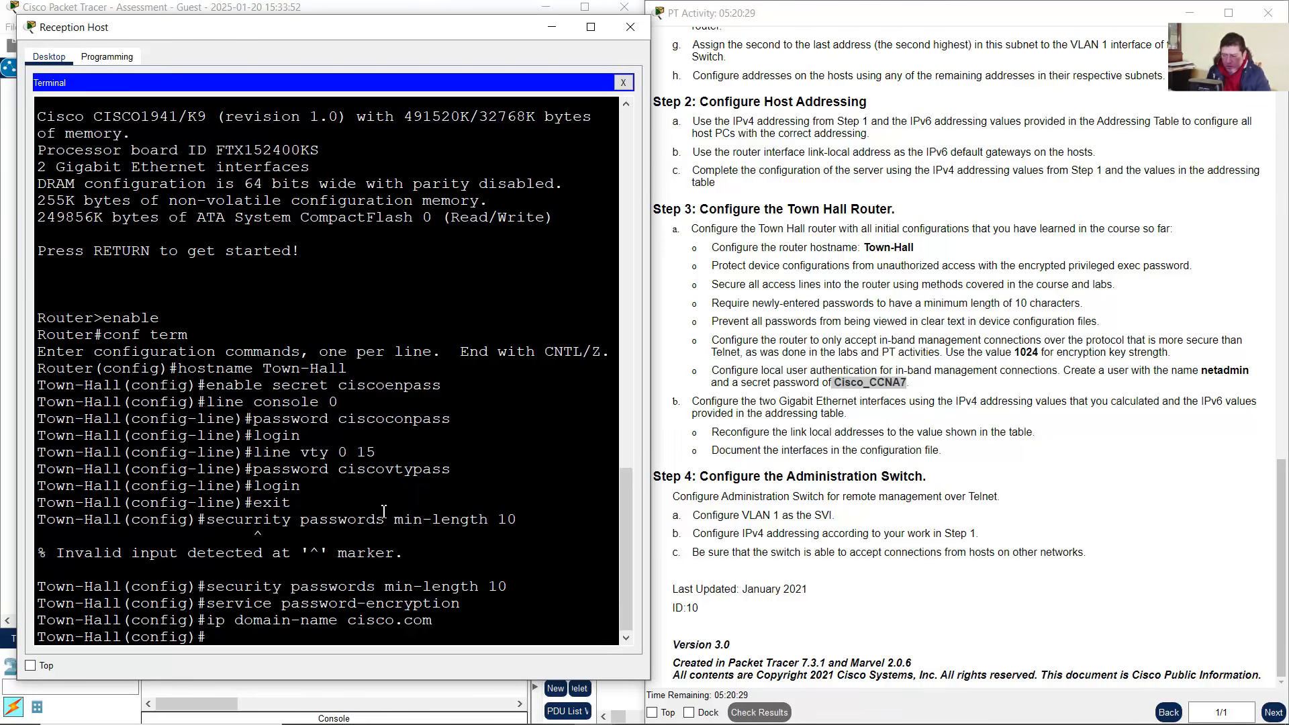
text(username)
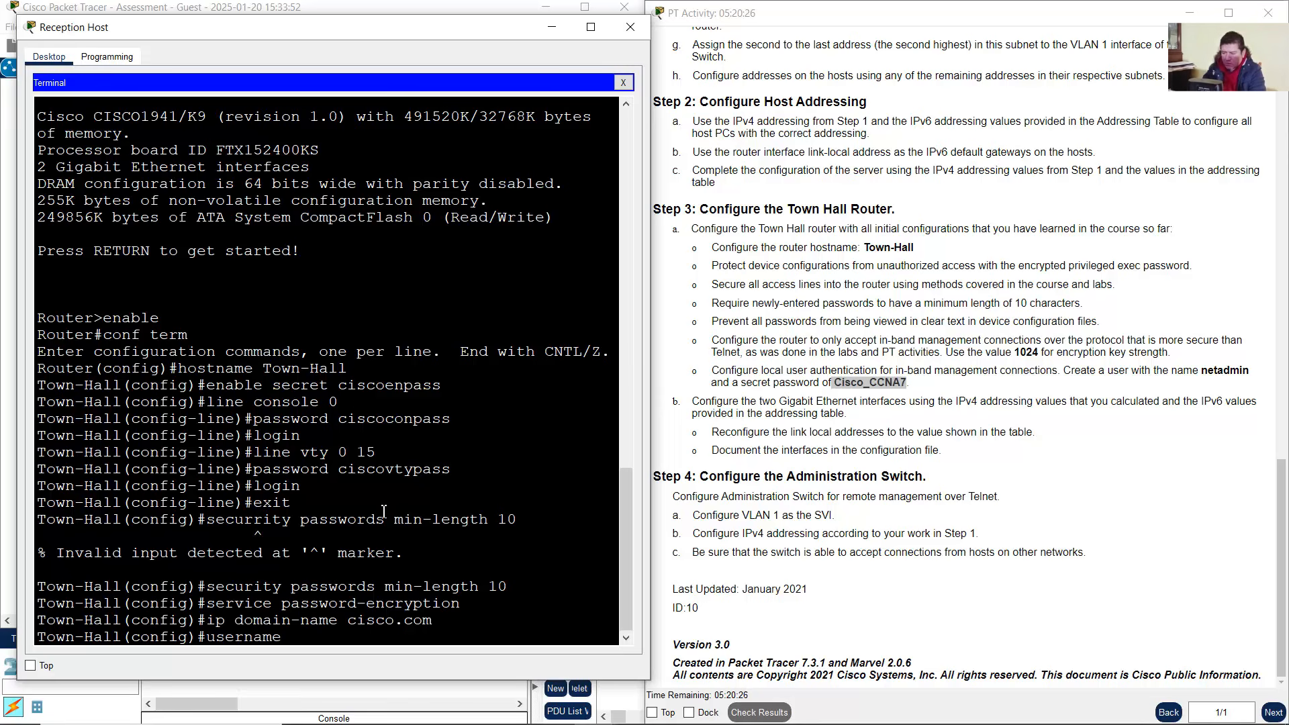
text( netadmin)
click(841, 402)
text(n)
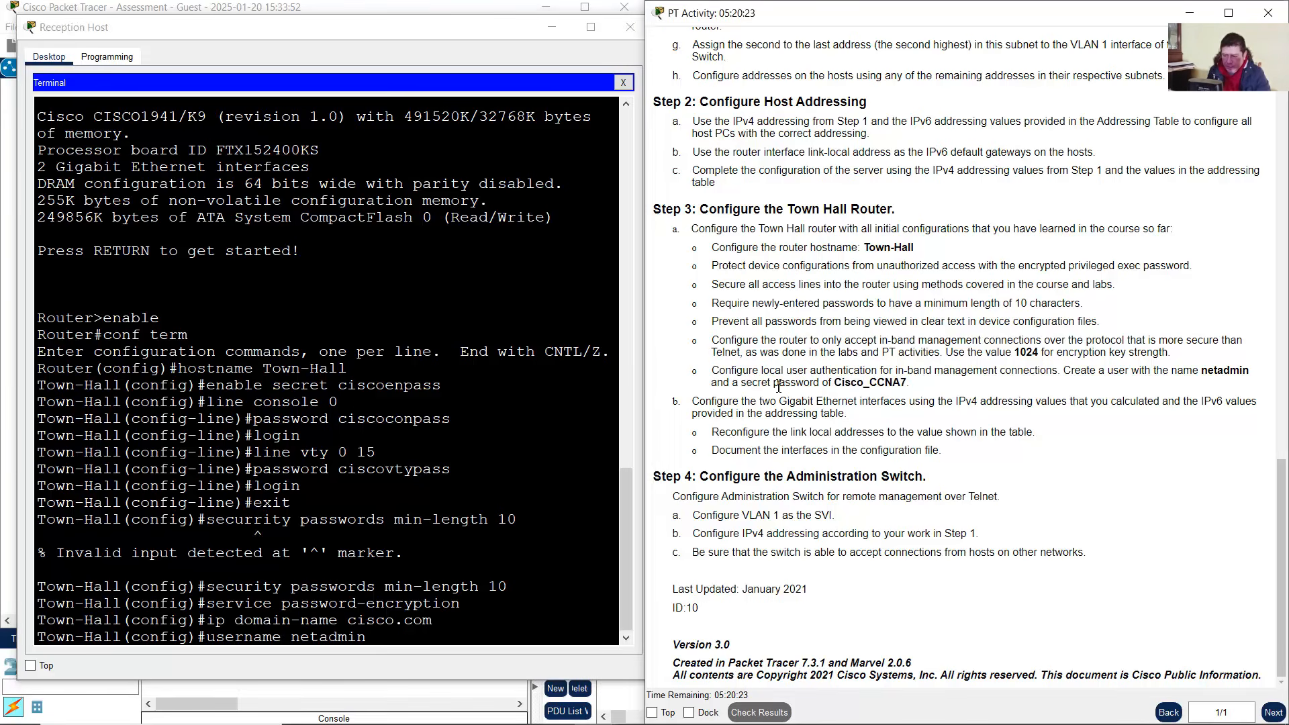
drag(779, 387, 742, 384)
click(500, 537)
text(secret)
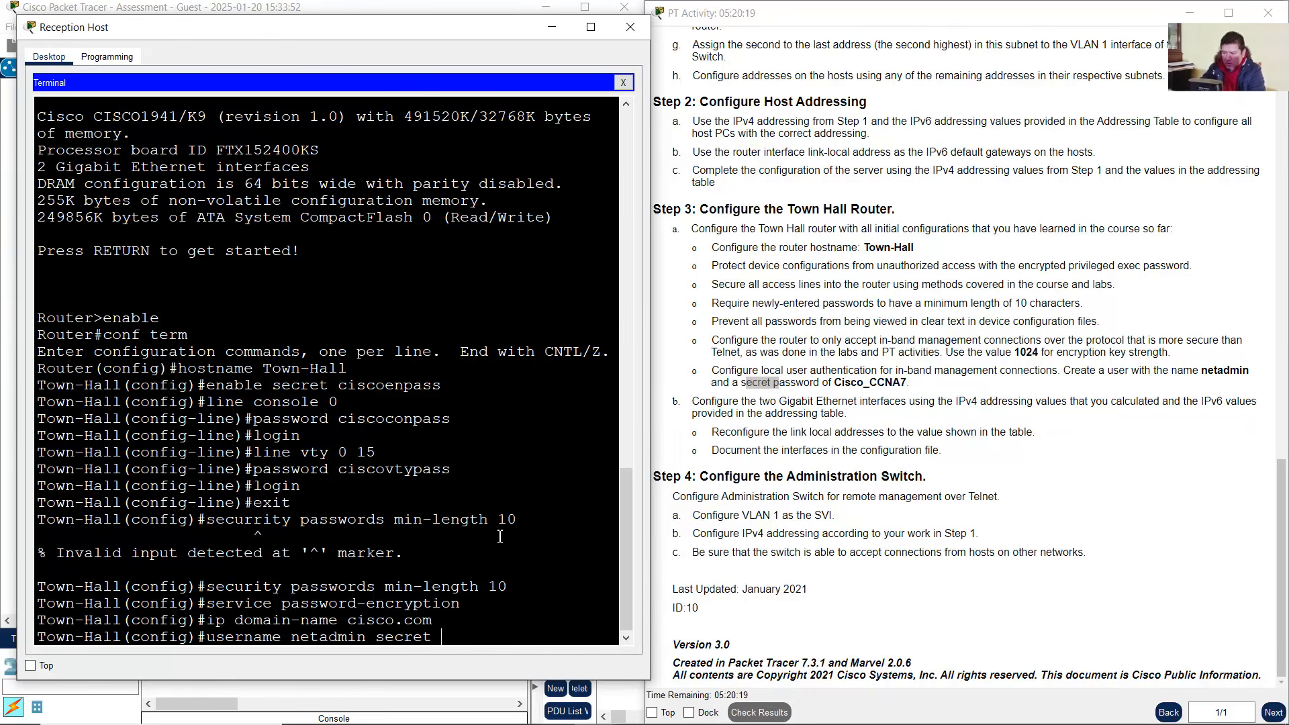
text( Cisco_CCNA7)
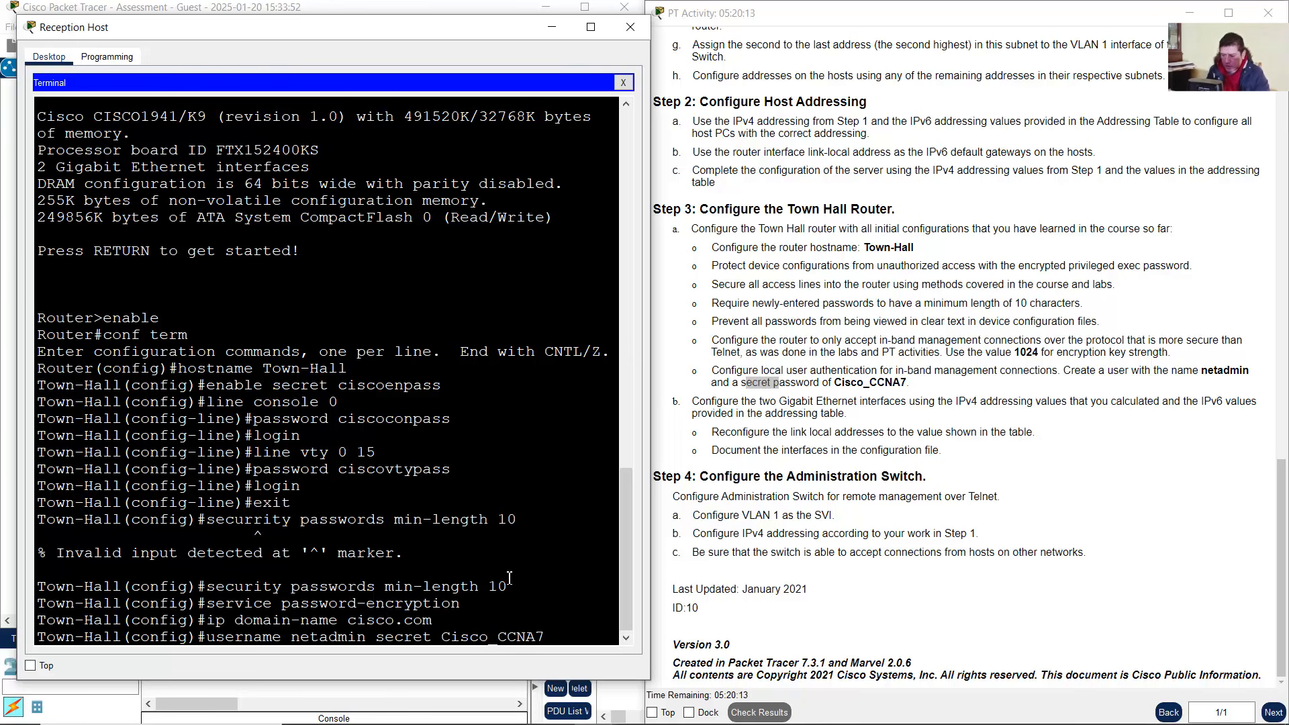
key(Return)
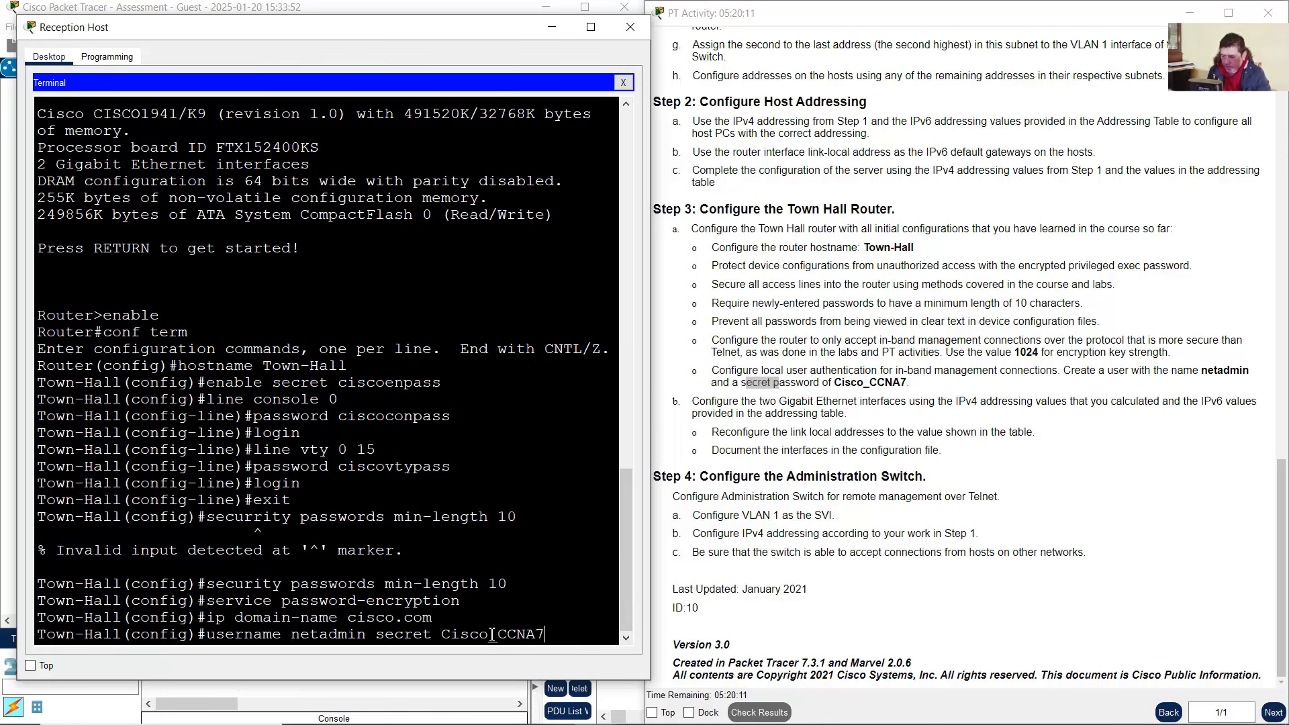
drag(489, 635, 547, 635)
click(547, 635)
drag(445, 634, 559, 635)
click(558, 634)
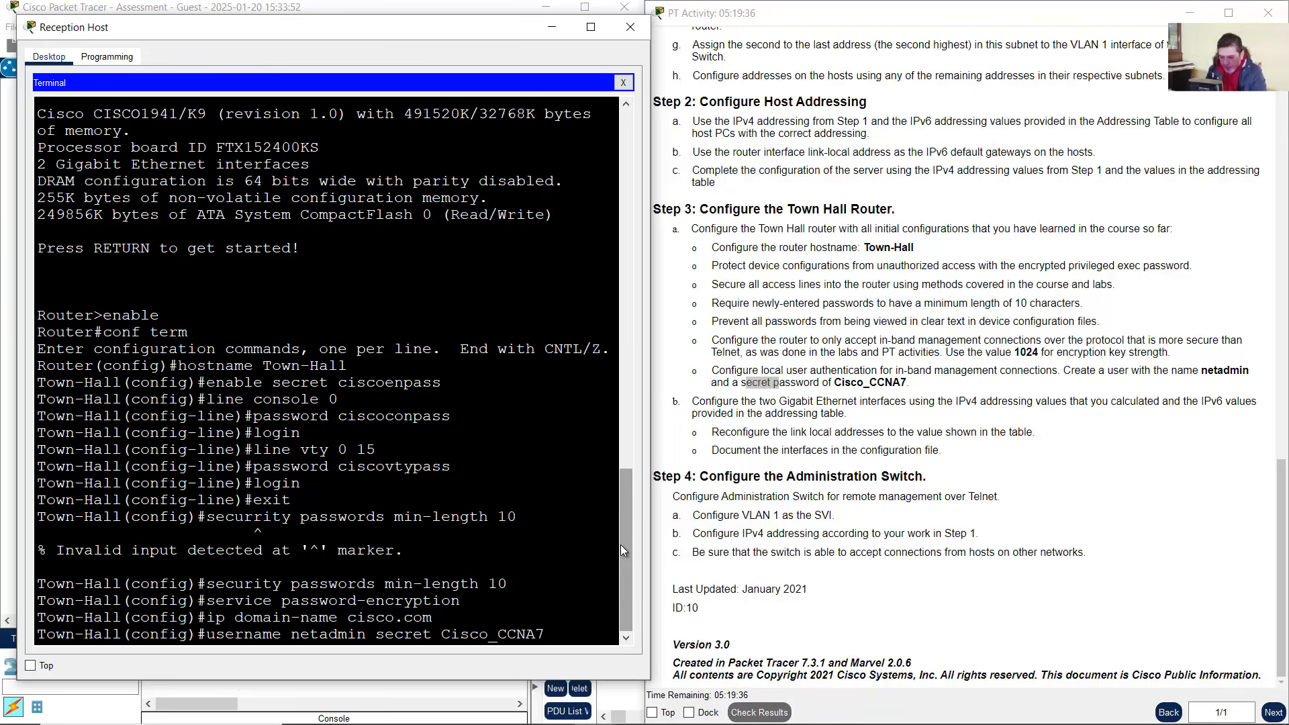
key(Return)
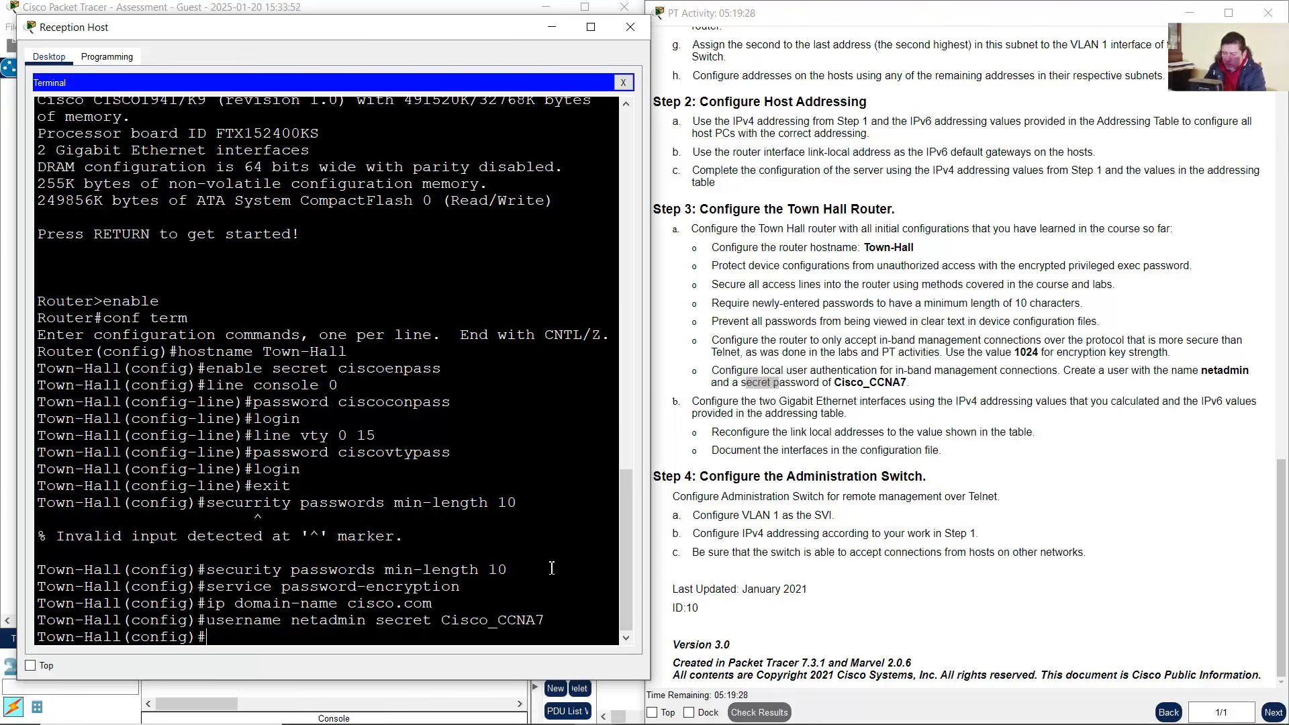
Enter ip ssh version 2, correcting the typo, which warns that RSA keys must be created first
text(ip shh )
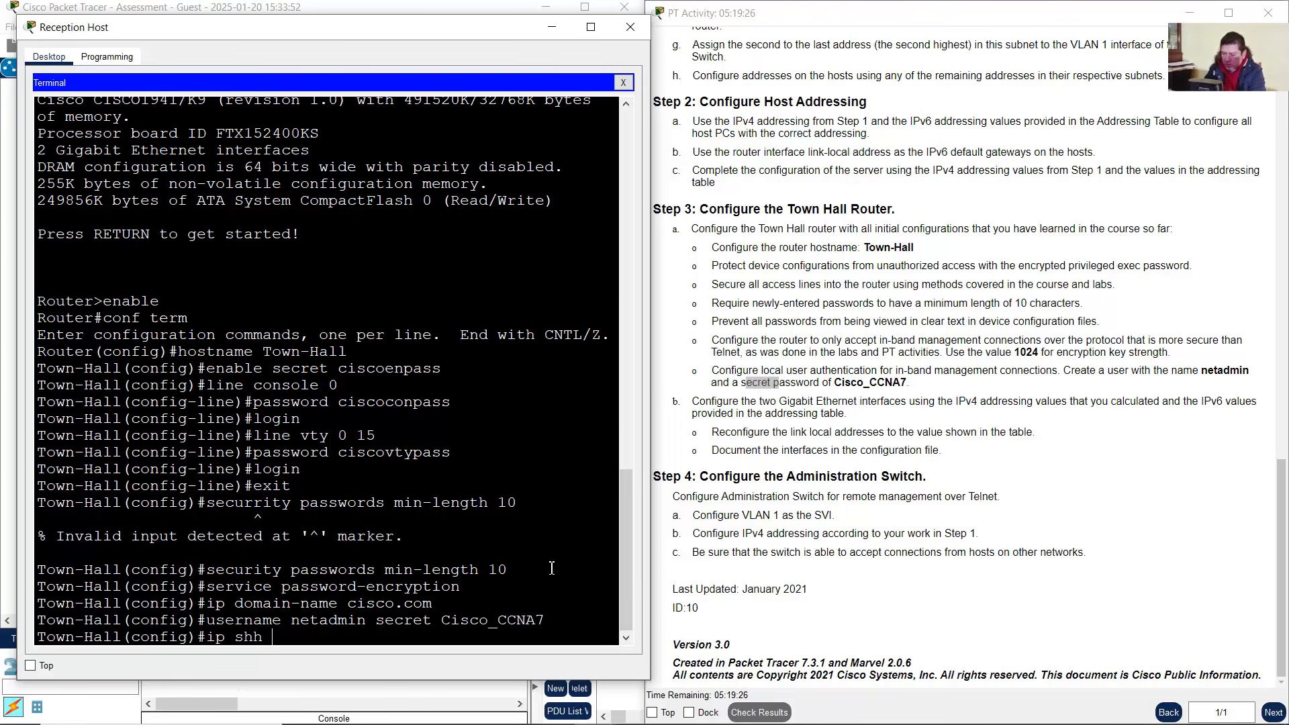
text(version 2)
key(Left)
key(Delete)
text(s)
key(Return)
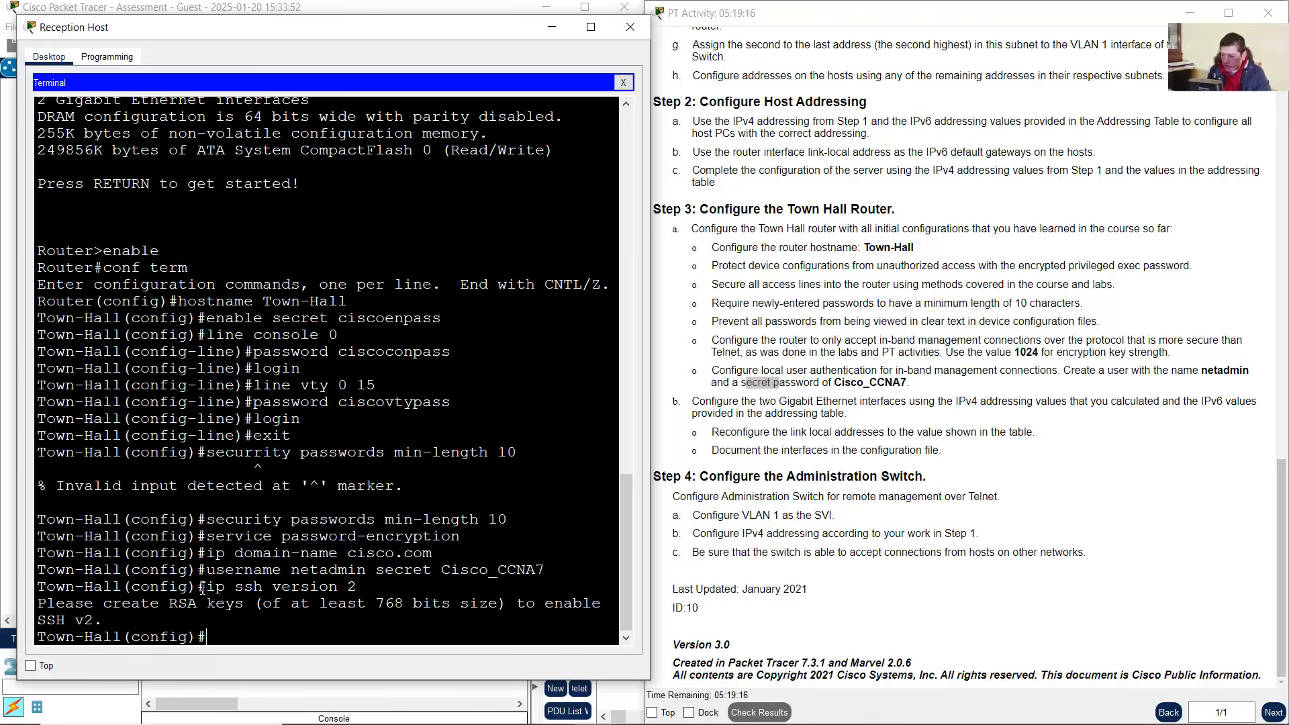
drag(206, 588, 368, 589)
drag(47, 604, 249, 609)
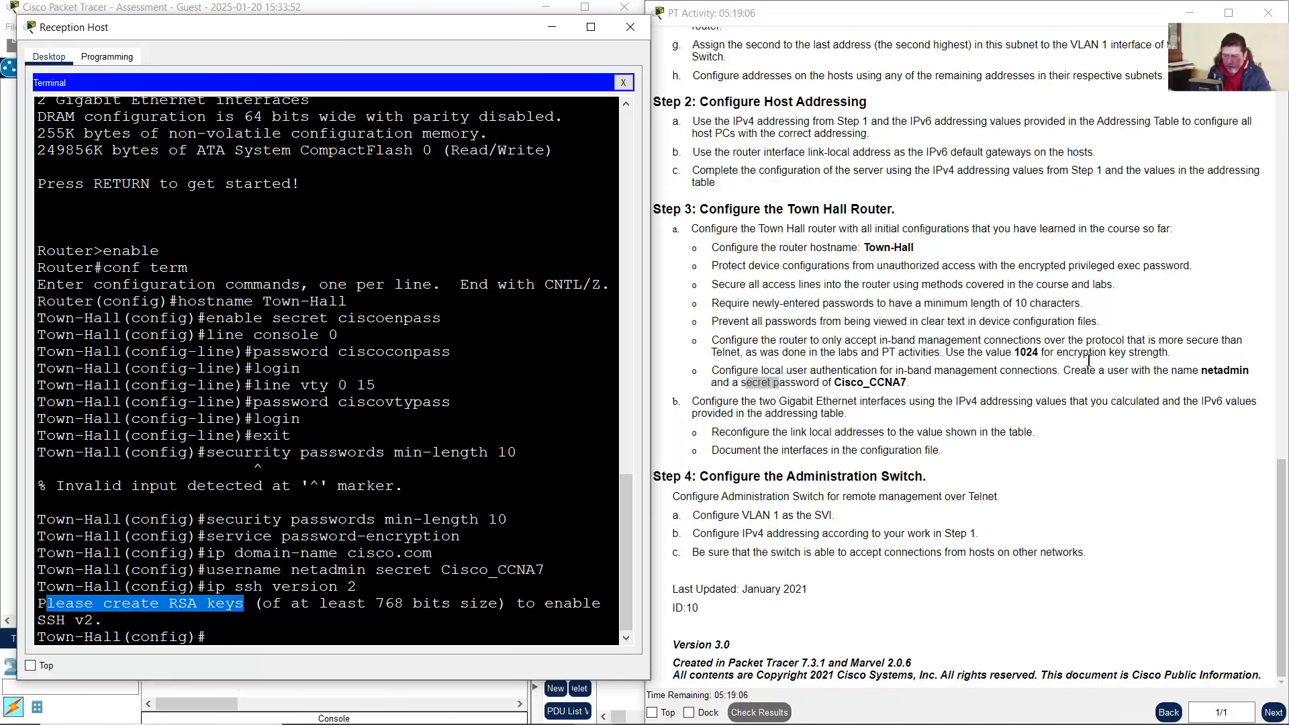
Confirm the 1024-bit key strength requirement in the activity instructions
click(1062, 358)
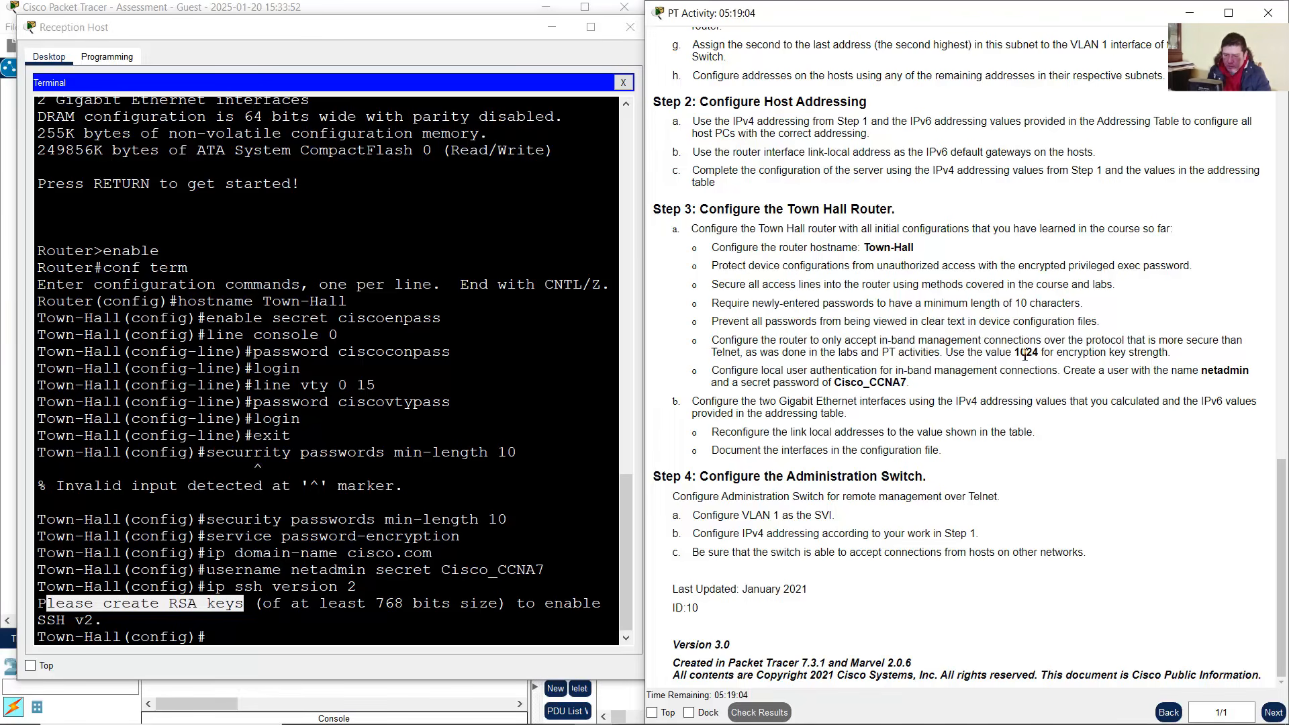
drag(954, 354, 1176, 358)
click(388, 559)
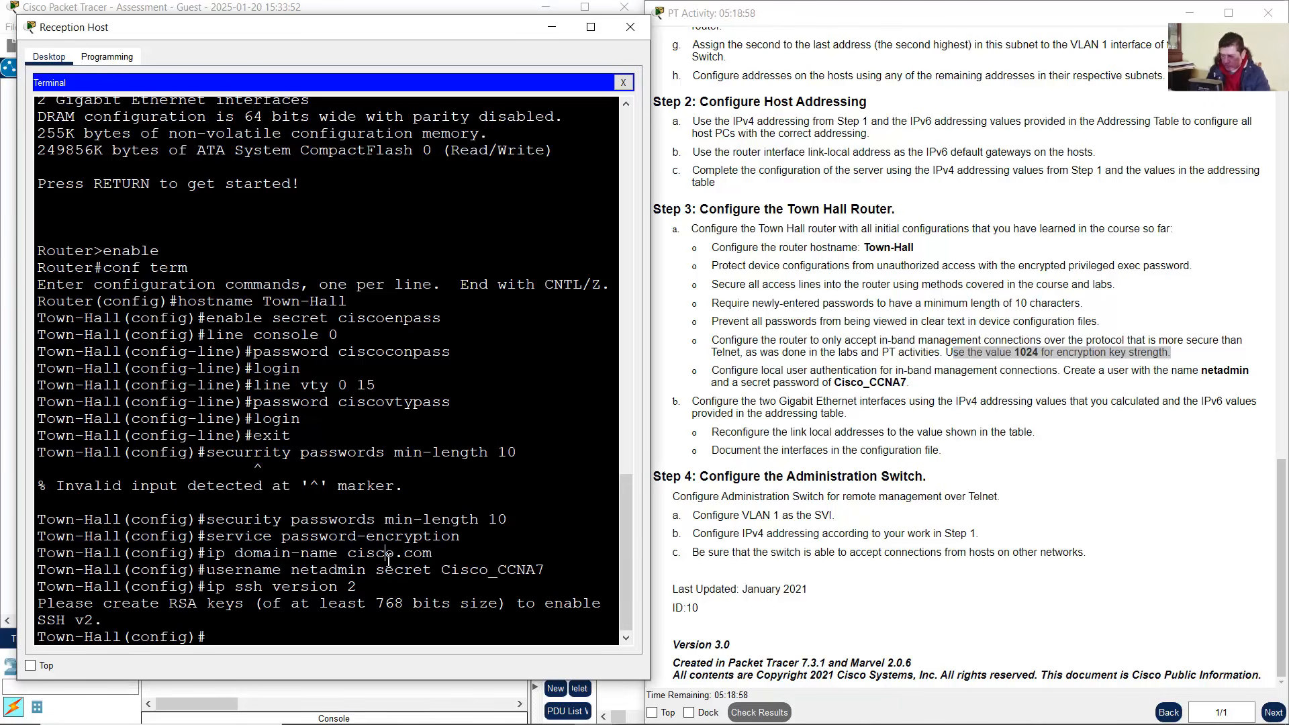
Run crypto key generate rsa general-keys modulus 1024 in the widened terminal
text(crypto key generate )
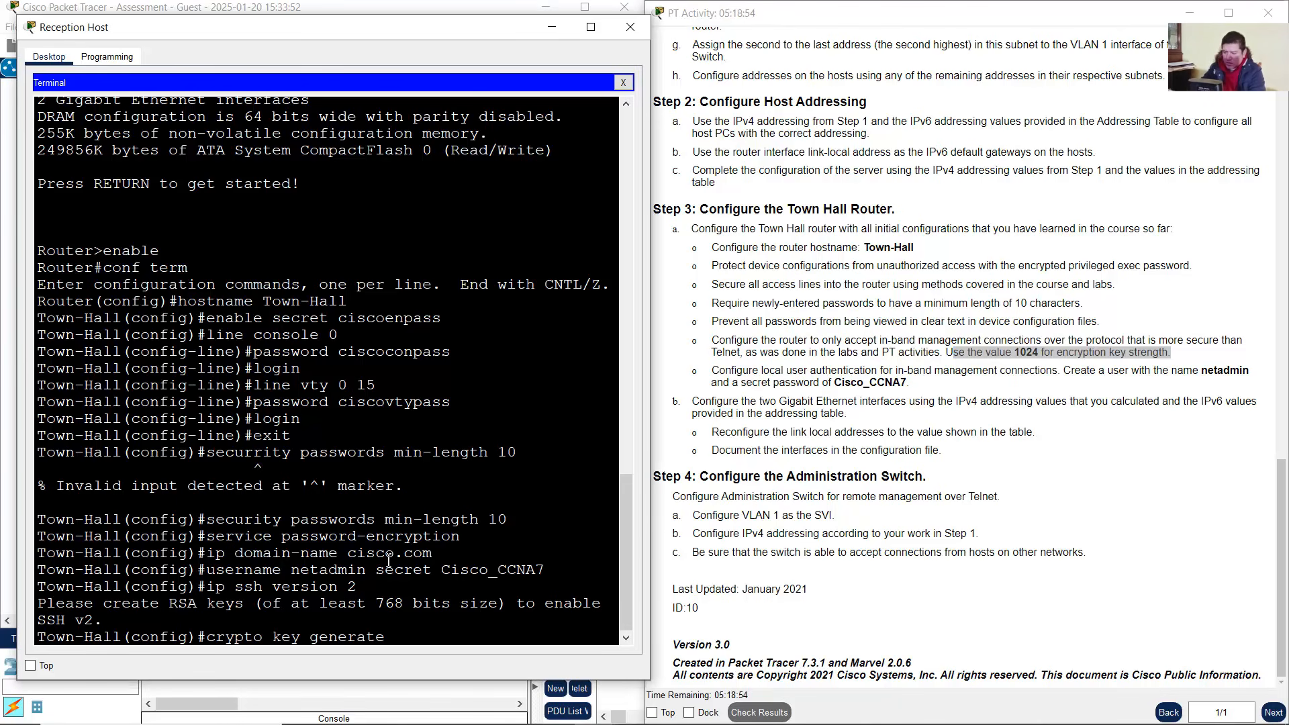
text(rsa general-keys mo)
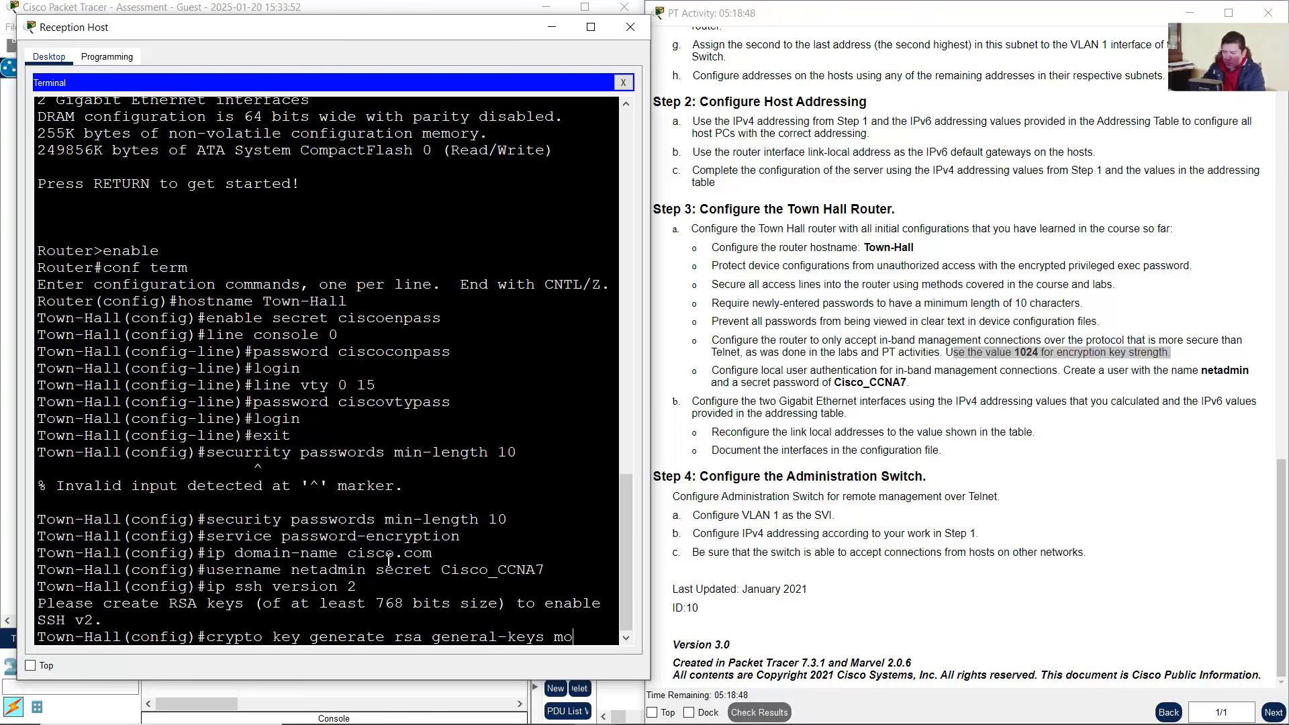
text(dulus 101)
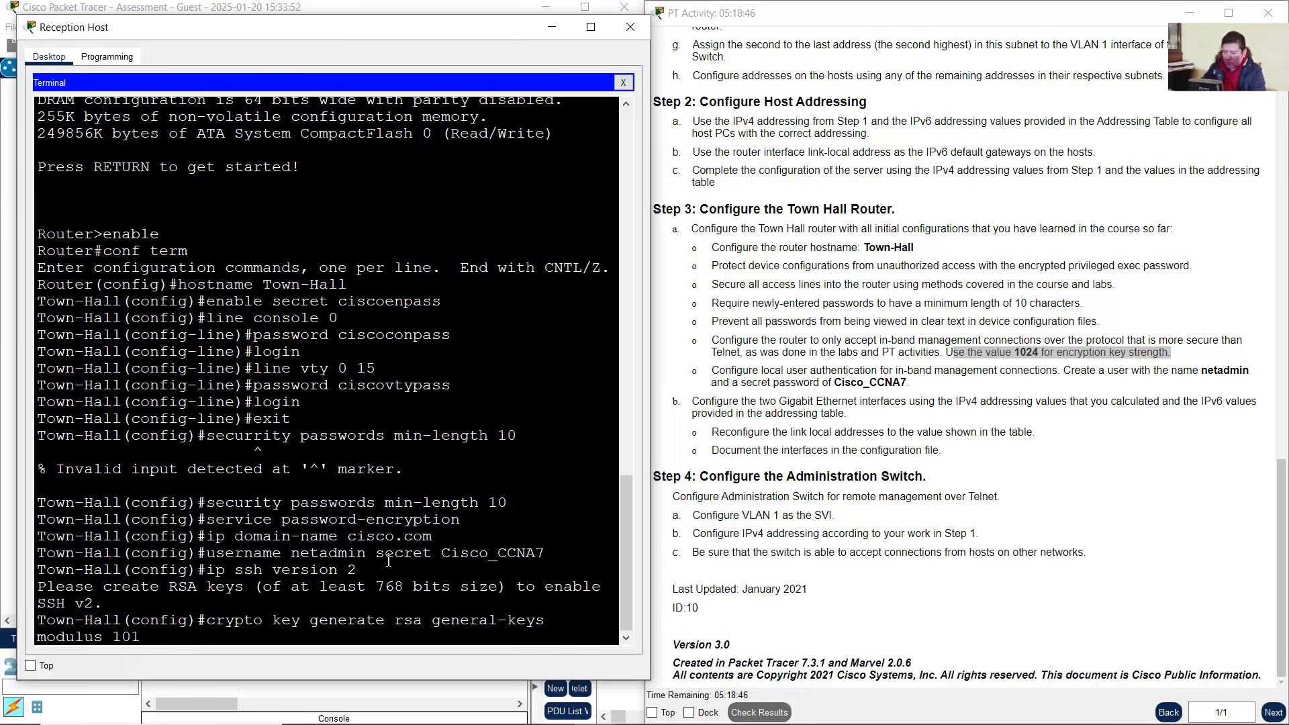
key(BackSpace)
text(24)
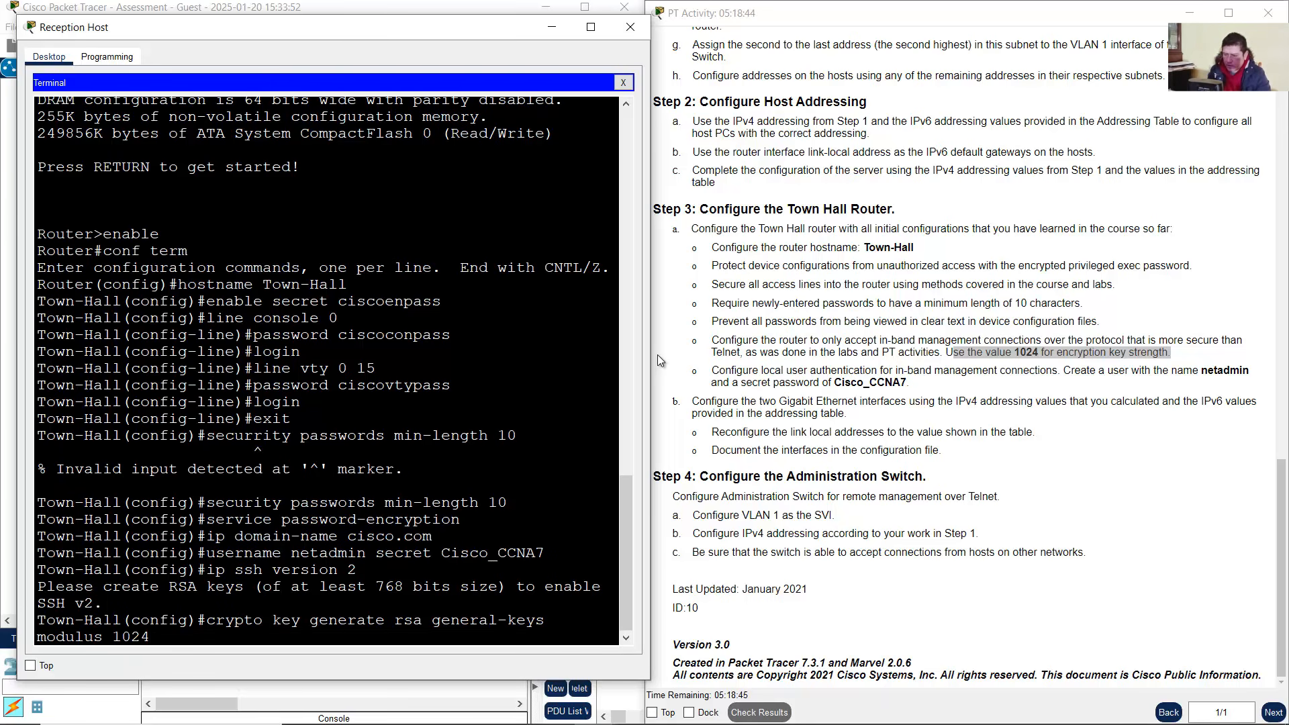
drag(654, 355, 730, 351)
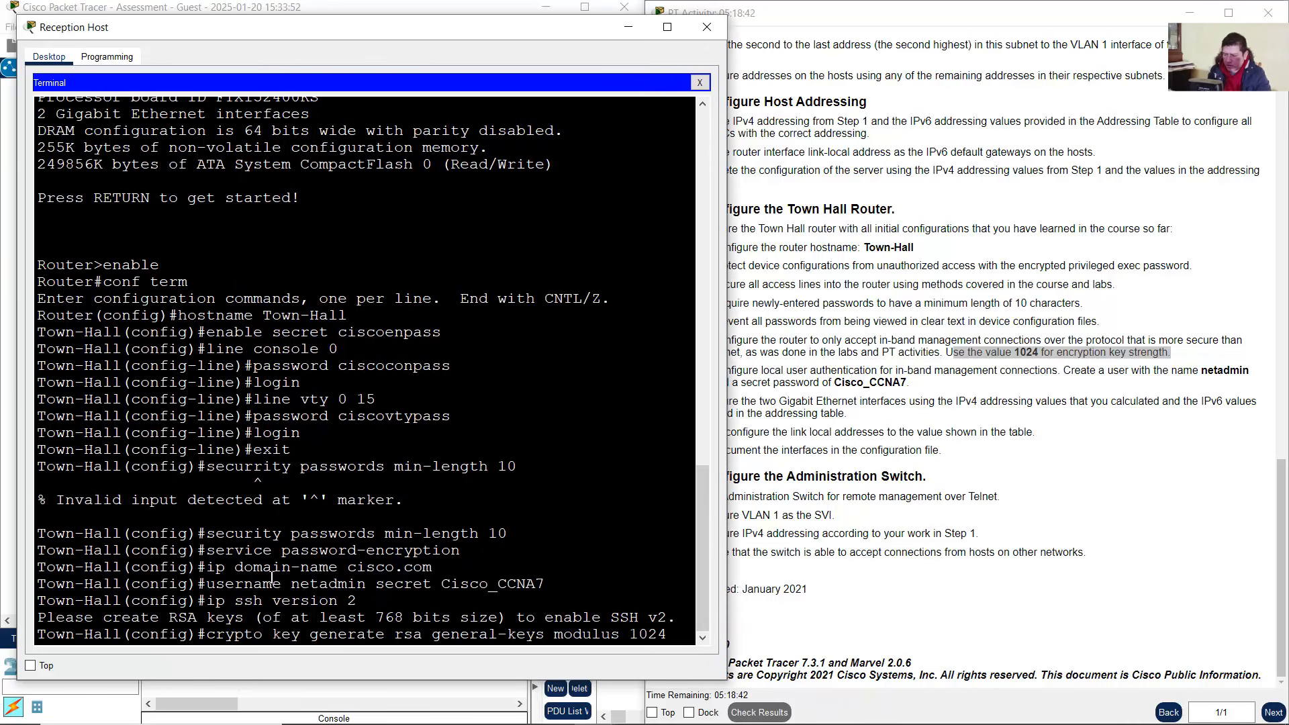
drag(216, 634, 674, 633)
key(Return)
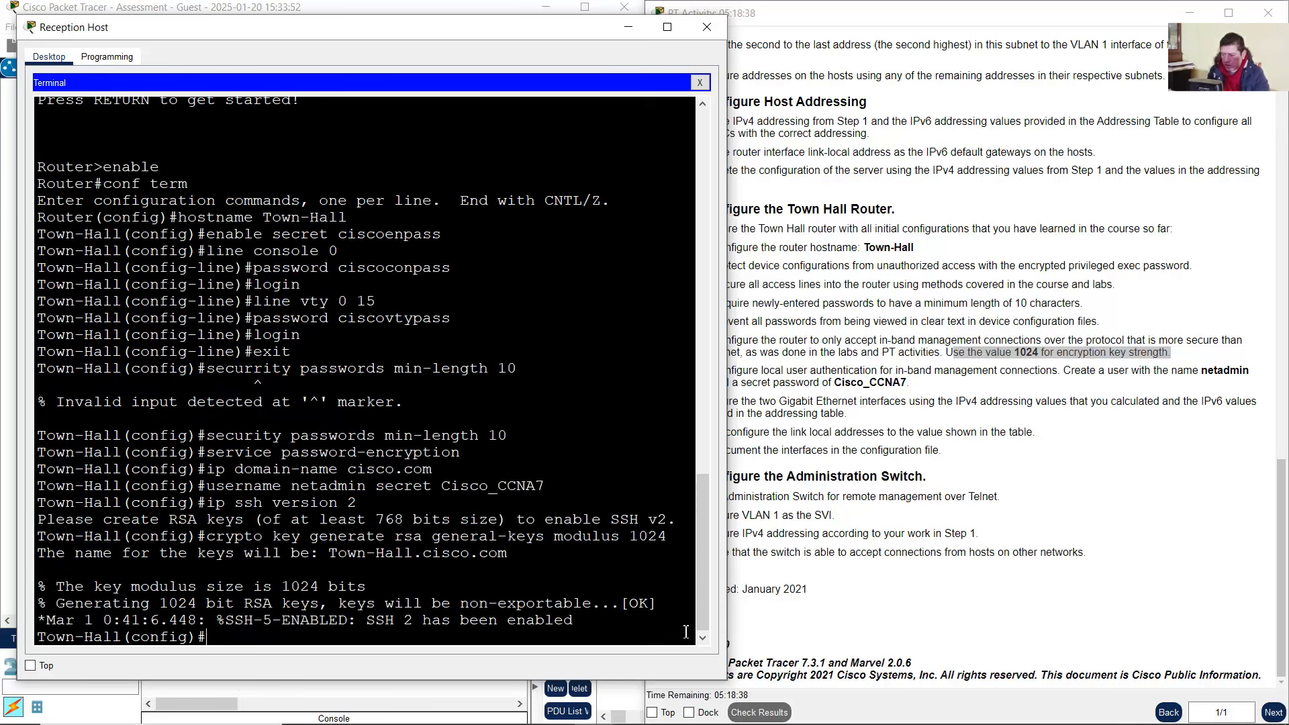
Verify the console message confirming SSH 2 has been enabled
drag(368, 619, 470, 614)
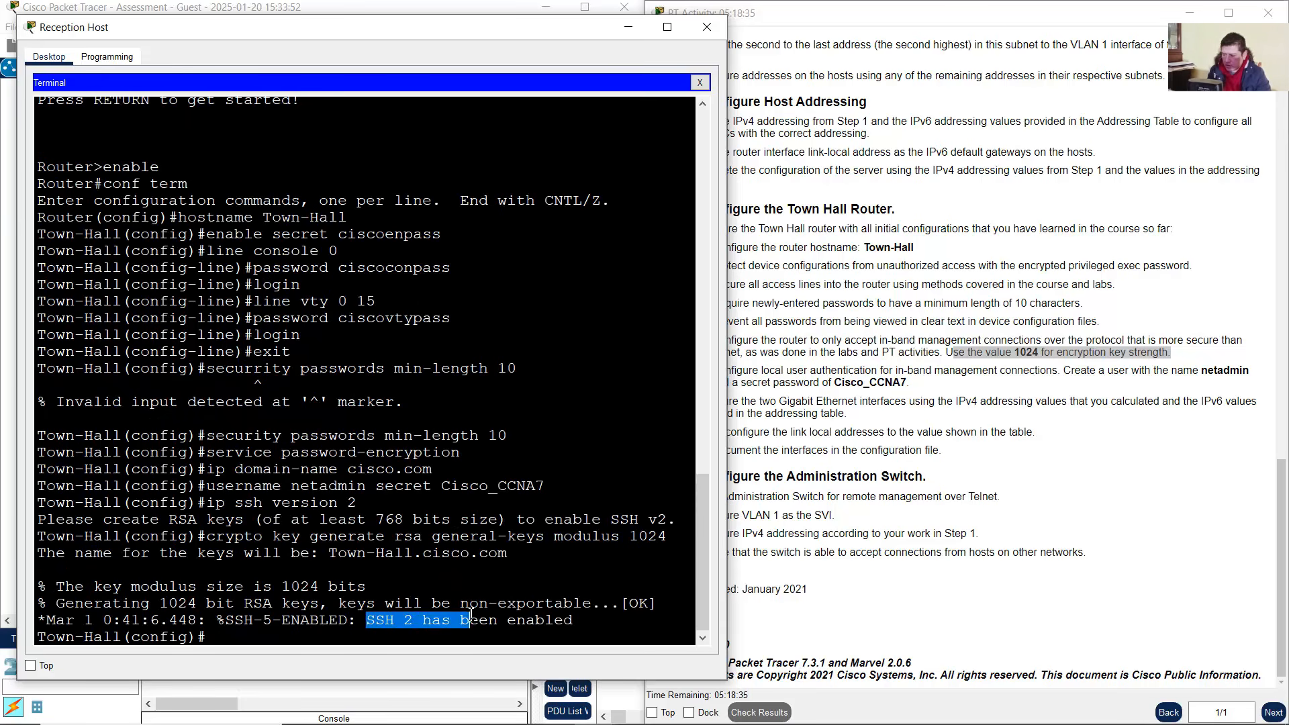
drag(383, 624, 567, 617)
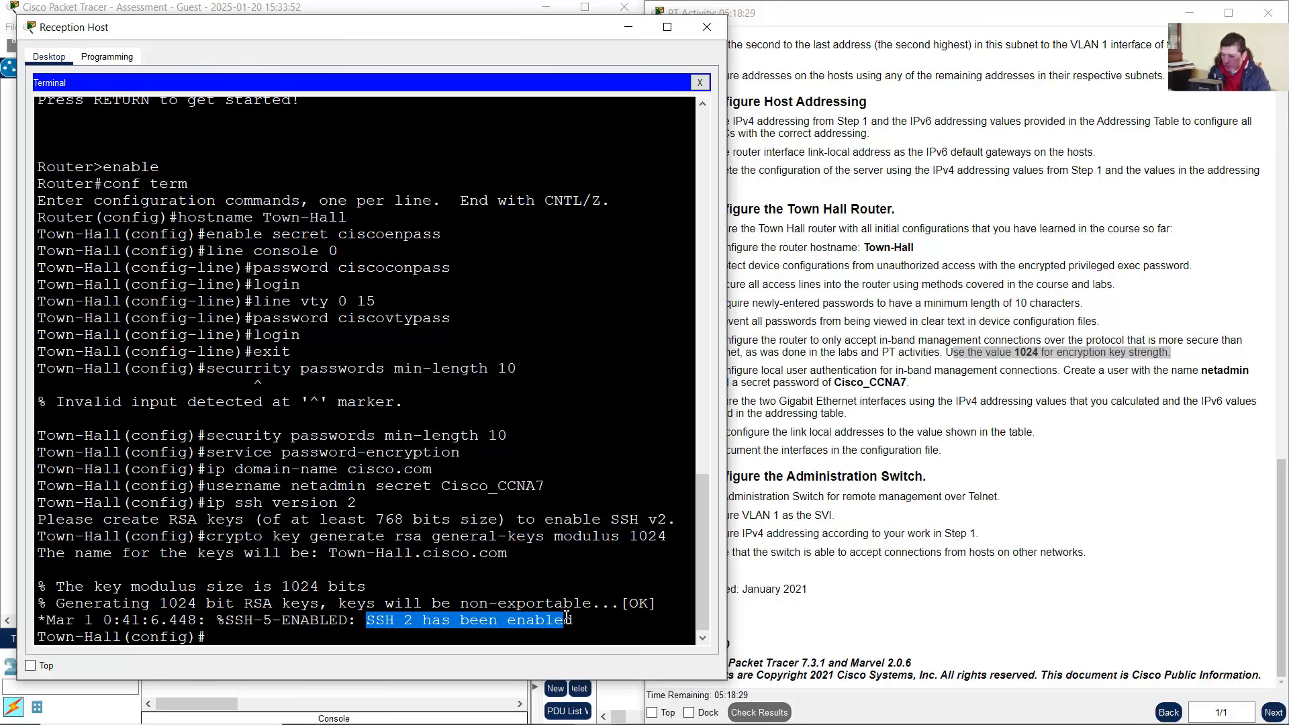
click(370, 624)
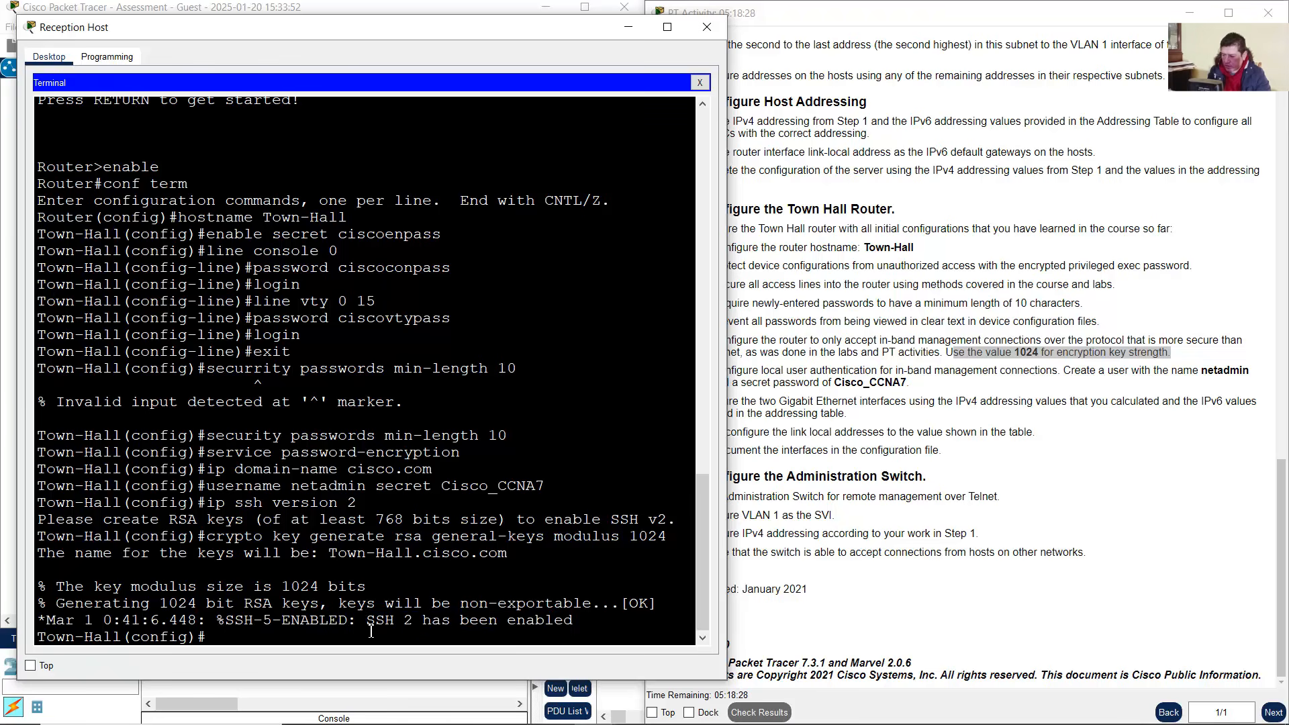
drag(369, 623, 575, 621)
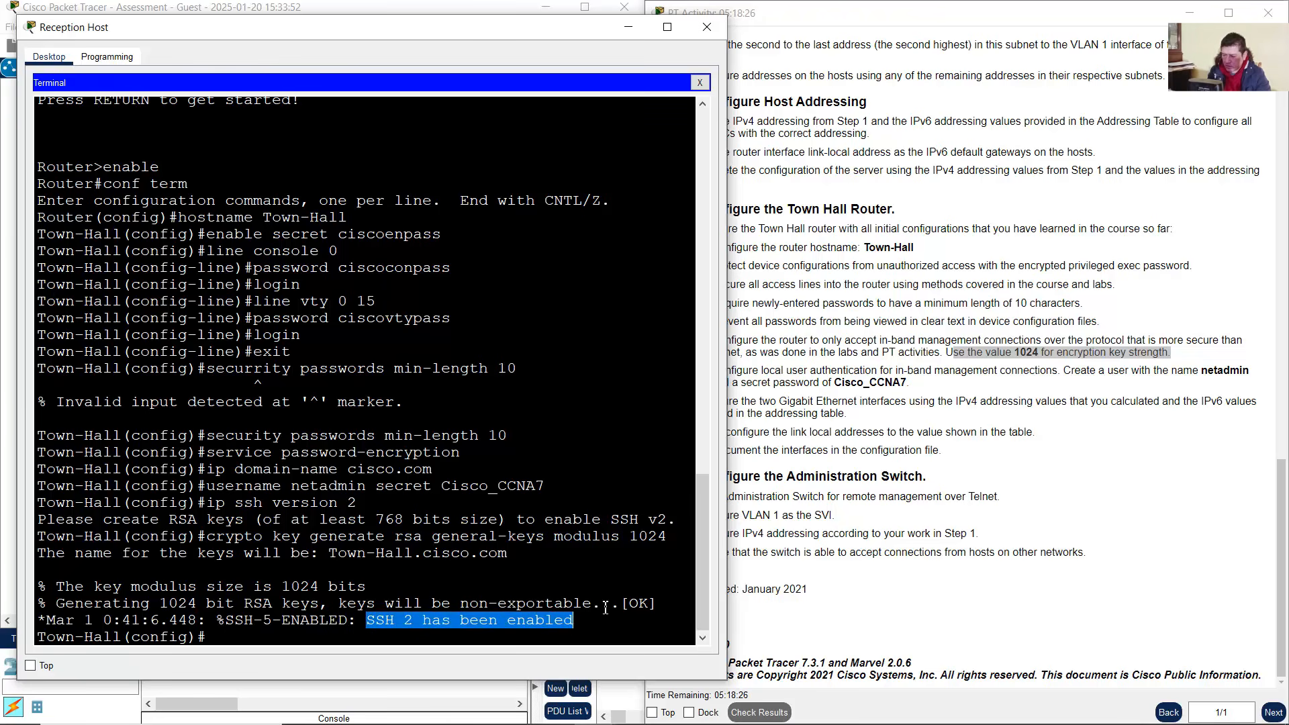
click(904, 376)
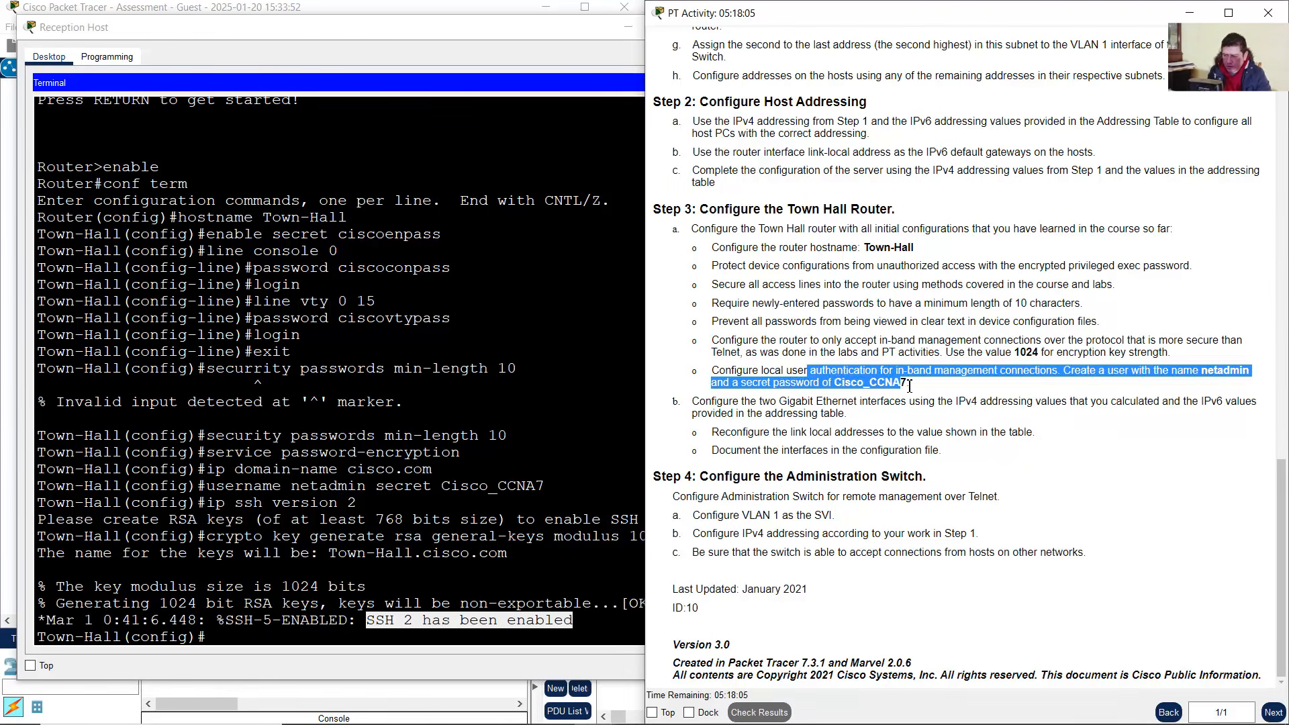
click(796, 455)
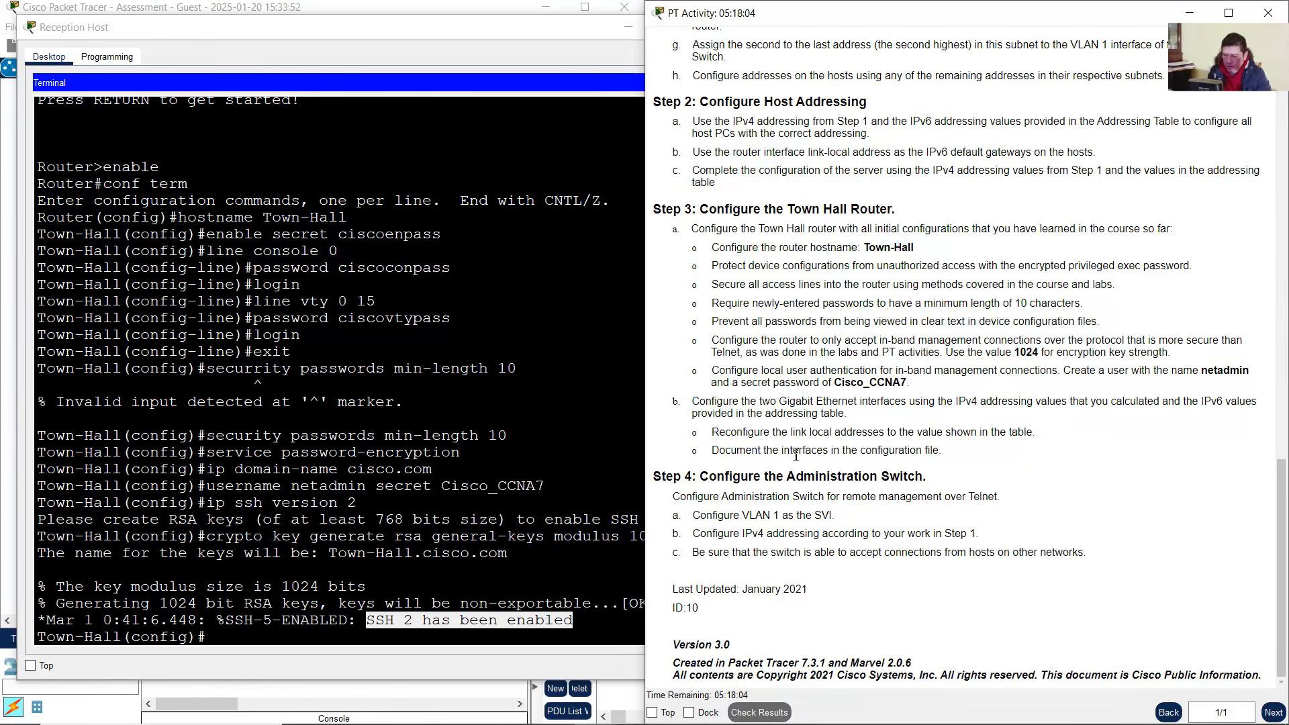
click(403, 644)
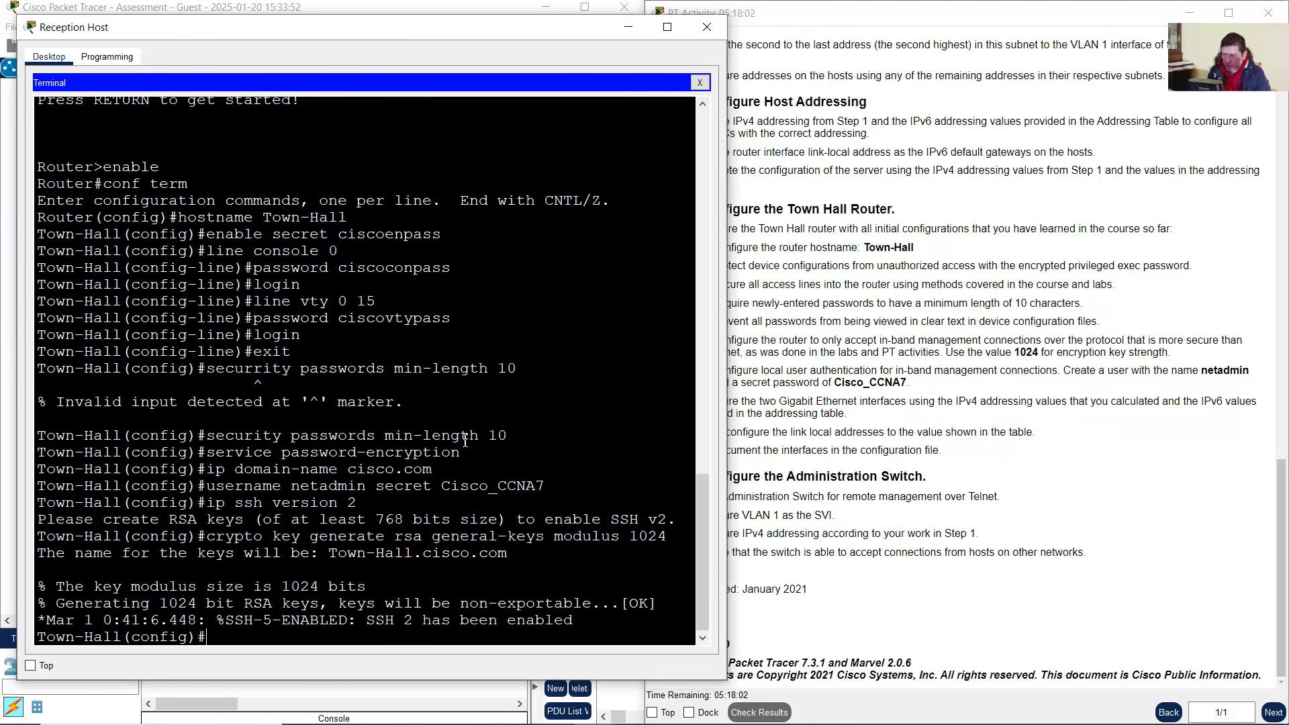
Under line vty 0 15, allow only SSH with transport input ssh
text(linev ty 0)
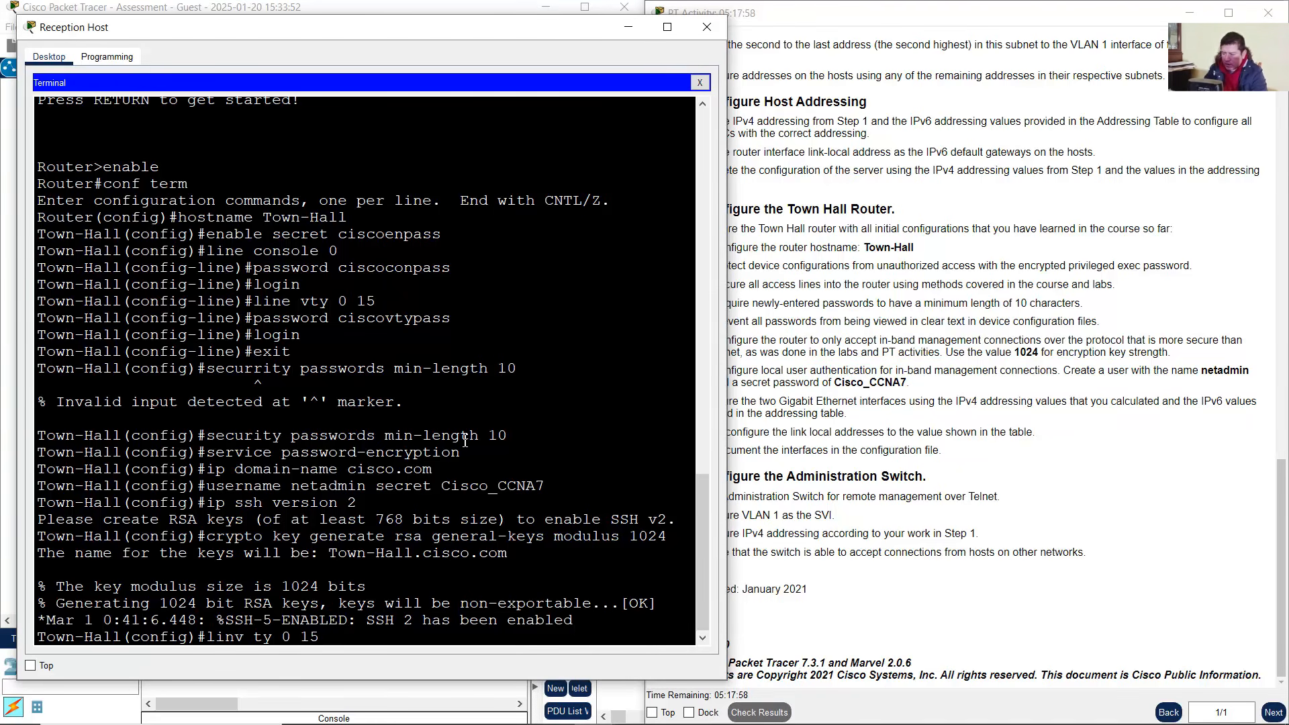
text( 15)
key(Left)
key(Left)
key(Left)
key(Left)
key(Left)
key(Left)
key(Left)
key(Left)
key(Left)
text(e)
key(Left)
key(Right)
key(Delete)
key(Return)
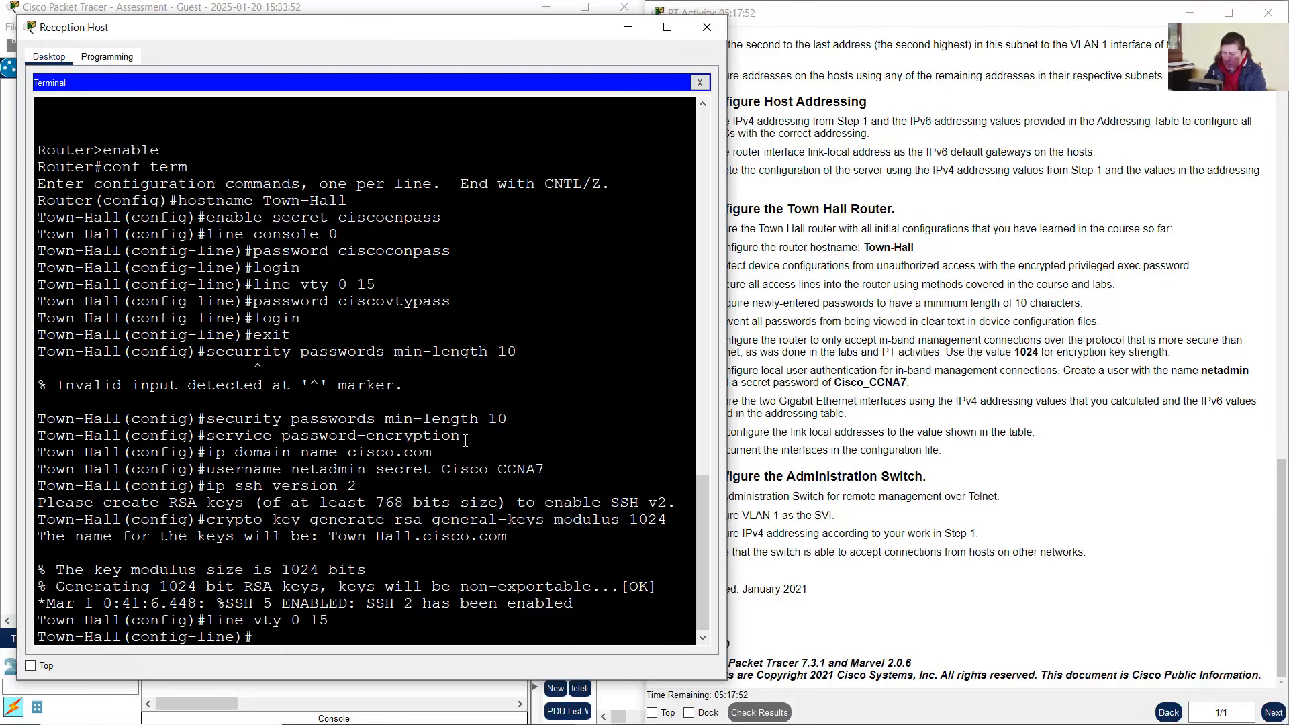
text(transport input ssh)
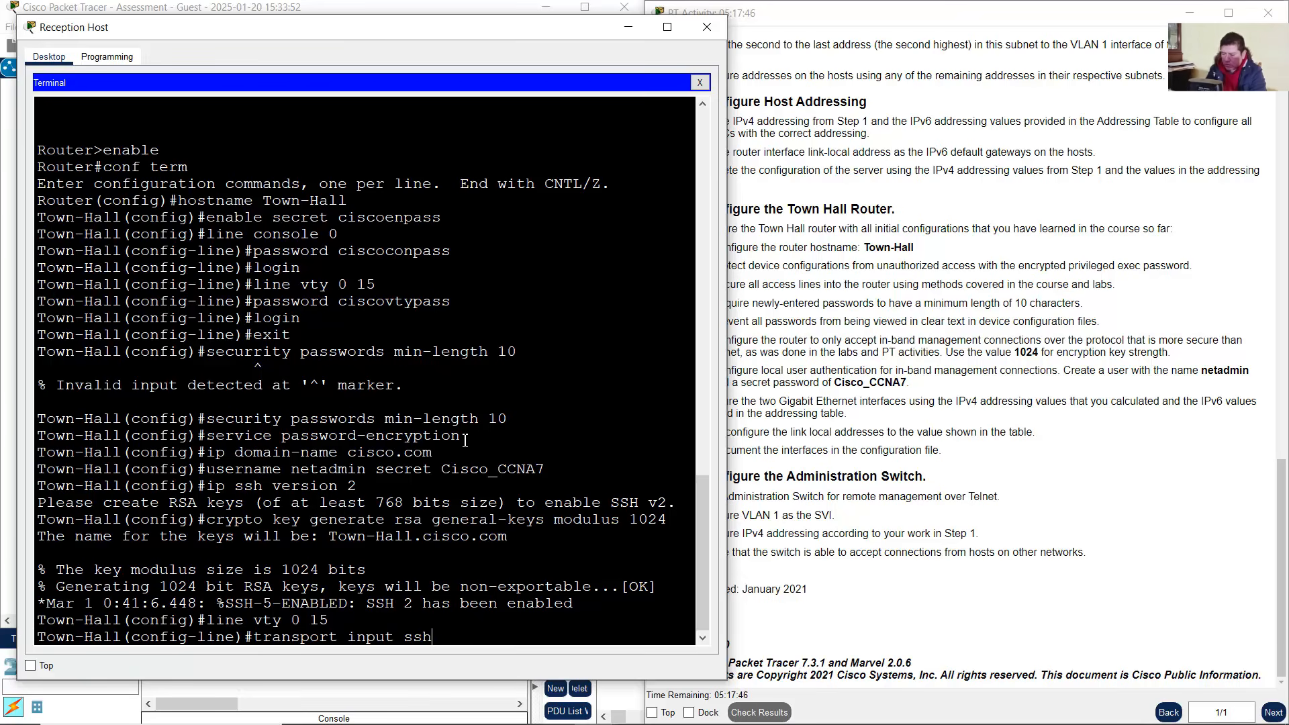
key(Return)
Require local user login on the vty lines with login local, then exit to global configuration
text(lo)
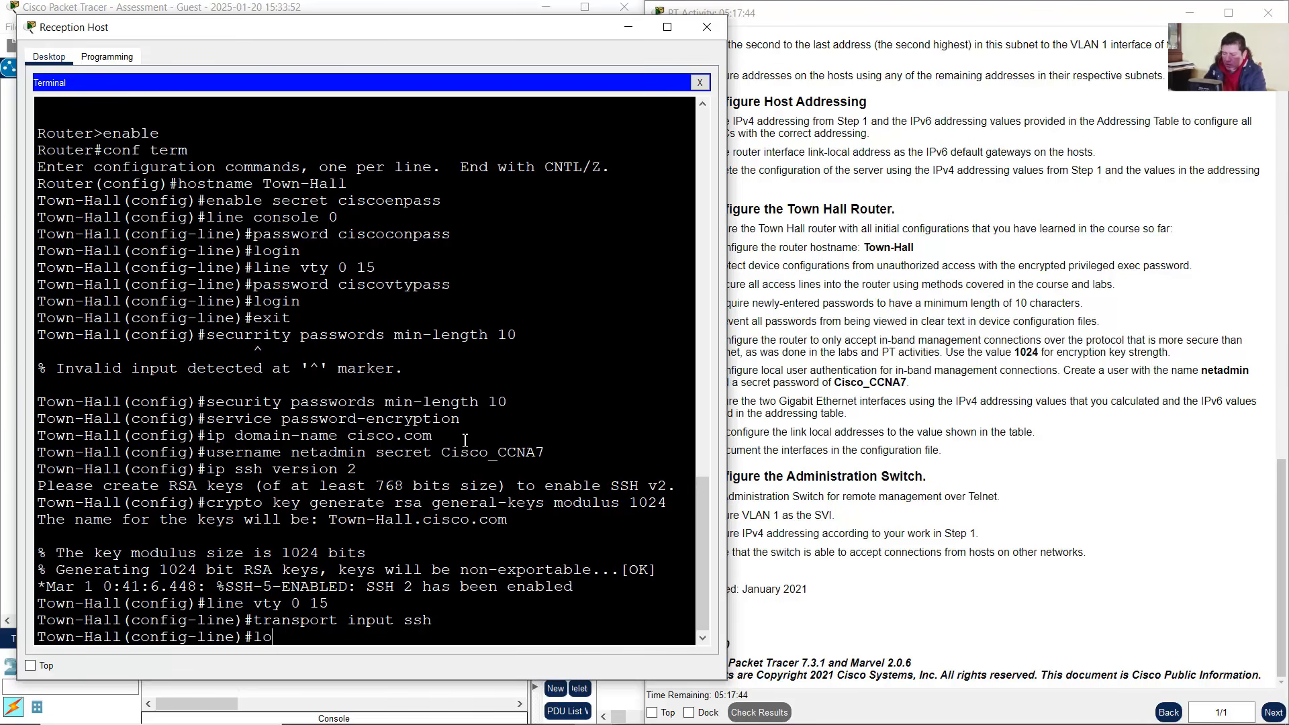
text(gin local)
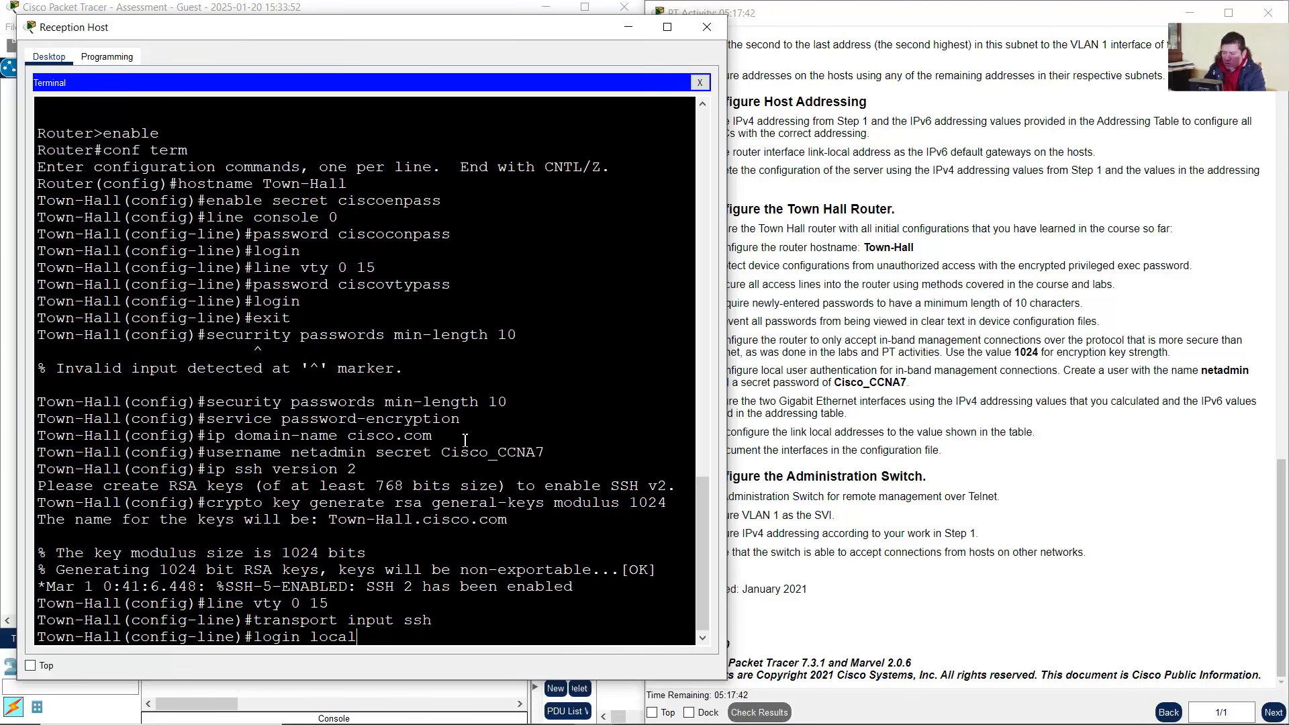
key(Return)
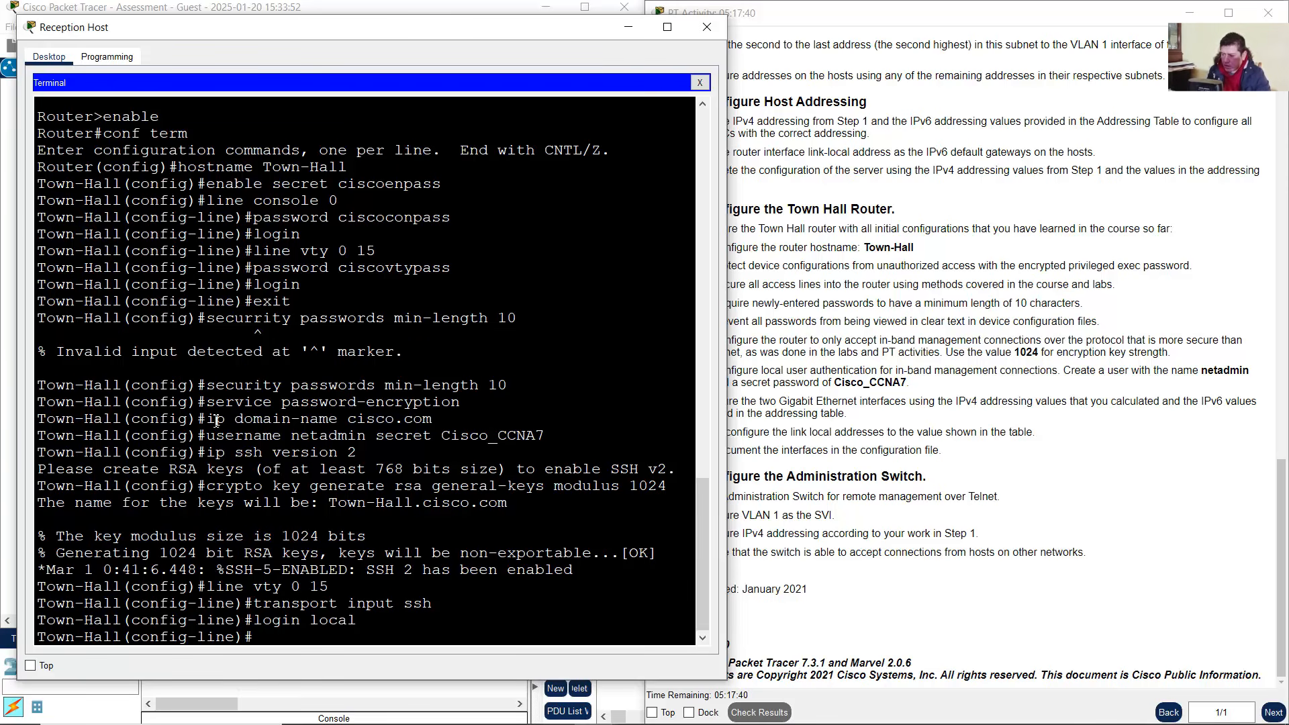
drag(212, 440, 563, 435)
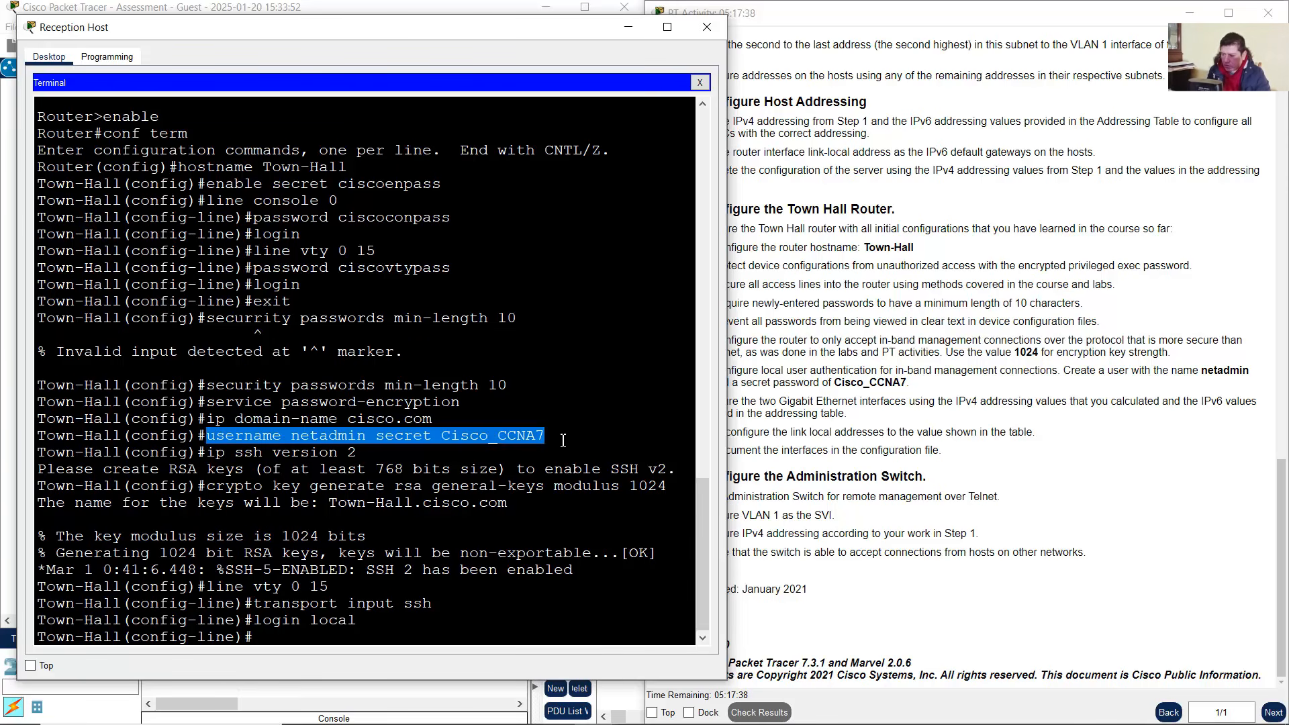
click(364, 641)
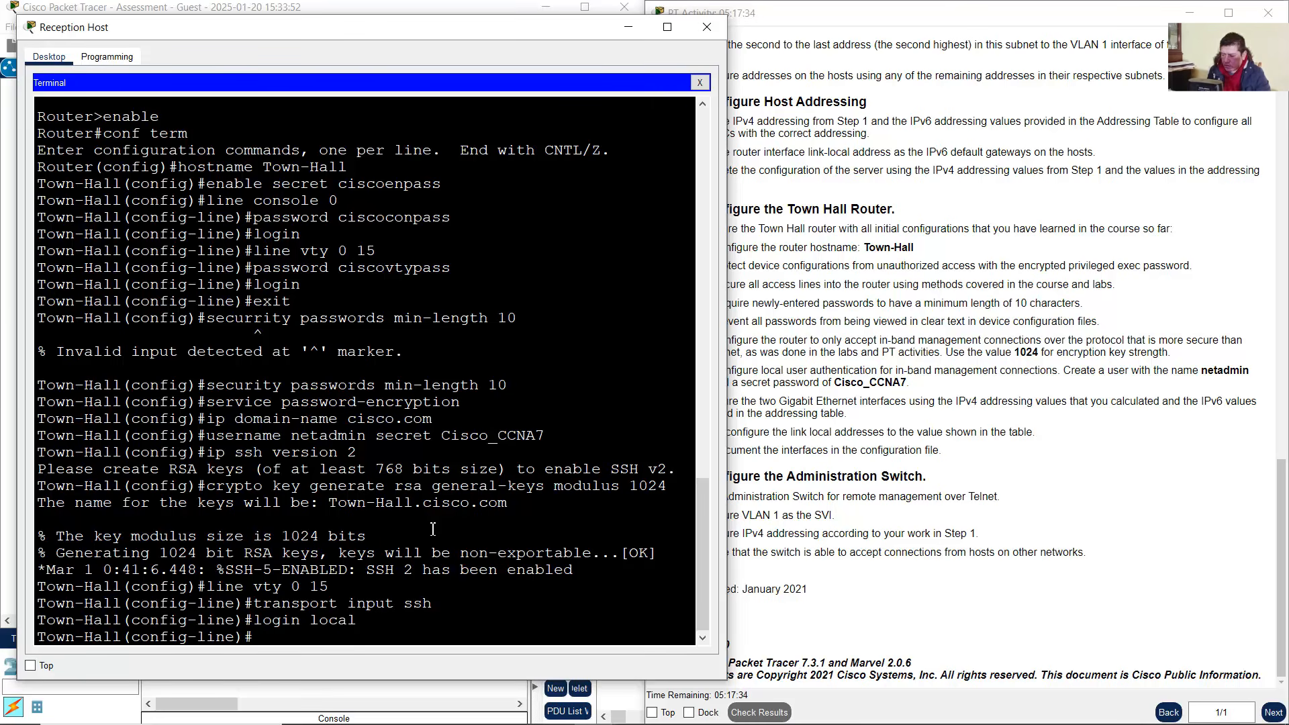
text(exit)
key(Return)
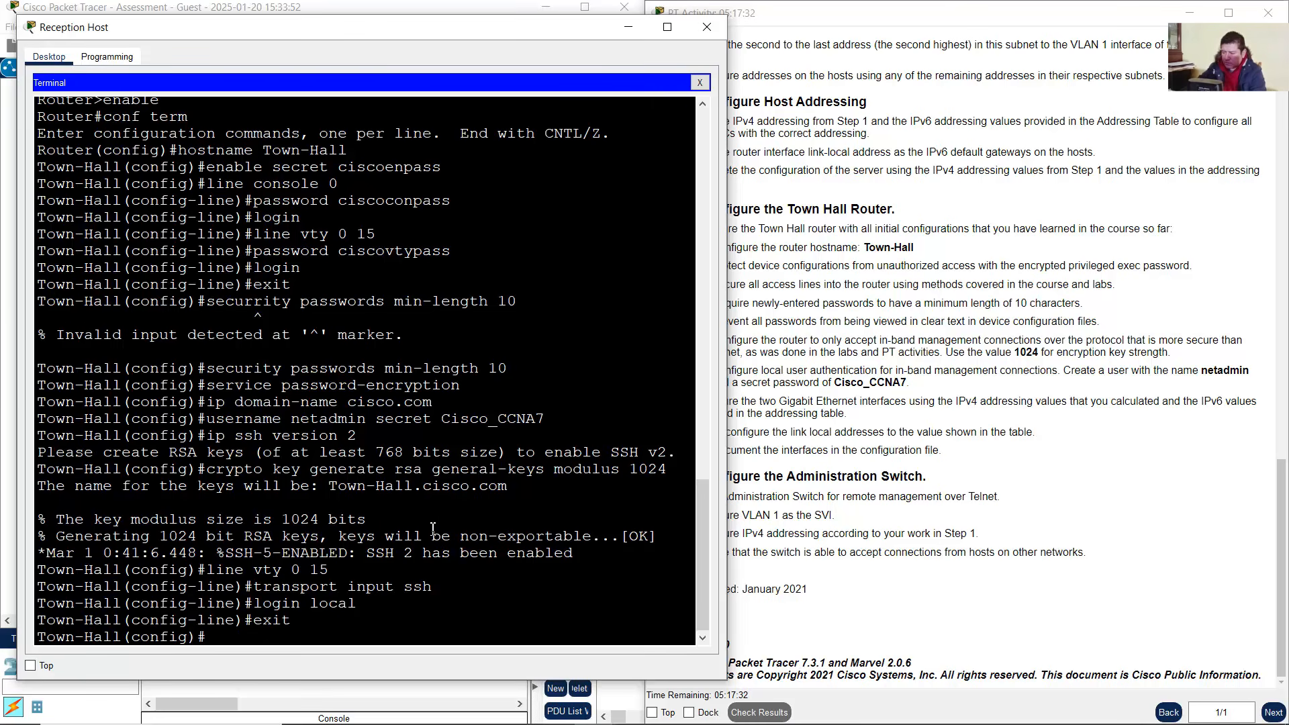
click(893, 443)
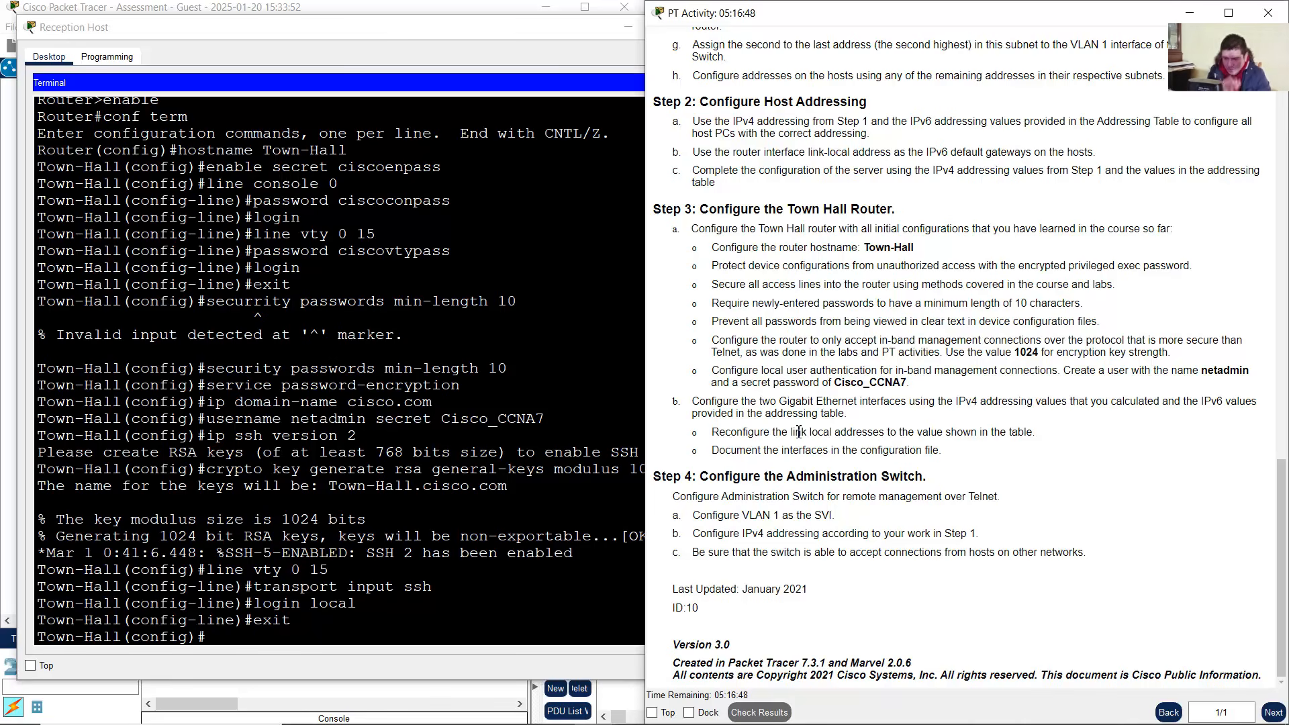
Read step 3b on Gigabit Ethernet addressing, link-local addresses and interface descriptions
drag(700, 401, 934, 427)
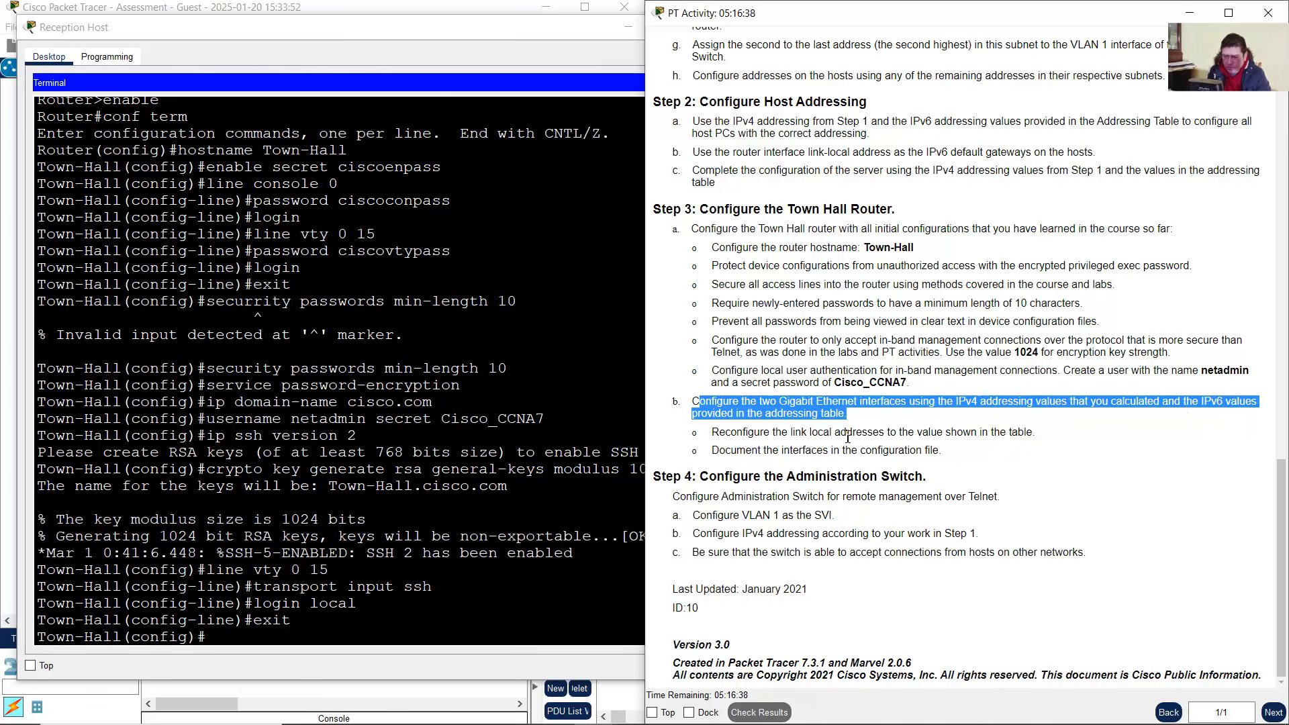
drag(714, 433, 1037, 431)
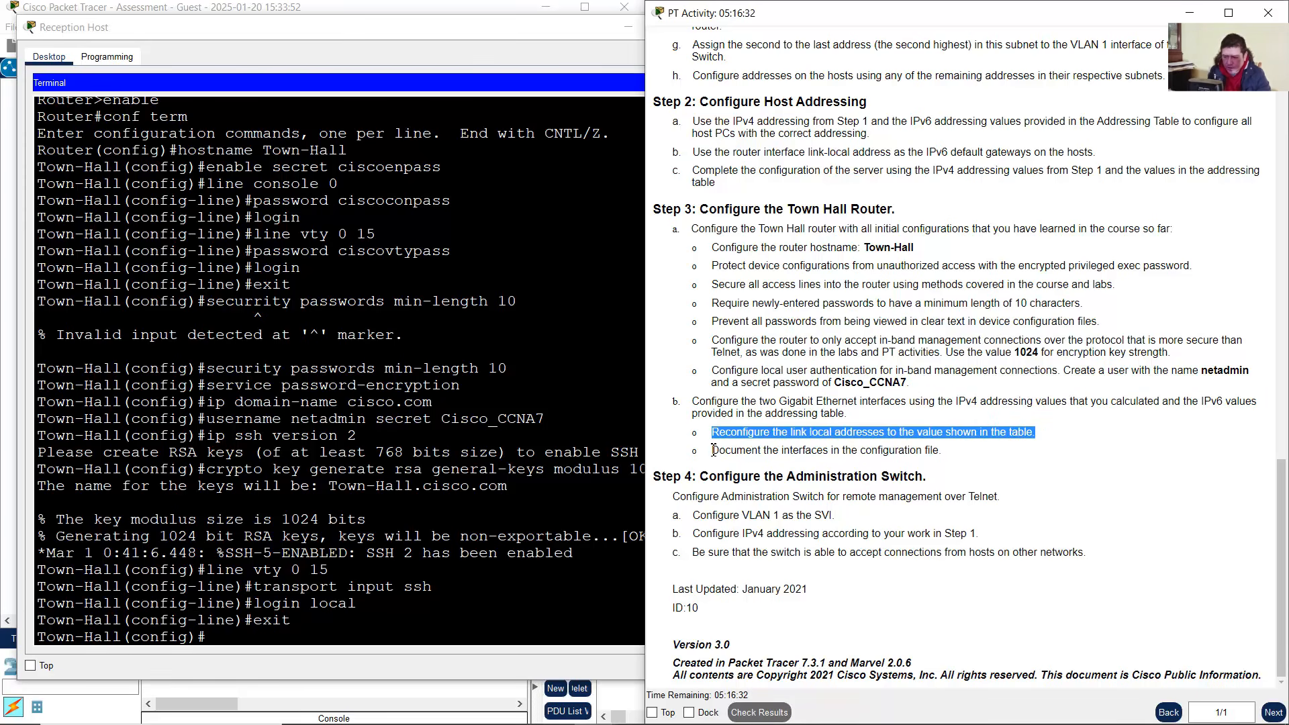
drag(714, 450, 946, 450)
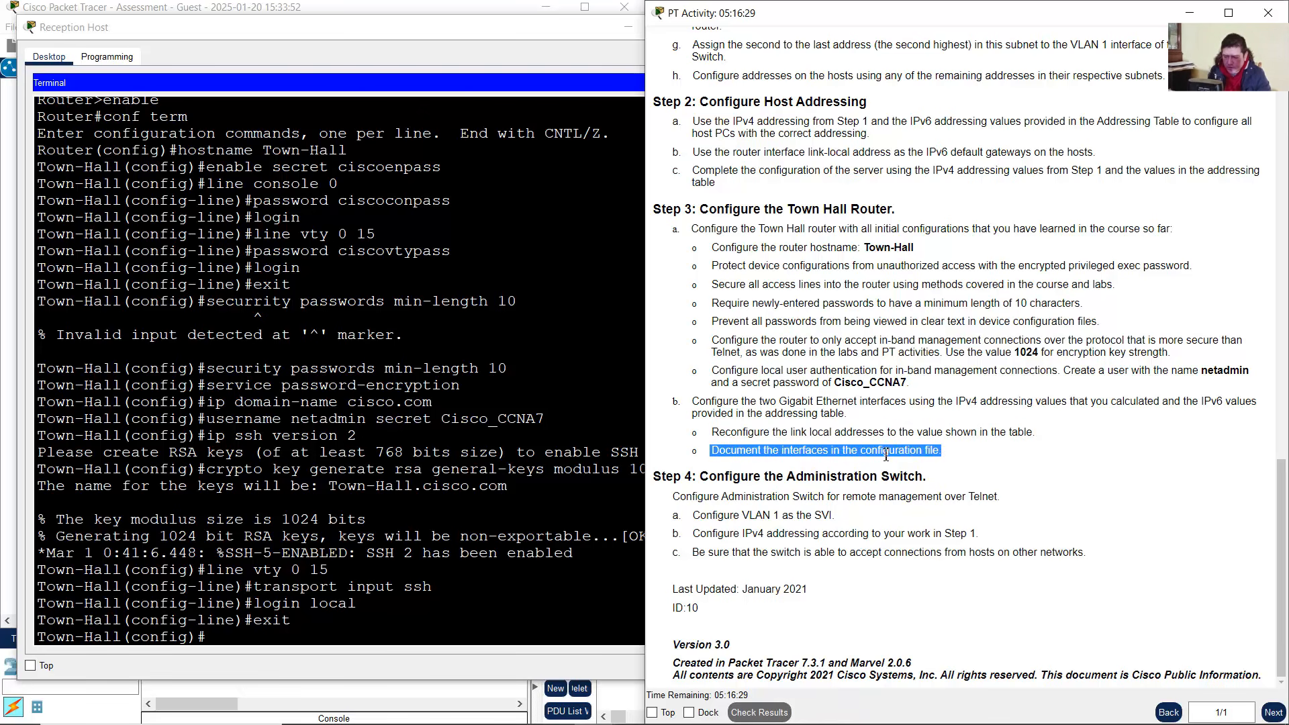
click(776, 451)
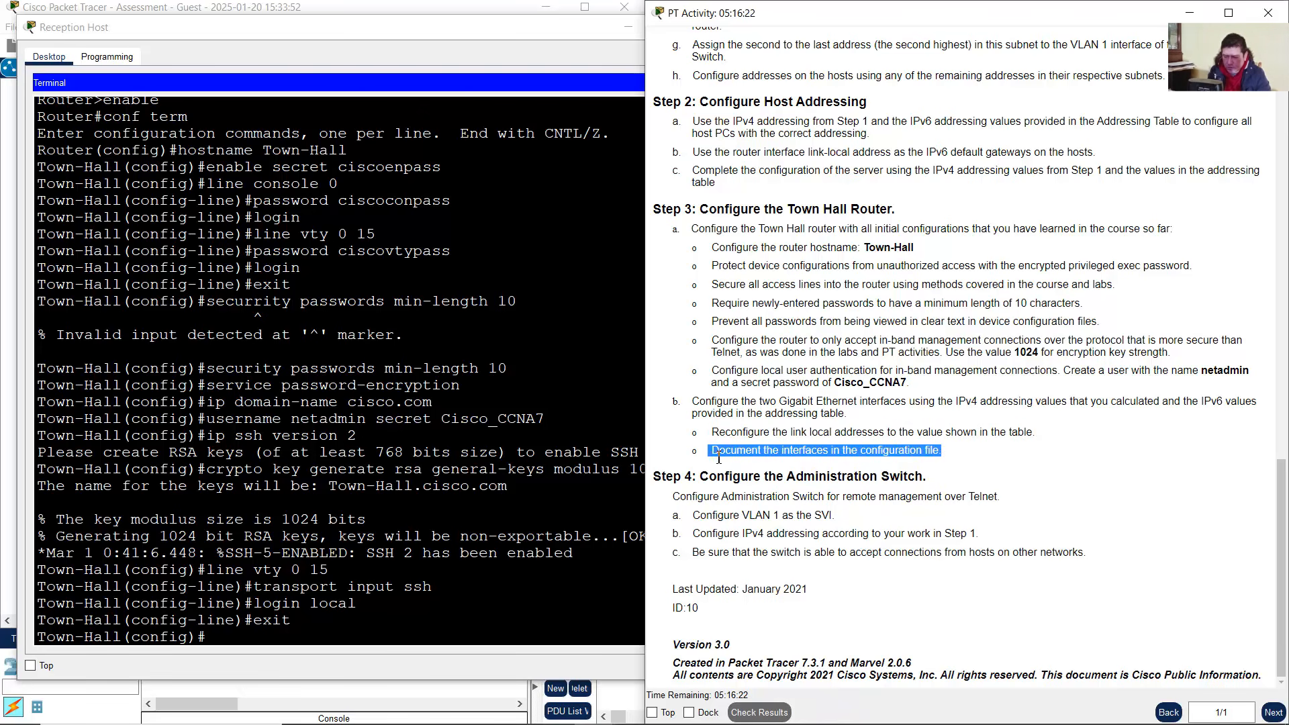
drag(714, 454, 943, 453)
Bring up the Word Addressing Table and mark the Town Hall G0/0 rows
click(802, 453)
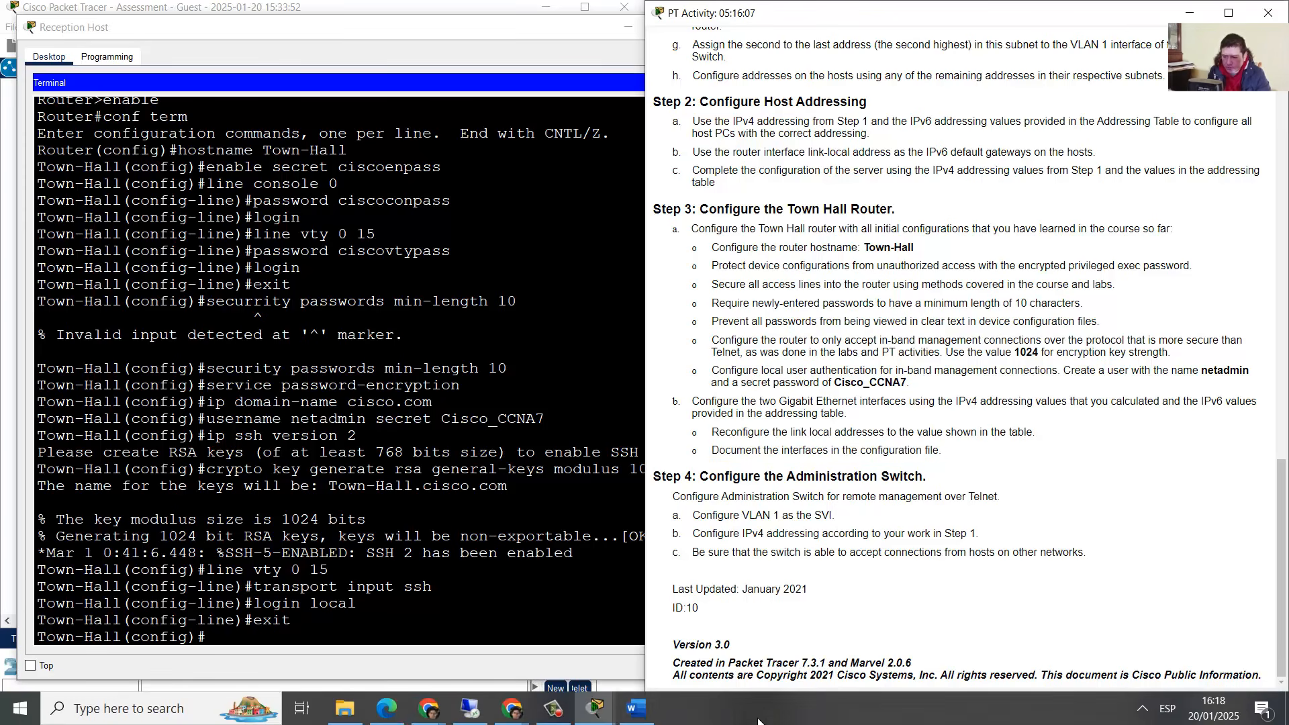
click(636, 711)
scroll(1020, 416, up, 10)
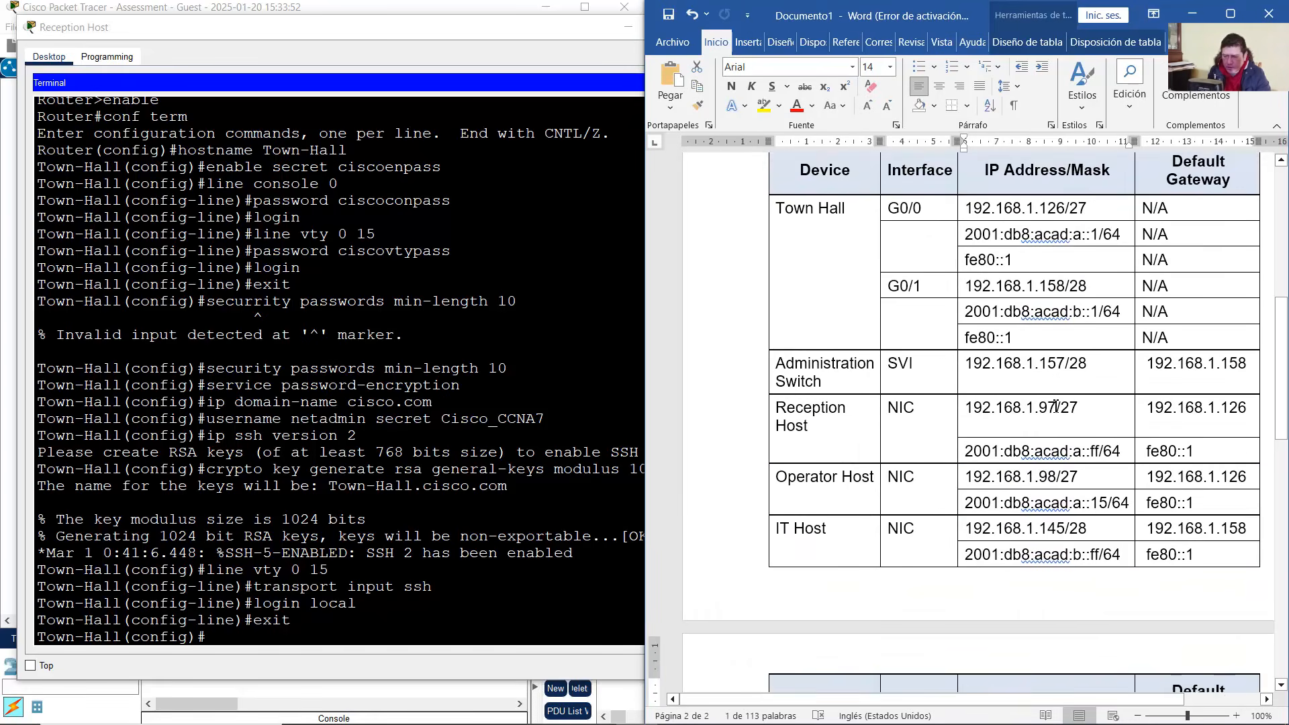
drag(903, 298, 1182, 346)
On interface G0/0, set the description 'IT Department LAN', matching the topology label
click(327, 639)
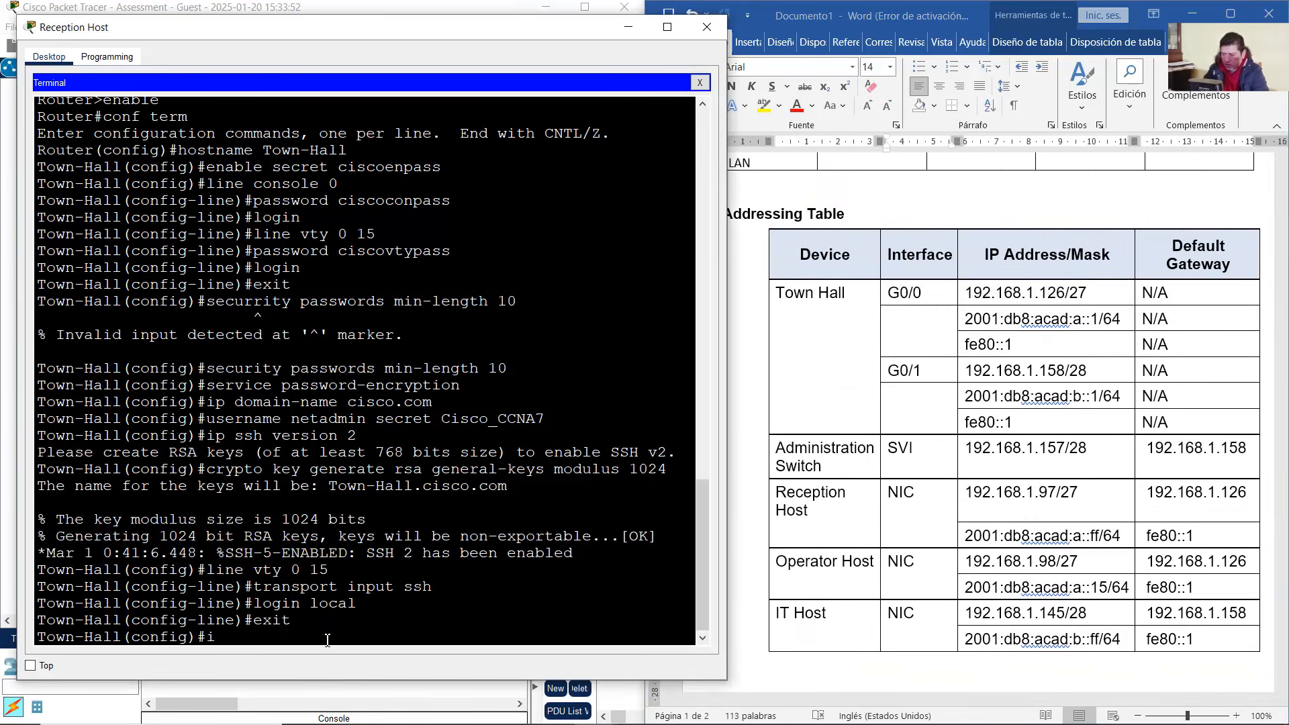
text(int g0/0)
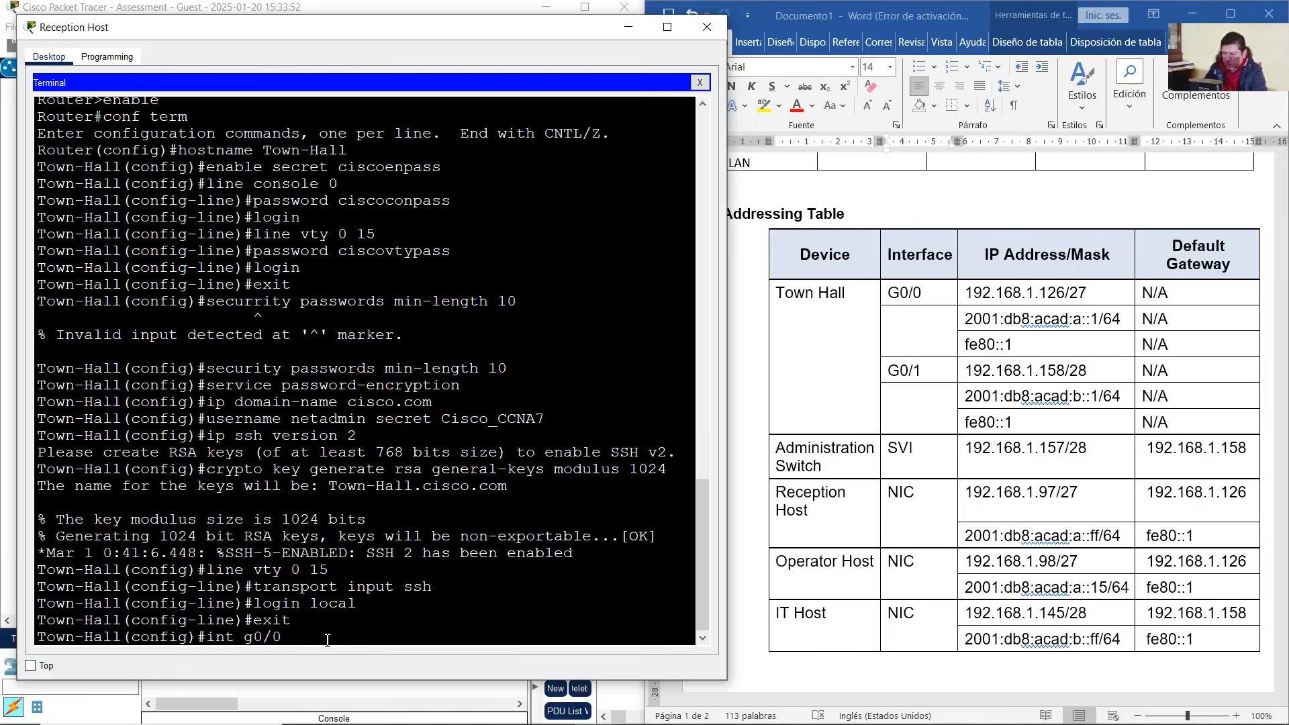
key(Return)
text(descrption)
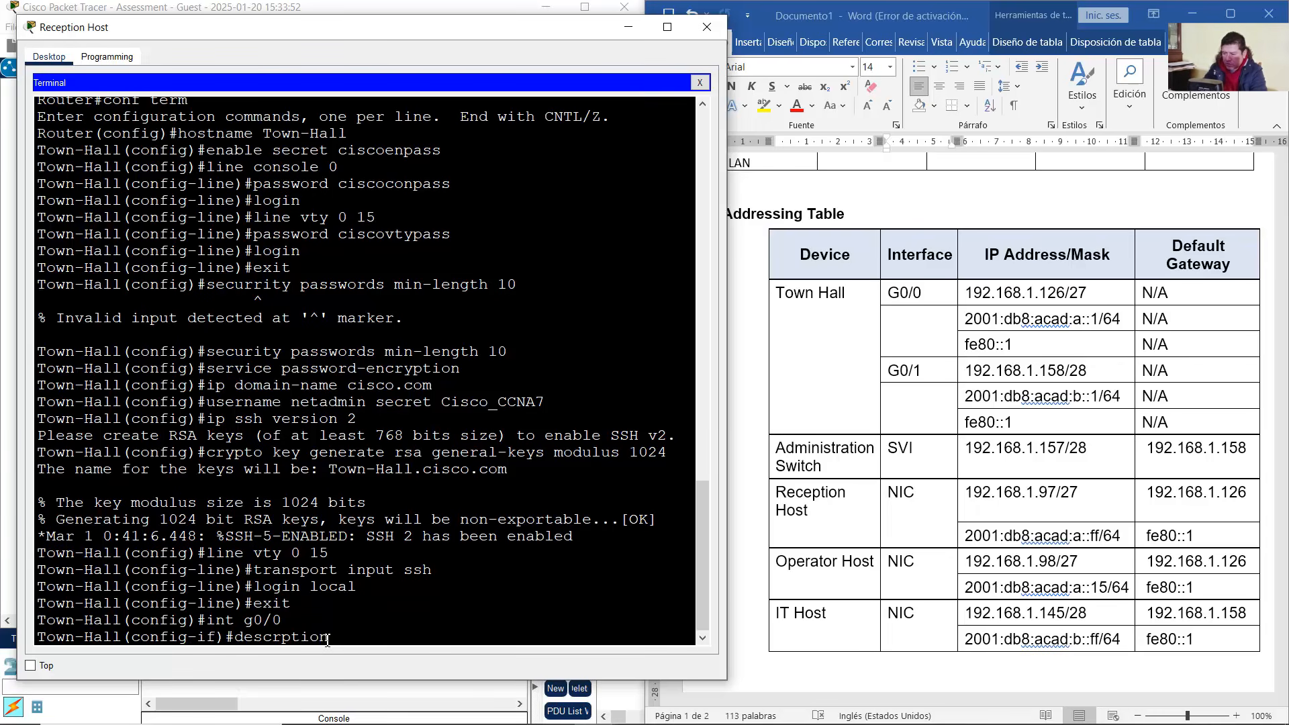
key(BackSpace)
key(BackSpace)
key(BackSpace)
key(BackSpace)
key(BackSpace)
text(iption)
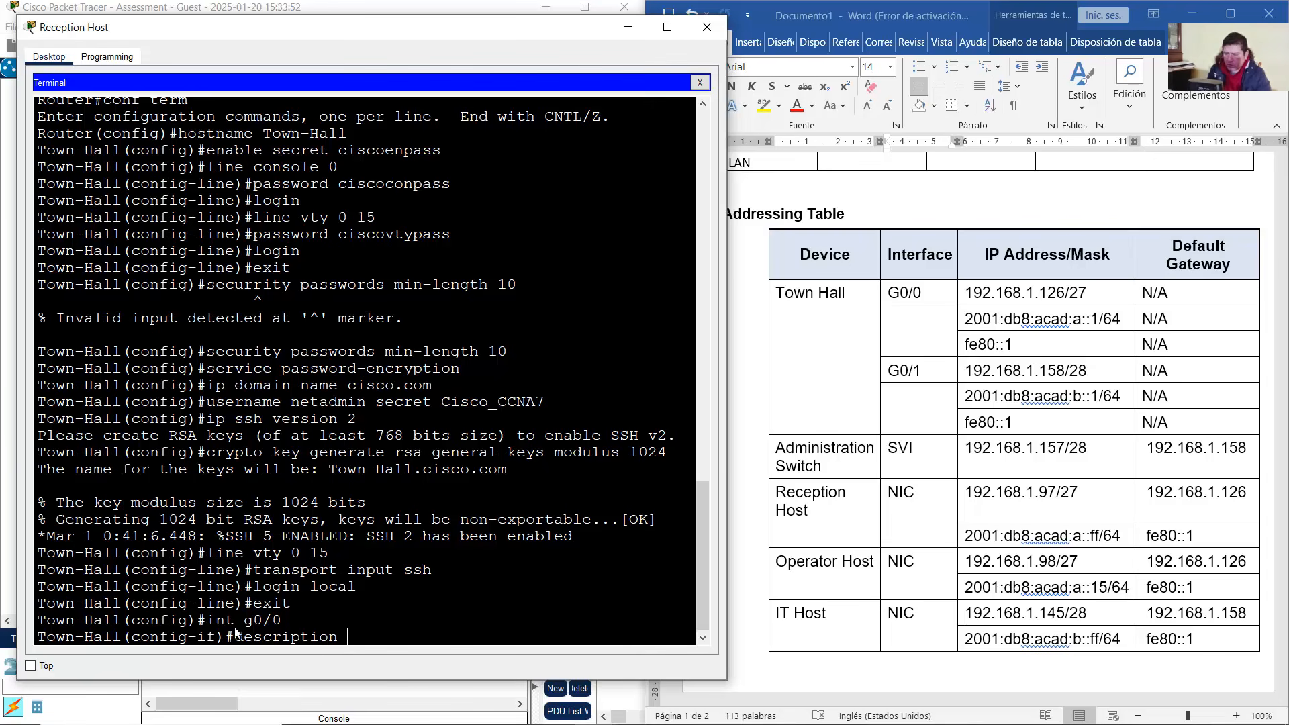
click(277, 5)
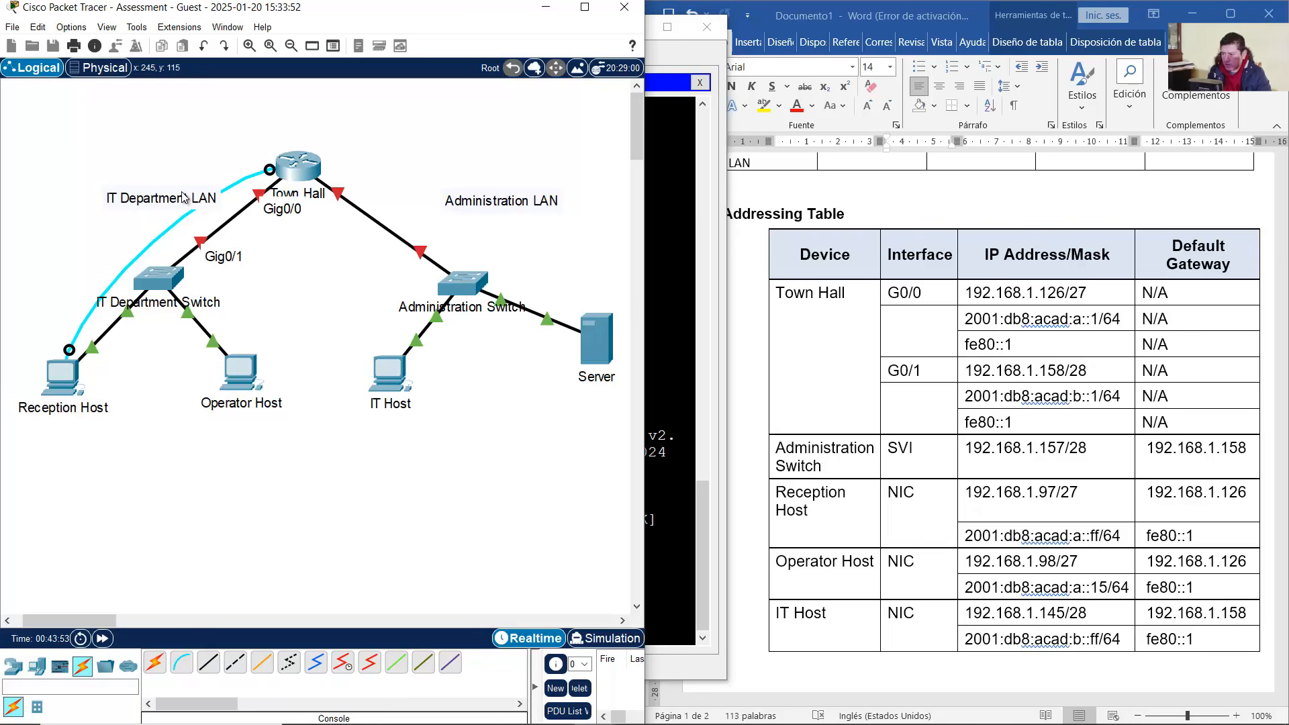
drag(82, 164, 216, 219)
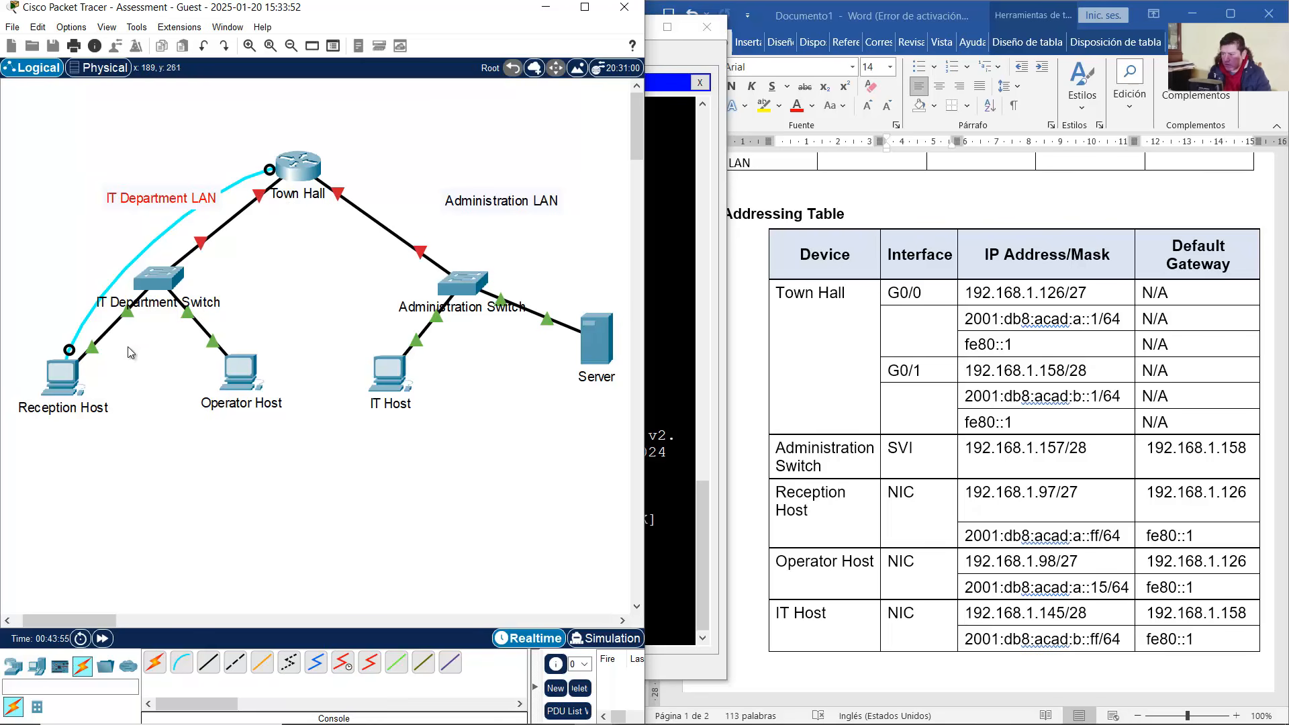
click(64, 386)
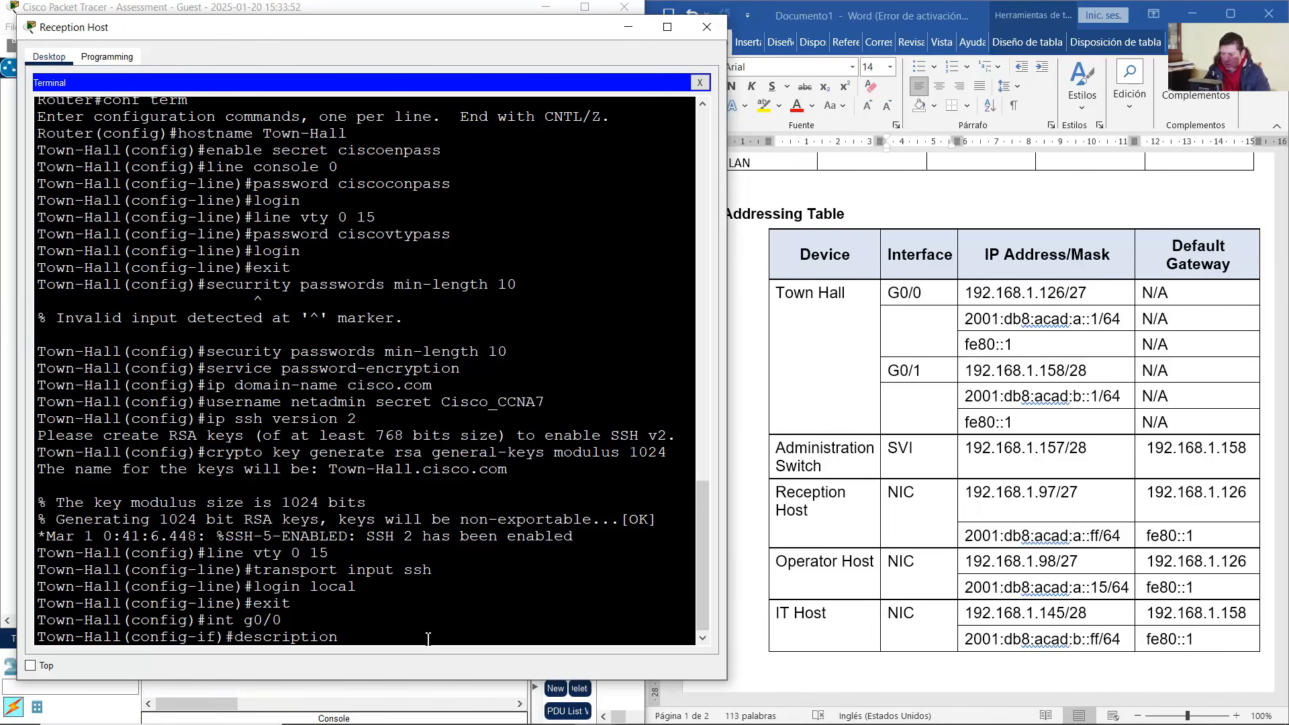
text(IT Departmen)
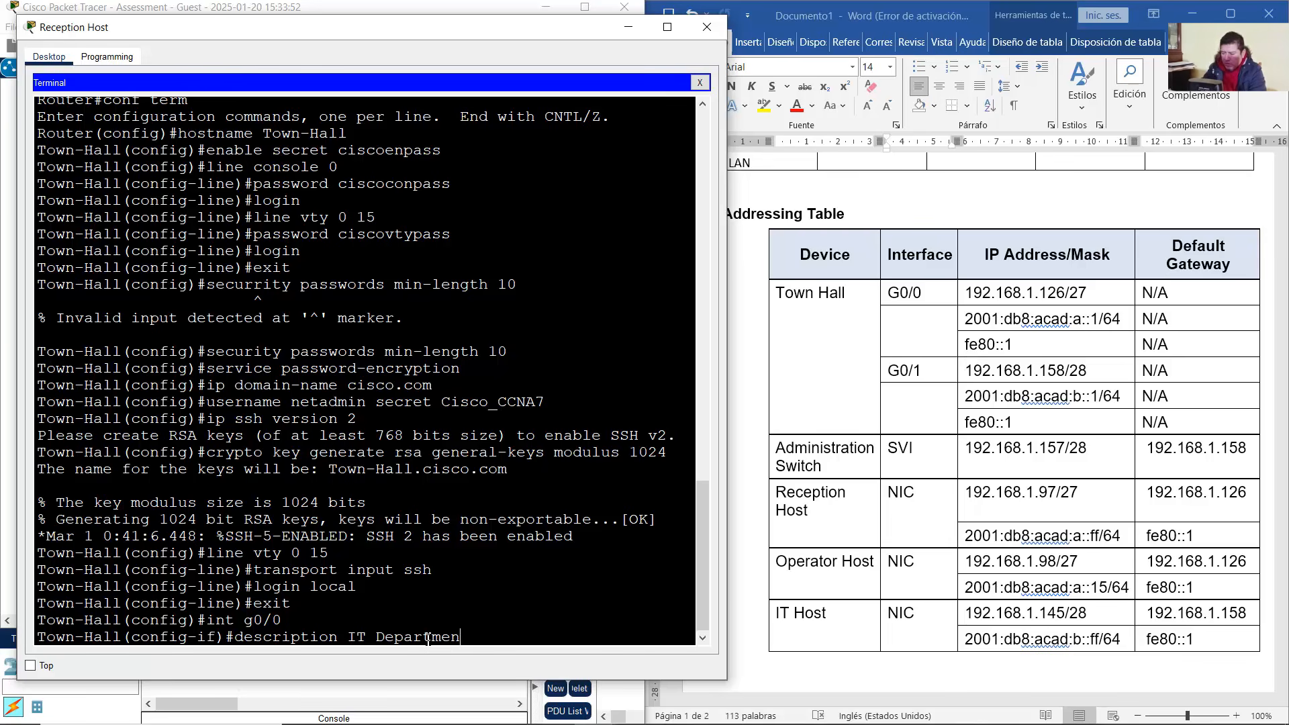
text(t LAN)
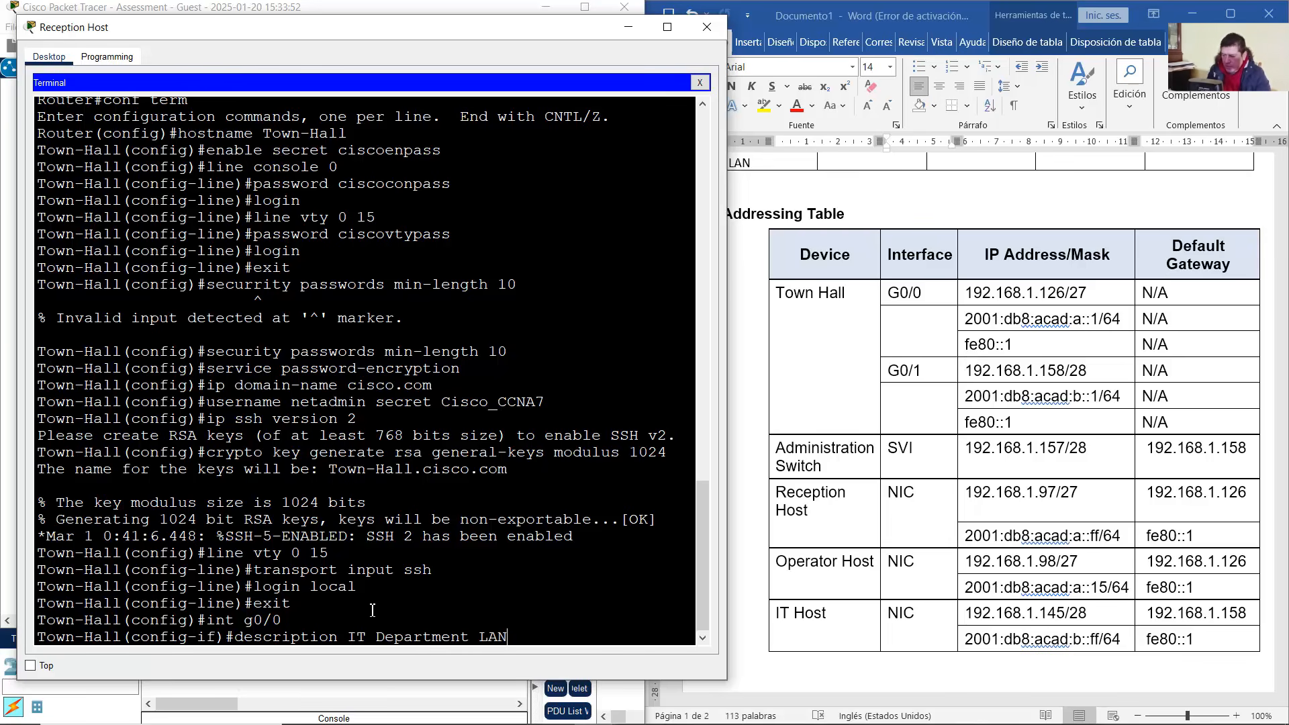
drag(349, 638, 524, 638)
key(Return)
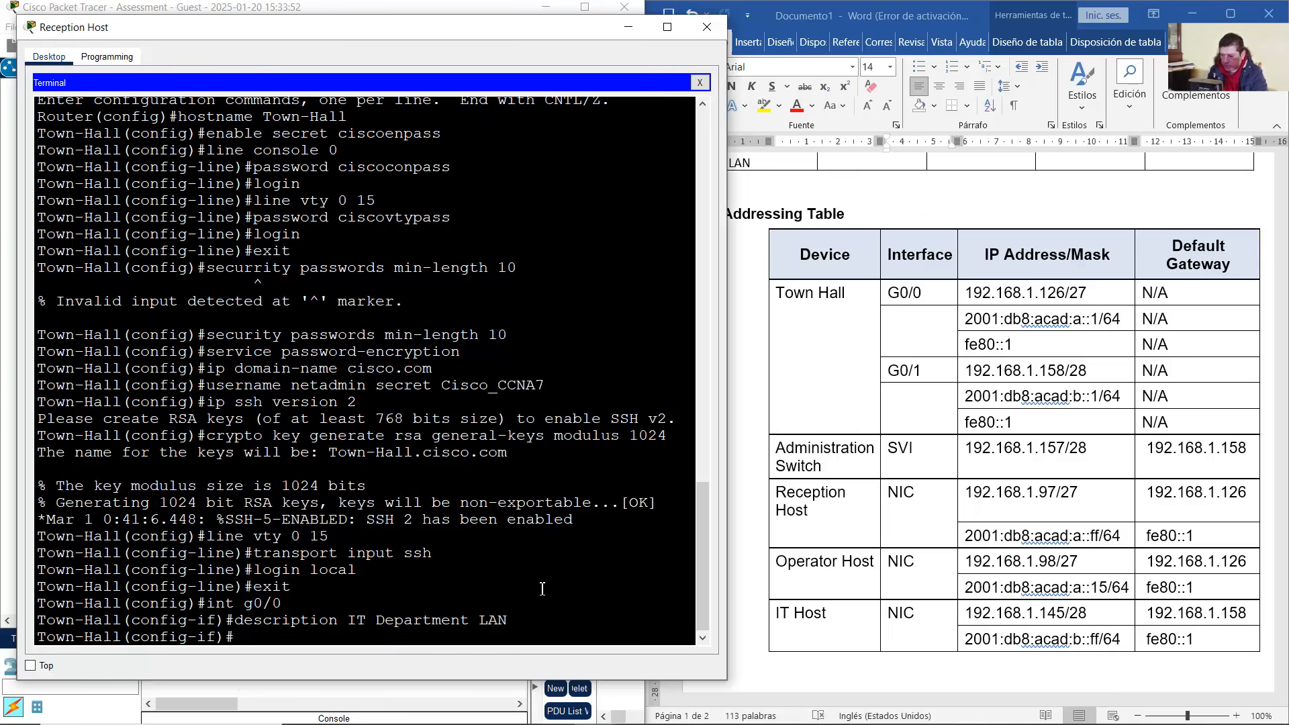
Look up the three Town Hall G0/0 addresses in the Word addressing table
click(982, 300)
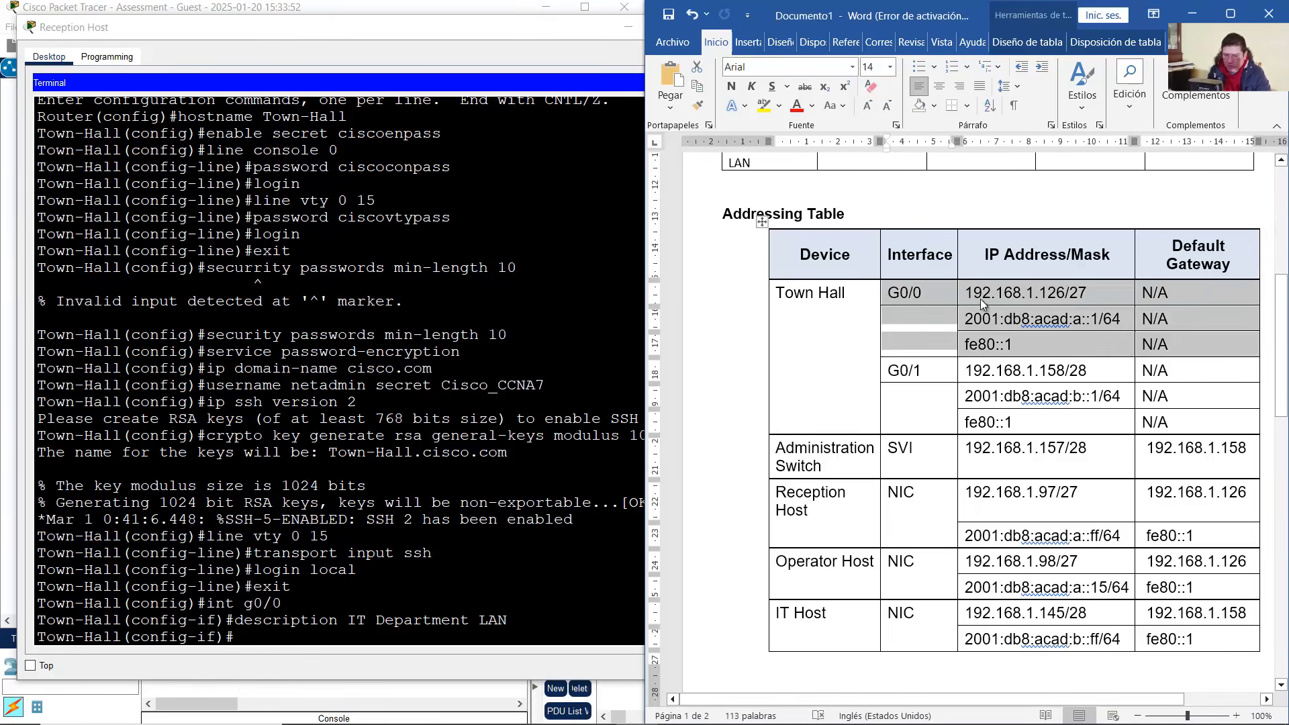
drag(981, 293, 1054, 337)
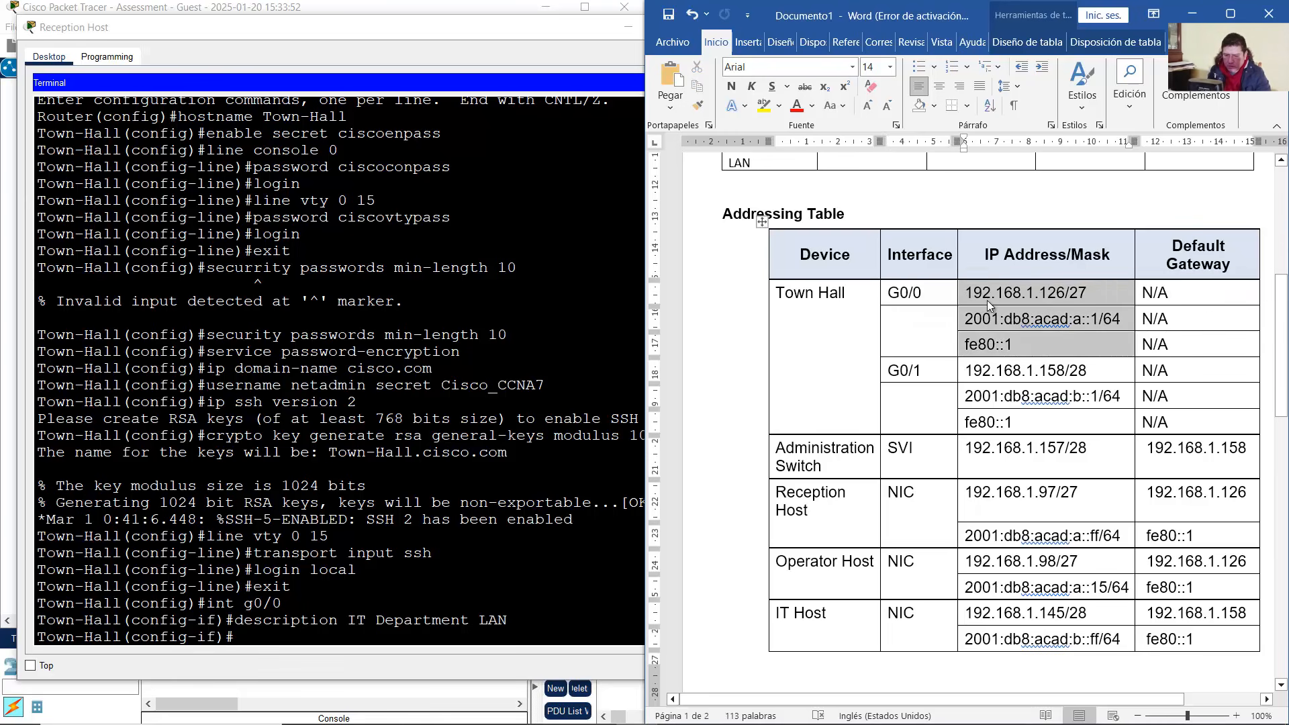
click(457, 535)
Assign G0/0 the IPv4 address 192.168.1.126 255.255.255.224
text(ip ad)
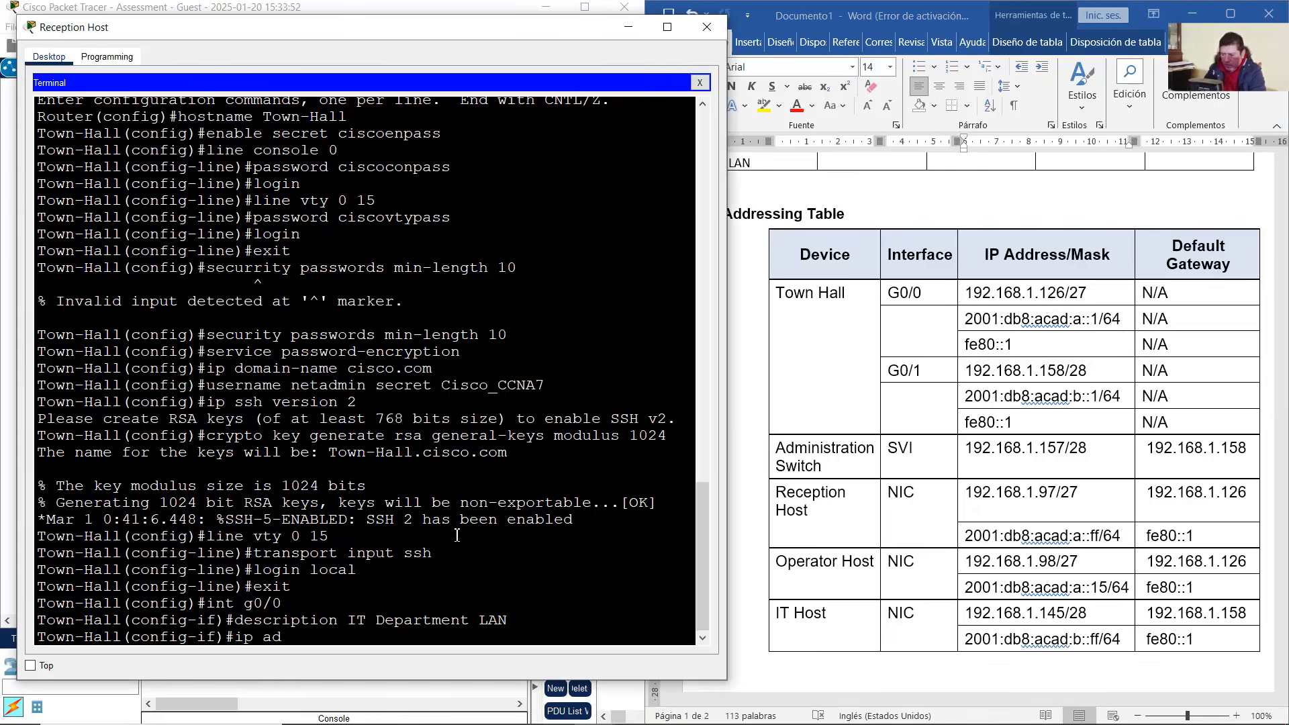
text(dr)
key(BackSpace)
text(dress)
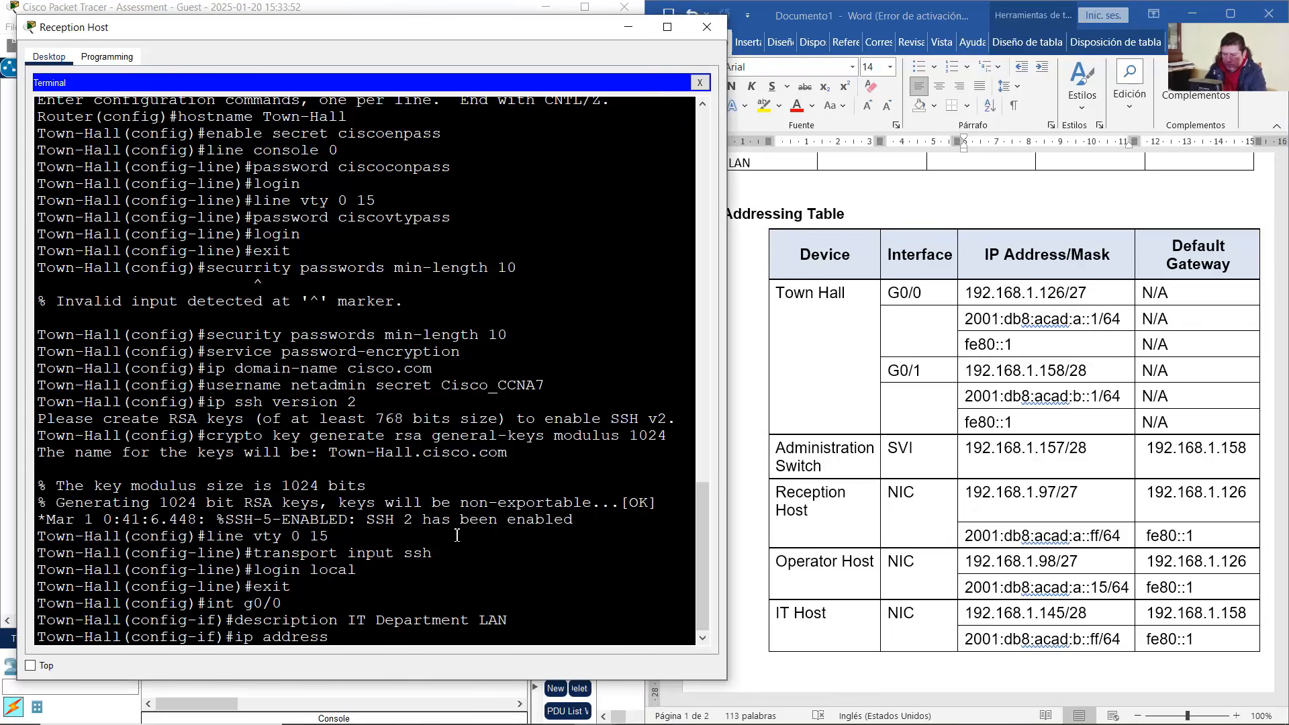
text( 192.168.1.126)
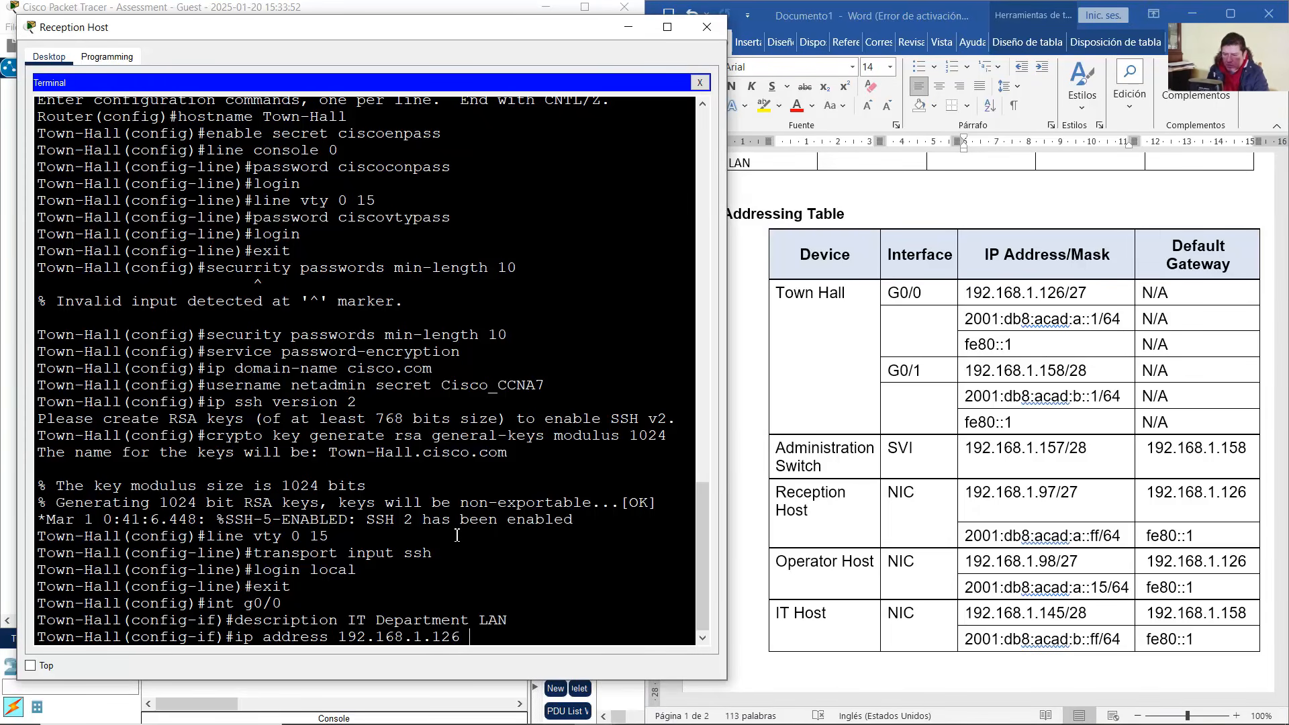
text( 255.255.2)
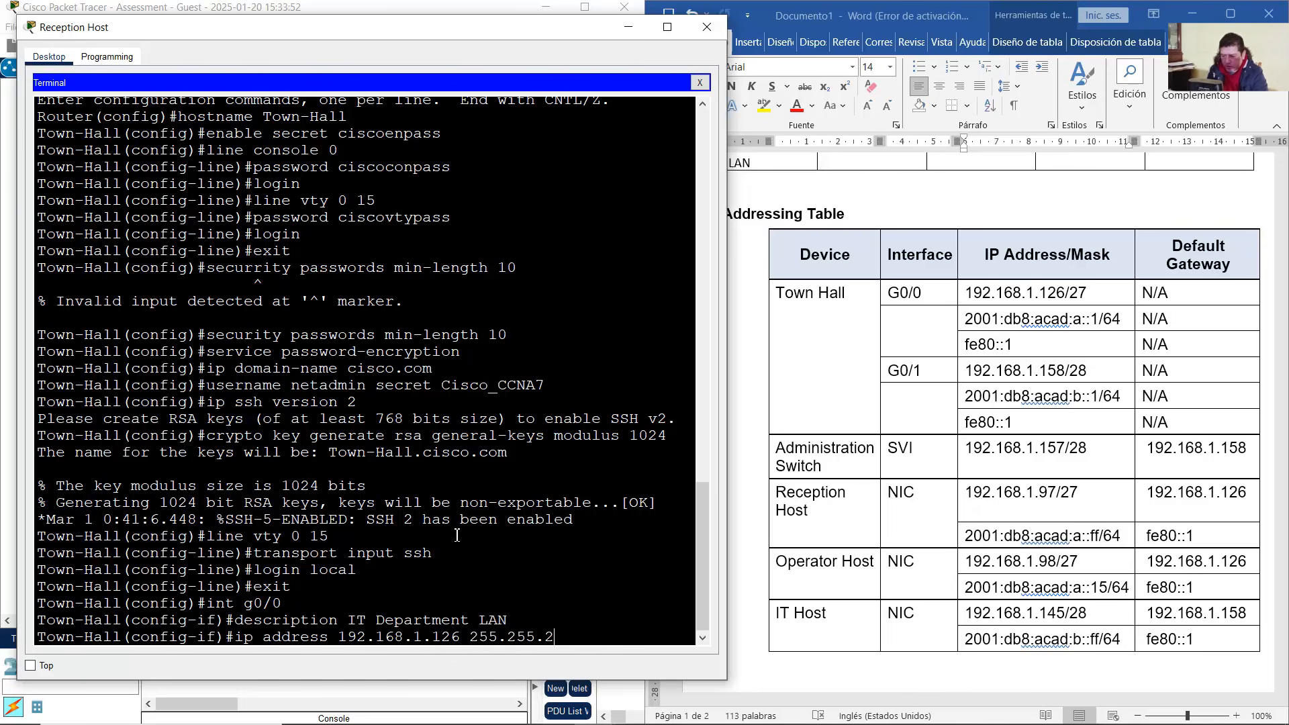
text(55.224)
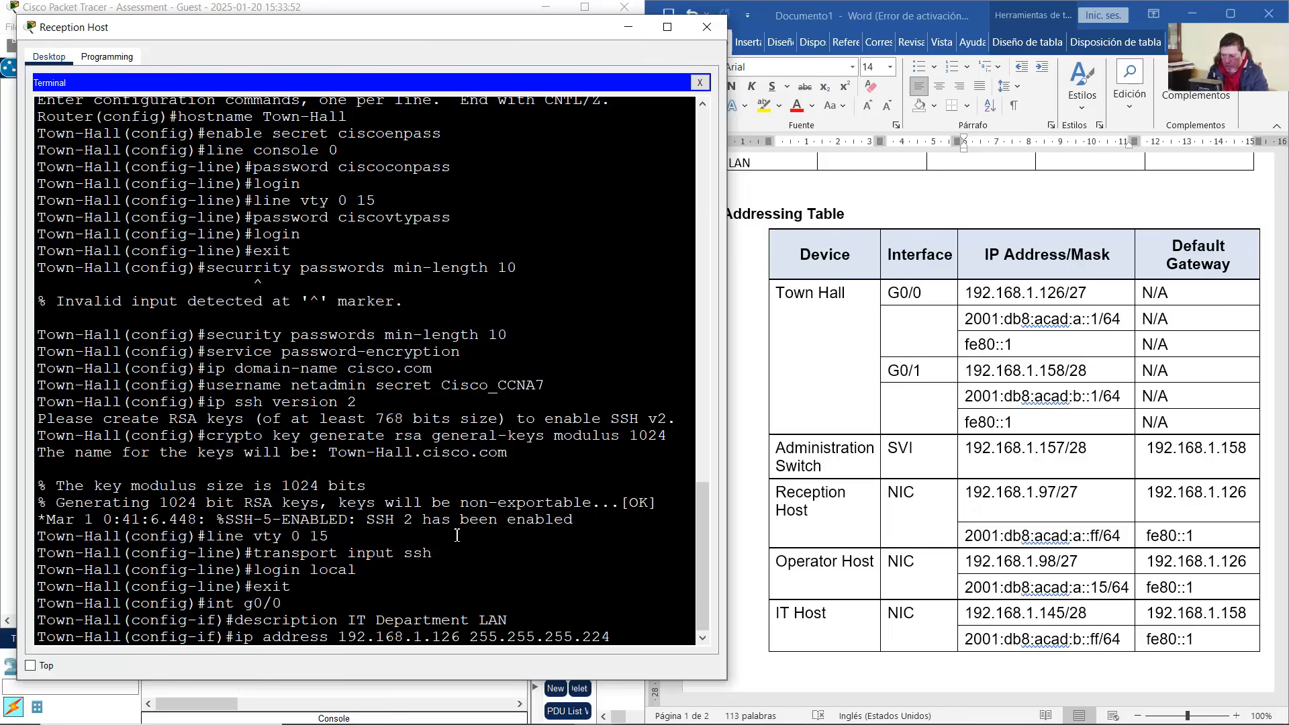
key(Return)
Assign G0/0 the IPv6 address 2001:db8:acad:a::1/64, removing the stray 'a' first
text(ipv6 a)
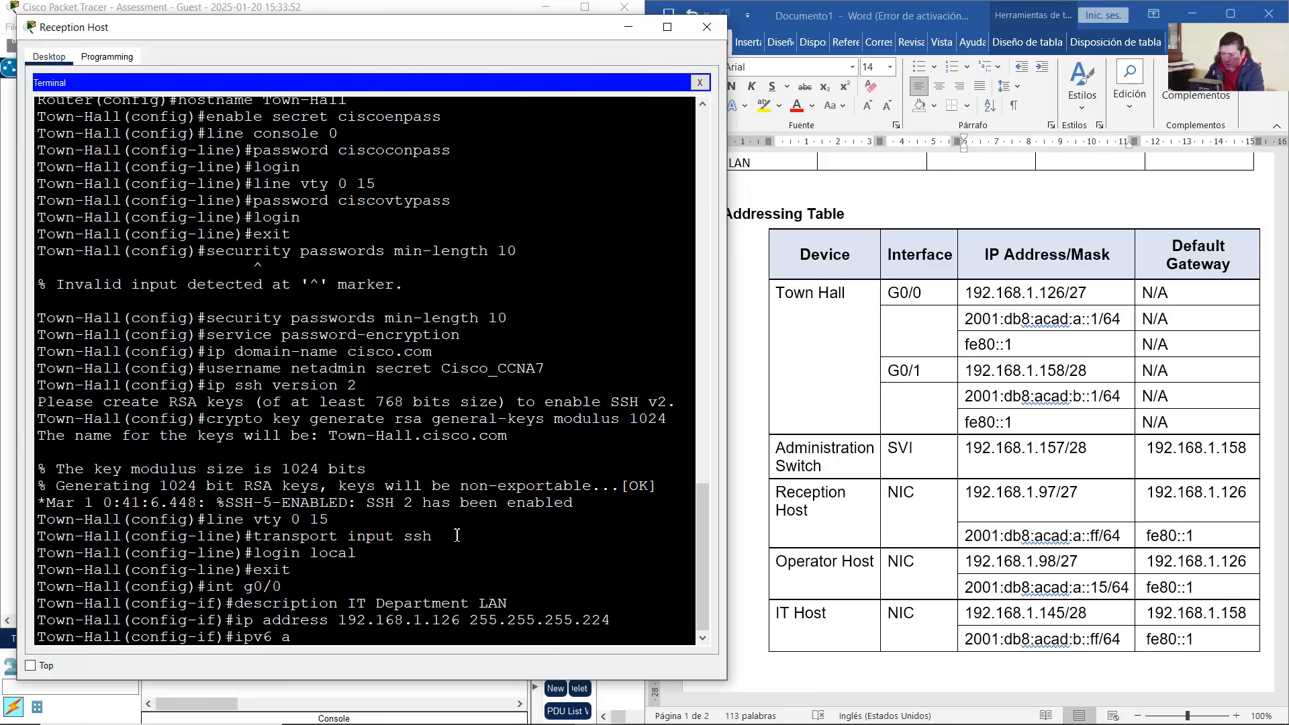
text(ddress 200)
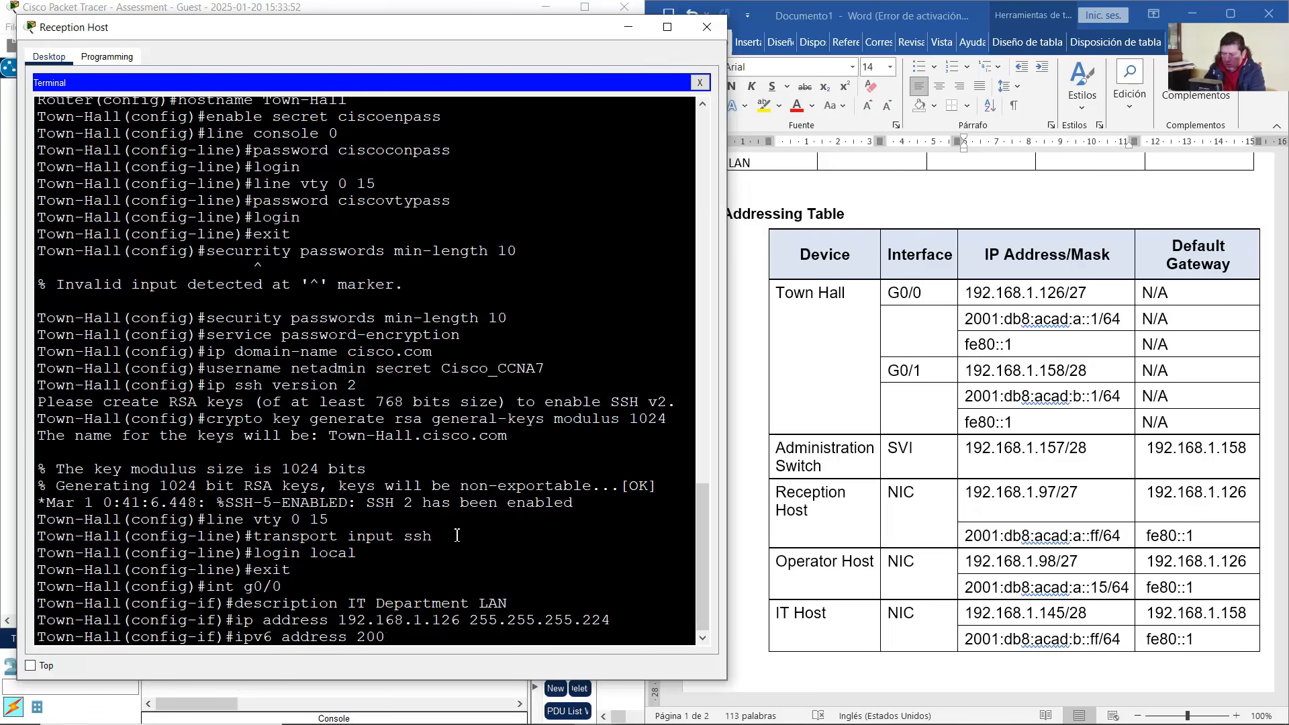
text(1:adb8)
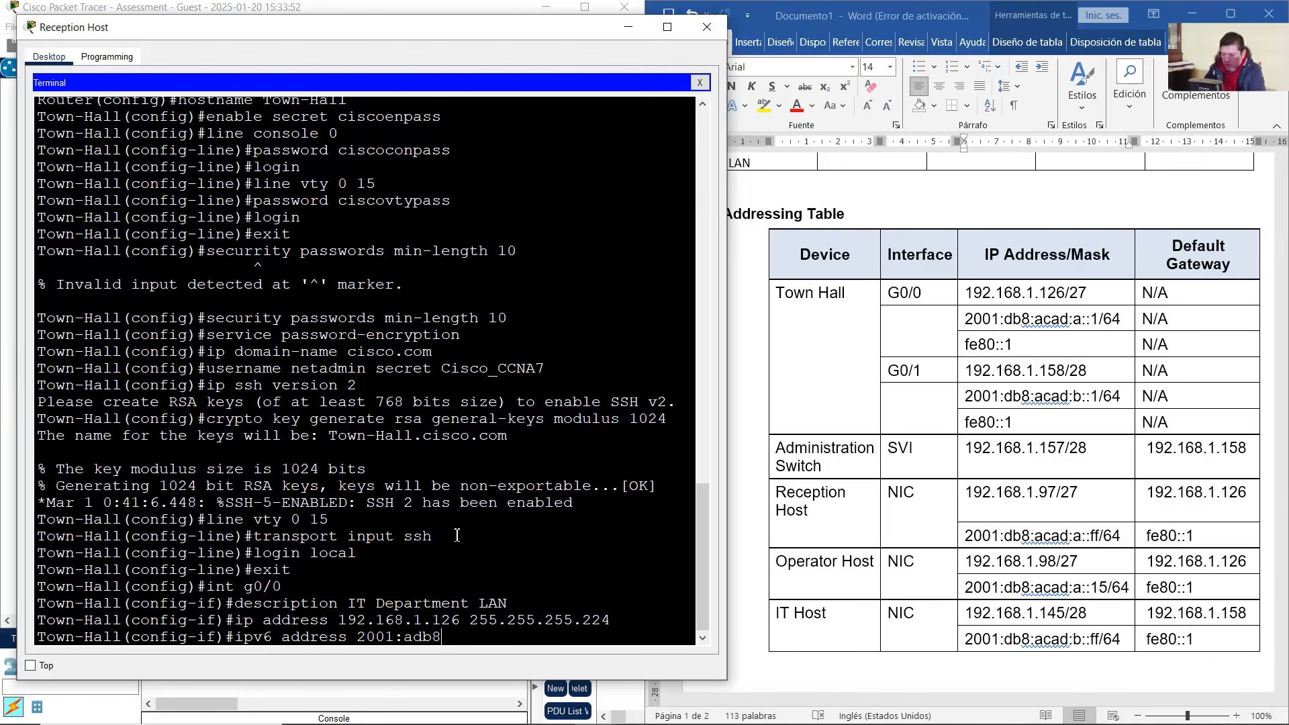
text(:acad:a::)
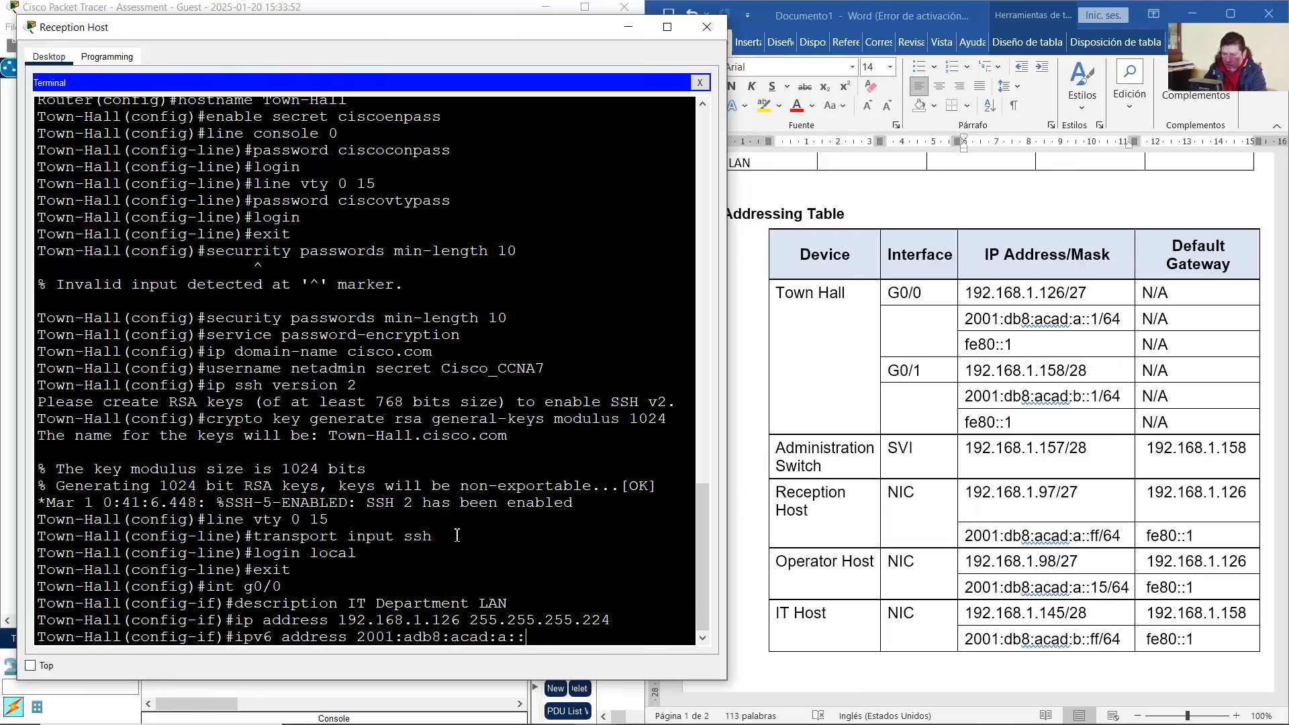
text(1/64)
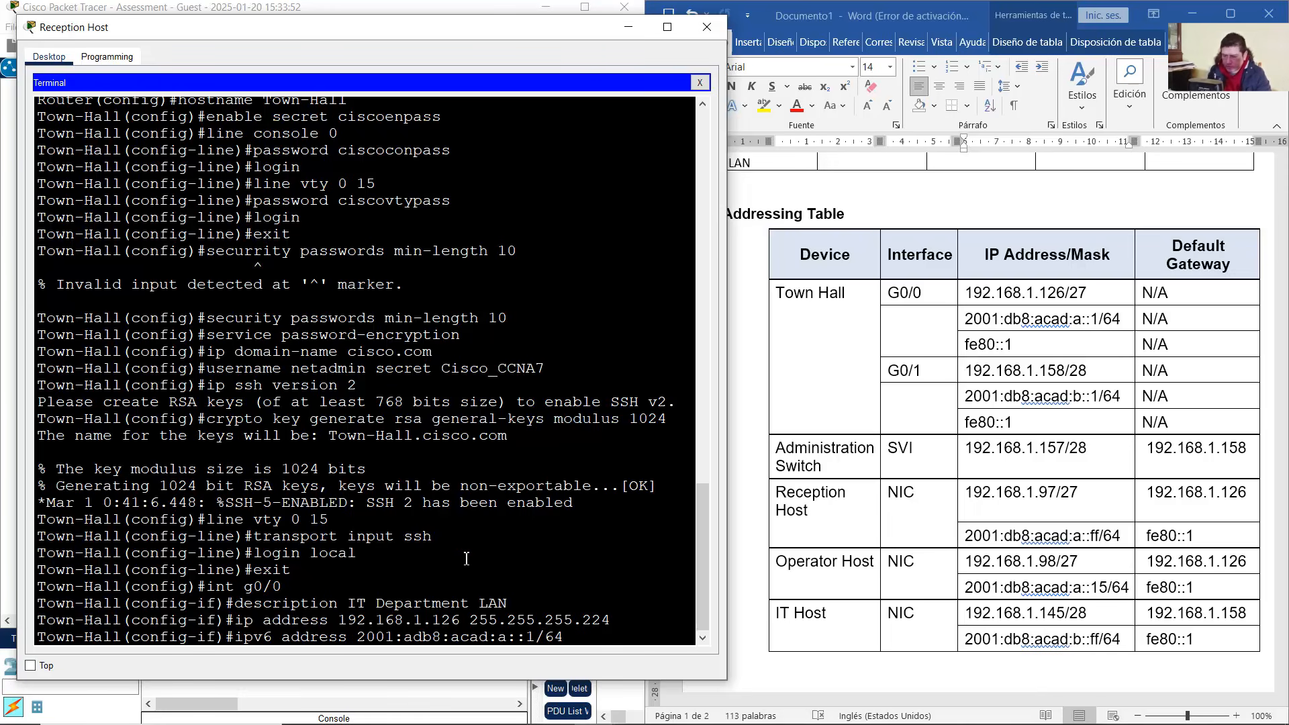
drag(360, 639, 408, 637)
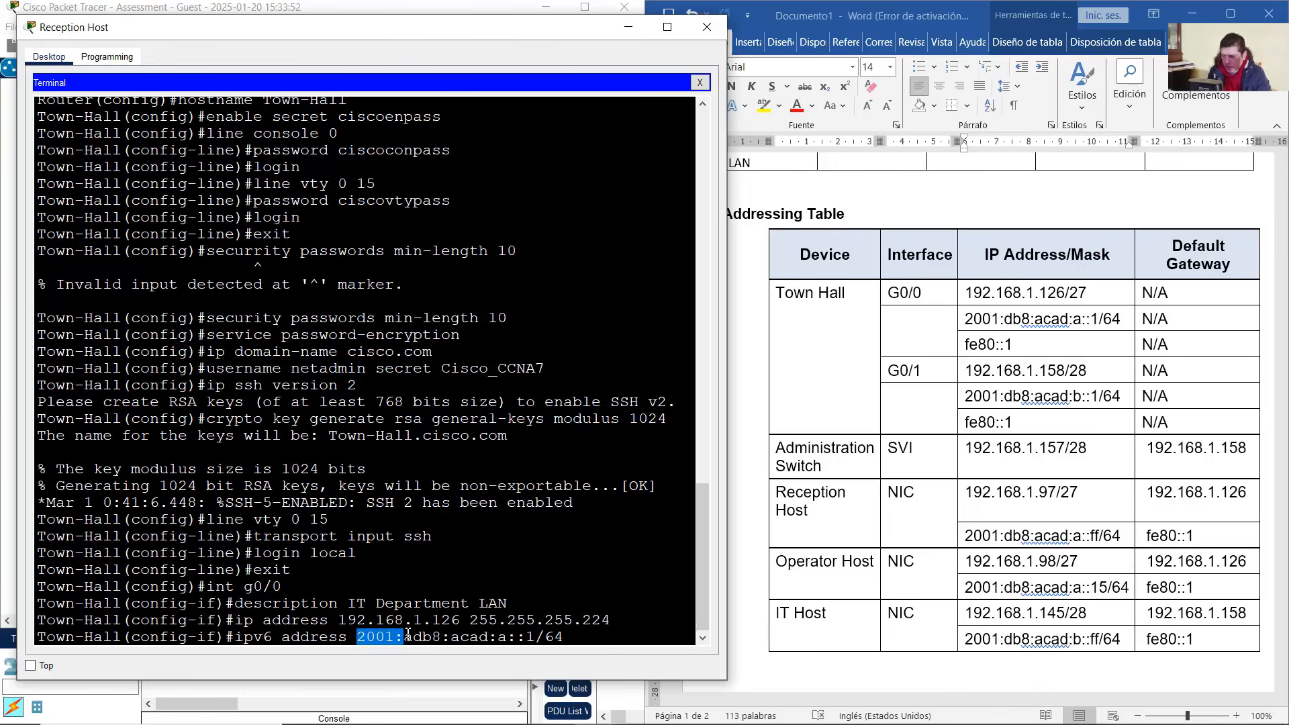
click(417, 636)
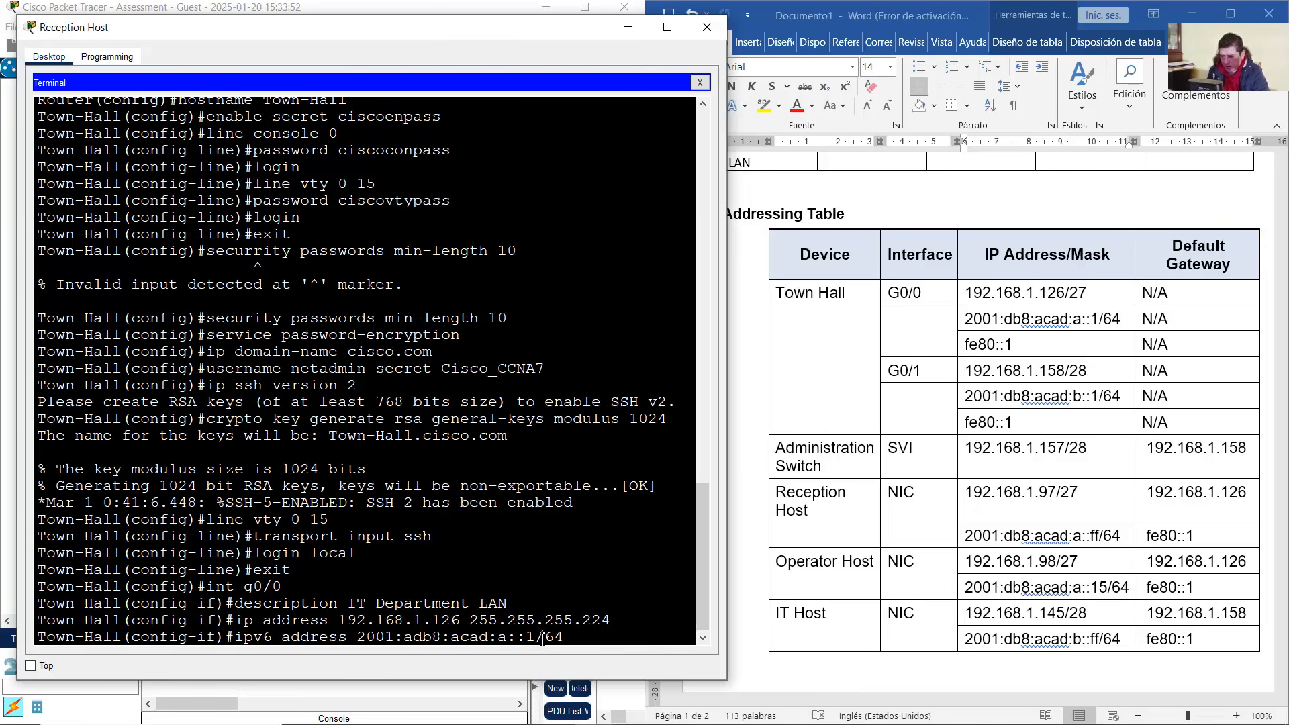
key(BackSpace)
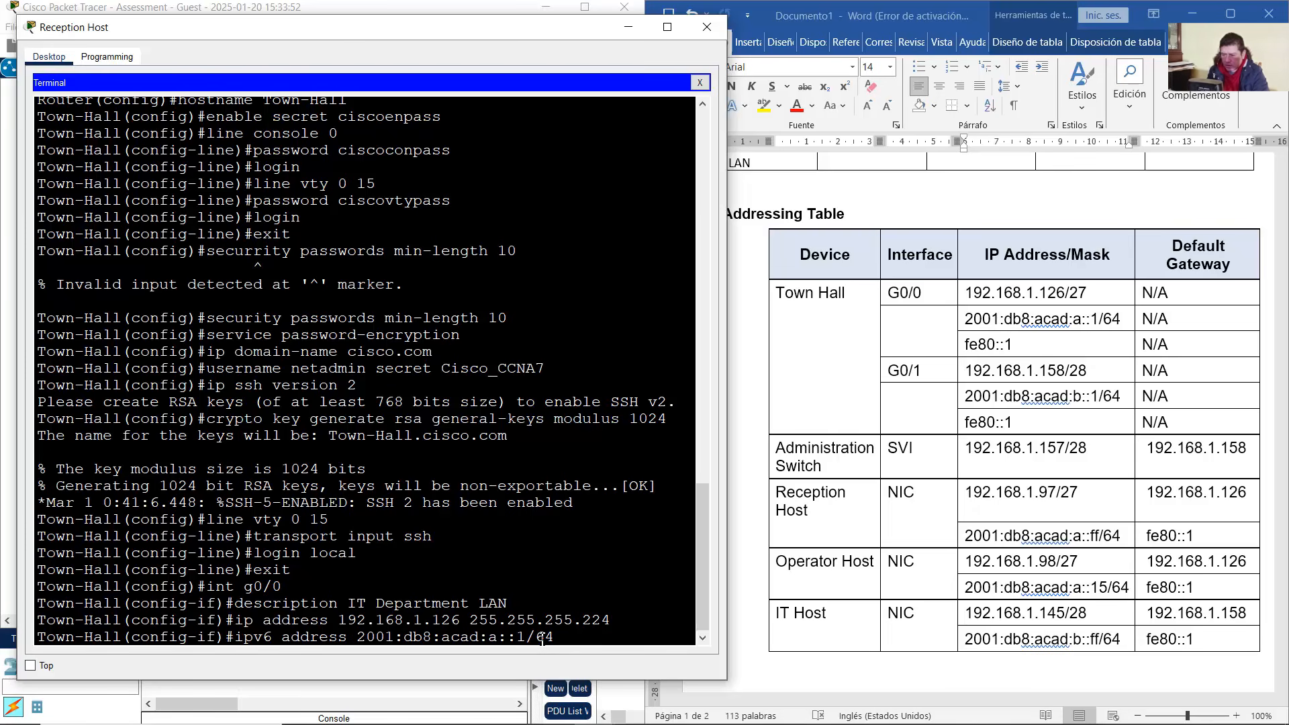
double_click(496, 638)
click(705, 639)
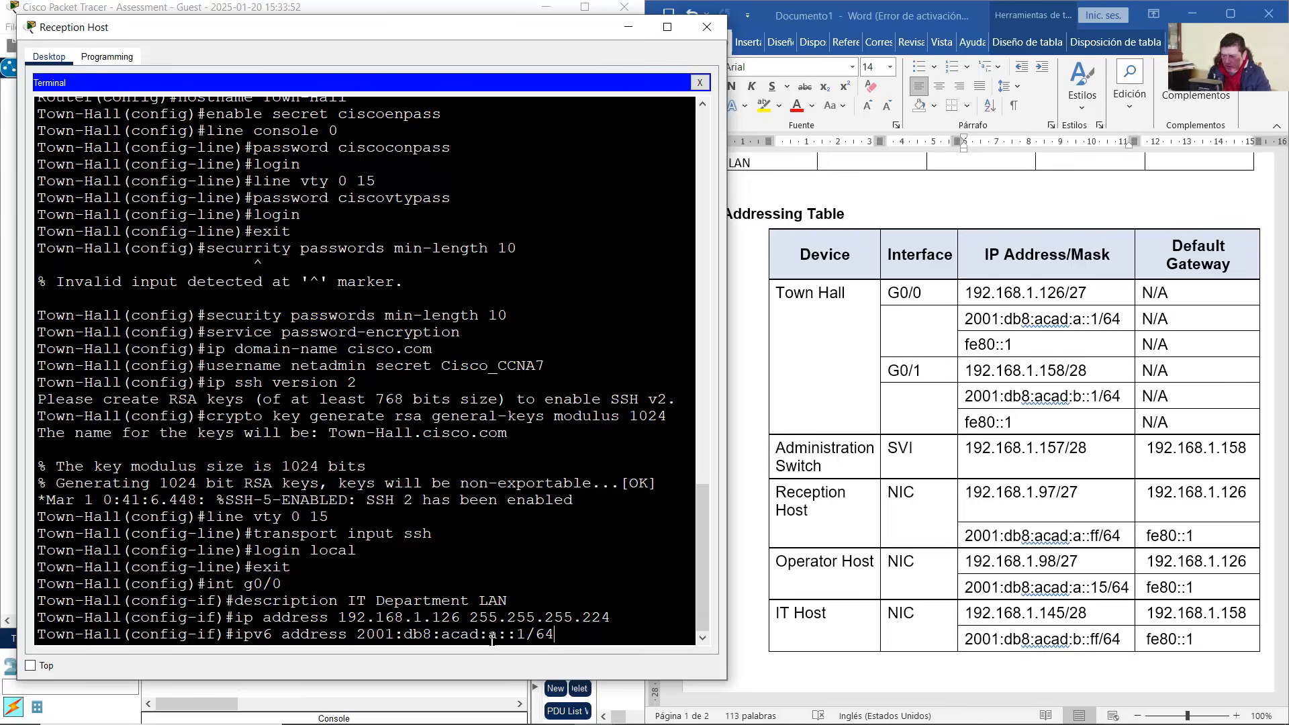
click(589, 639)
double_click(499, 637)
click(501, 634)
drag(357, 636, 527, 636)
click(580, 642)
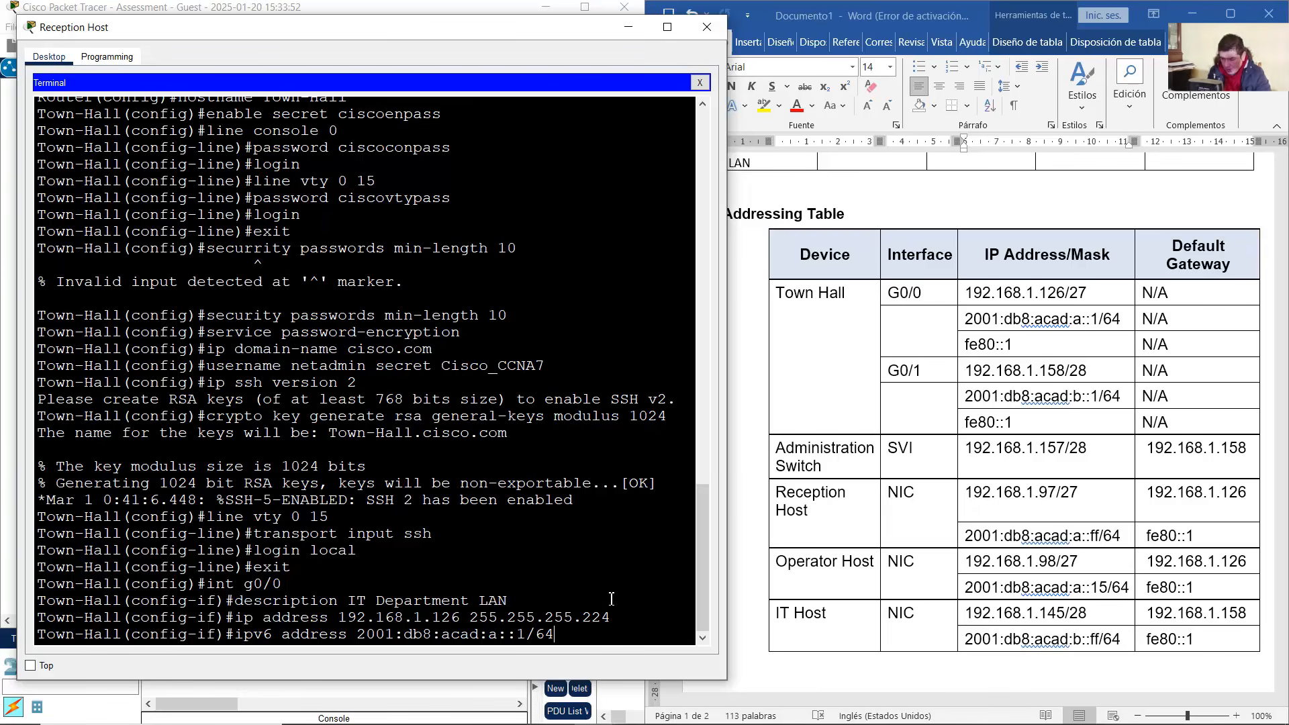
key(Return)
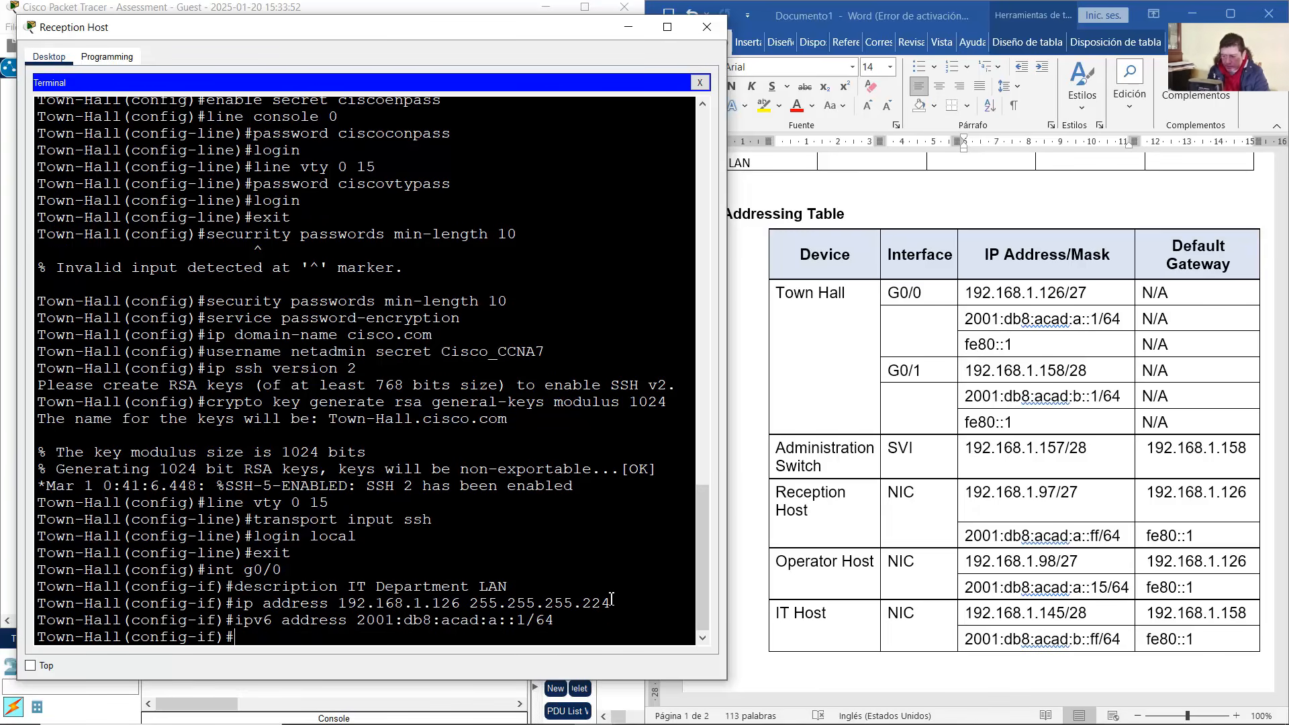
Add link-local address fe80::1 to G0/0 and enable it with no shutdown
key(Up)
key(BackSpace)
key(BackSpace)
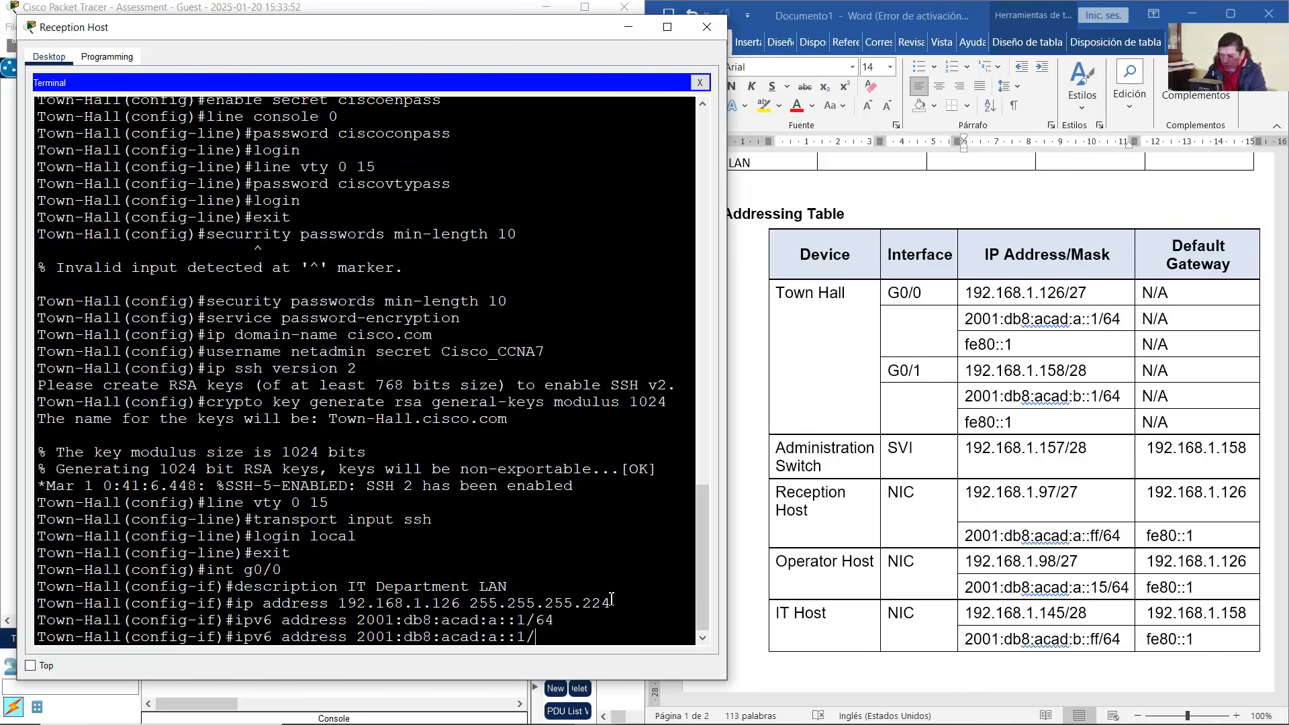
key(BackSpace)
key(BackSpace)
key(BackSpace)
key(BackSpace)
key(BackSpace)
key(BackSpace)
key(BackSpace)
key(BackSpace)
key(BackSpace)
key(BackSpace)
key(BackSpace)
key(BackSpace)
key(BackSpace)
key(BackSpace)
key(BackSpace)
key(BackSpace)
key(BackSpace)
key(BackSpace)
key(BackSpace)
text(fe80)
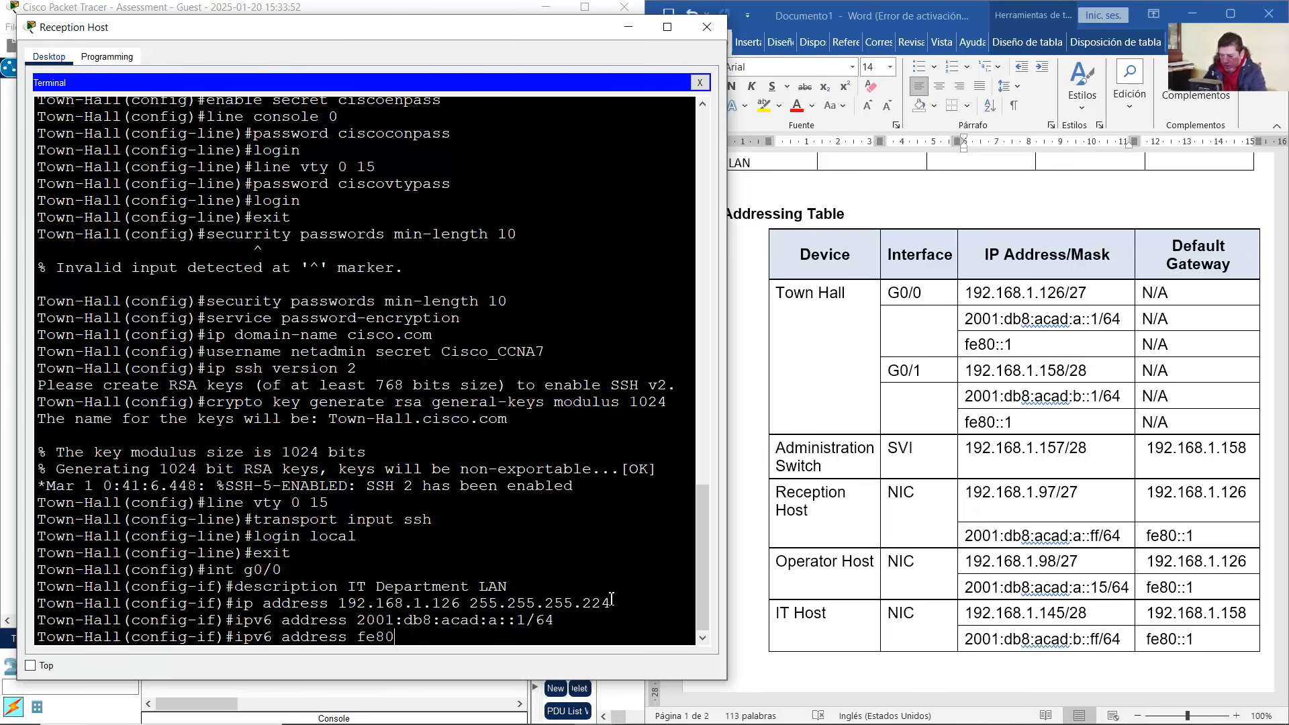
text(::1 link-loca)
text(l)
key(Return)
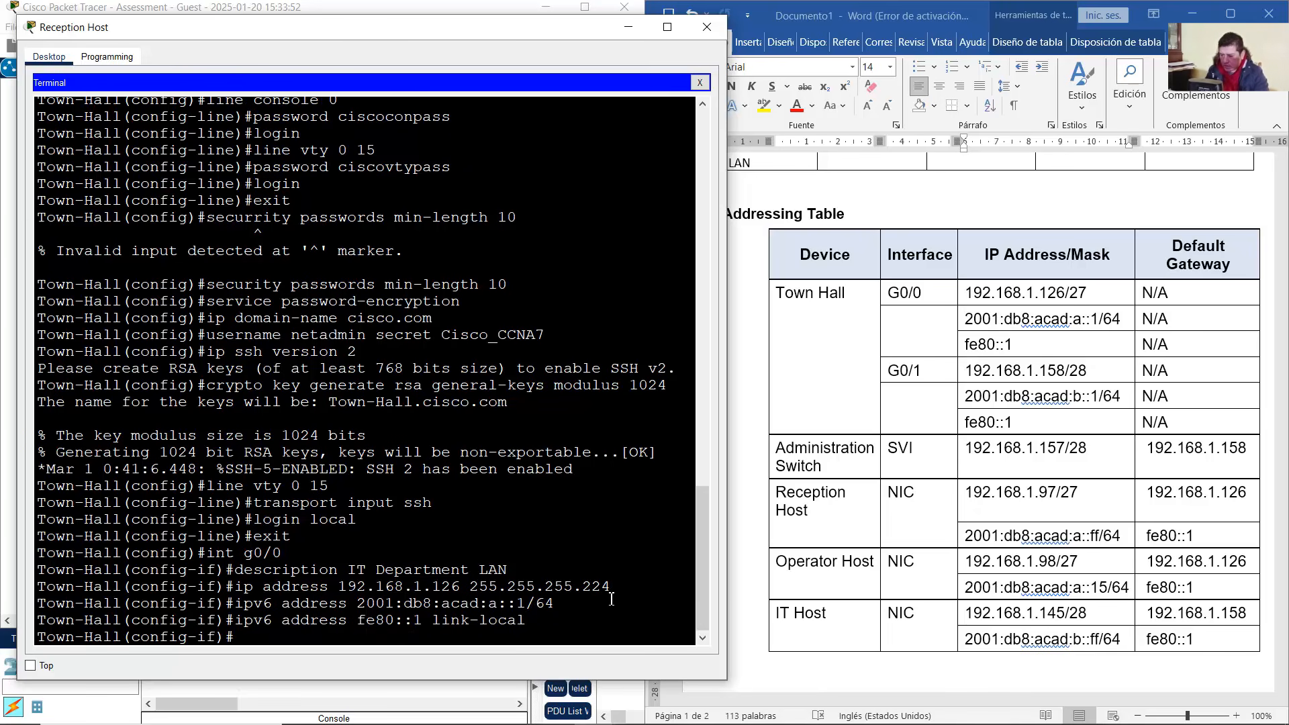
text(no shutdown)
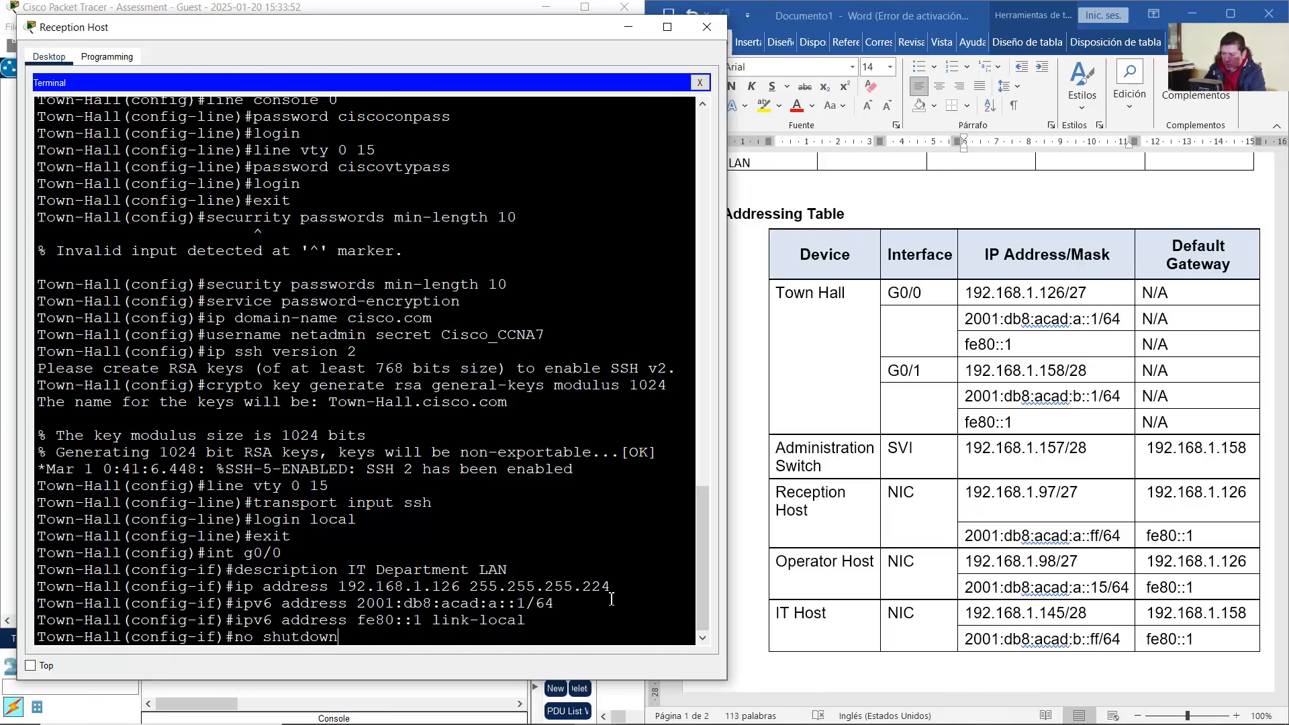
key(Return)
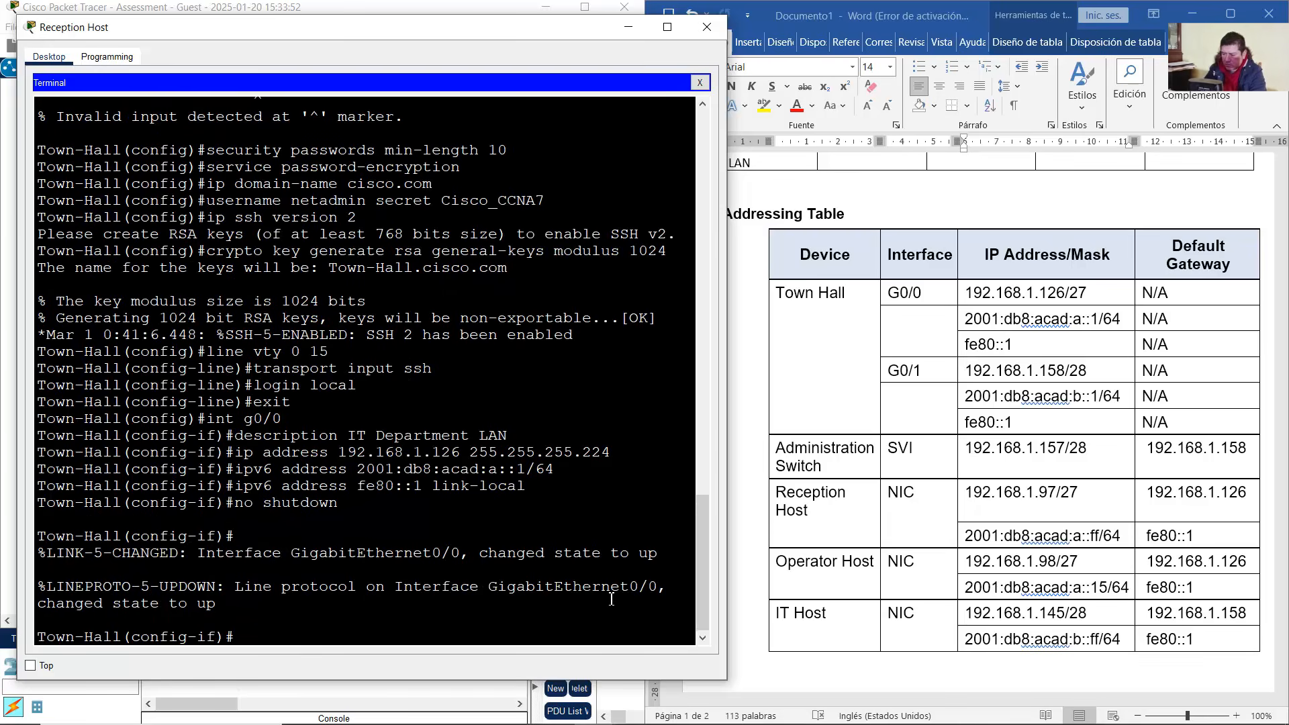
Check the G0/1 rows in the addressing table and begin the int g0/1 command
click(966, 462)
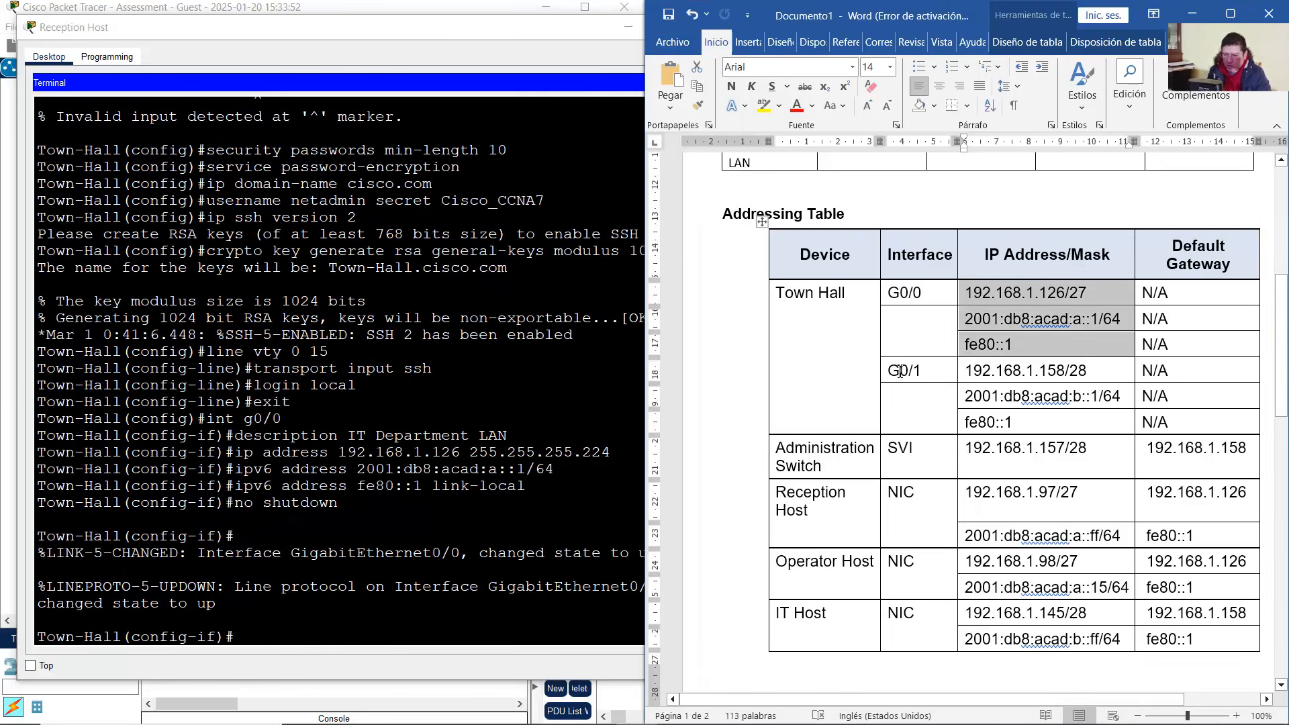
drag(899, 371, 1159, 411)
click(589, 455)
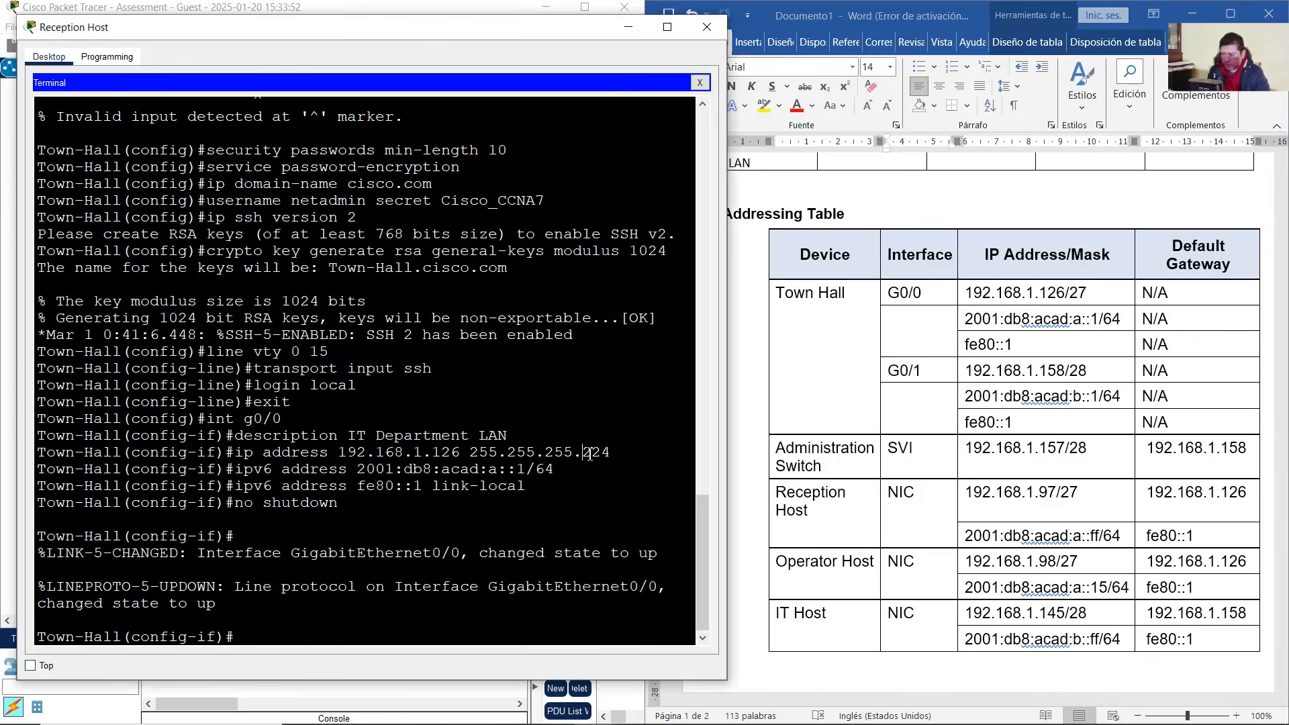
key(Up)
key(Up)
key(Up)
key(Up)
key(Up)
key(Up)
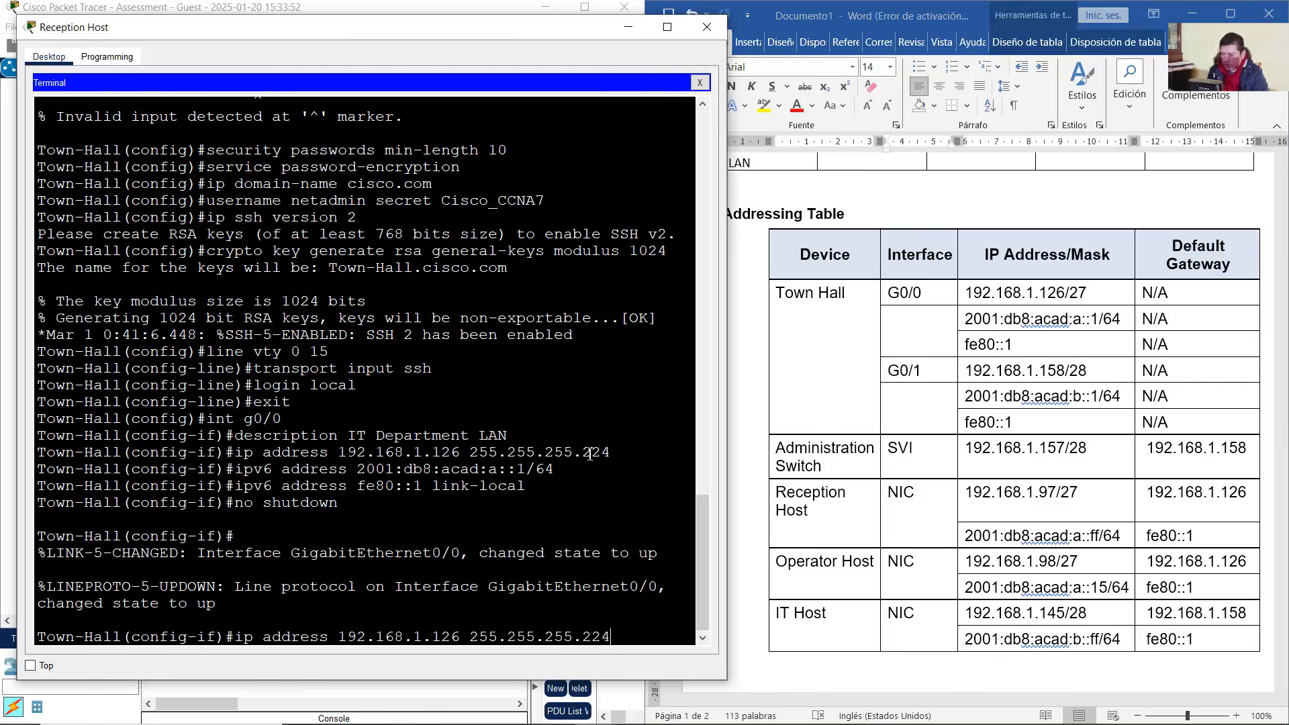
key(BackSpace)
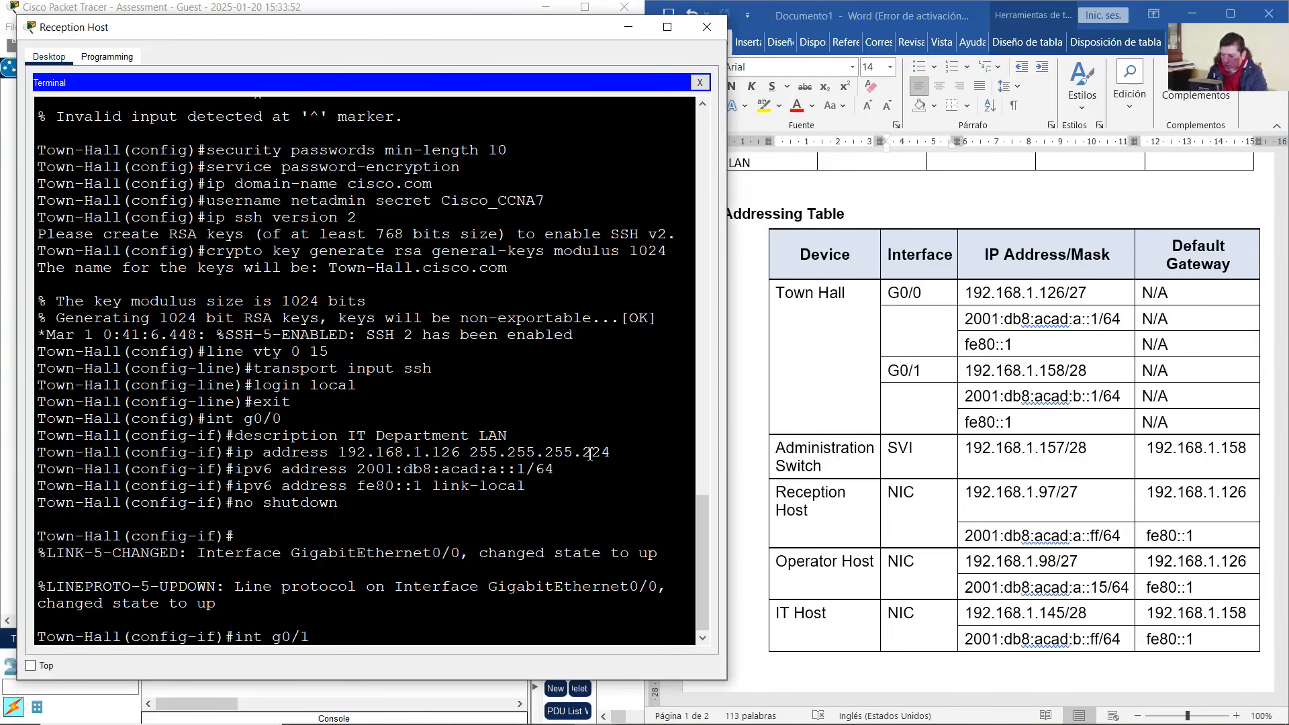
Enter interface G0/1 and give it the description 'Administration LAN'
text(1)
key(Return)
key(Up)
key(Up)
key(Up)
key(Up)
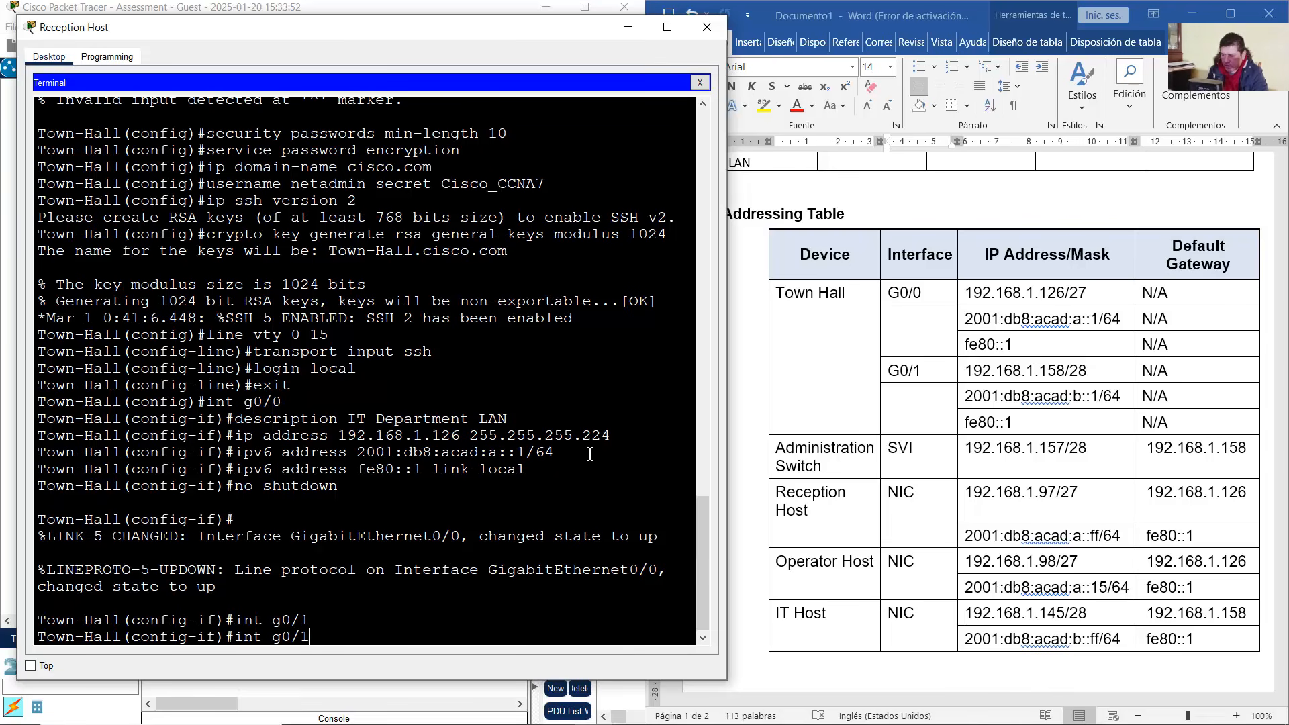
key(Up)
key(Up)
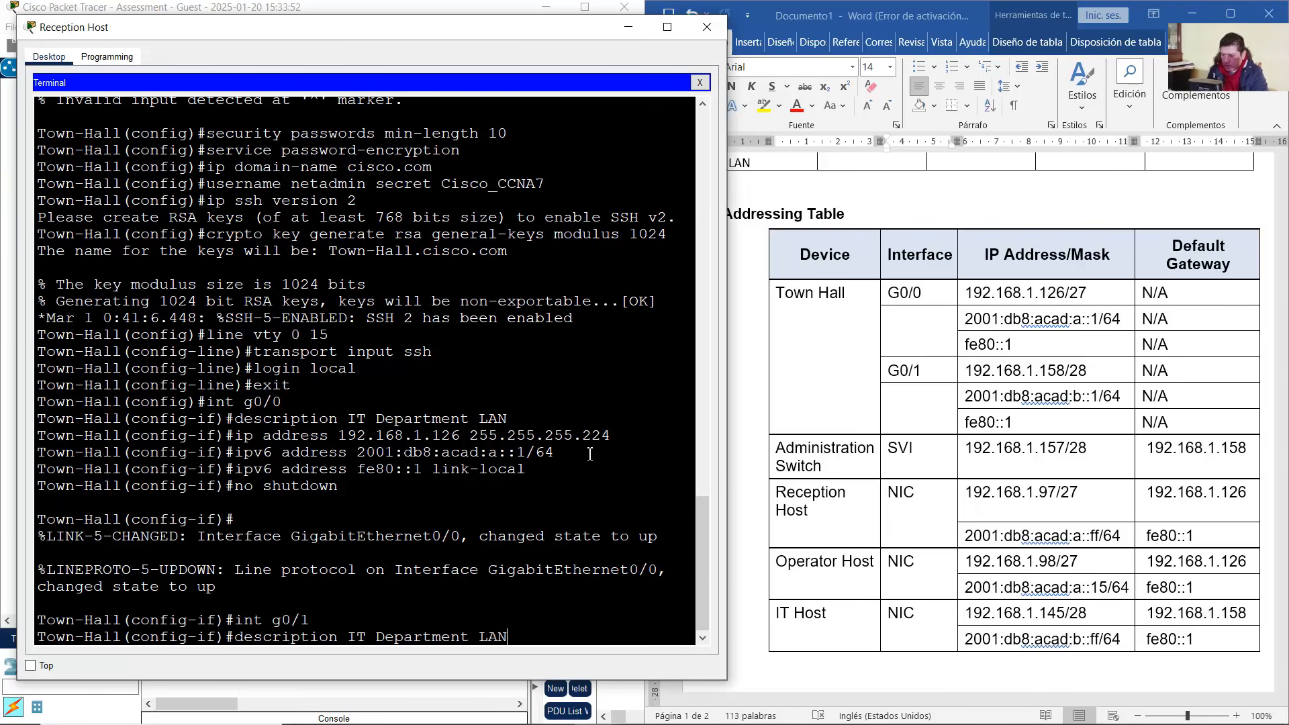
key(BackSpace)
key(BackSpace)
key(BackSpace)
key(BackSpace)
key(BackSpace)
key(BackSpace)
key(BackSpace)
key(BackSpace)
key(BackSpace)
key(BackSpace)
key(BackSpace)
key(BackSpace)
key(BackSpace)
key(BackSpace)
key(BackSpace)
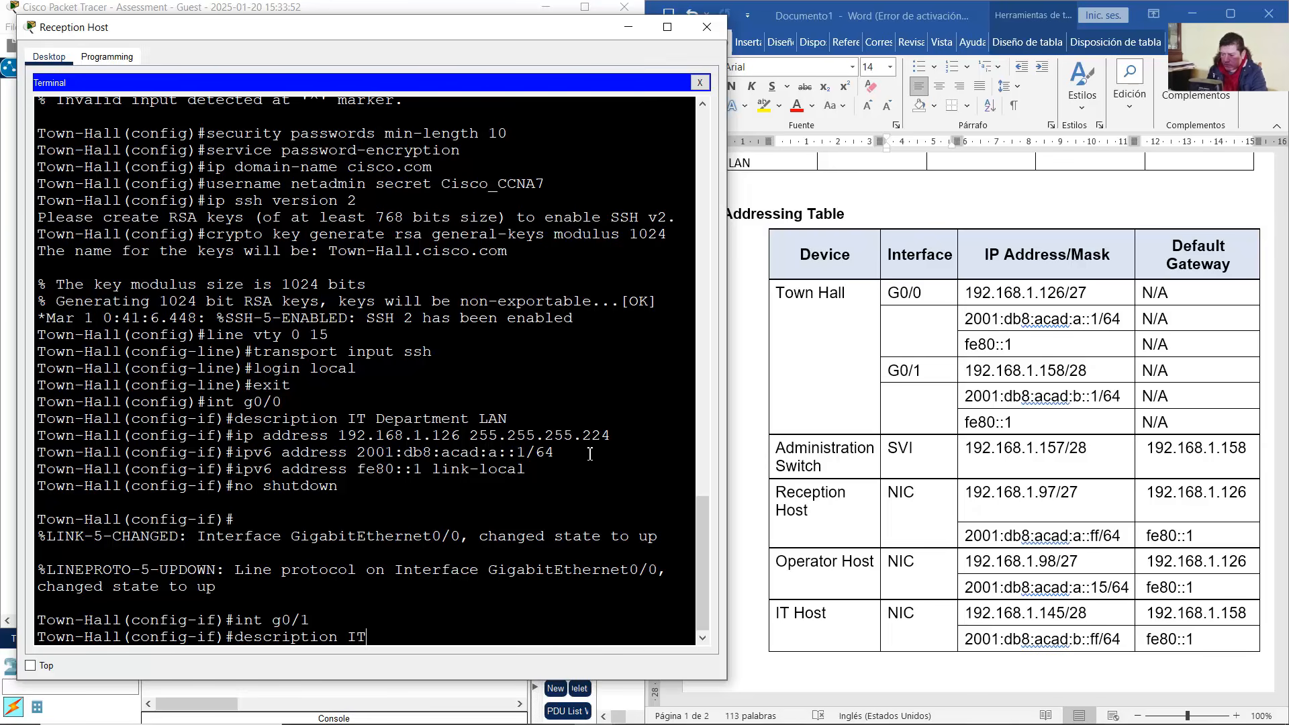
click(356, 7)
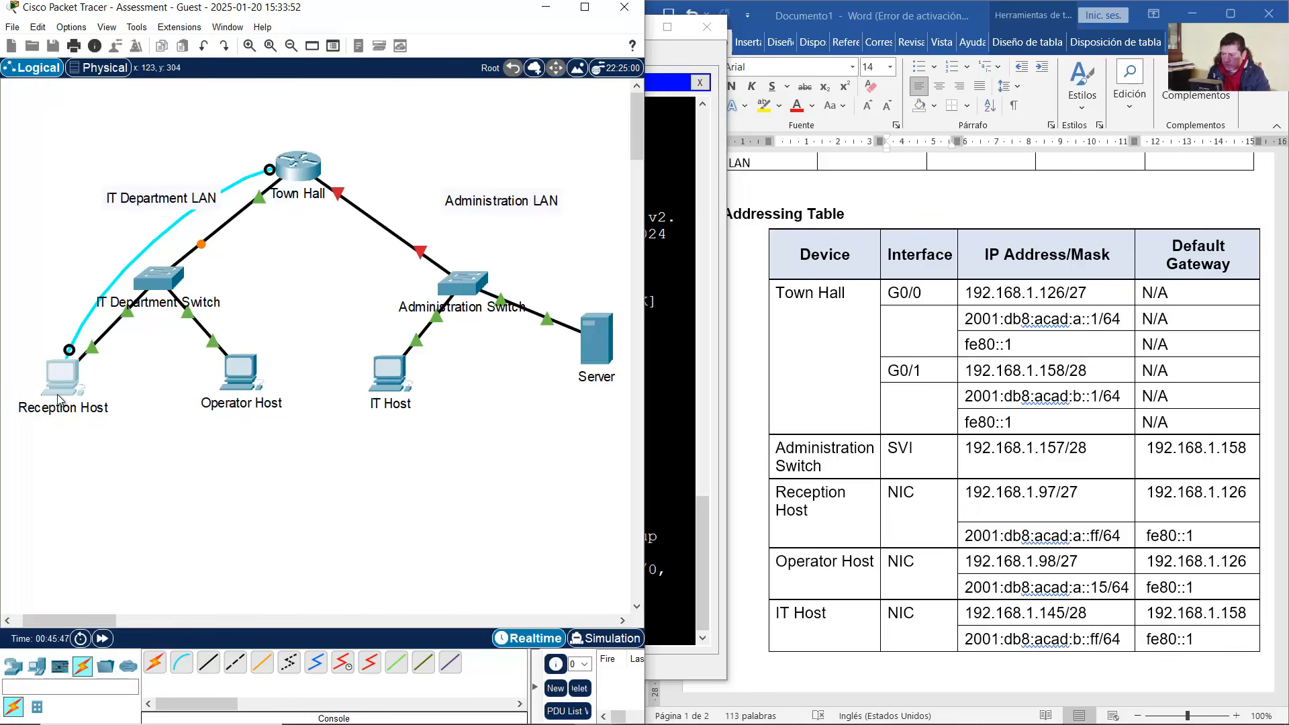
click(67, 380)
text(Adminis)
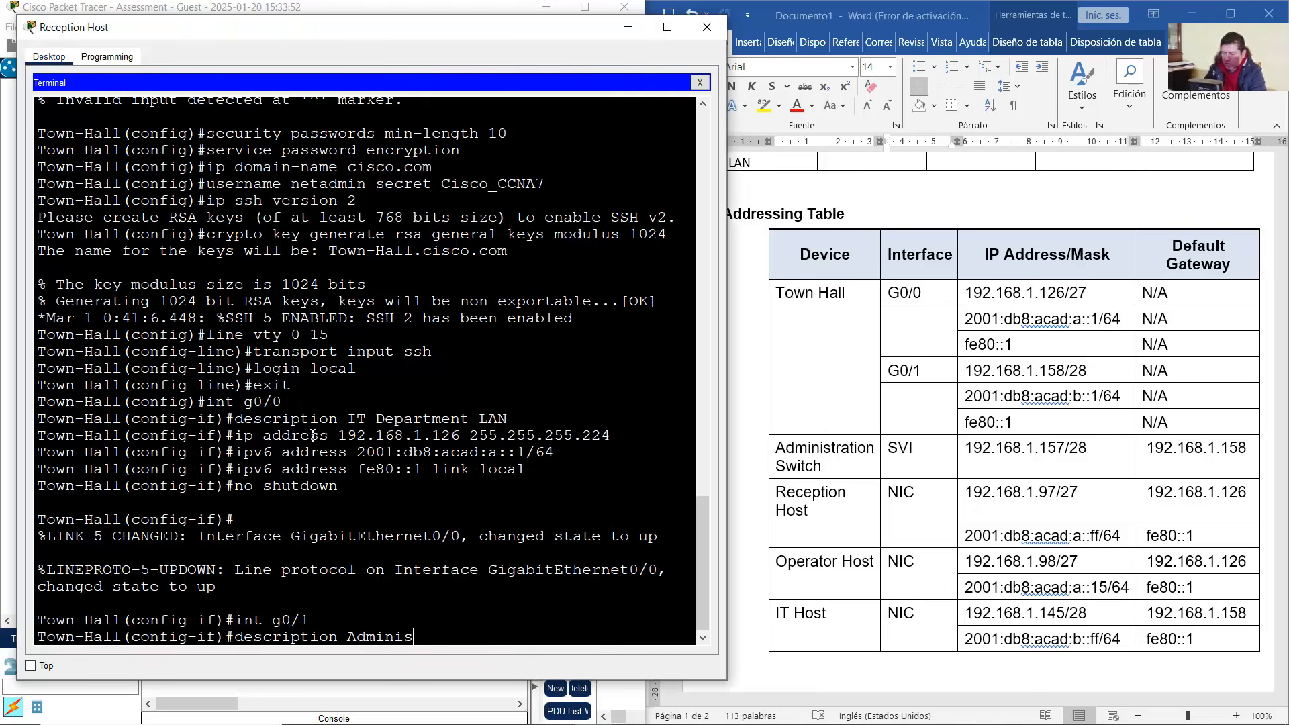
text(tration LAN)
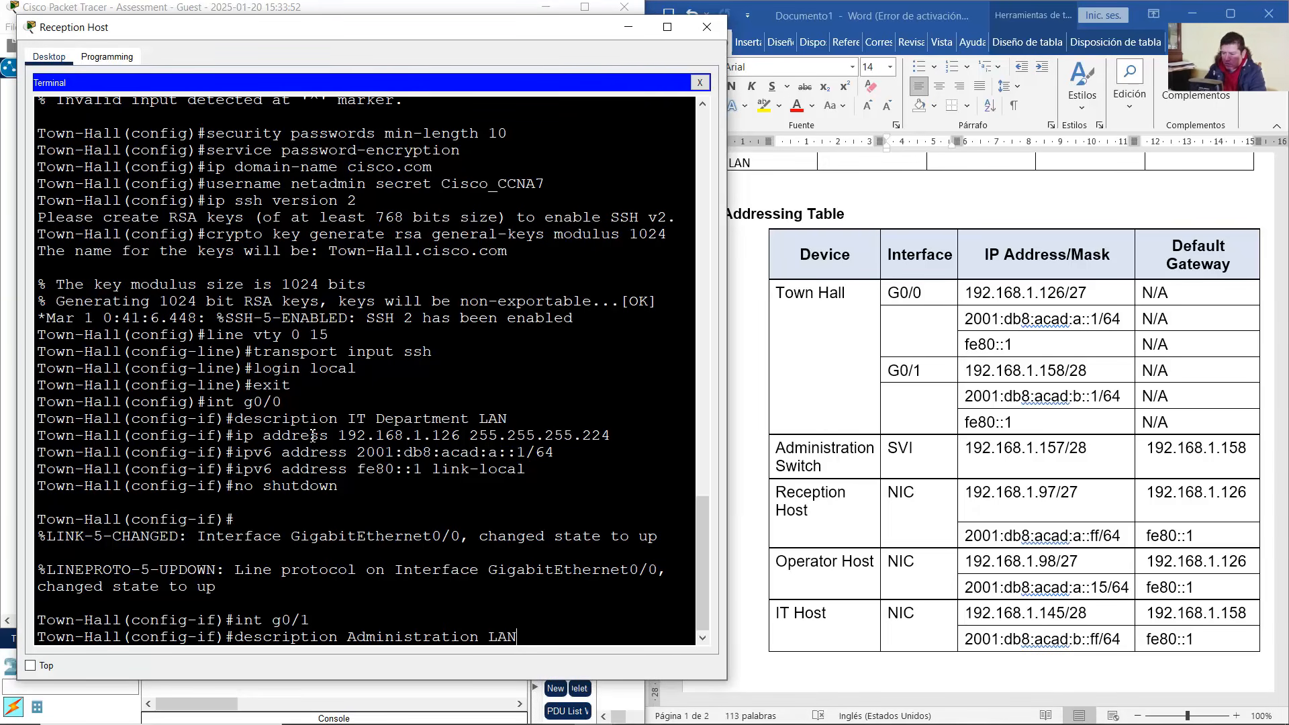
key(Return)
Edit the recalled IPv4 command to assign G0/1 192.168.1.158 255.255.255.240
key(Up)
key(Up)
key(Up)
key(Up)
key(Up)
key(Up)
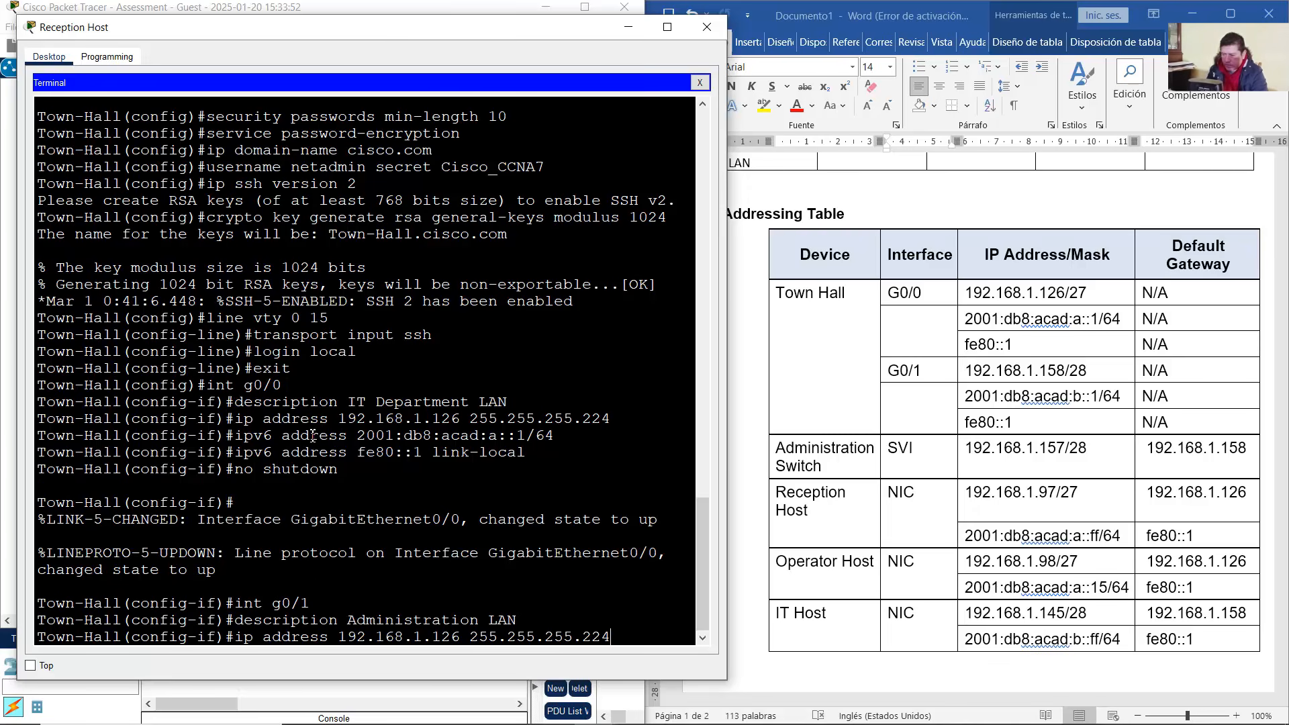
click(1037, 371)
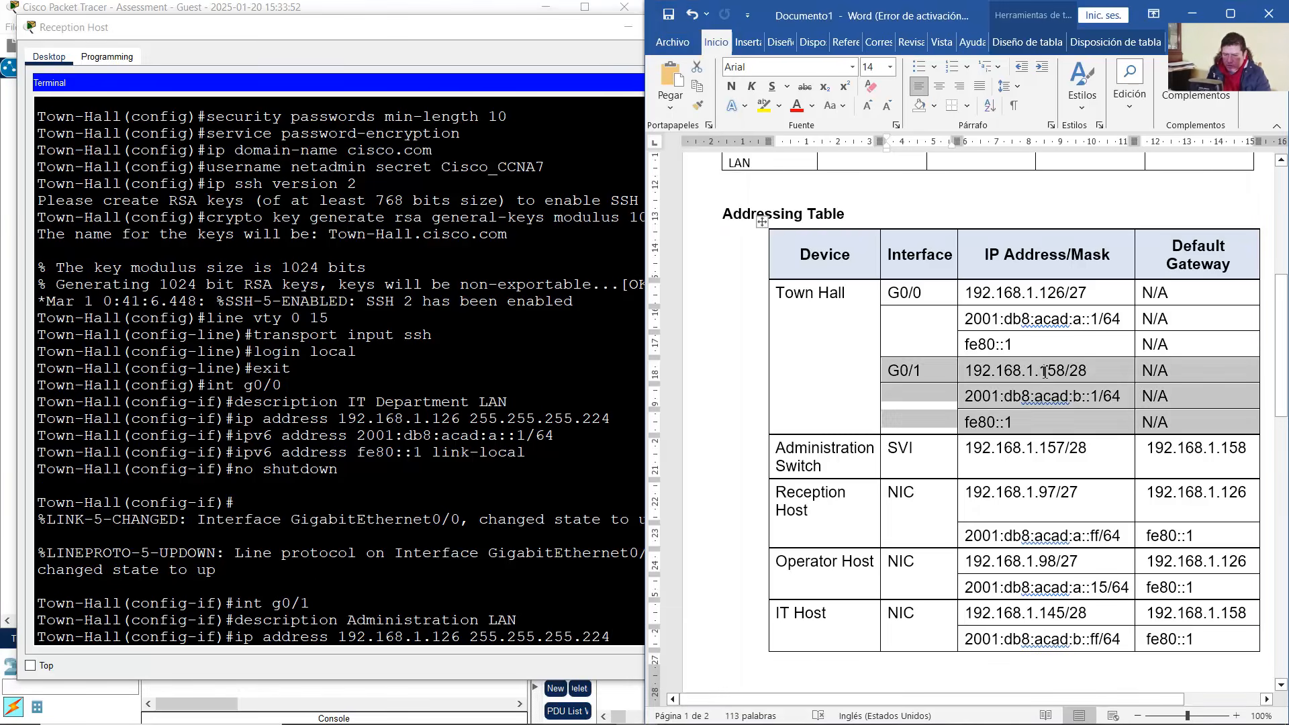
click(1047, 372)
drag(1048, 371, 1067, 371)
click(511, 567)
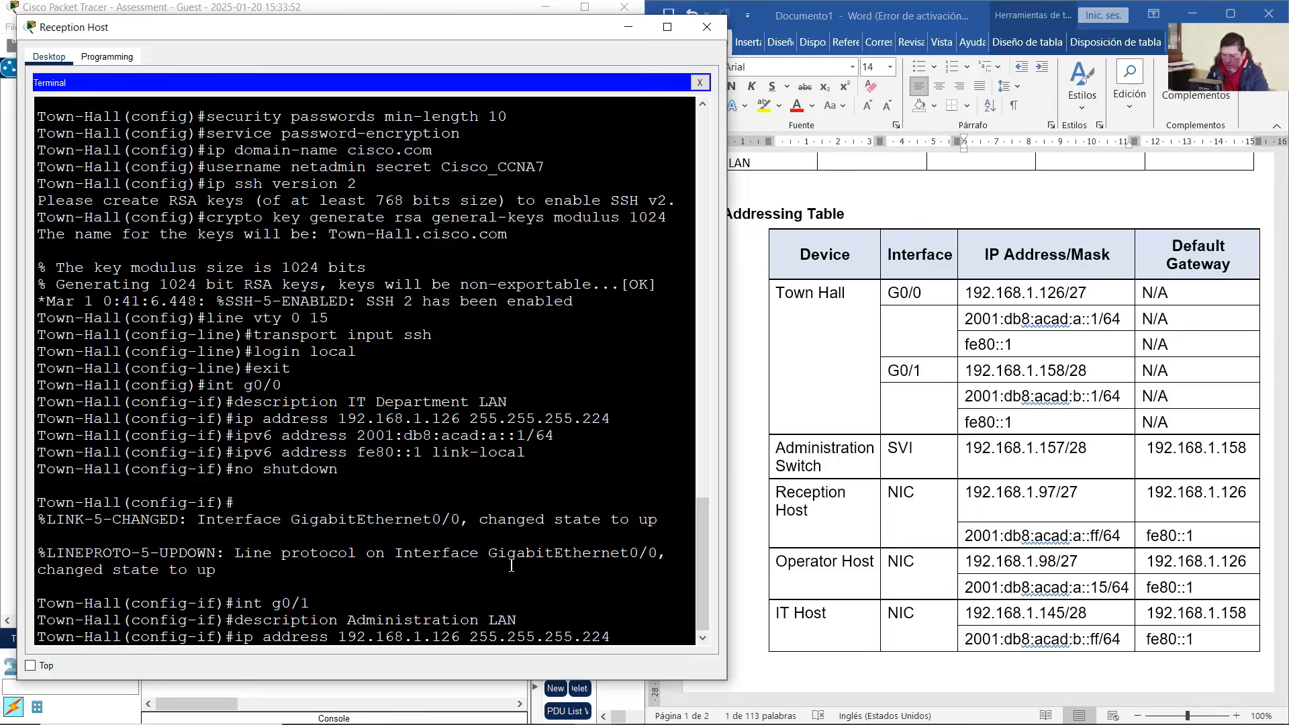
key(Left)
key(Left)
key(Left)
key(Left)
key(Left)
key(Left)
key(Left)
key(Left)
key(Left)
key(Left)
key(Left)
key(Left)
key(Left)
key(Left)
key(Left)
key(Left)
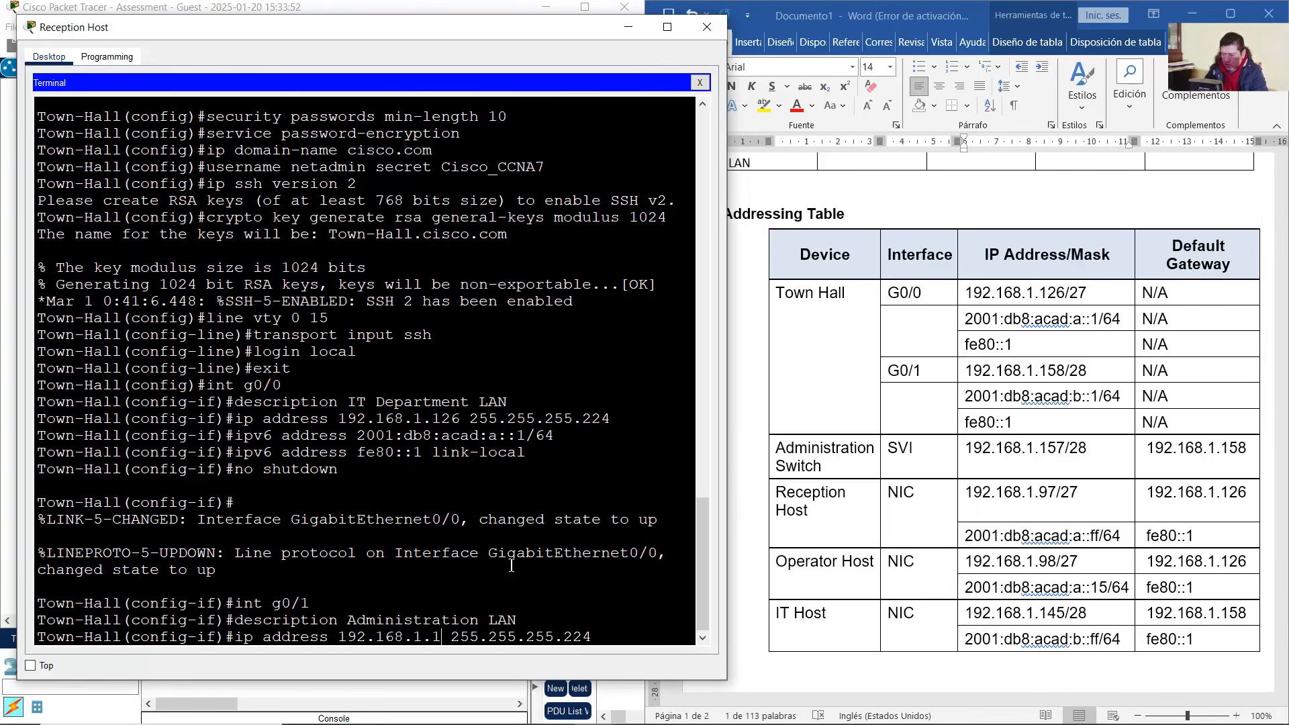
key(BackSpace)
key(BackSpace)
text(58)
key(Right)
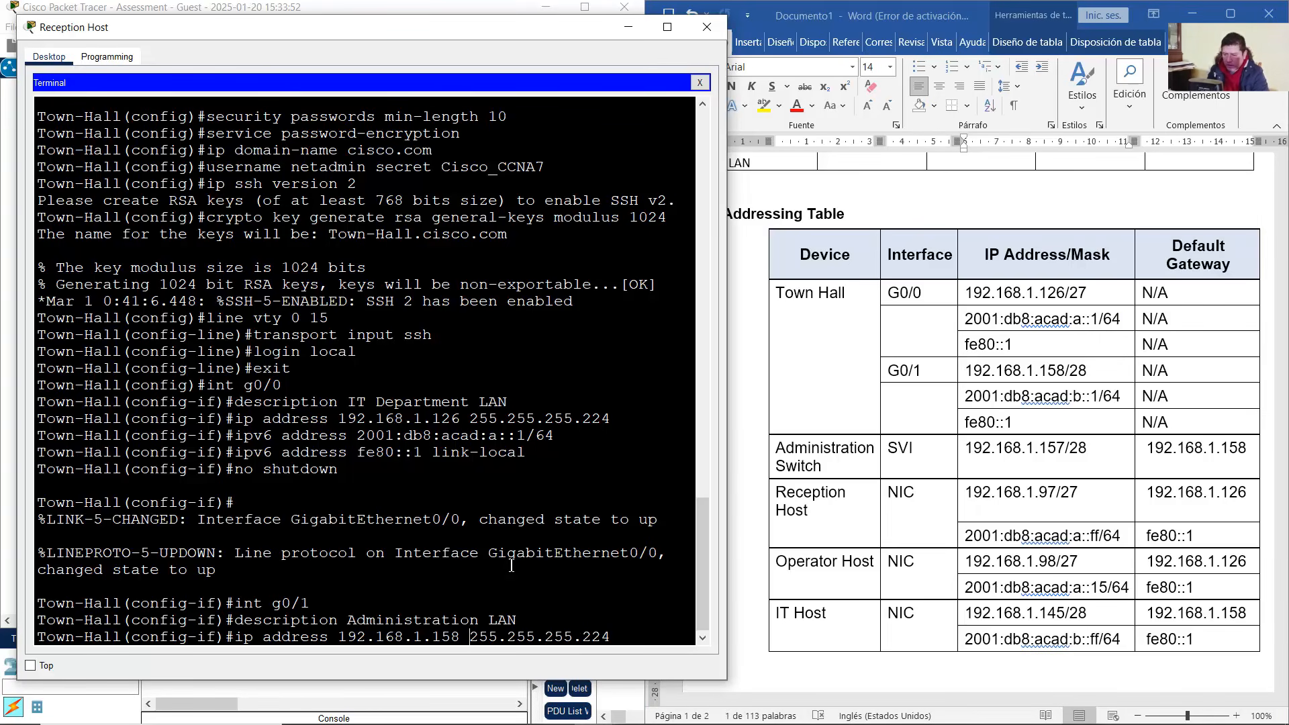
key(BackSpace)
key(BackSpace)
text(40)
key(Return)
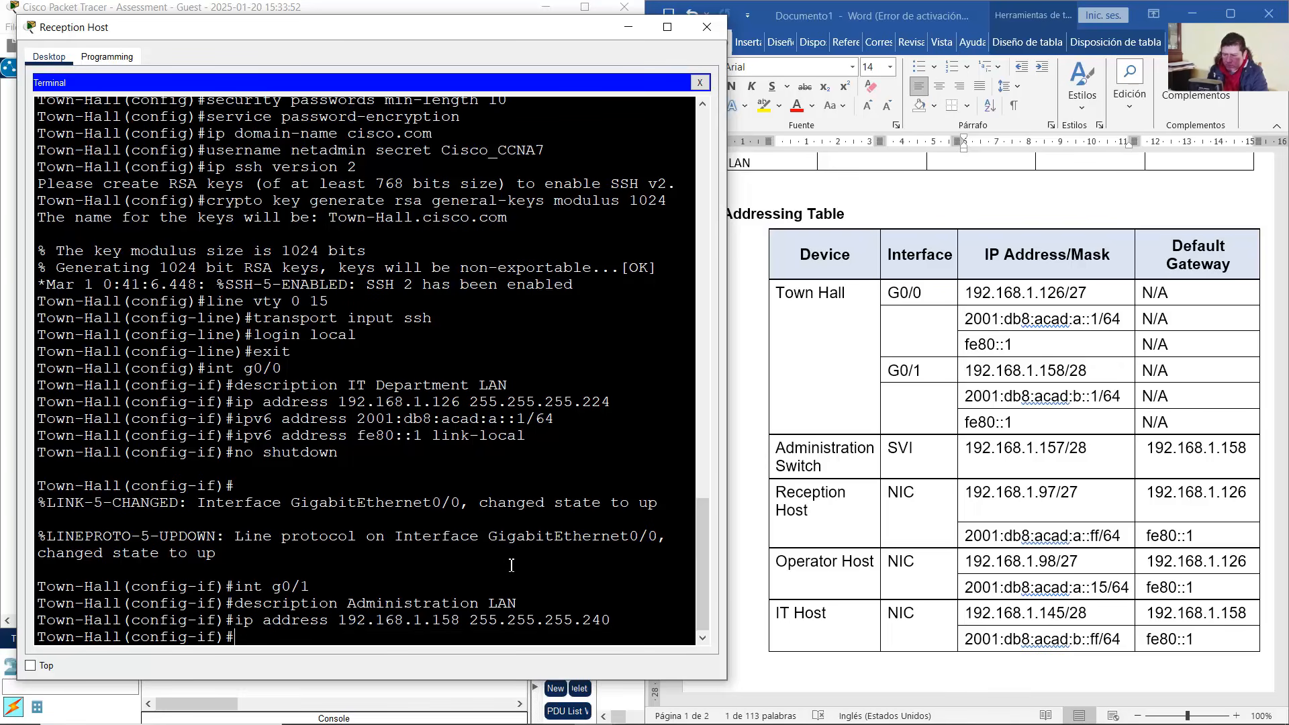
Assign G0/1 the IPv6 address 2001:db8:acad:b::1/64
key(Up)
key(Up)
key(Up)
key(Up)
key(Up)
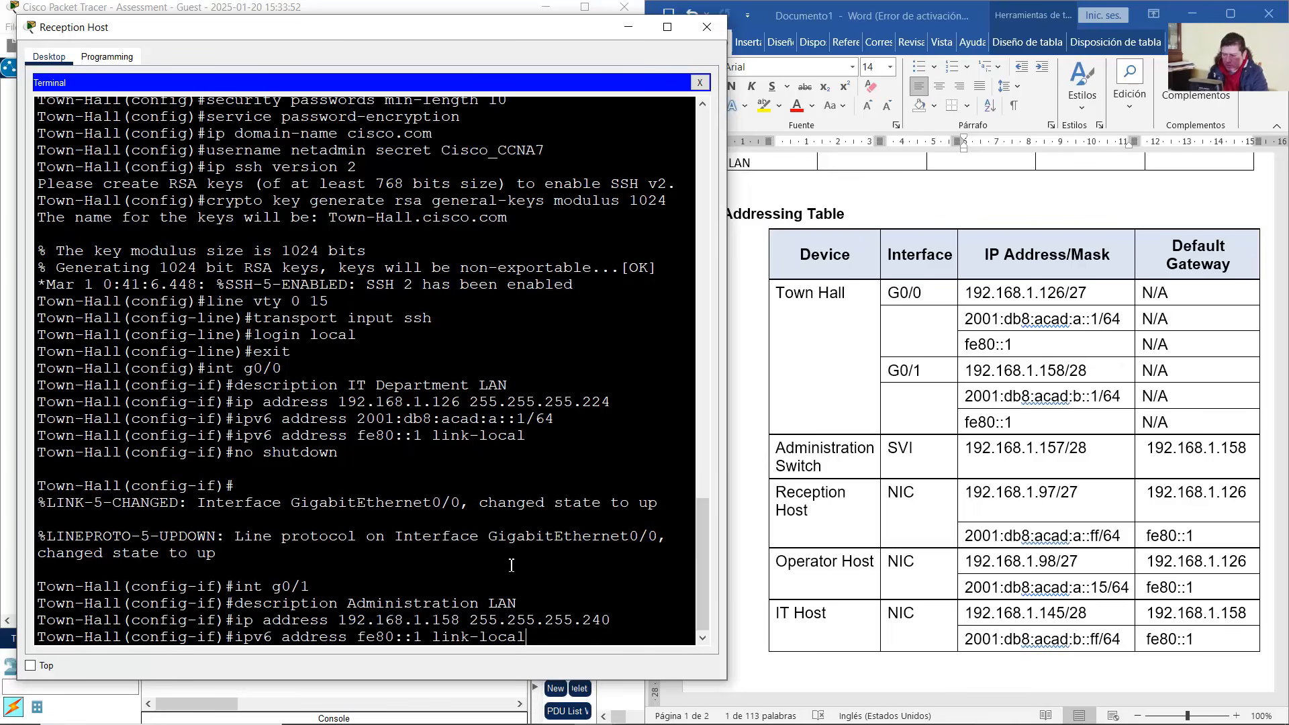
key(Up)
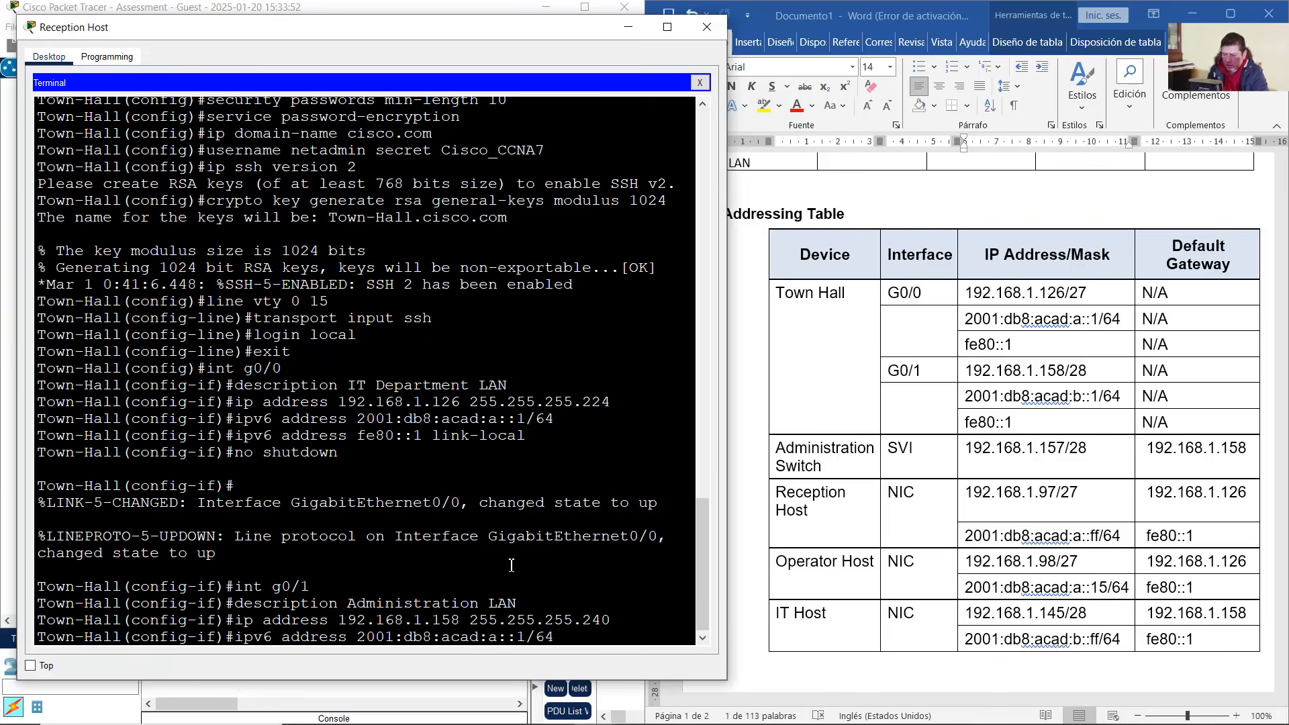
key(Left)
key(Left)
key(Left)
key(Left)
key(Left)
key(Left)
key(BackSpace)
text(b)
key(Right)
key(Right)
key(Return)
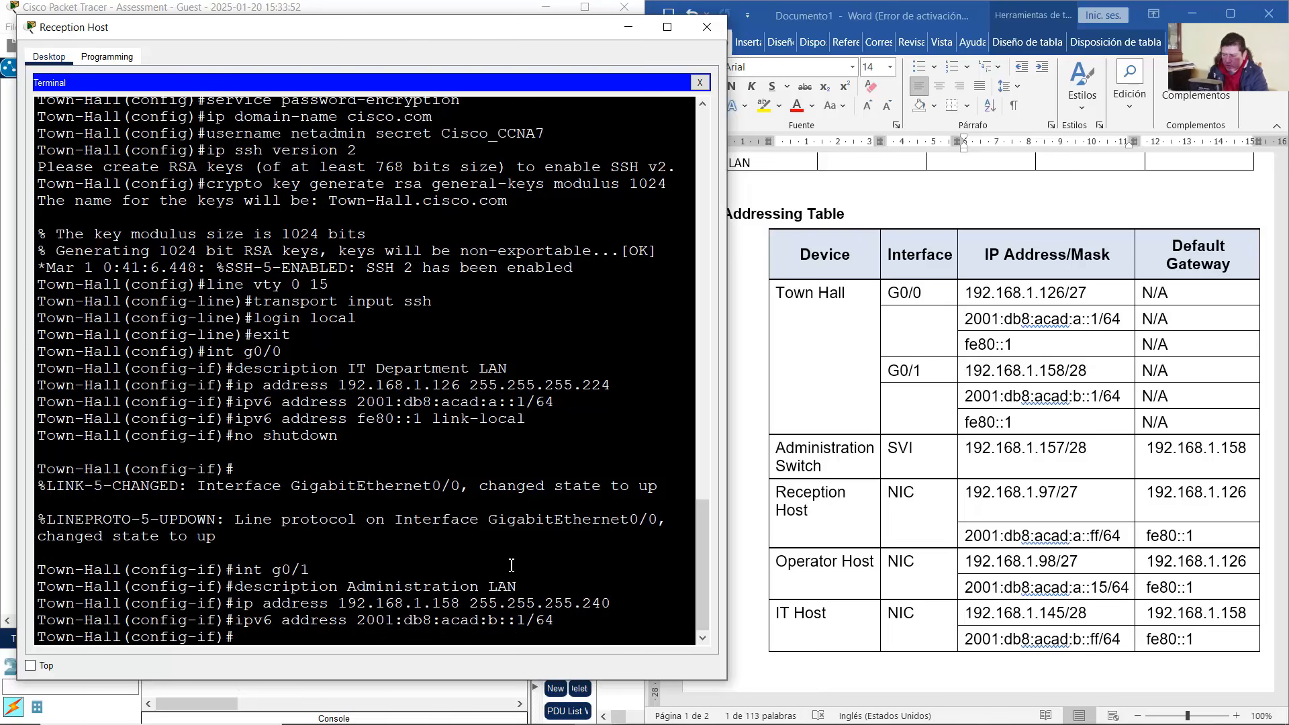
Set link-local address fe80::1 on G0/1 and bring it up with no shutdown
key(Up)
key(Up)
key(Up)
key(Up)
key(Up)
key(Up)
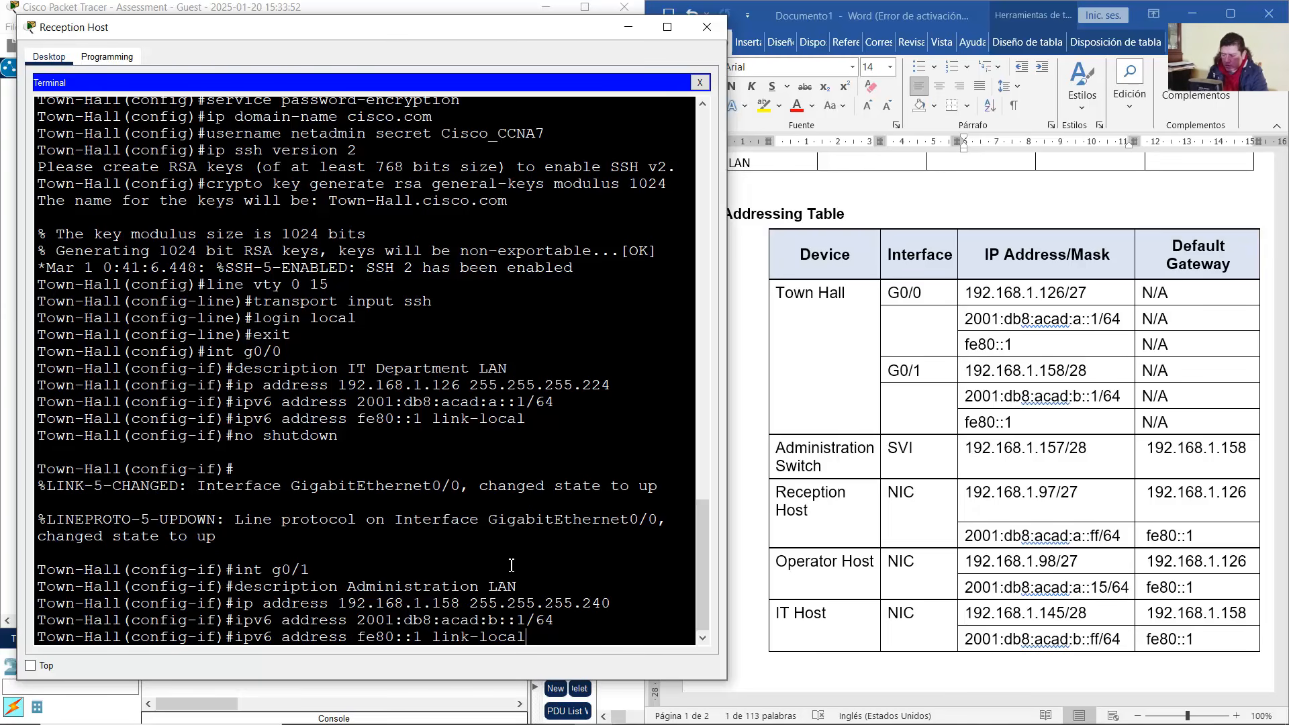
key(Return)
key(Up)
key(Up)
key(Up)
key(Up)
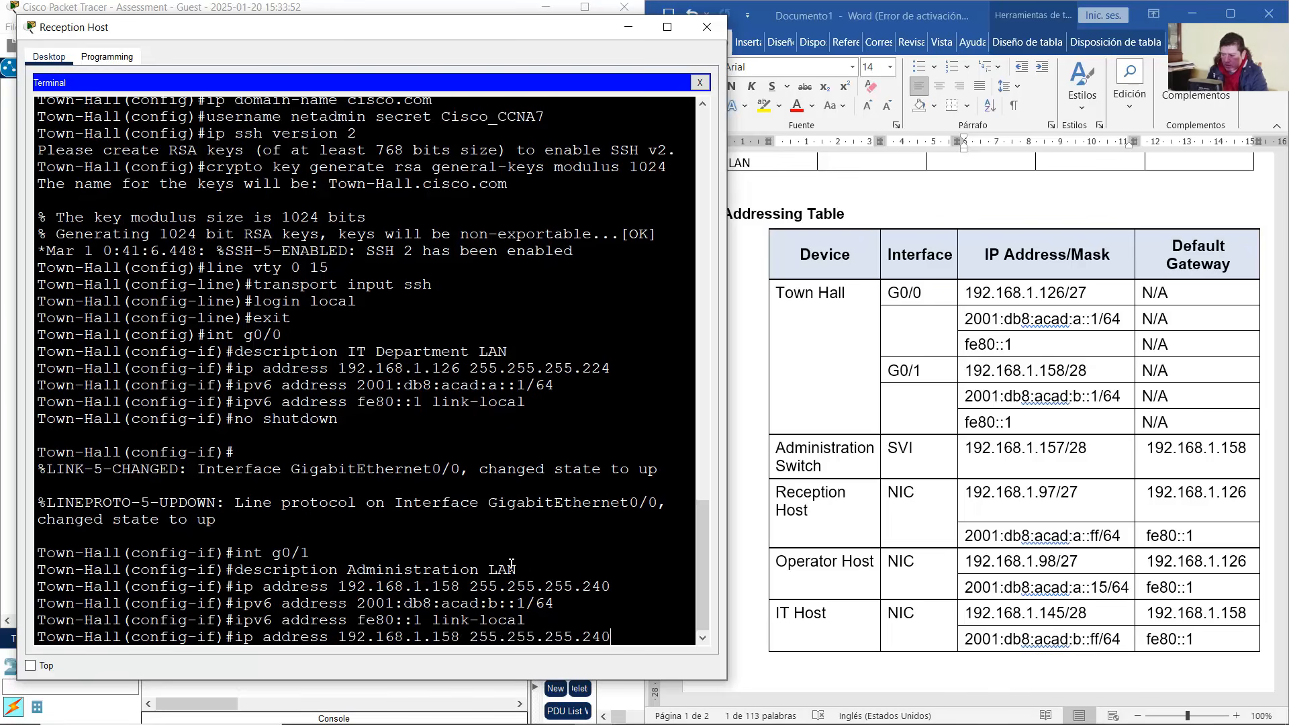
key(Up)
key(Up)
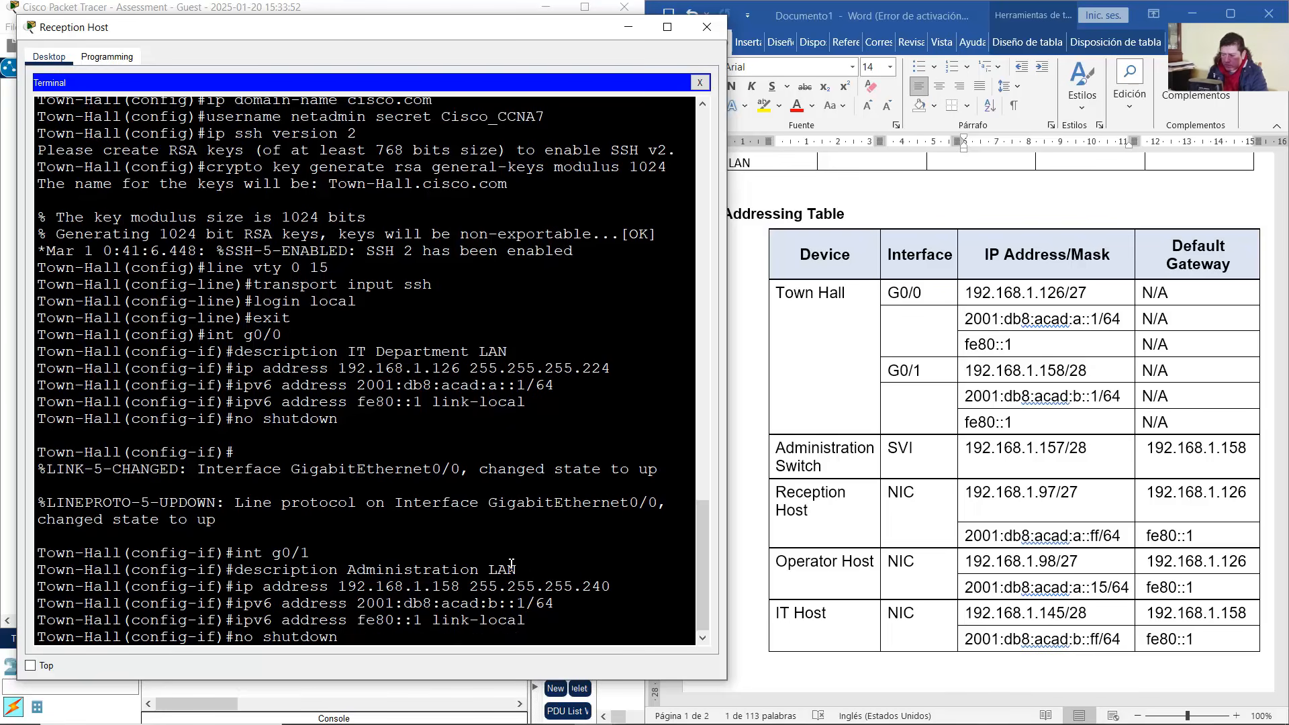
key(Return)
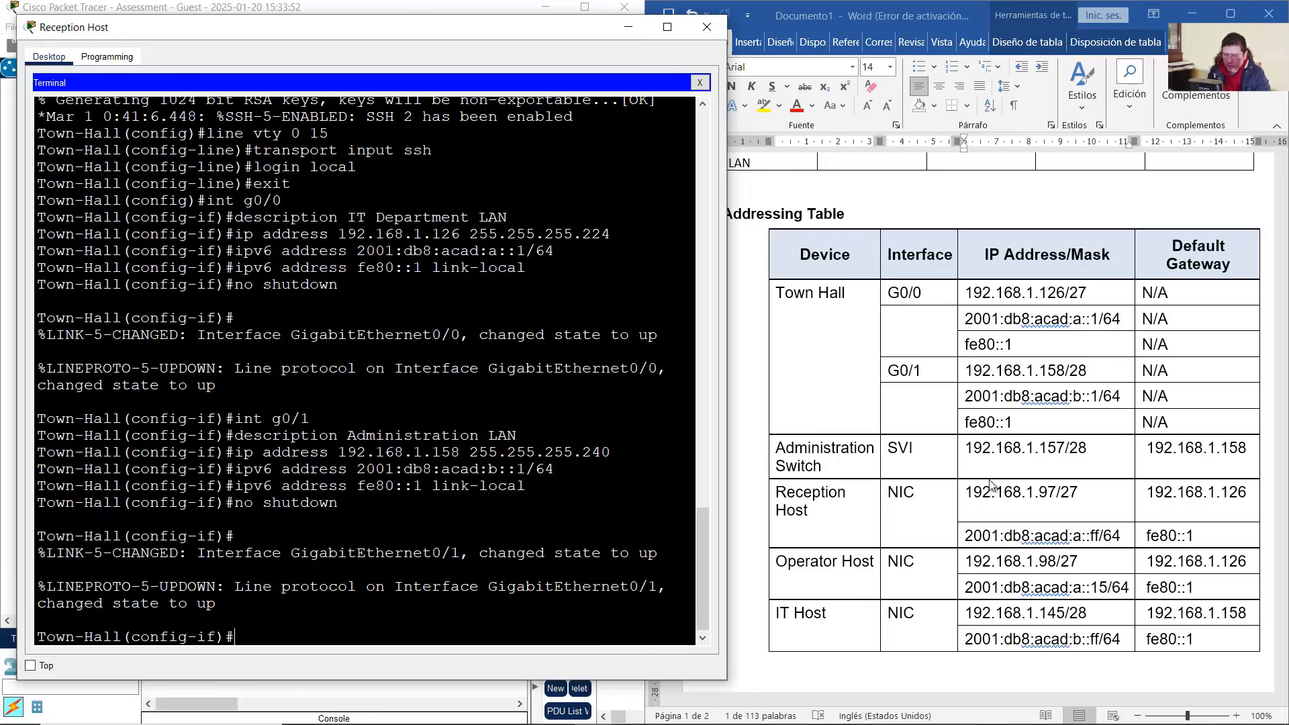
Read the Step 4 Telnet management and VLAN 1 SVI instructions in the activity window
click(608, 717)
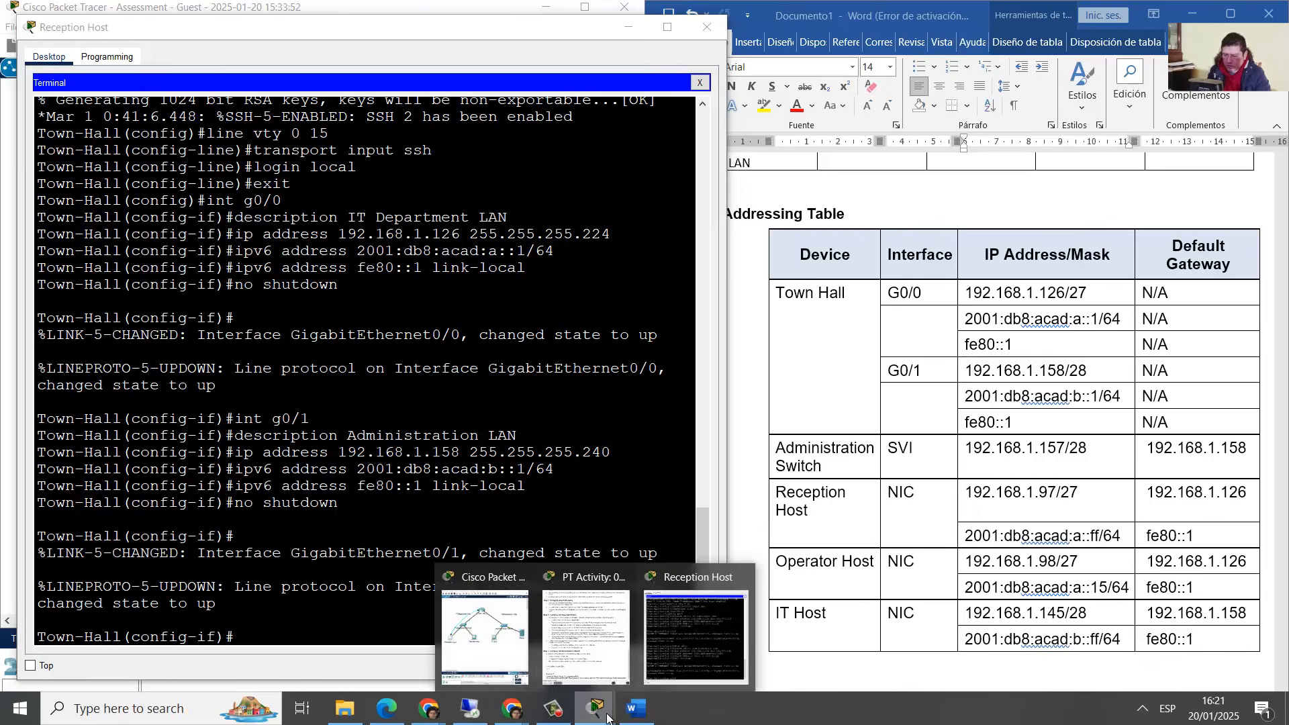
click(595, 638)
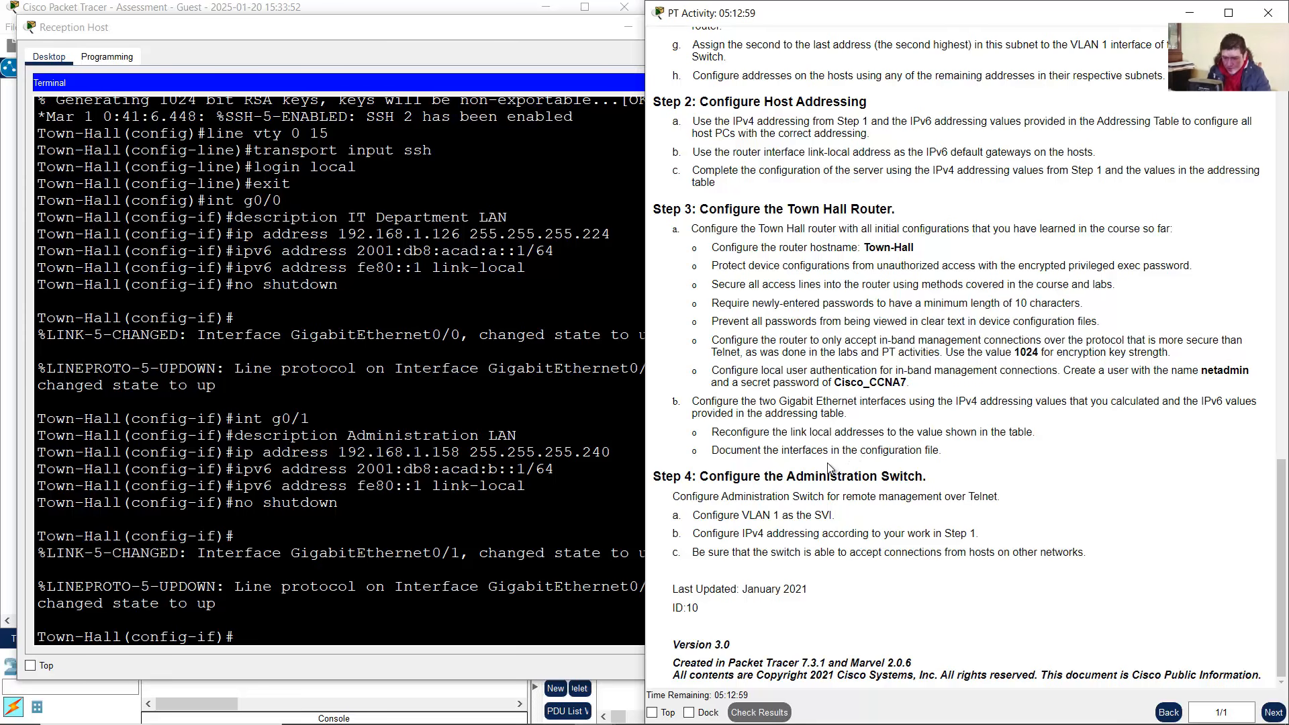
drag(710, 477, 927, 476)
drag(674, 498, 1039, 501)
click(1002, 497)
click(986, 509)
click(901, 528)
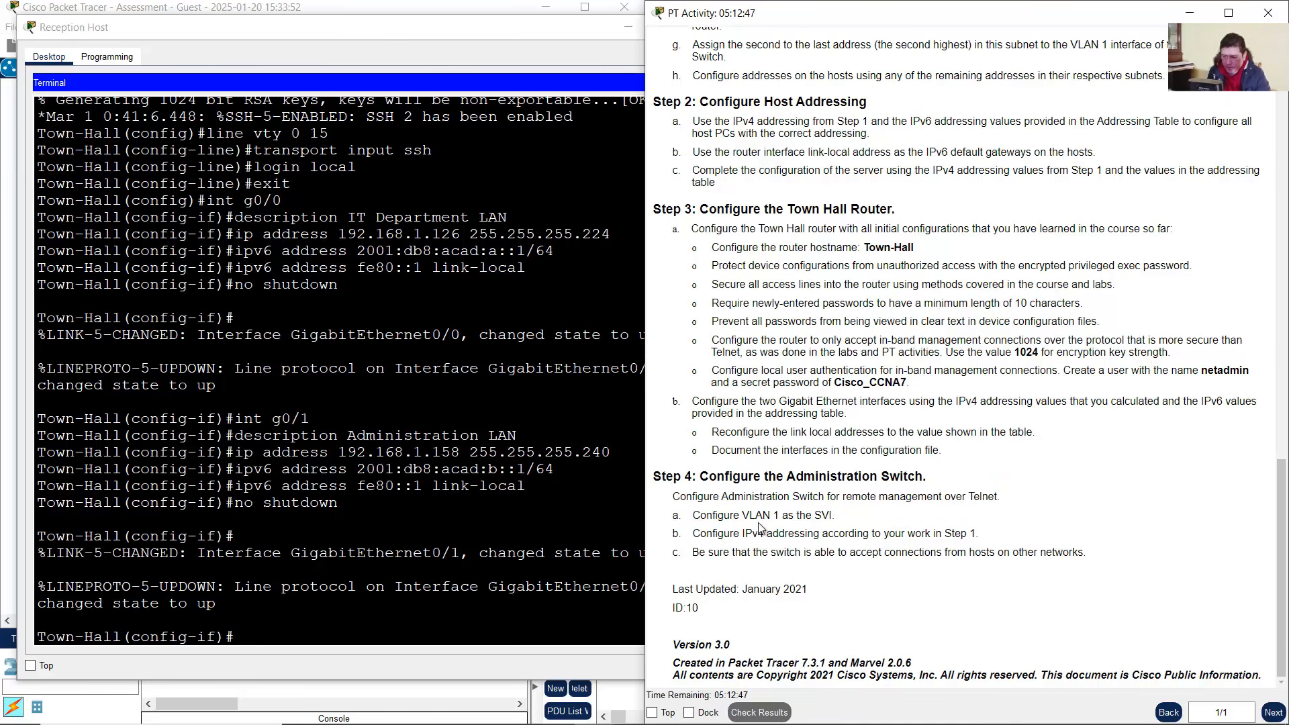
drag(700, 516, 836, 517)
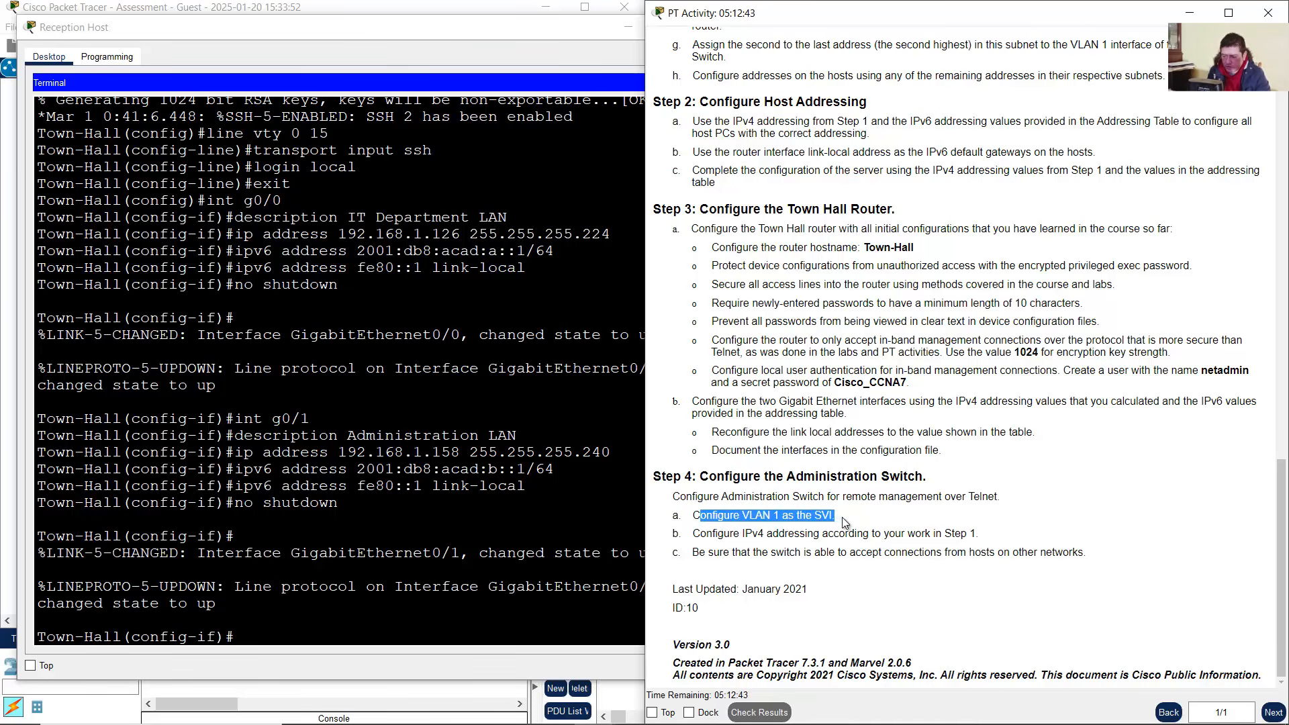
click(410, 6)
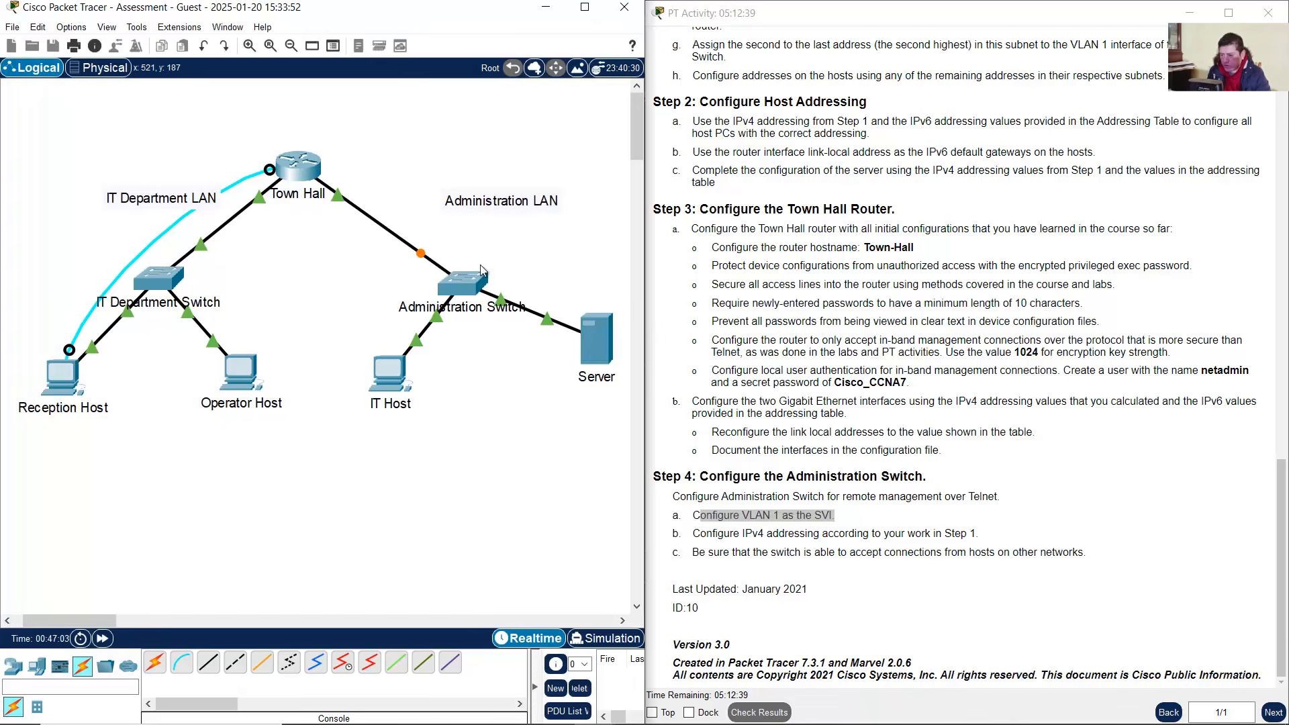
Connect a Console cable from IT Host's RS 232 port to the Administration Switch's Console port
drag(537, 228, 388, 321)
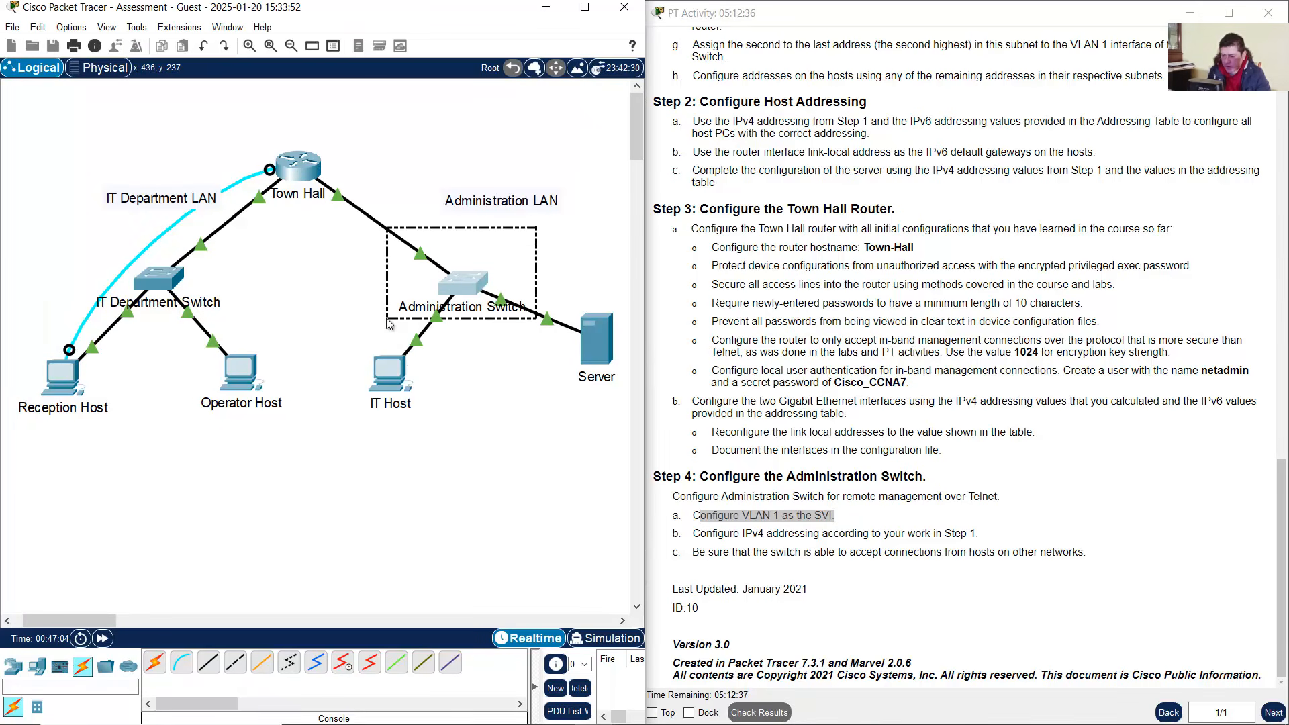
drag(337, 356, 422, 456)
click(181, 663)
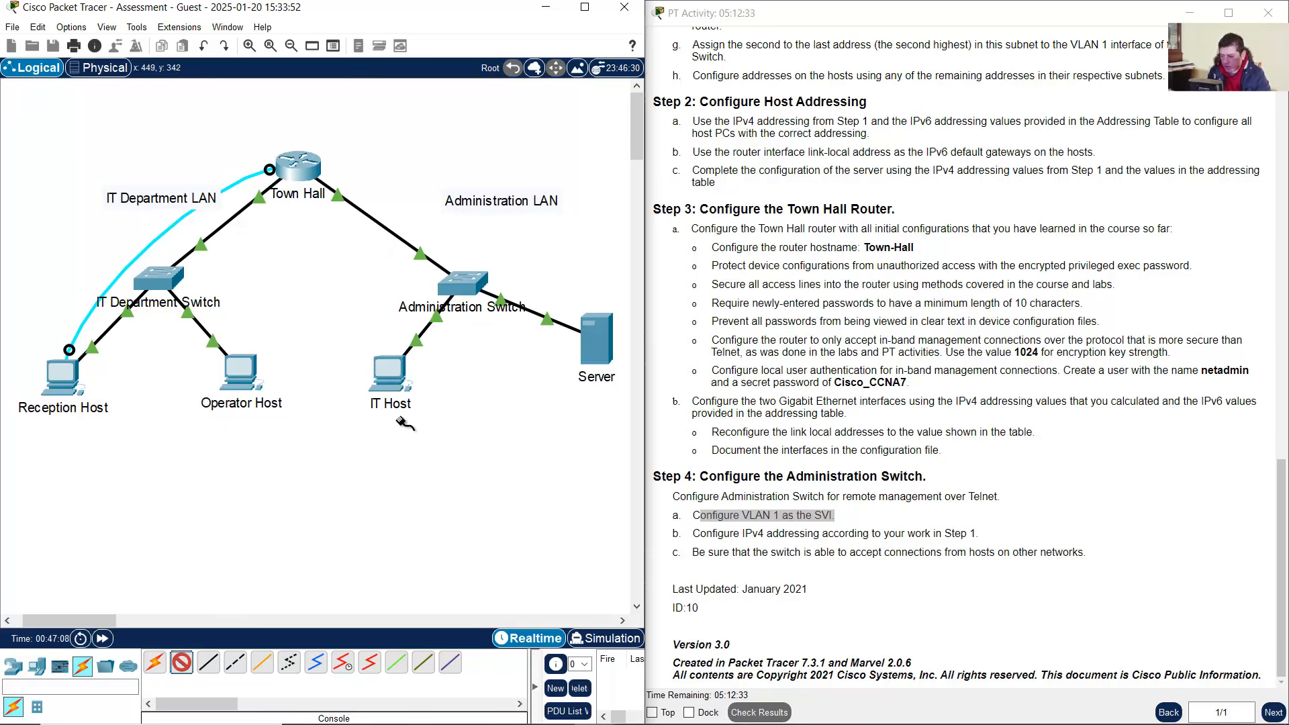
click(393, 374)
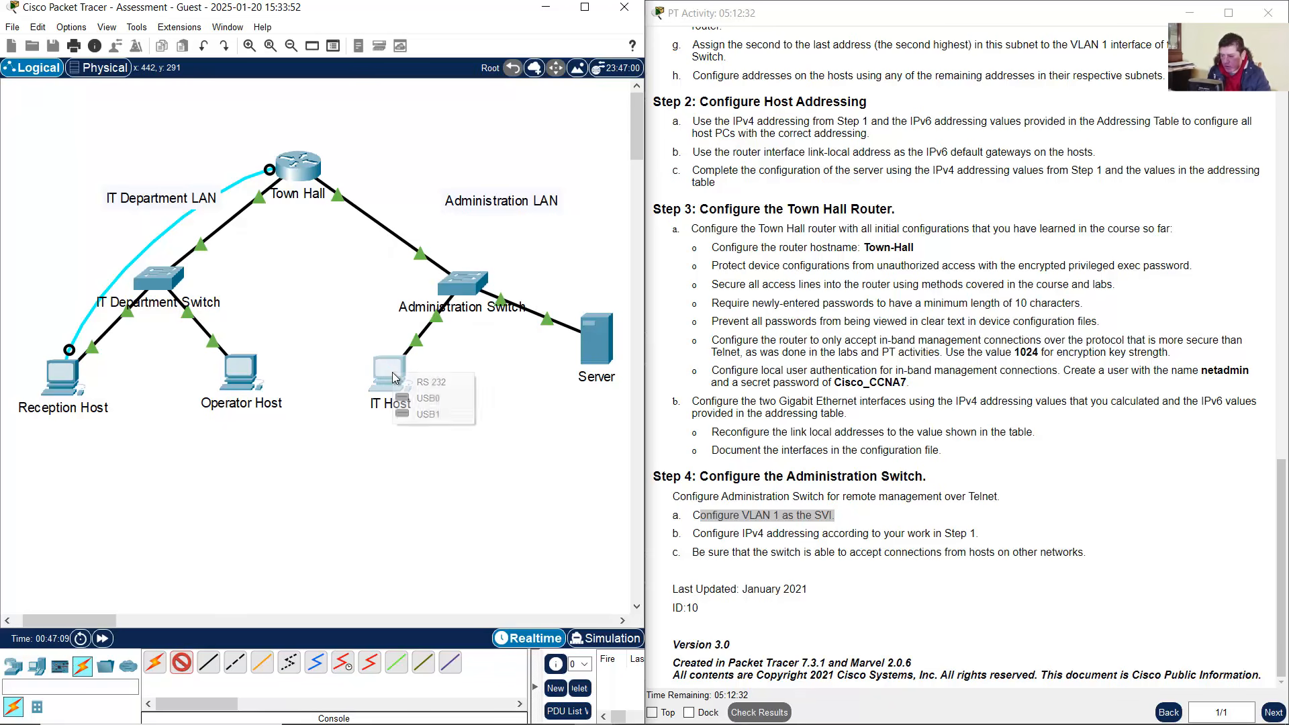
click(424, 383)
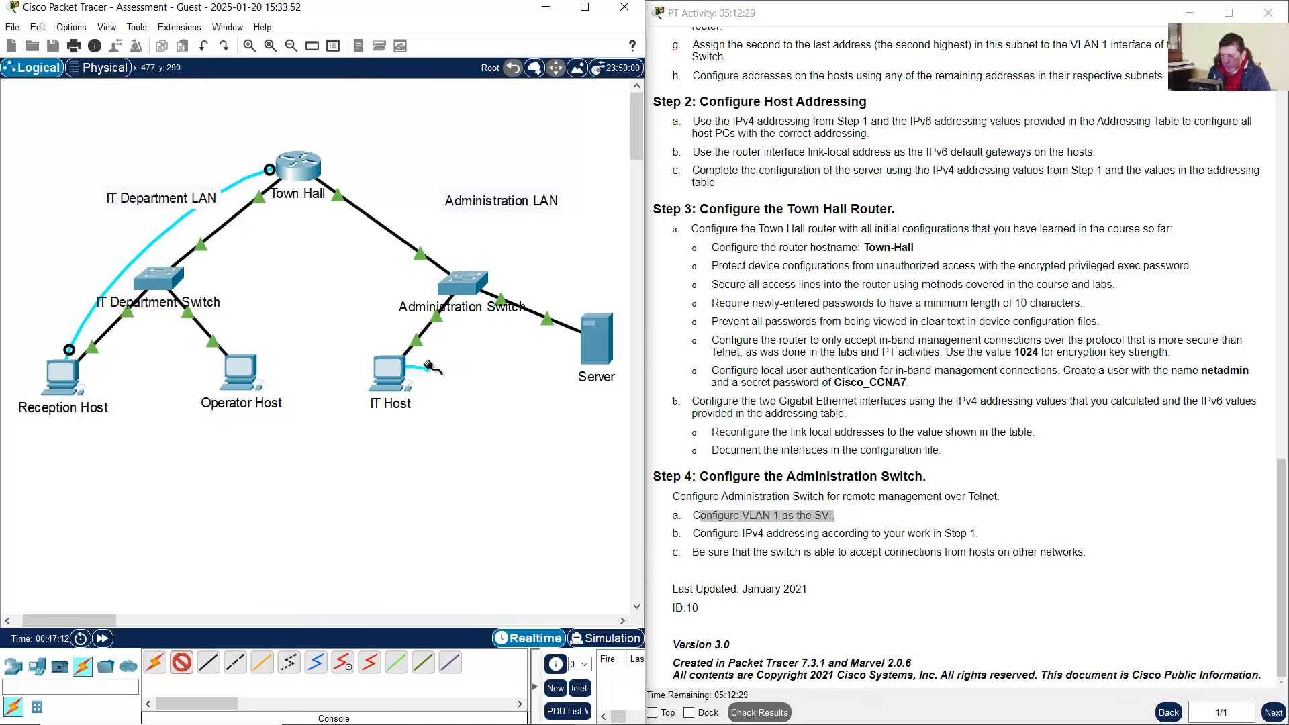
click(454, 284)
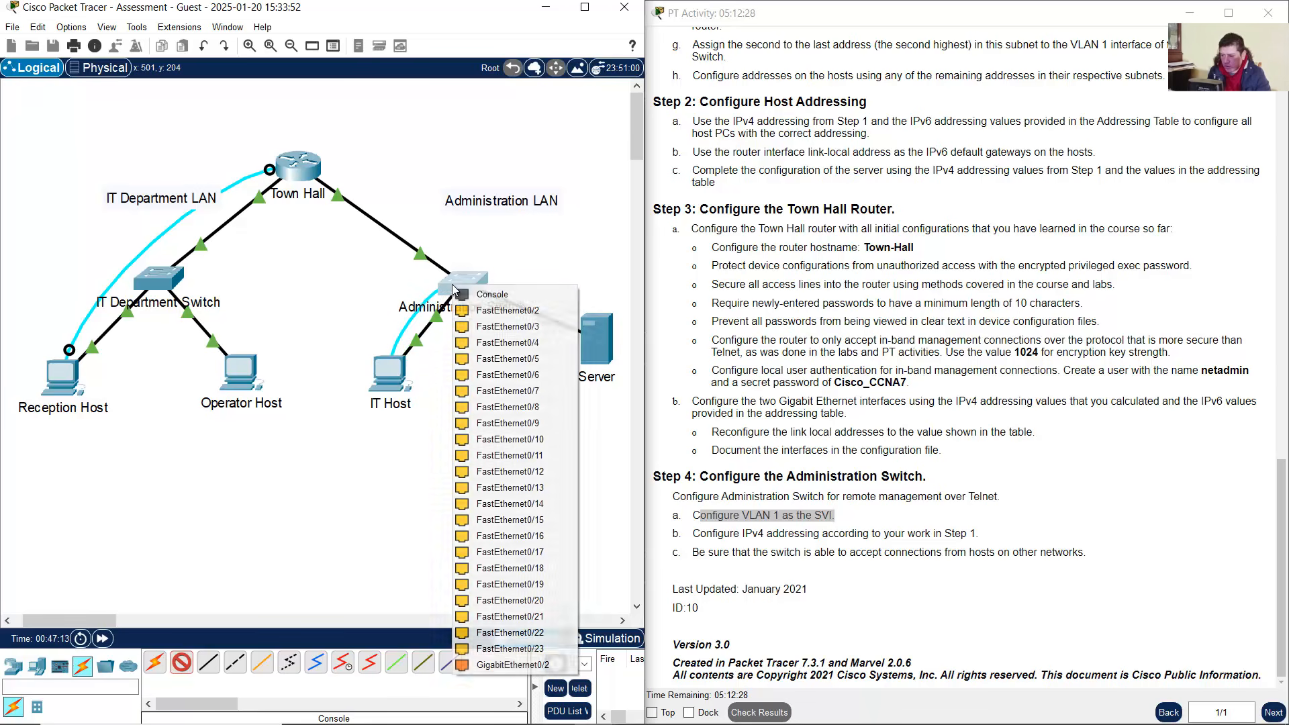
click(490, 299)
Open IT Host's Terminal with default settings to reach the switch prompt
click(397, 383)
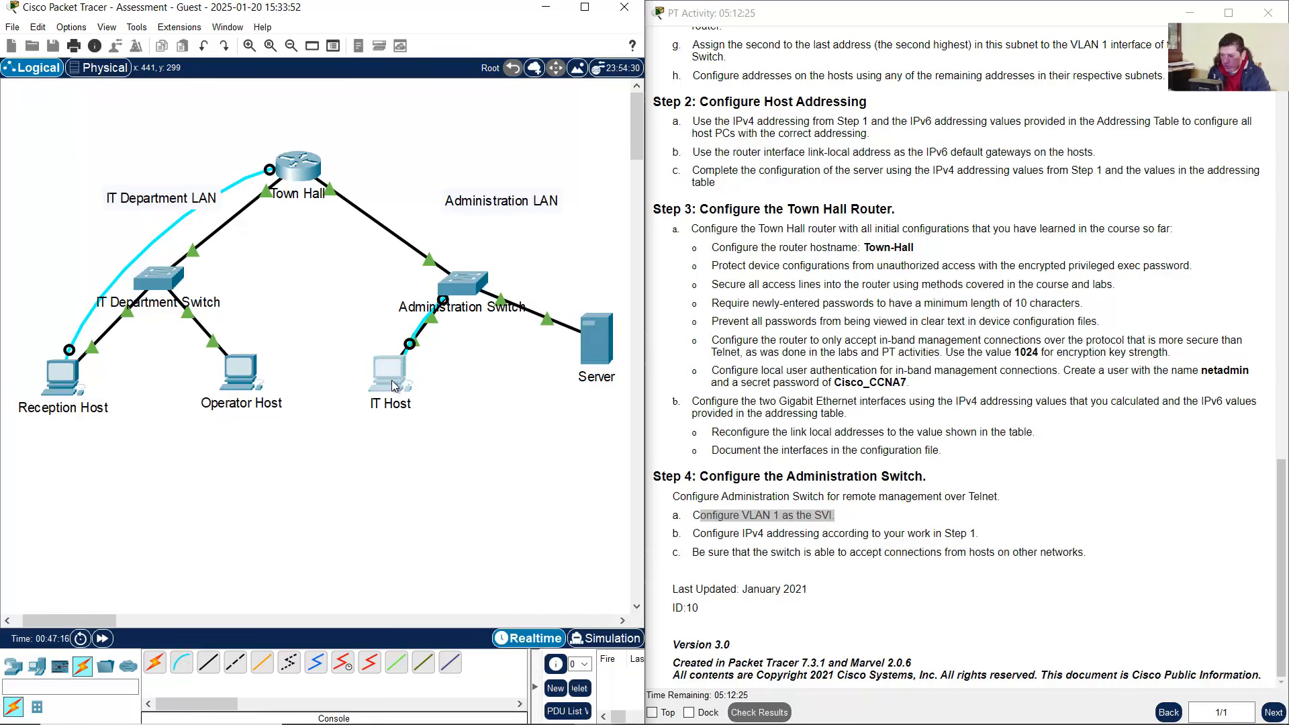
click(737, 226)
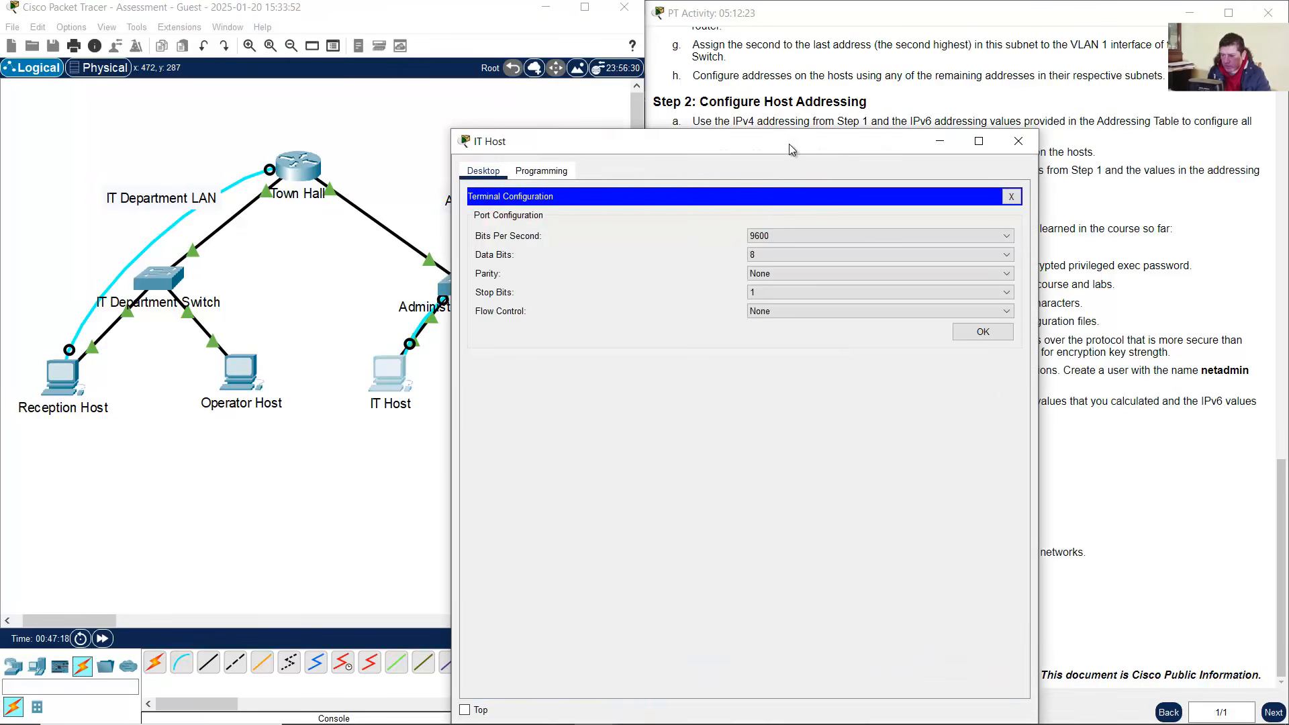
drag(793, 145, 369, 61)
click(548, 248)
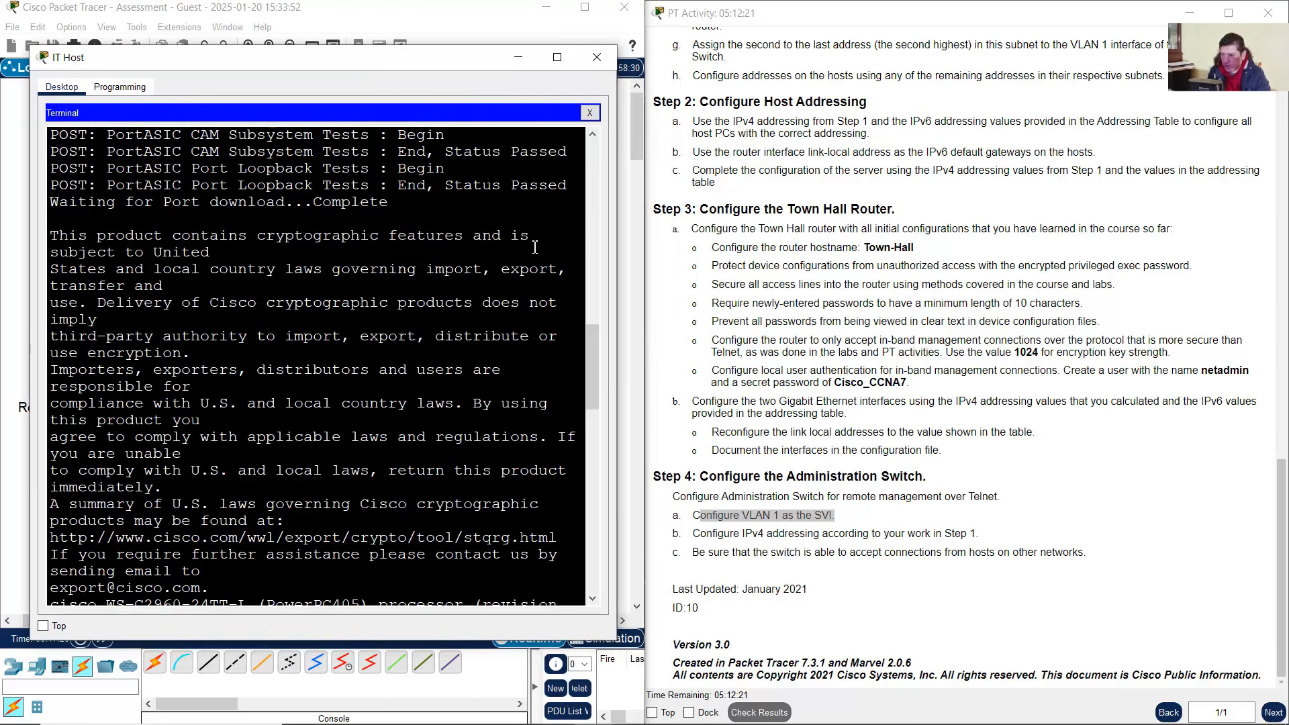
drag(447, 58, 426, 31)
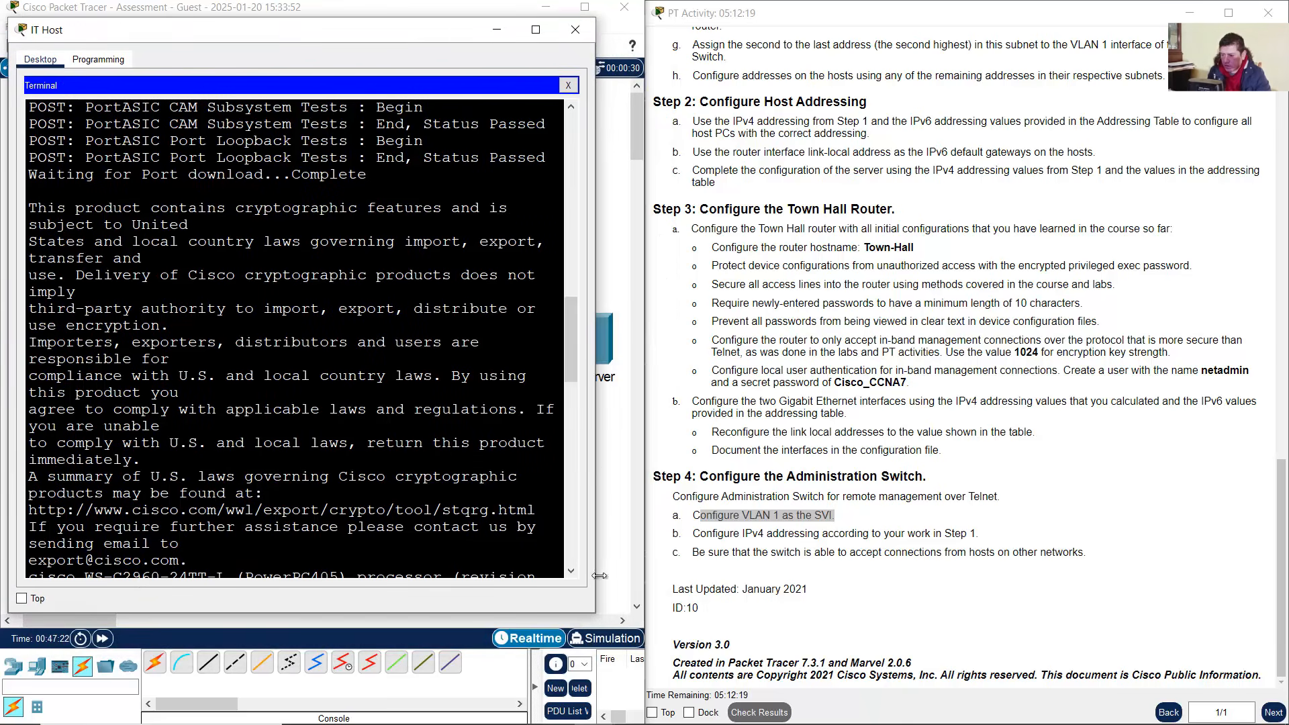
drag(595, 612, 717, 694)
key(Return)
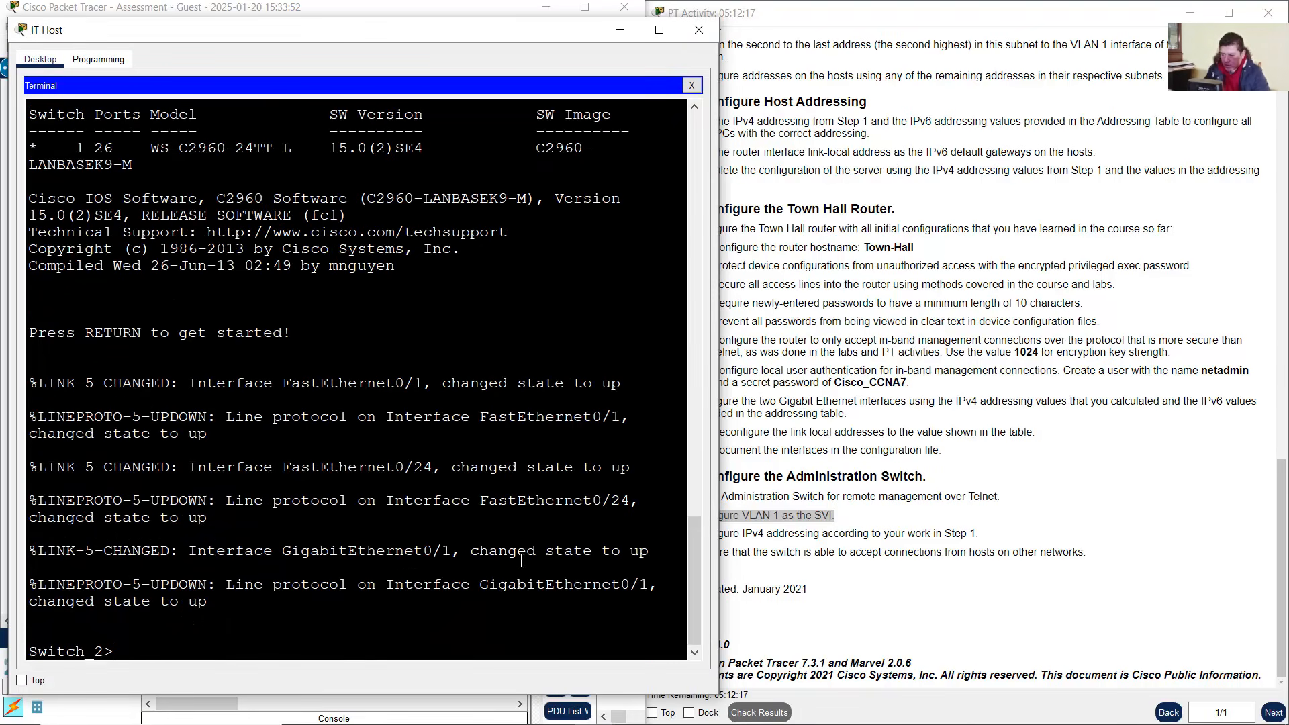
Enter privileged and global configuration mode on the switch and select the VLAN 1 interface
text(enable)
key(Return)
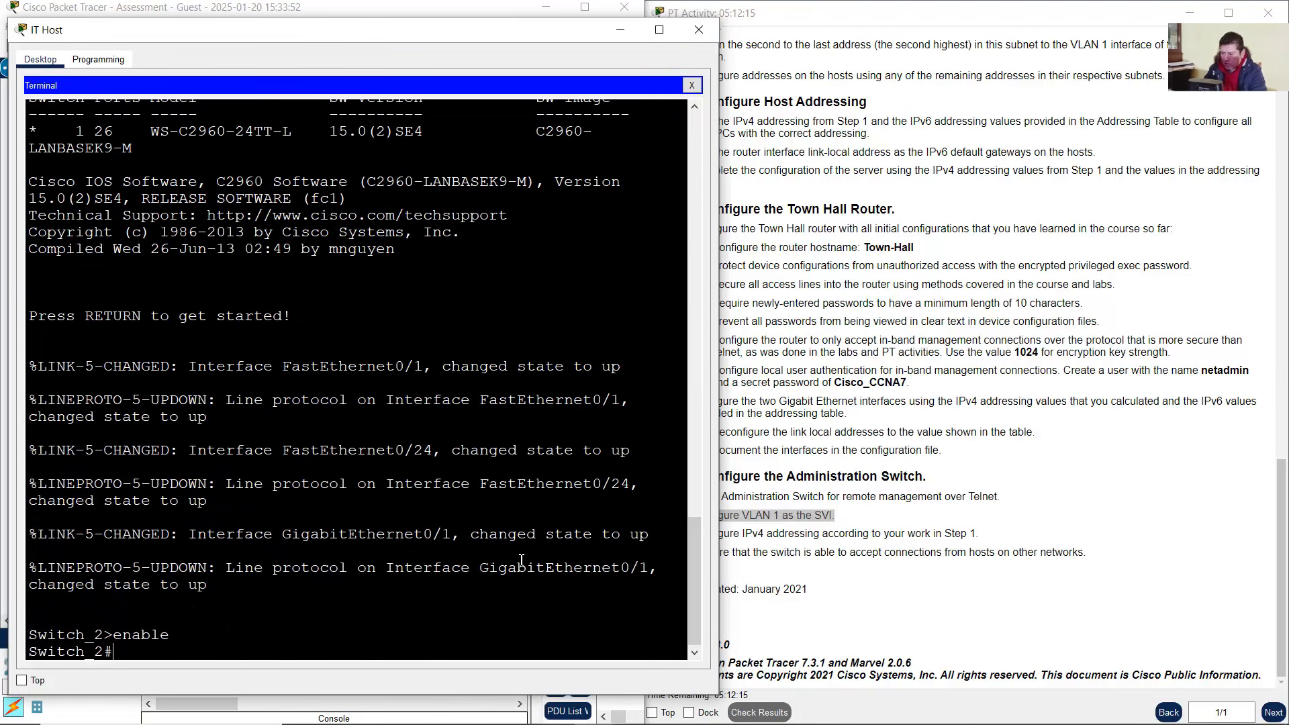
text(conf term)
key(Return)
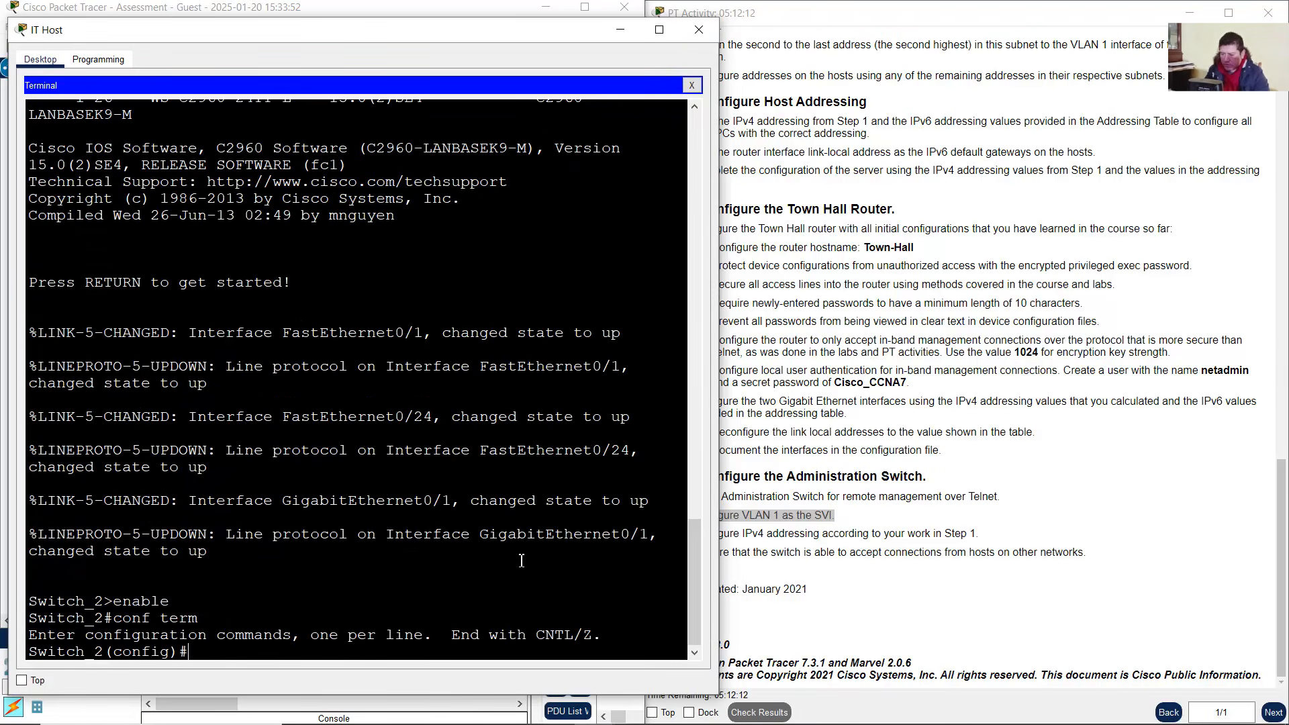
click(761, 521)
drag(741, 521, 843, 523)
click(320, 582)
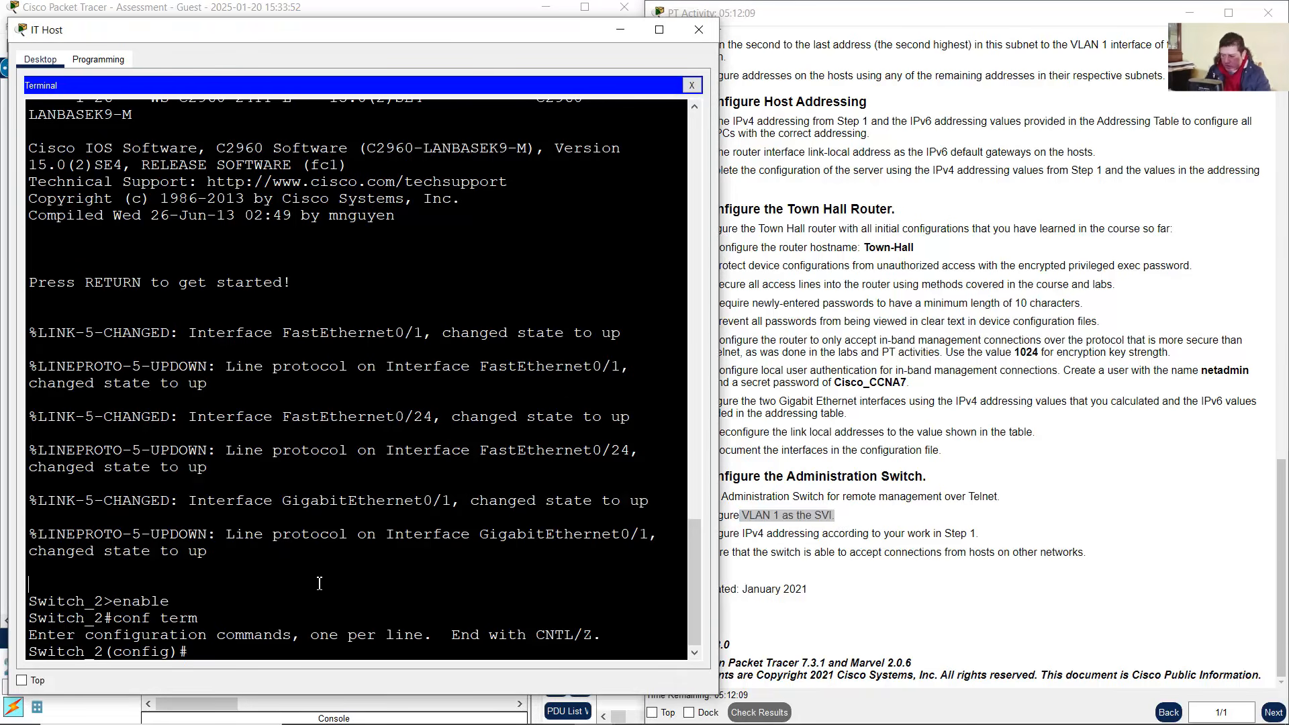
text(int vlan 1)
key(Return)
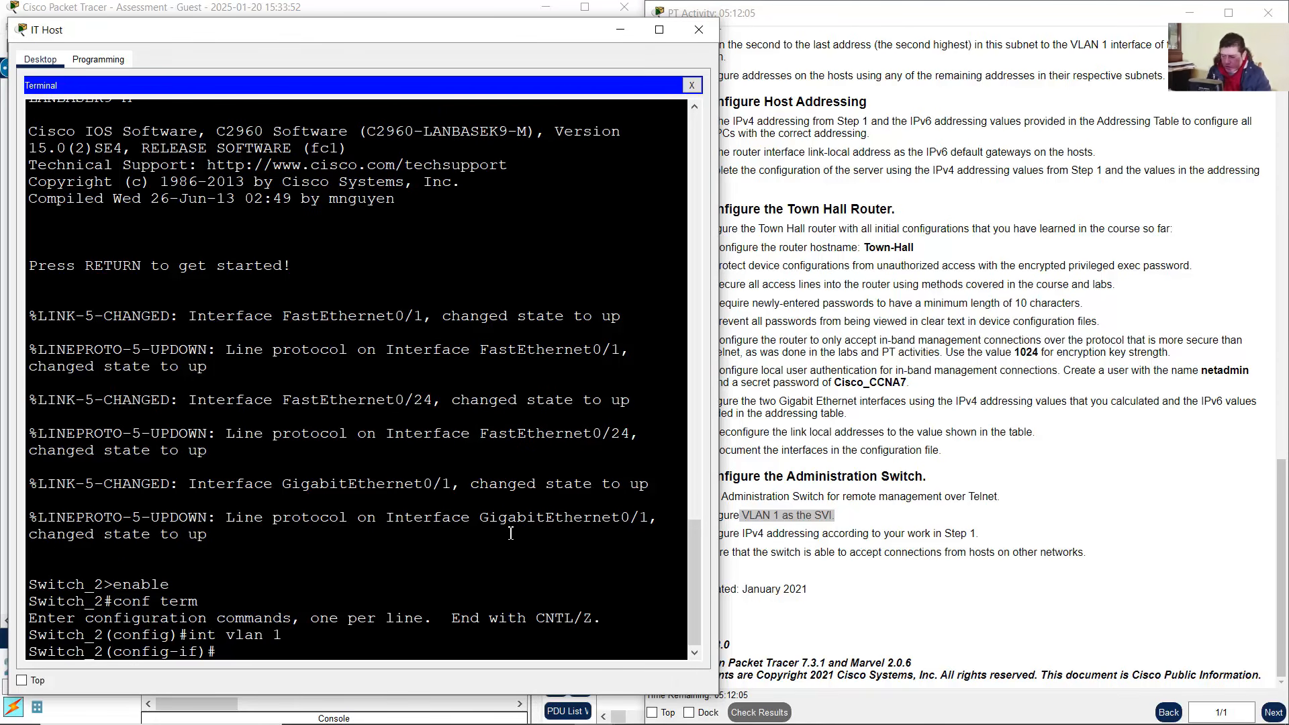
Give VLAN 1 the description 'Administration LAN'
text(description)
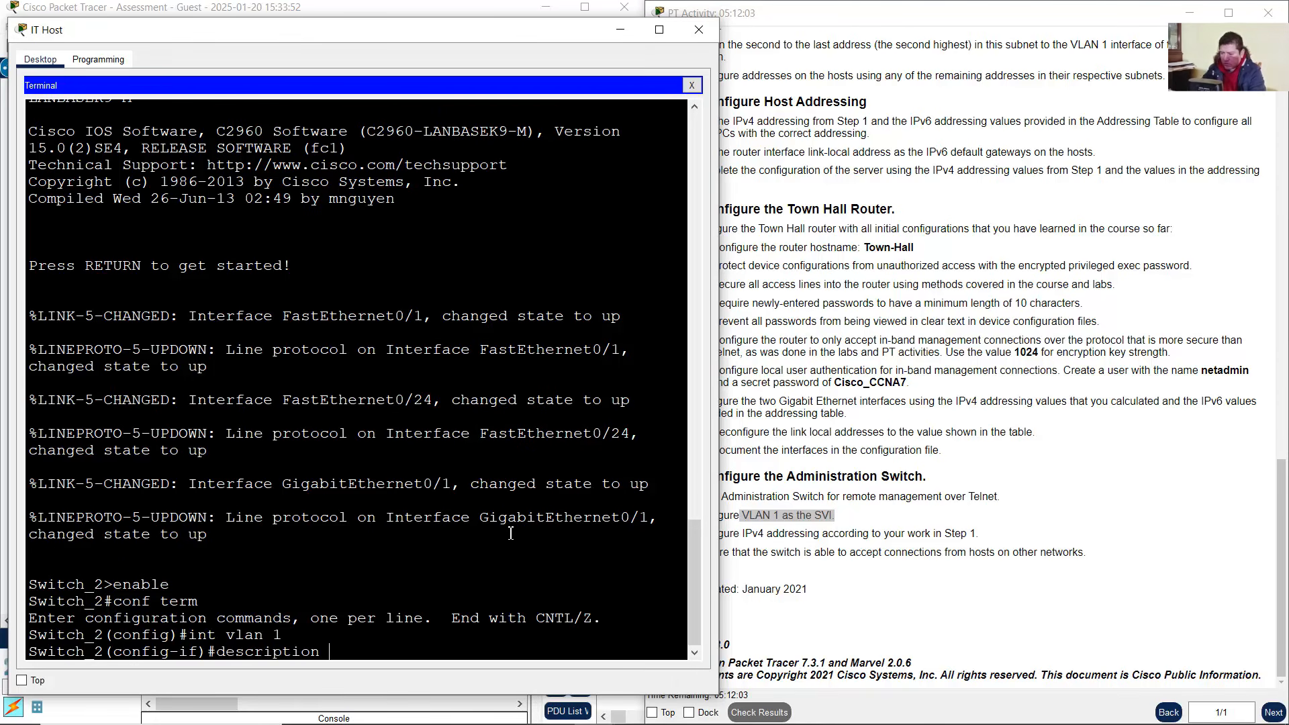
click(469, 6)
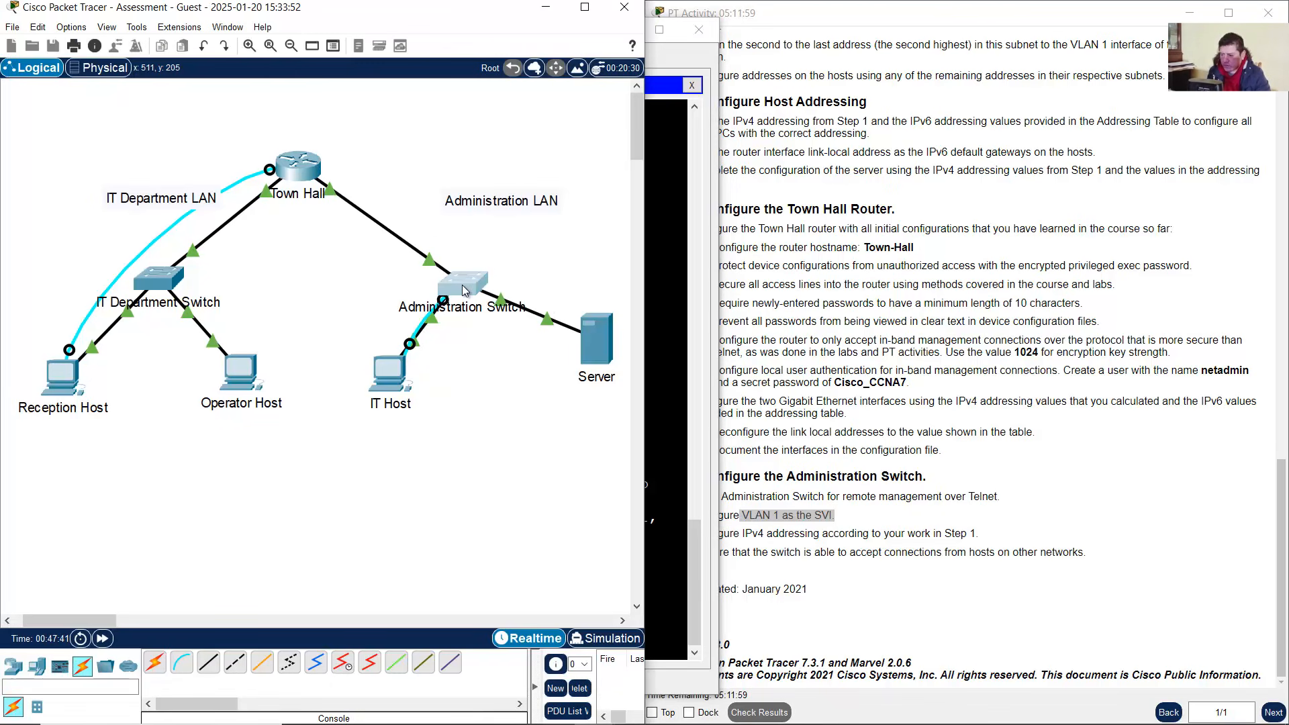
click(403, 381)
text(Admini)
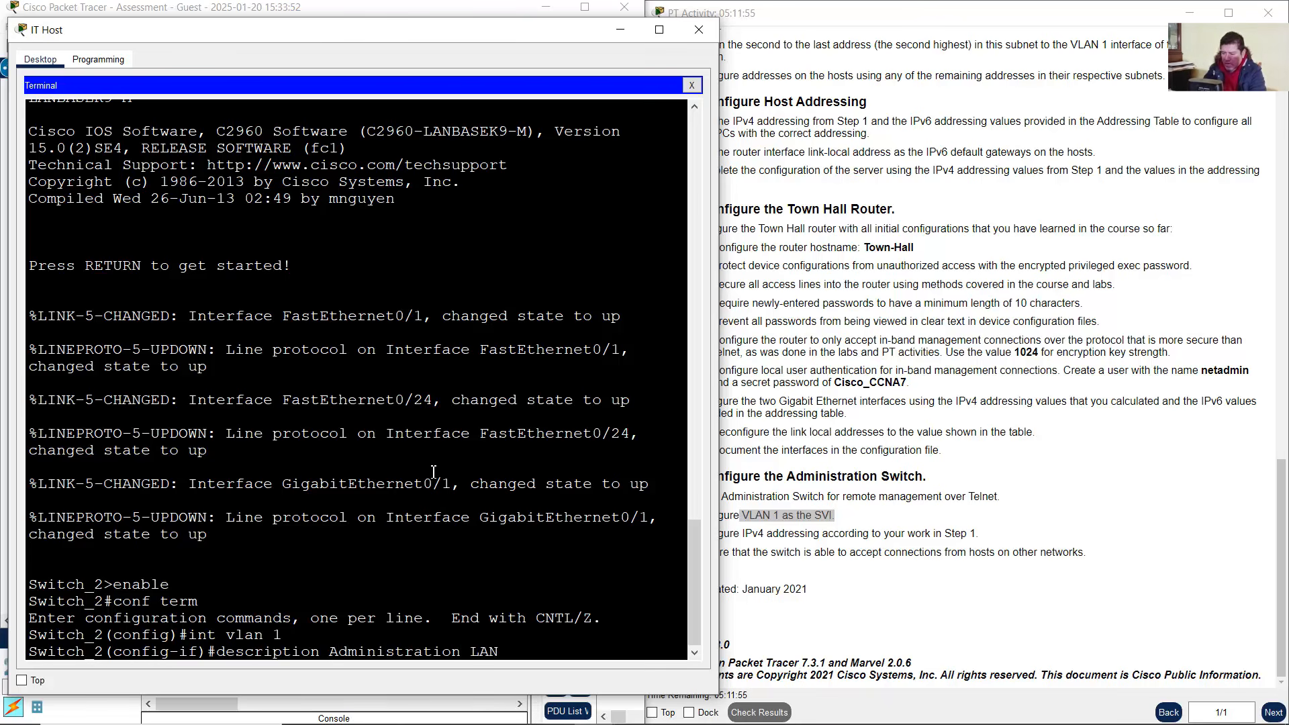
text(stration LAN)
key(Return)
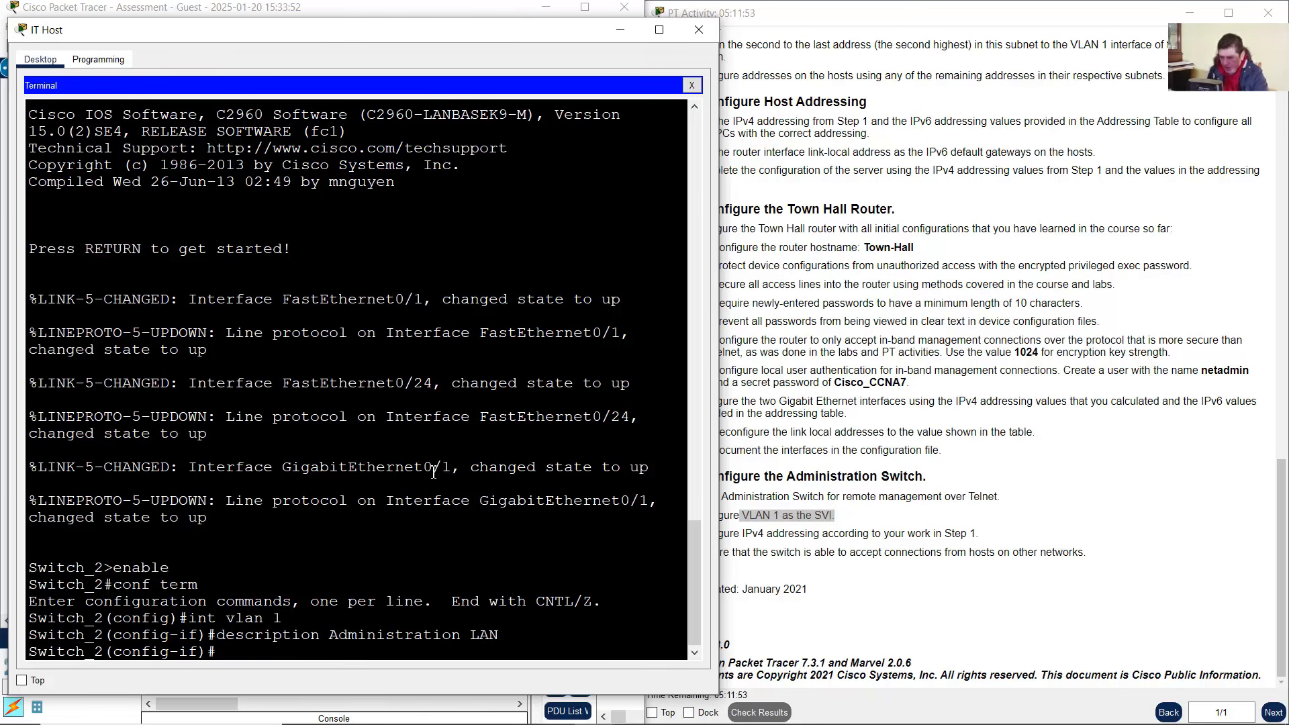
Assign VLAN 1 the address 192.168.1.157 255.255.255.240 and enable it with no shutdown
click(908, 499)
mouse_move(880, 716)
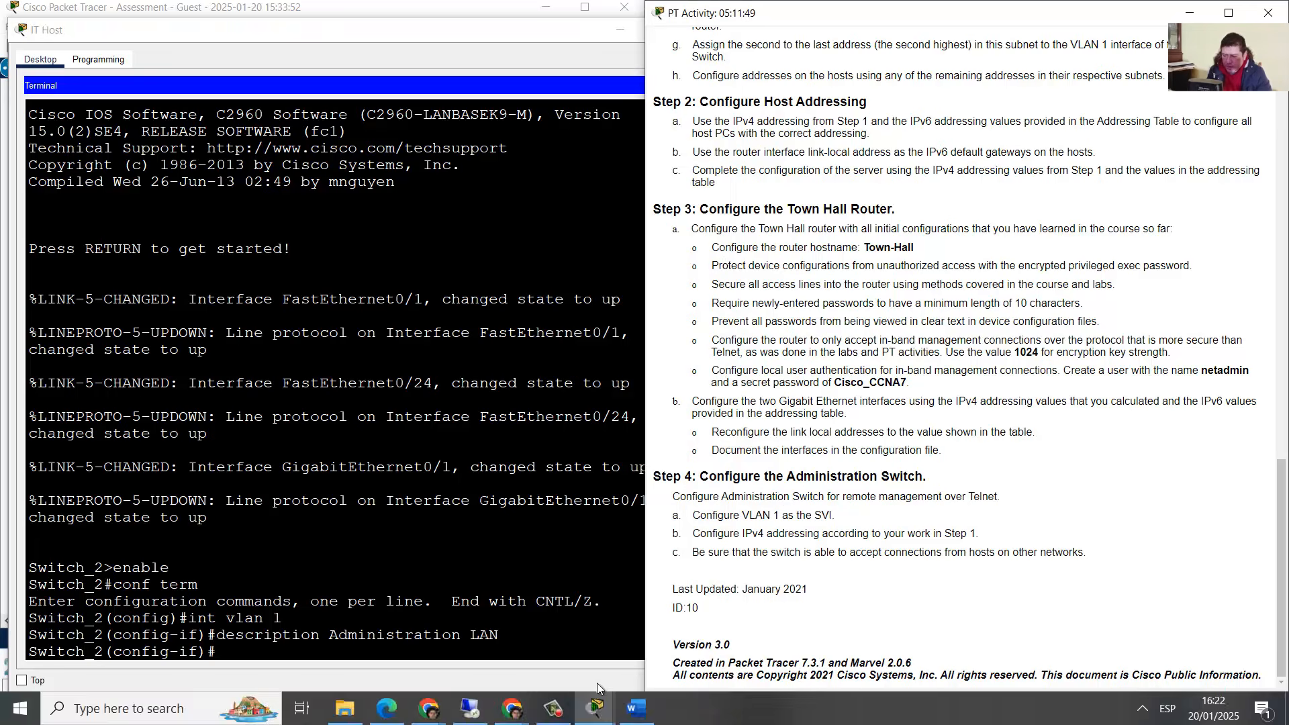
click(637, 709)
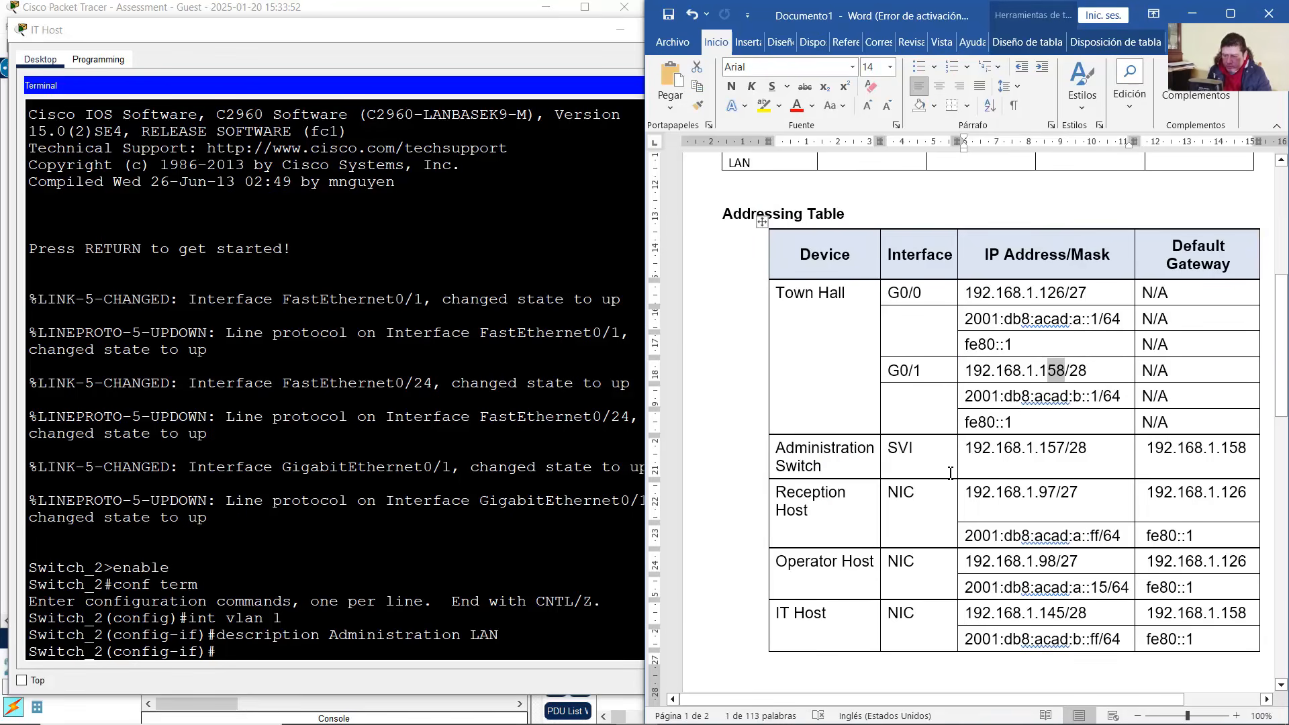
drag(845, 450, 1193, 462)
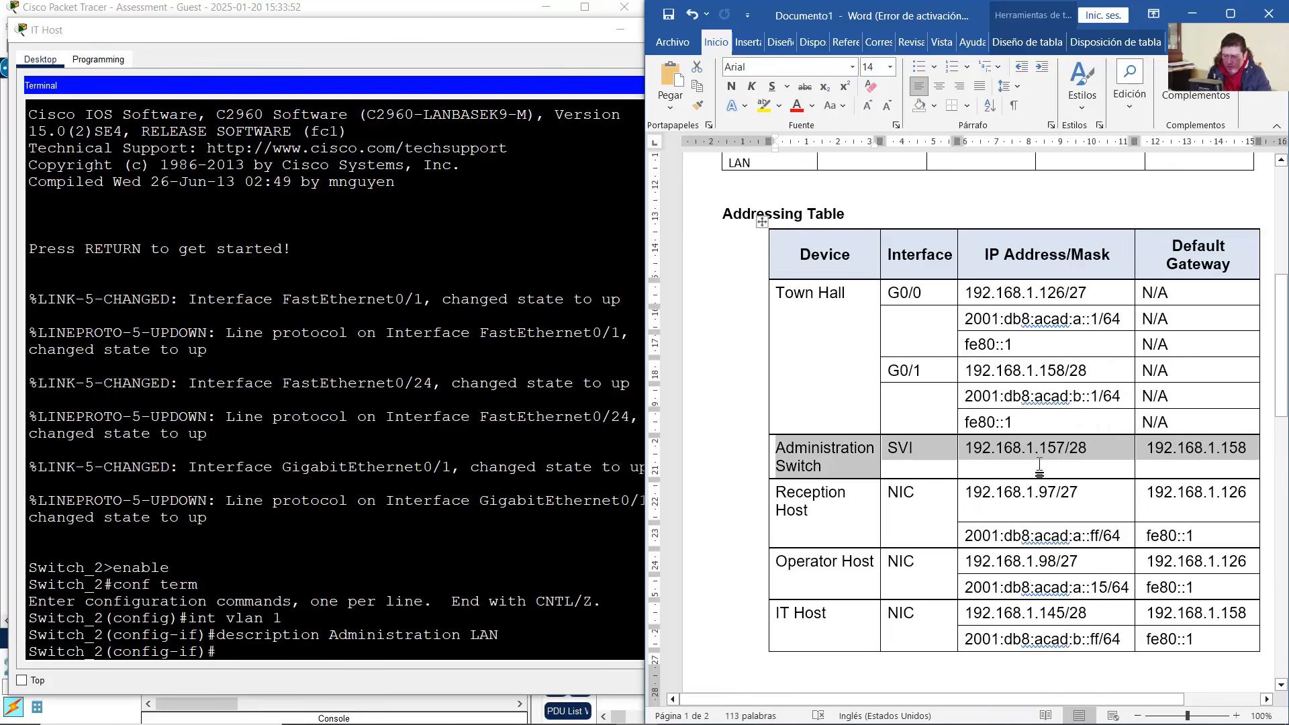
click(398, 643)
text(ip address 192)
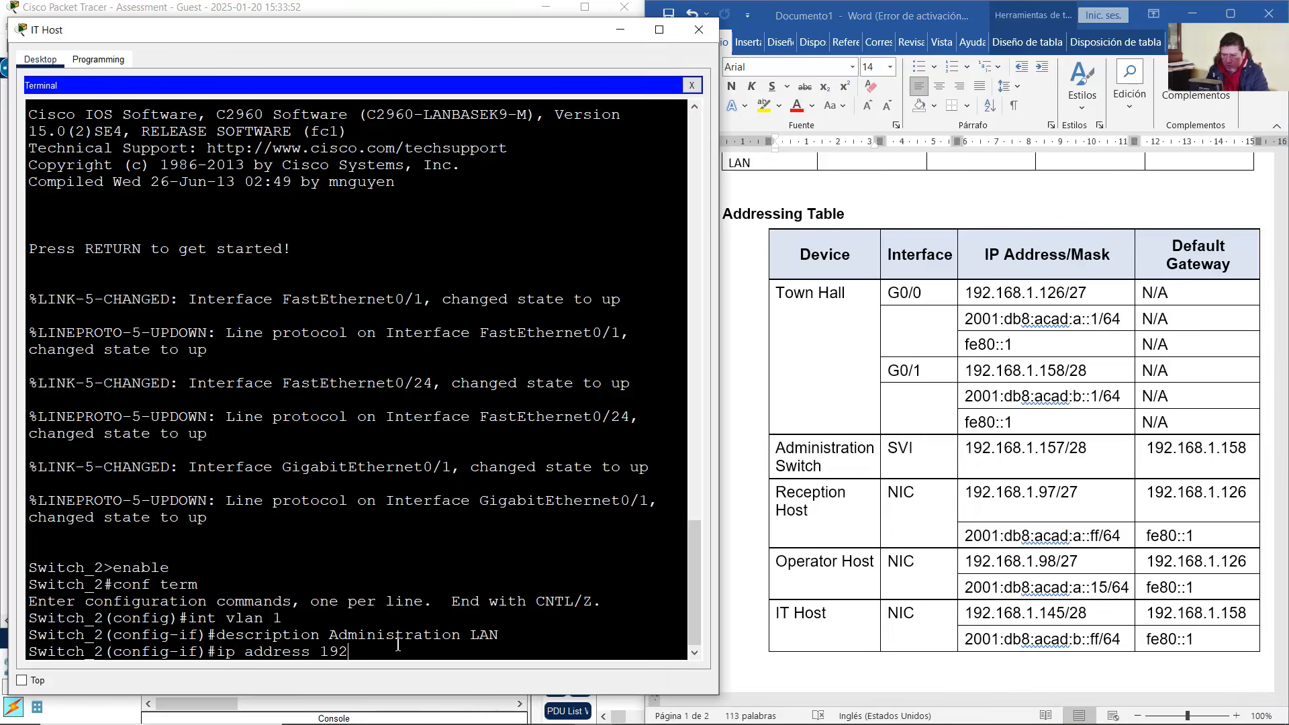
text(.168.1.157 255.255.255.240)
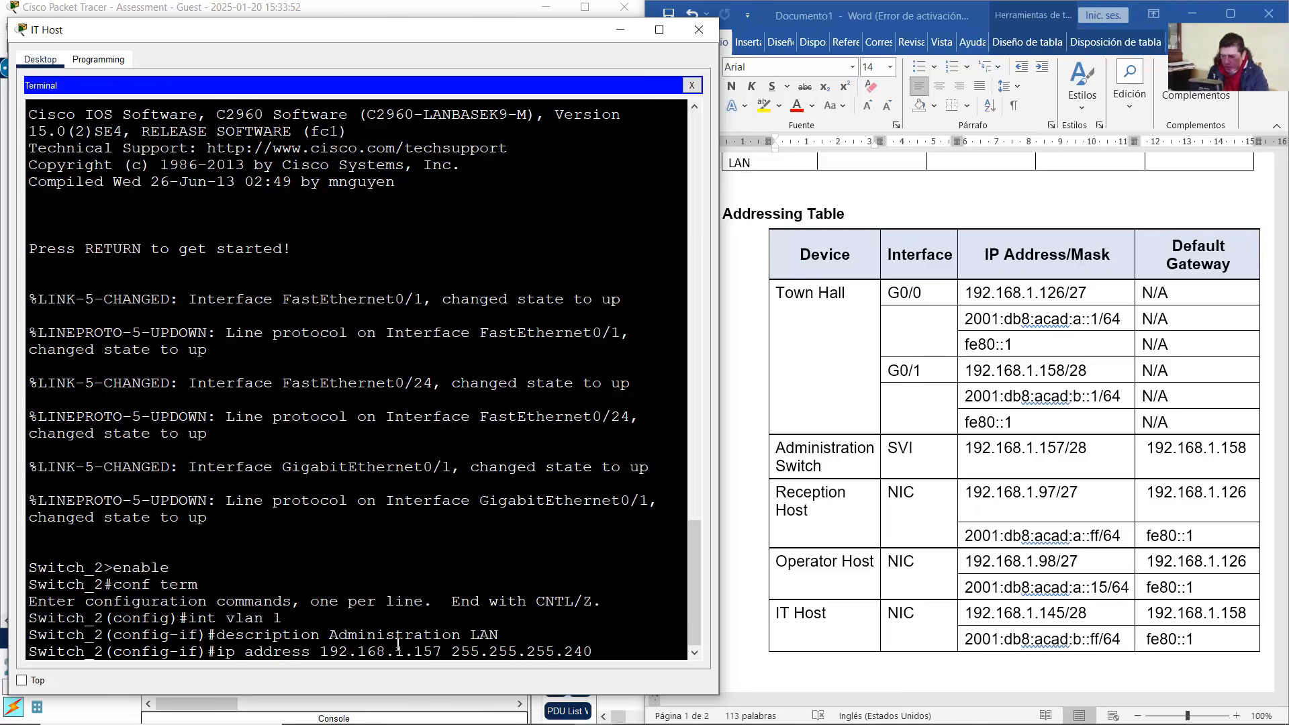
key(Return)
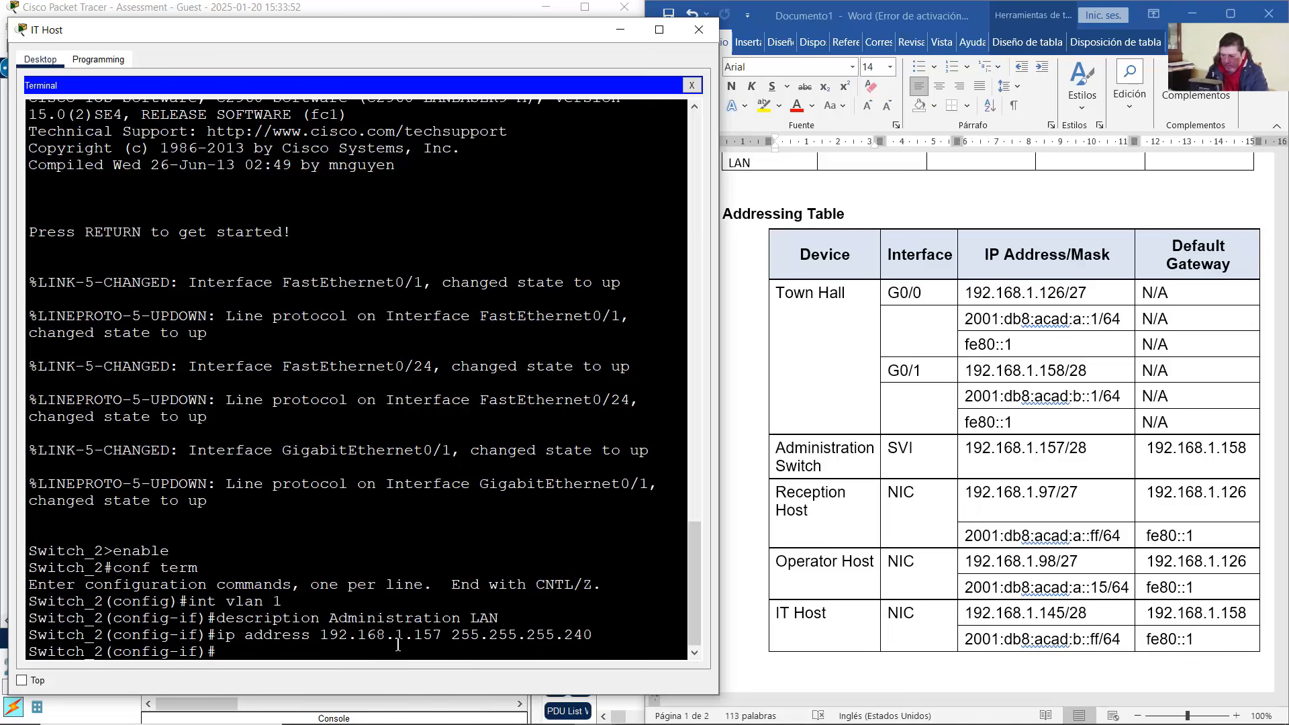
text(no shutdown)
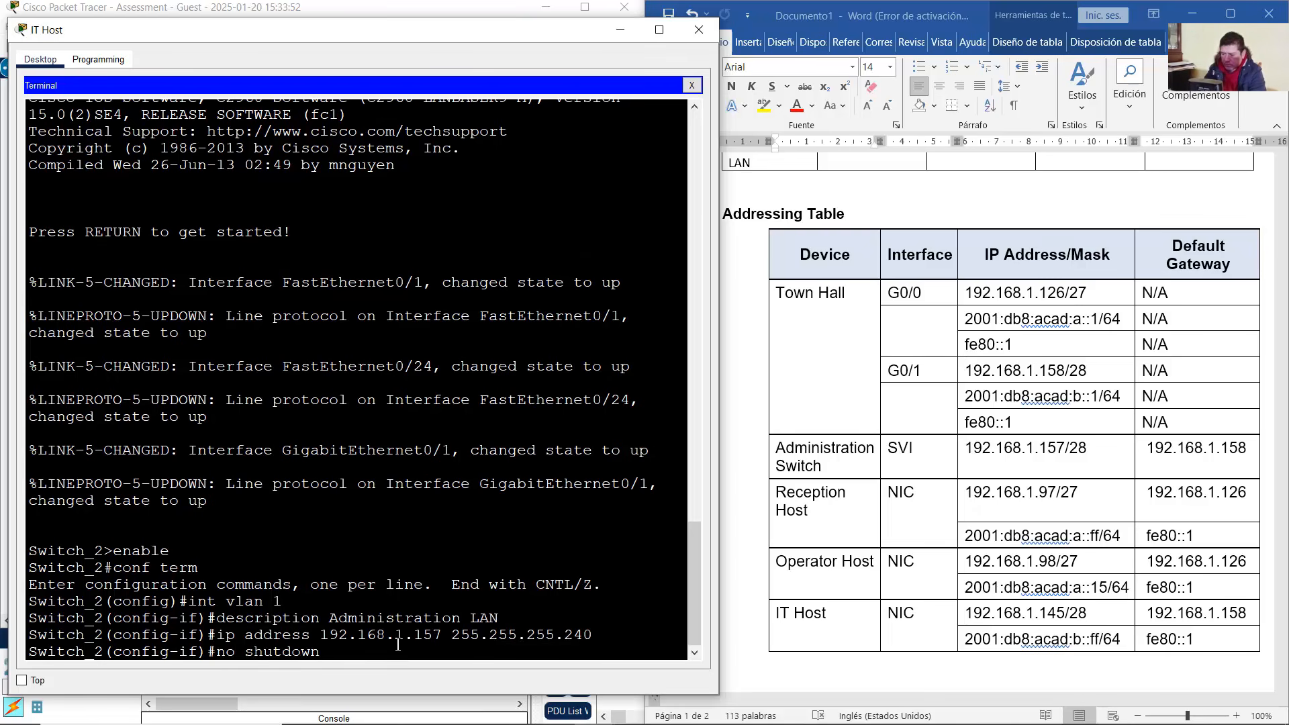
key(Return)
Exit the interface and set the switch's default gateway to 192.168.1.158
key(Return)
text(exit)
key(Return)
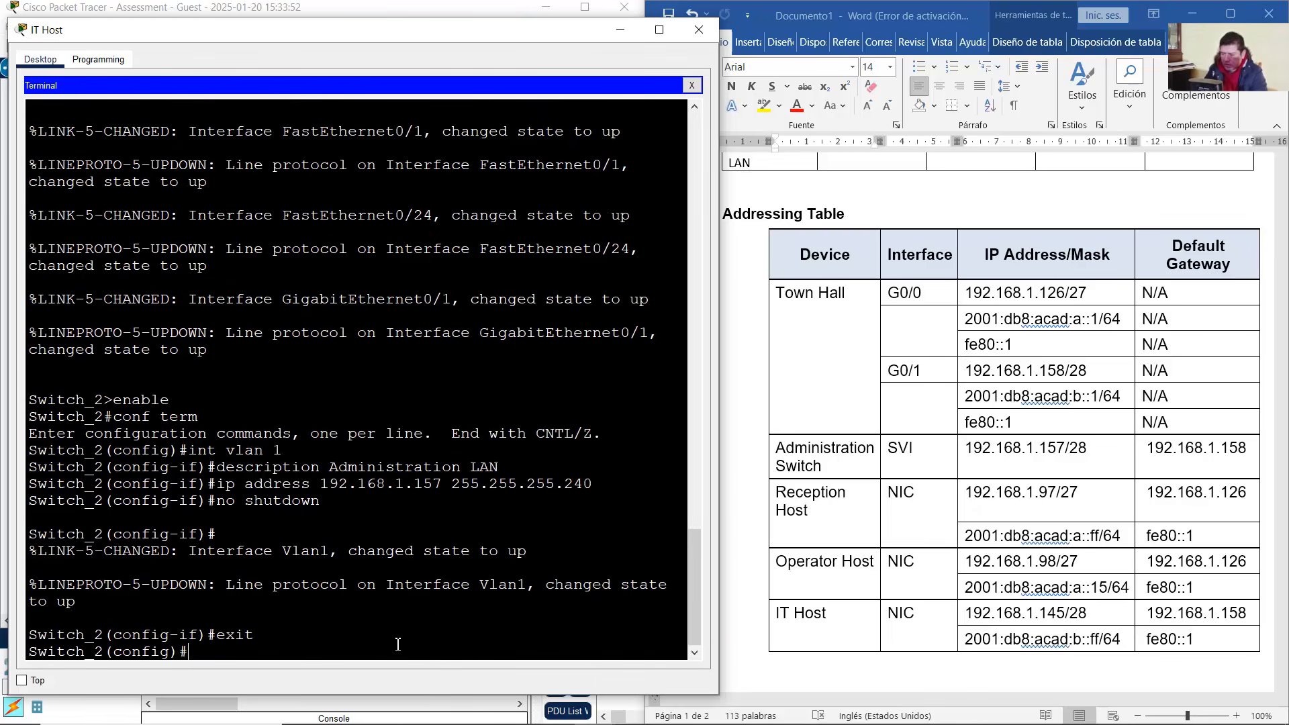
drag(30, 665, 190, 652)
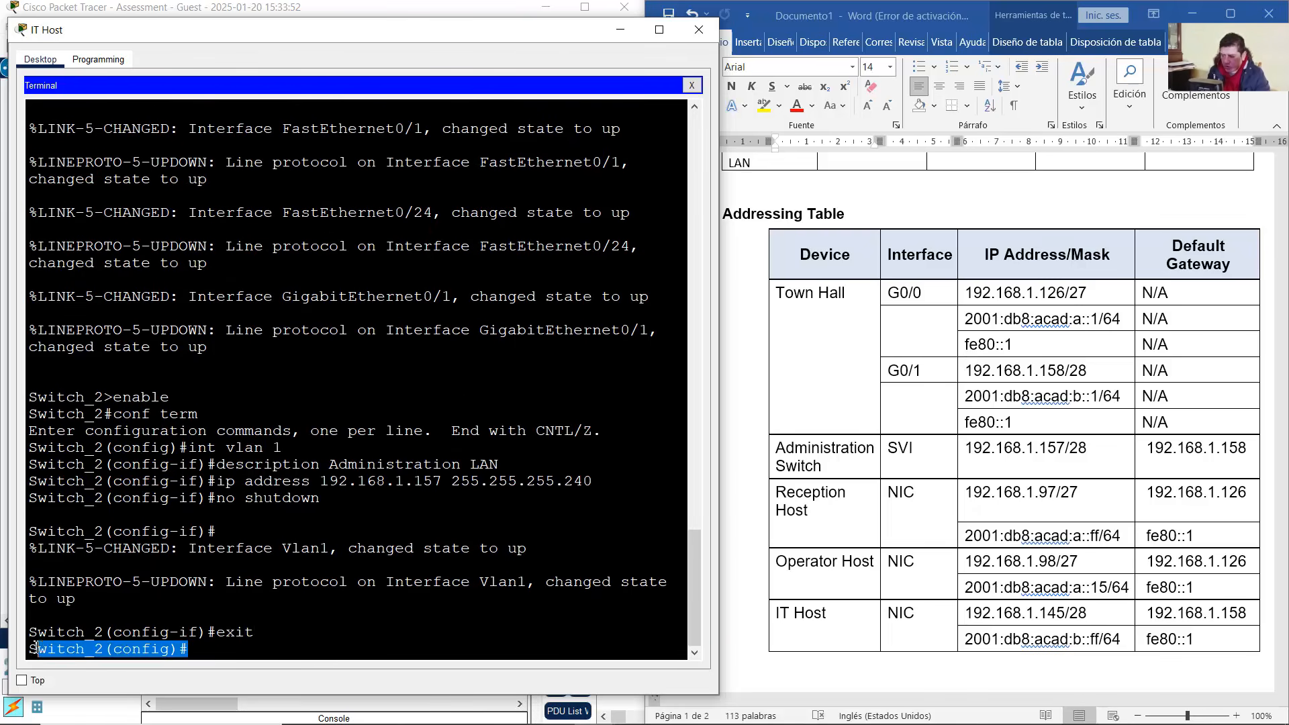
click(483, 552)
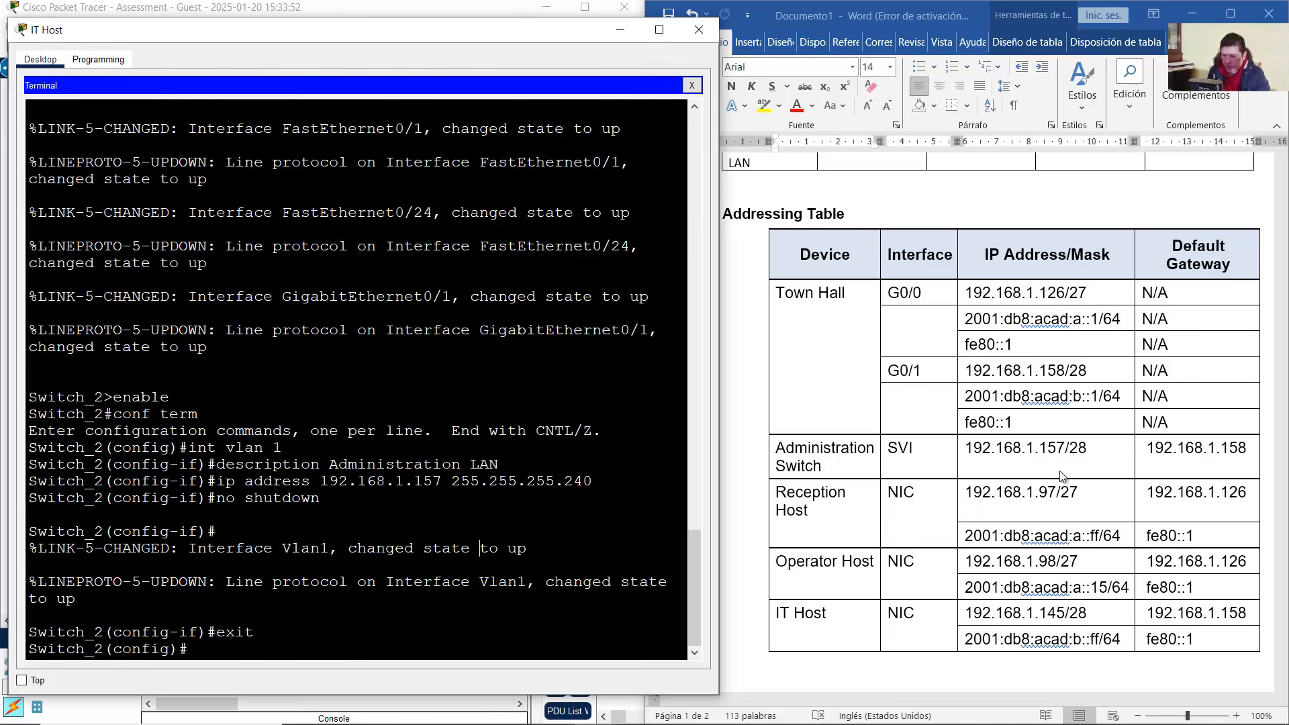
click(1154, 451)
click(1154, 451)
drag(1147, 448, 1247, 449)
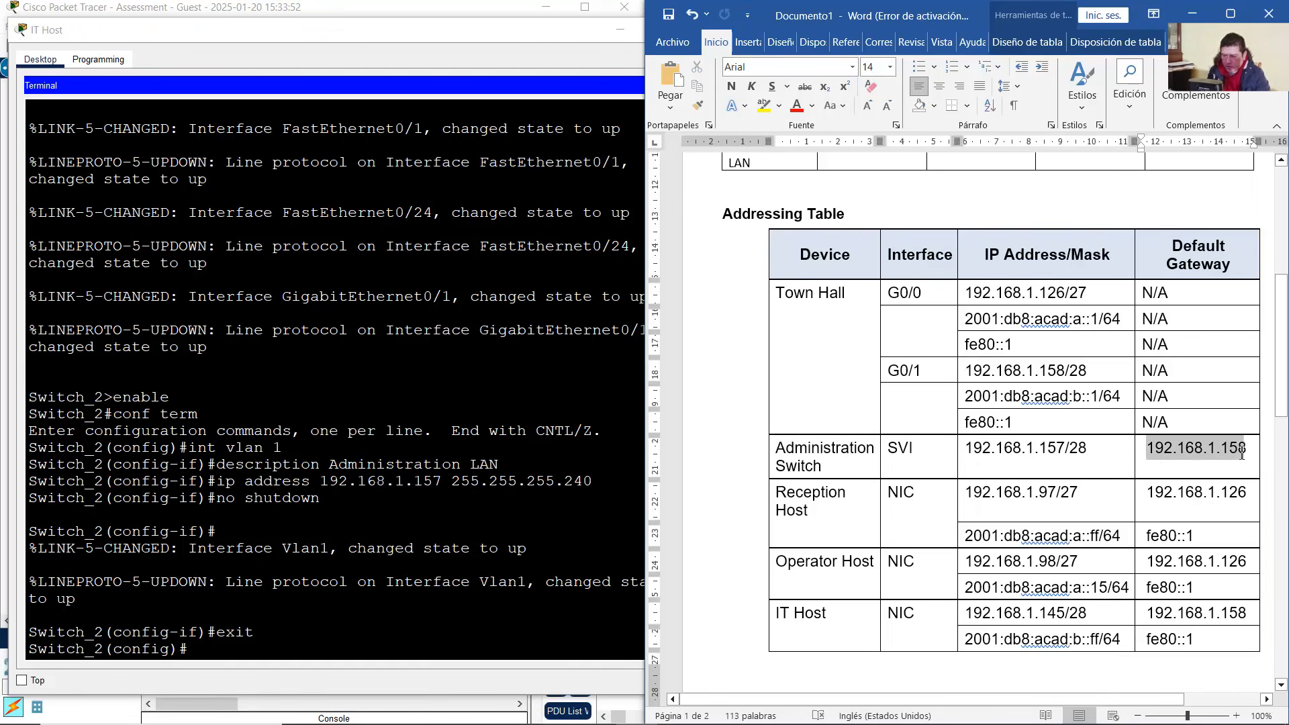
click(373, 625)
text(ip defa)
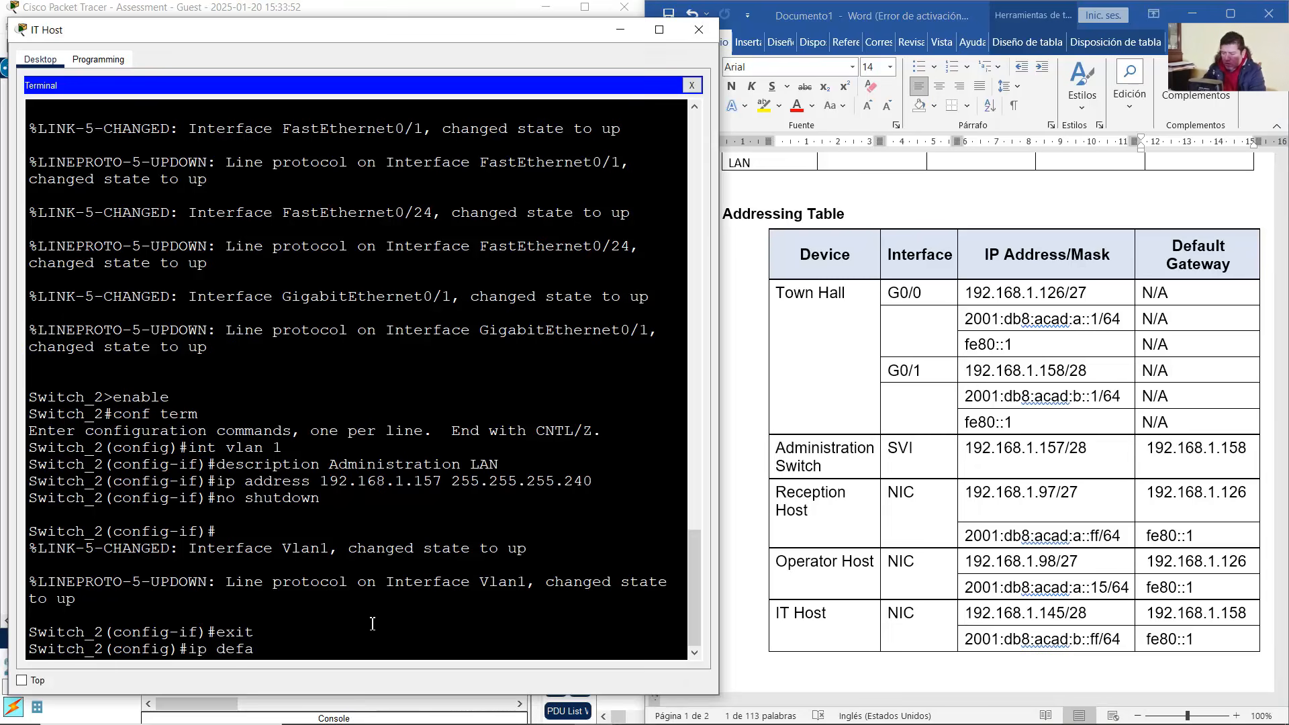
text(ult-gateway 192.168.1.15)
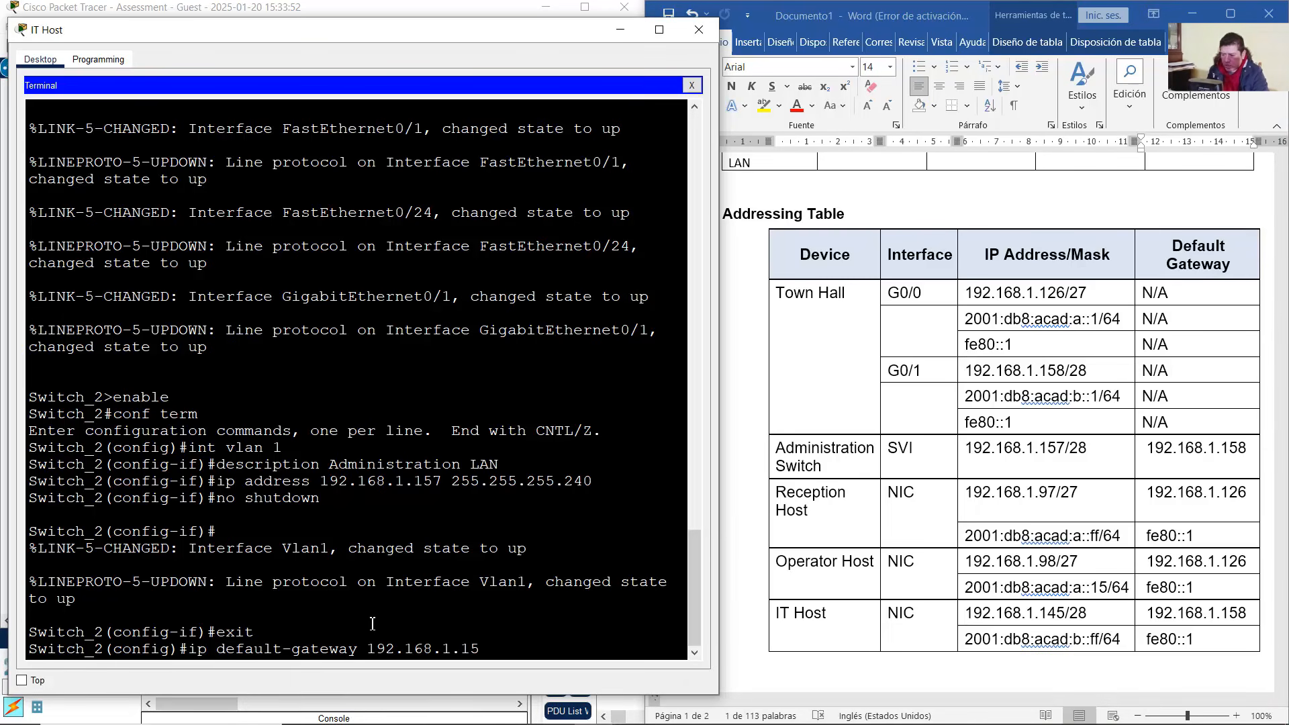
text(8)
key(Return)
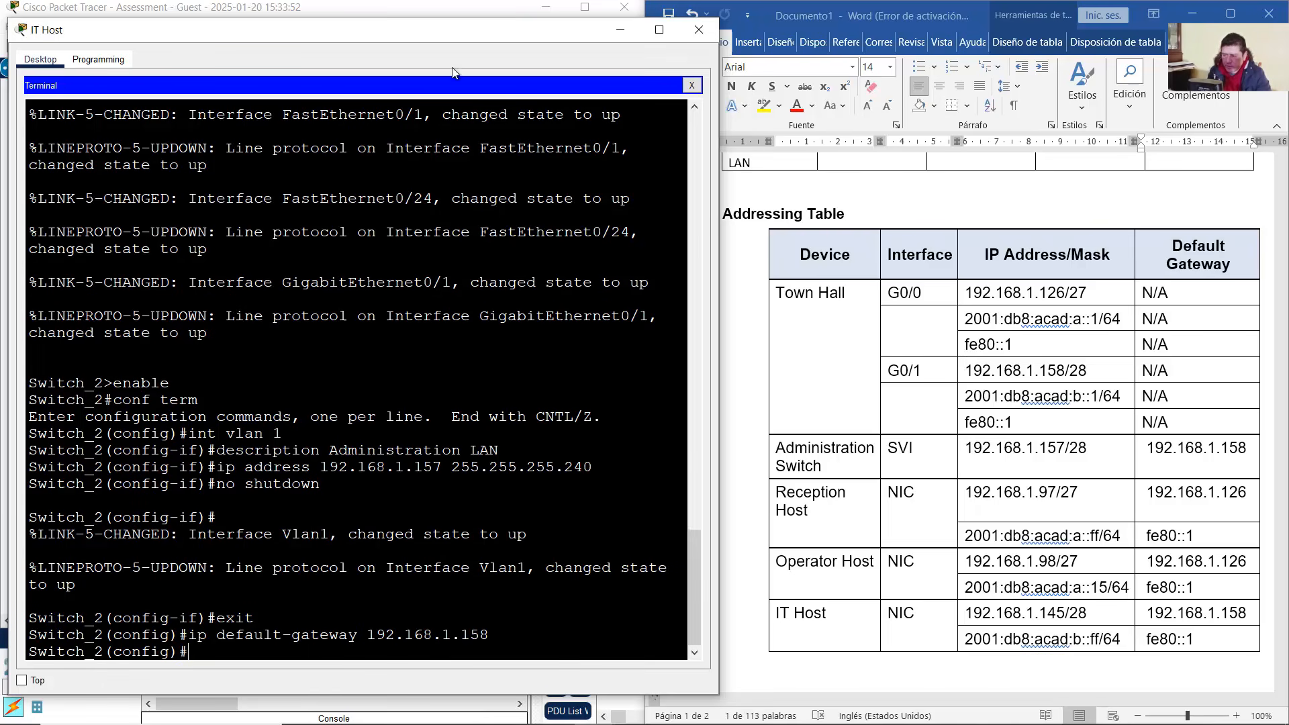
mouse_move(605, 715)
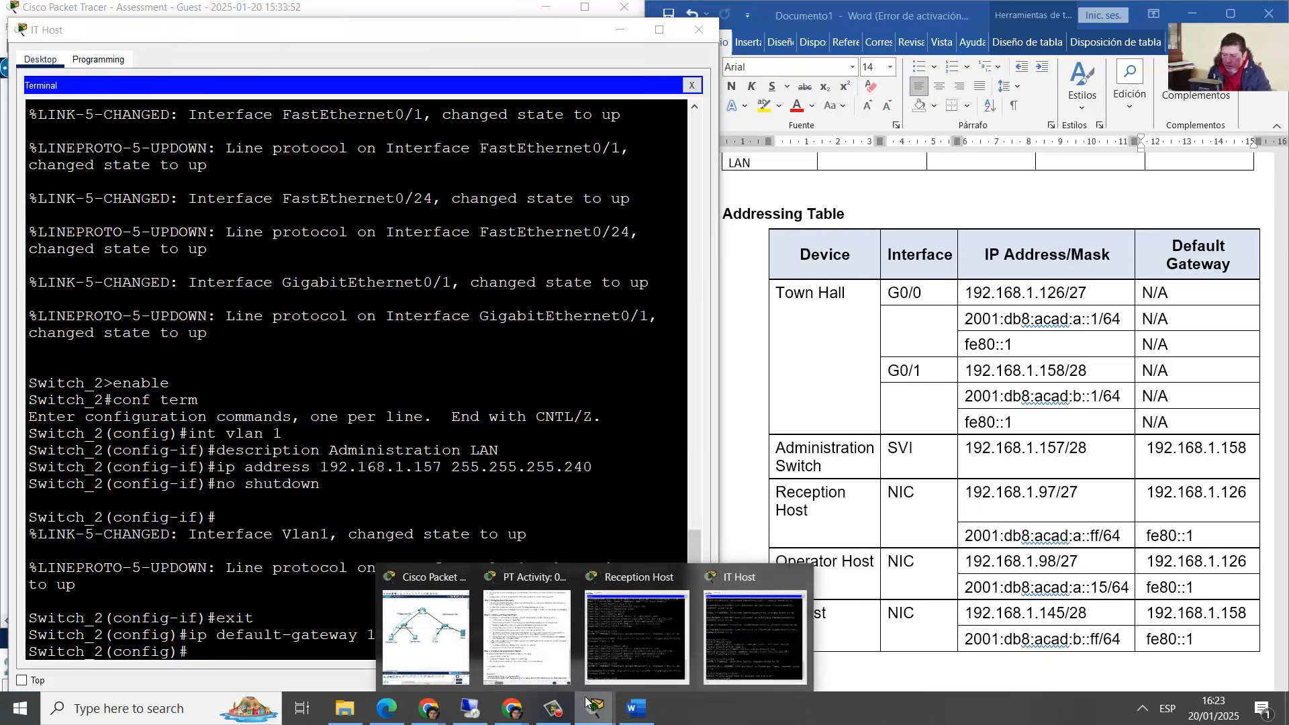
click(527, 625)
drag(812, 504, 951, 504)
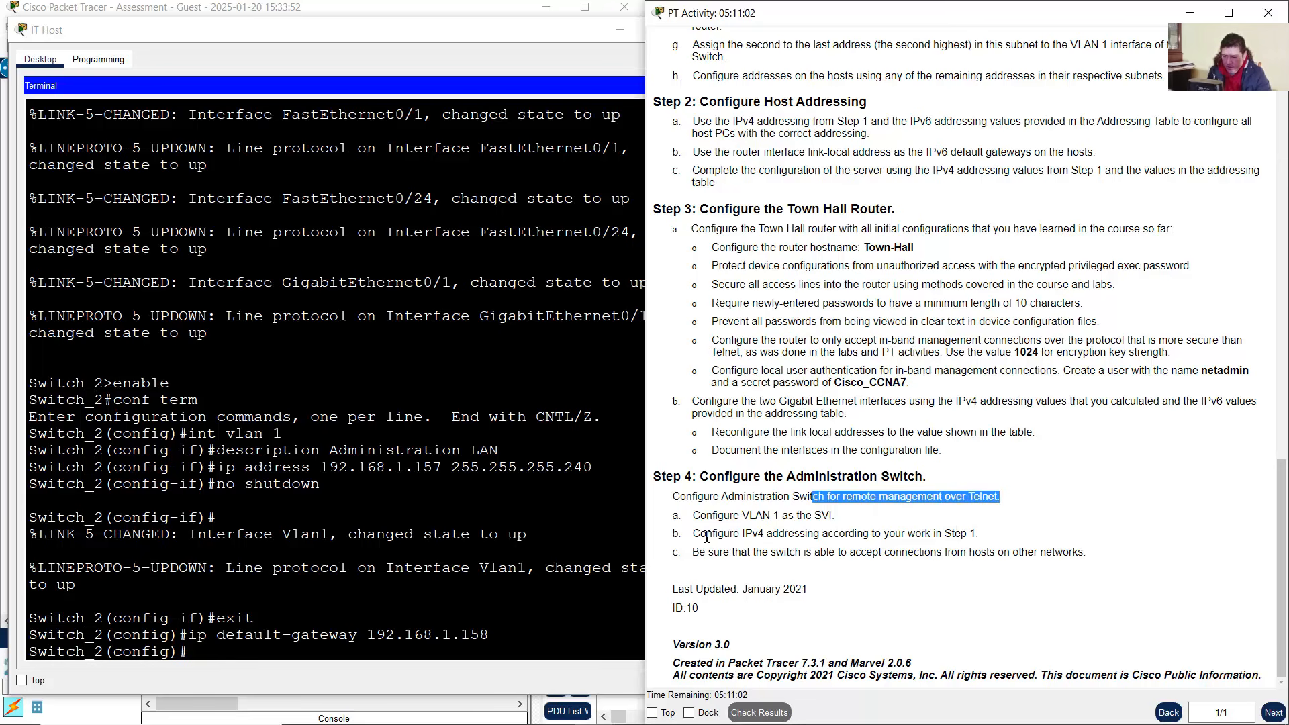
drag(693, 533, 871, 533)
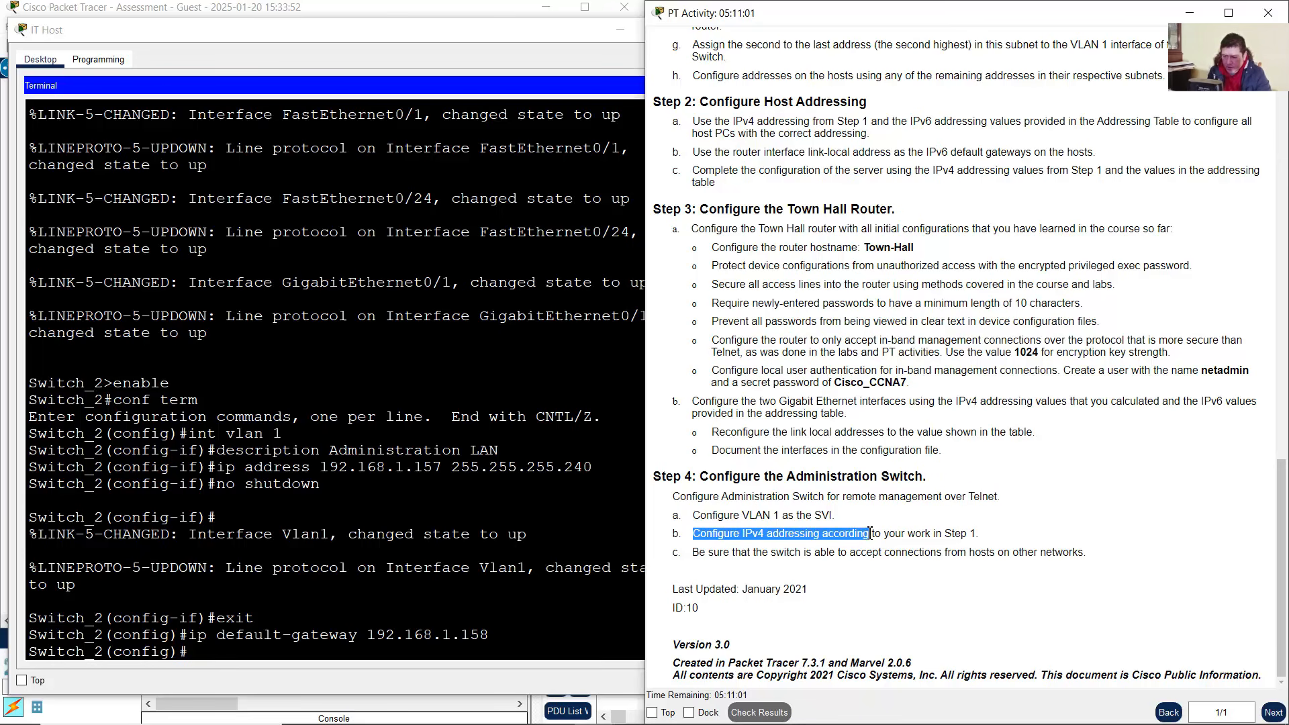
click(384, 591)
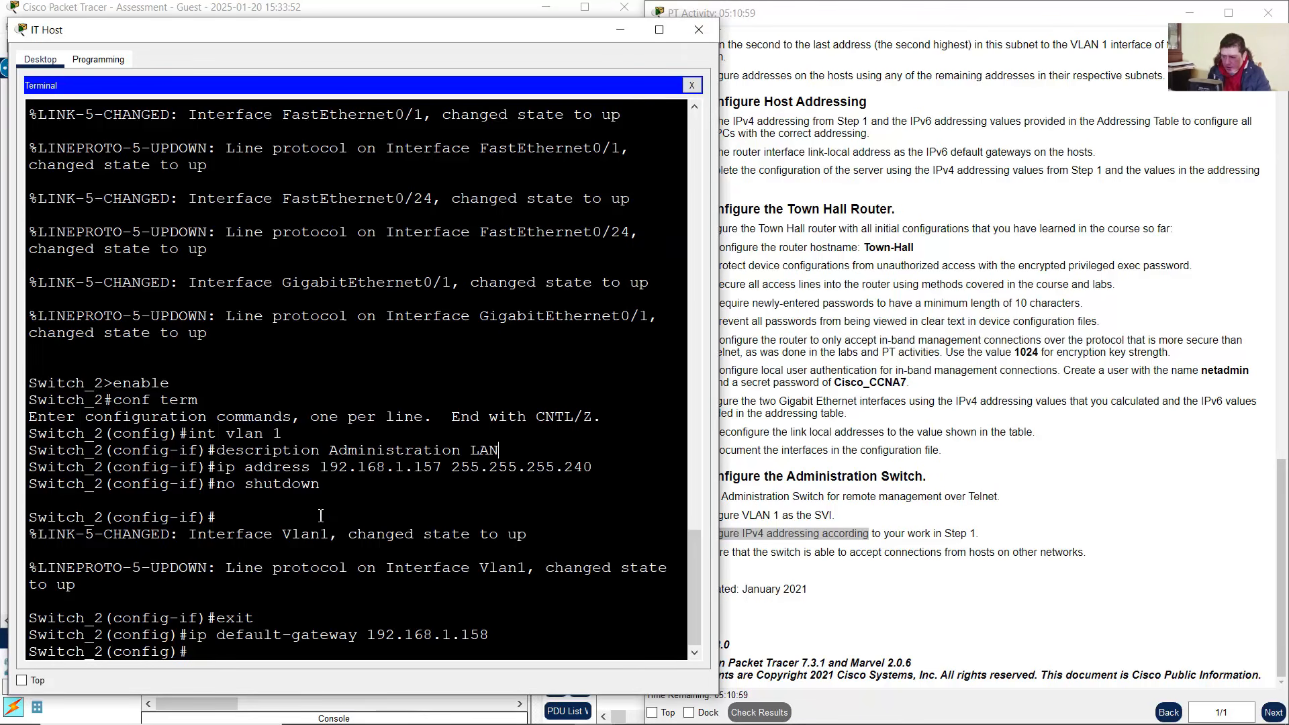
drag(321, 516, 470, 658)
click(604, 584)
click(784, 582)
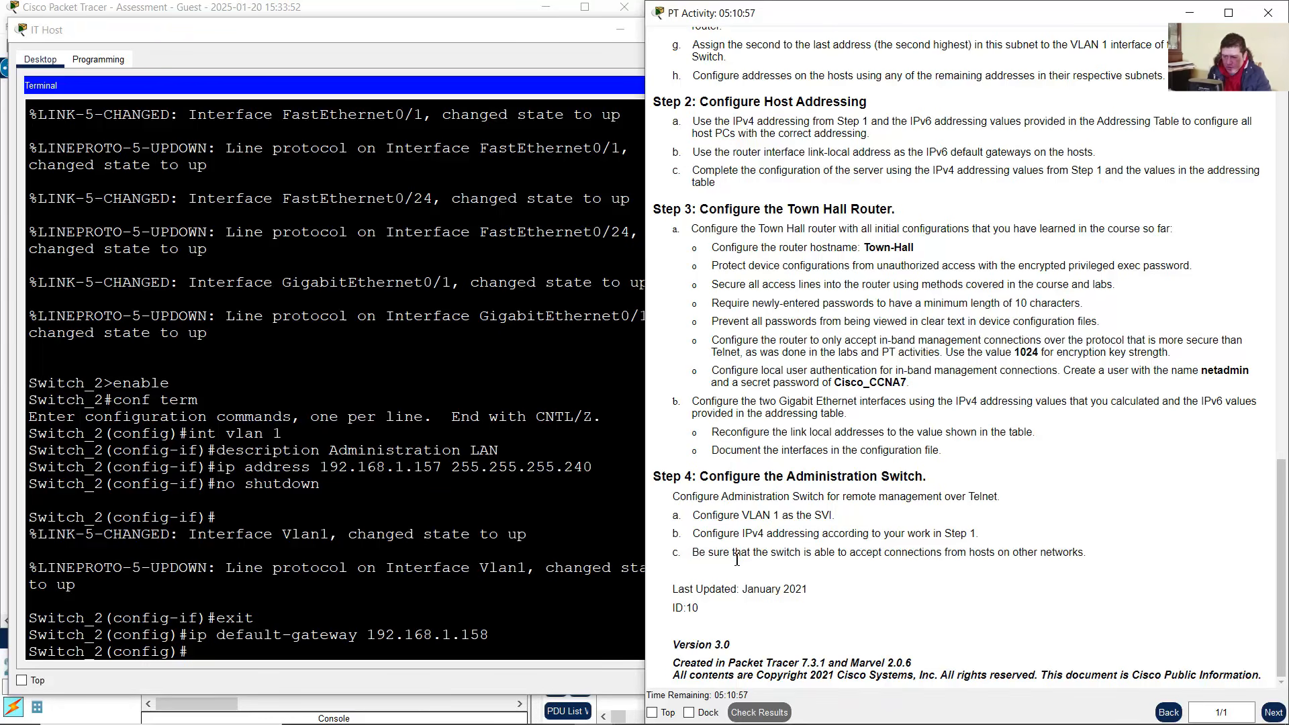
drag(692, 554, 892, 569)
click(1042, 553)
drag(813, 560, 703, 555)
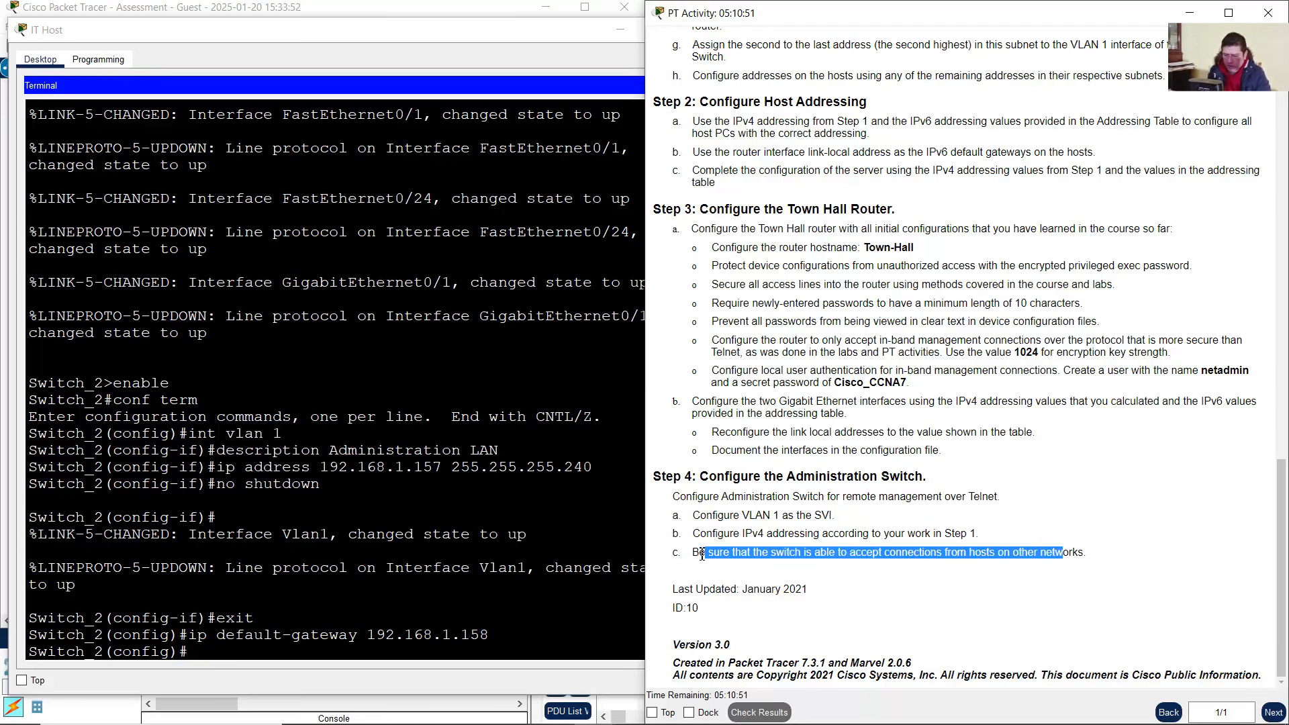
click(377, 632)
mouse_move(184, 635)
mouse_down()
mouse_move(490, 634)
mouse_move(190, 637)
mouse_up()
click(449, 635)
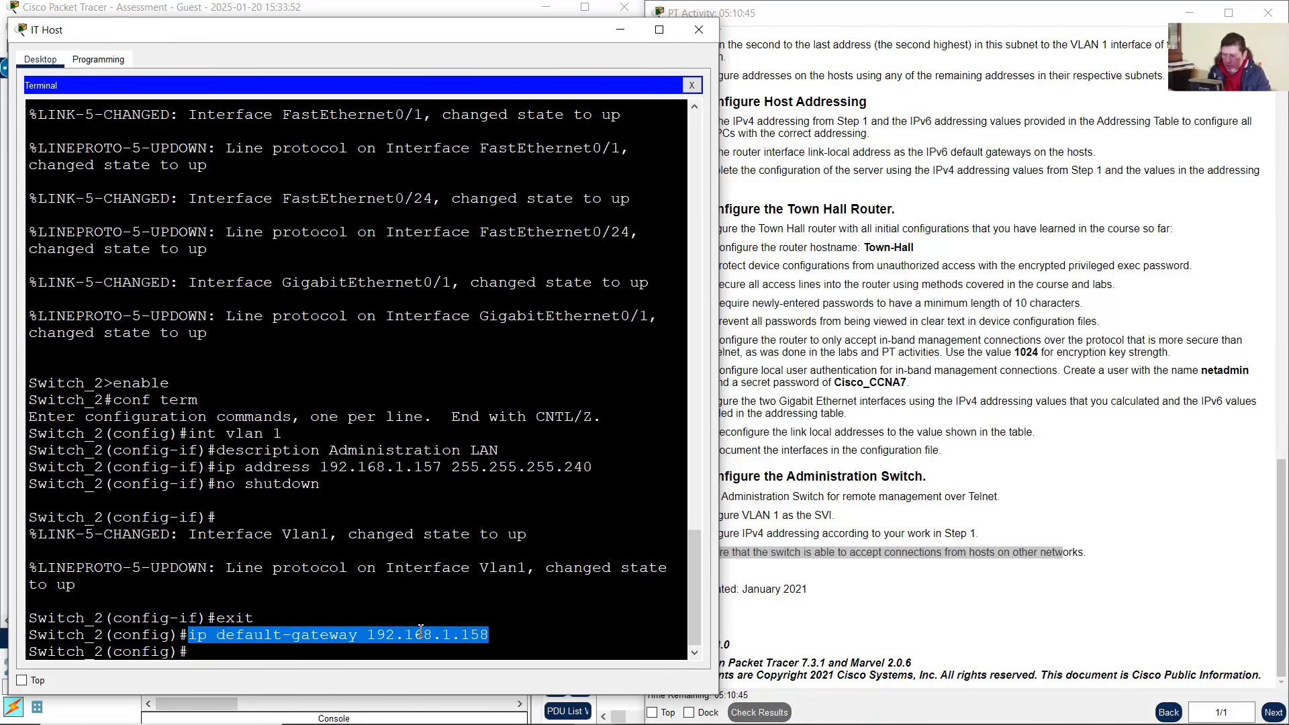
click(868, 569)
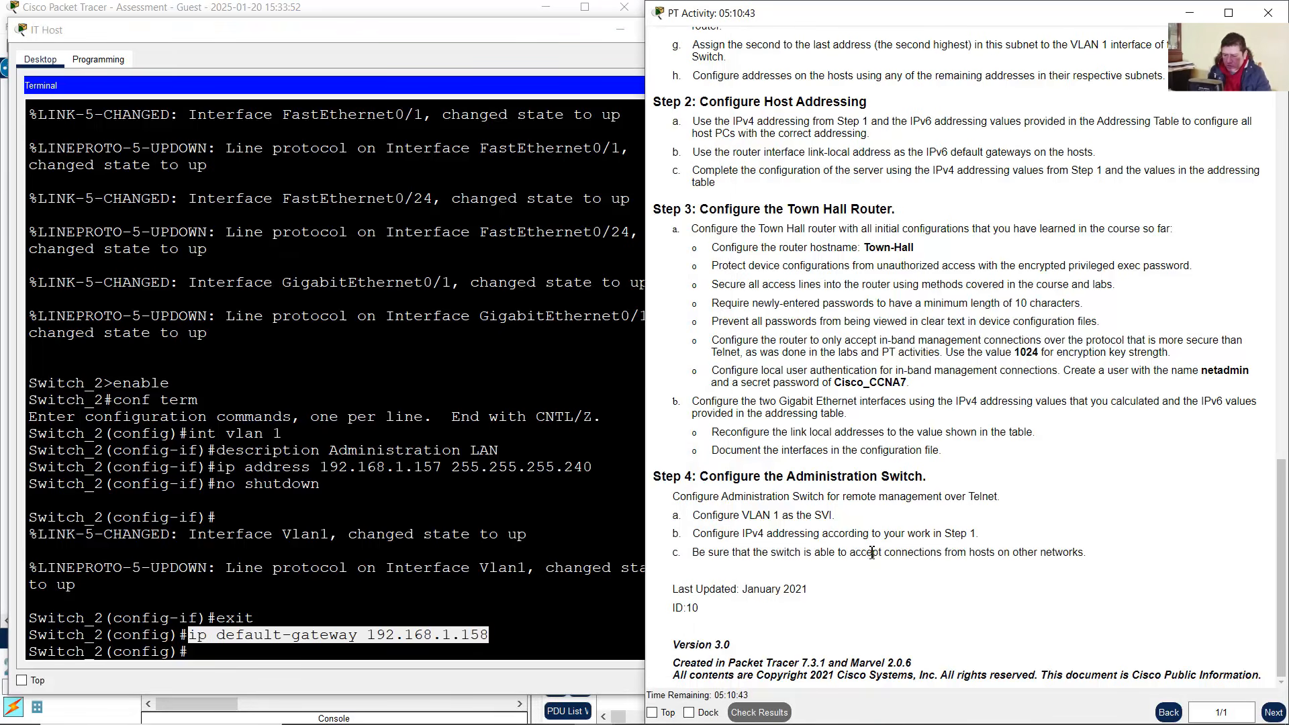
drag(872, 552, 1088, 554)
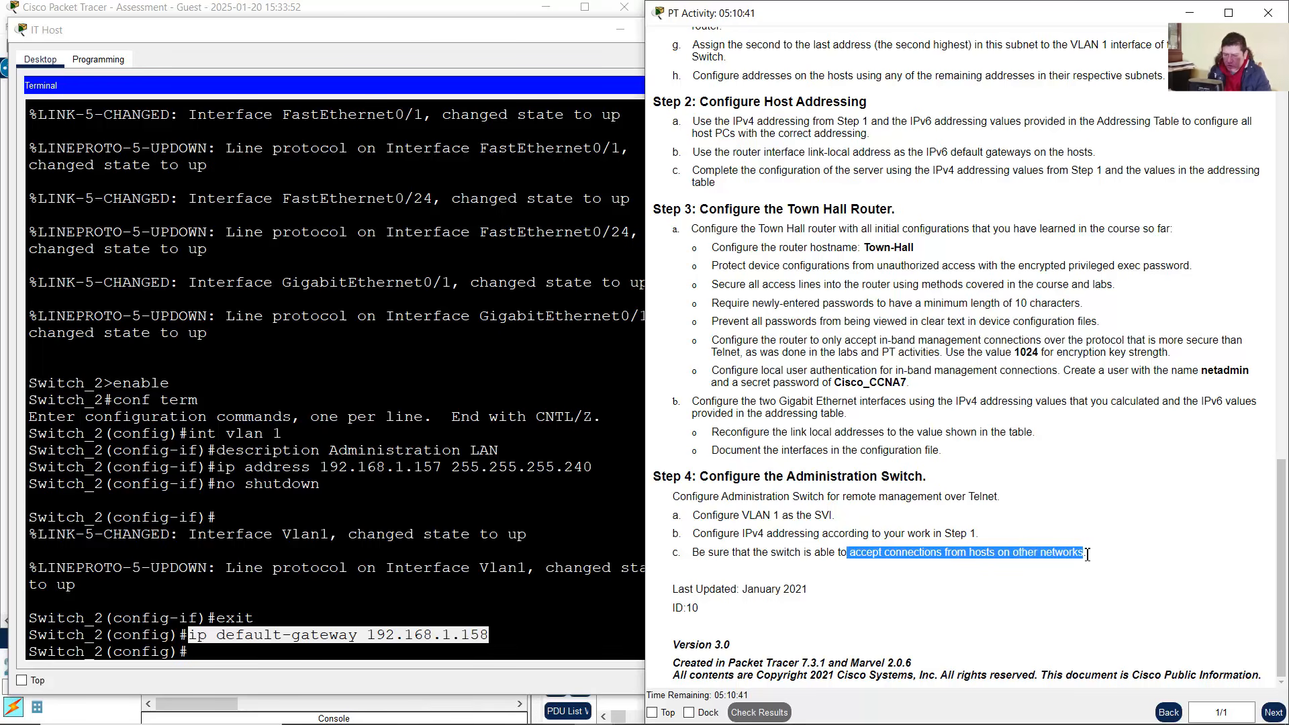
click(1023, 568)
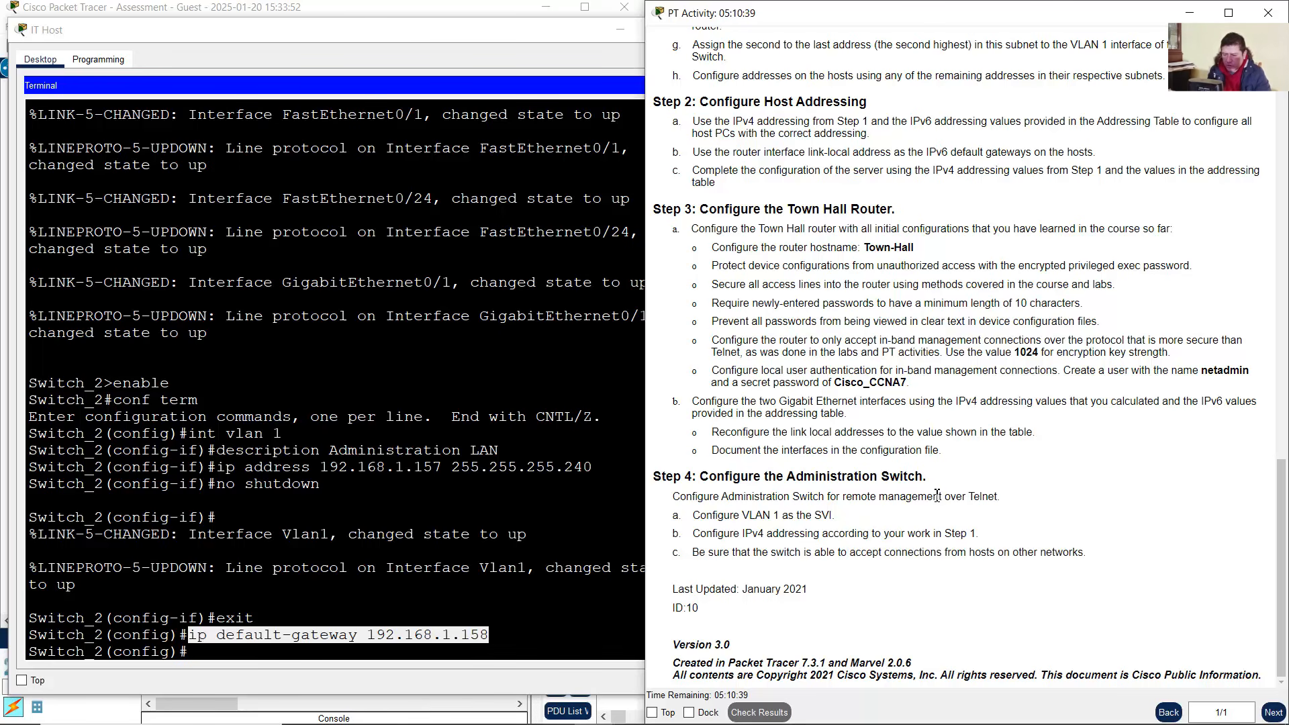
drag(964, 496, 1012, 498)
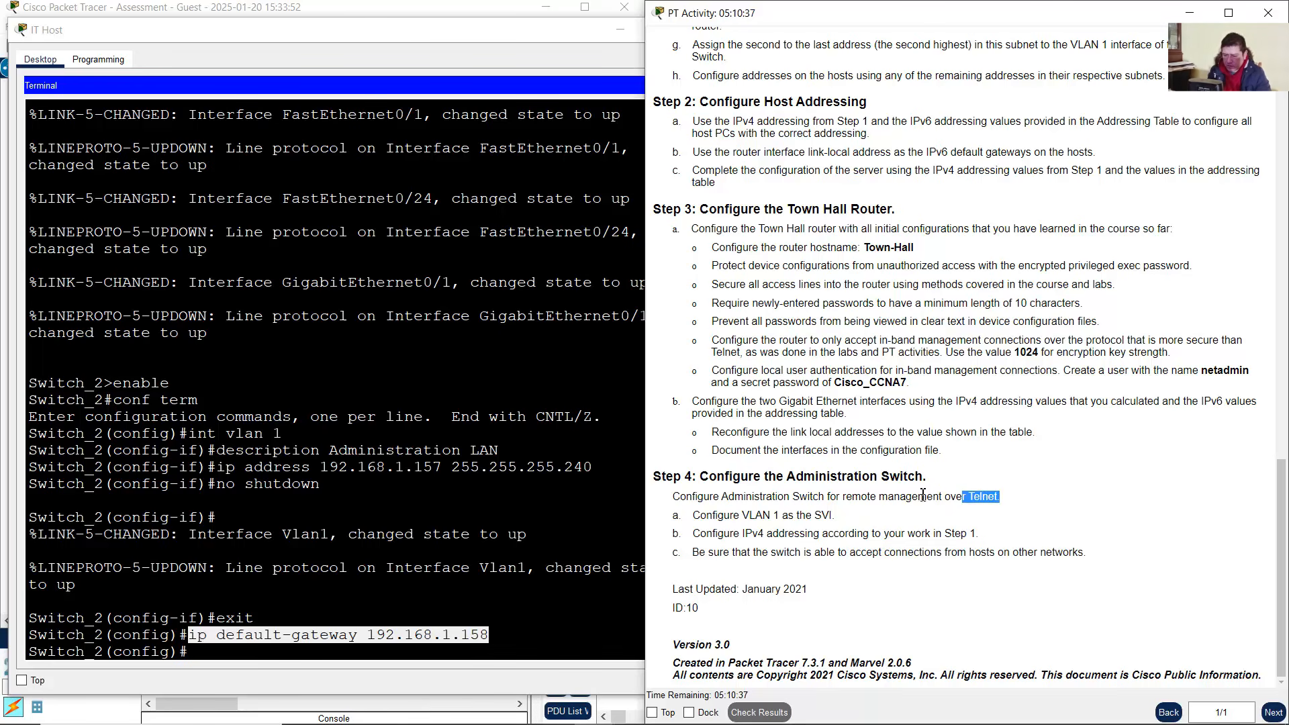
click(888, 497)
drag(843, 497, 944, 498)
click(564, 533)
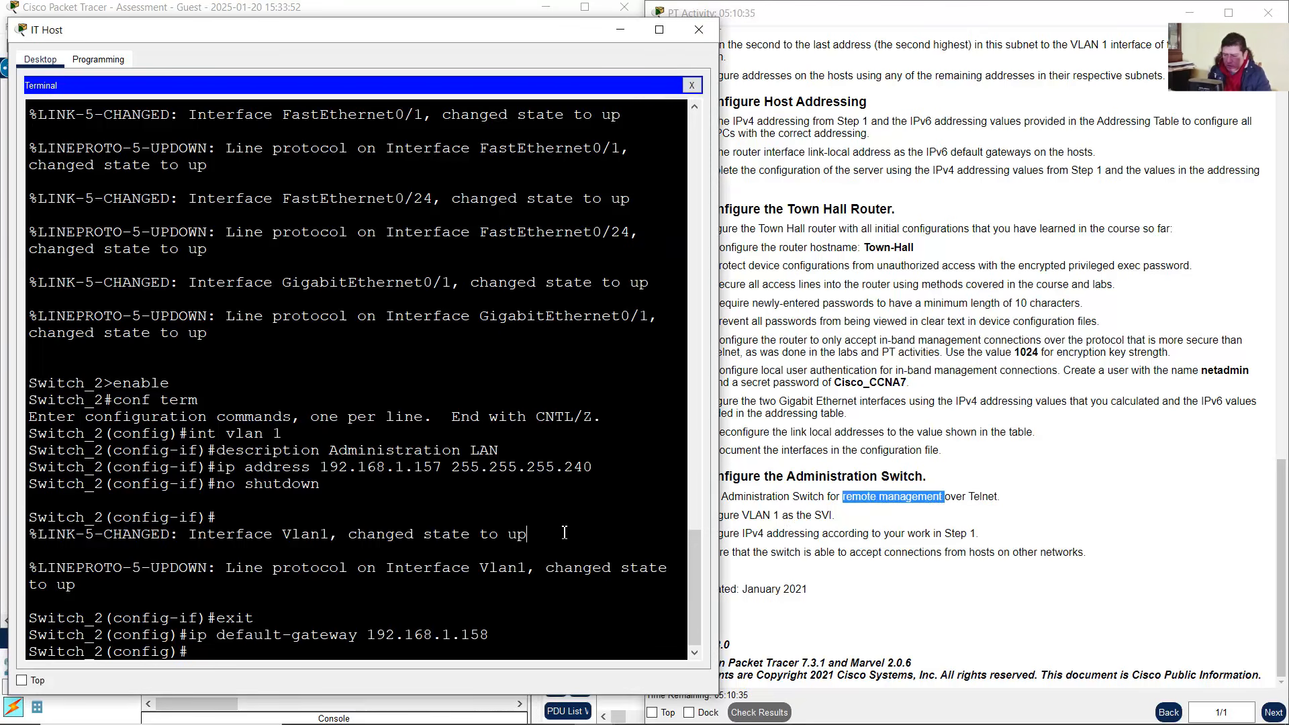
Under line vty 0 15, set the Telnet password, enable login, then exit
text(line vty 0)
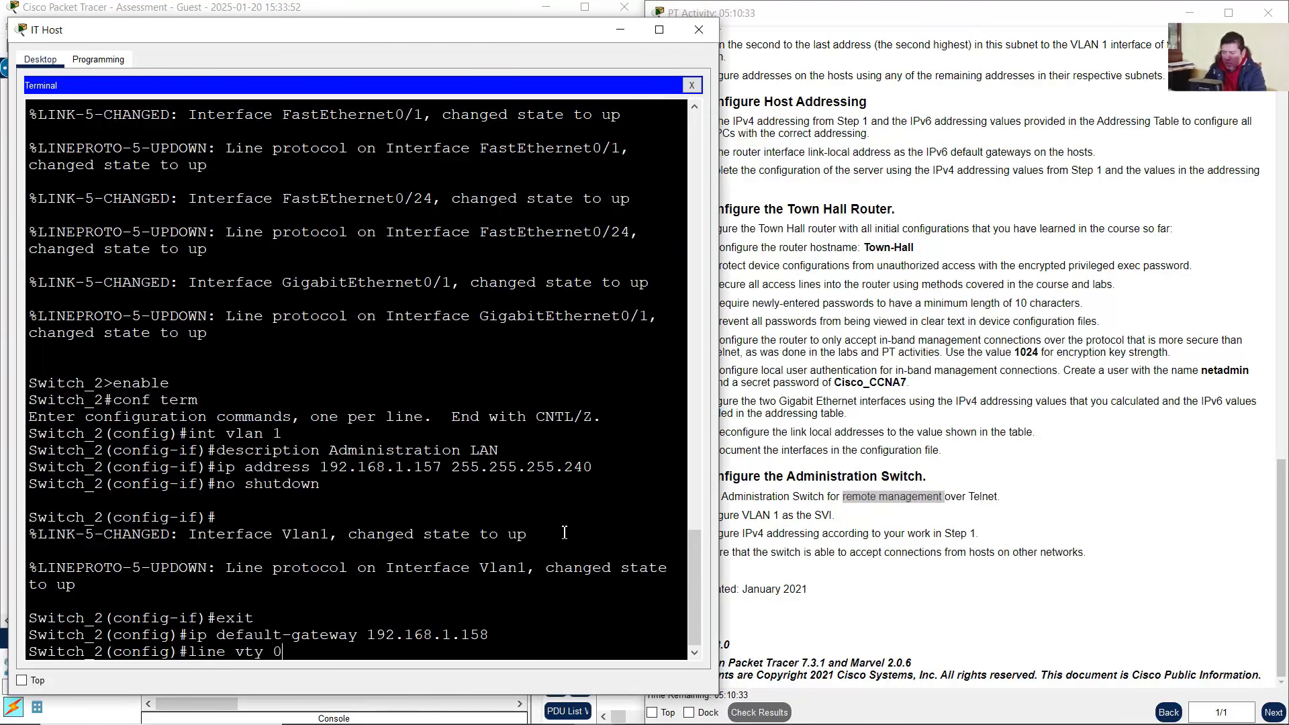
text( 15)
key(Return)
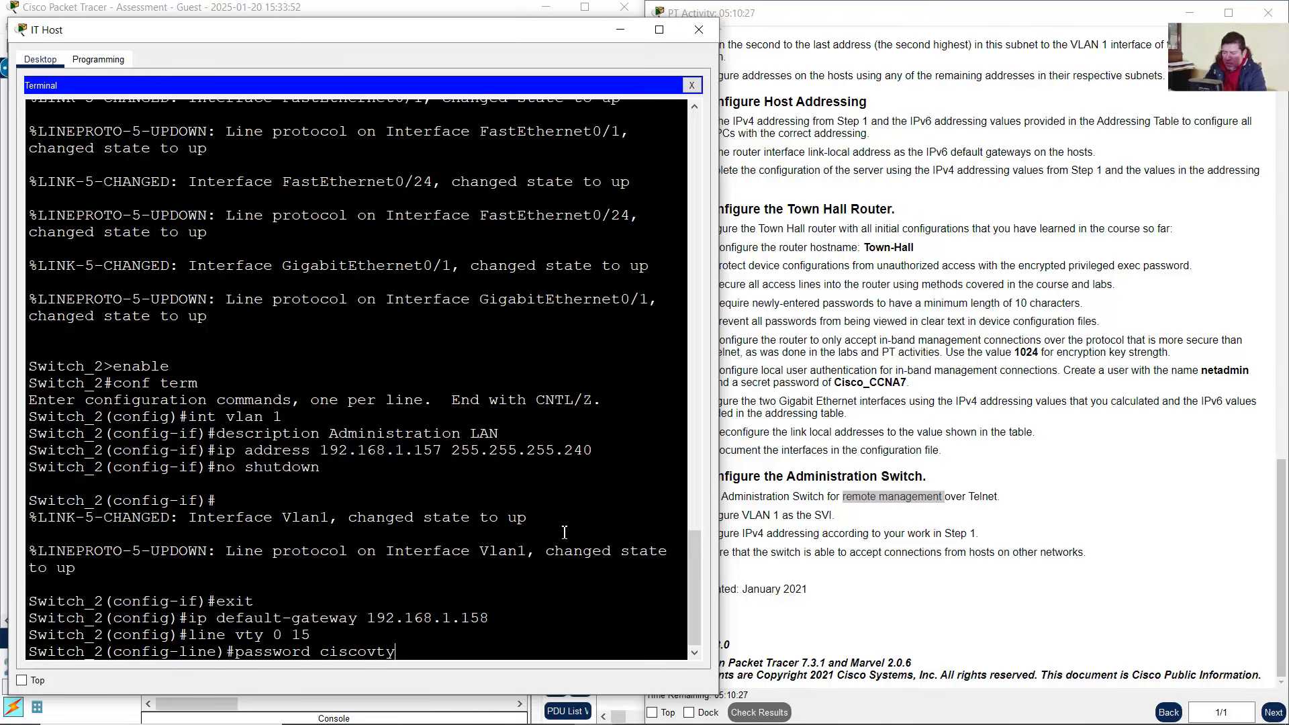
text(password ciscovtypass)
key(Return)
text(lo)
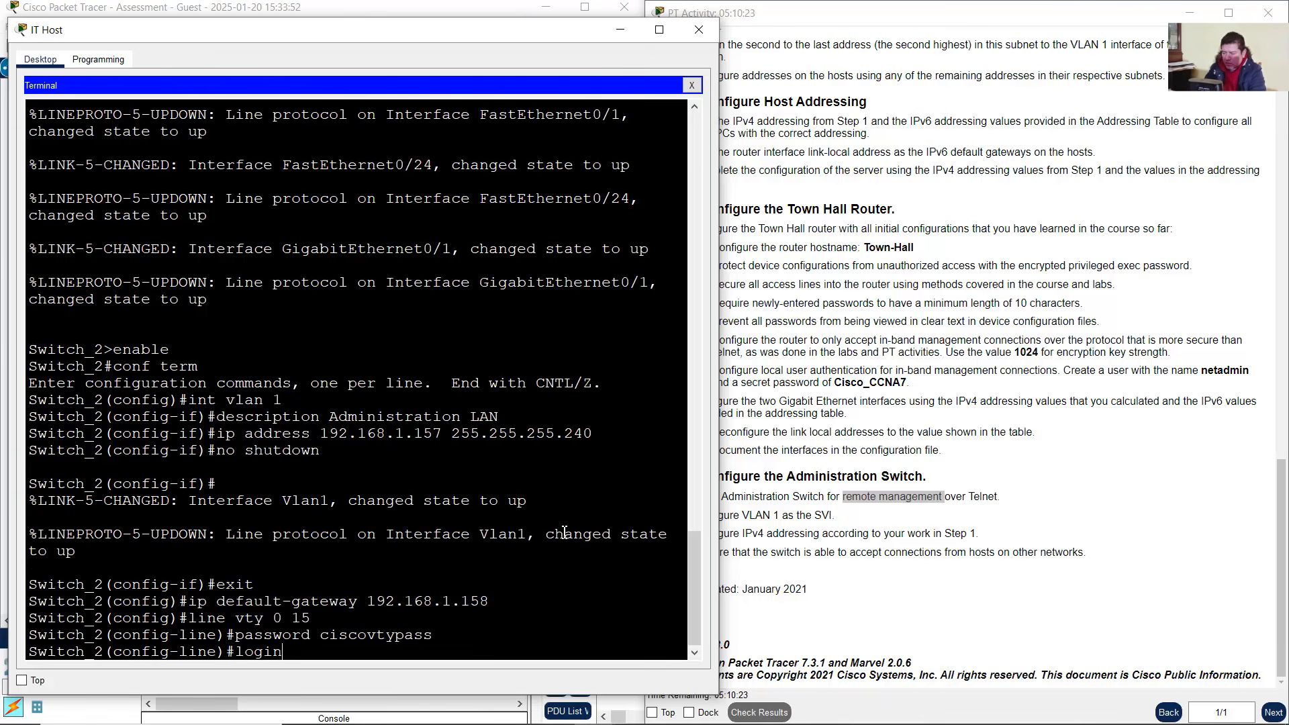
text(gin)
key(Return)
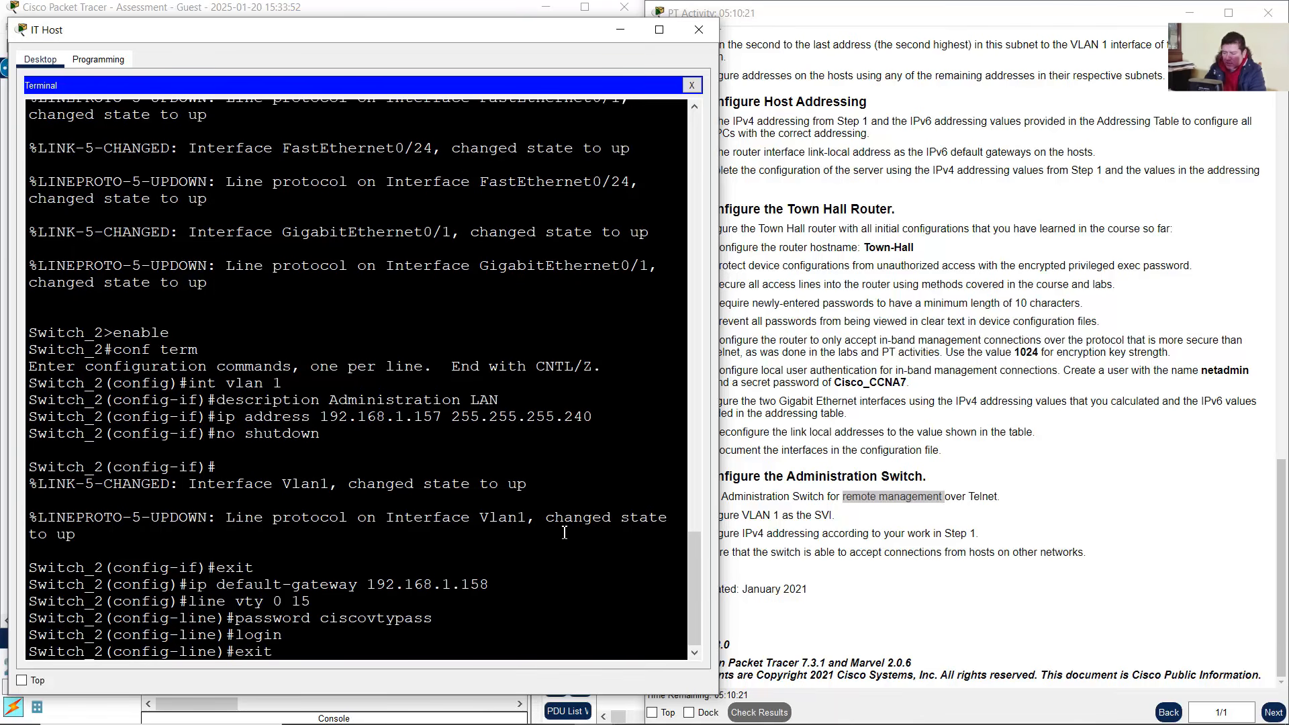
text(exit)
key(Return)
click(459, 5)
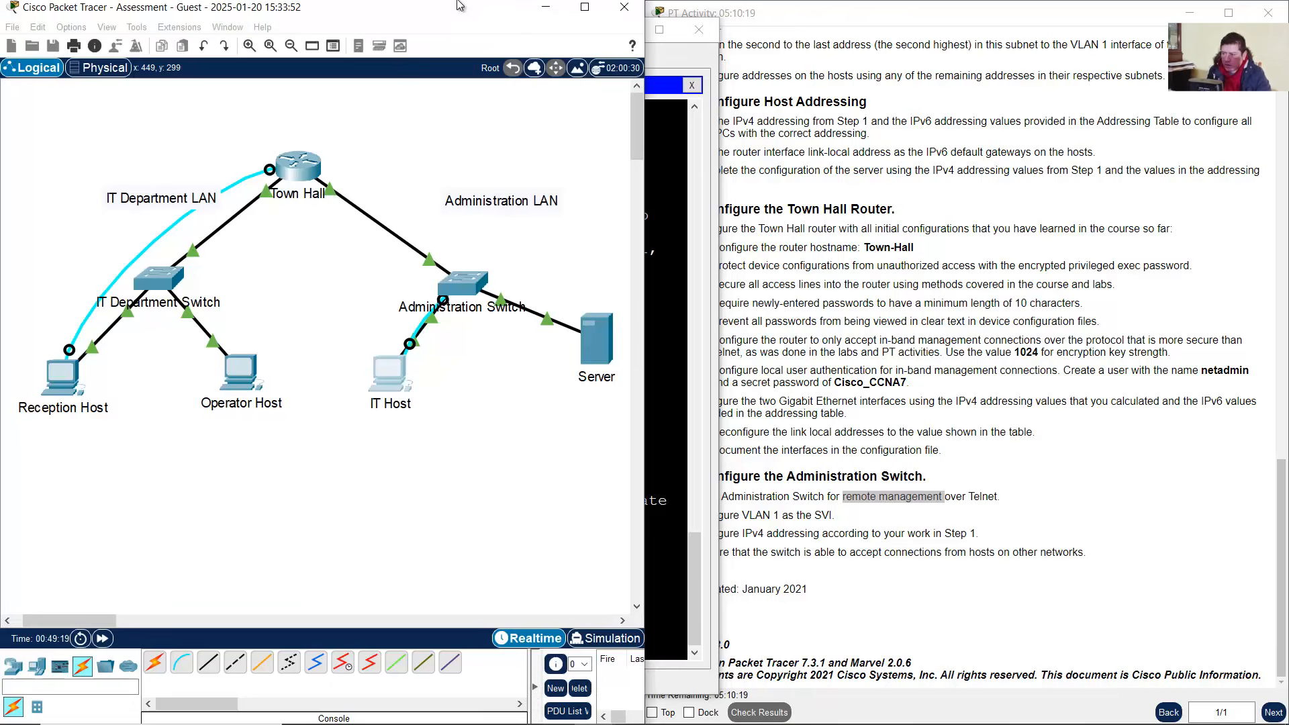
Close Reception Host's router Terminal session and open its Command Prompt
click(1063, 435)
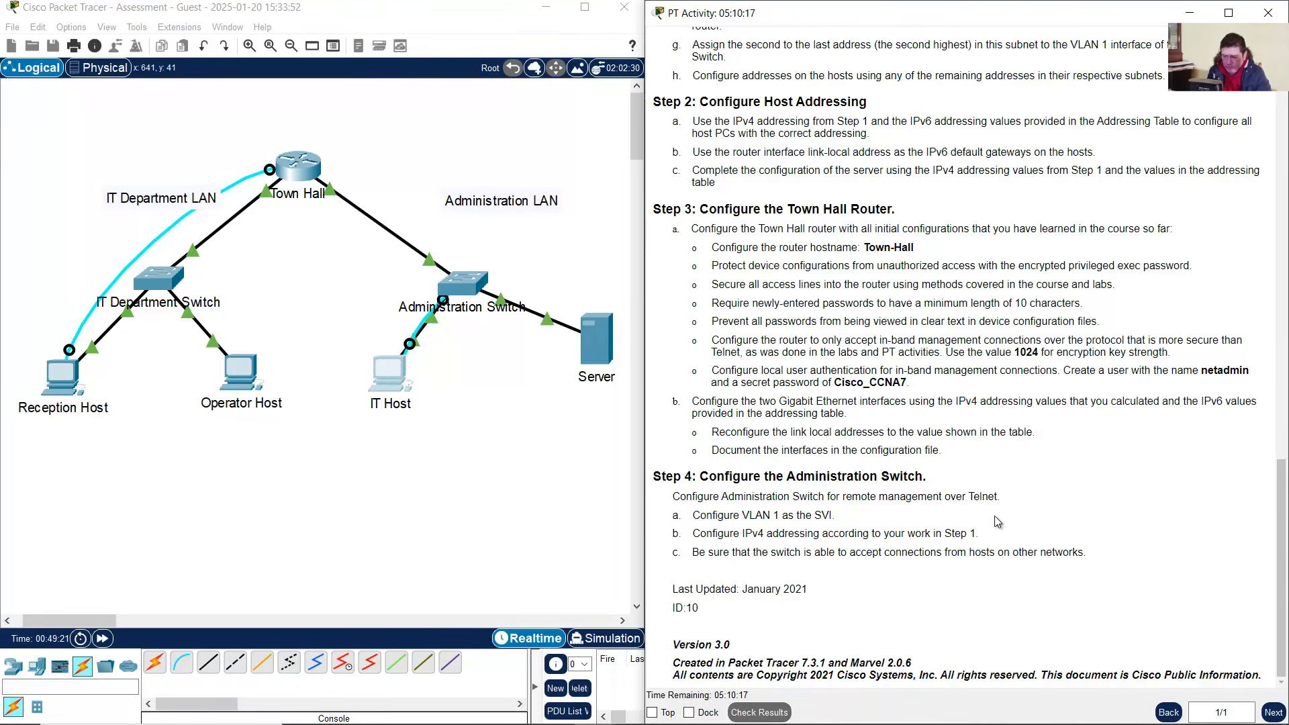
scroll(999, 522, up, 8)
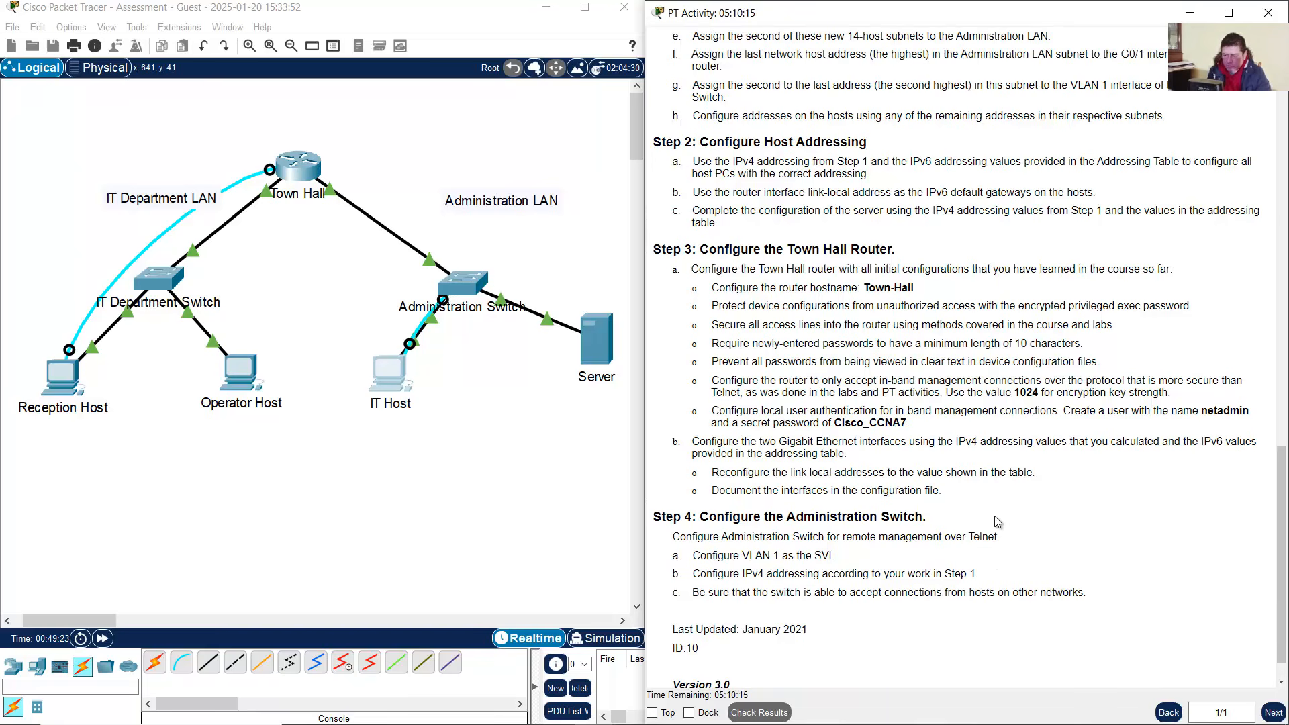
scroll(1005, 522, down, 8)
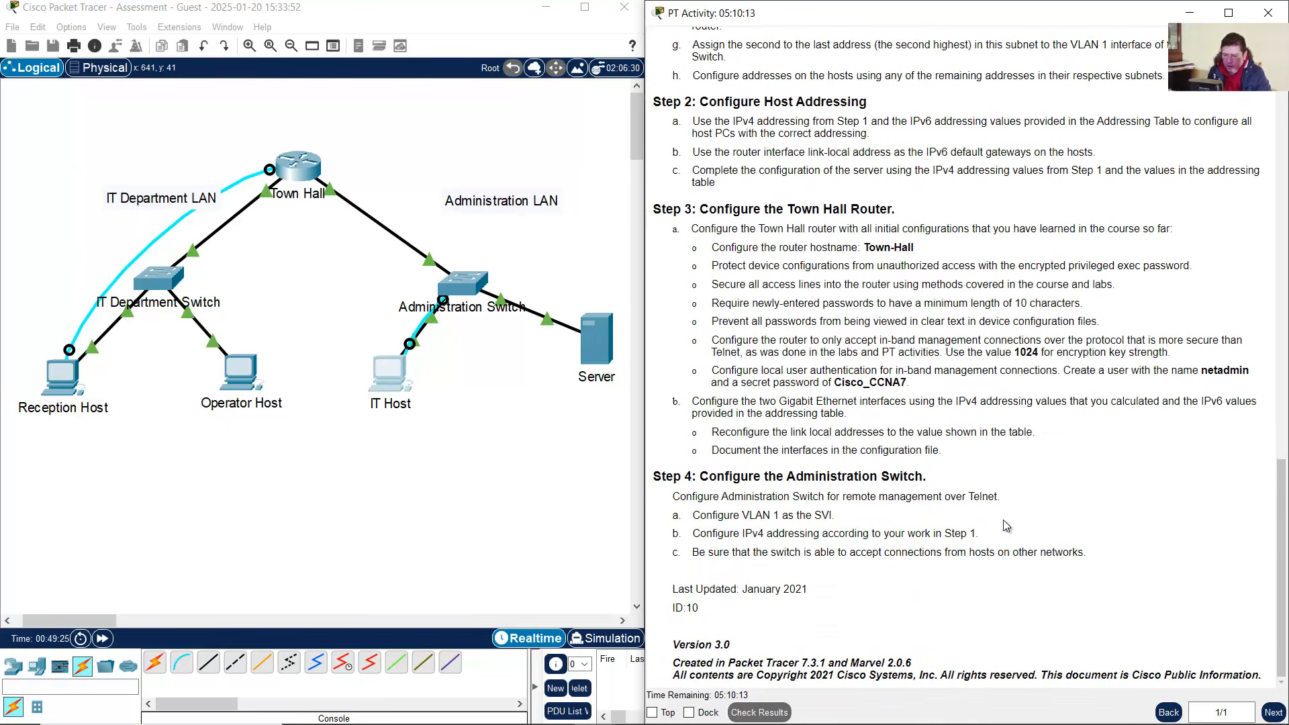
scroll(1005, 526, up, 10)
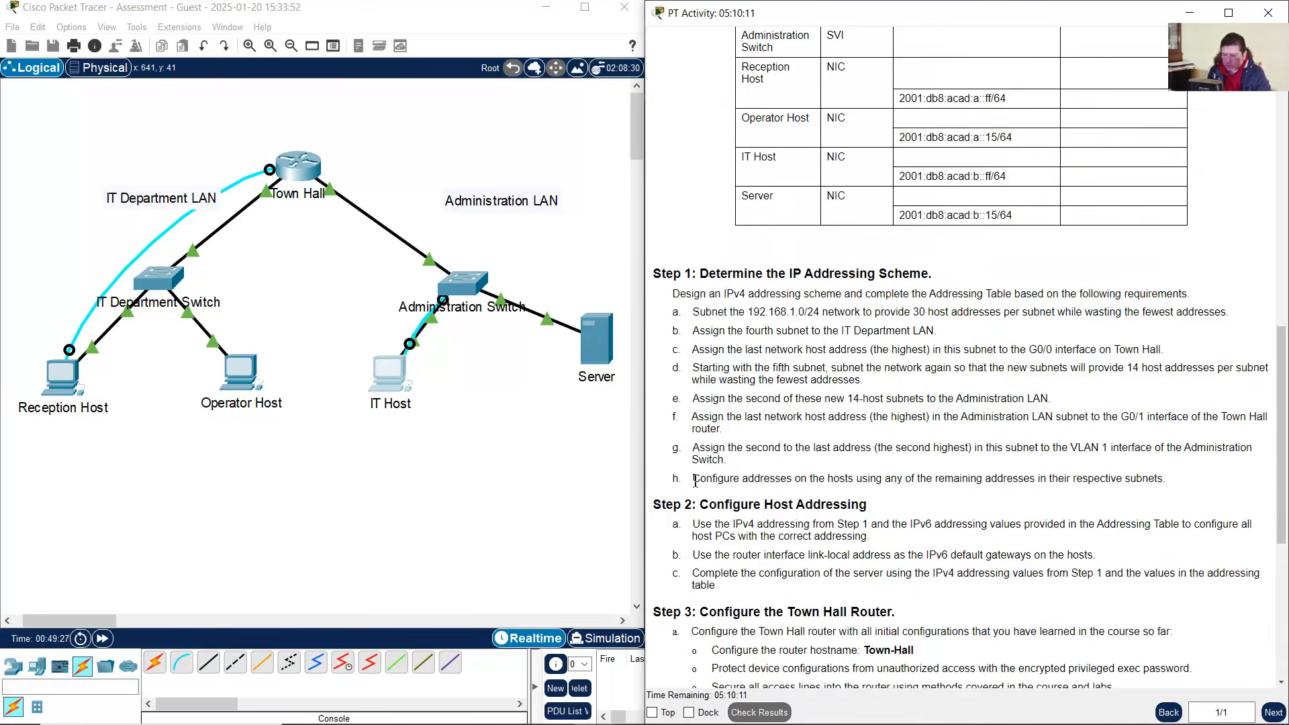
click(220, 475)
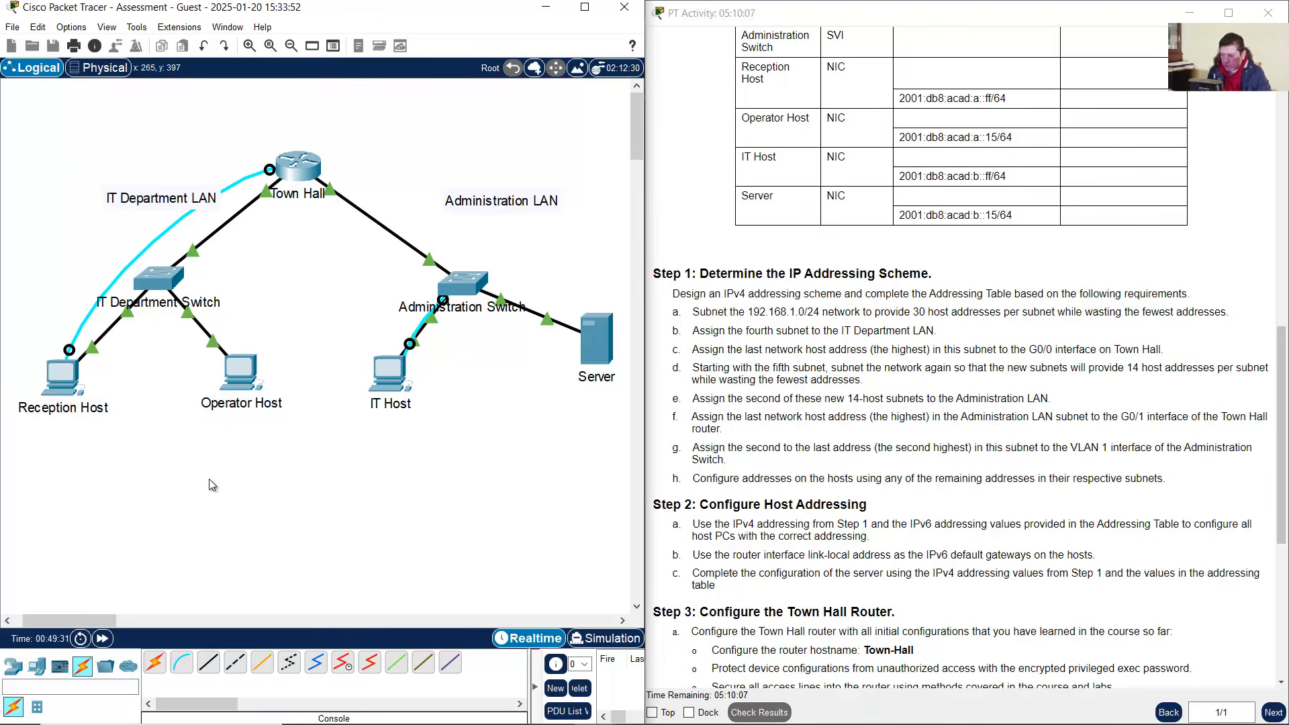
click(73, 384)
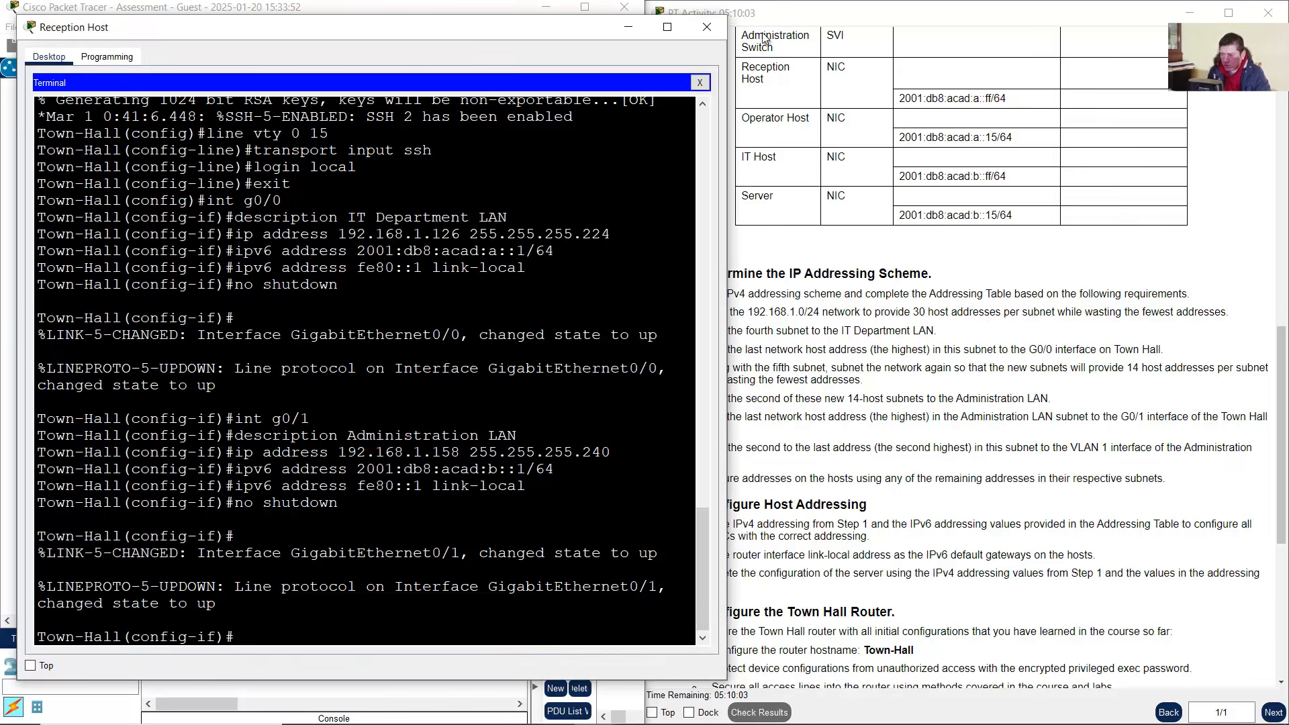
drag(456, 31, 1011, 45)
click(1255, 98)
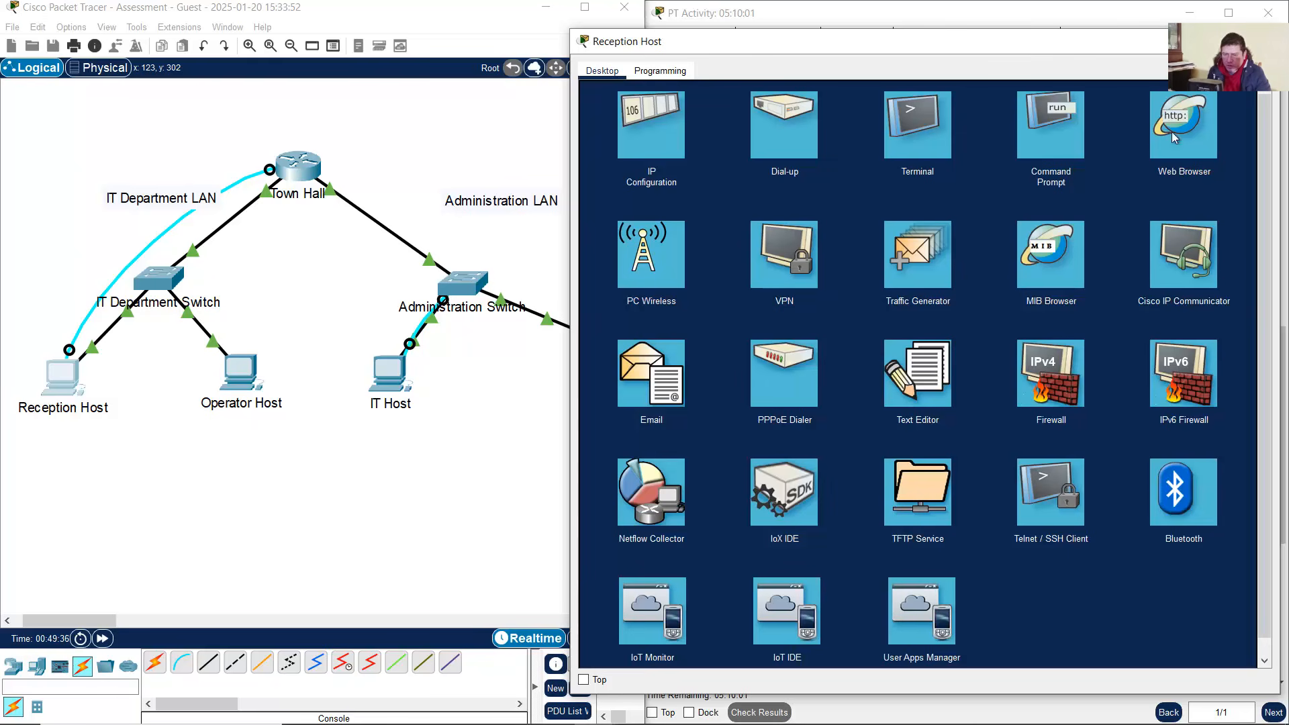
click(1056, 136)
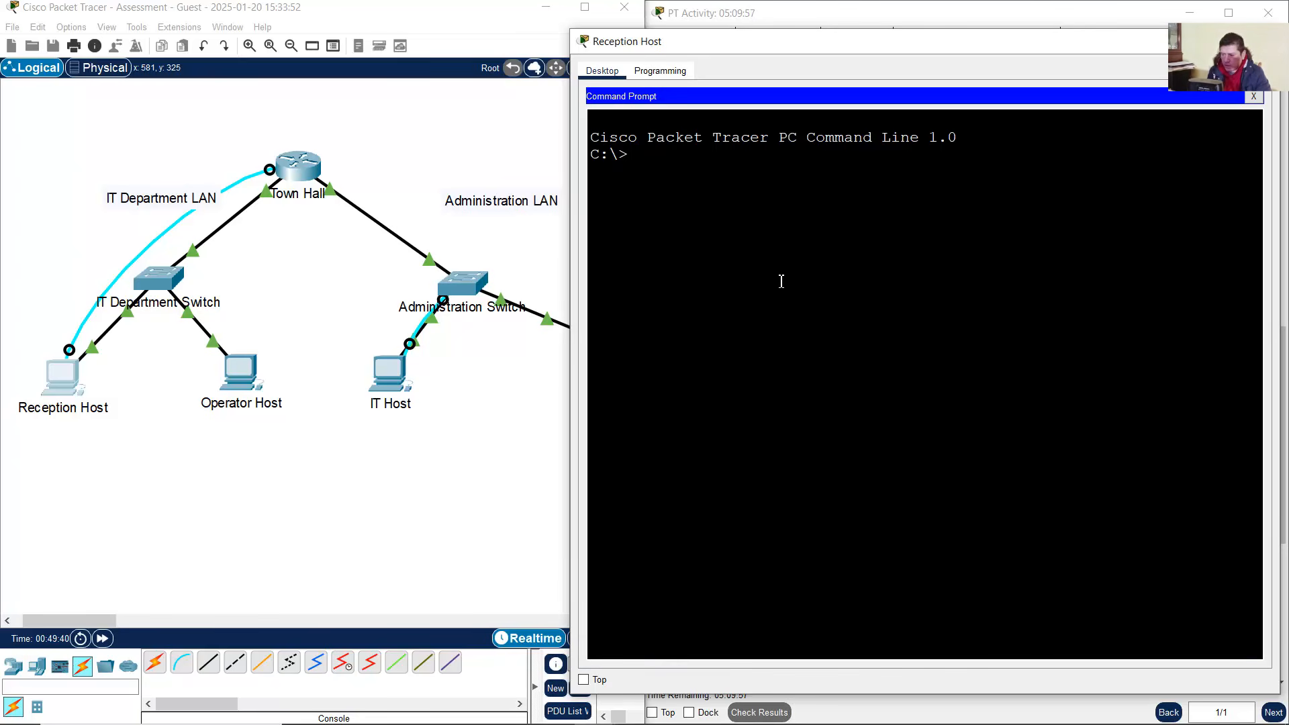
Ping the Operator Host at 192.168.1.98 from Reception Host
text(ping)
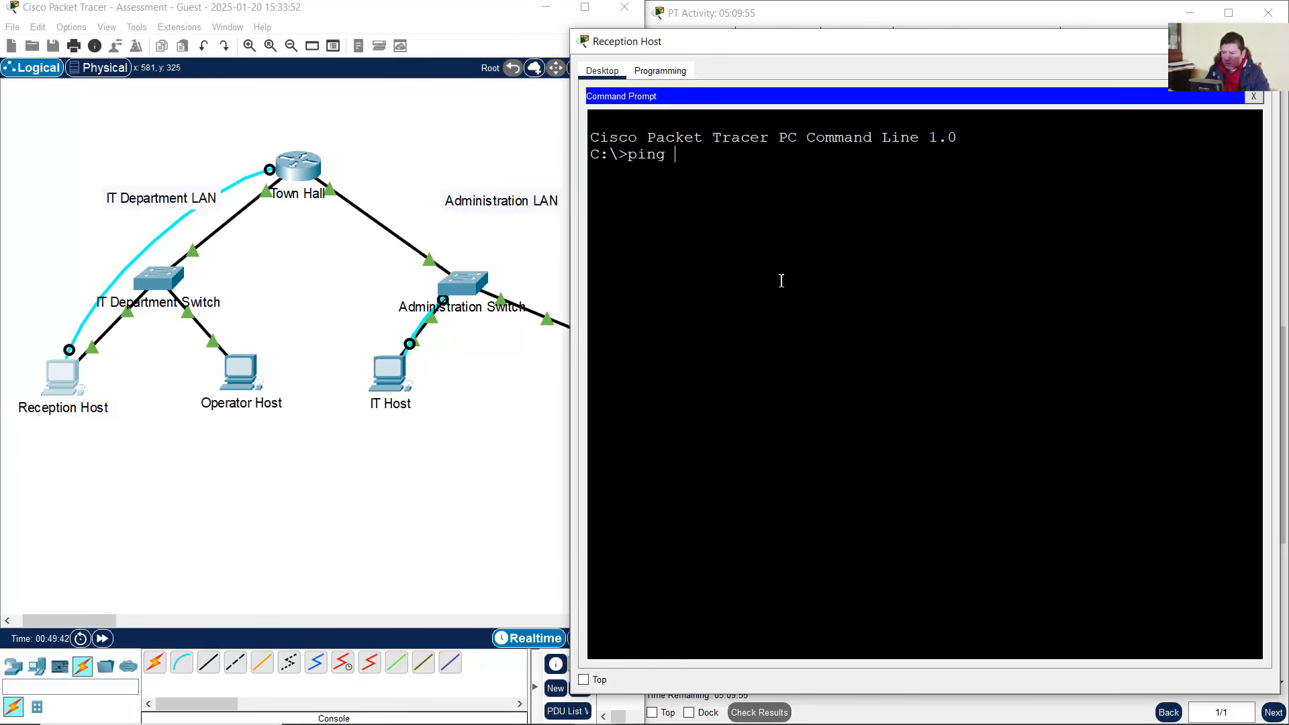
click(248, 497)
drag(298, 459, 157, 368)
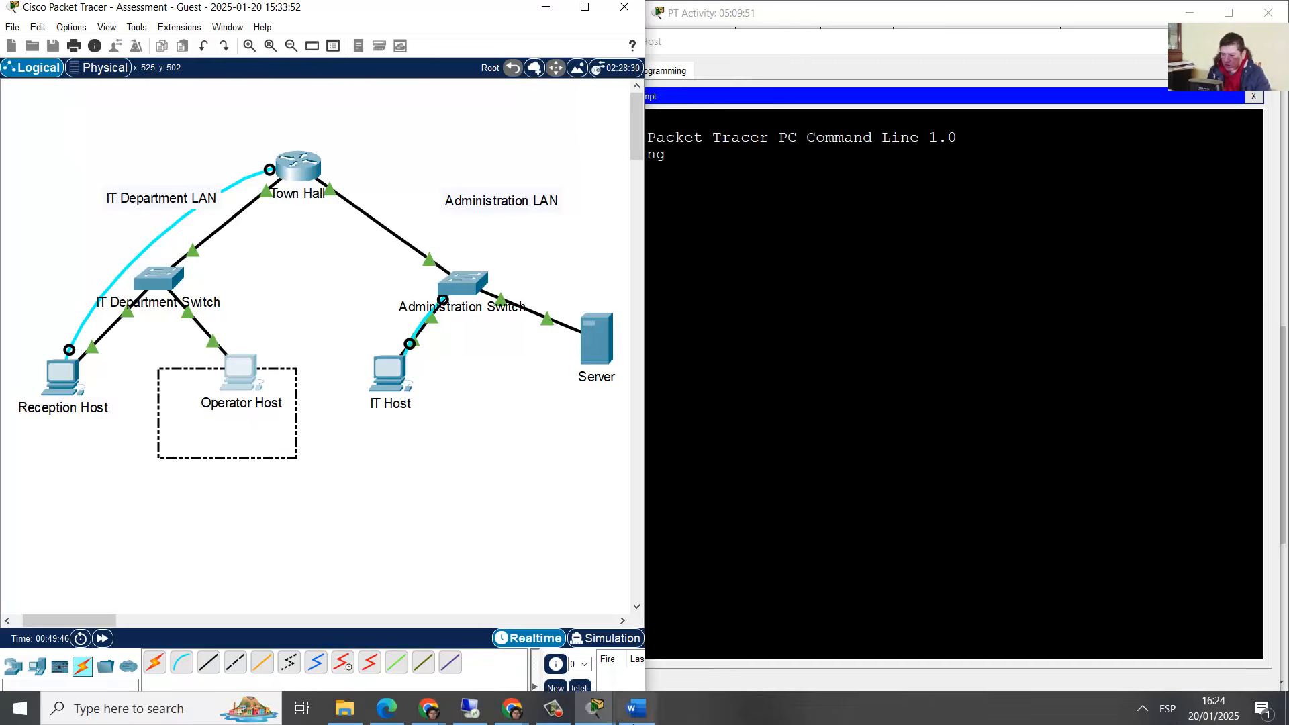
click(663, 712)
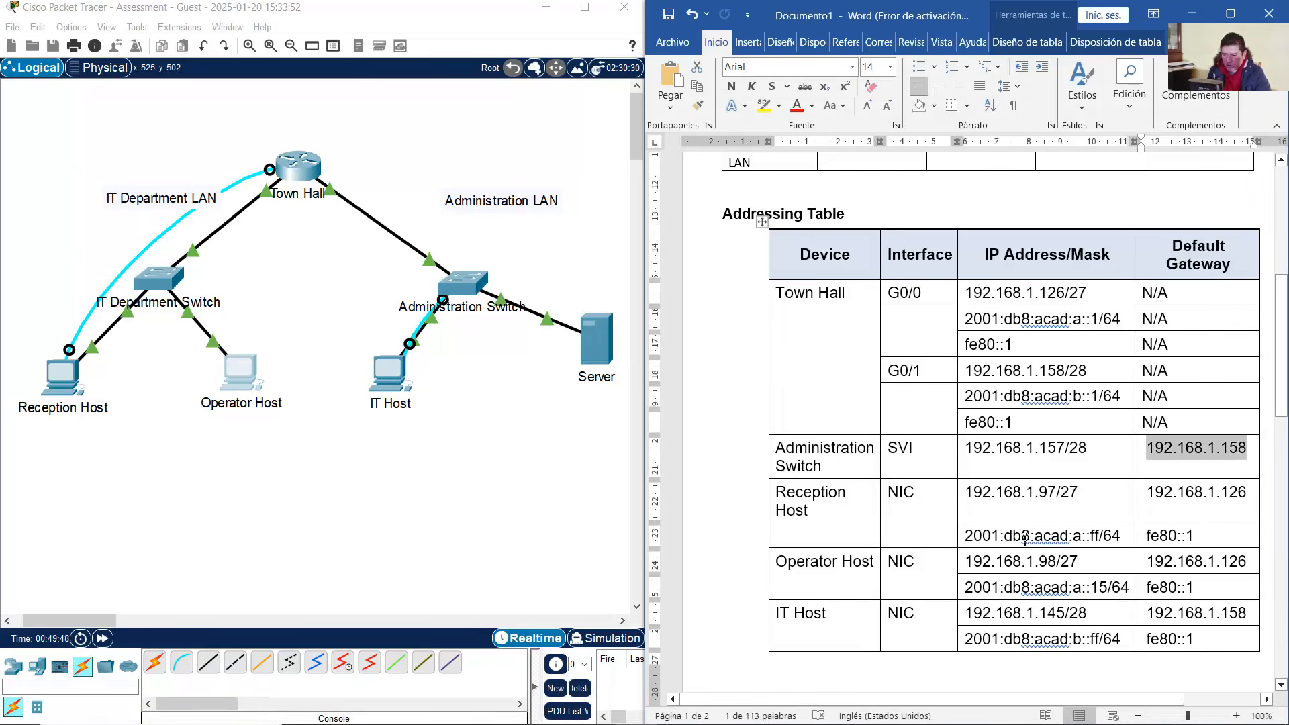
drag(1040, 563, 1058, 563)
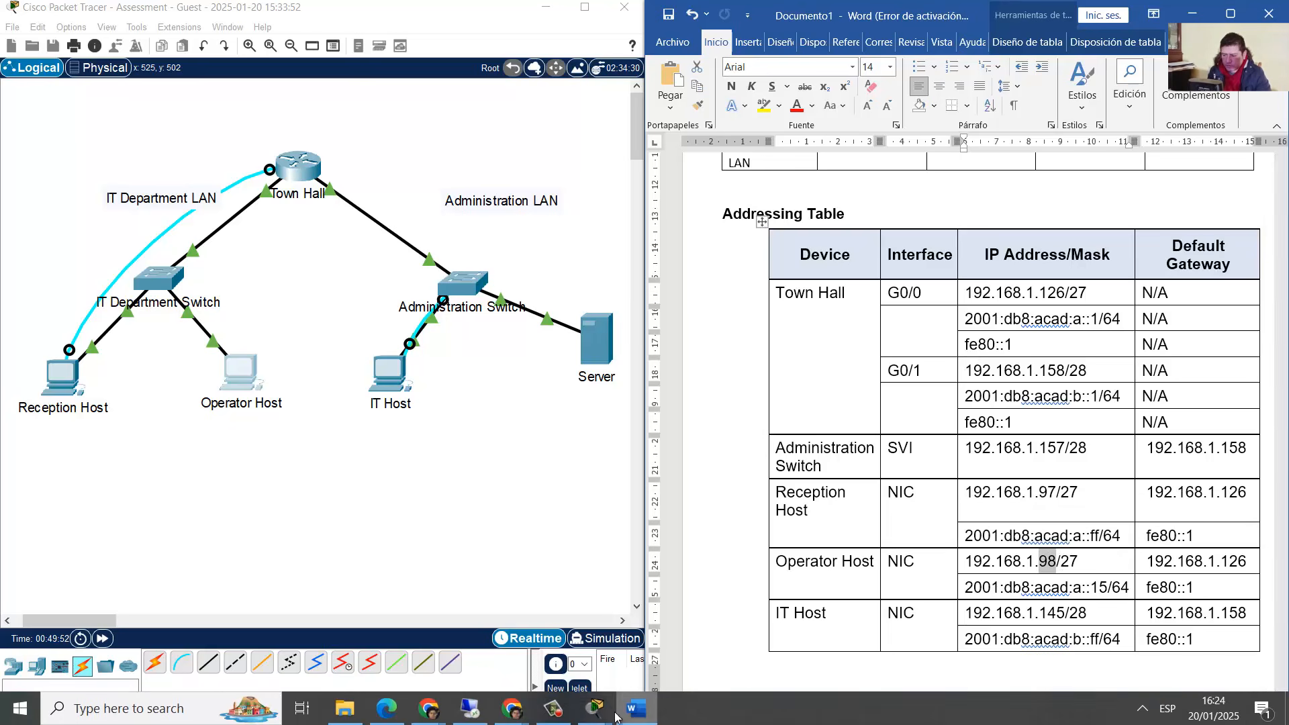
click(53, 390)
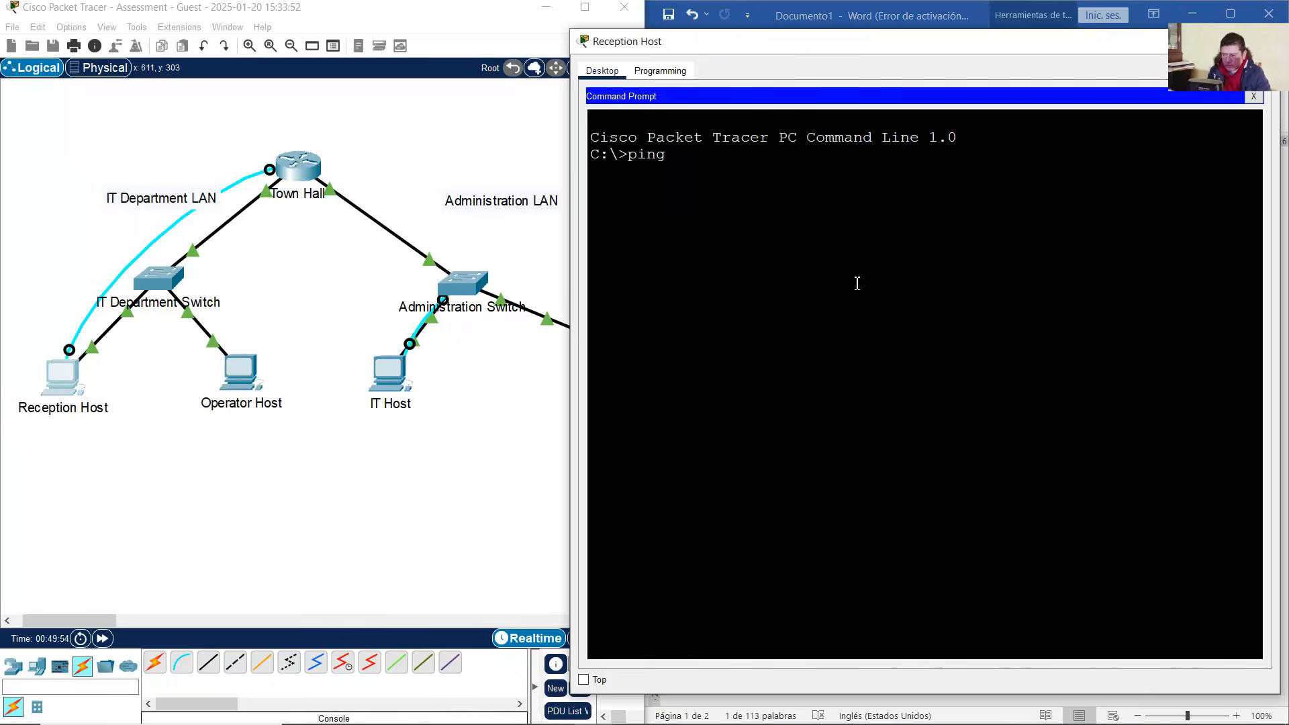
text(192.168.1.)
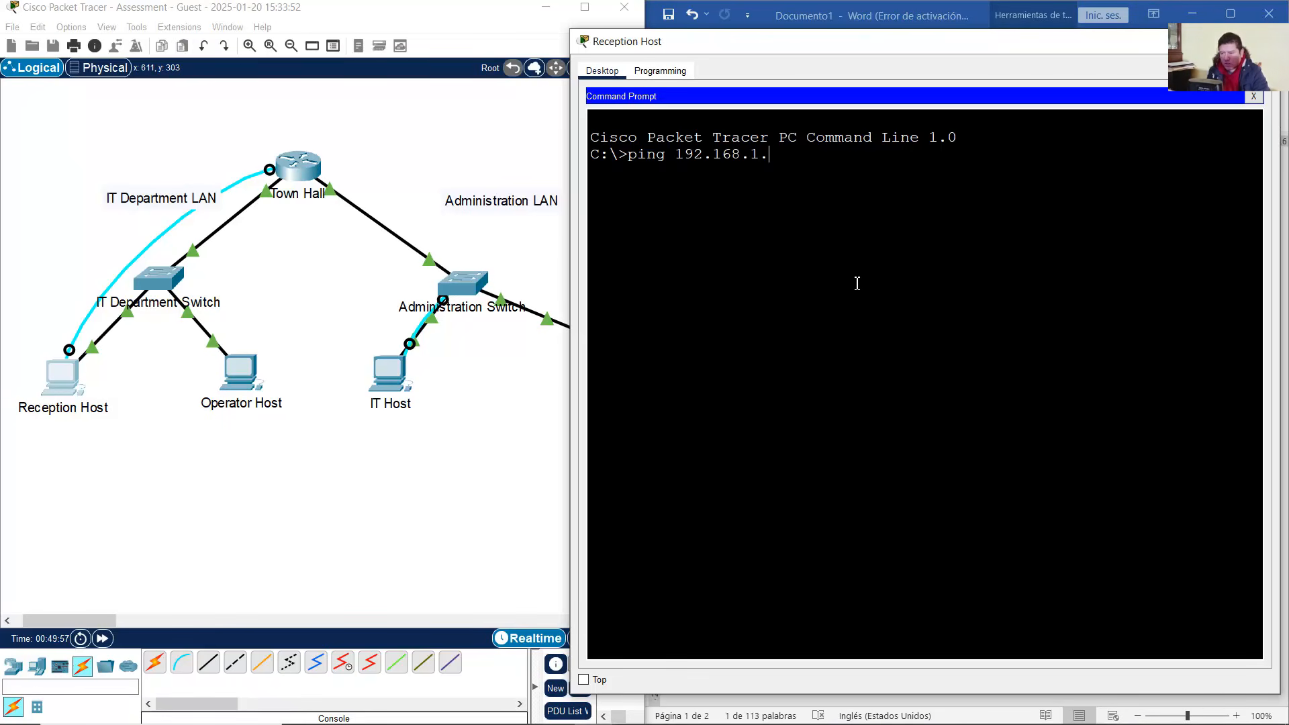
text(98)
key(Return)
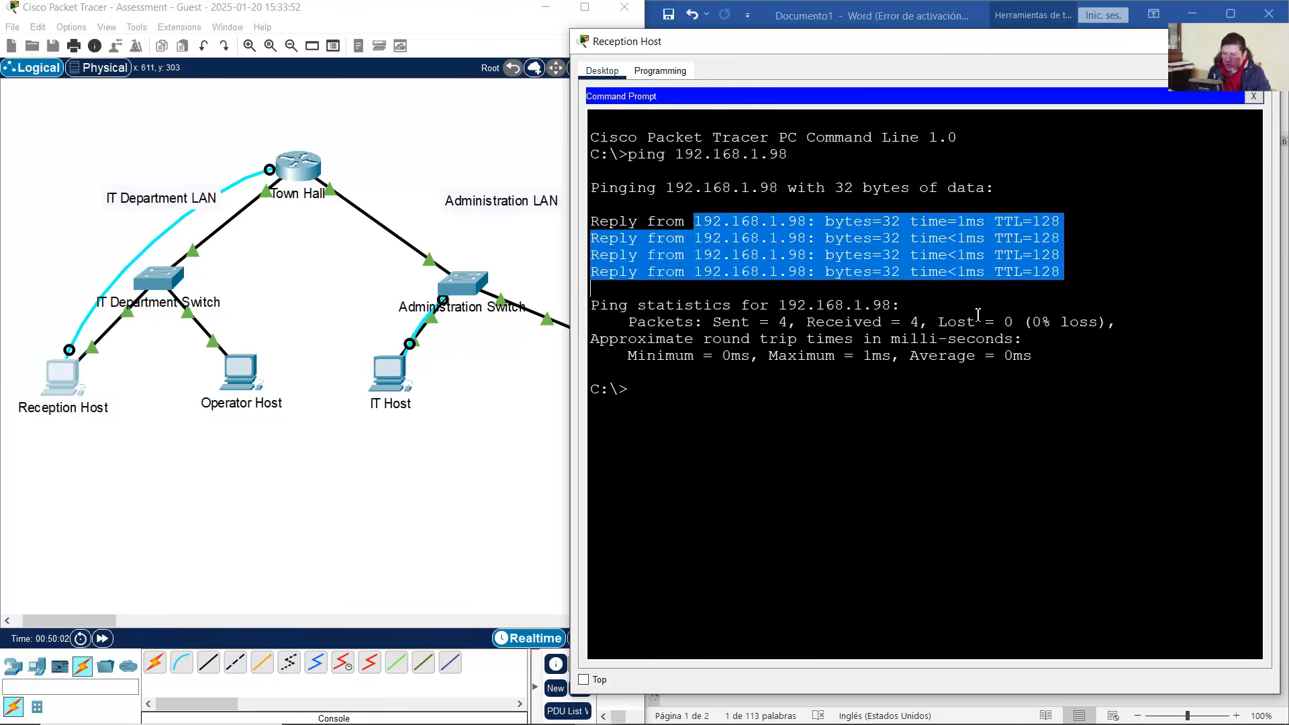
Ping the Operator Host's IPv6 address 2001:db8:acad:a::15 from Reception Host
click(892, 24)
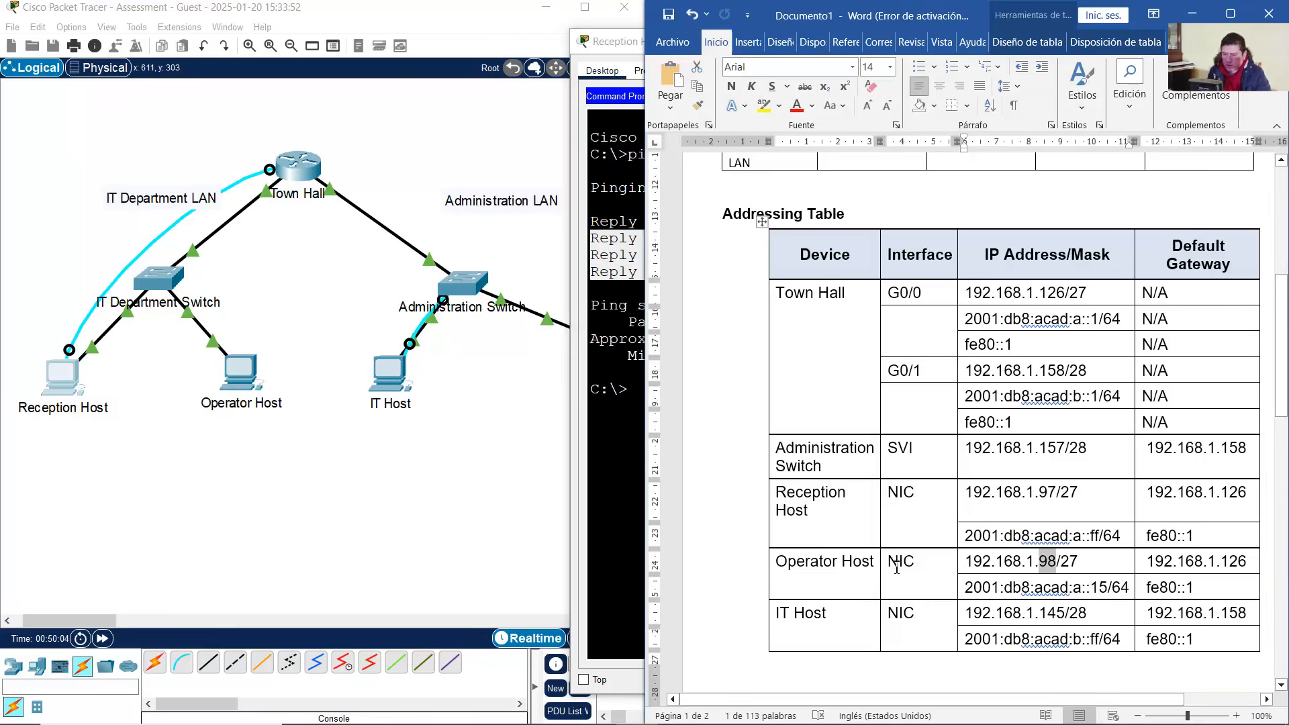
click(1047, 571)
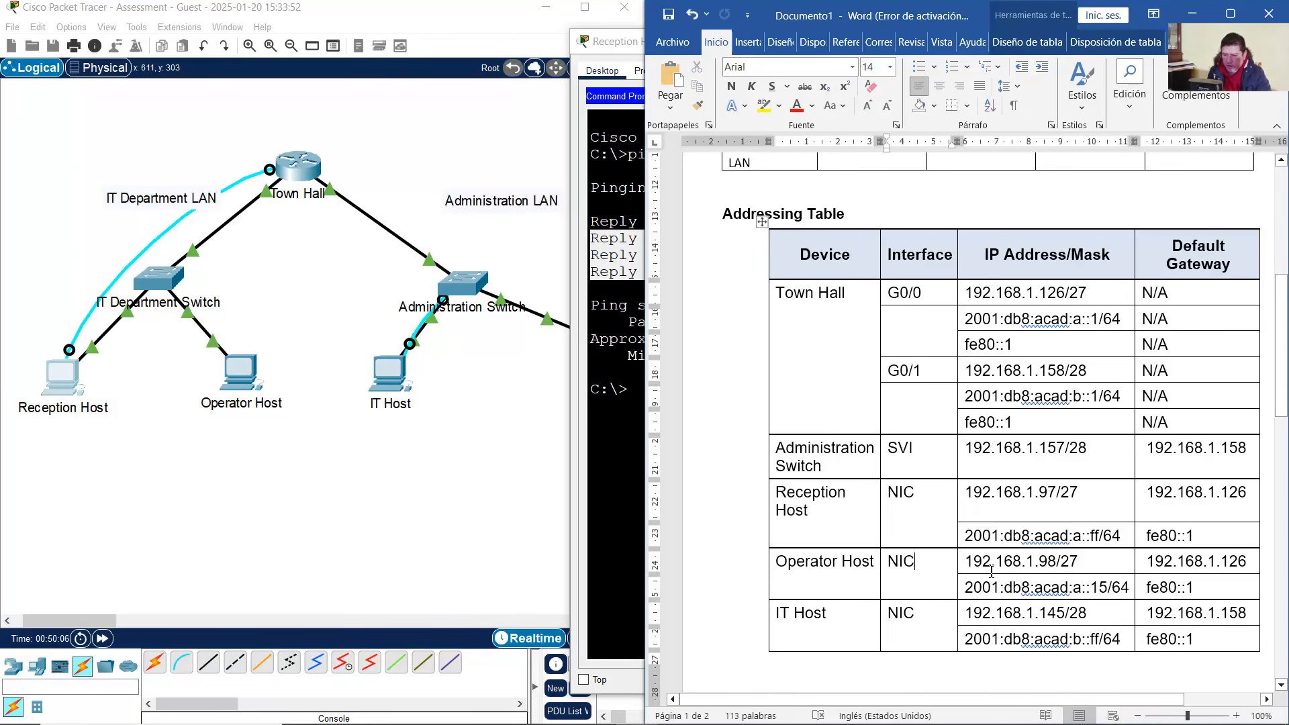
drag(967, 587, 1112, 589)
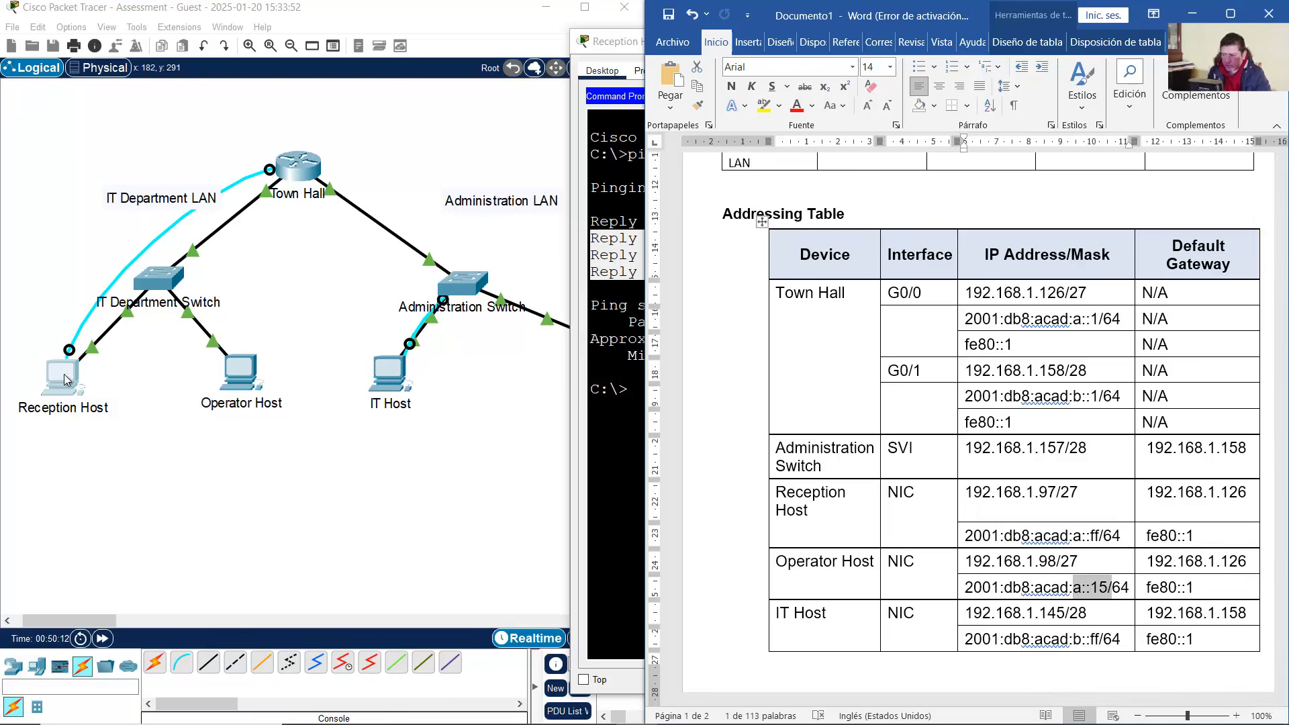
click(74, 378)
click(74, 378)
text(ping )
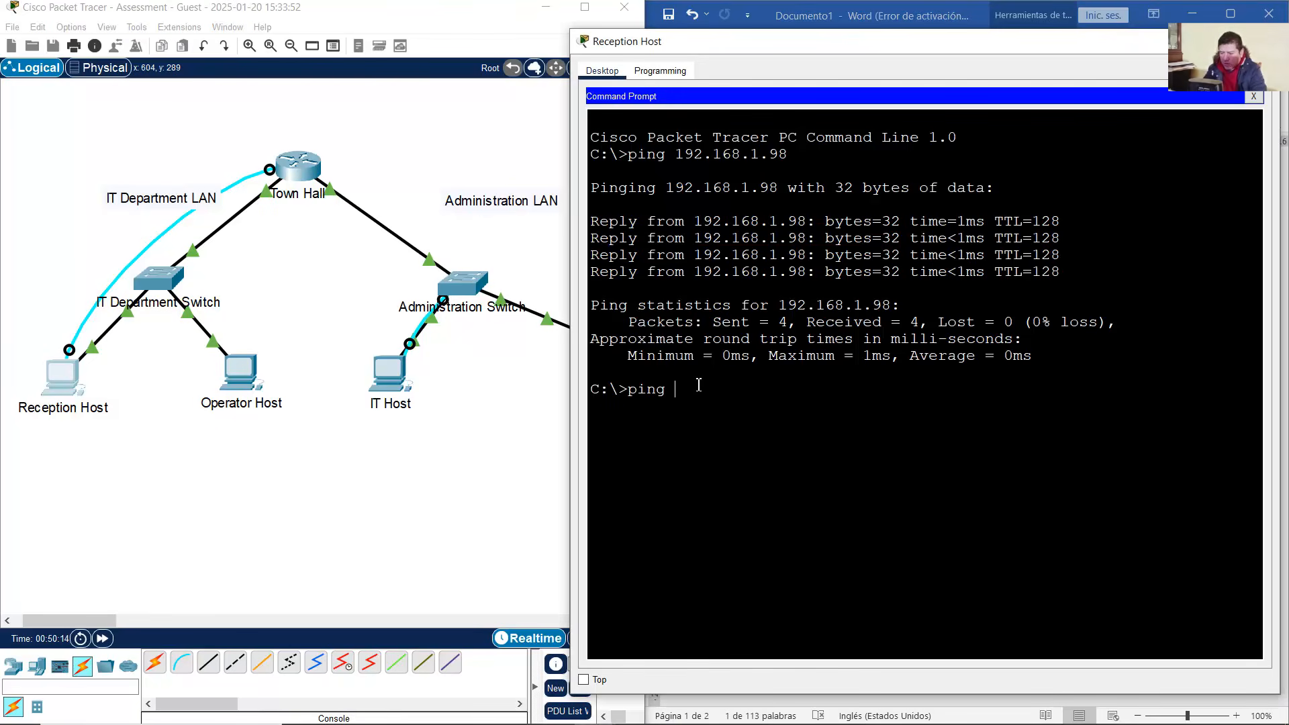
text(2001)
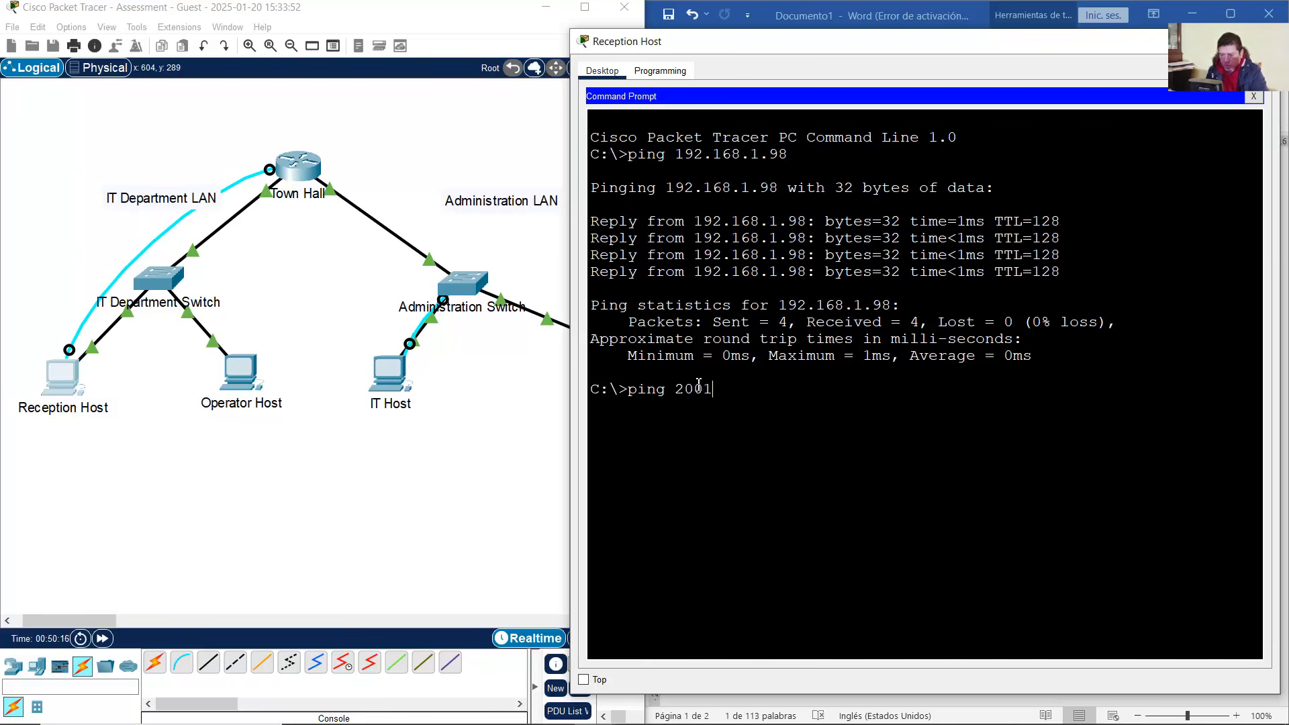
text(:db8:acad:)
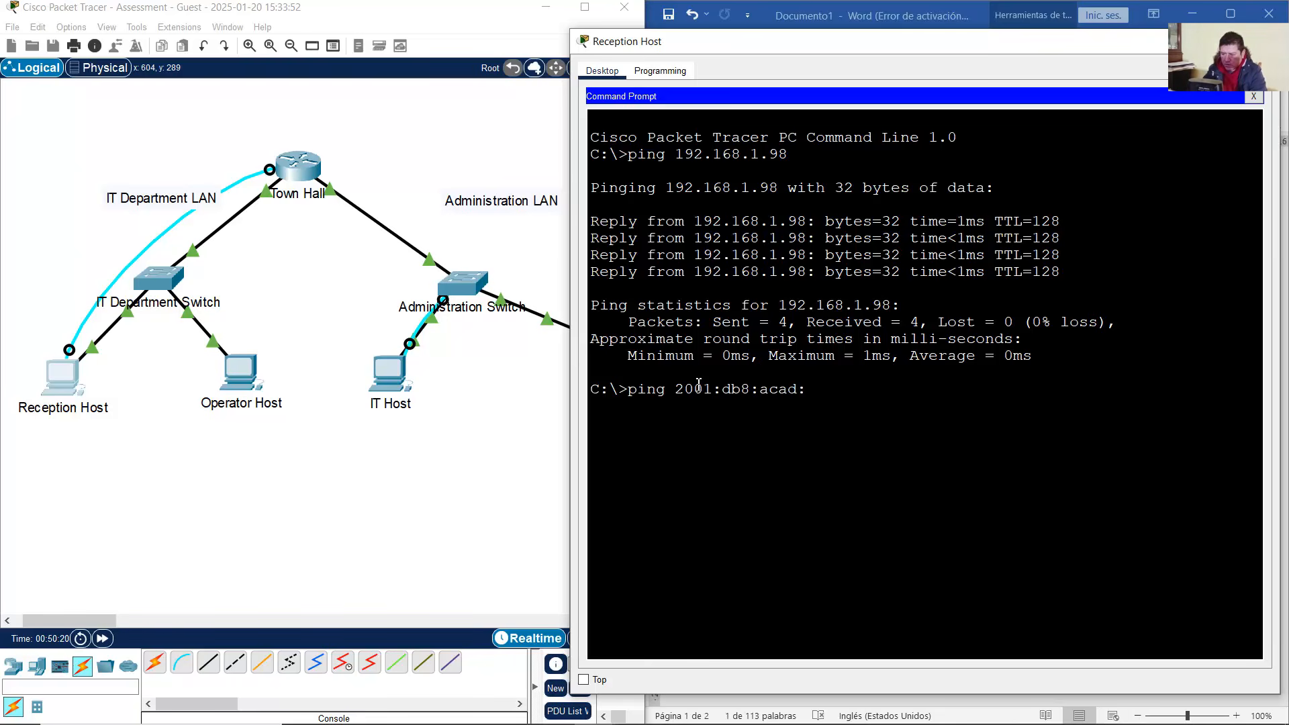
text(a::)
key(alt+Tab)
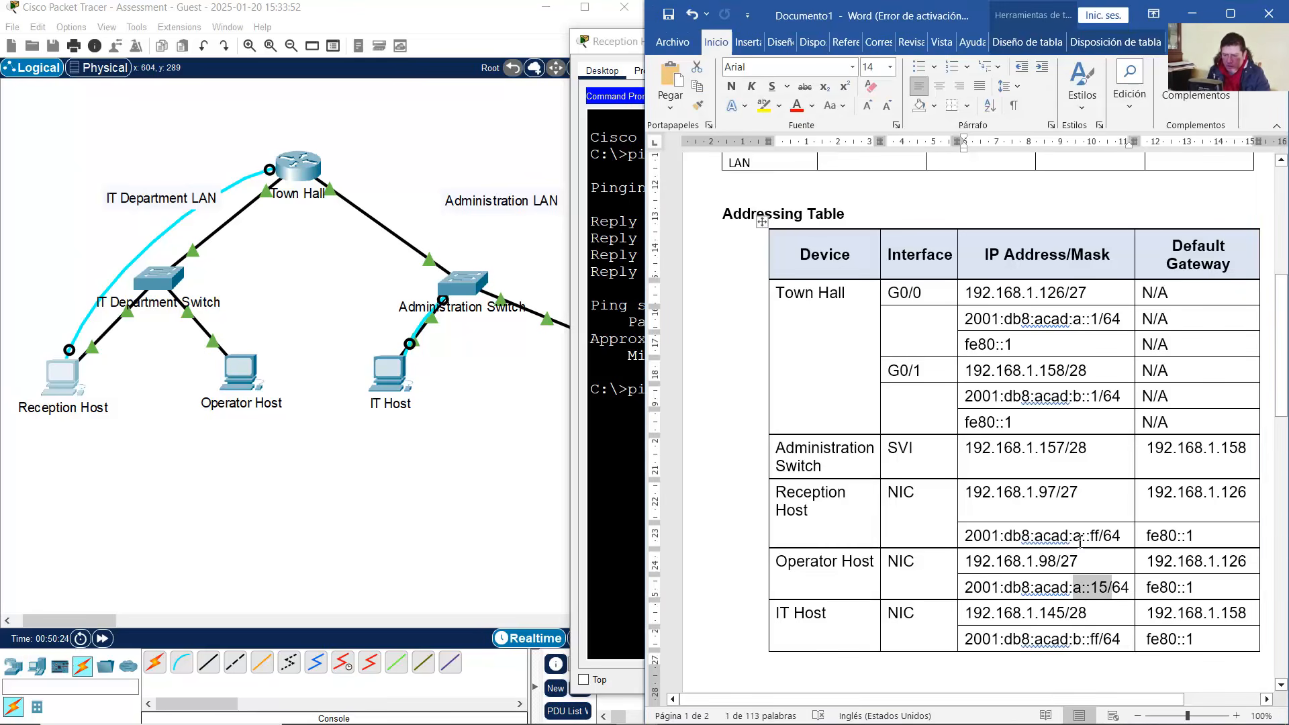
drag(1090, 591, 1107, 594)
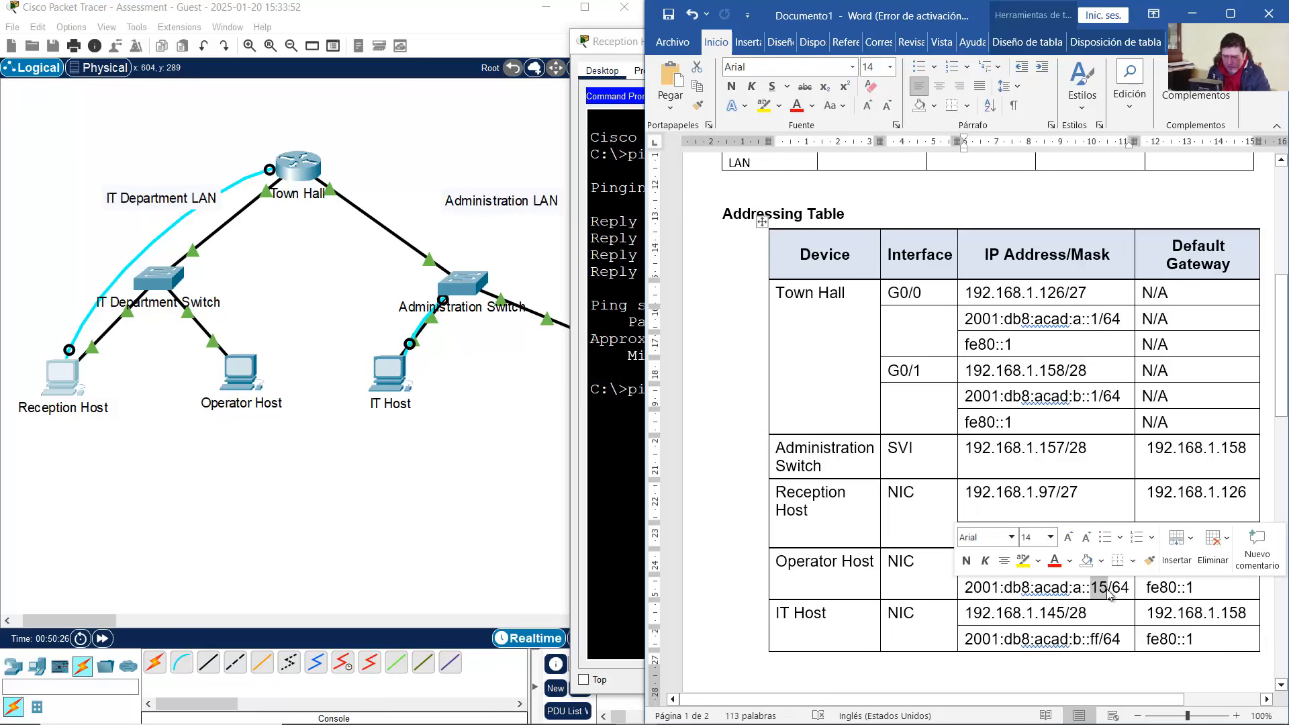
click(323, 441)
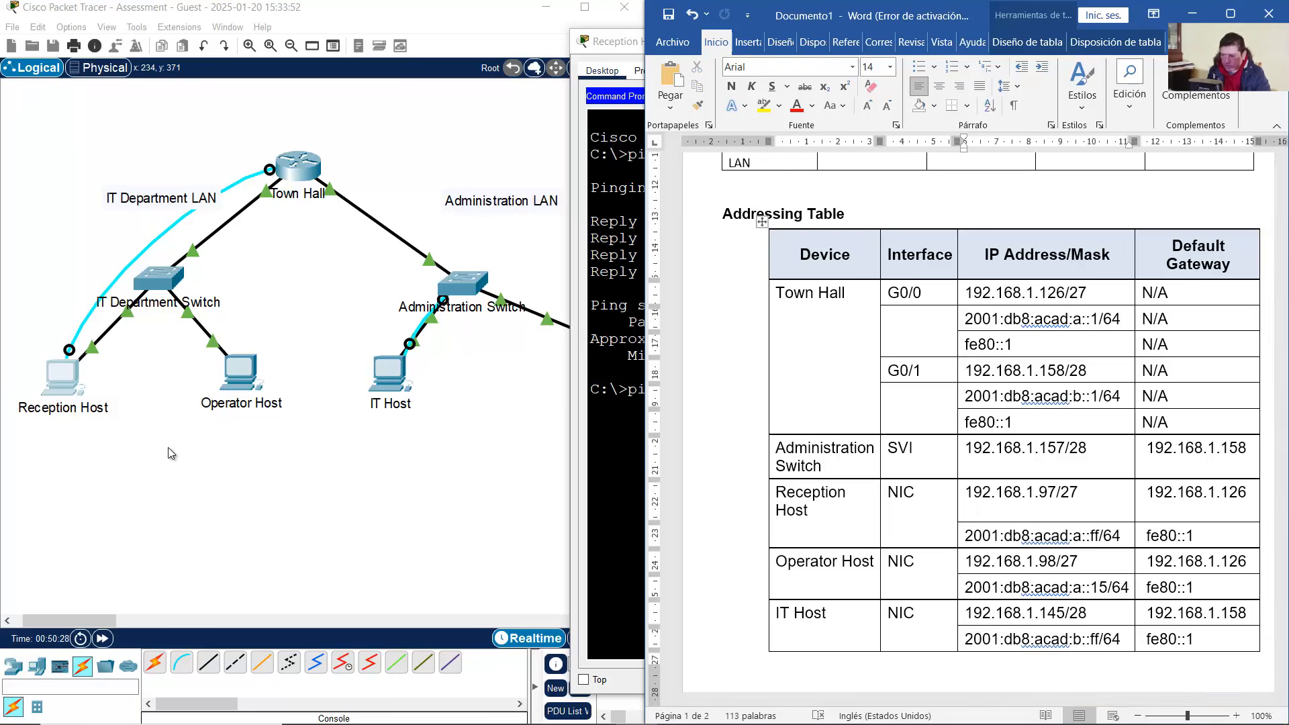
click(66, 369)
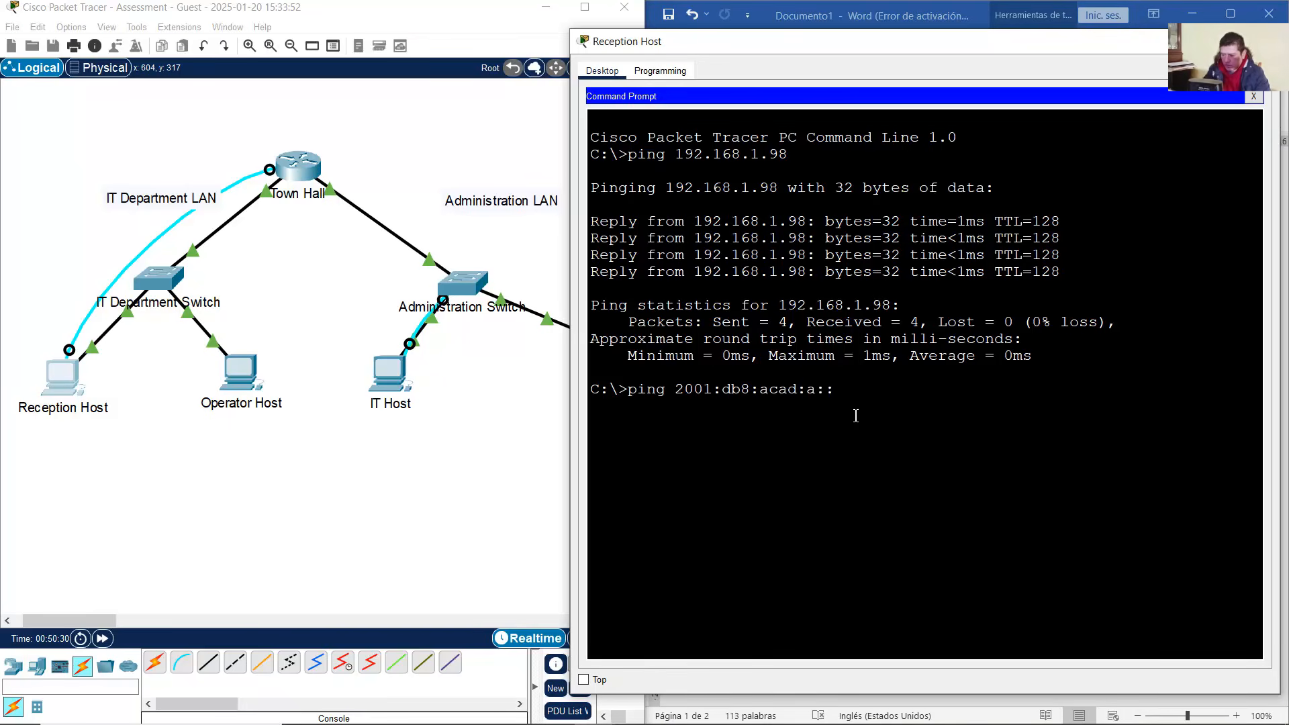
text(15)
key(Return)
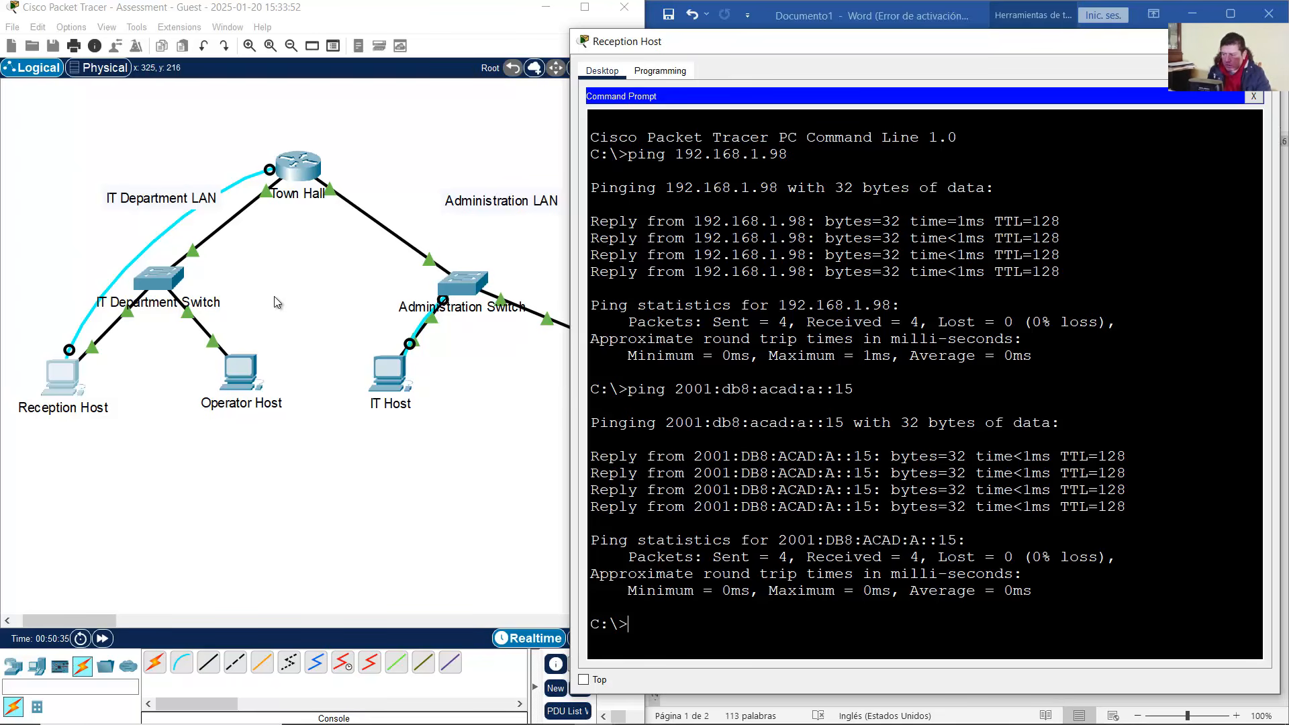
Look up Town Hall's G0/0 addresses (.126 and a::1) in the addressing table
click(237, 281)
drag(256, 267, 51, 312)
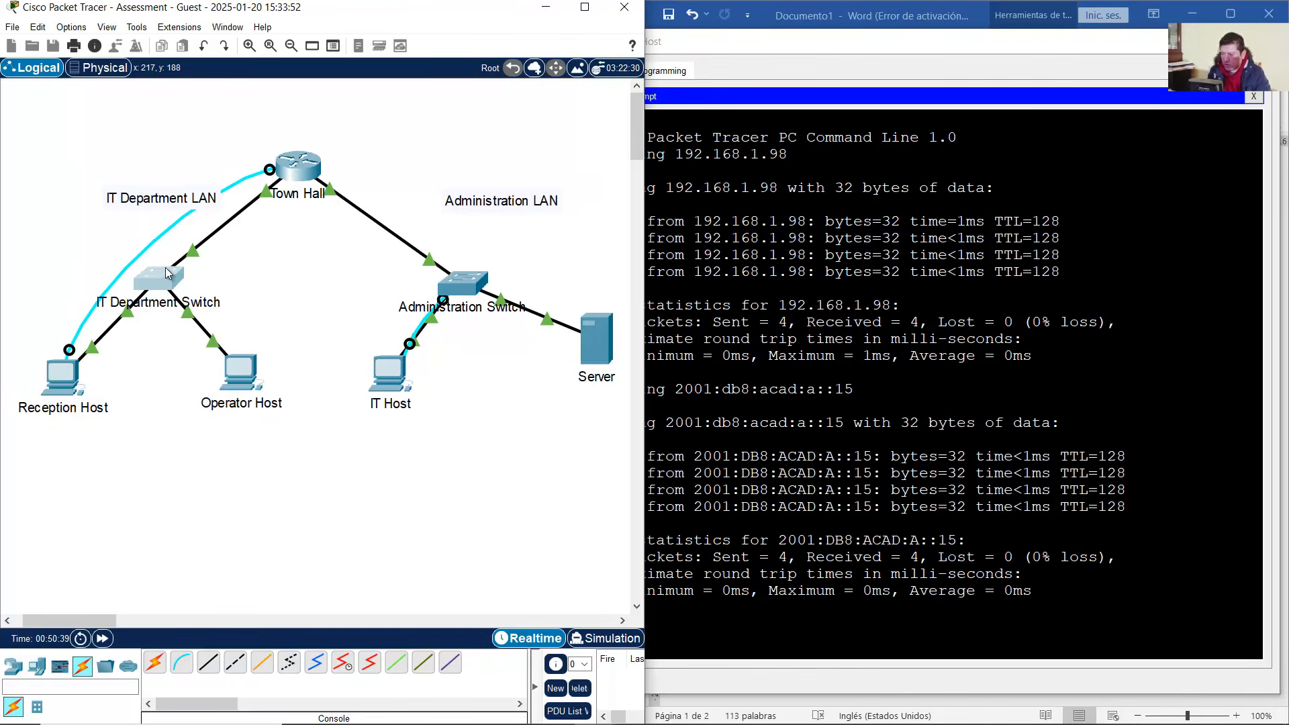
click(199, 256)
drag(254, 249, 59, 317)
click(272, 233)
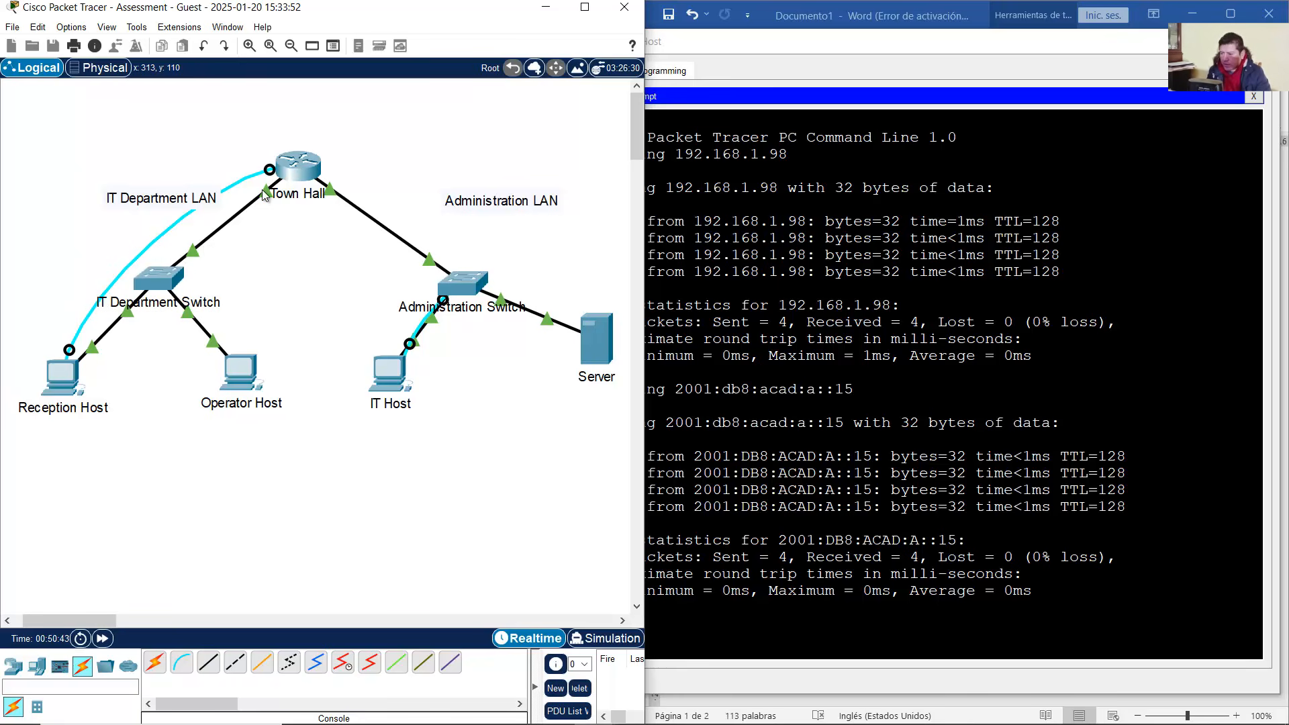
mouse_move(268, 195)
click(918, 16)
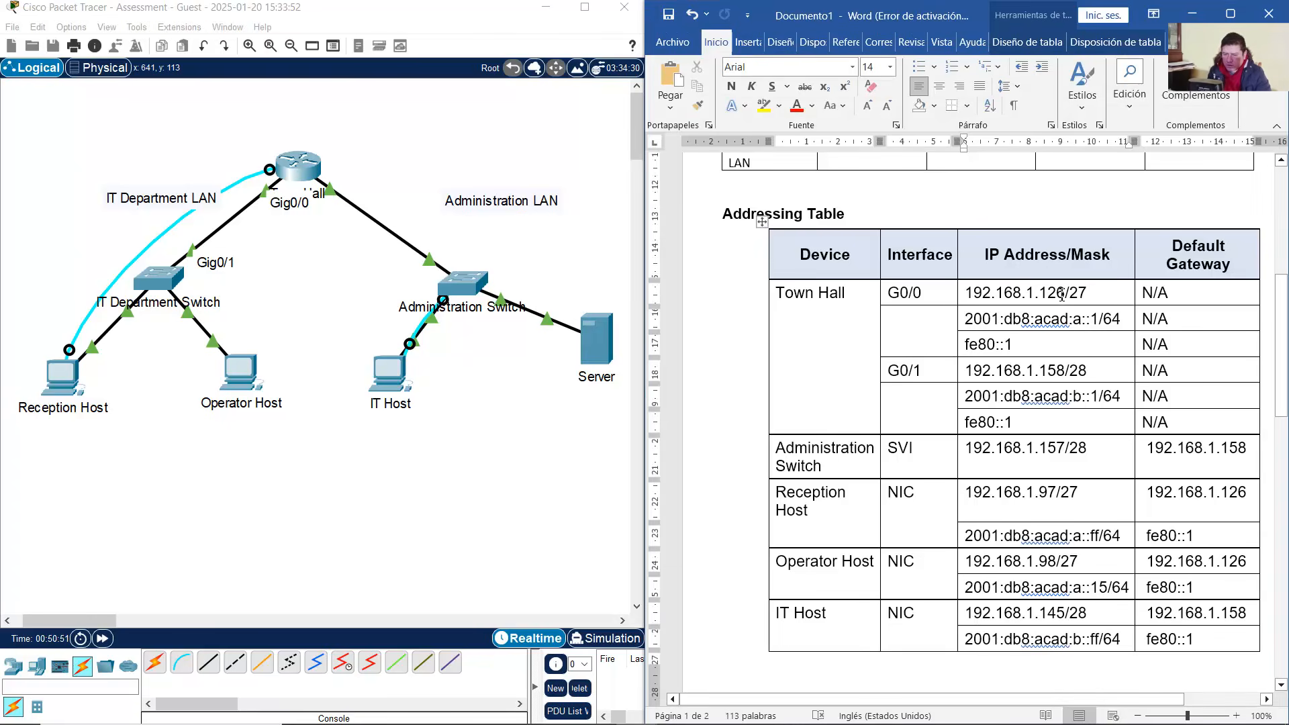
drag(1040, 296, 1066, 295)
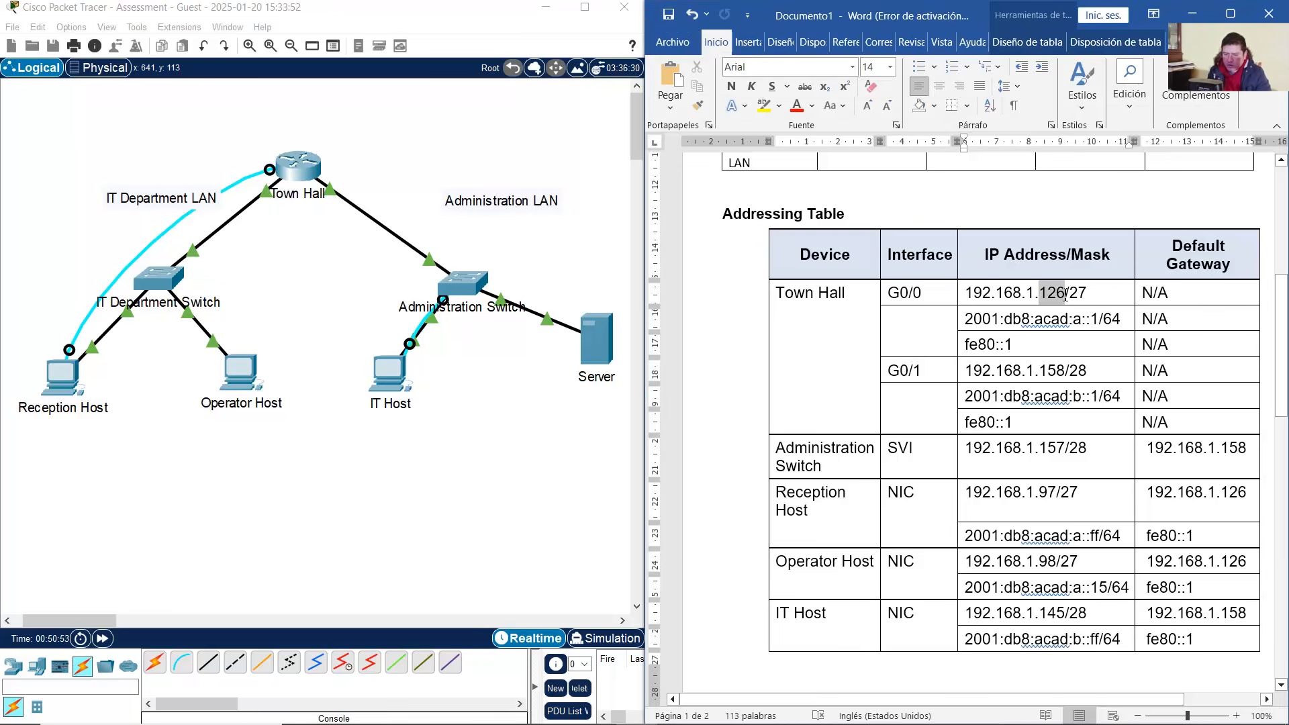
click(1059, 369)
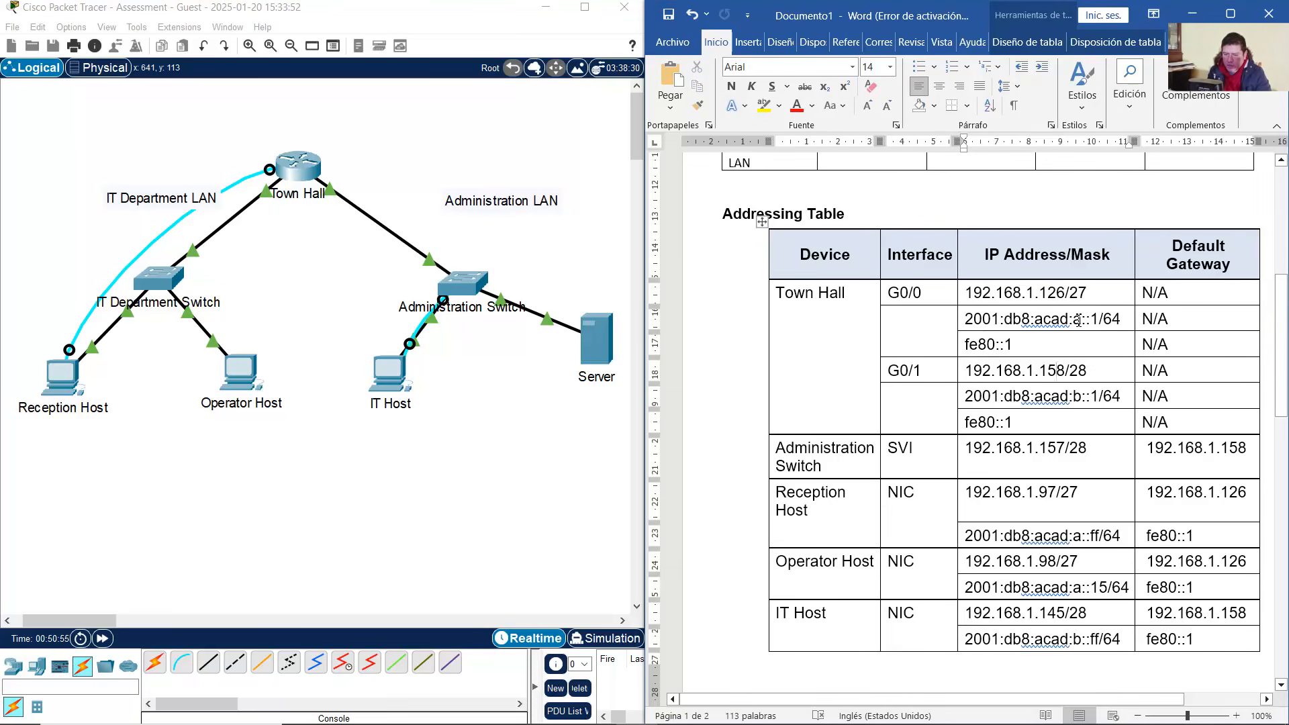
drag(1079, 321, 1099, 321)
Ping Town Hall's G0/0 addresses 192.168.1.126 and 2001:db8:acad:a::1 from Reception Host
click(74, 384)
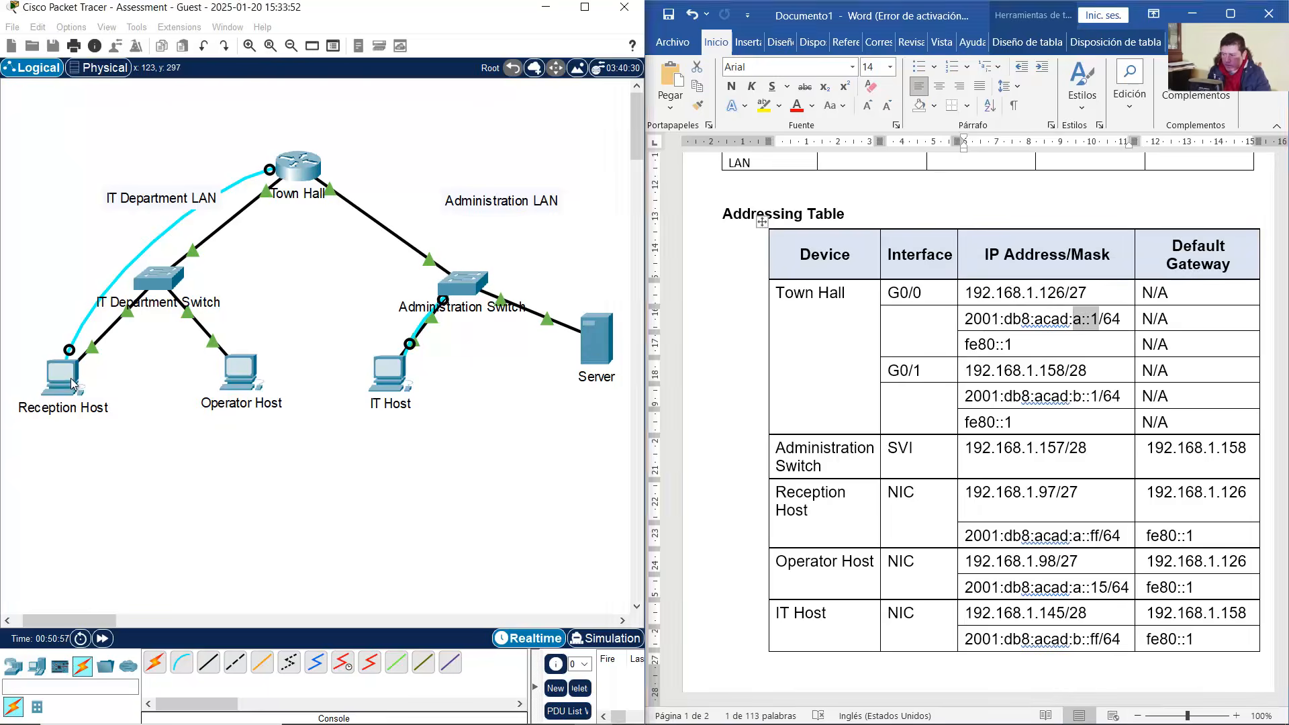
key(Up)
key(Up)
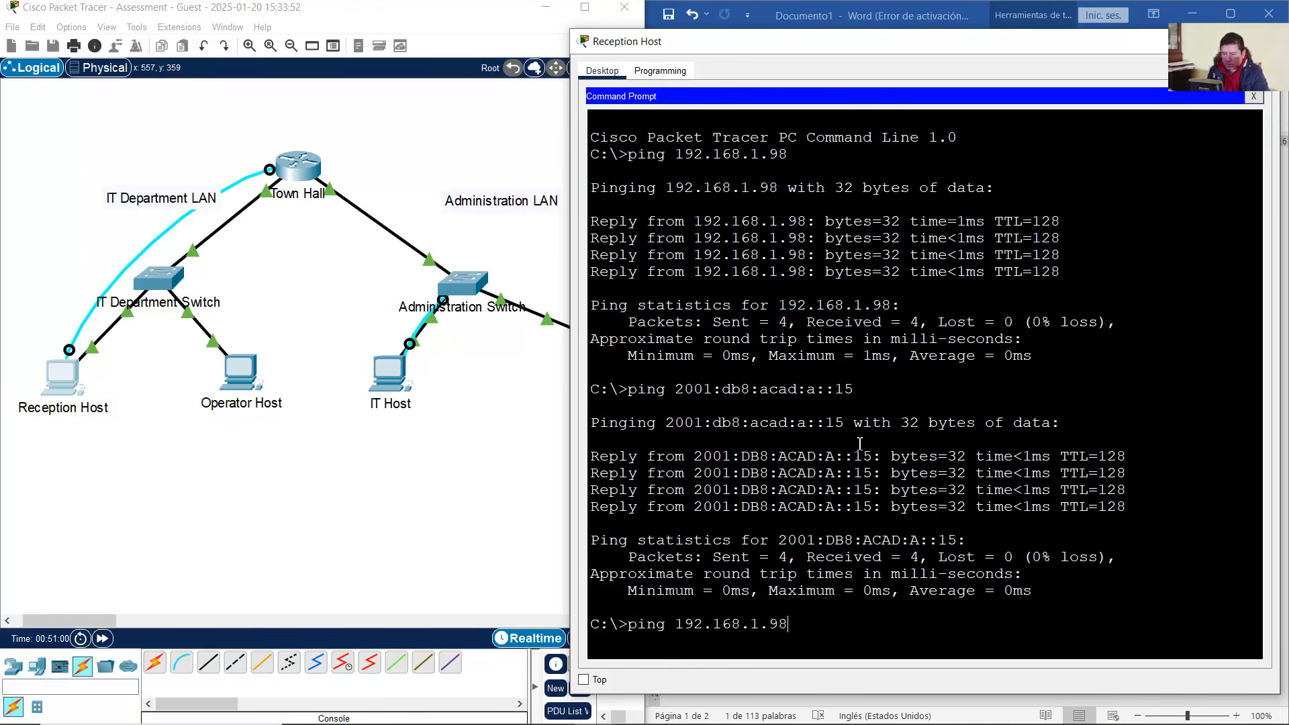
key(BackSpace)
key(BackSpace)
text(126)
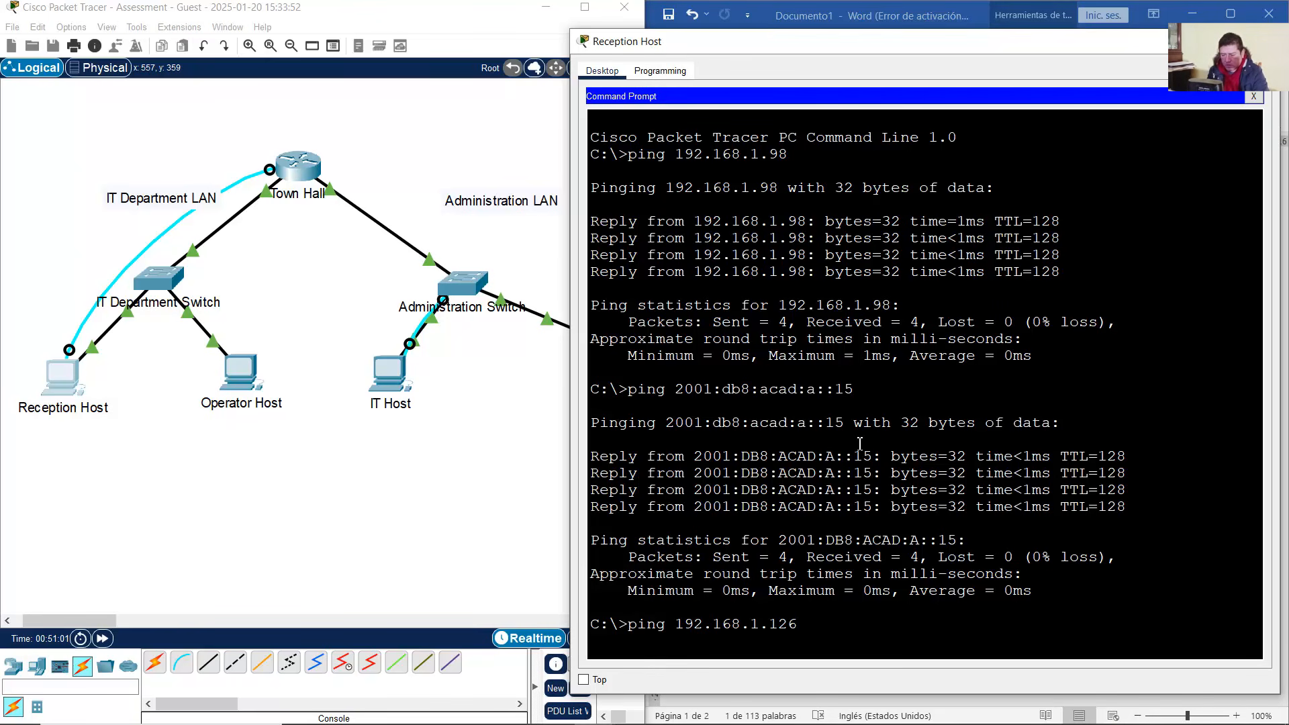
key(Return)
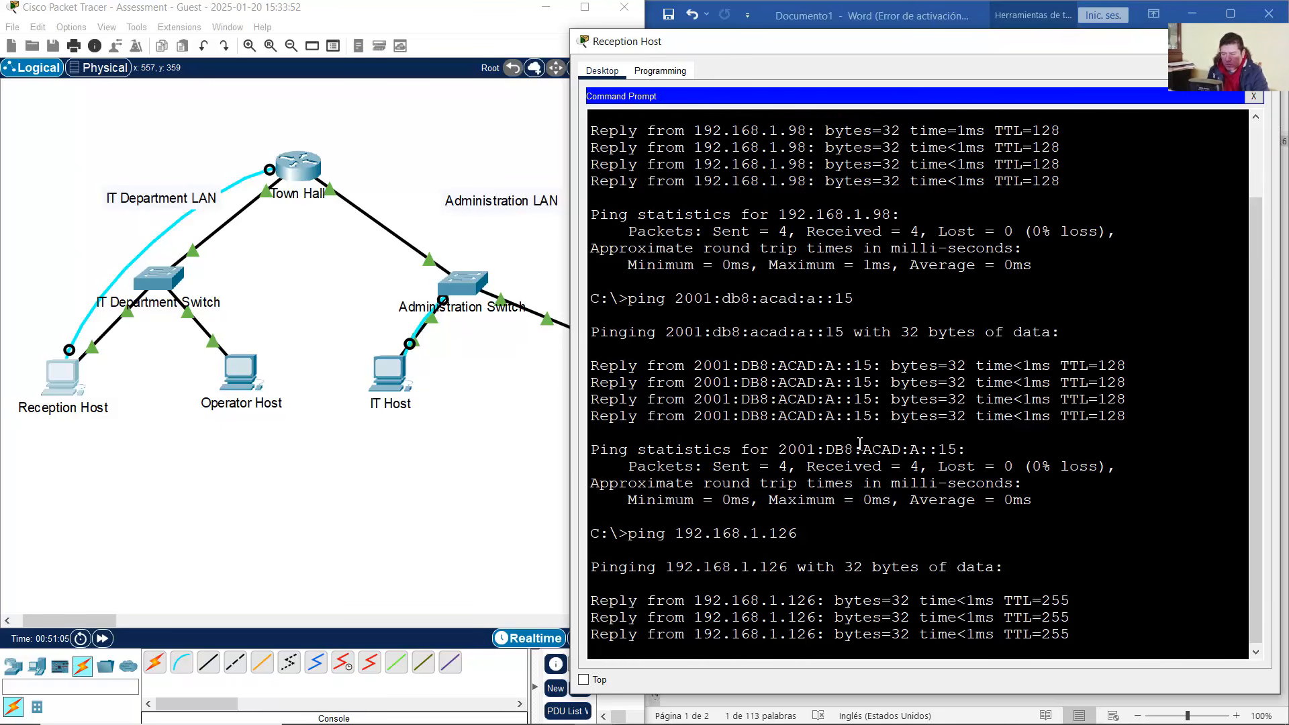
key(Up)
key(Up)
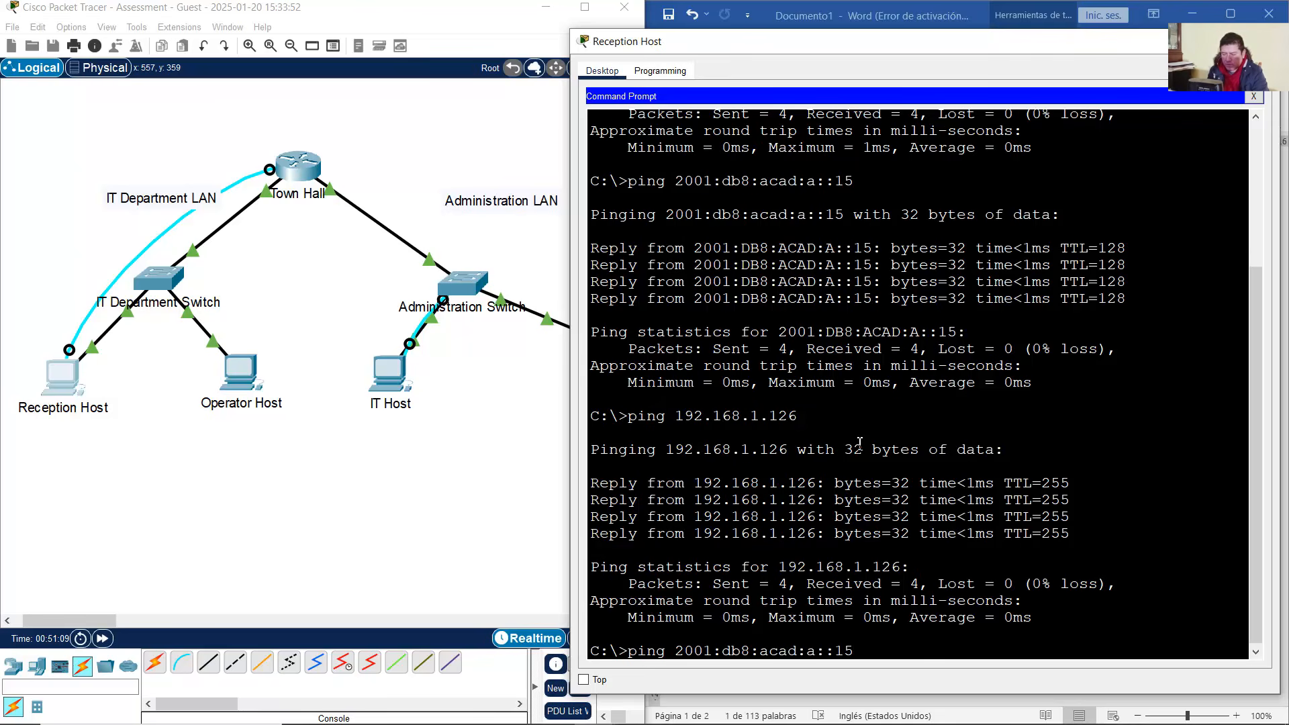
key(BackSpace)
key(Return)
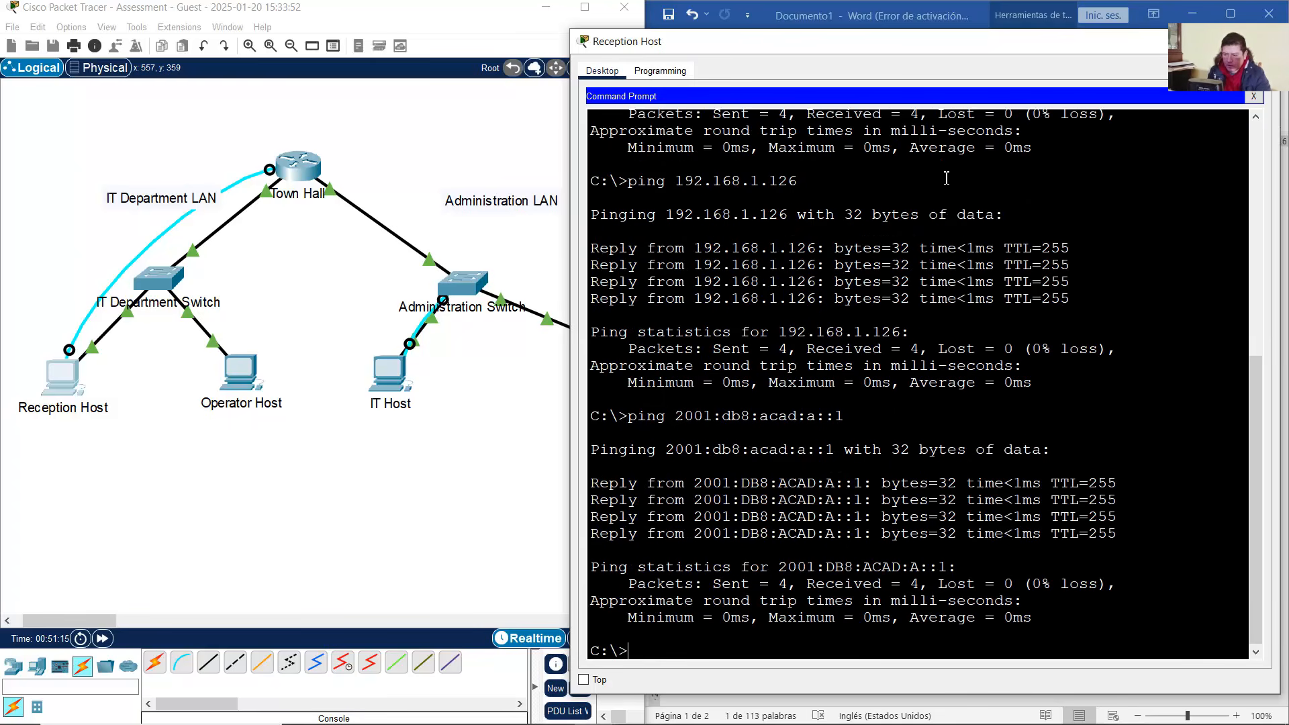
Look up Town Hall's G0/1 addresses, then ping 192.168.1.158 and 2001:db8:acad:b::1
click(398, 165)
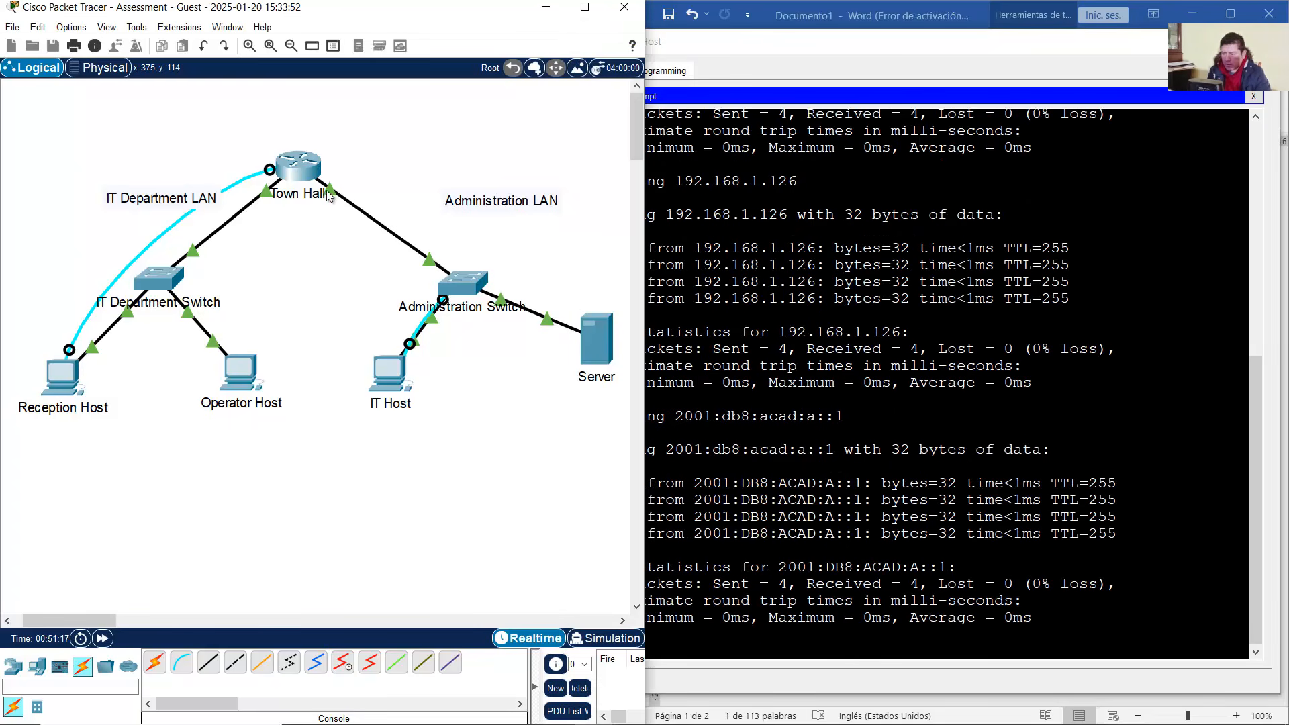
mouse_move(331, 195)
click(837, 12)
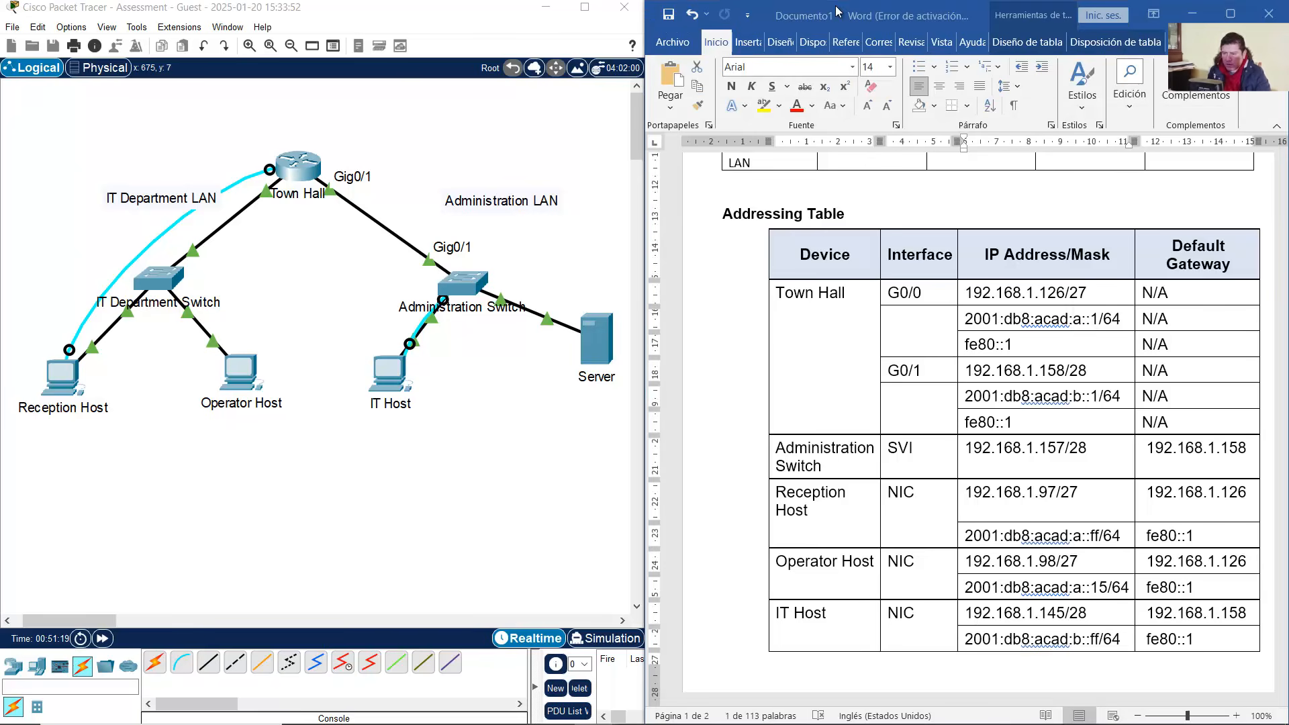
click(1005, 372)
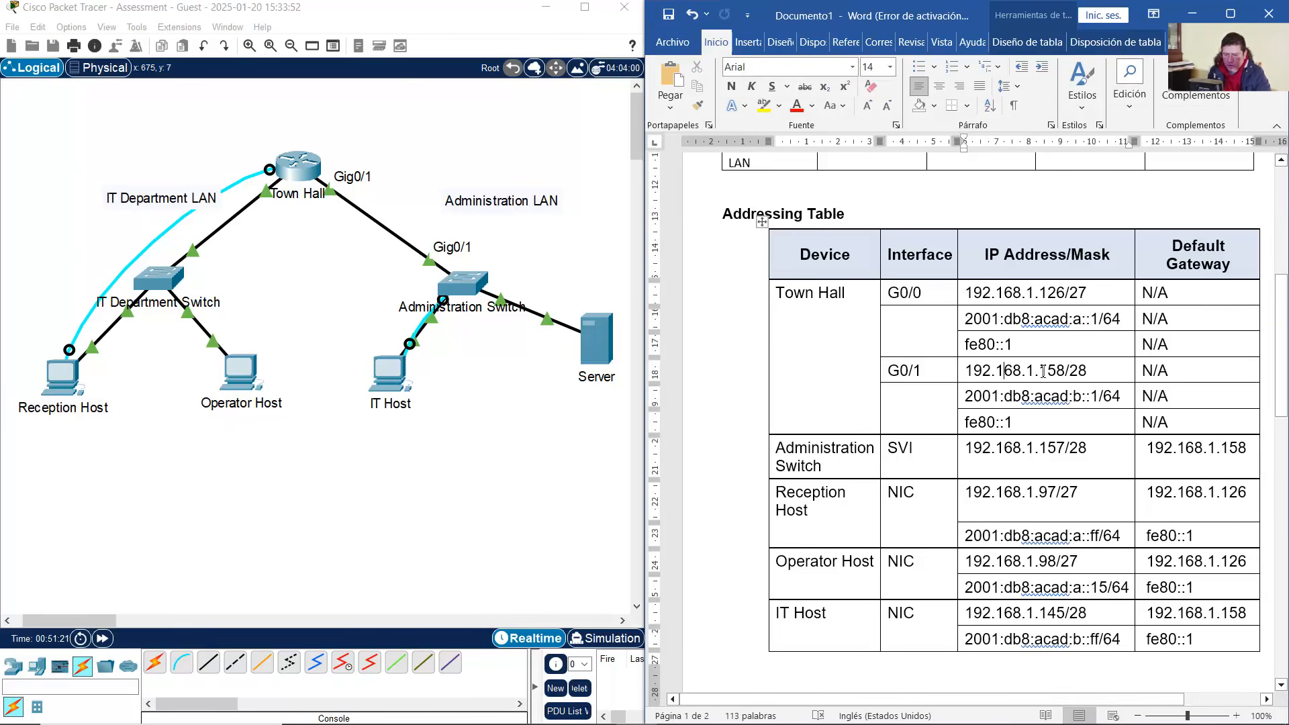
drag(1040, 371, 1100, 397)
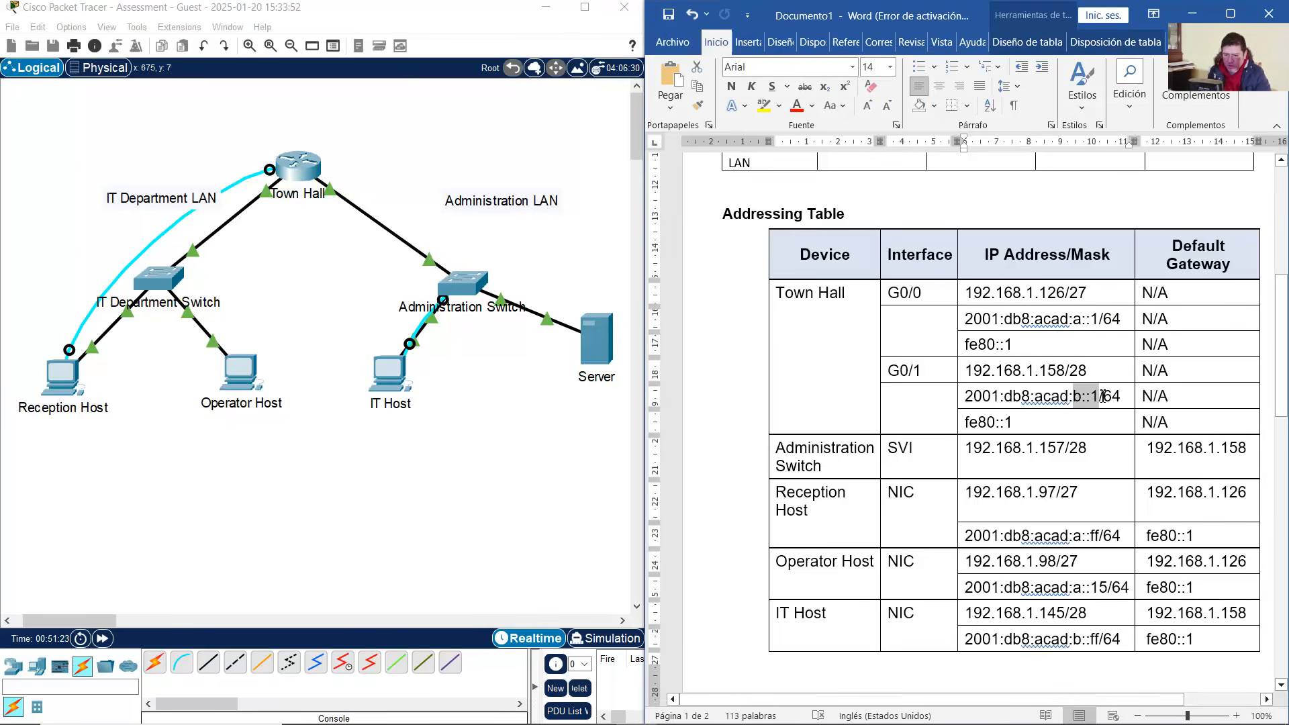
click(64, 376)
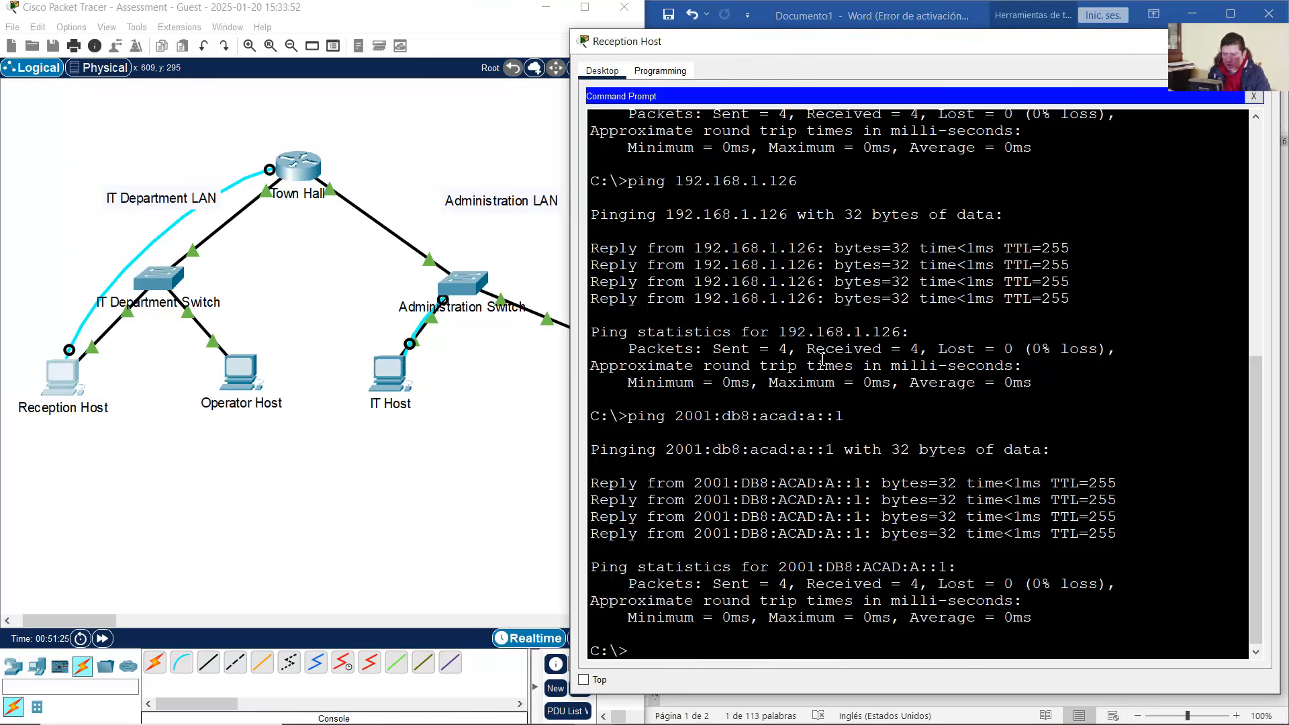
text(ping 192.168.1.1)
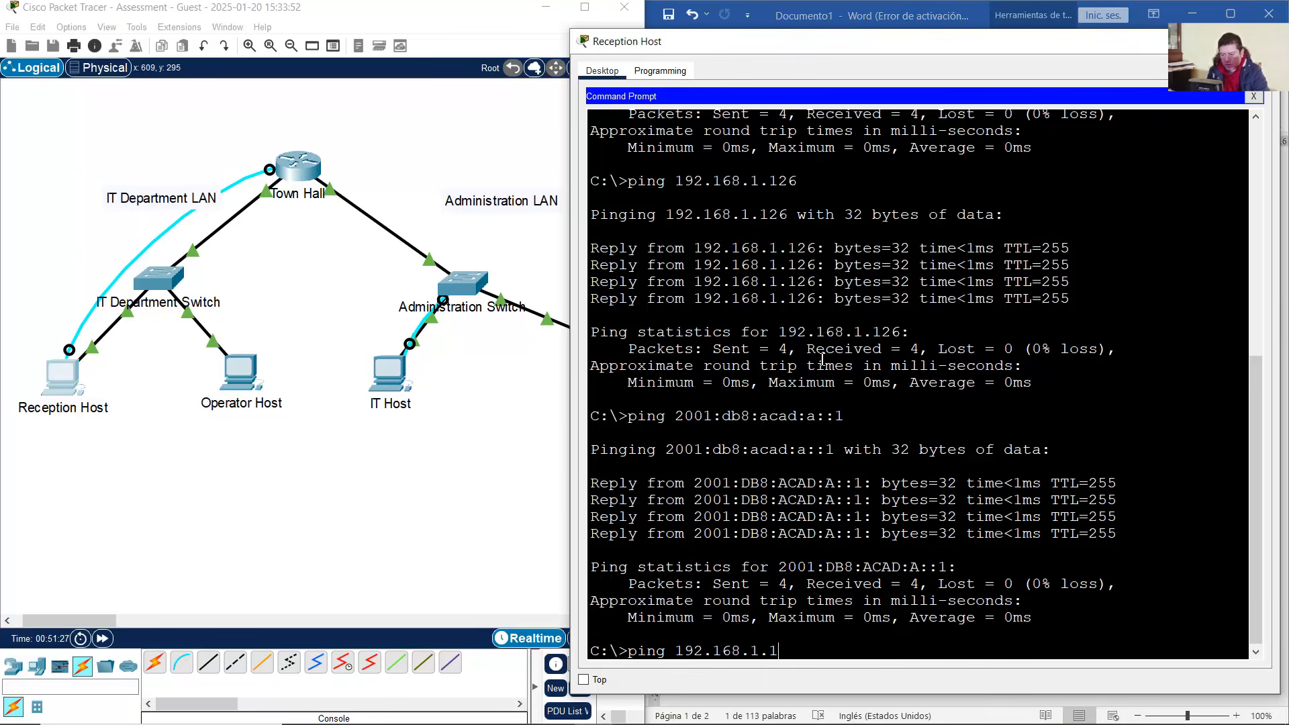
text(58)
key(Return)
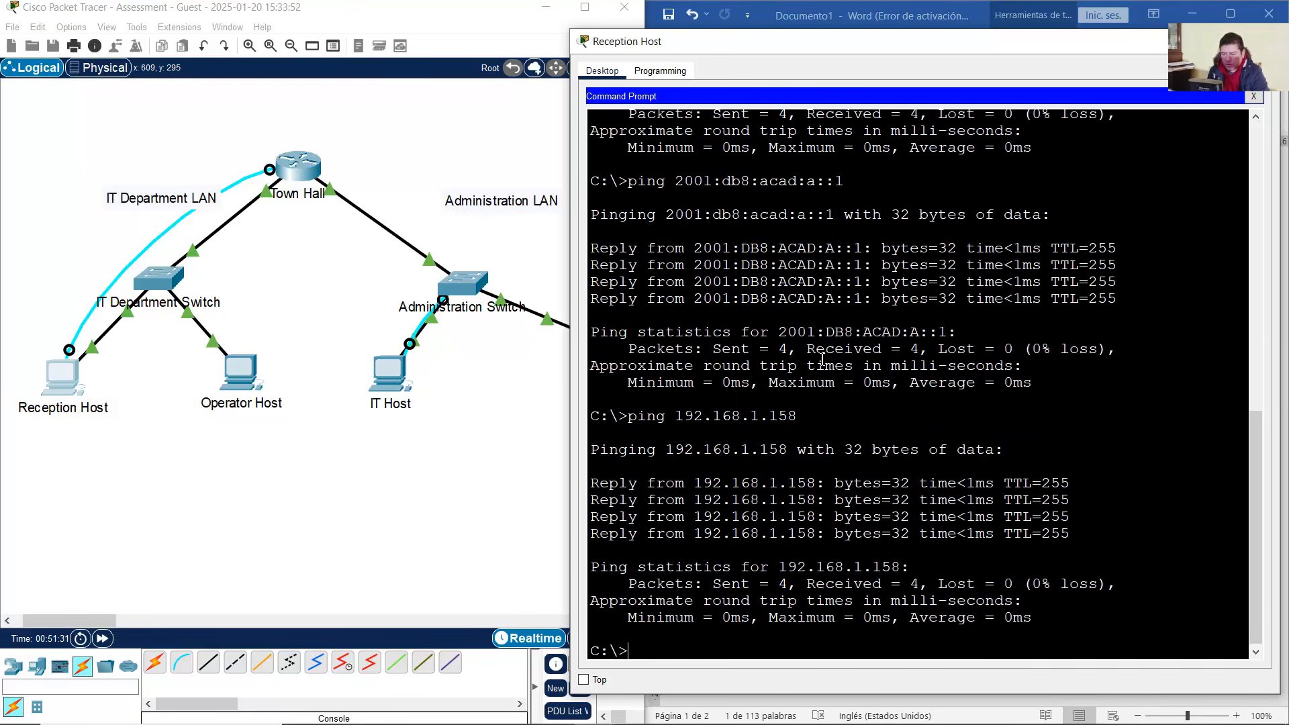
key(Up)
key(Up)
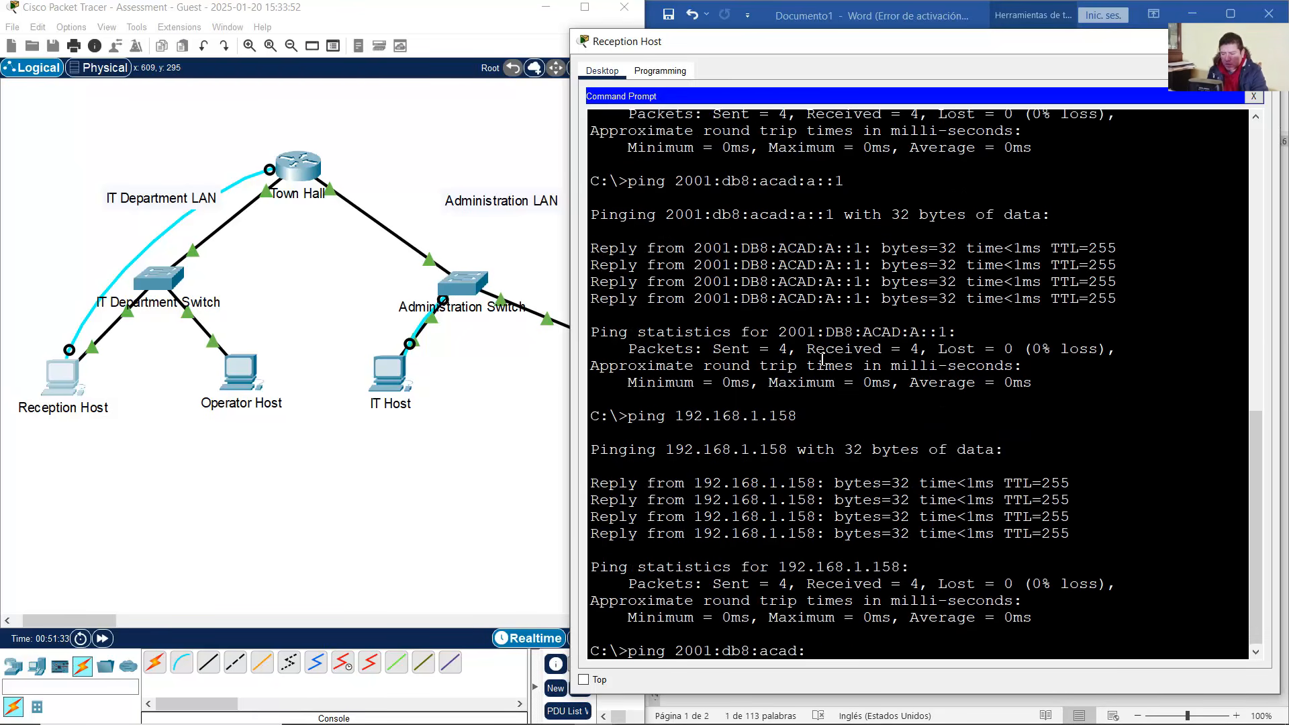
text(b::1)
key(Return)
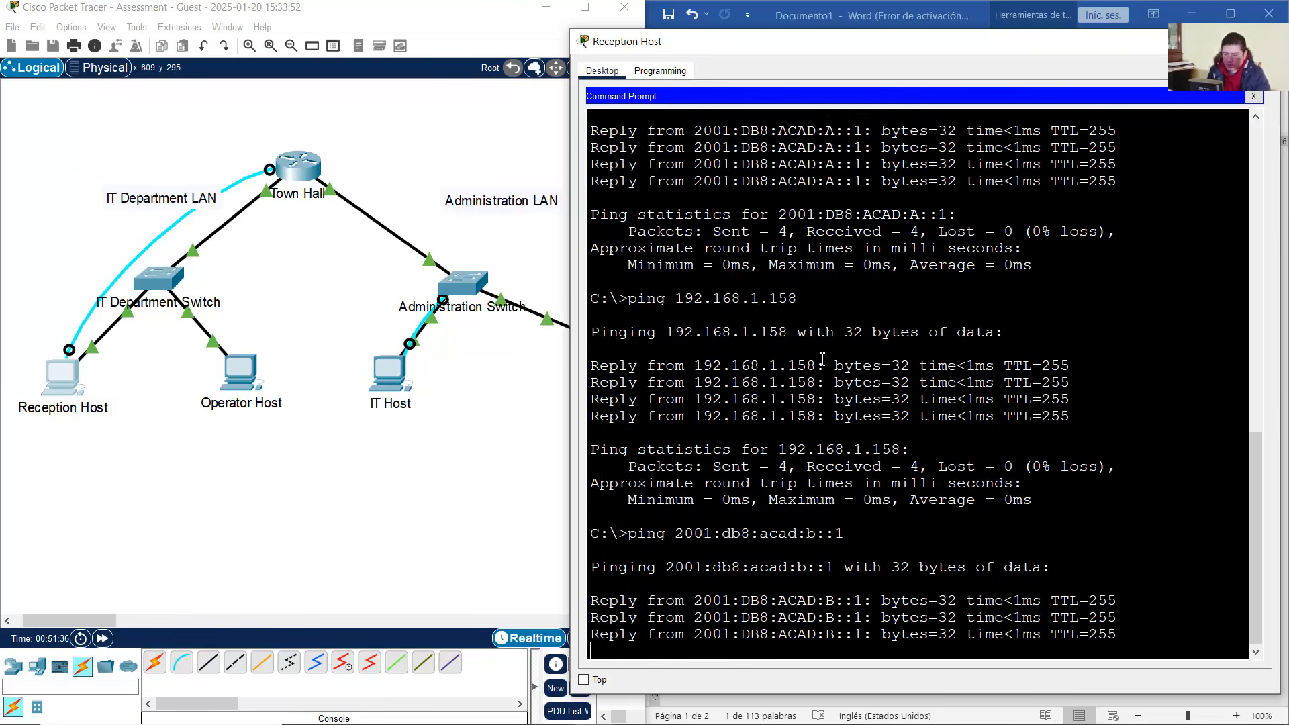
Locate the Administration Switch on the topology and in the addressing table
click(498, 254)
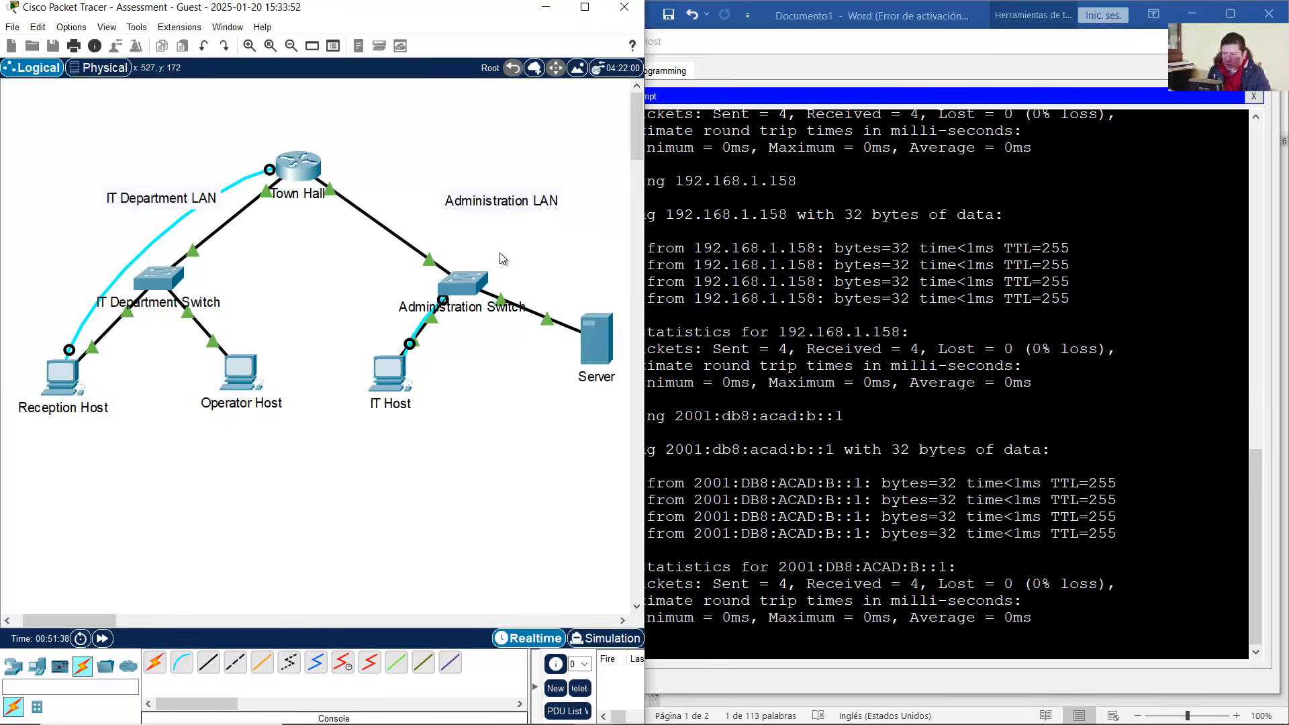
drag(535, 255, 435, 313)
click(833, 16)
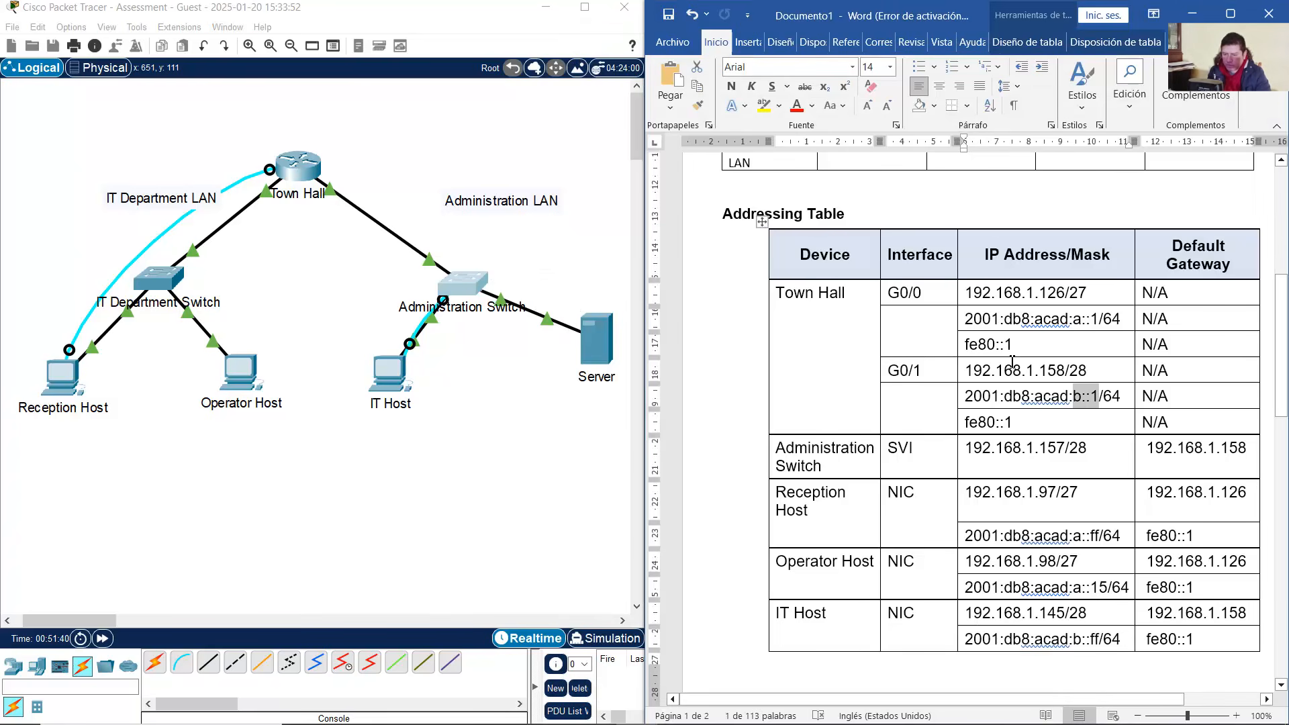
Ping the Administration Switch at 192.168.1.157 from Reception Host twice
drag(967, 450, 1091, 455)
click(87, 388)
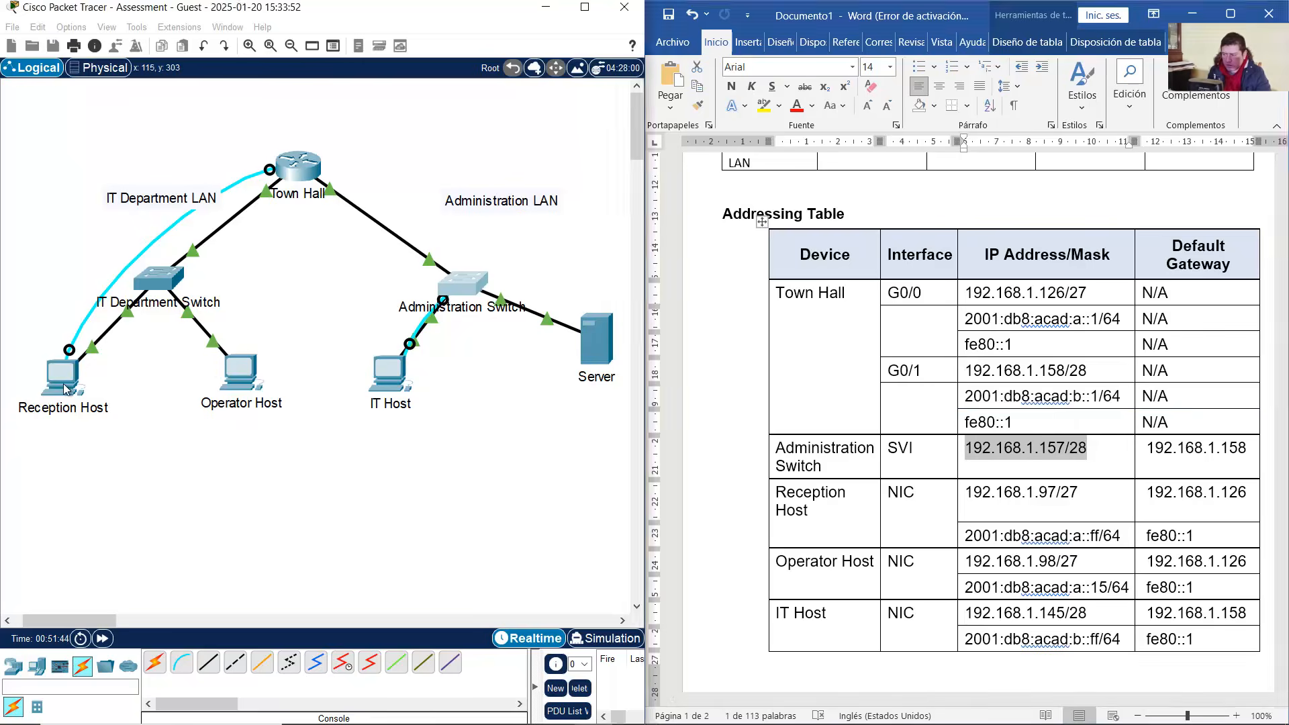
key(Up)
key(Up)
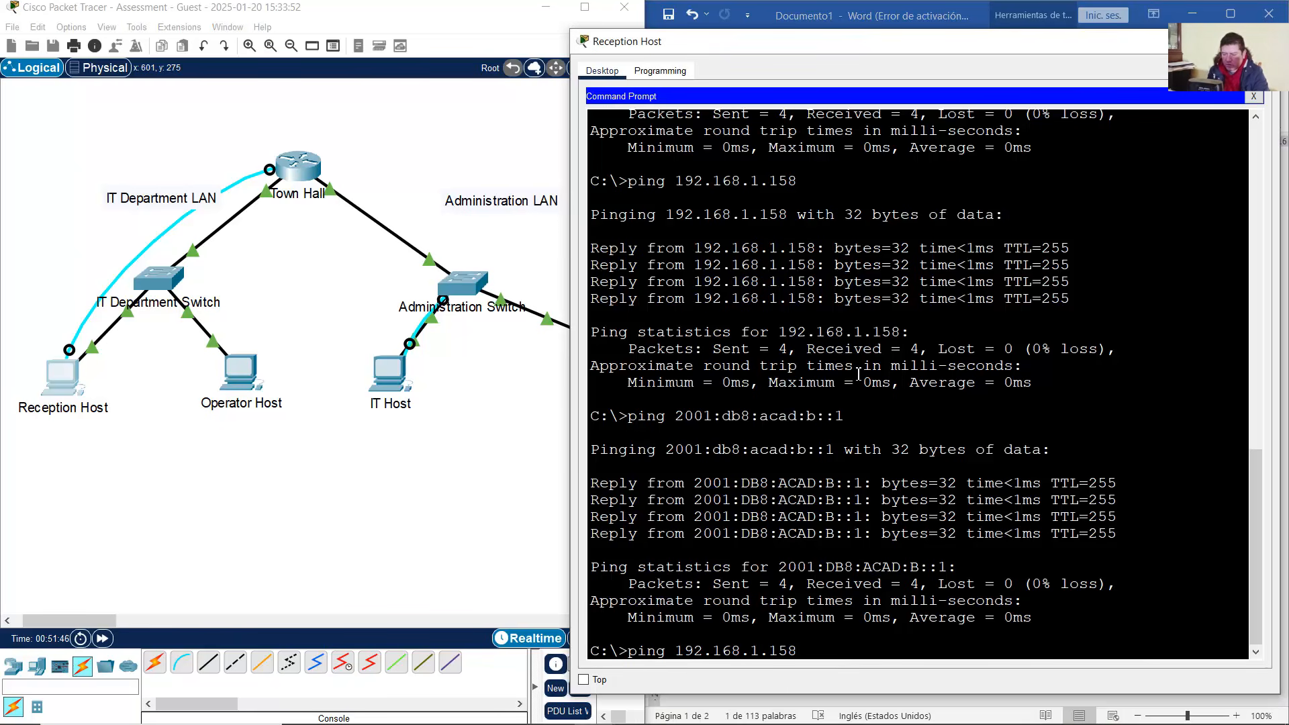
key(BackSpace)
text(7)
key(Return)
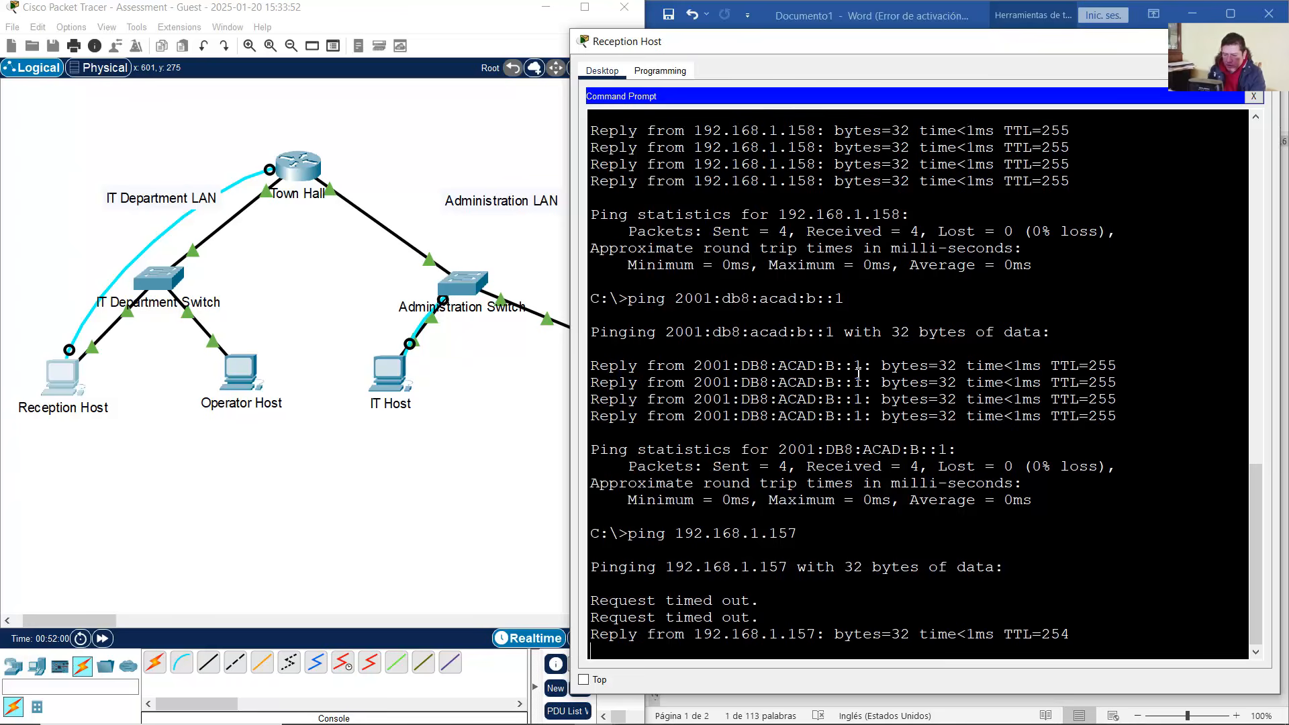
key(Up)
key(Return)
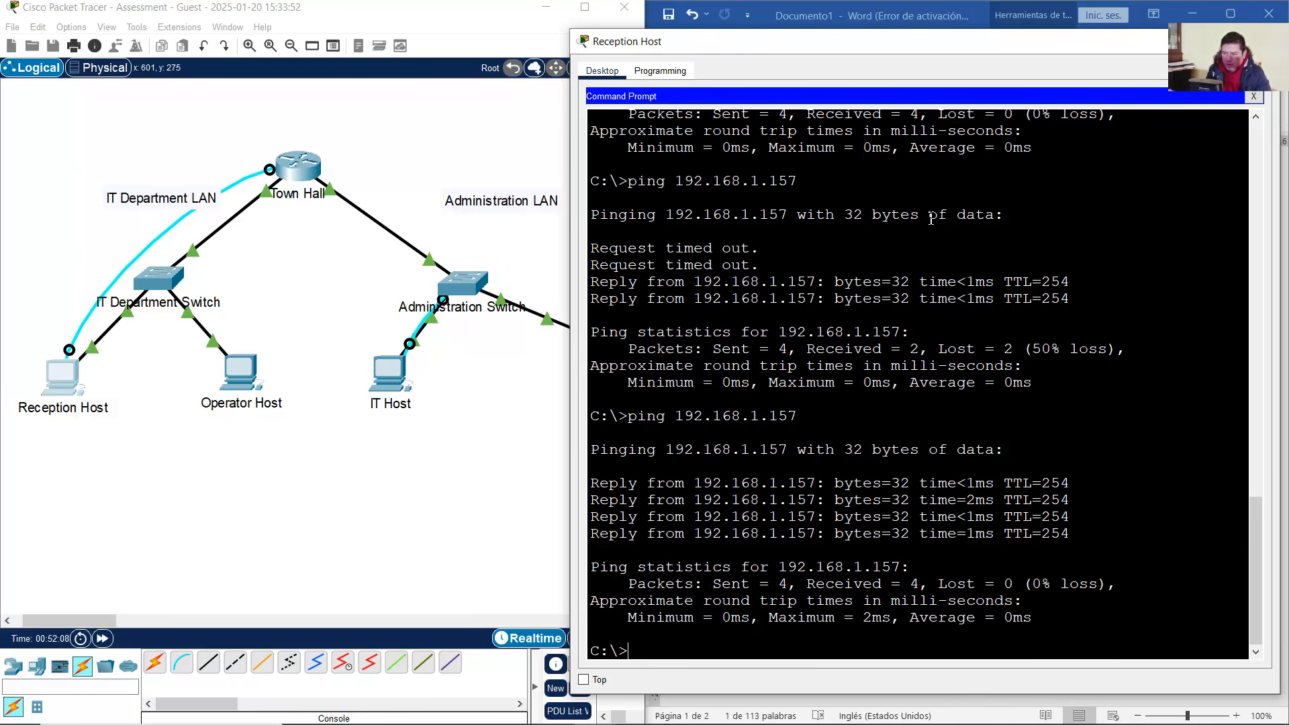
Find IT Host's address in the addressing table and ping 192.168.1.145
click(954, 24)
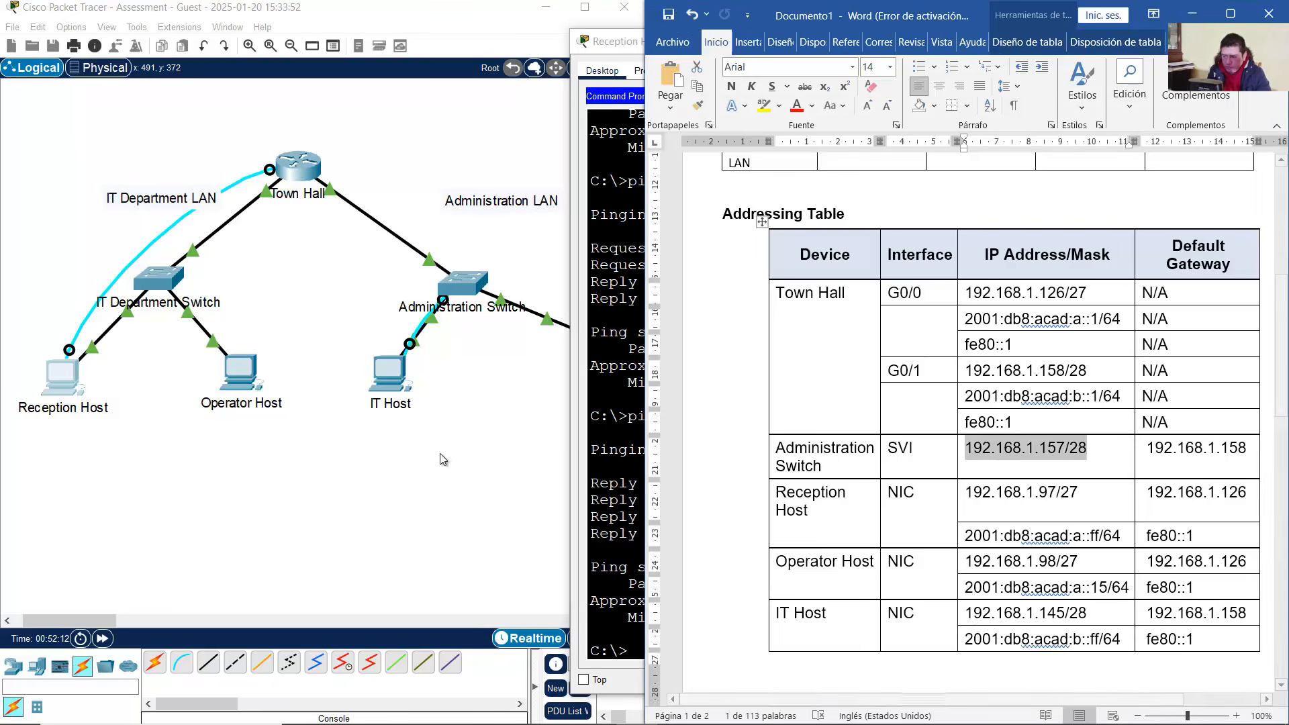
click(132, 607)
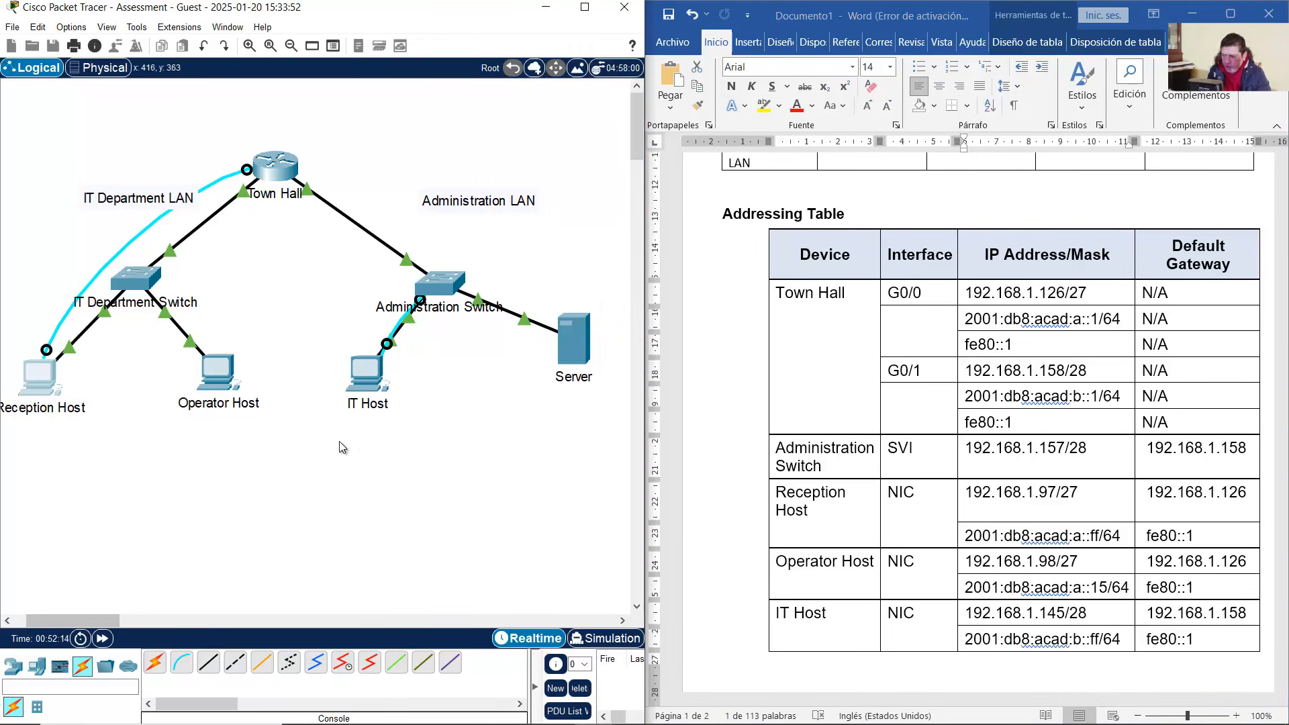
drag(339, 441, 591, 364)
click(560, 485)
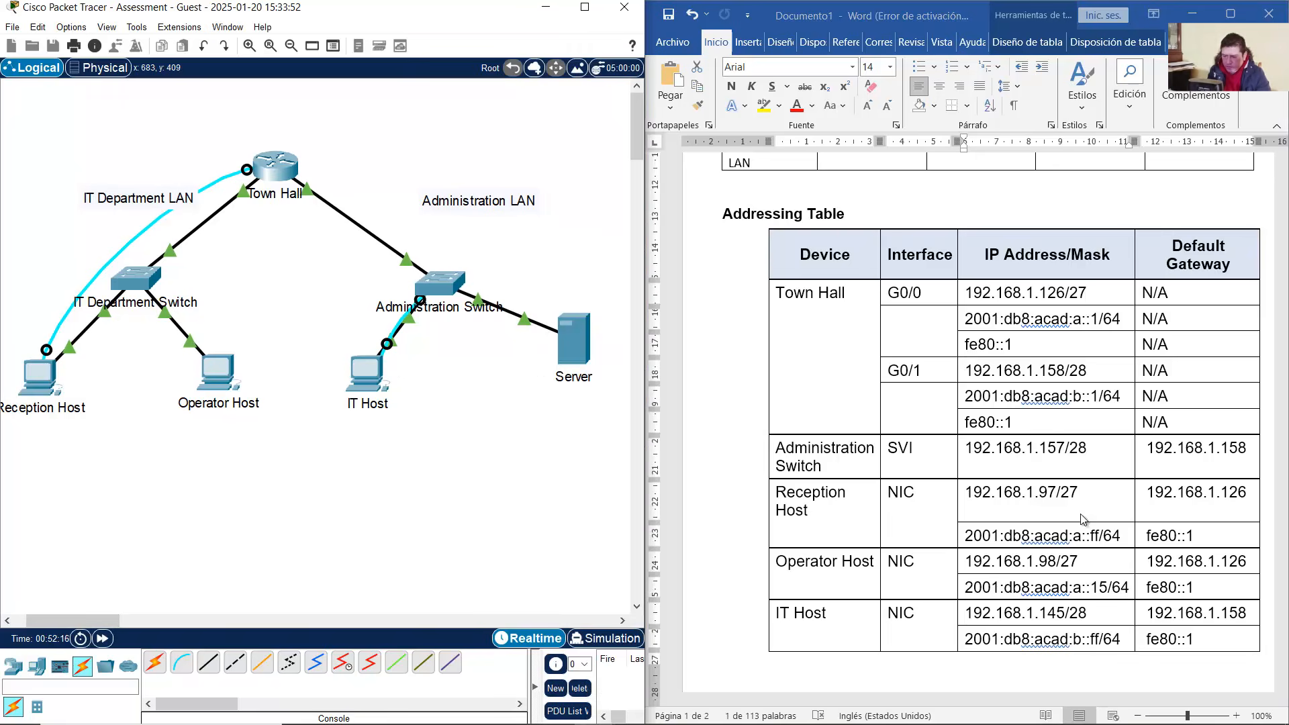
drag(965, 449, 1087, 448)
scroll(1056, 450, down, 3)
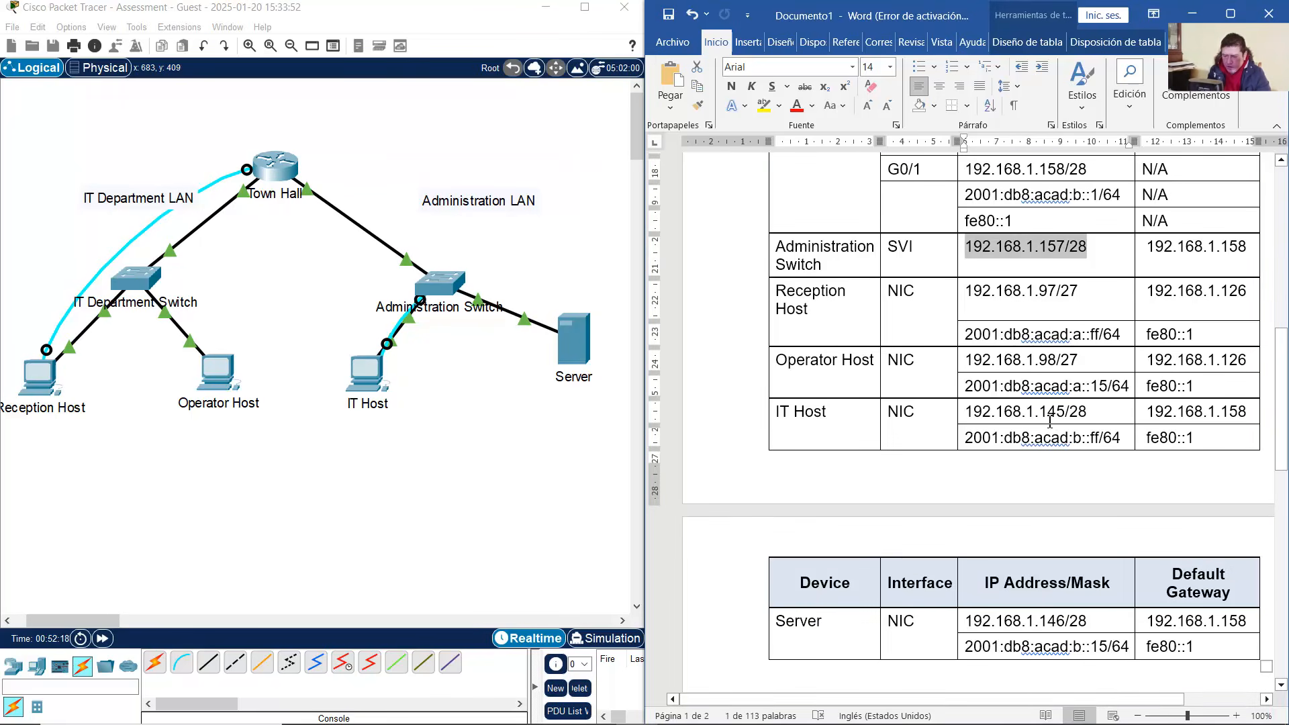
drag(1039, 413, 1099, 438)
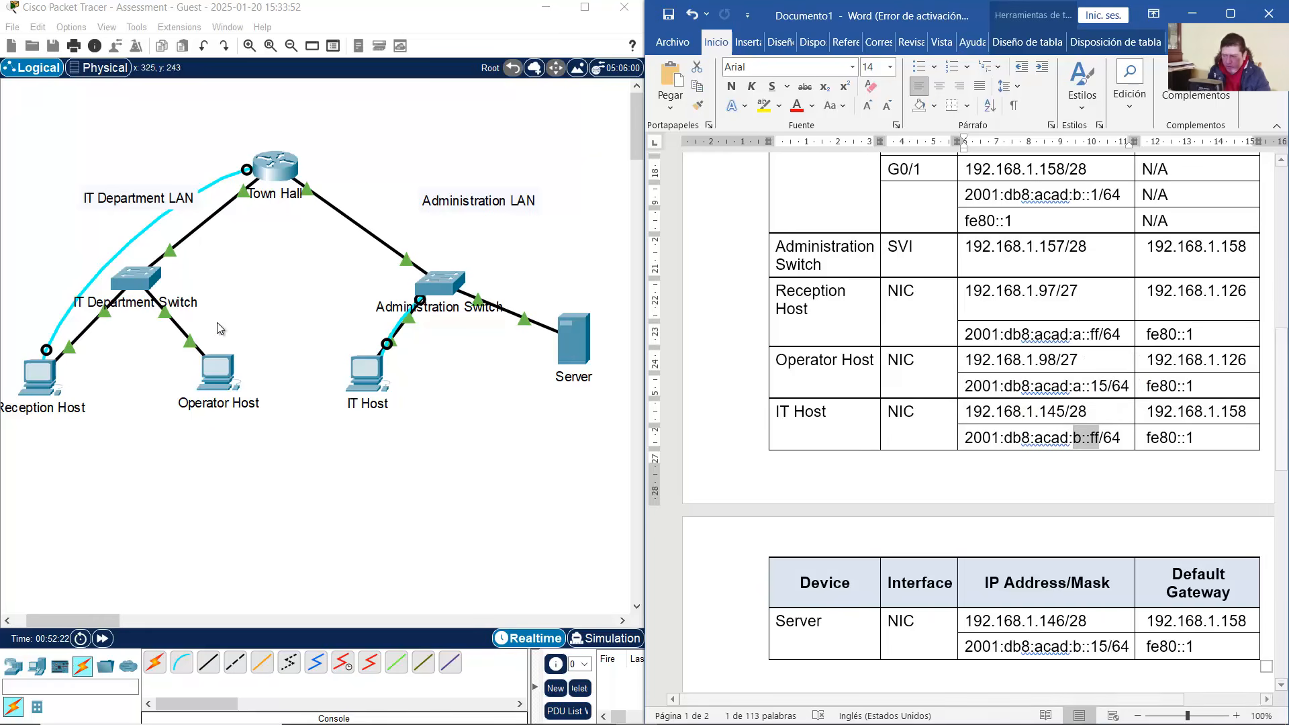
click(59, 373)
key(Up)
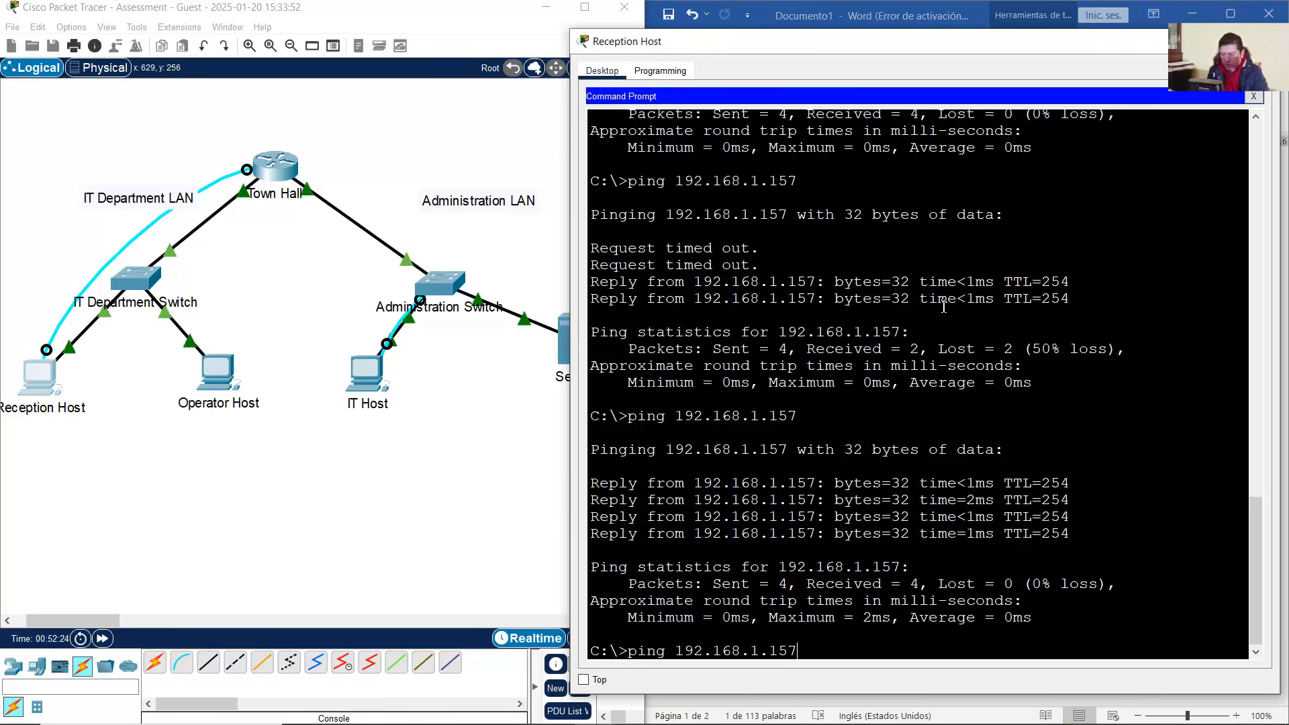
key(BackSpace)
key(BackSpace)
text(45)
key(Return)
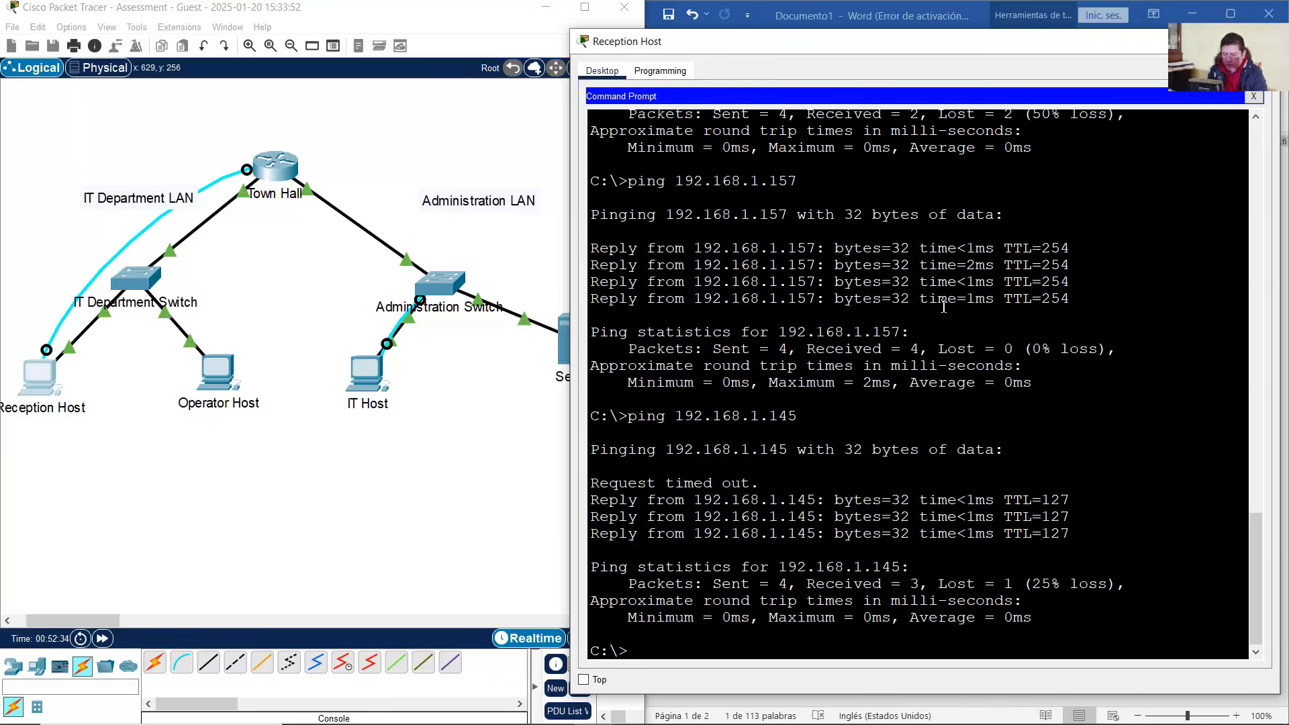
Ping the IPv6 address 2001:db8:acad:b::ff from Reception Host
key(Up)
key(Up)
key(Up)
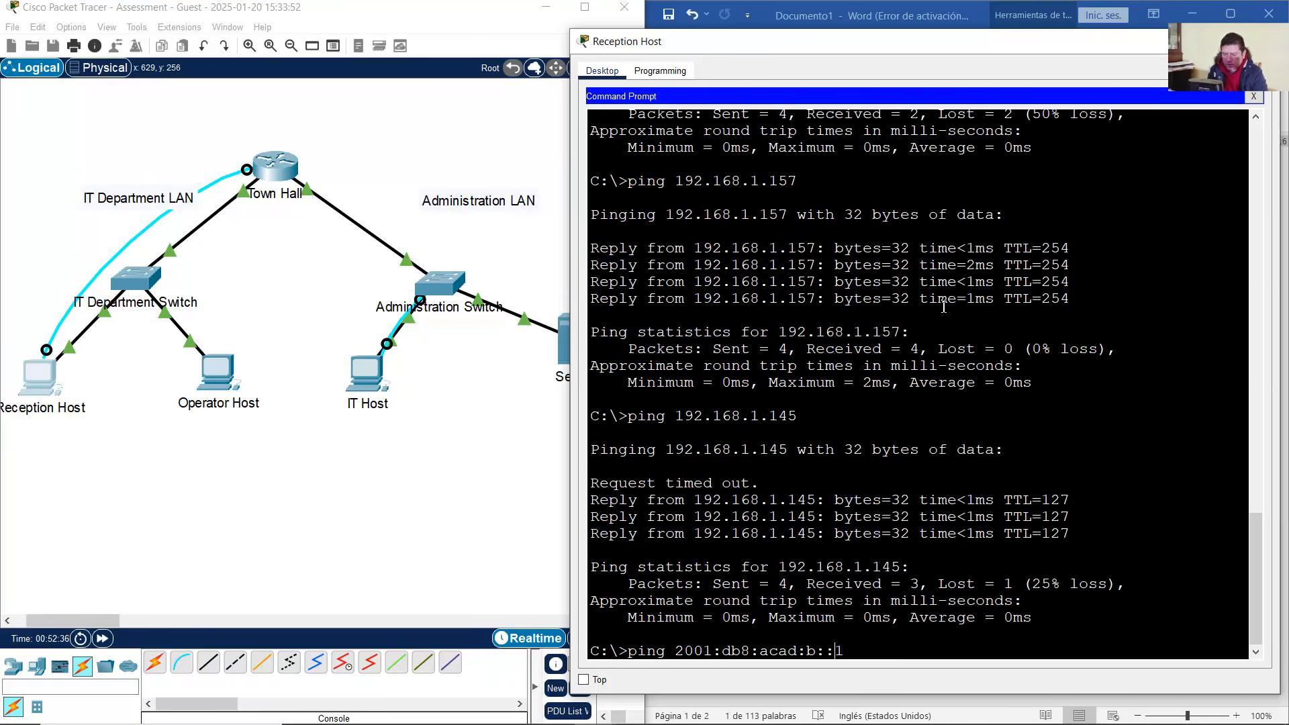
key(BackSpace)
text(ff)
key(Return)
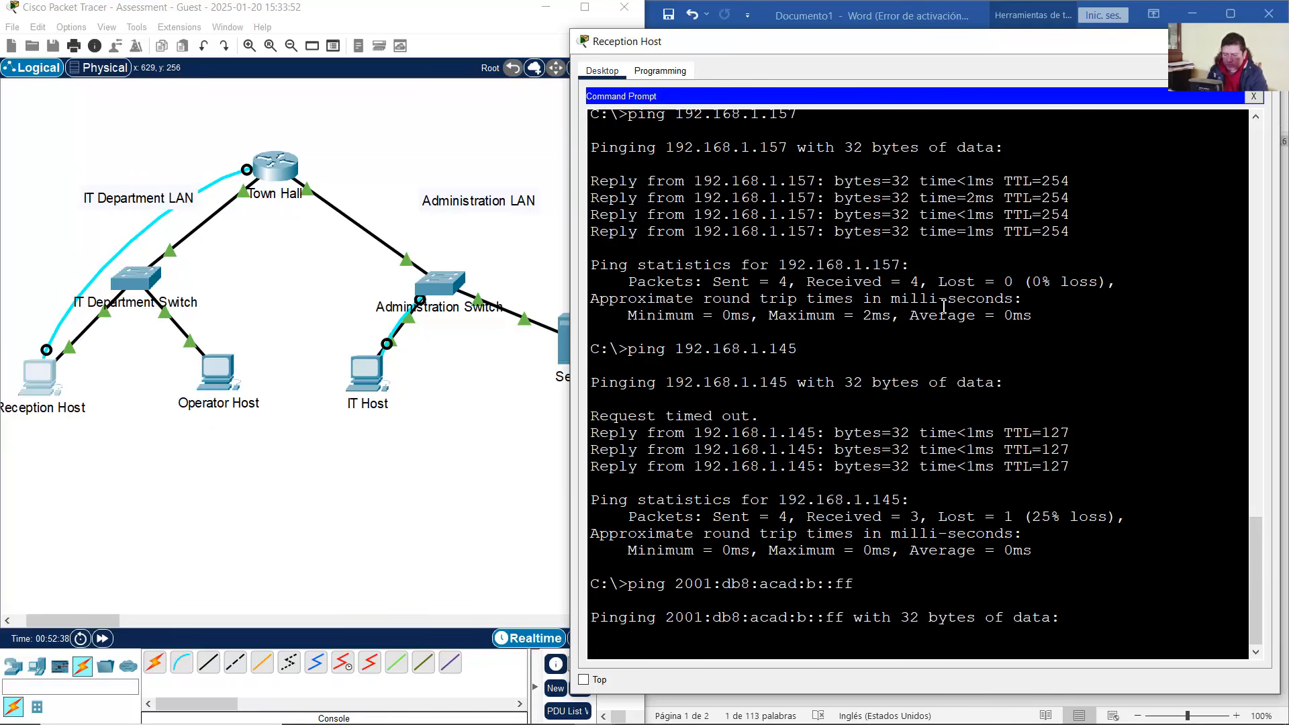
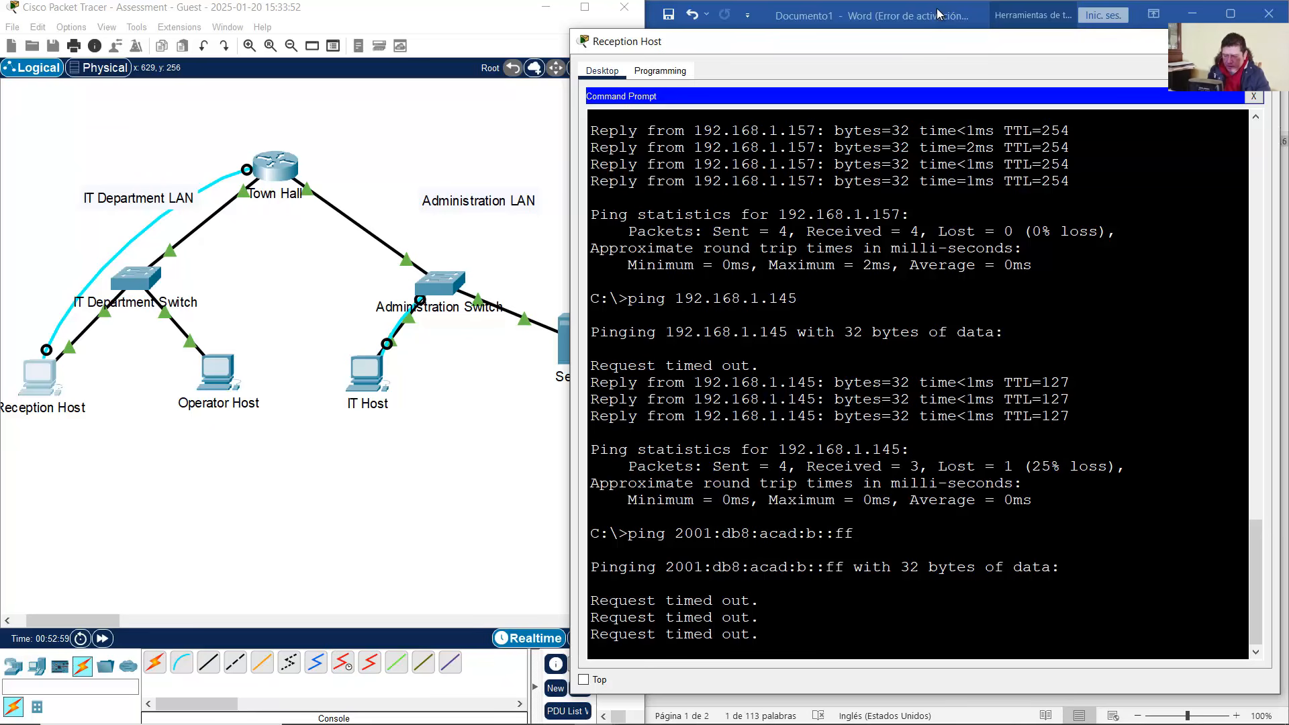
Check IT Host's IPv6 address 2001:db8:acad:b::ff in the addressing table, then open IT Host in the topology
click(939, 14)
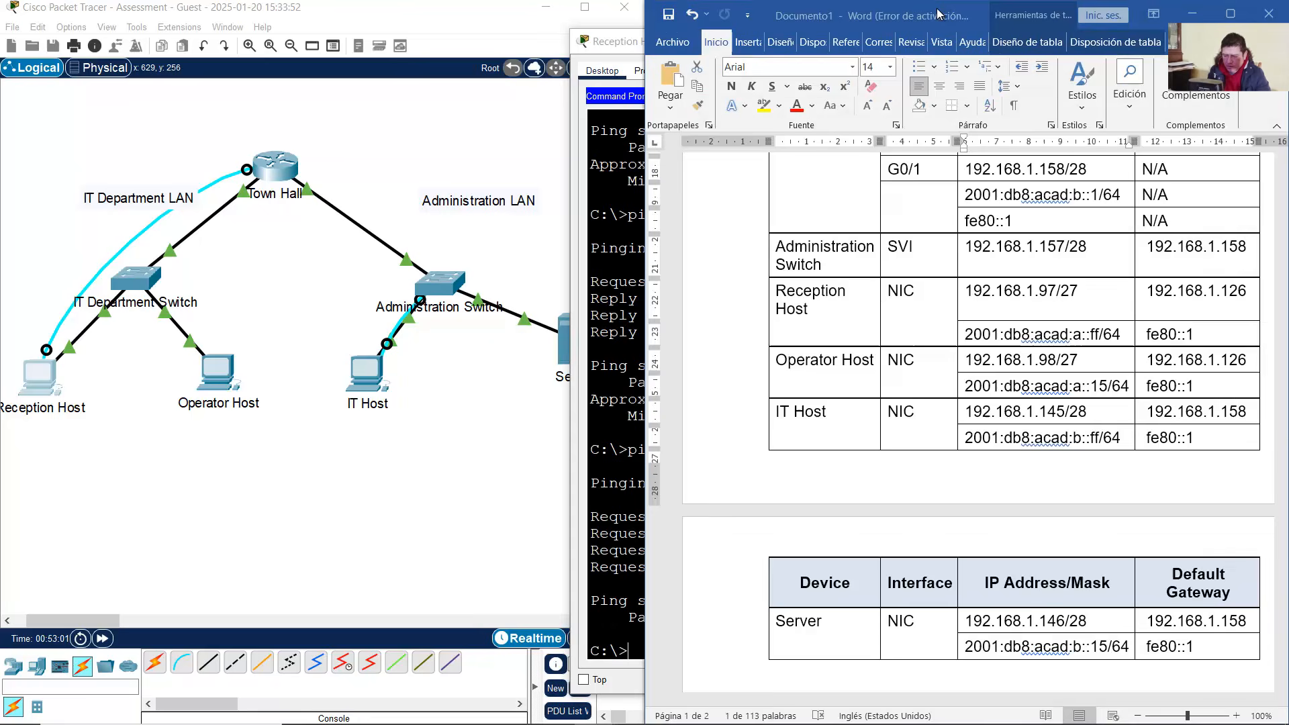
click(1077, 440)
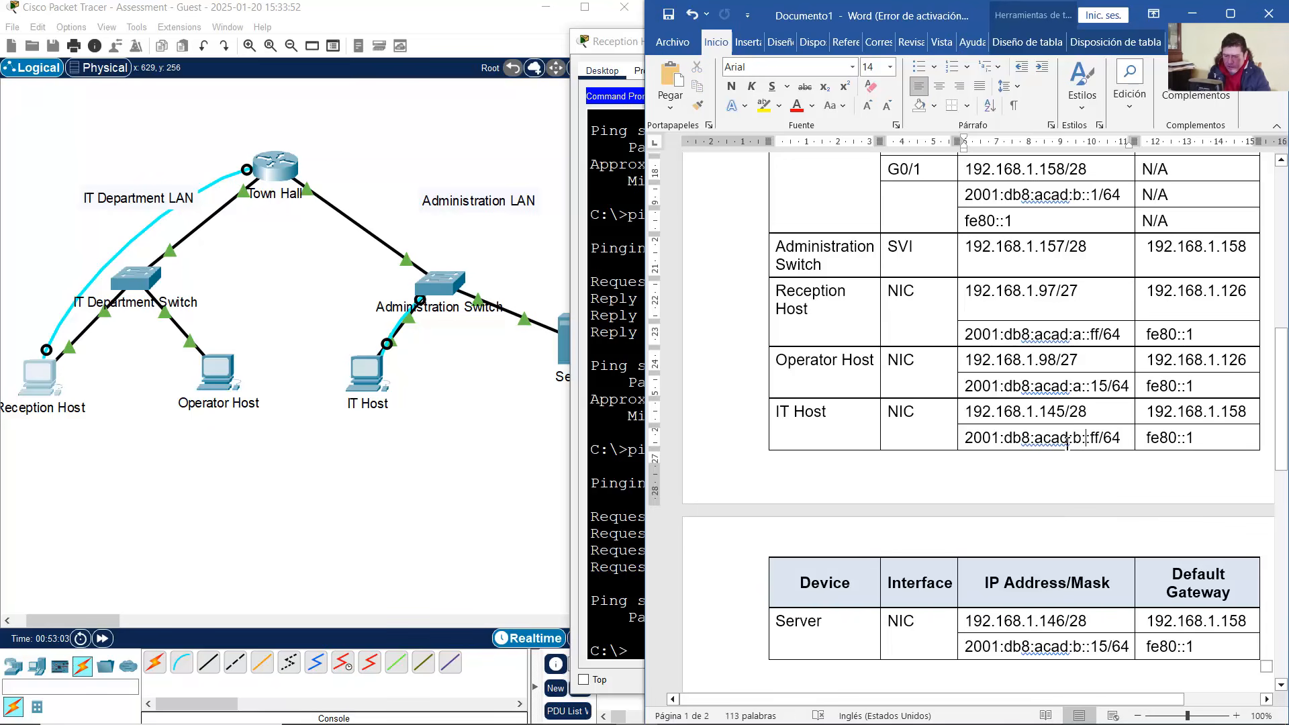
double_click(1078, 440)
click(343, 440)
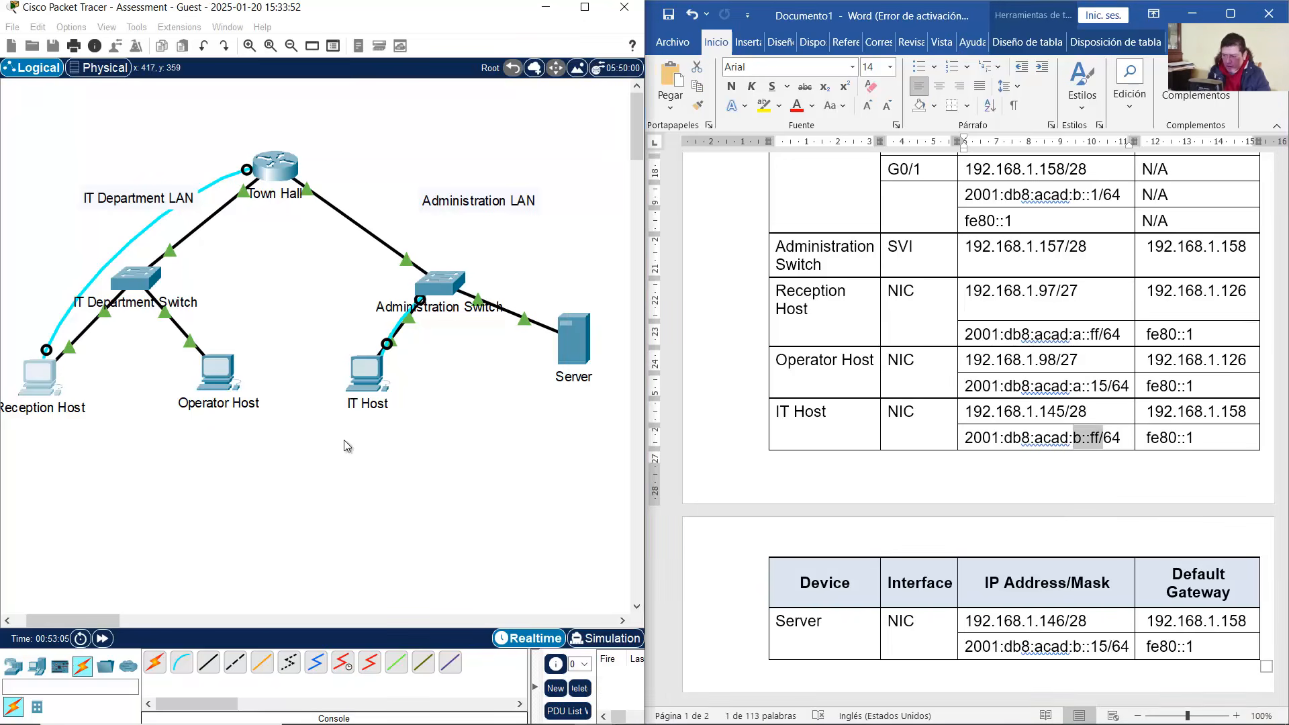
click(369, 388)
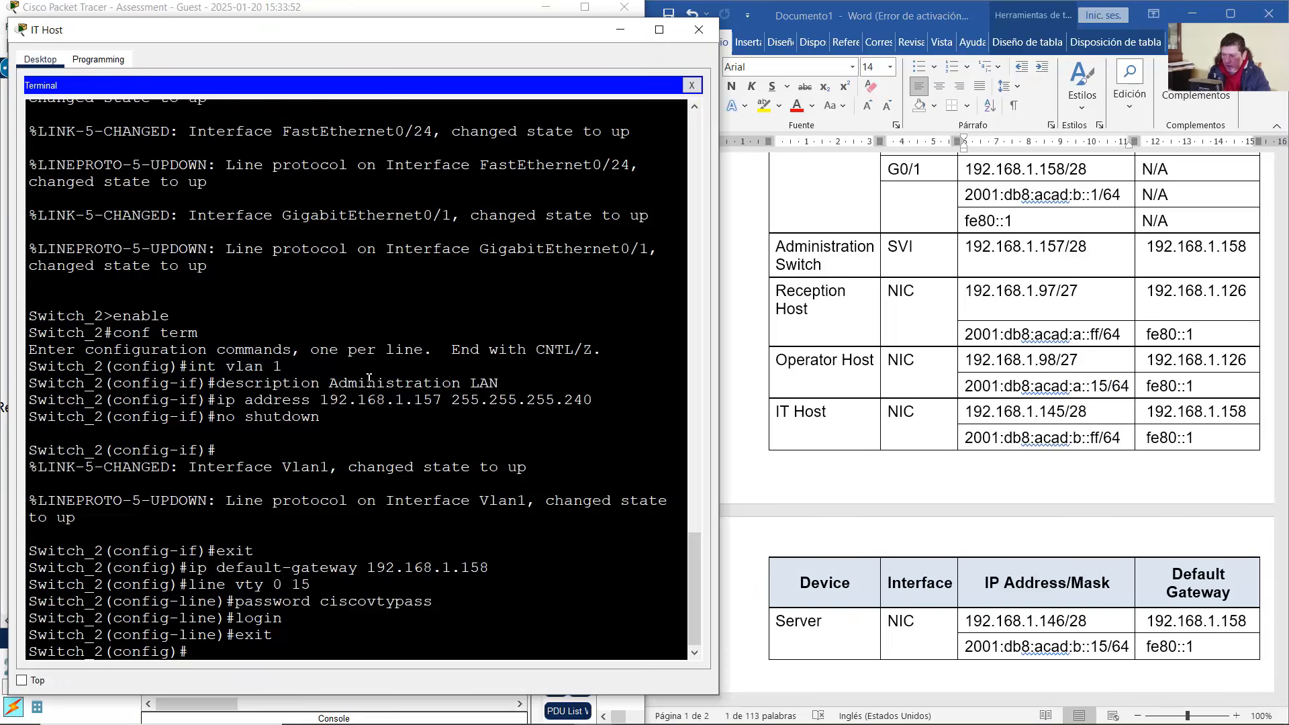
Verify IT Host's IP configuration shows IPv6 2001:DB8:ACAD:B::FF/64 with gateway FE80::1
click(690, 87)
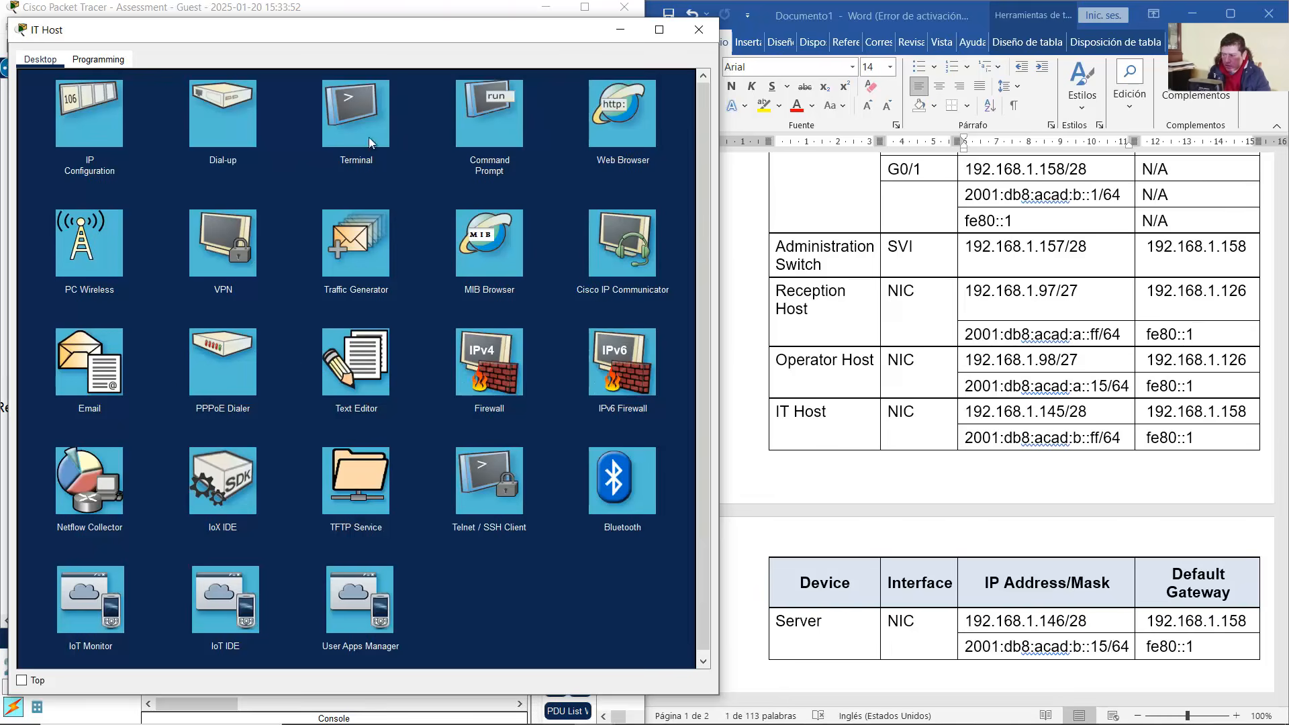
click(104, 133)
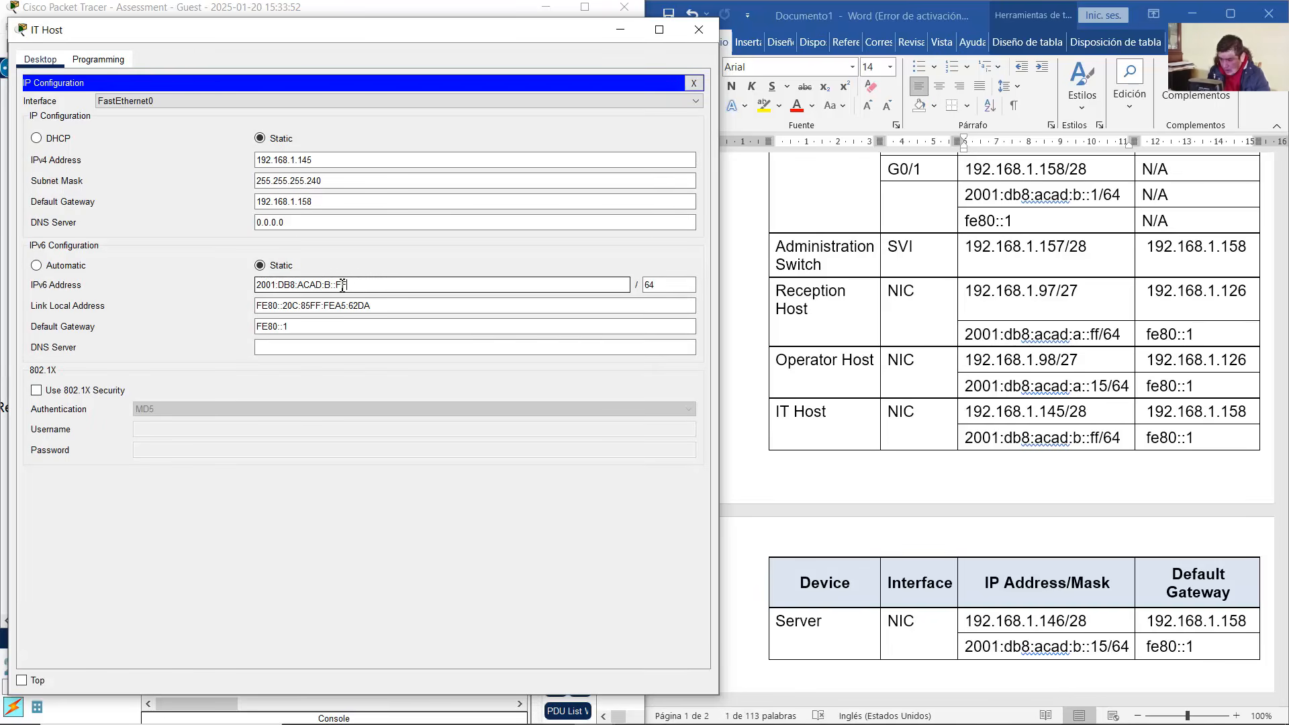
drag(347, 285, 227, 287)
drag(658, 289, 631, 287)
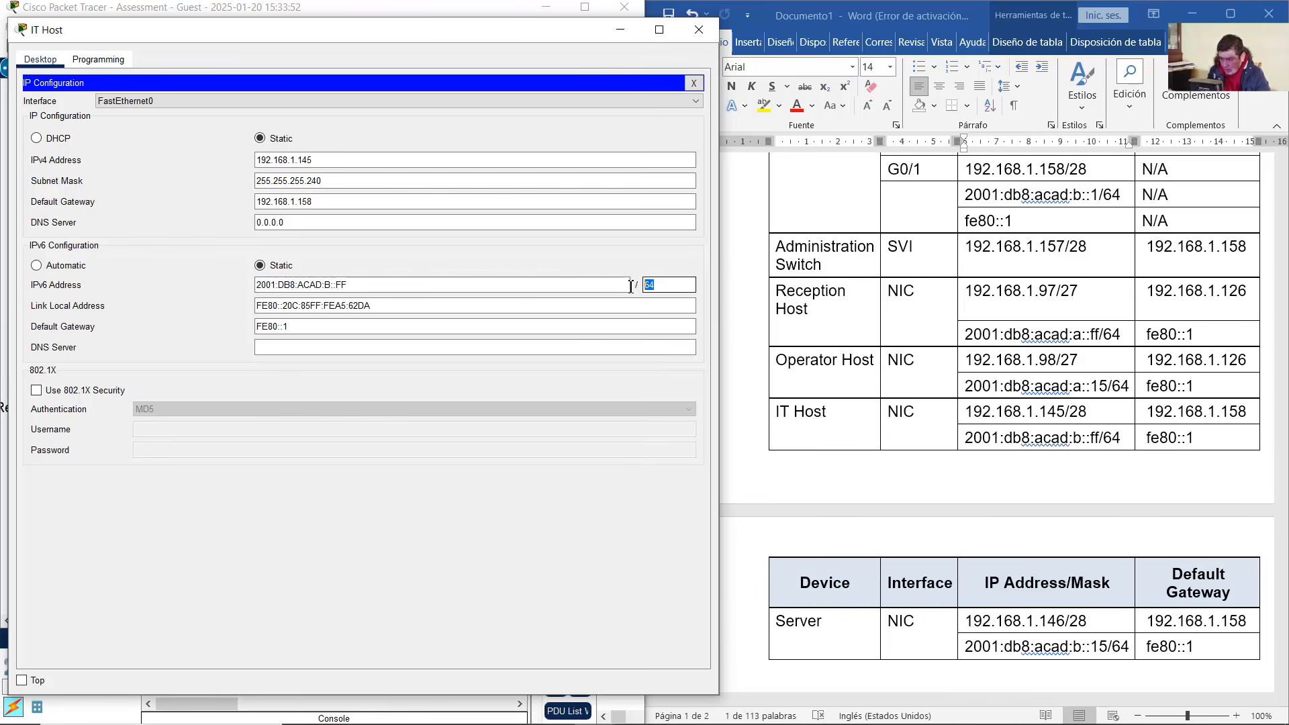
click(301, 327)
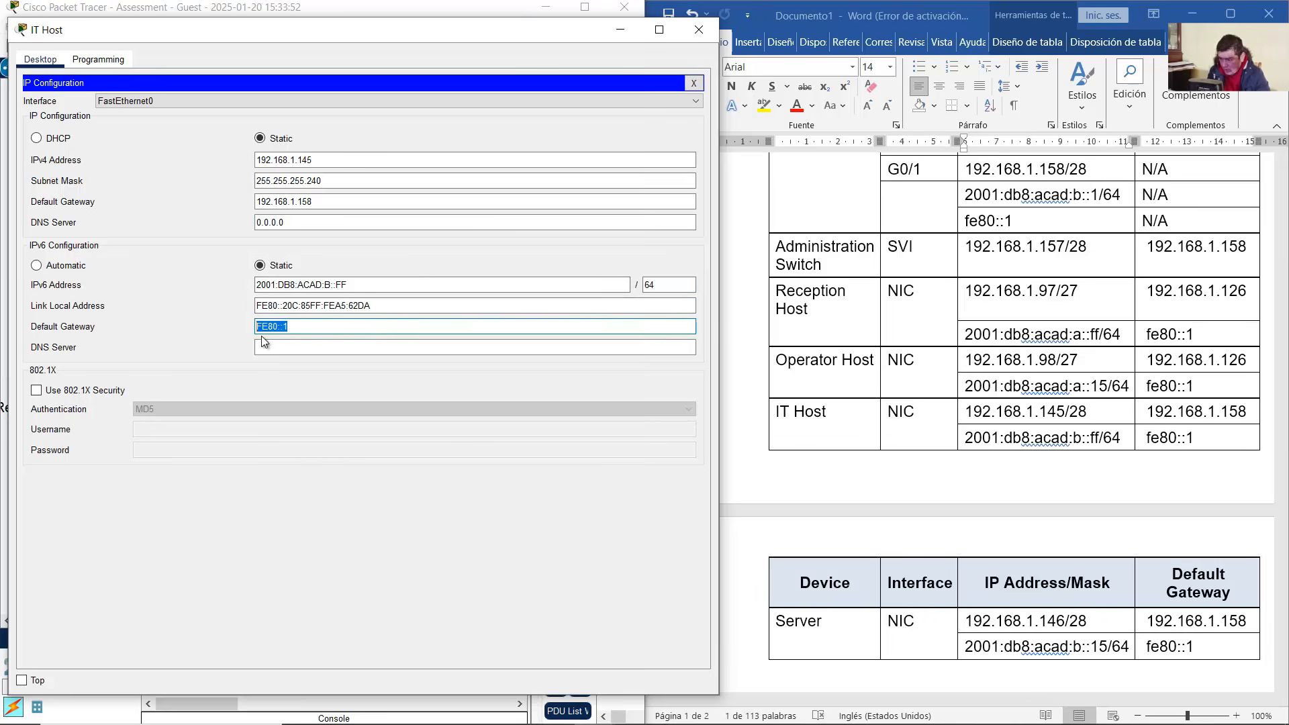
click(619, 40)
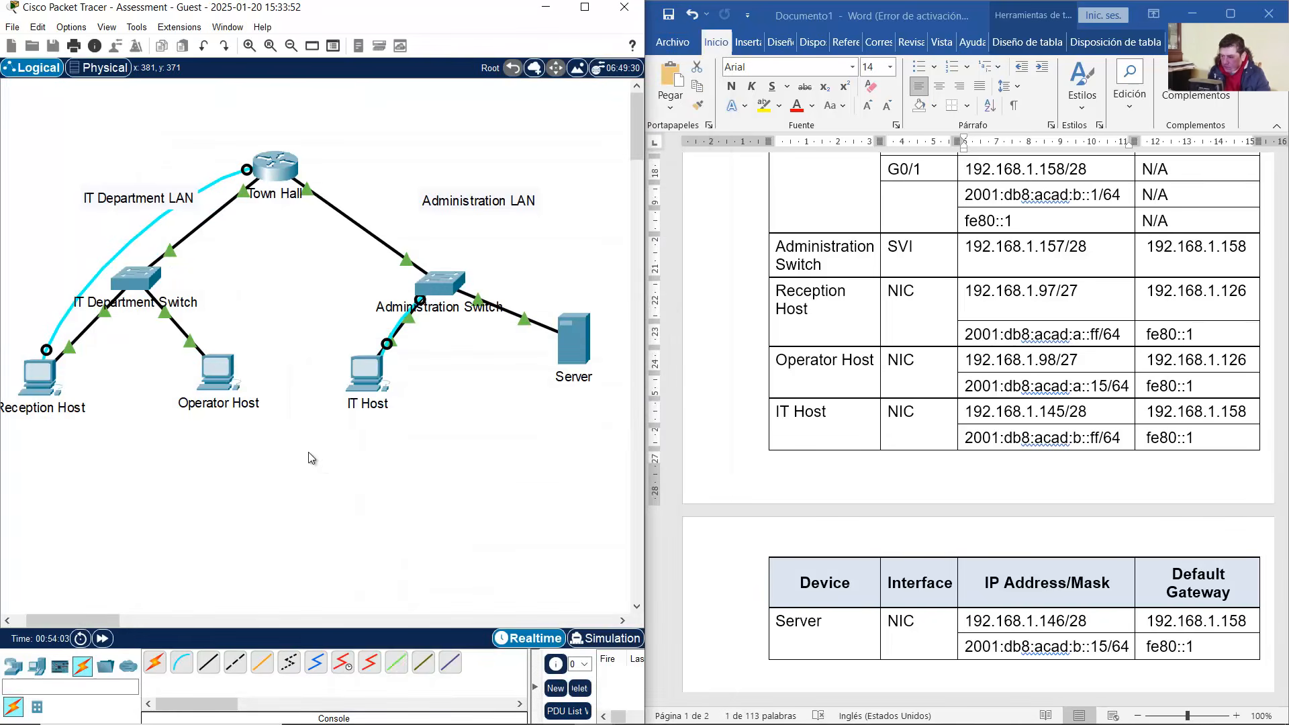
Locate the Town Hall router in the topology and table, then return to Reception Host's command prompt
click(43, 379)
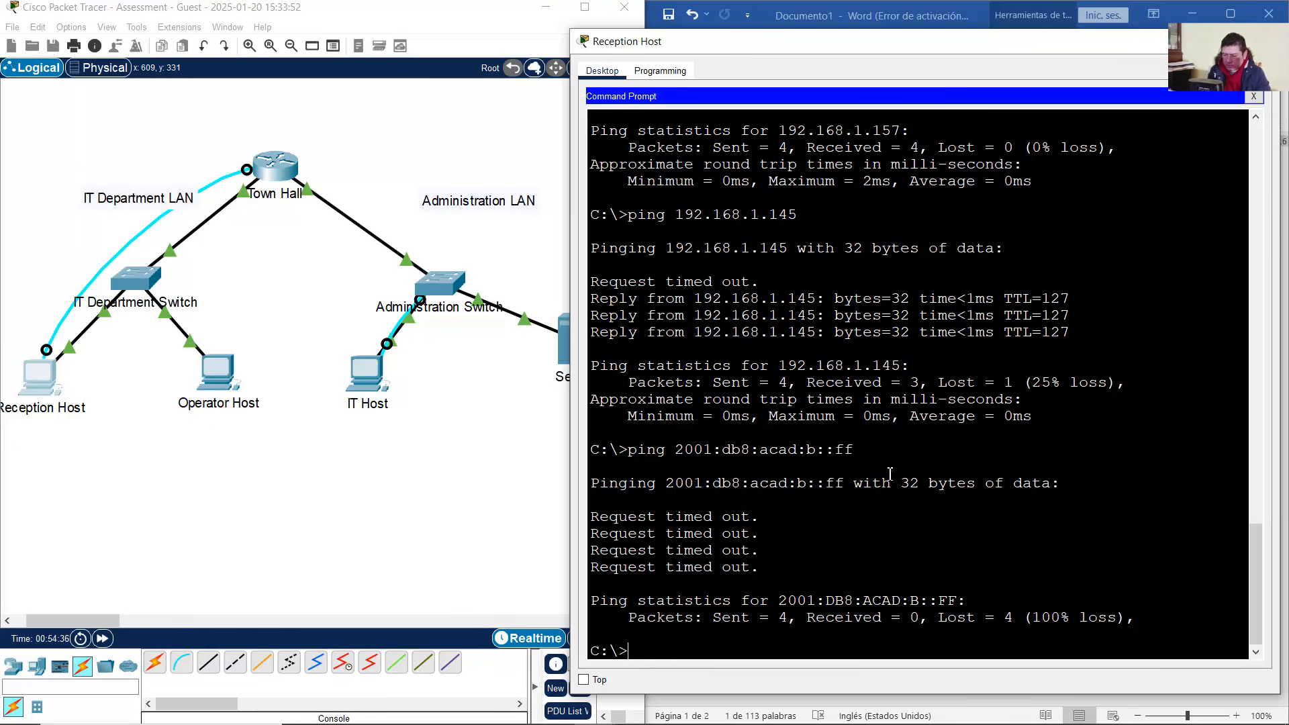
click(365, 174)
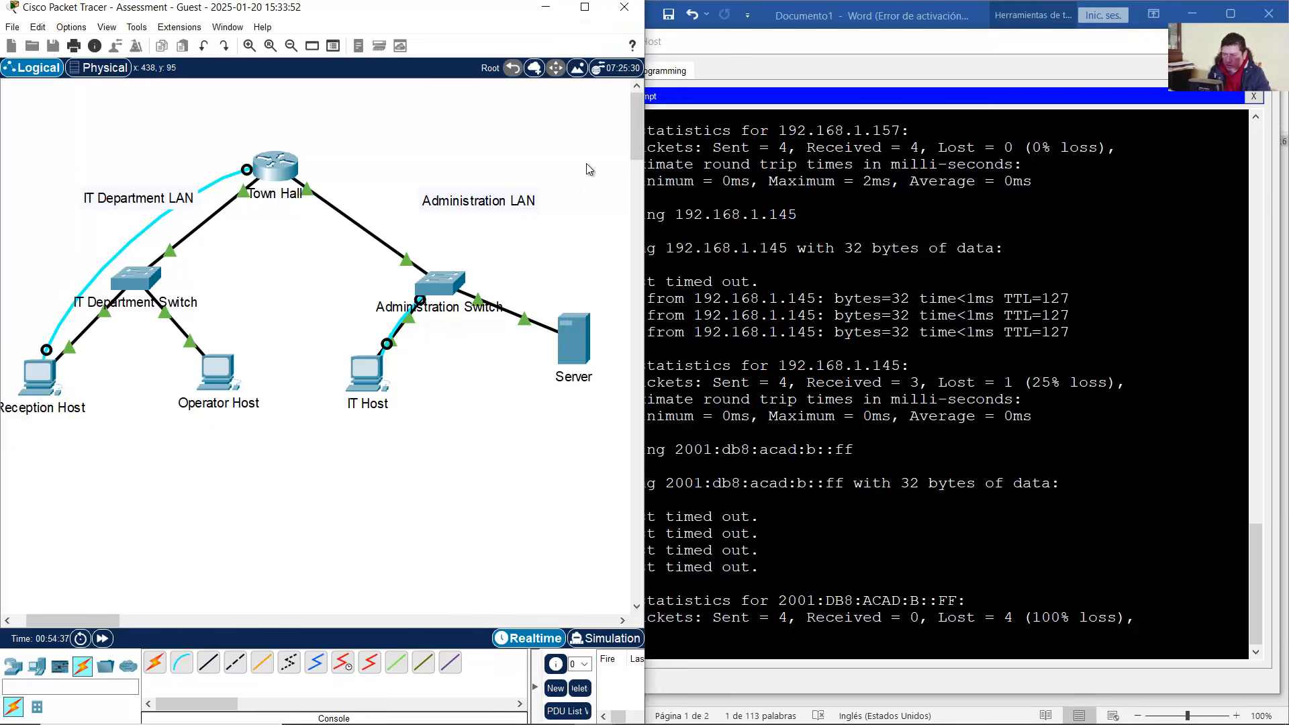
click(947, 20)
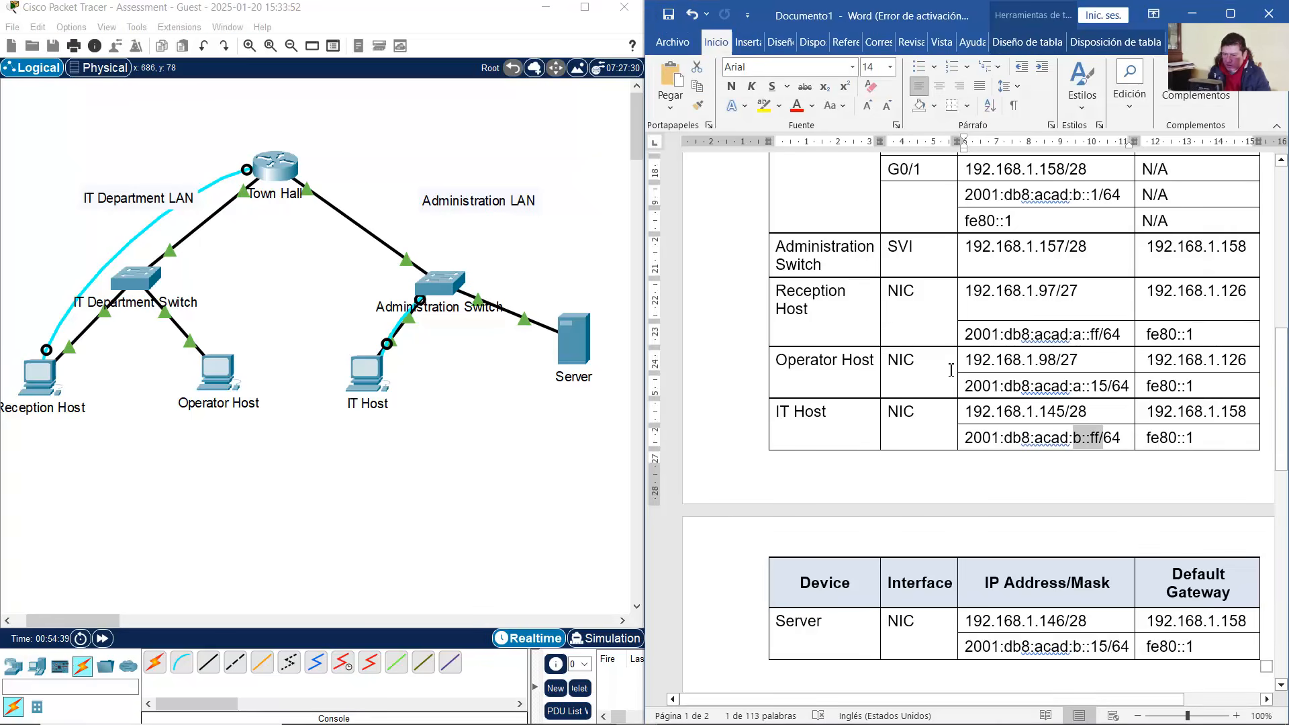
drag(347, 112, 209, 232)
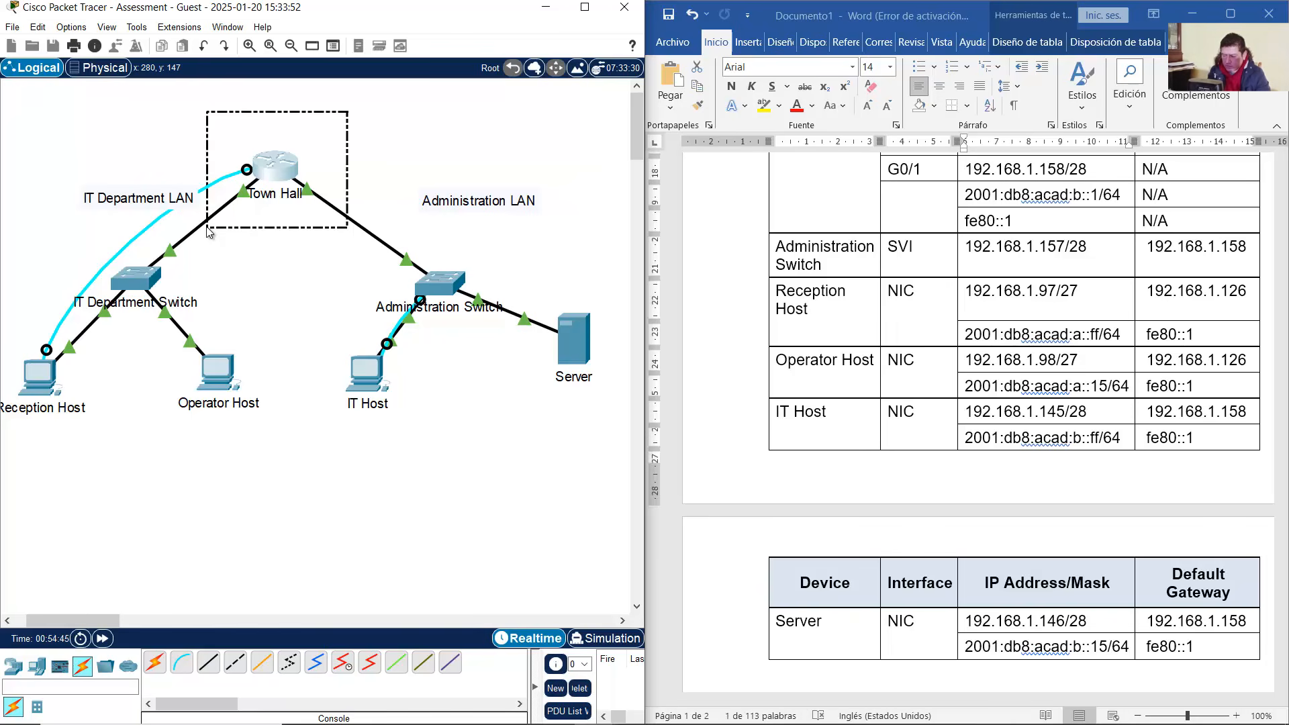
click(54, 385)
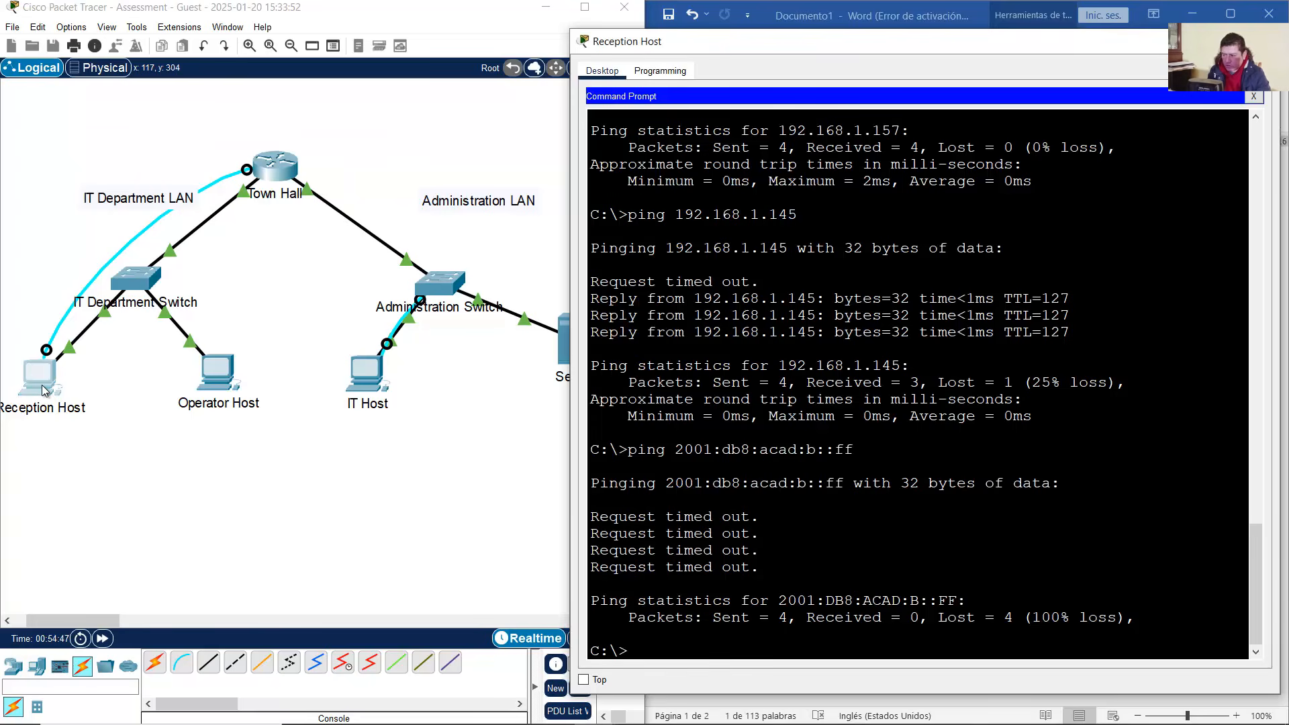
Open a console terminal from Reception Host to the Town-Hall router with default serial settings
click(1257, 96)
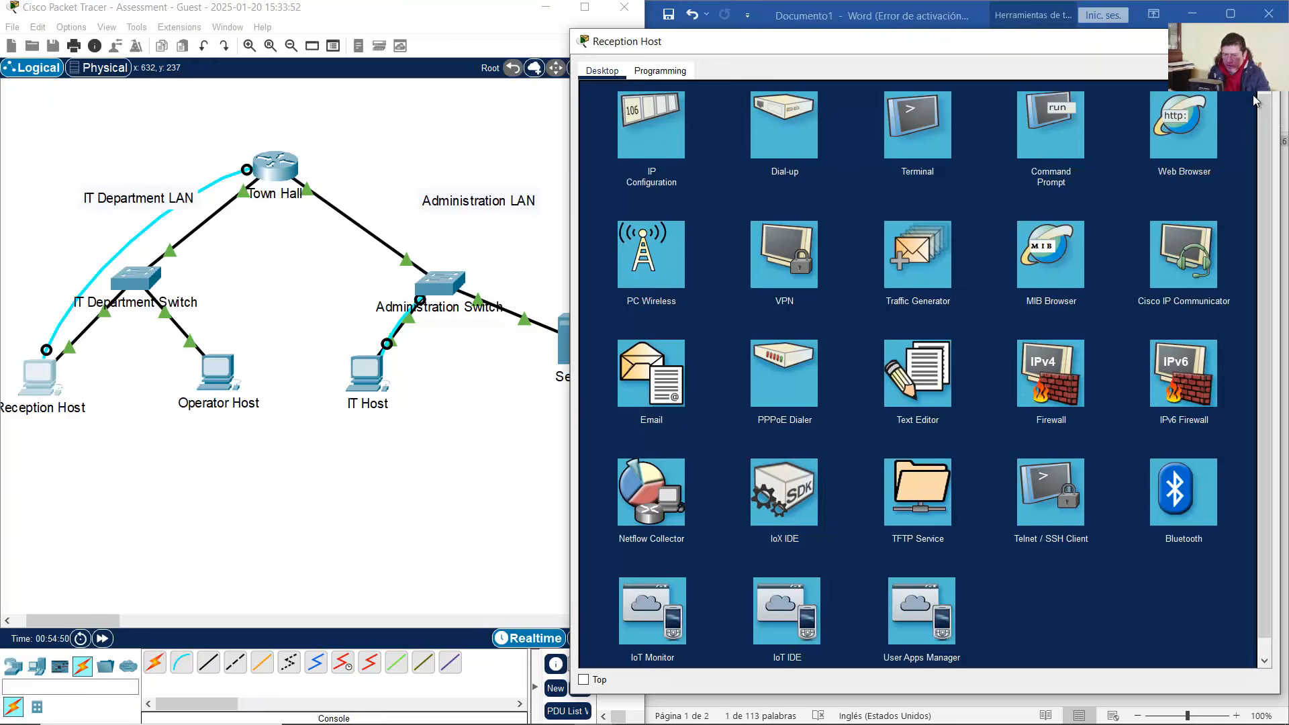
click(915, 143)
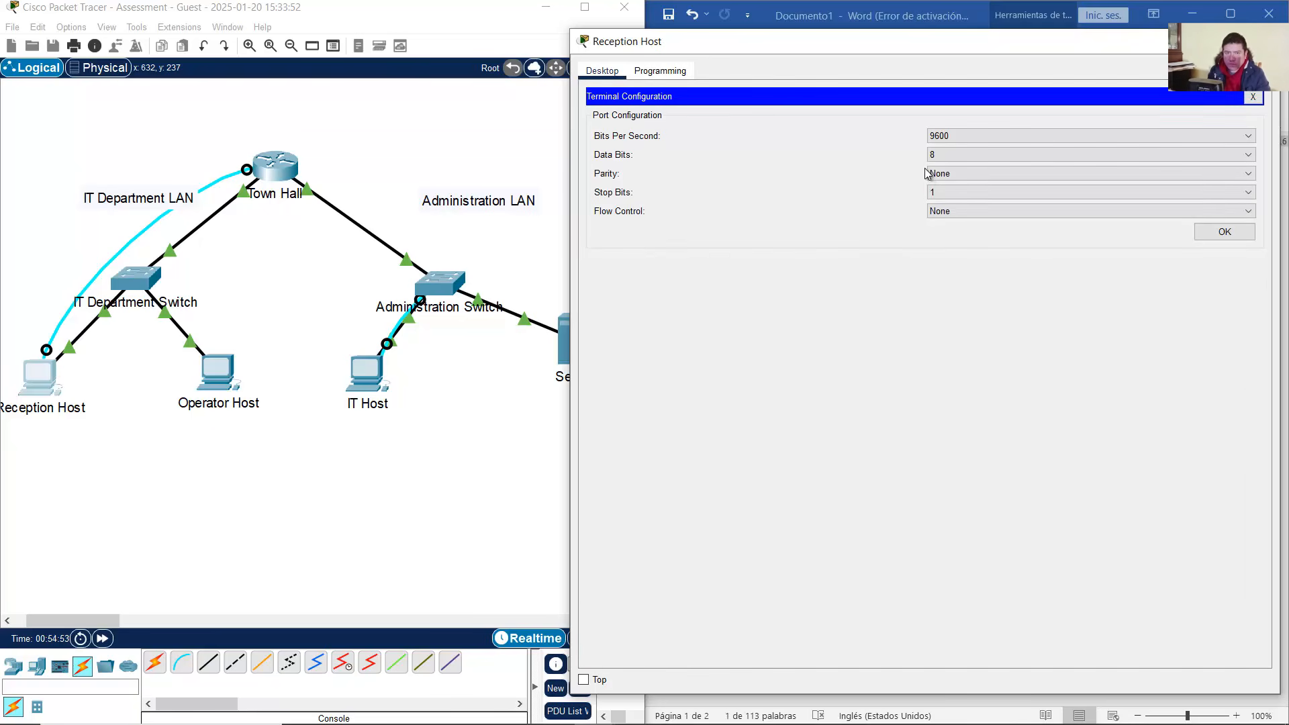
click(1235, 238)
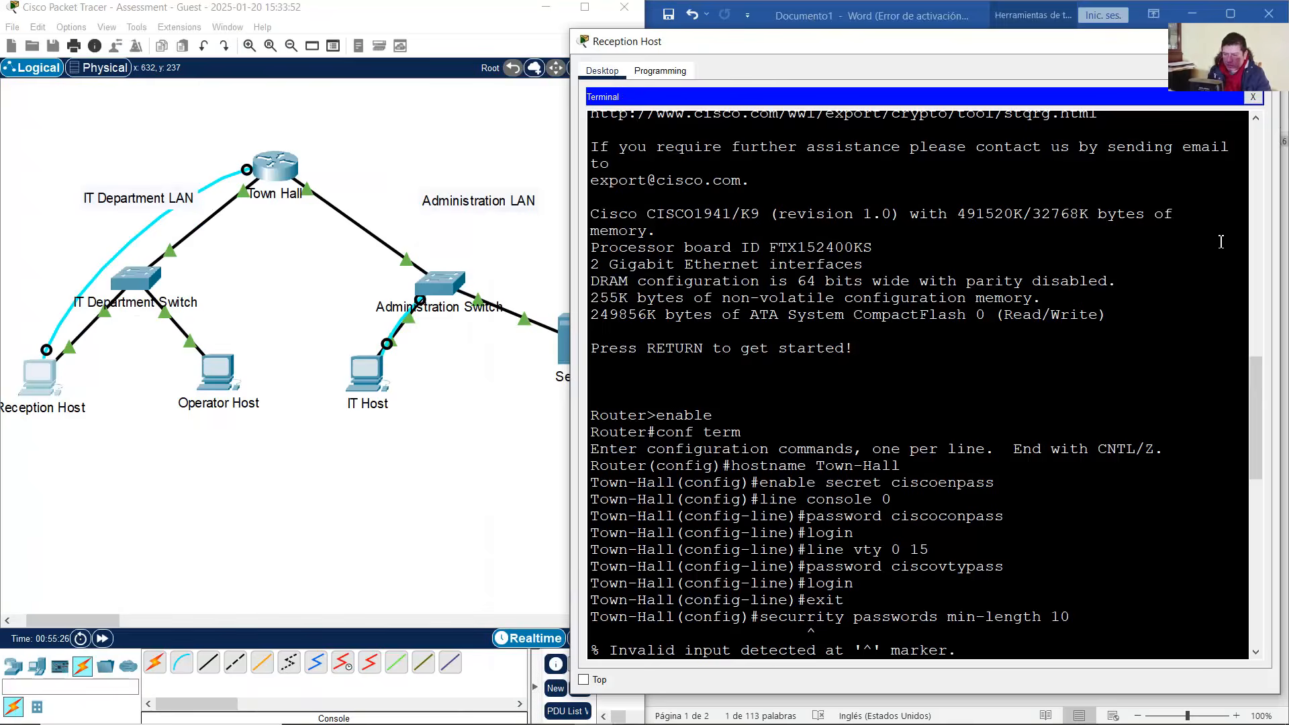
scroll(963, 544, down, 10)
scroll(963, 544, down, 3)
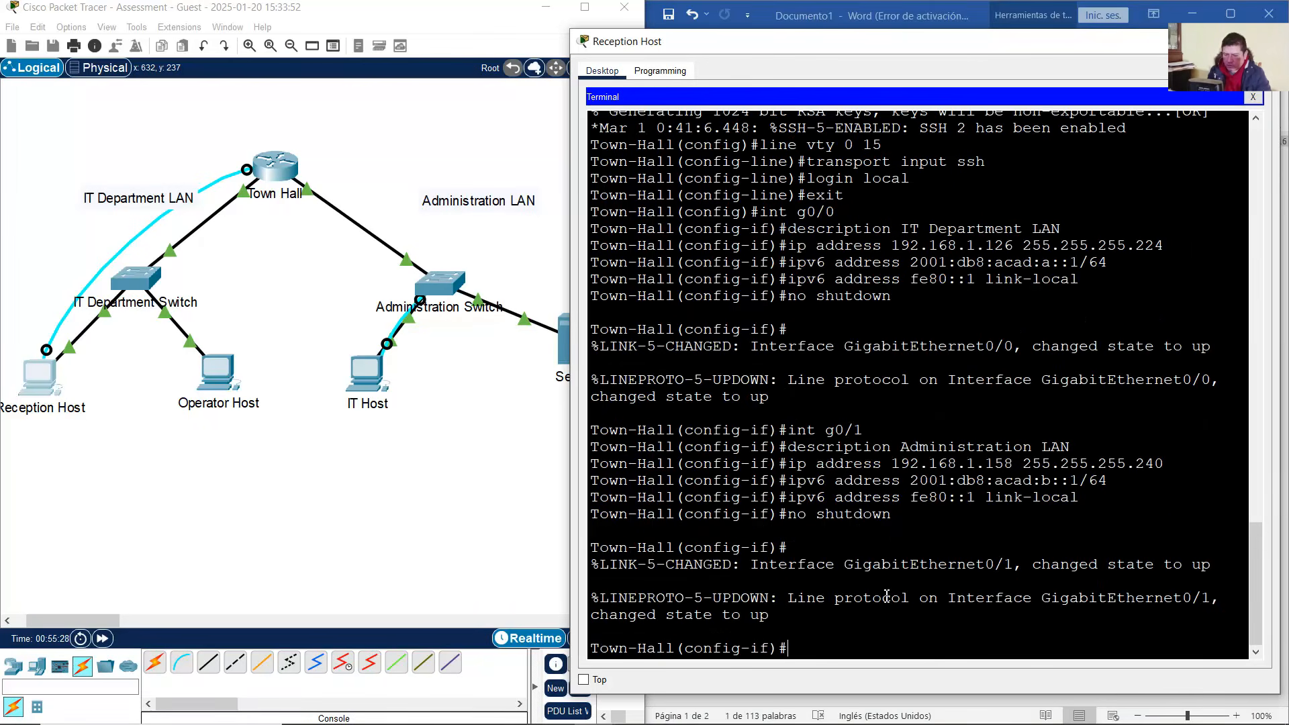
key(Return)
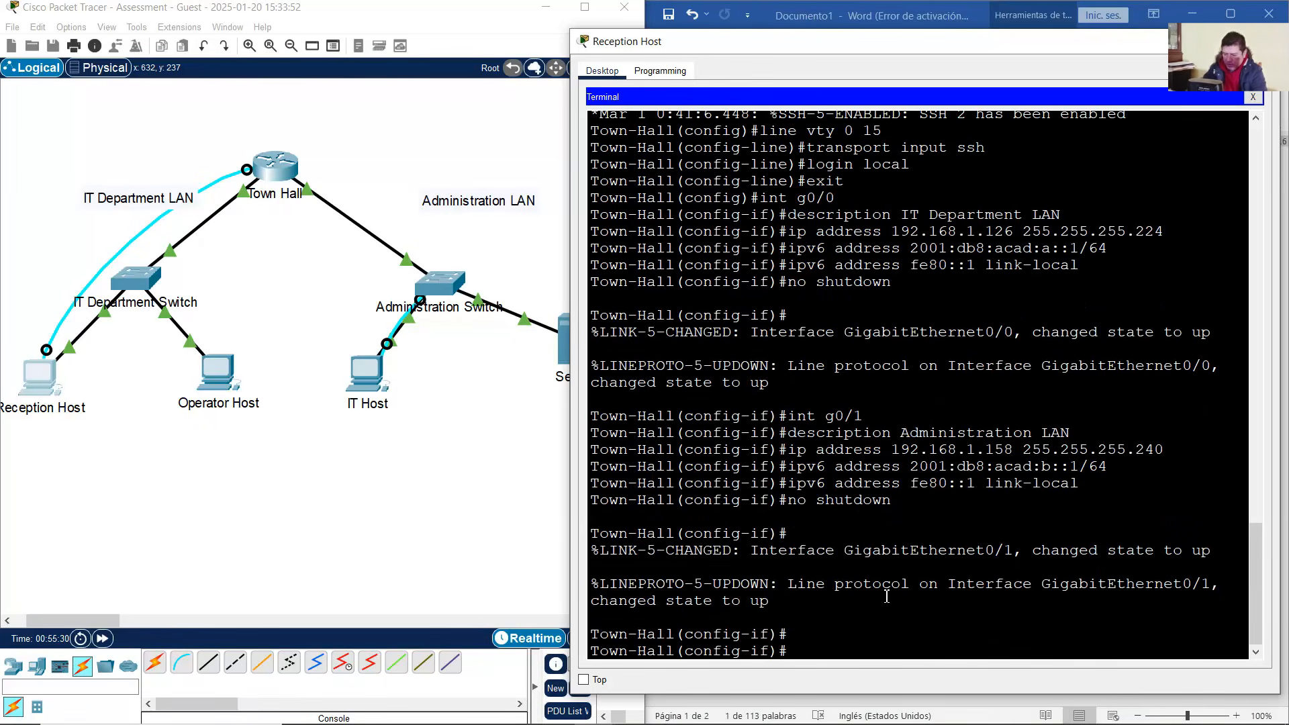
Exit interface configuration and enter 'ipv6 unicast-routing' on Town-Hall, correcting the typo
text(exit)
key(Return)
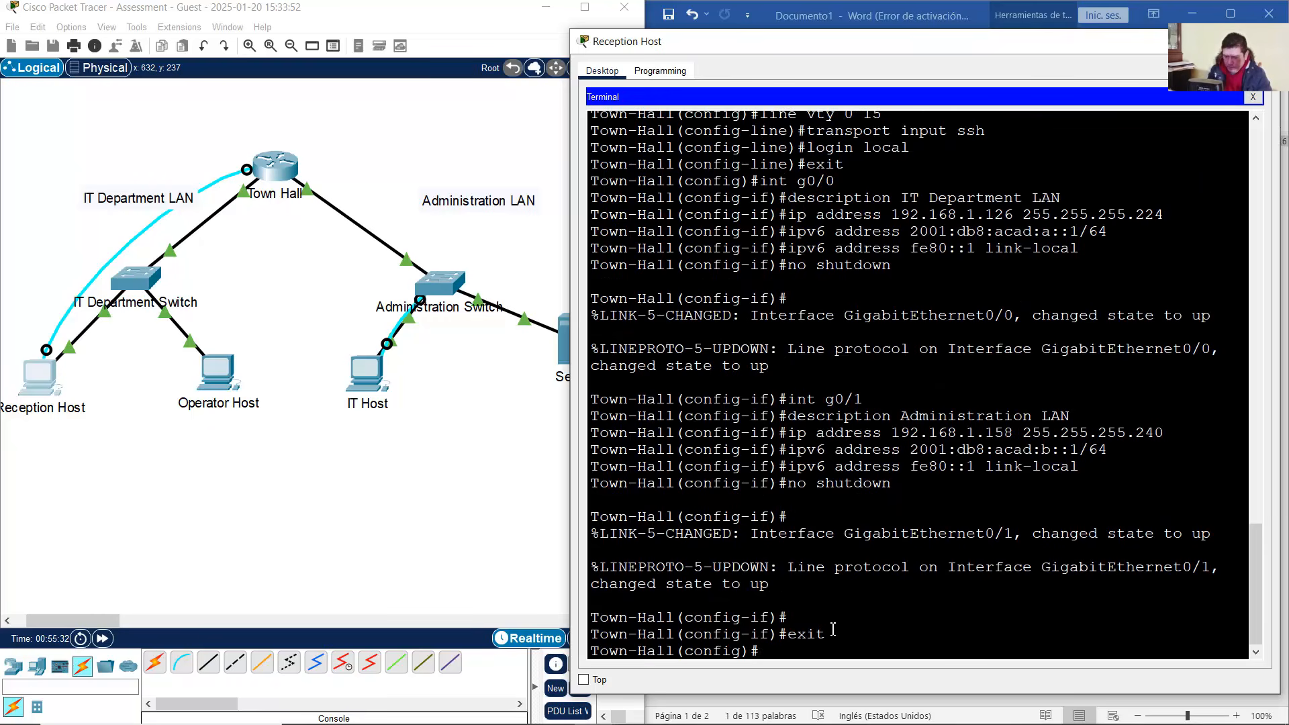
drag(773, 651, 871, 646)
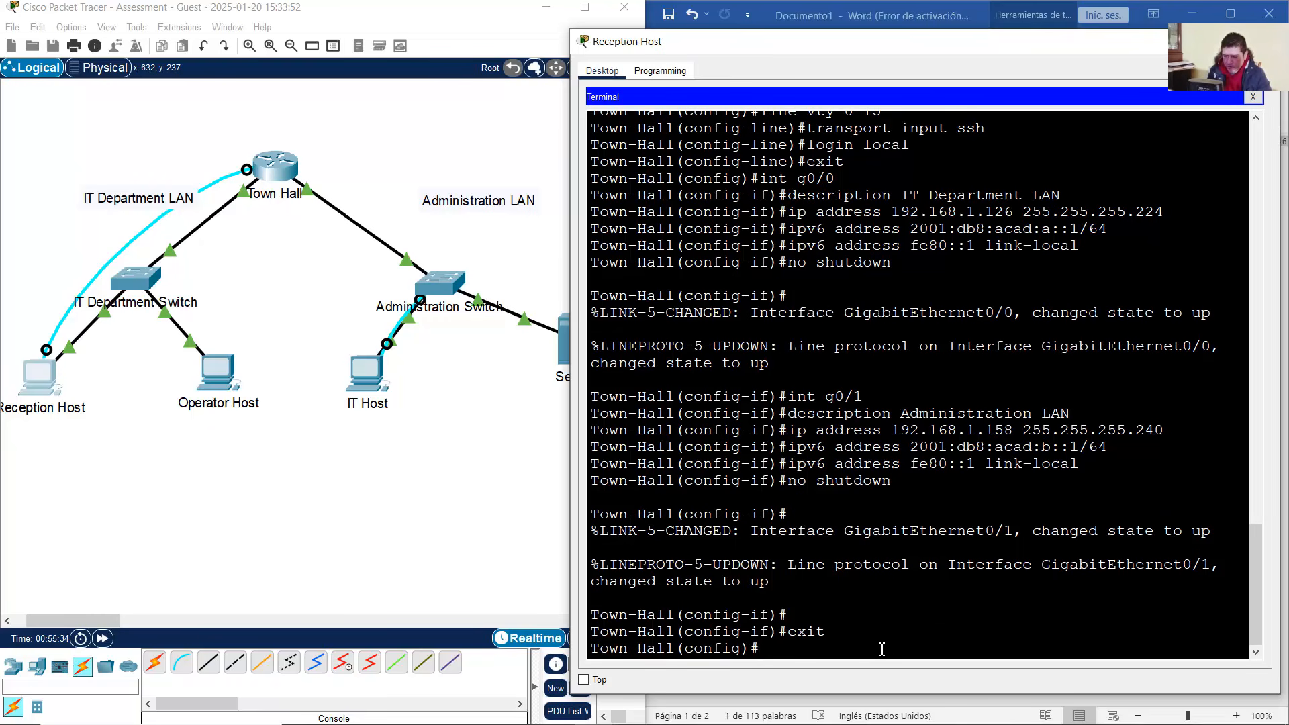
text(ipv6)
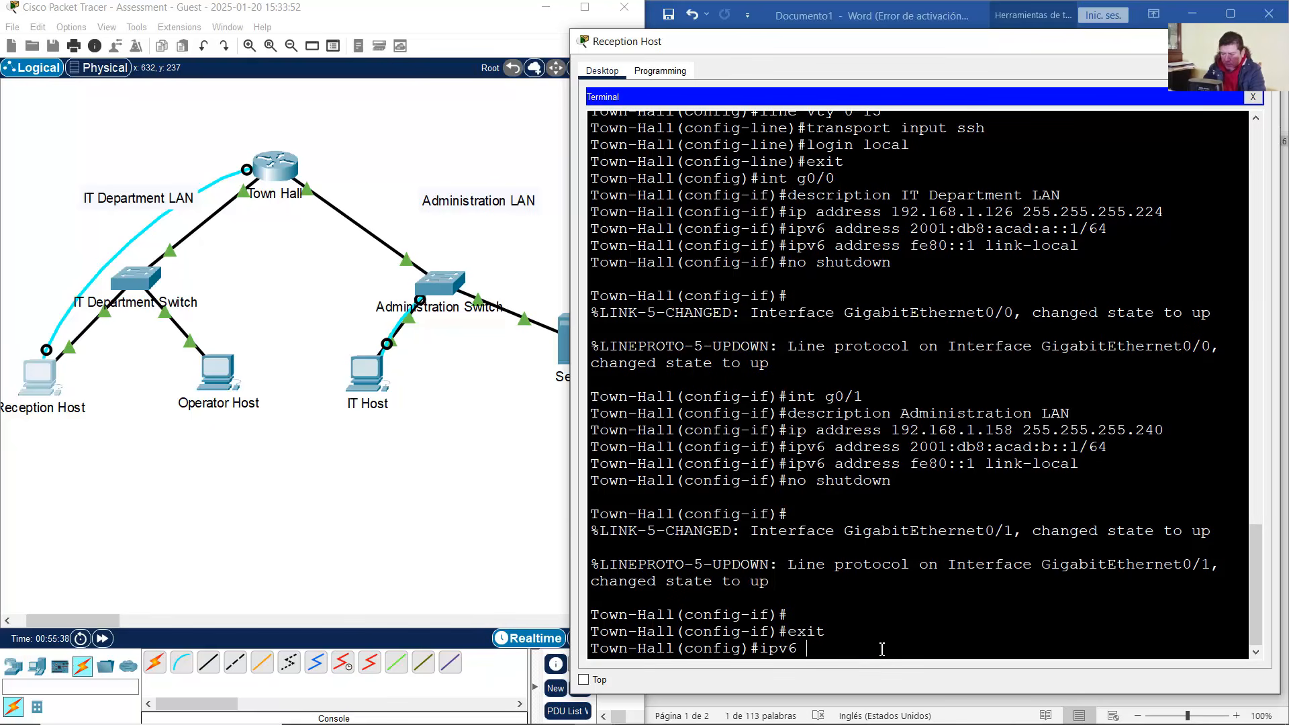
text( unicat-routing)
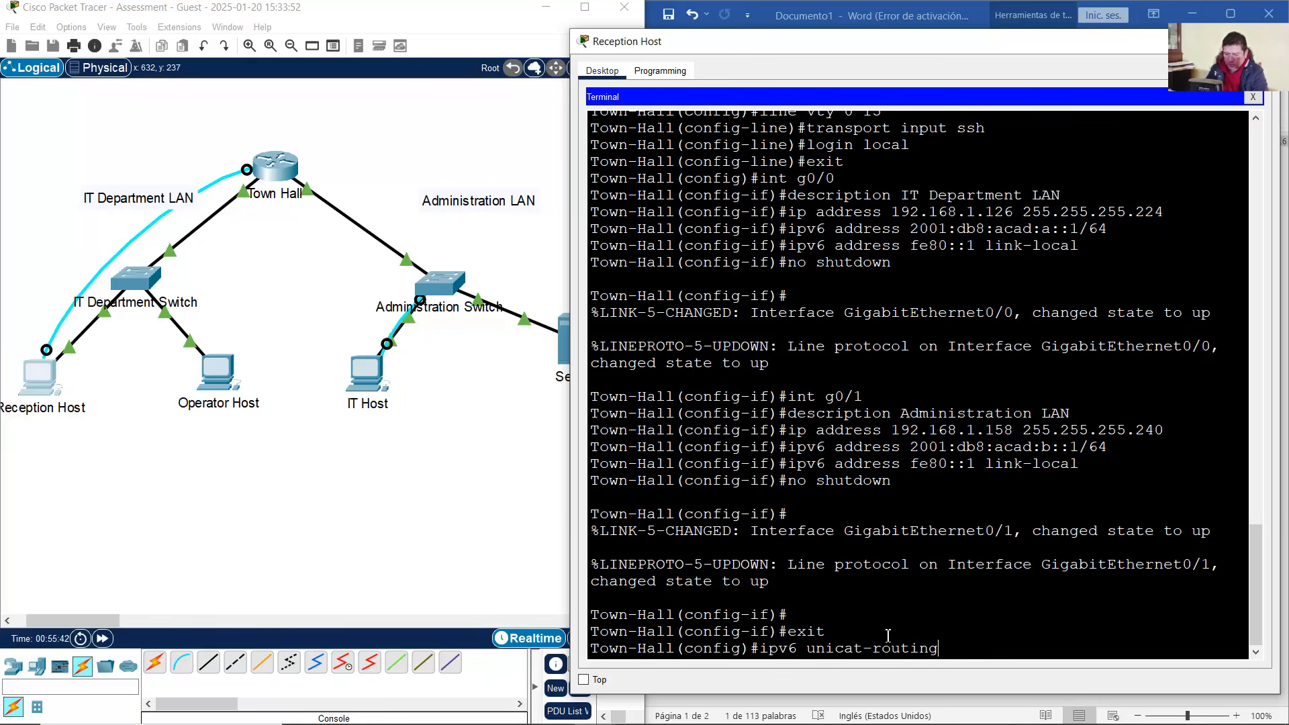
key(Left)
key(Left)
key(Left)
key(Left)
key(Left)
key(Left)
key(Left)
key(Left)
key(Left)
text(s)
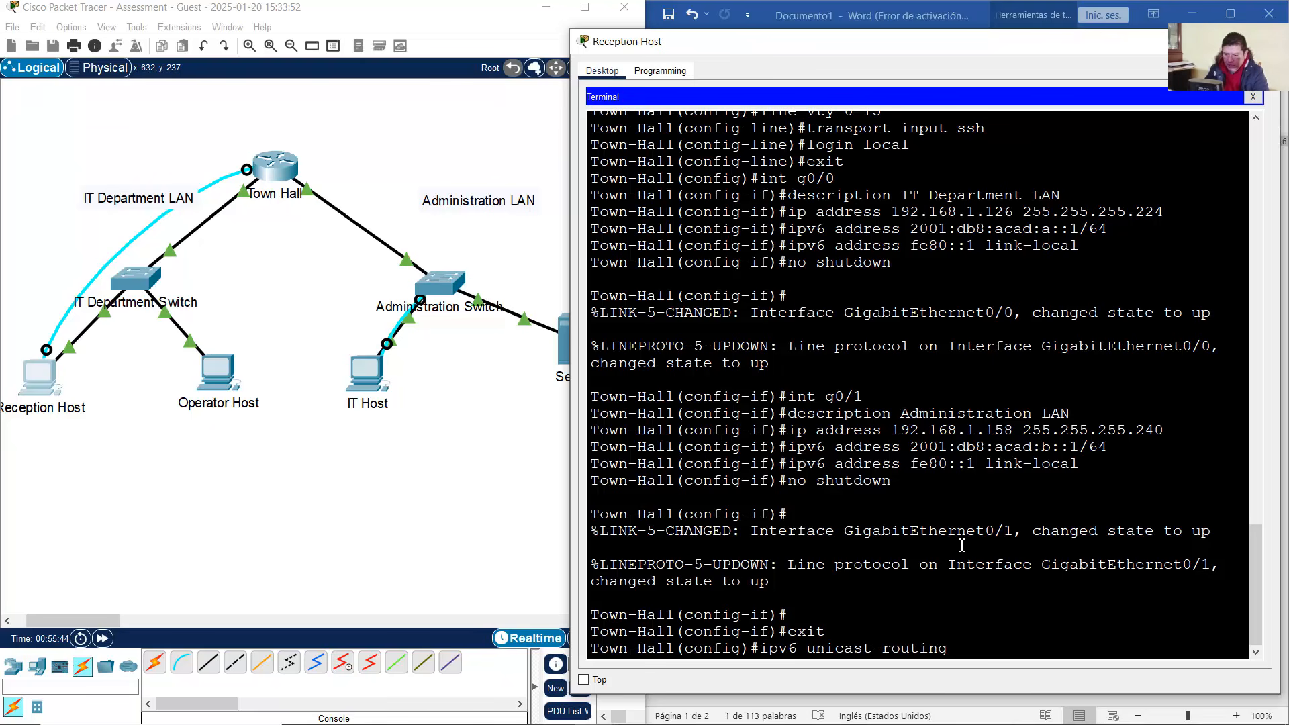
key(Return)
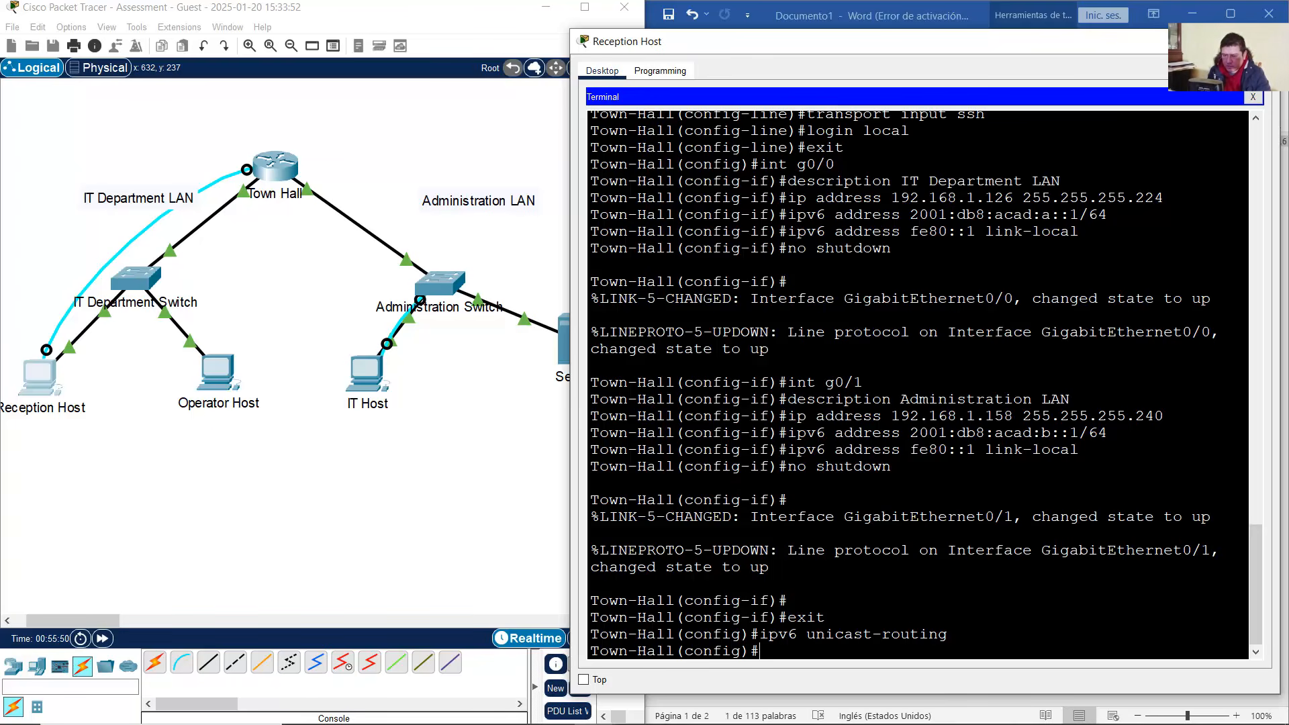
click(1183, 42)
click(535, 457)
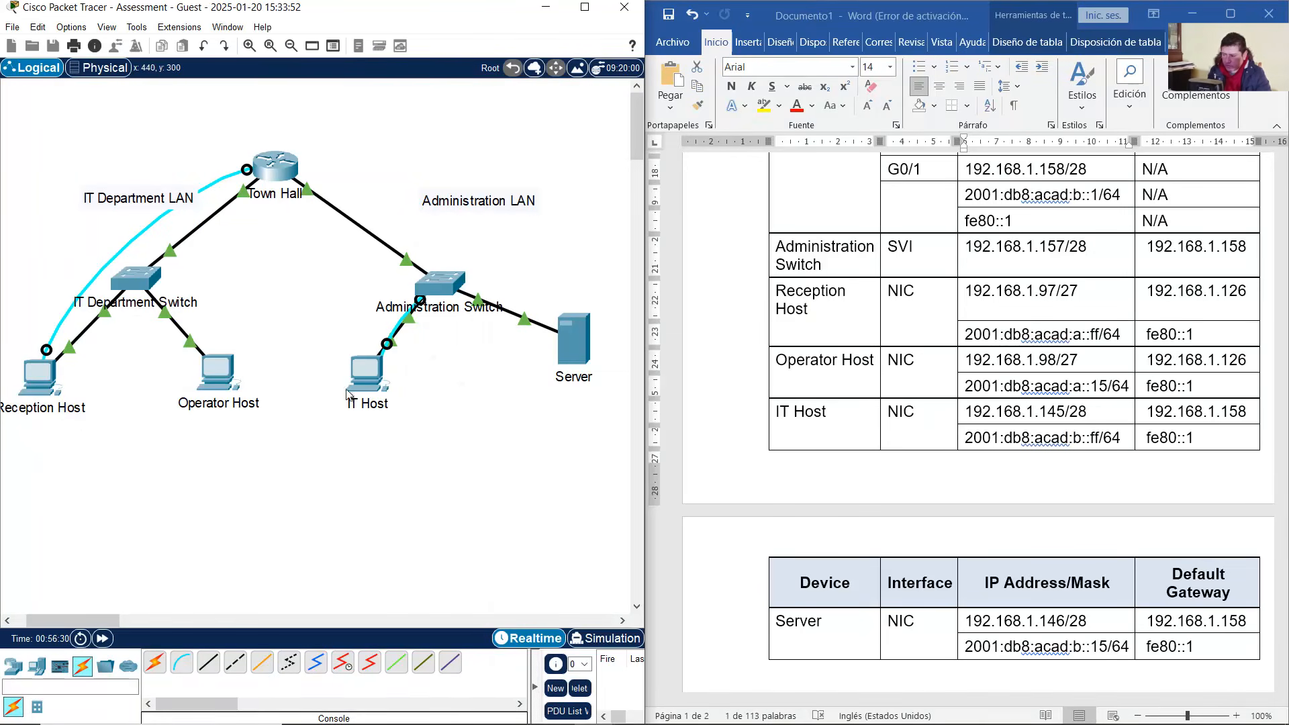
Rerun the ping to IT Host's IPv6 address 2001:db8:acad:b::ff from Reception Host's command prompt
click(42, 382)
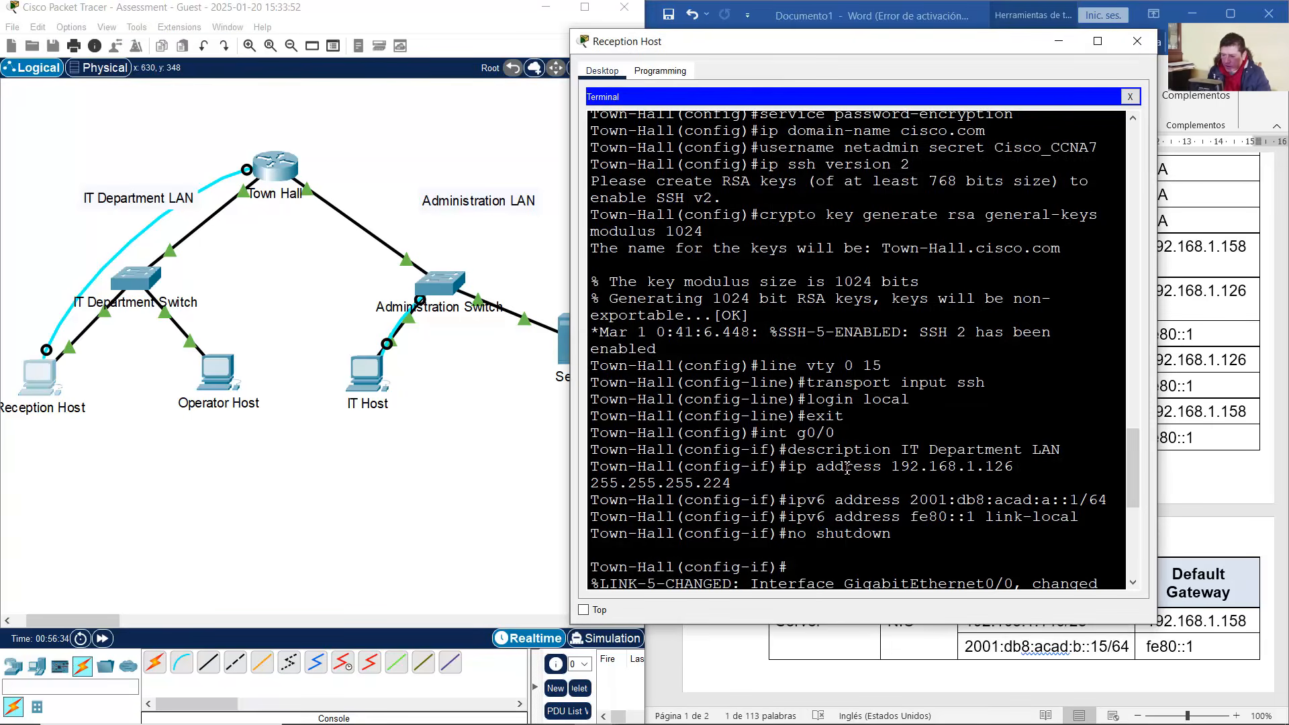
click(1131, 97)
click(965, 125)
drag(956, 51, 441, 57)
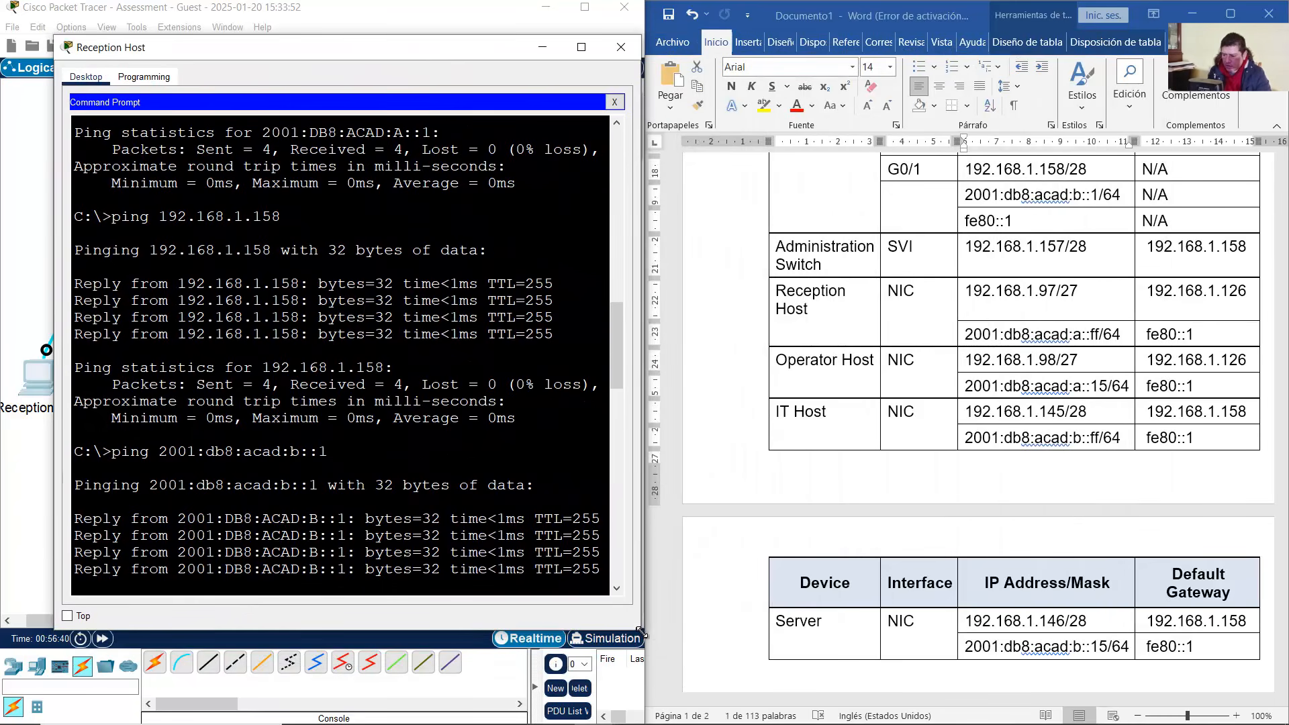
drag(642, 633, 831, 693)
scroll(743, 616, down, 15)
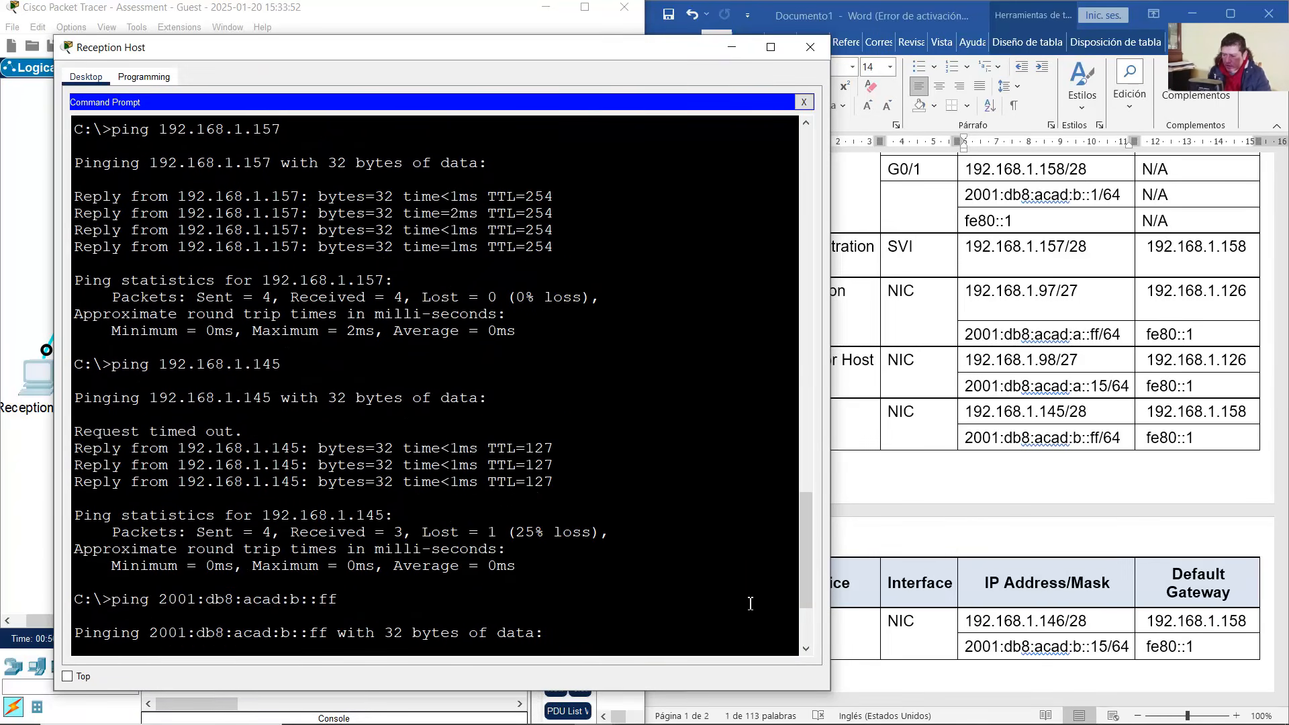
scroll(749, 591, down, 3)
key(Up)
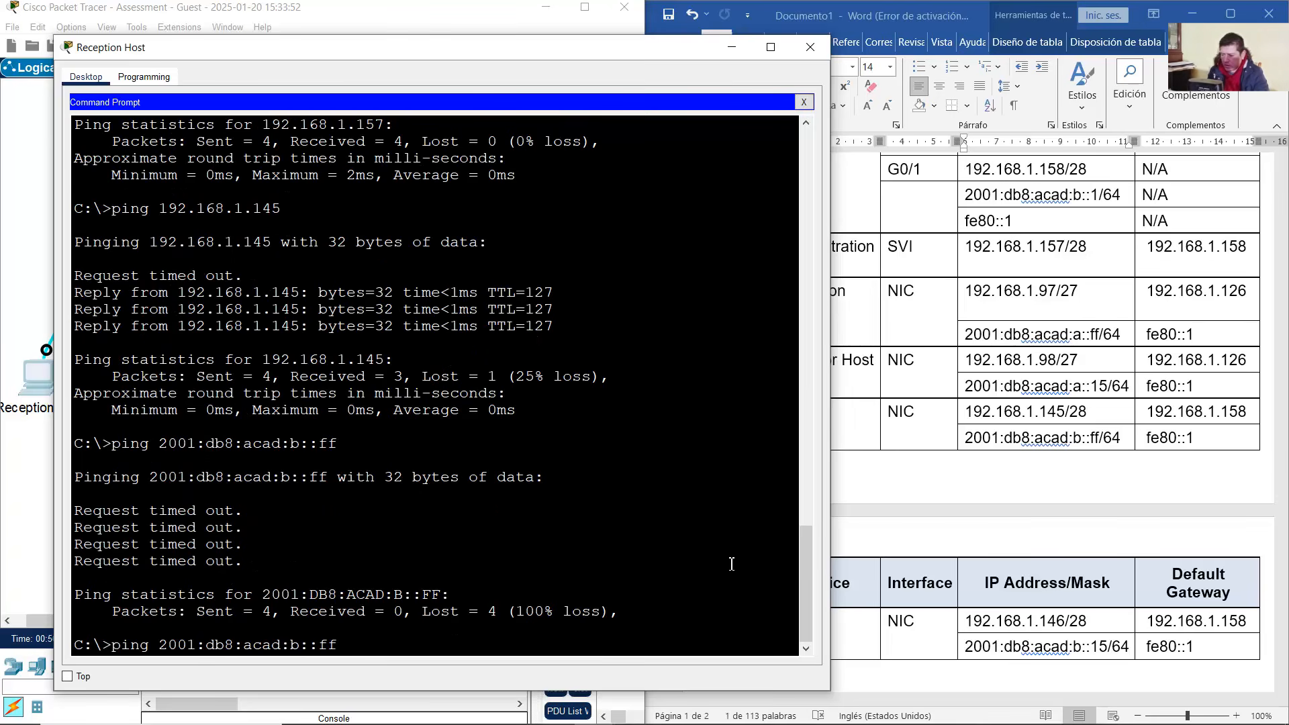
drag(291, 645, 360, 645)
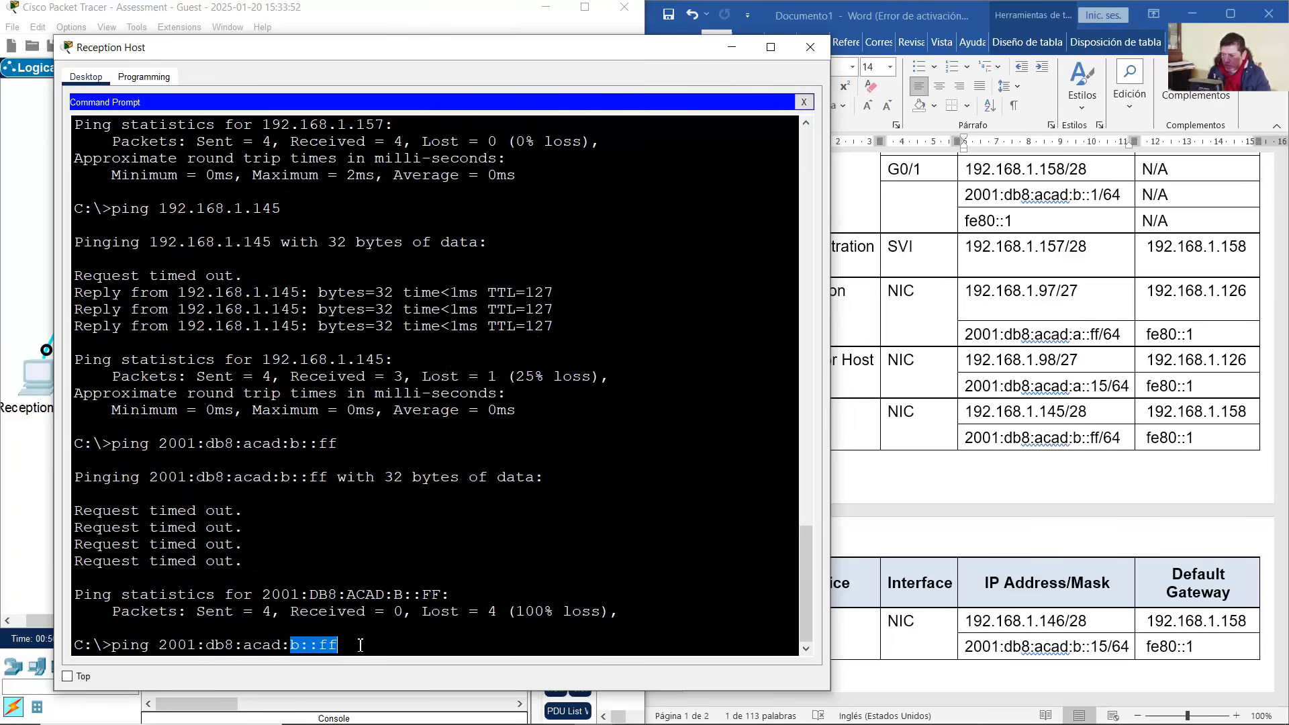
click(450, 24)
drag(403, 501, 331, 374)
click(50, 382)
click(385, 418)
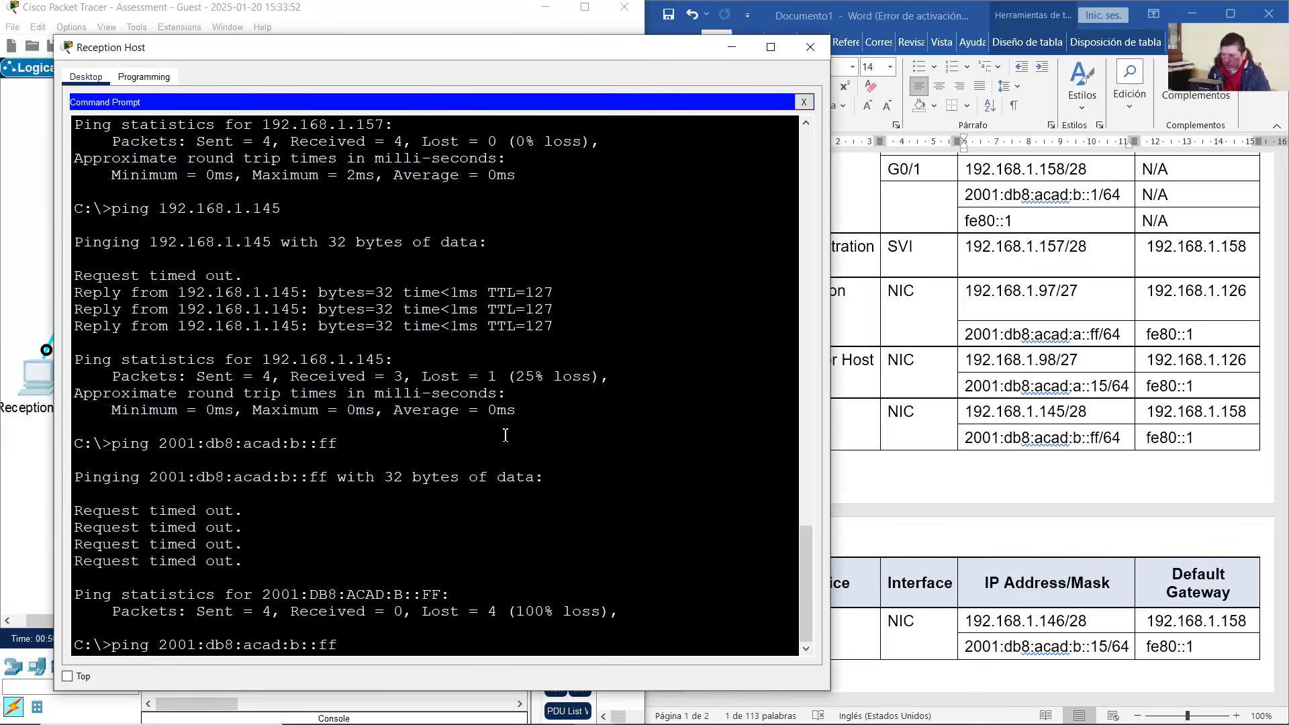
key(Return)
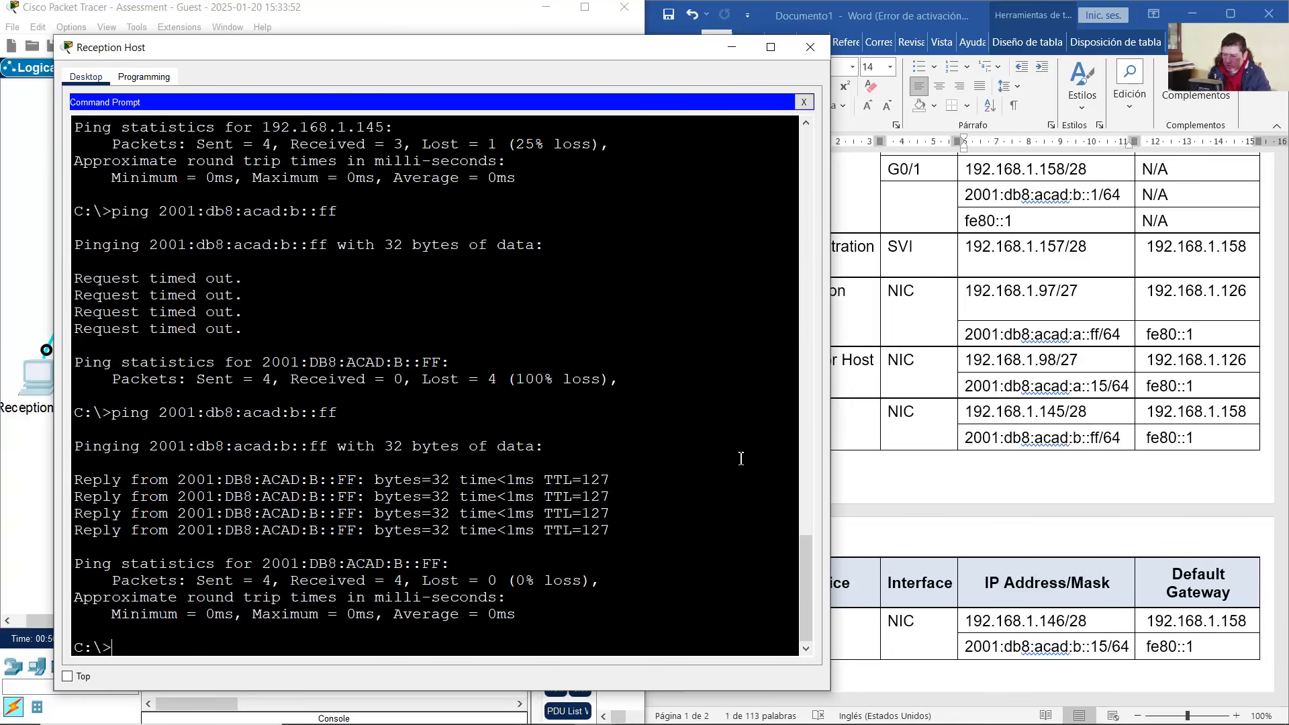
Ping the Server's IPv4 address 192.168.1.146 from Reception Host
click(1075, 626)
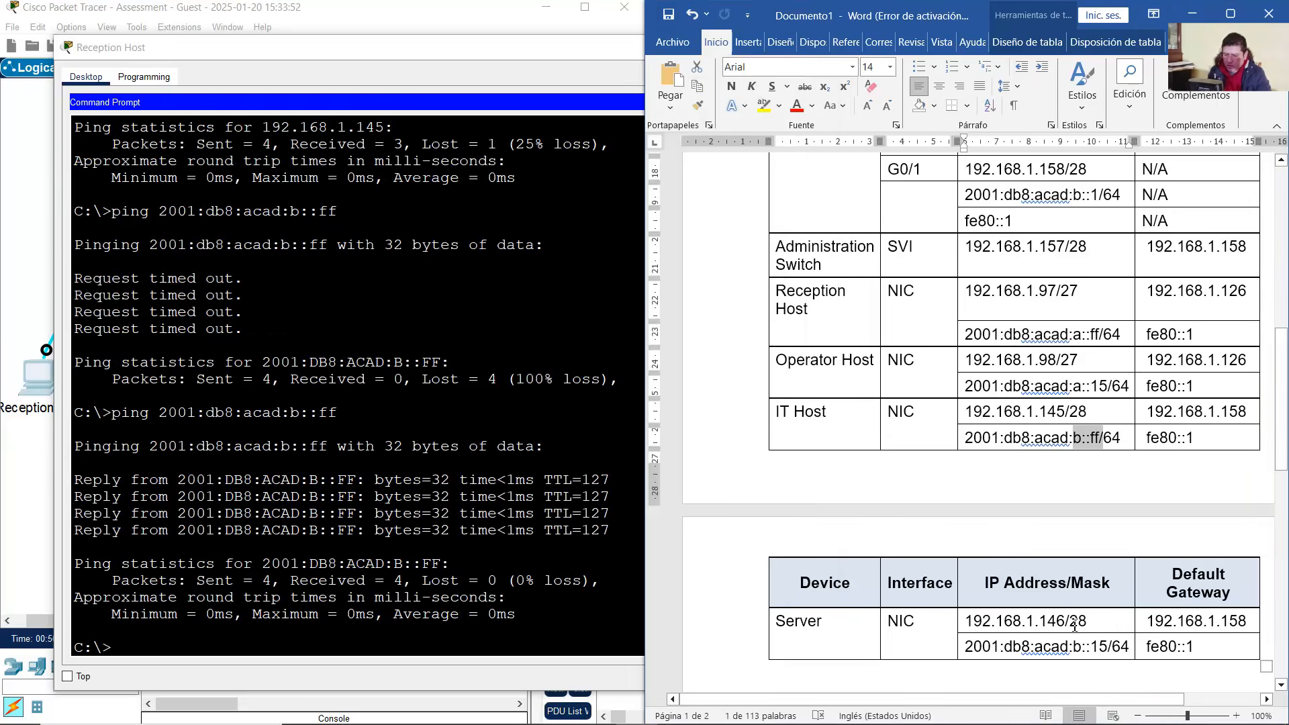
drag(973, 626, 1065, 626)
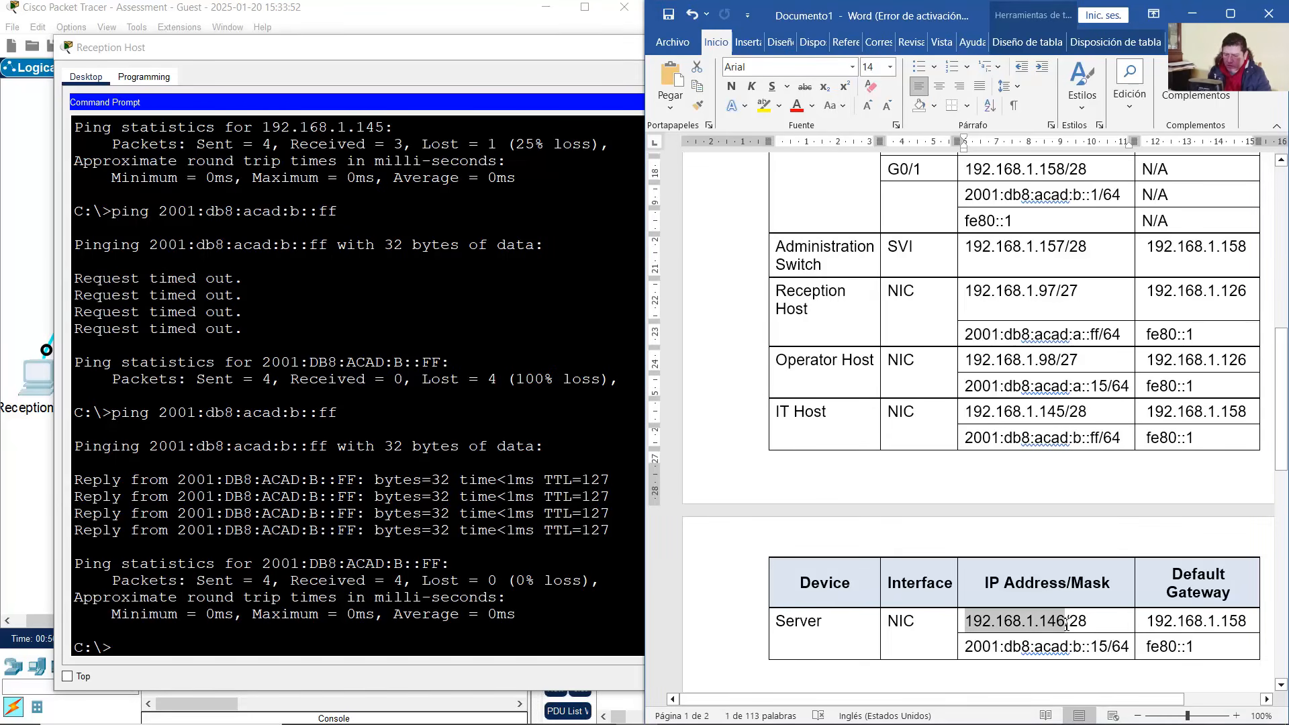
click(360, 558)
text(ping 192.168.1.145)
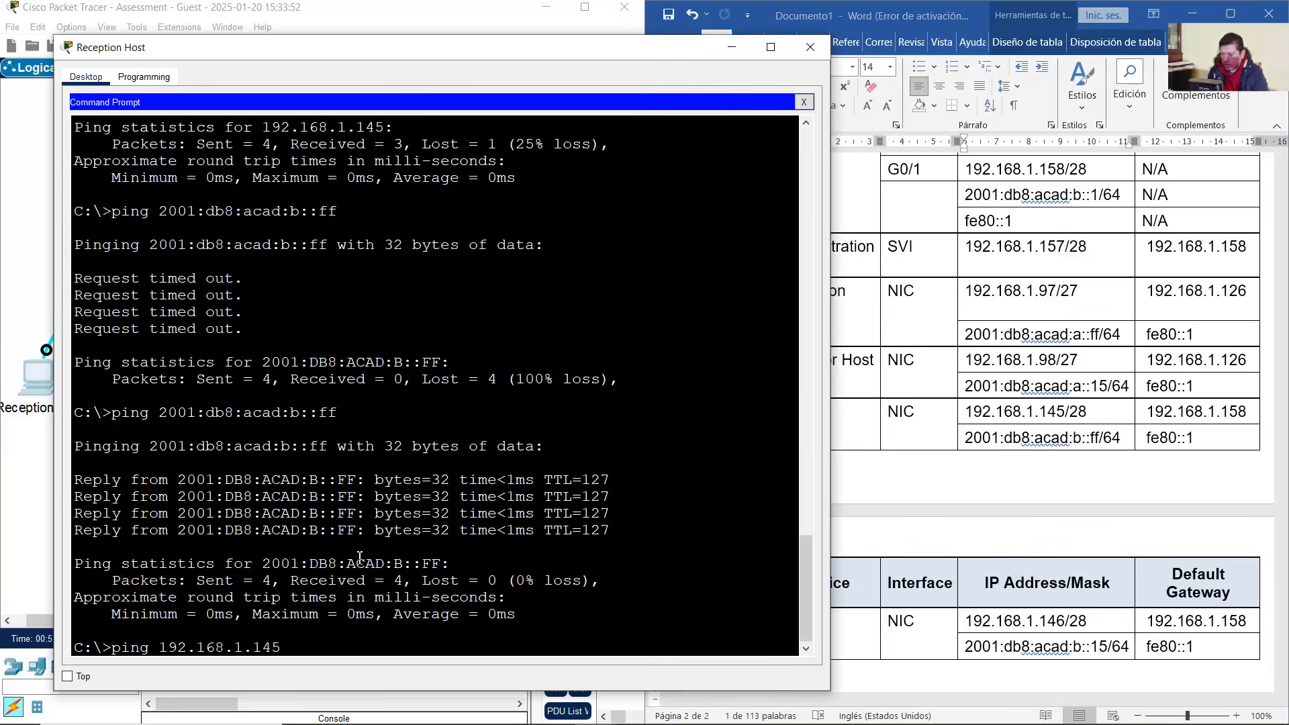
key(BackSpace)
text(6)
key(Return)
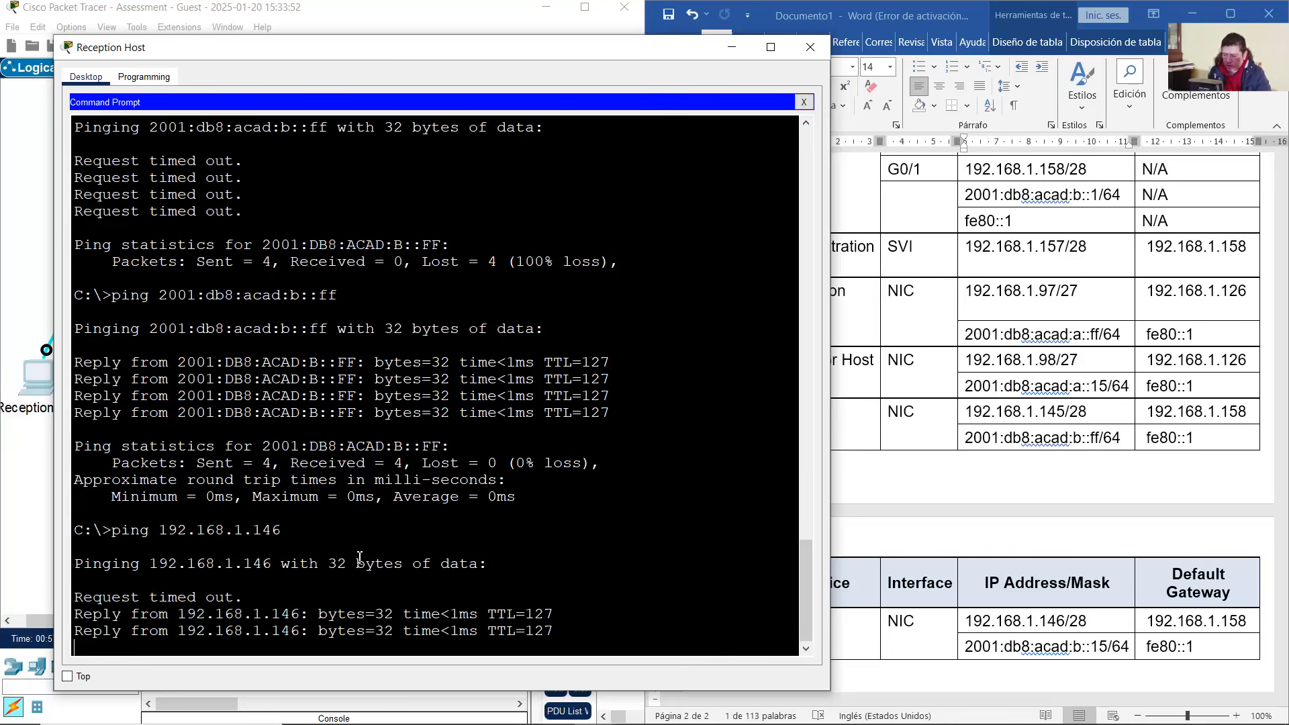
Ping the Server's IPv6 address 2001:db8:acad:b::15 from Reception Host
click(1109, 648)
drag(965, 621, 1066, 621)
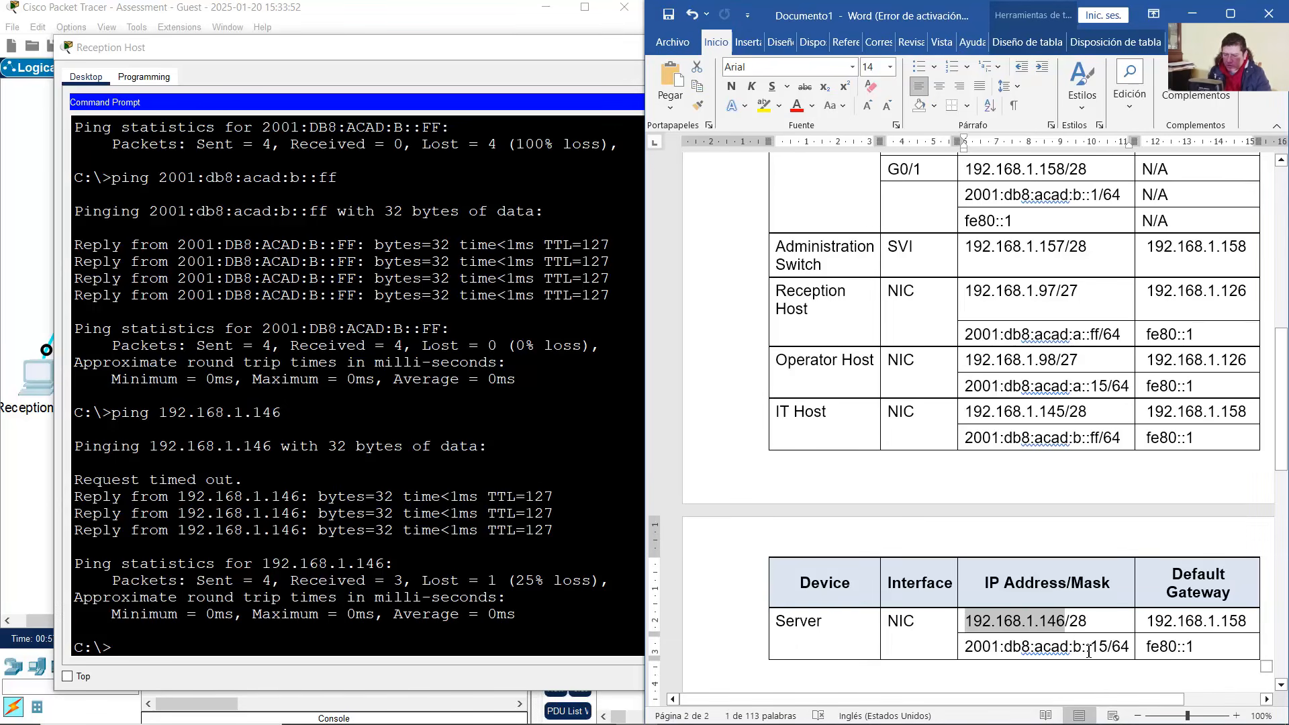
double_click(1088, 651)
click(436, 495)
key(Up)
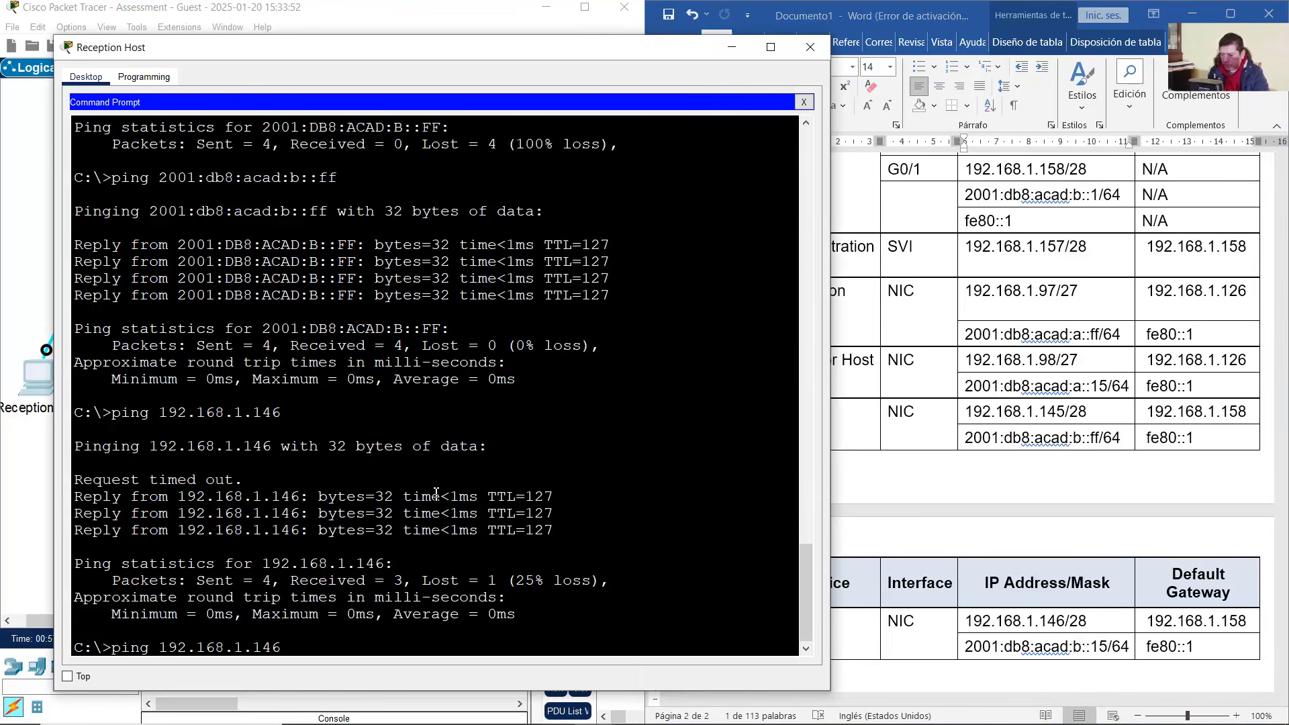
key(Up)
key(BackSpace)
key(BackSpace)
text(15)
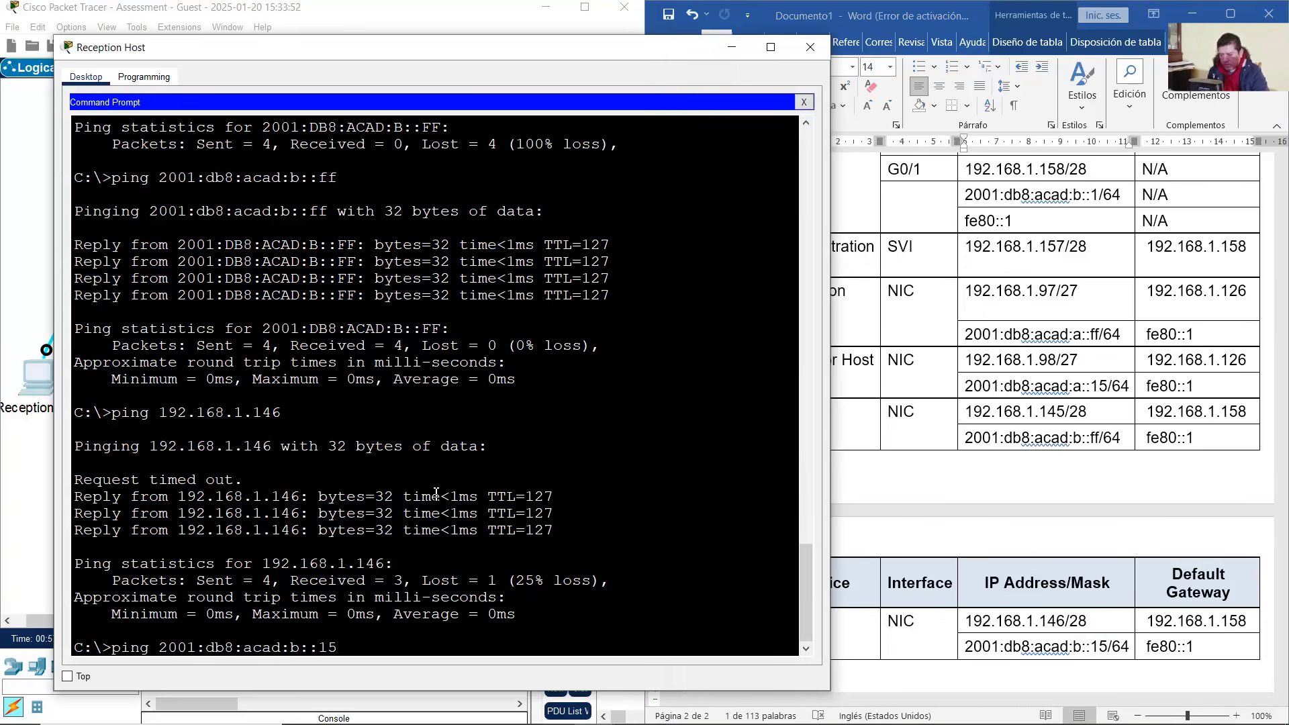
key(Return)
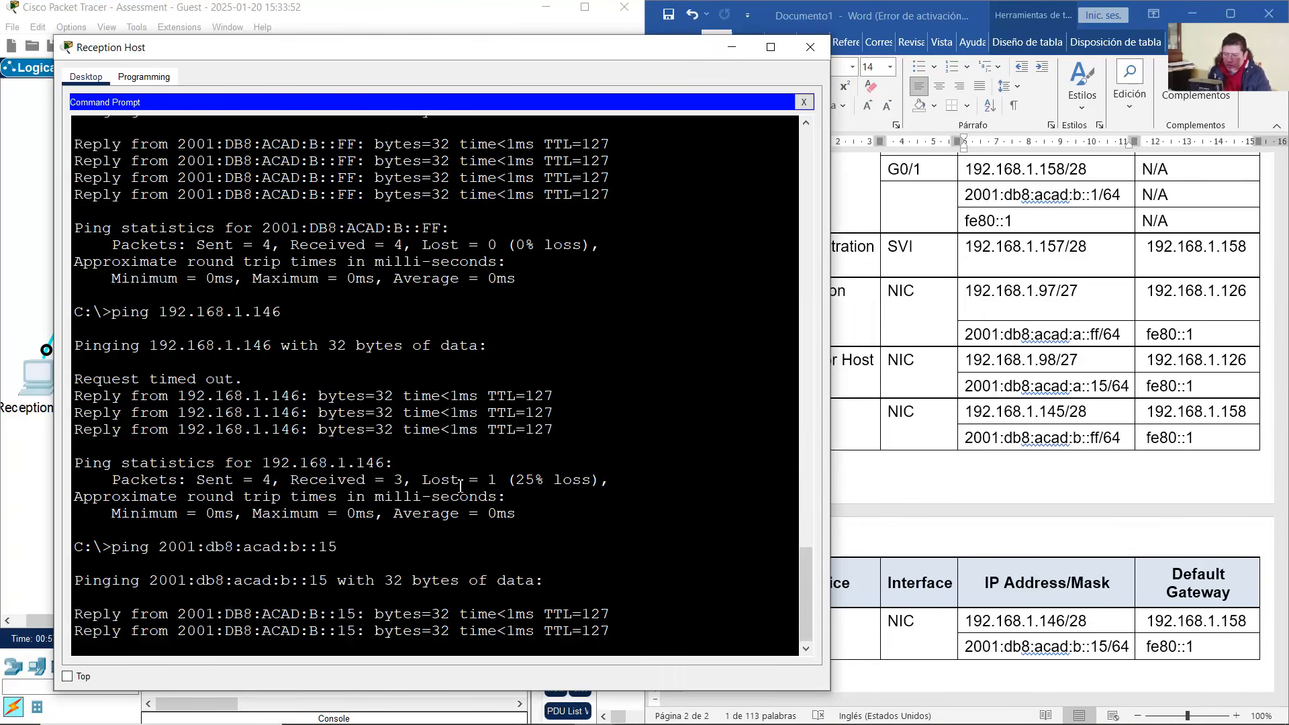
drag(621, 58, 936, 63)
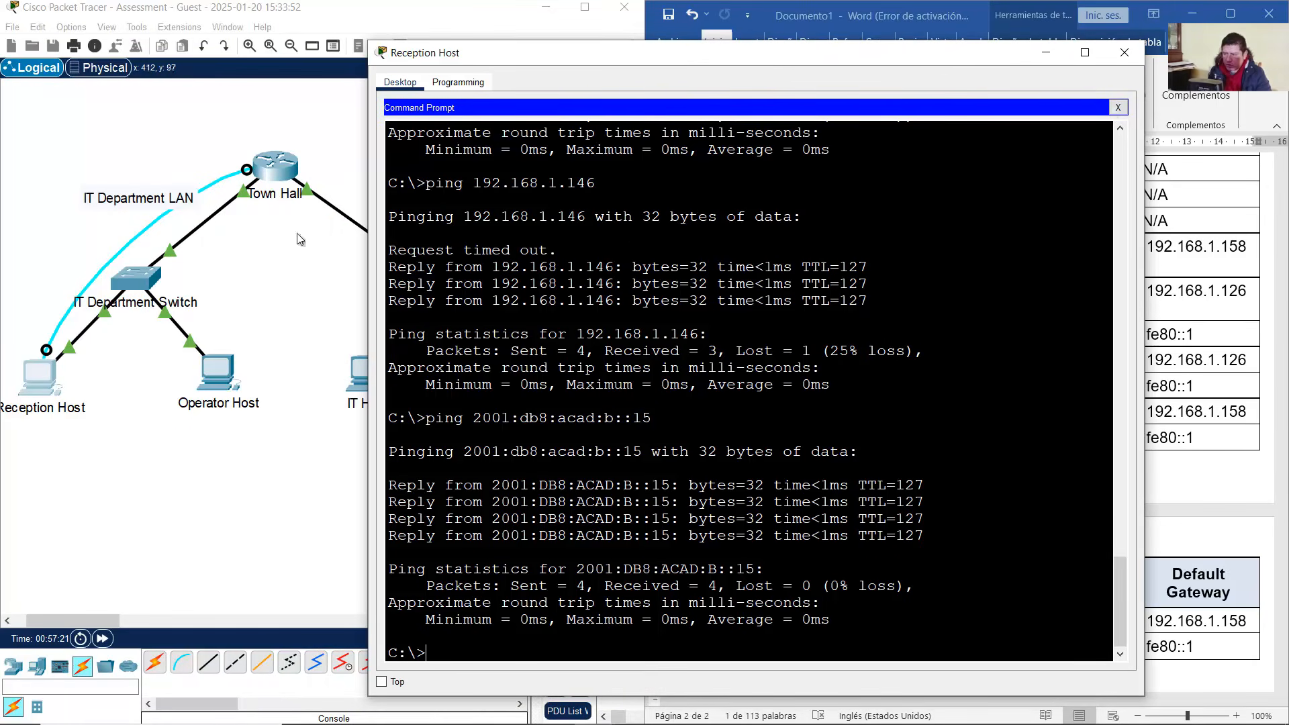
Close Reception Host's command prompt and open its Telnet/SSH Client
click(308, 252)
drag(307, 252, 255, 151)
click(1076, 73)
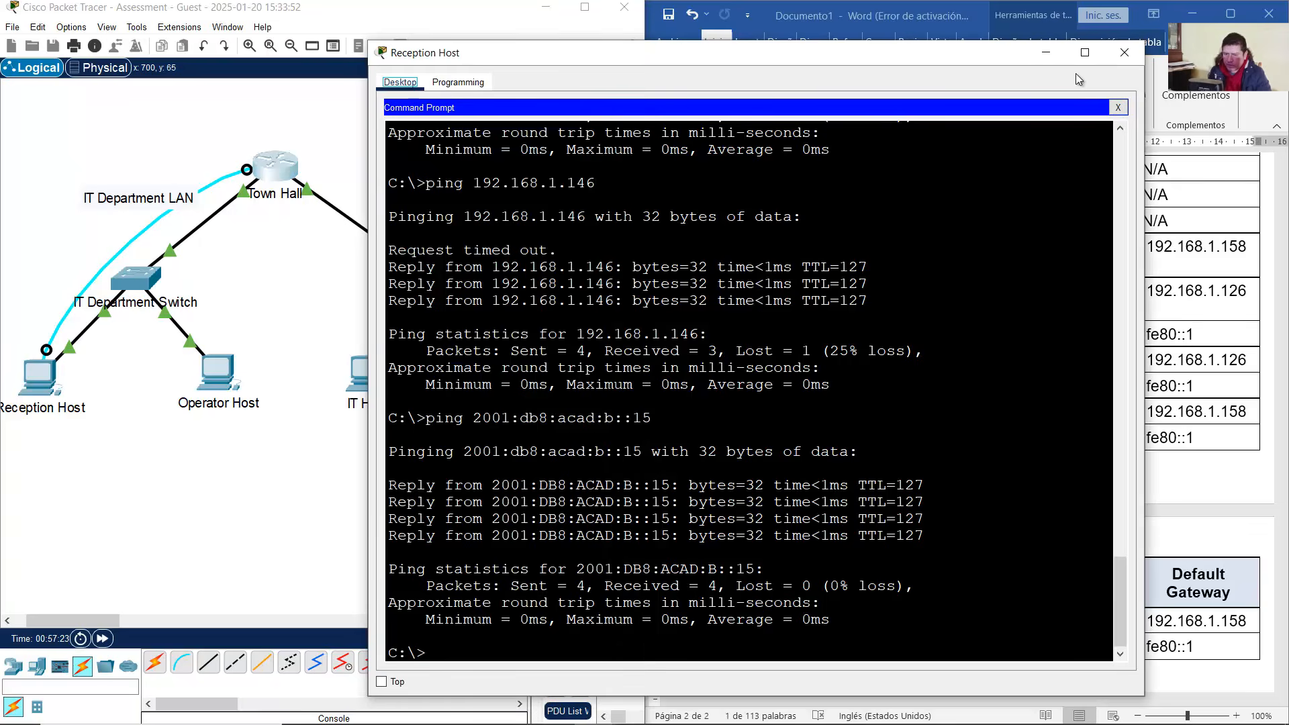
click(1119, 107)
scroll(812, 497, down, 1)
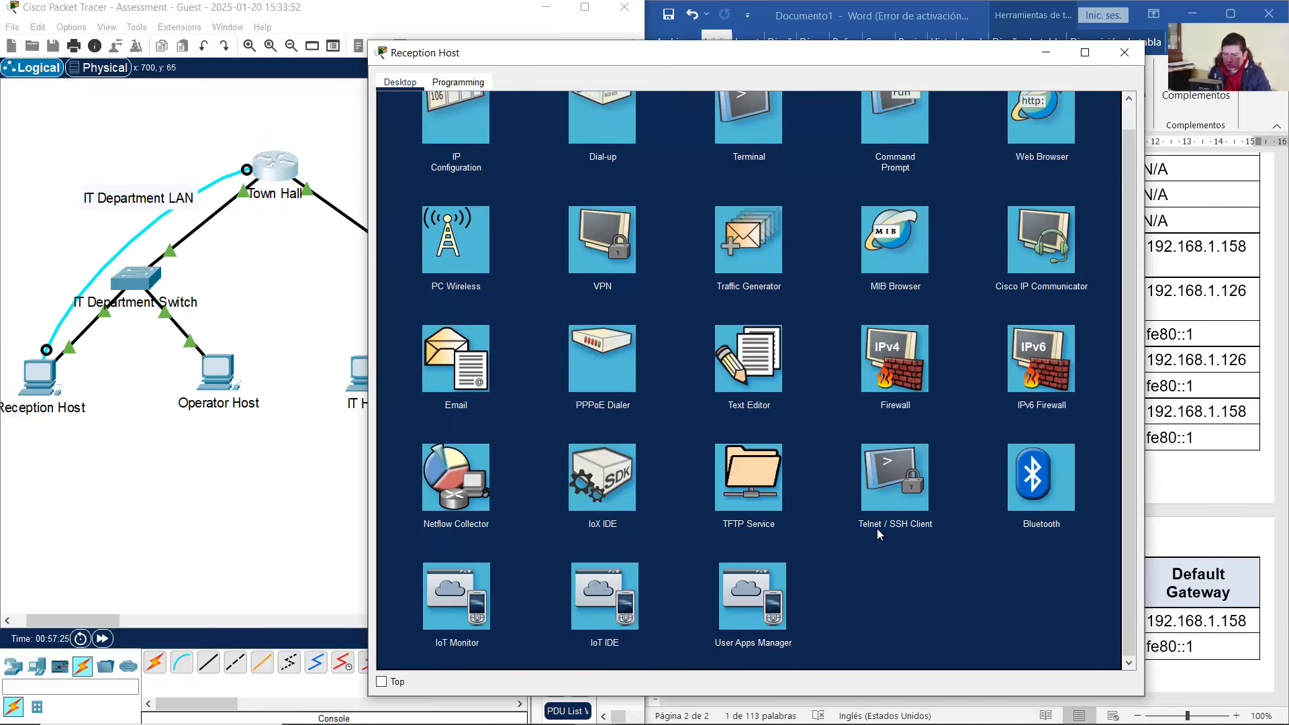
click(888, 490)
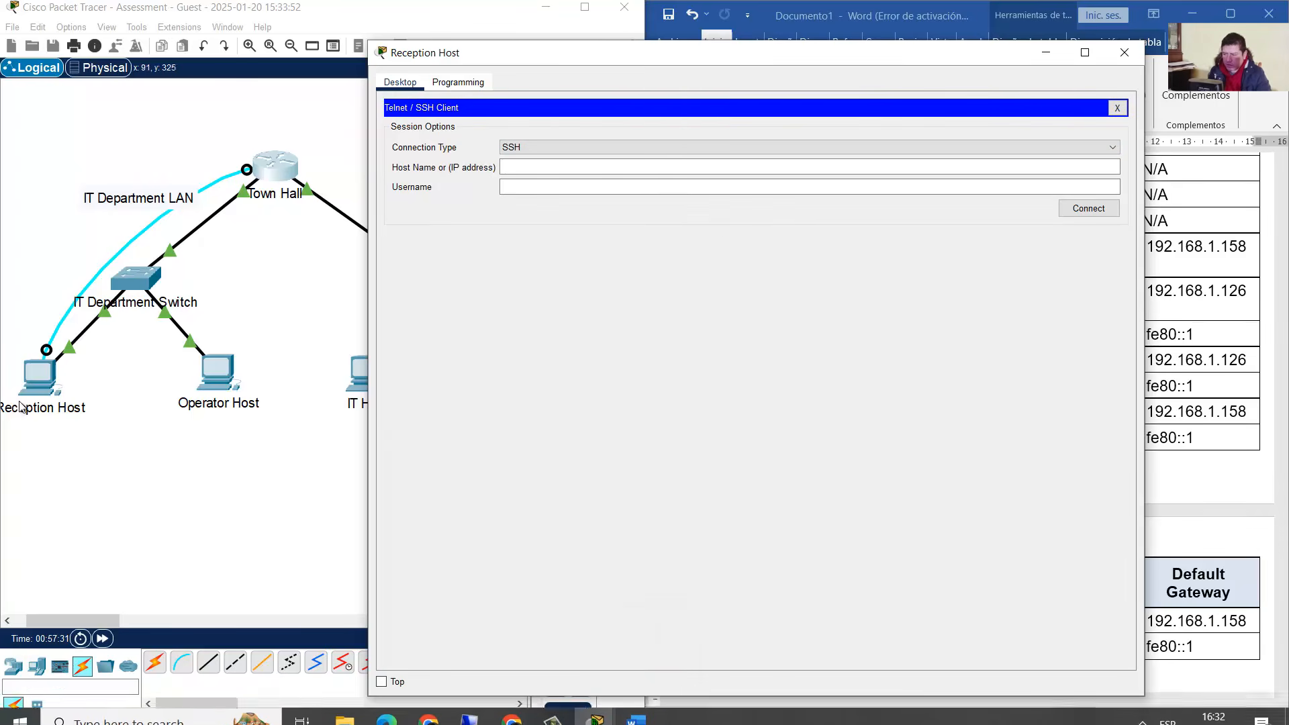
Look up the required admin username in the activity instructions and enter it in the SSH Username field
click(640, 716)
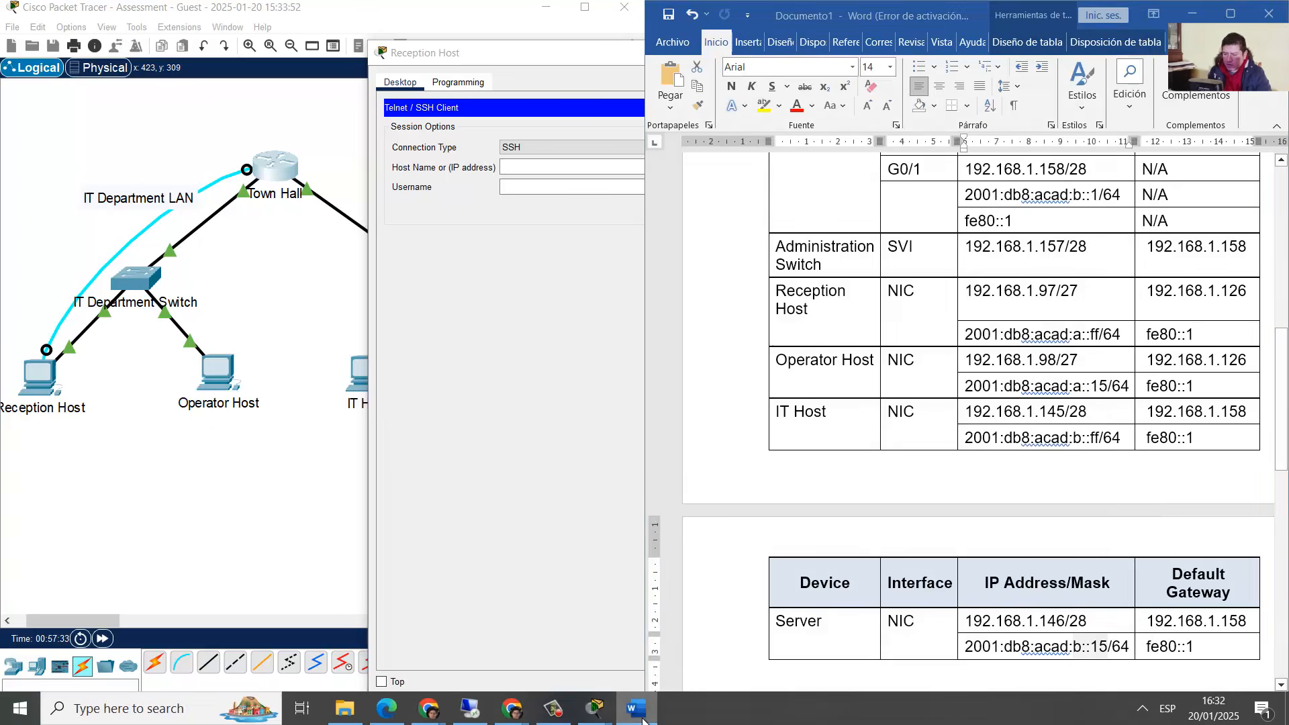
click(638, 711)
mouse_move(595, 709)
click(549, 649)
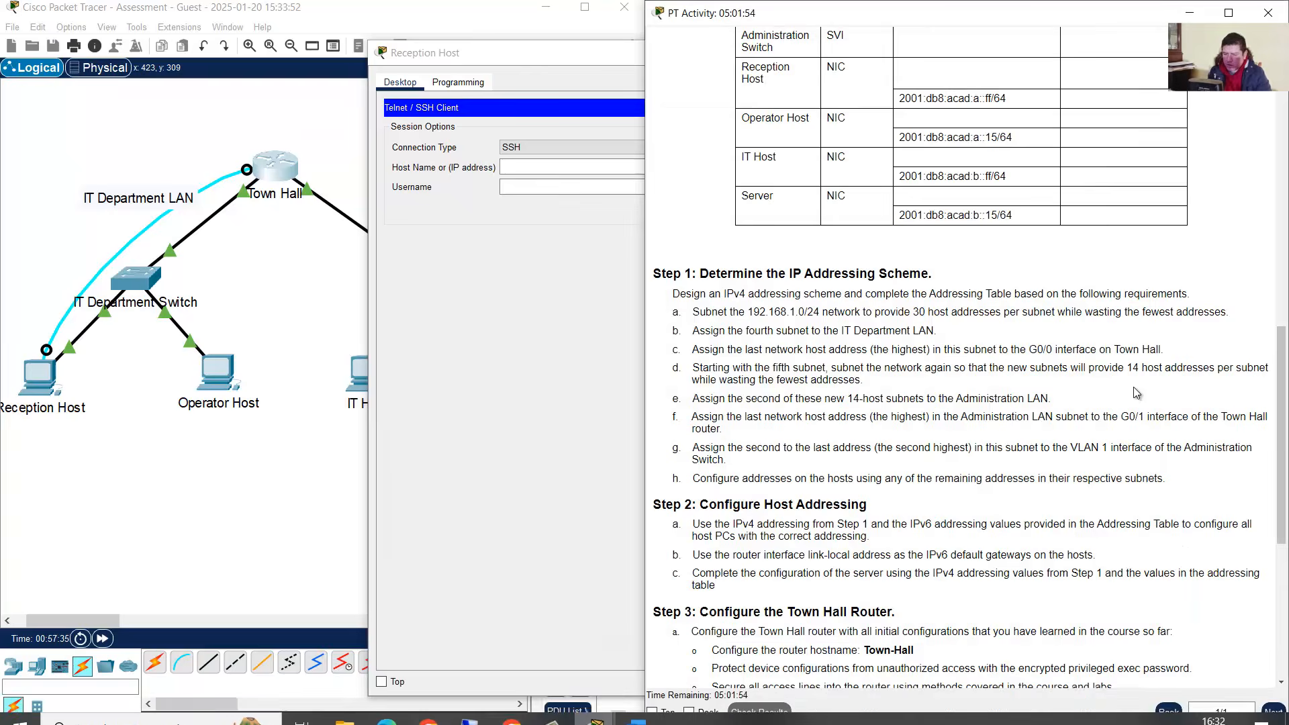
scroll(1167, 464, down, 3)
scroll(1167, 464, down, 3)
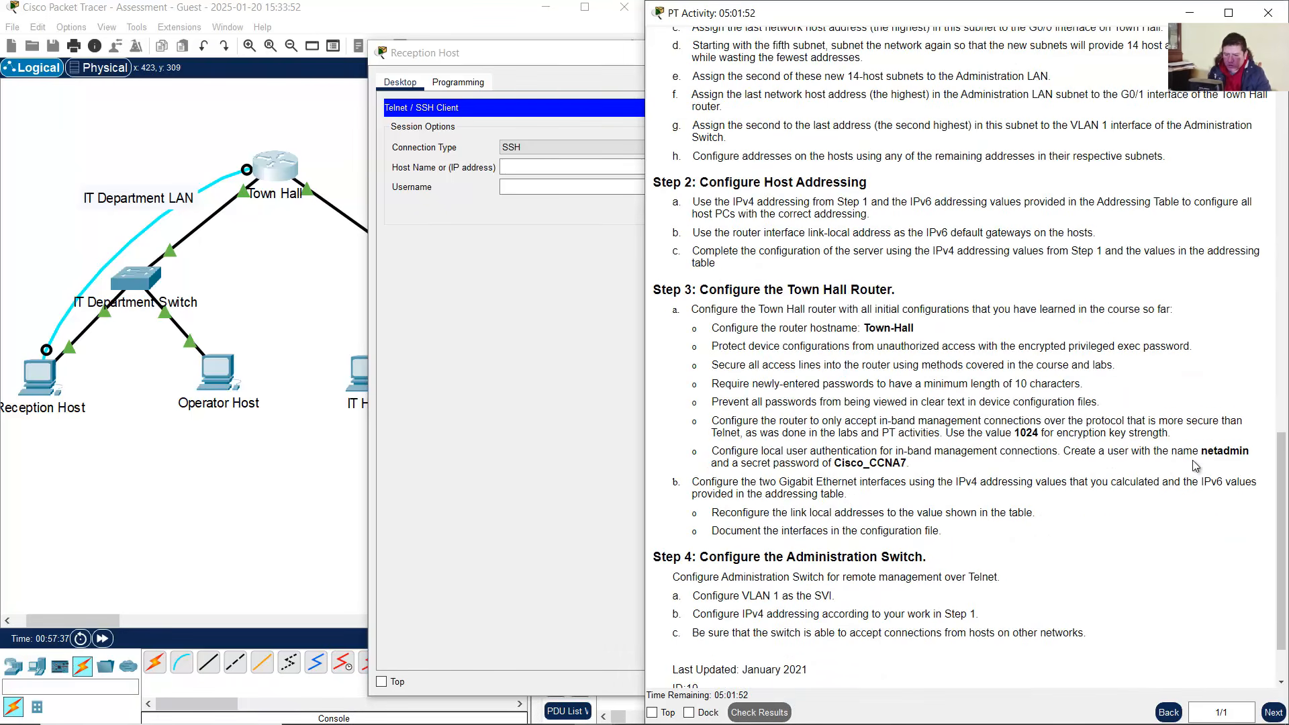
drag(1202, 452, 1254, 454)
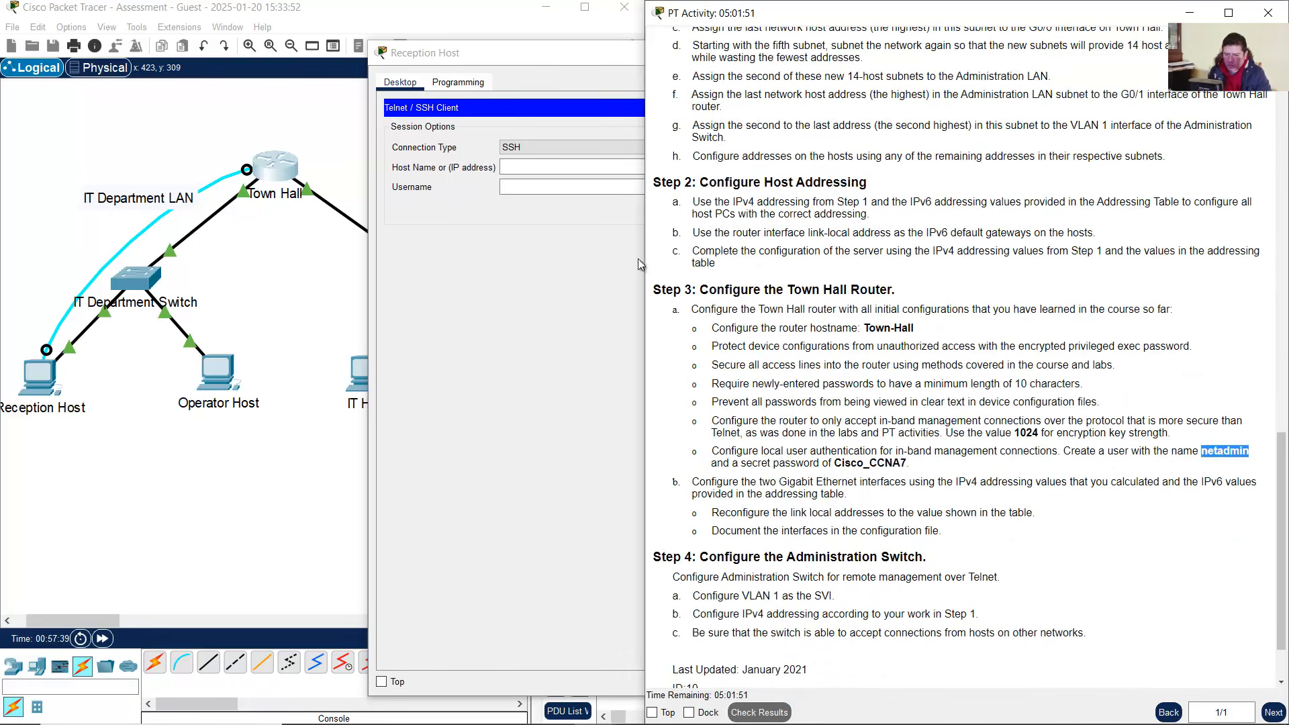
click(580, 166)
text(netad)
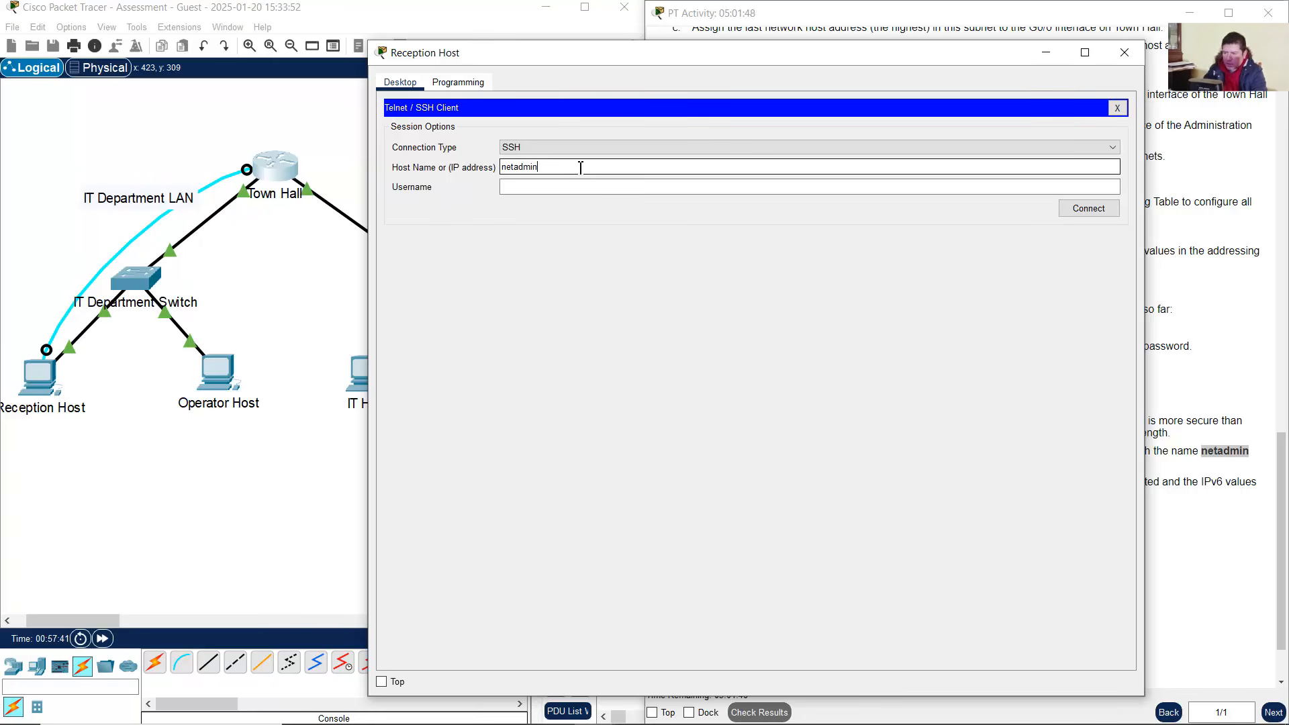
text(min)
key(ctrl+a)
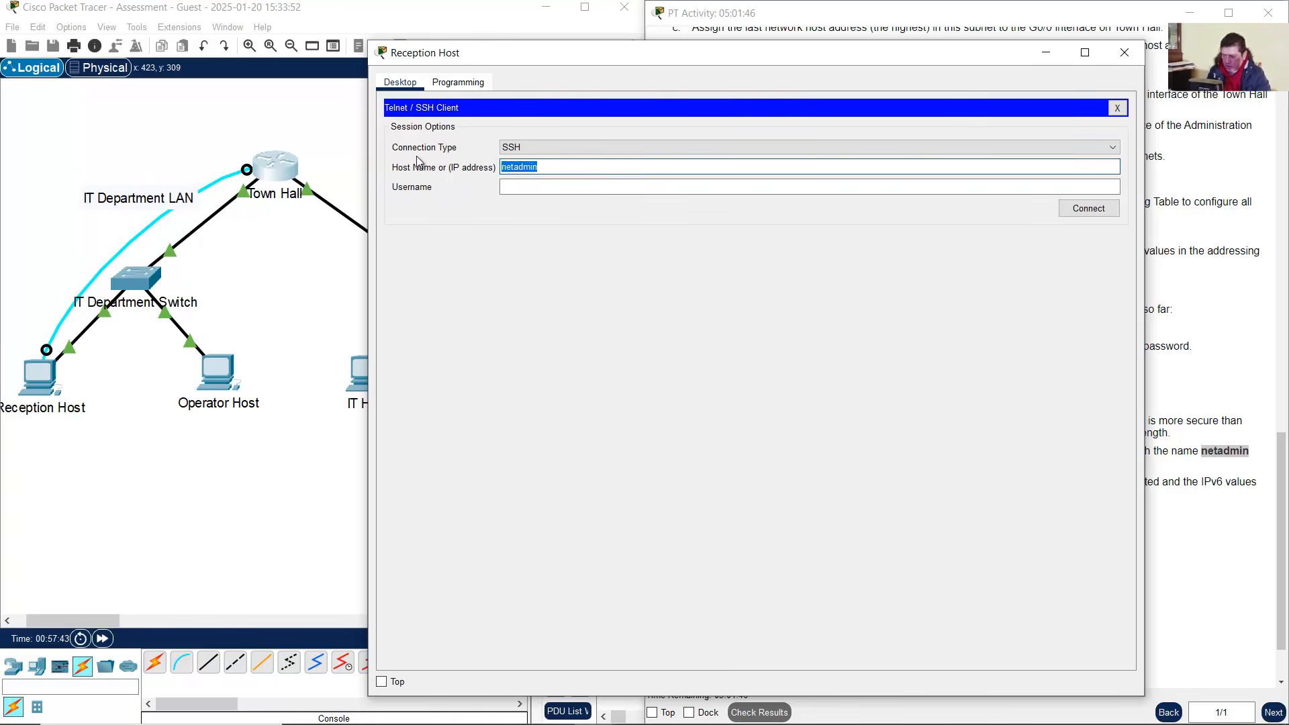
key(ctrl+x)
click(570, 188)
key(ctrl+v)
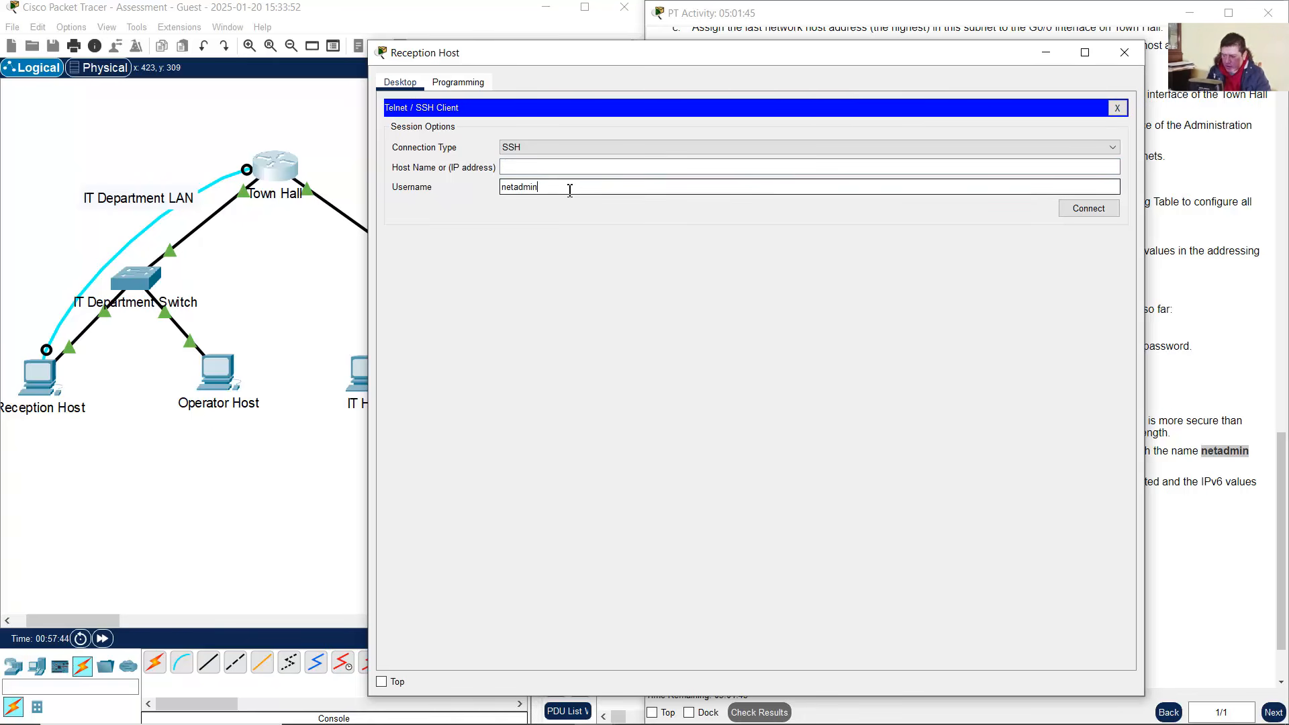
click(533, 170)
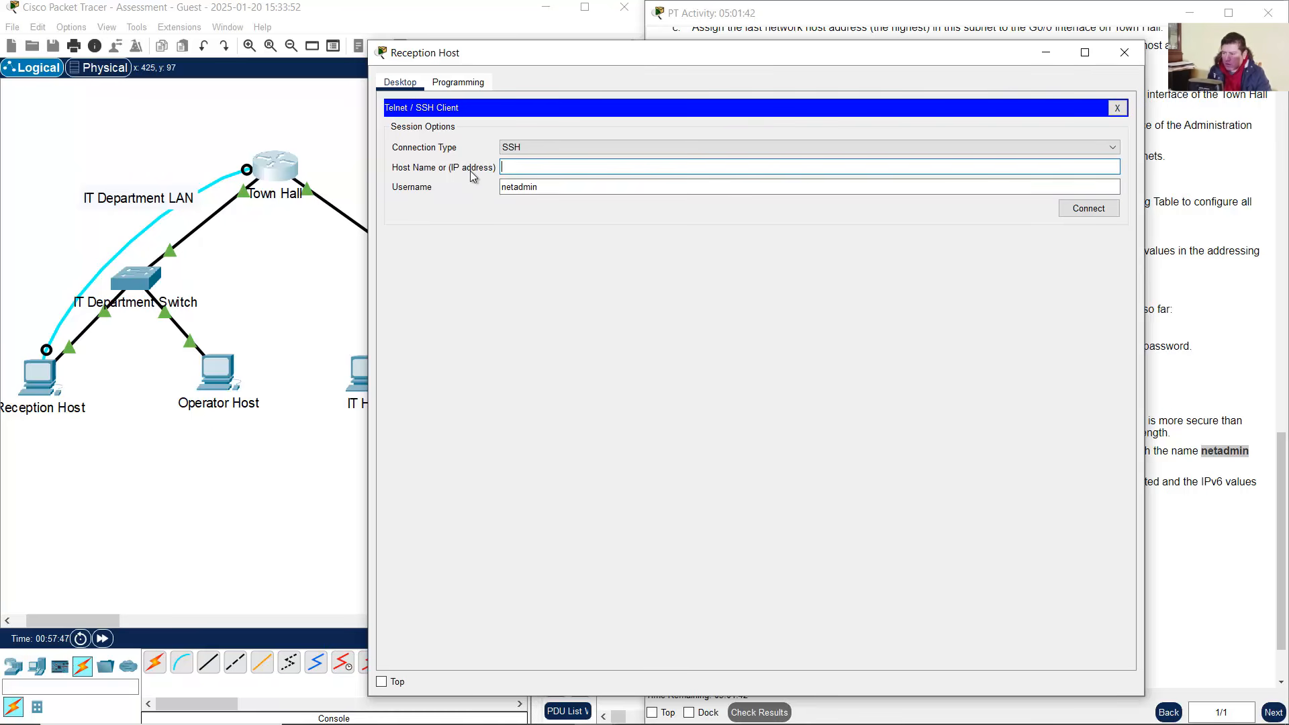
Copy Town Hall's G0/0 IPv6 address 2001:db8:acad:a::1 from the addressing table
click(288, 125)
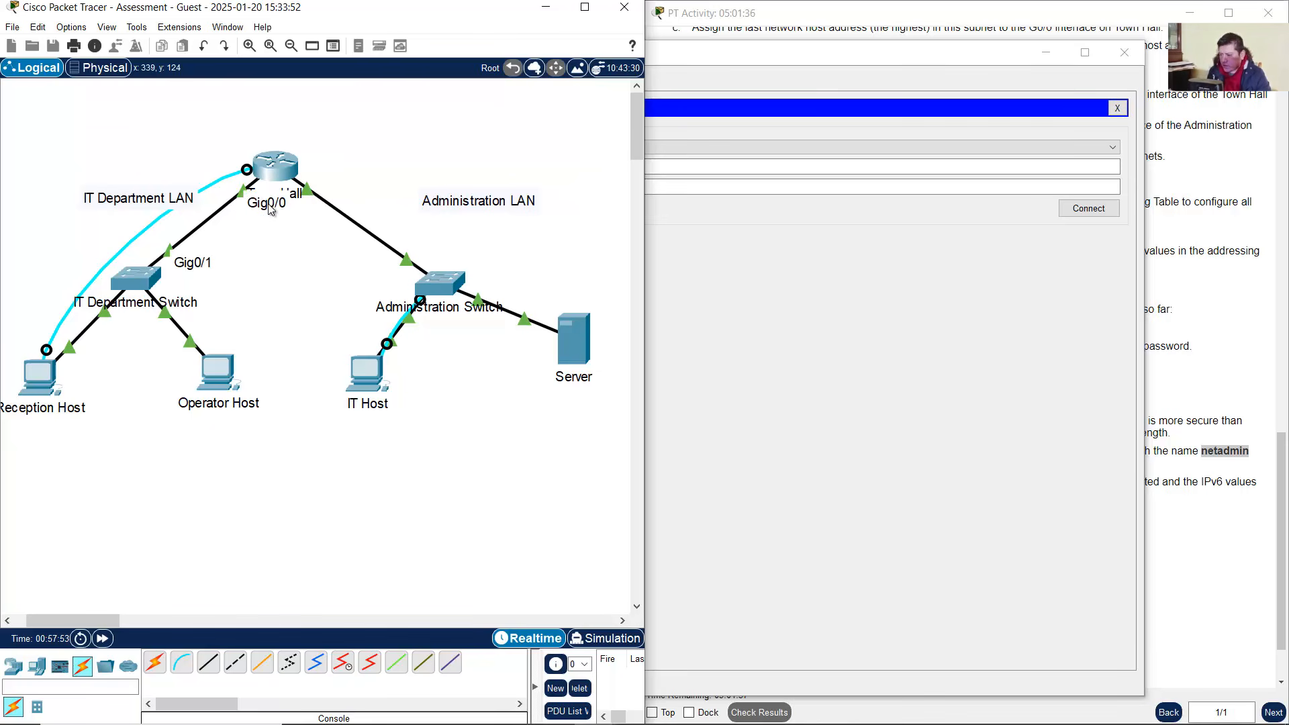
mouse_move(705, 716)
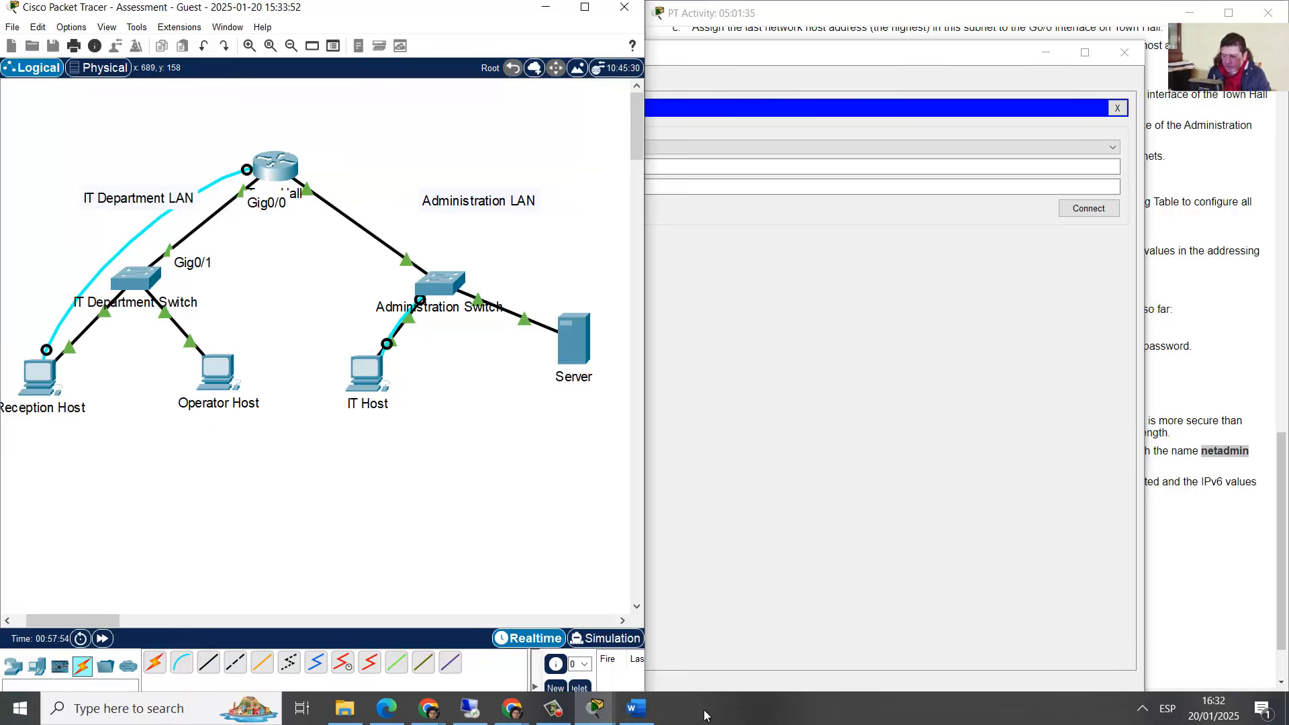
click(636, 708)
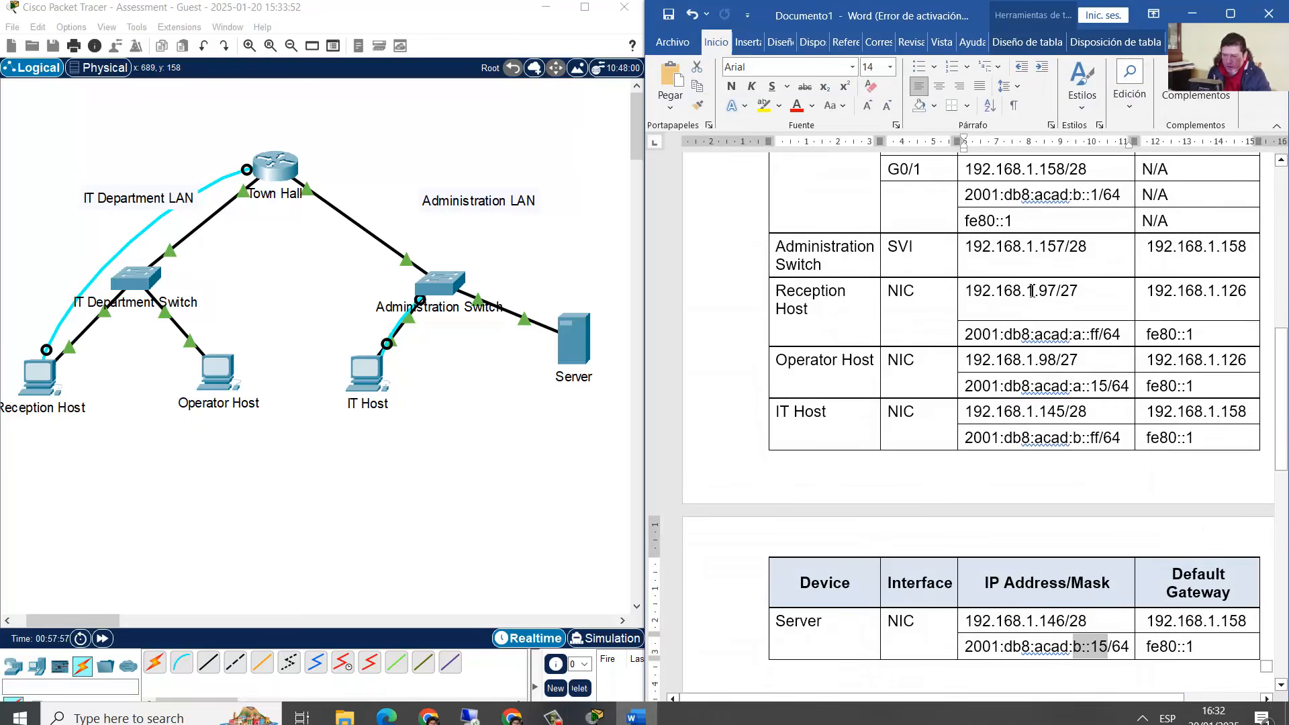
scroll(1032, 291, up, 3)
drag(992, 220, 1086, 216)
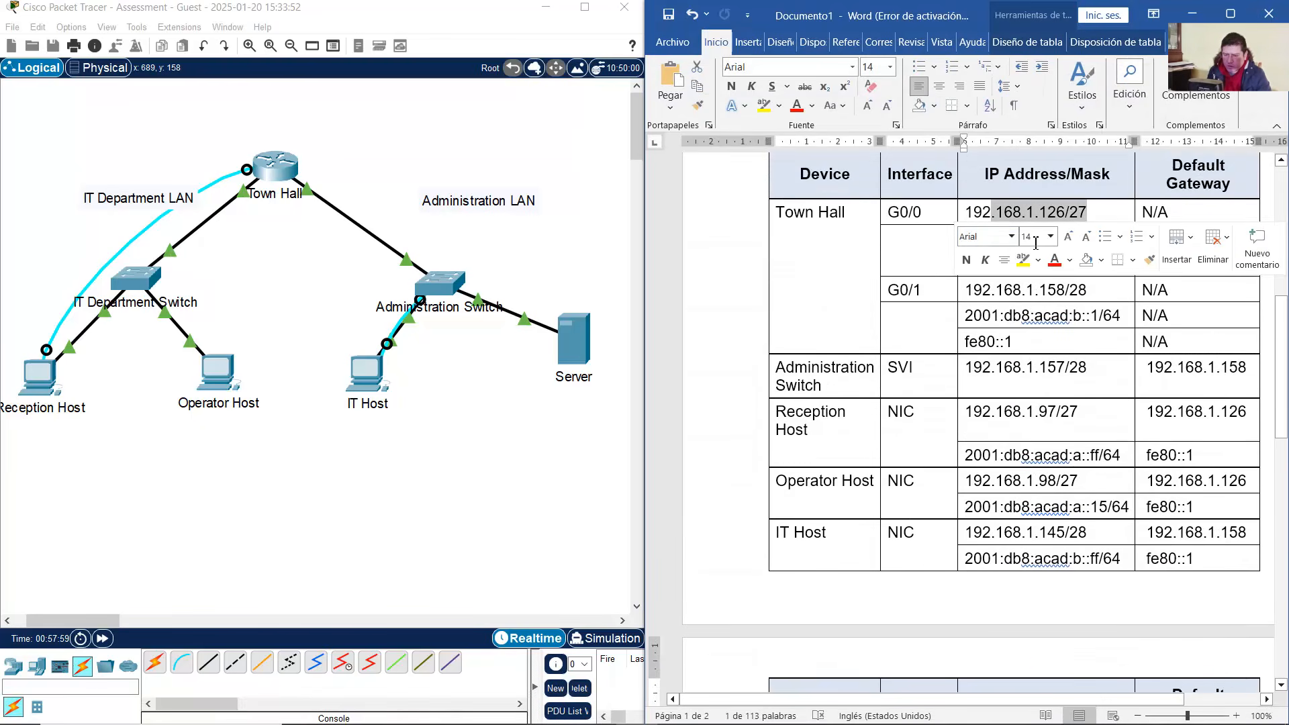
click(960, 250)
drag(965, 238, 1096, 239)
right_click(1071, 242)
click(1109, 294)
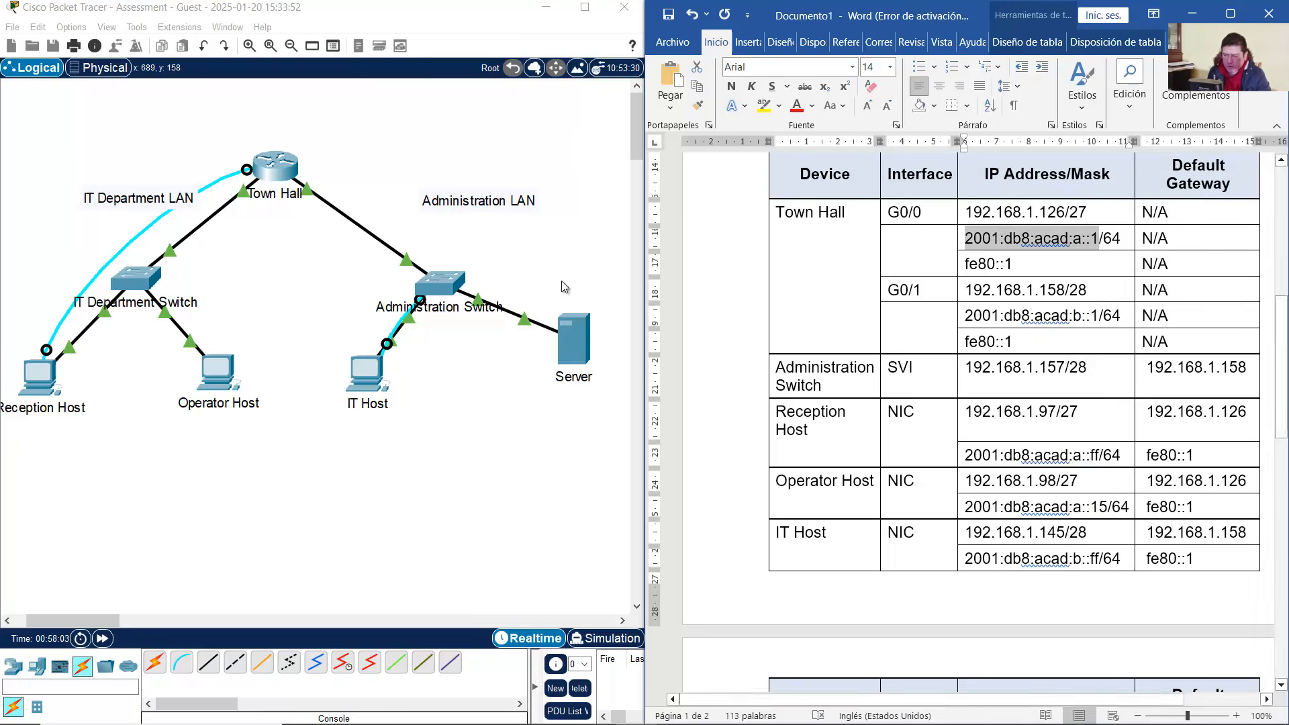
click(45, 389)
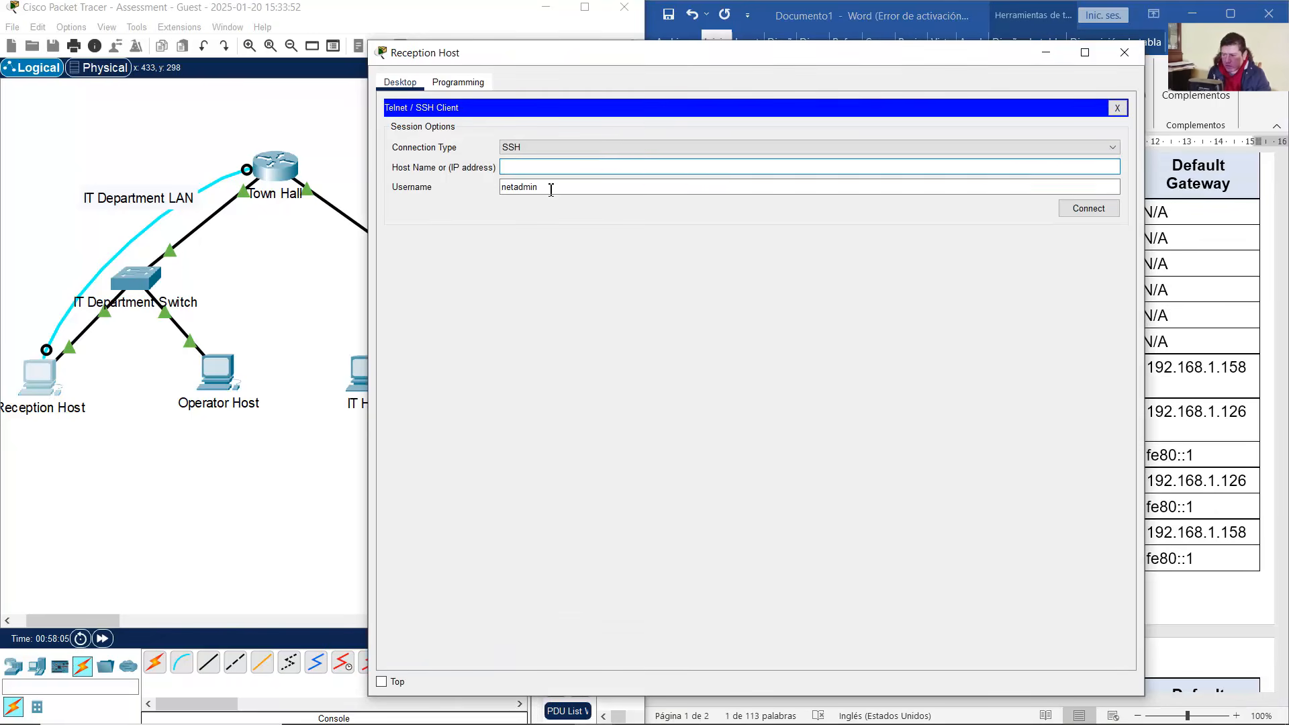
Paste 2001:db8:acad:a::1 as the Host Name and connect over SSH to Town Hall
click(548, 167)
right_click(552, 167)
click(589, 245)
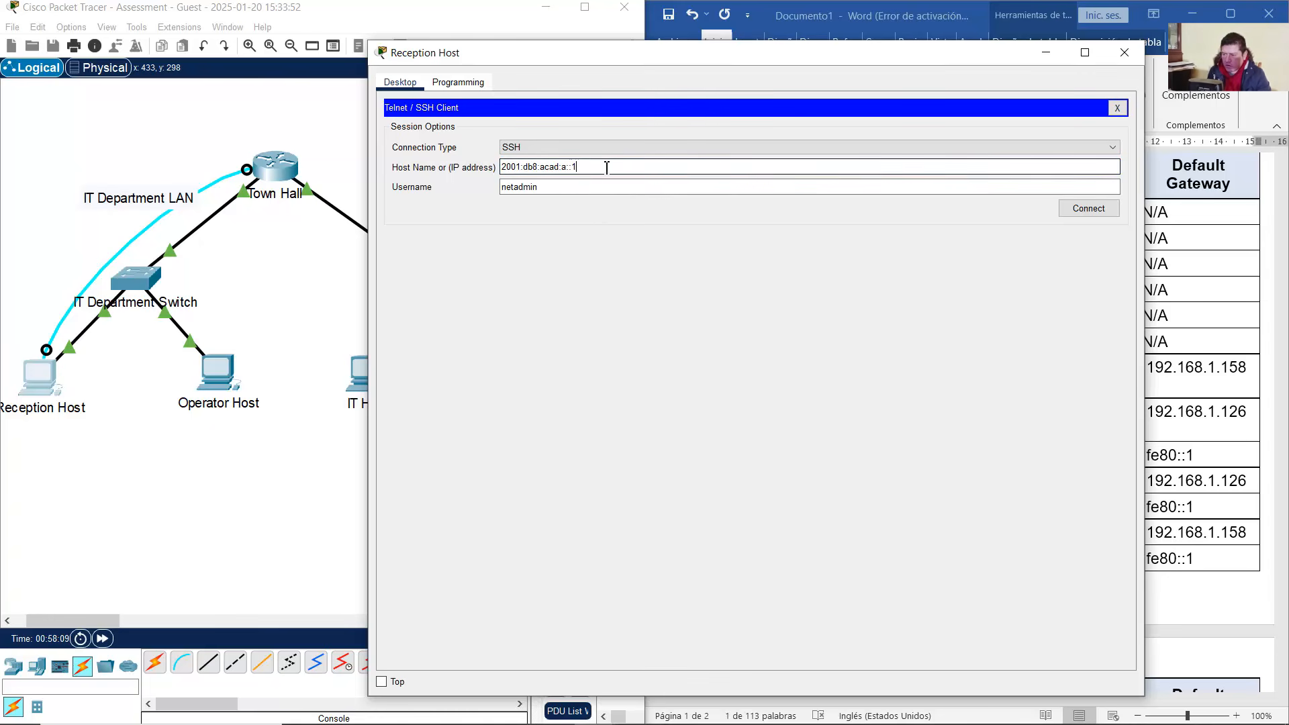
click(1086, 209)
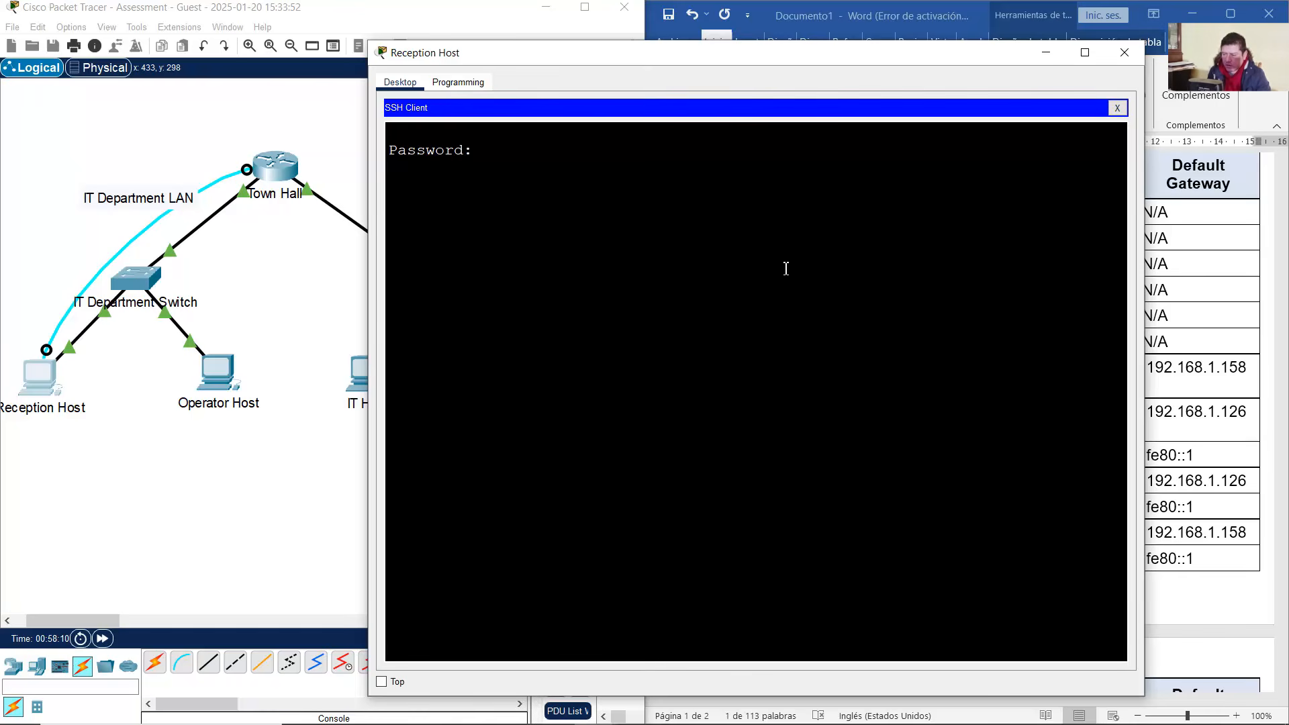
Copy the required secret password from the activity instructions for the login prompt
mouse_move(592, 717)
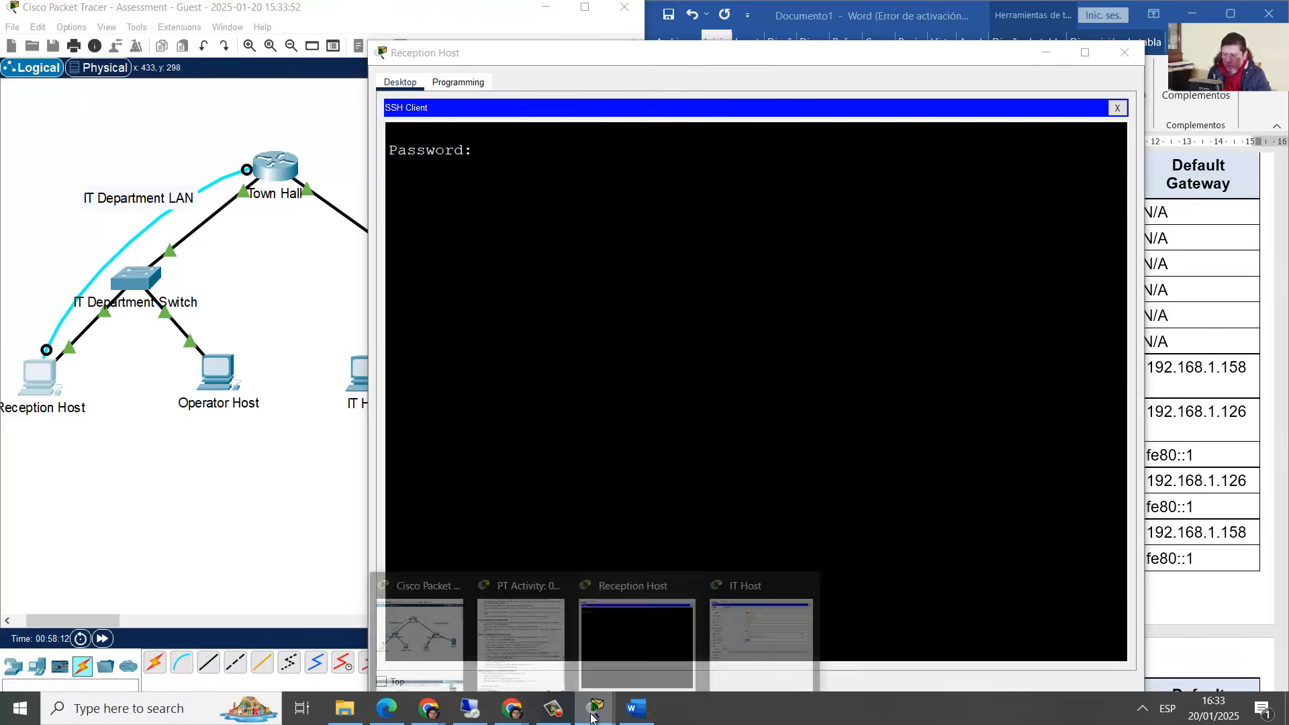
click(514, 635)
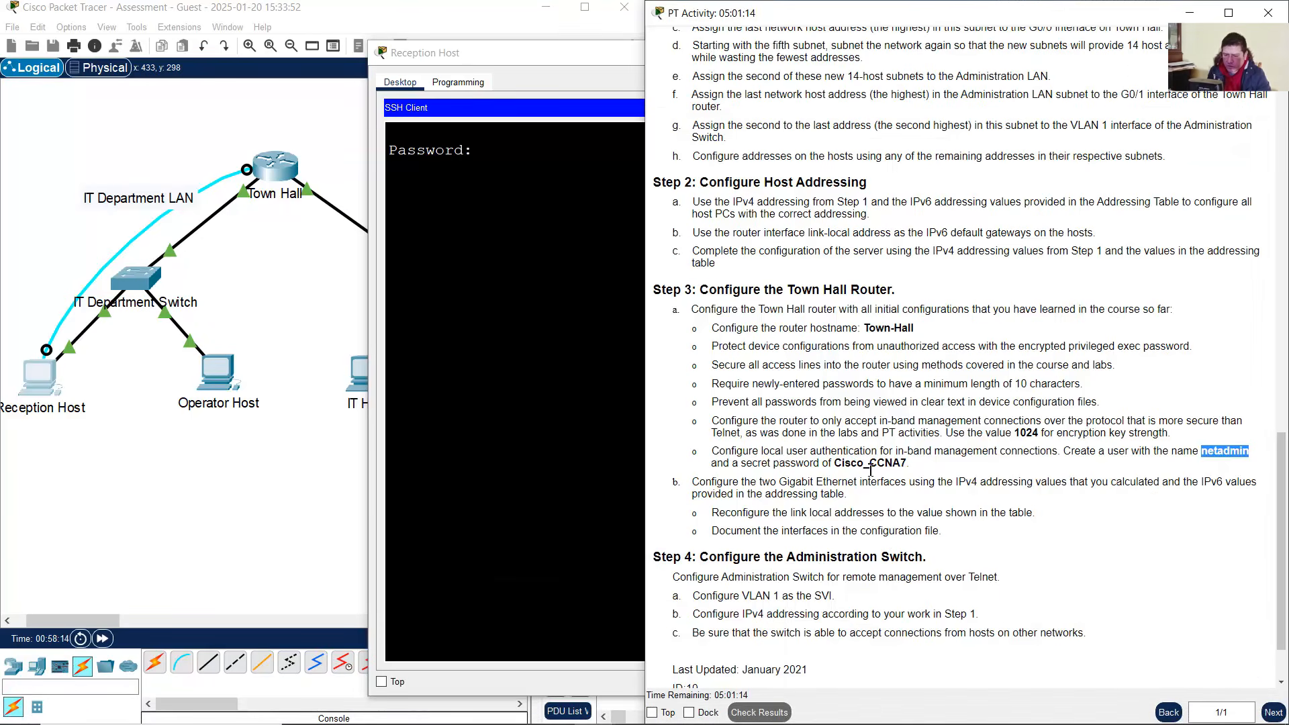
drag(836, 466, 913, 470)
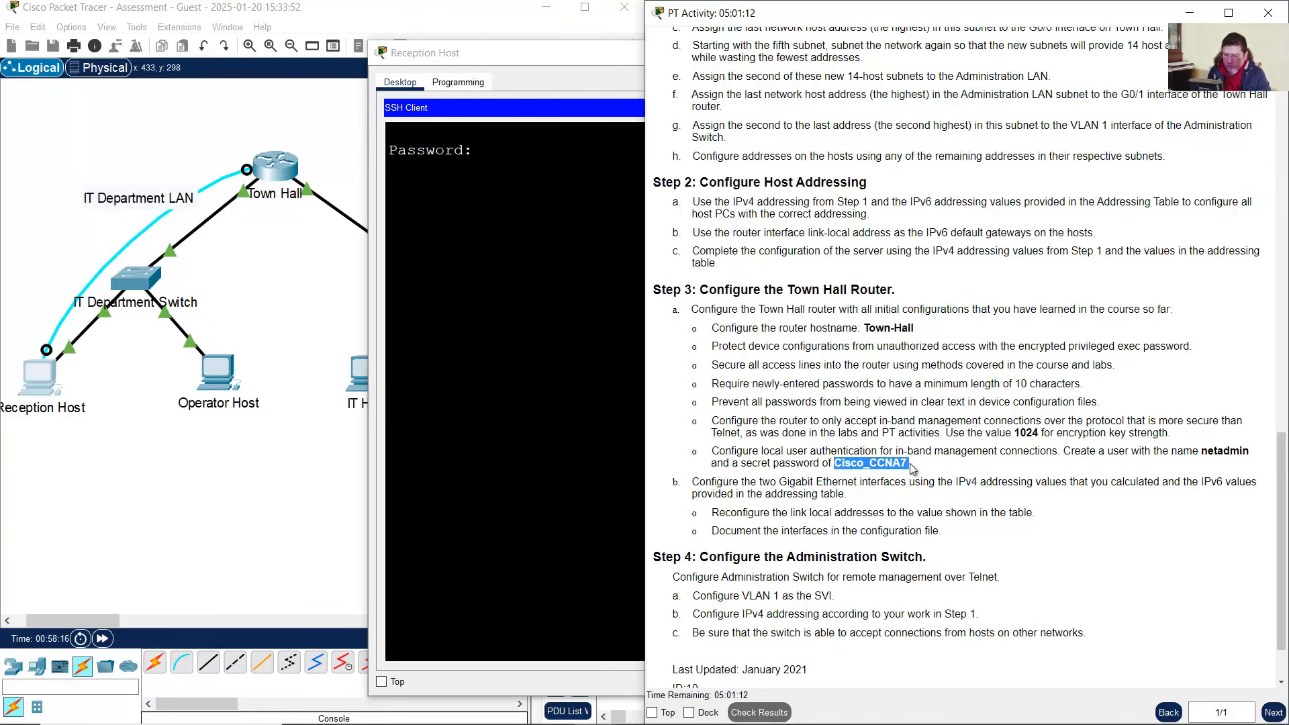
click(538, 208)
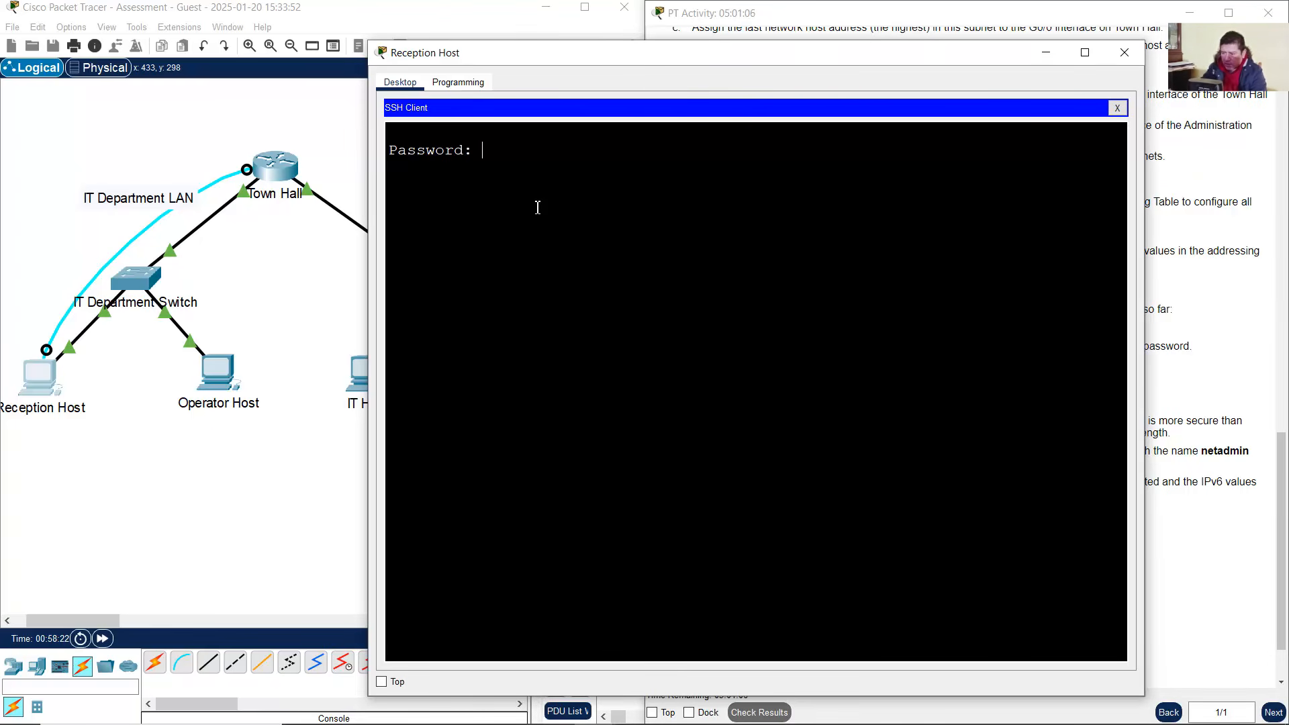
Log in to Town-Hall with the pasted password and enter privileged mode with enable
key(ctrl+v)
key(Return)
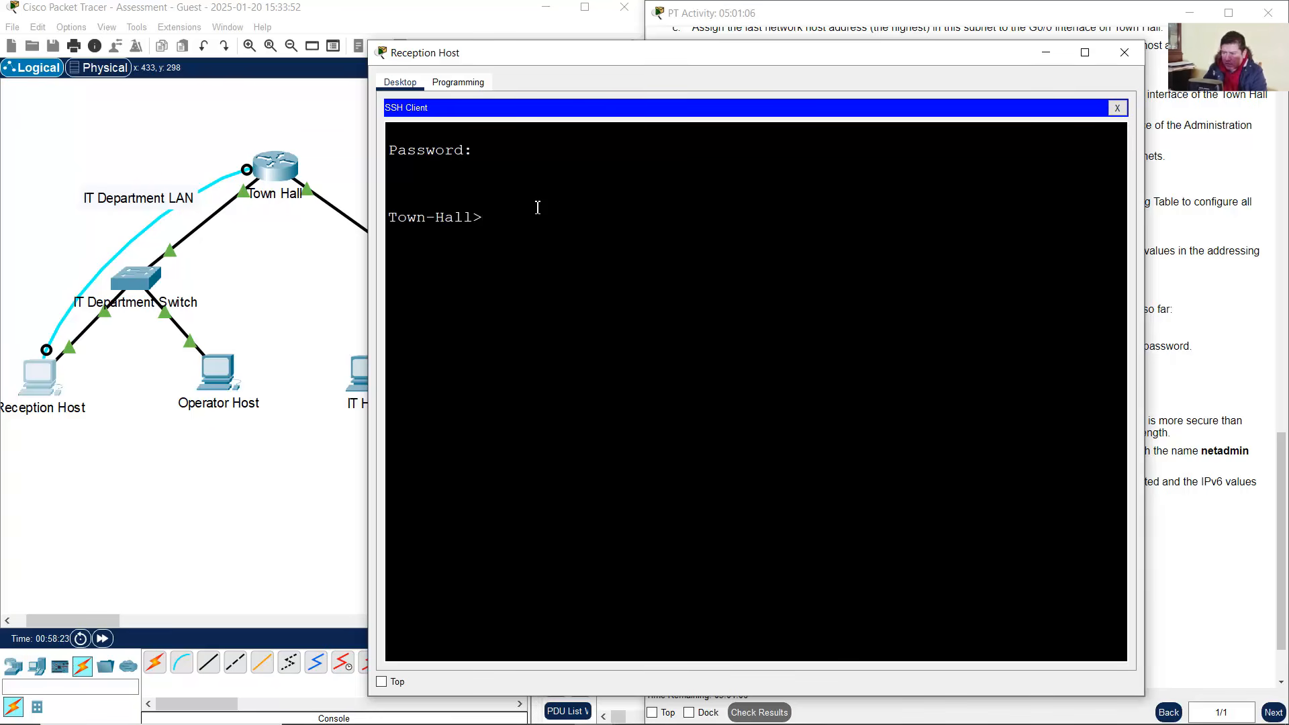
triple_click(402, 229)
click(550, 245)
text(enab)
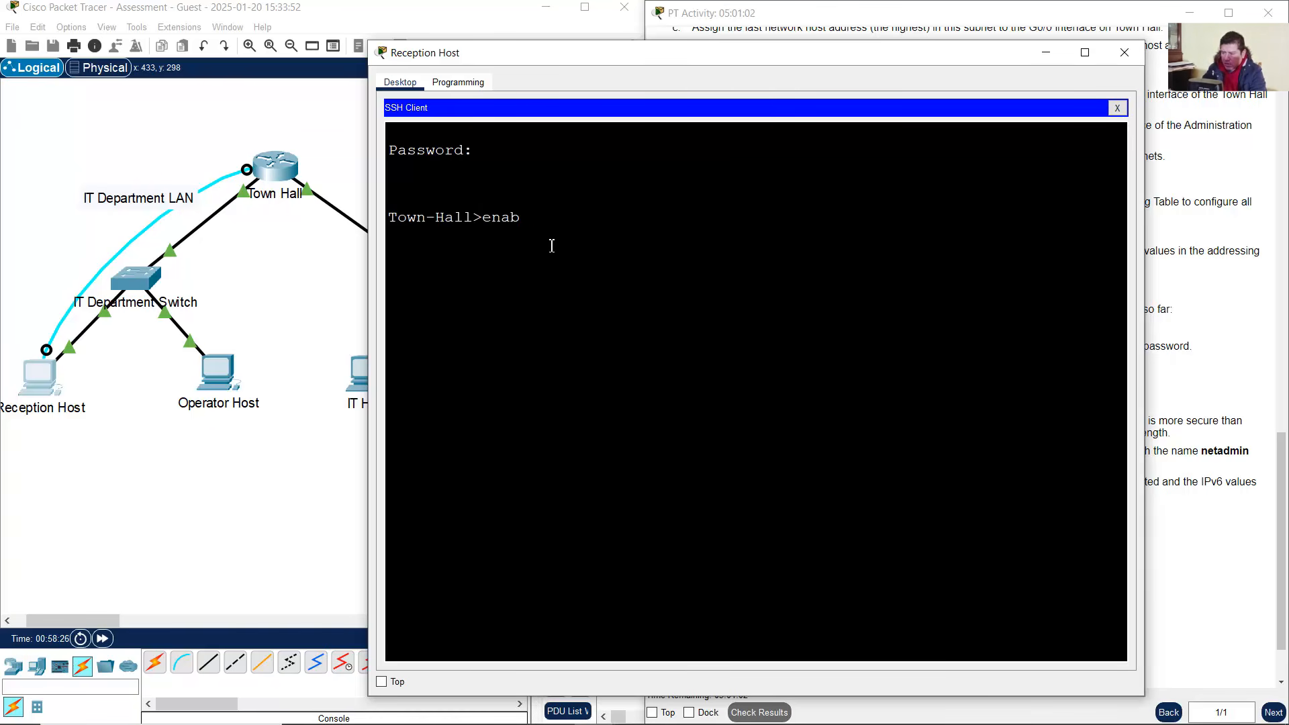
text(le)
key(Return)
key(Return)
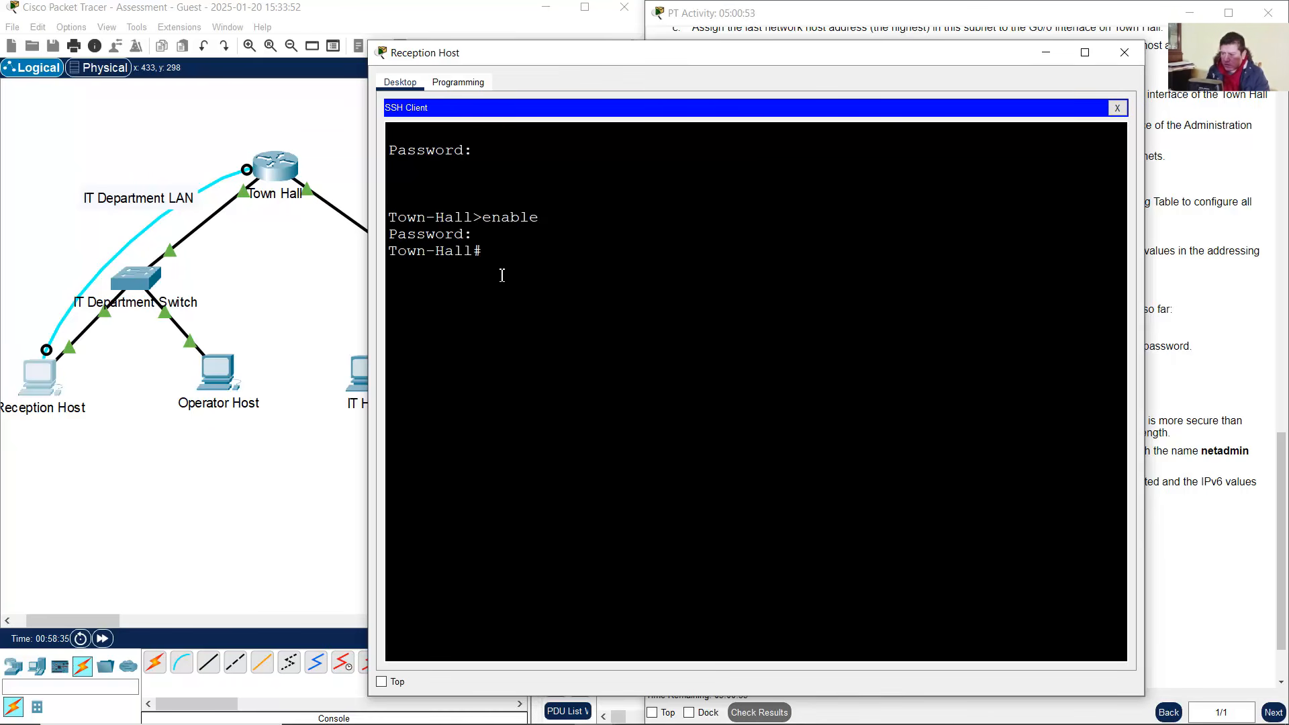
End the SSH session with exit and decline reconnecting to Town Hall
drag(470, 184, 481, 280)
click(526, 385)
text(exit)
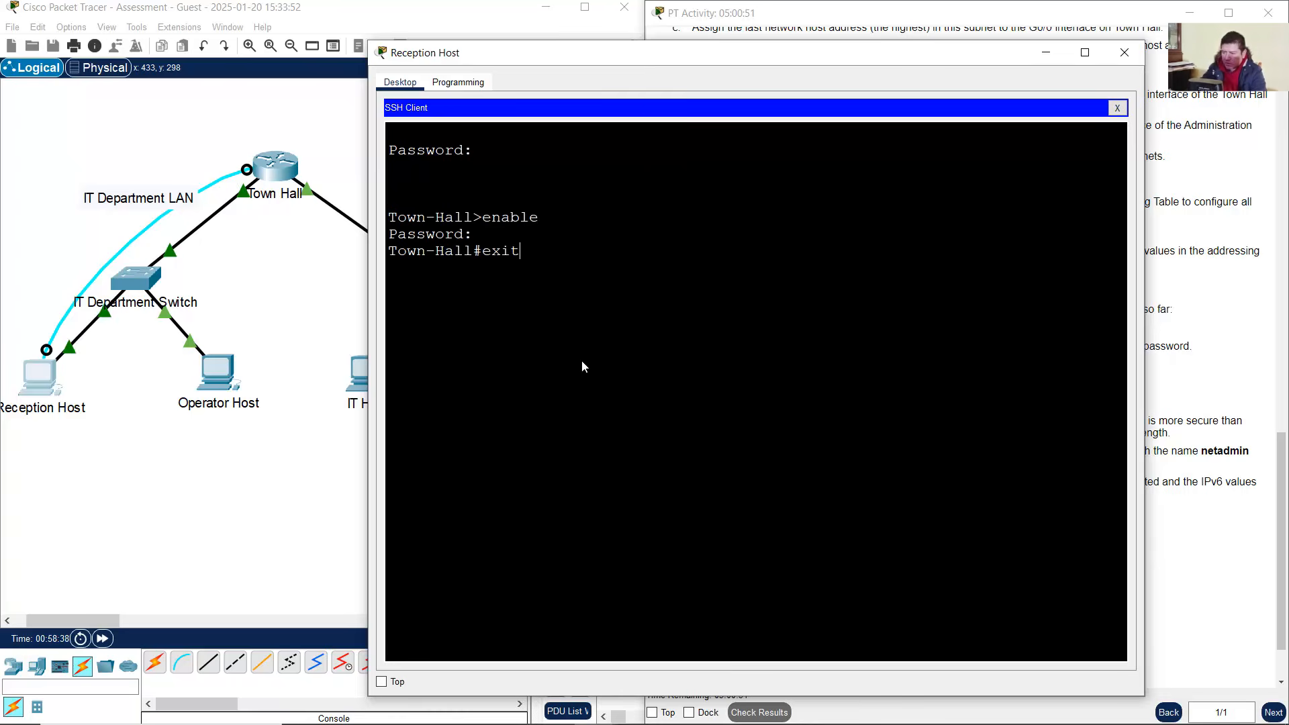
key(Return)
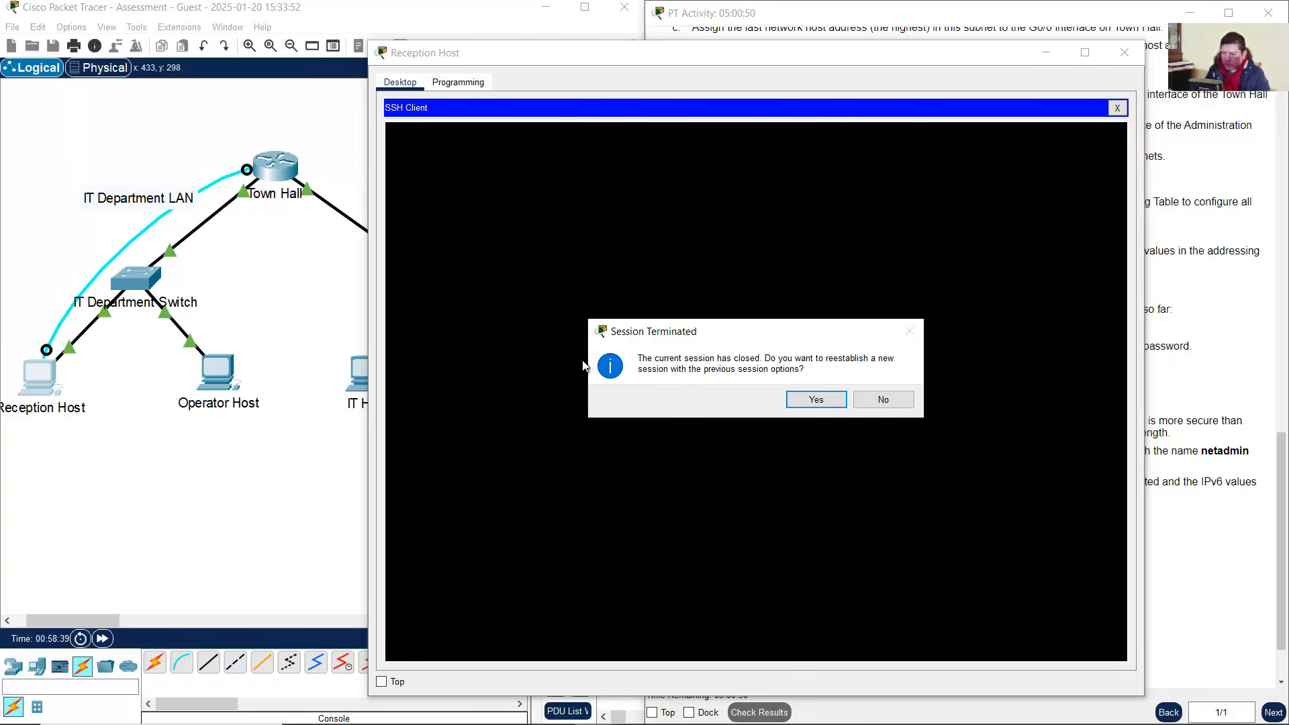
click(884, 401)
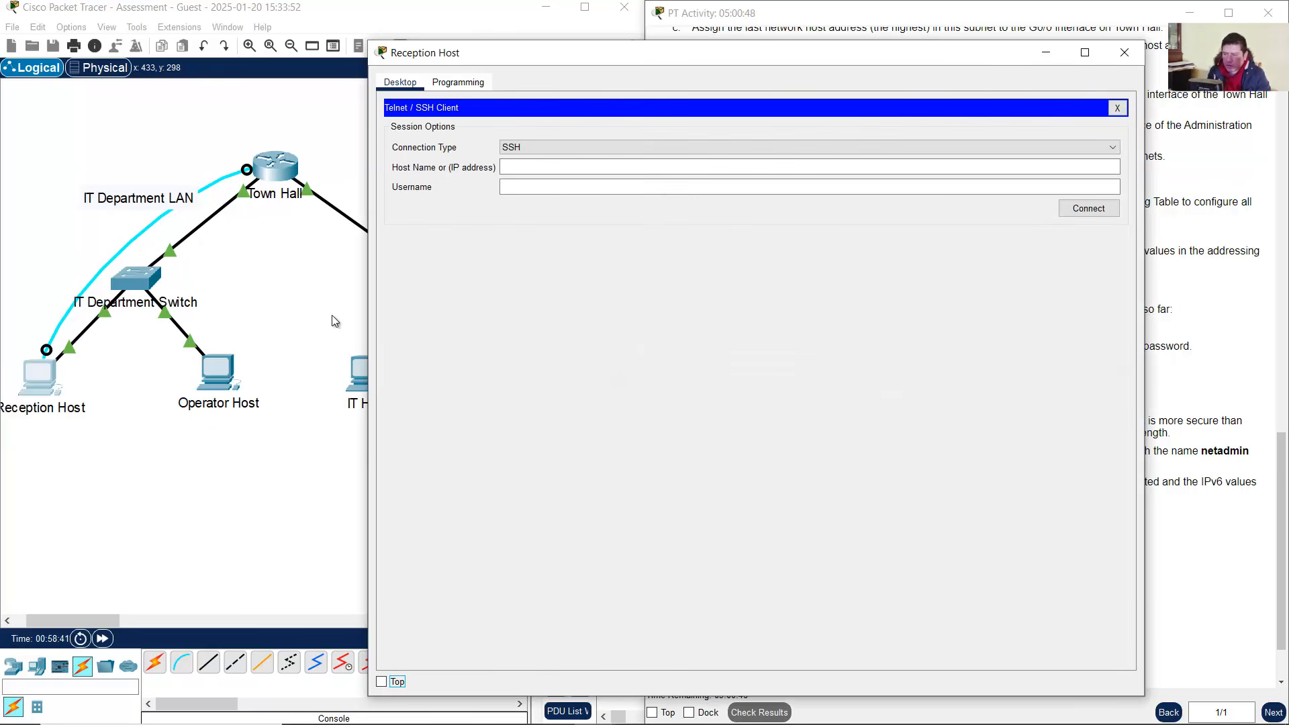
click(274, 292)
Set the Reception Host client's connection type to Telnet
click(421, 272)
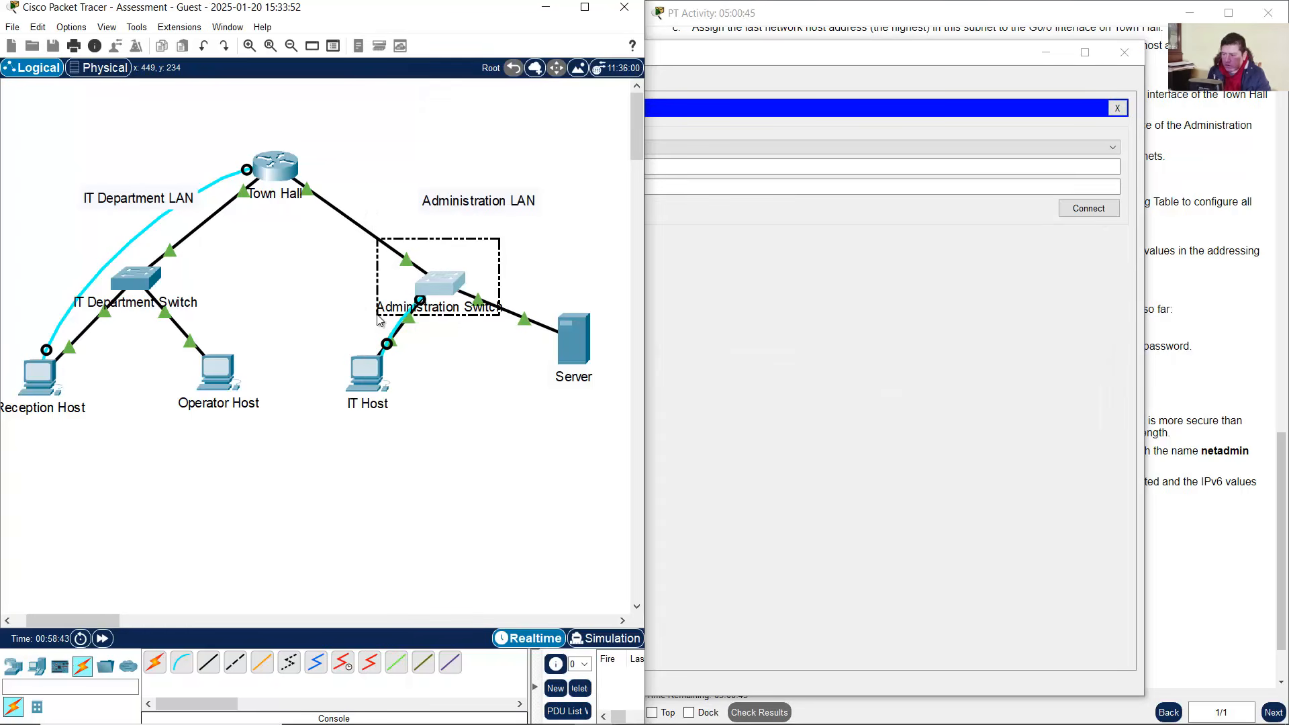
click(993, 289)
click(666, 147)
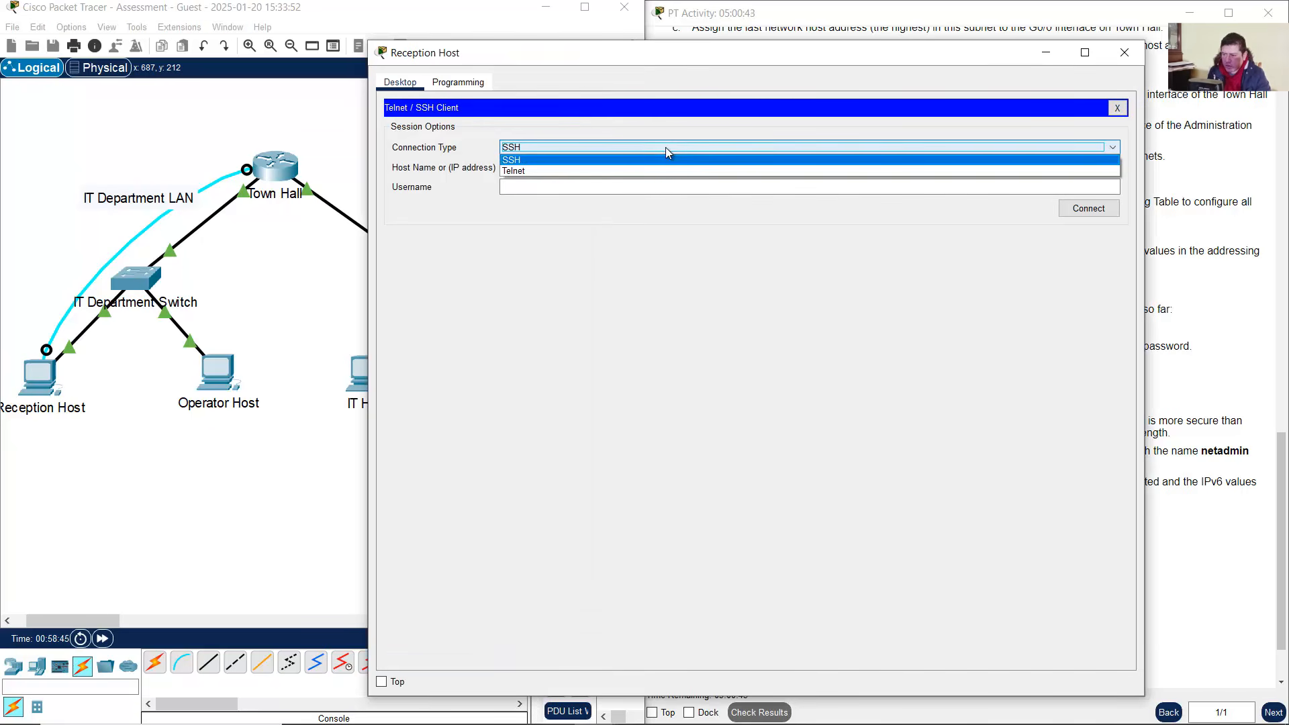
click(648, 166)
Copy 192.168.1.157 from the addressing table into Host Name and connect to the Administration Switch
click(268, 275)
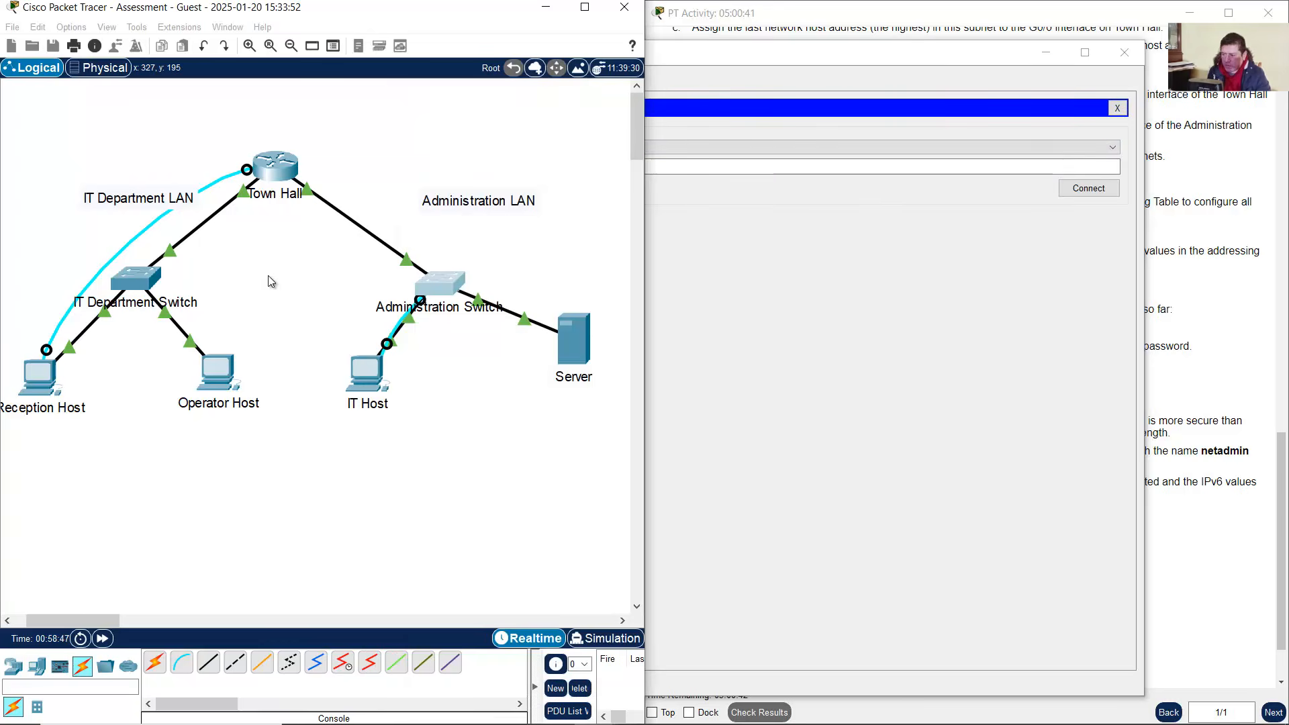
click(649, 709)
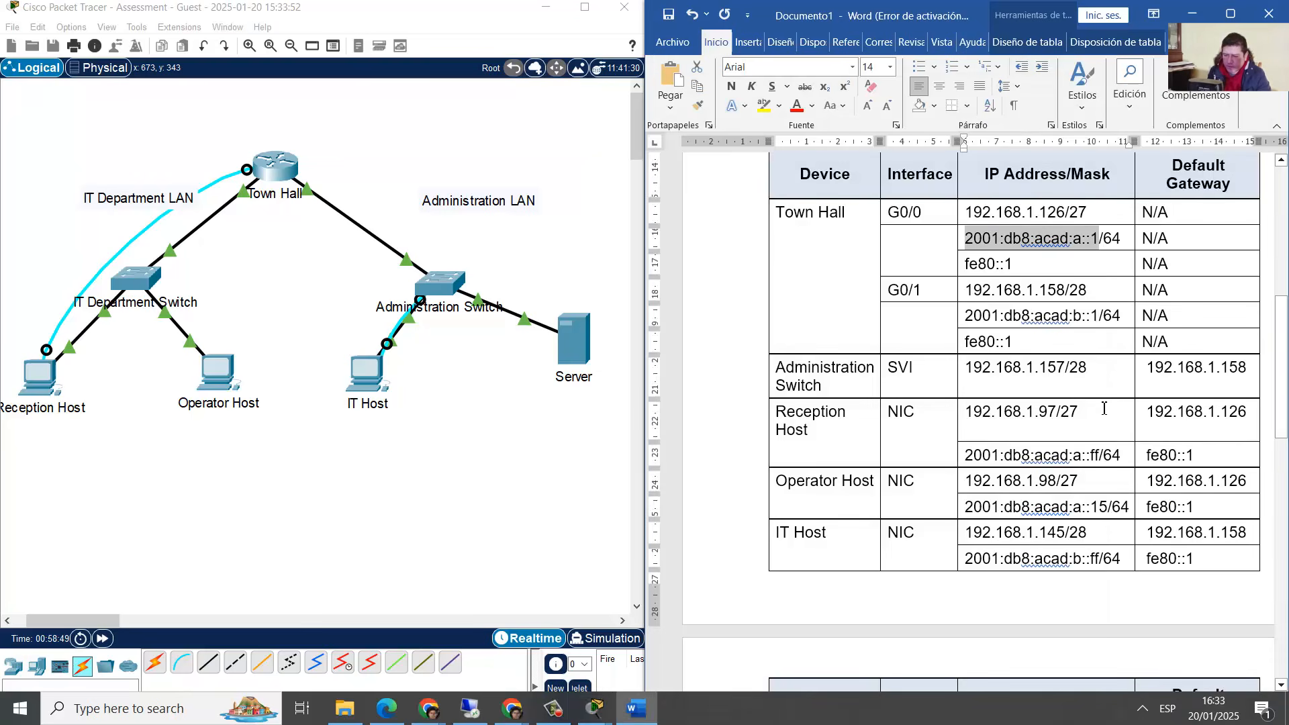
drag(967, 368, 1061, 371)
right_click(1061, 371)
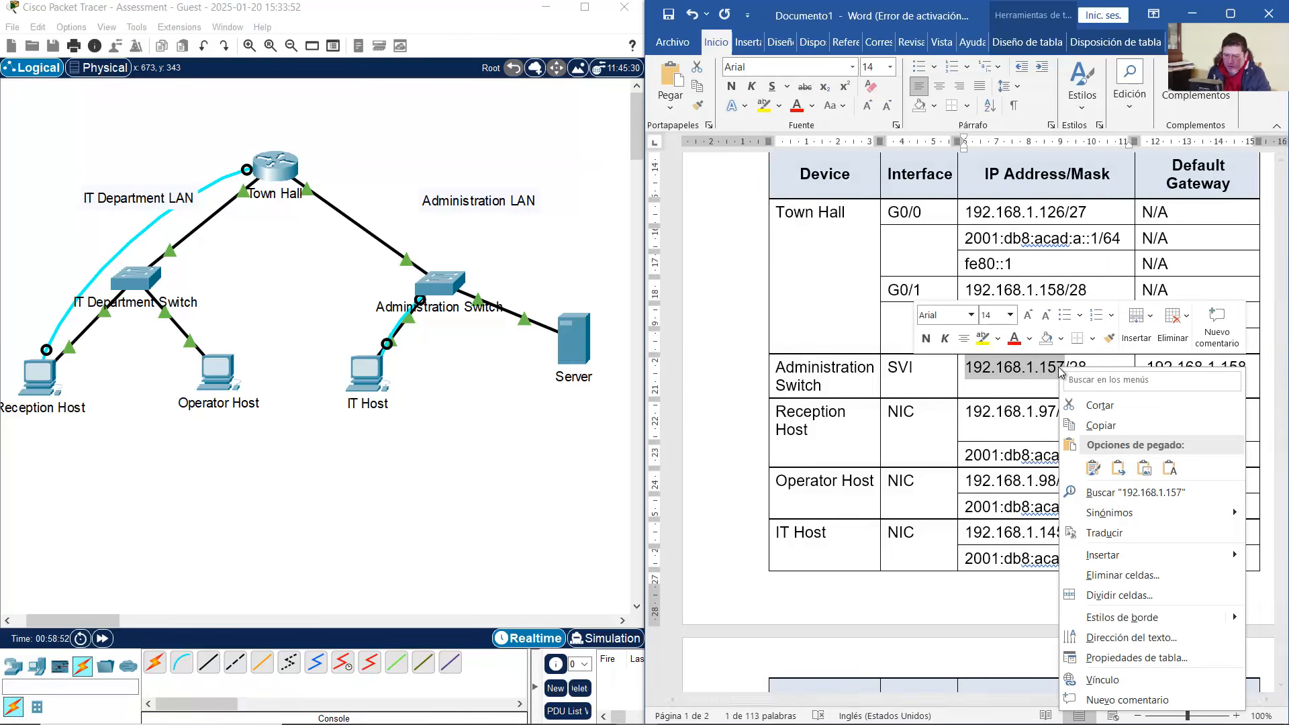
click(1102, 425)
click(56, 387)
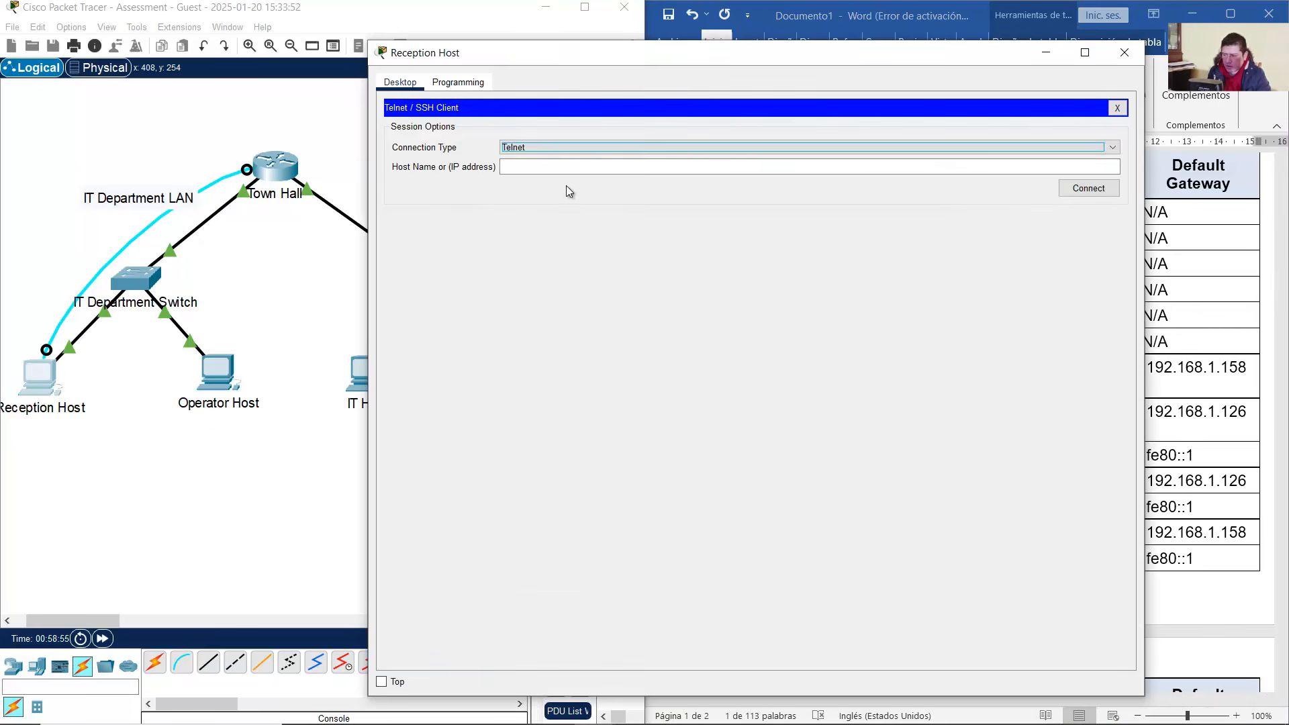
click(575, 167)
right_click(574, 169)
click(628, 249)
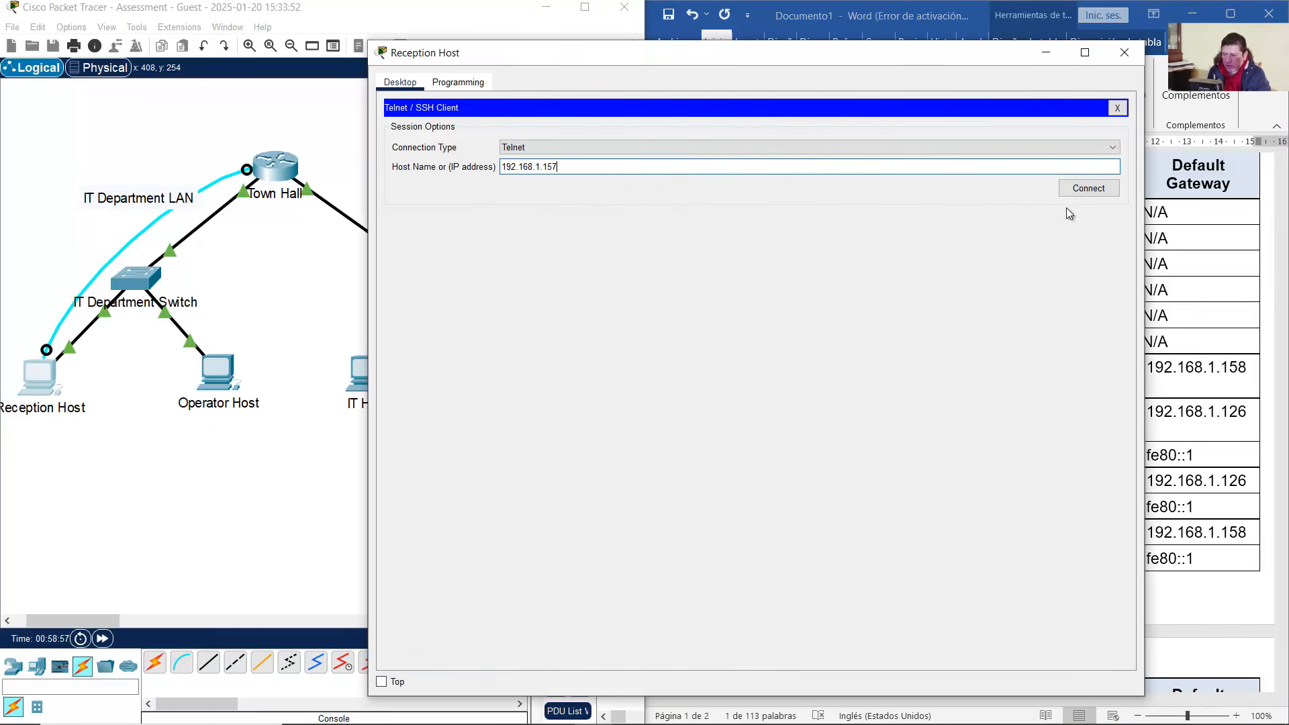
click(1088, 189)
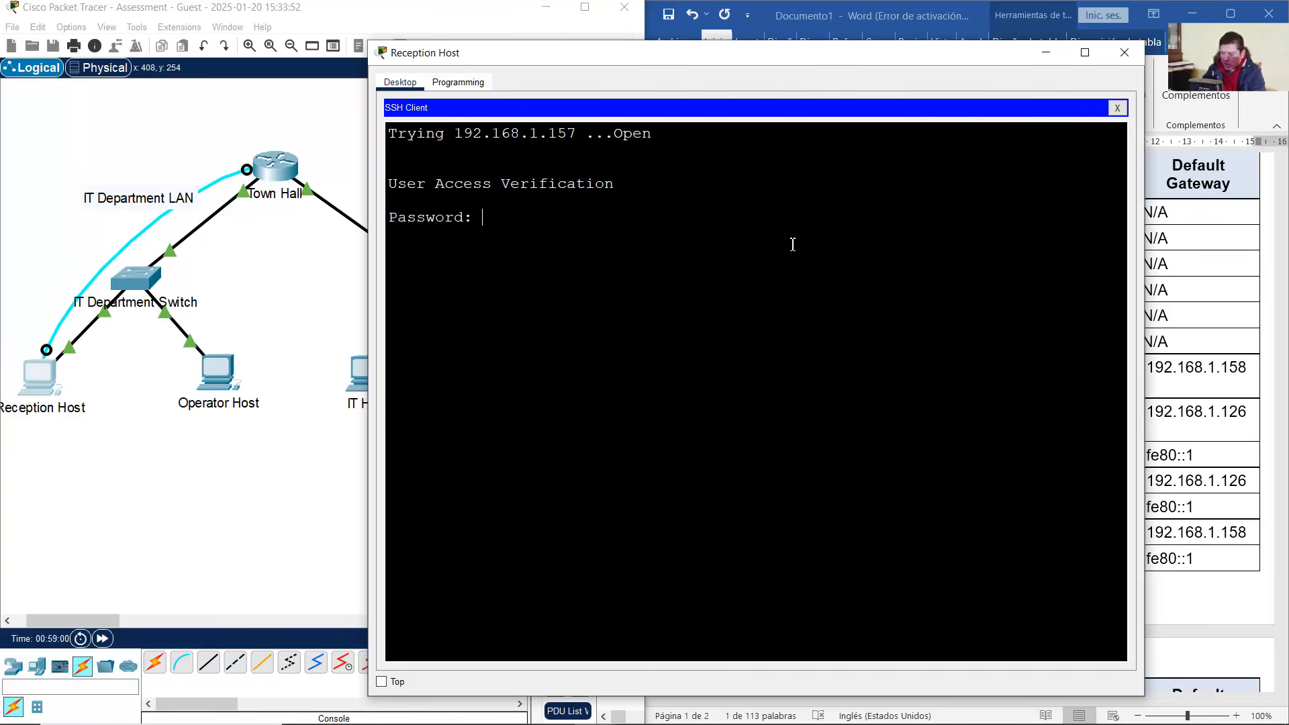
Log in to the switch and try enable, which reports '% No password set'
key(Return)
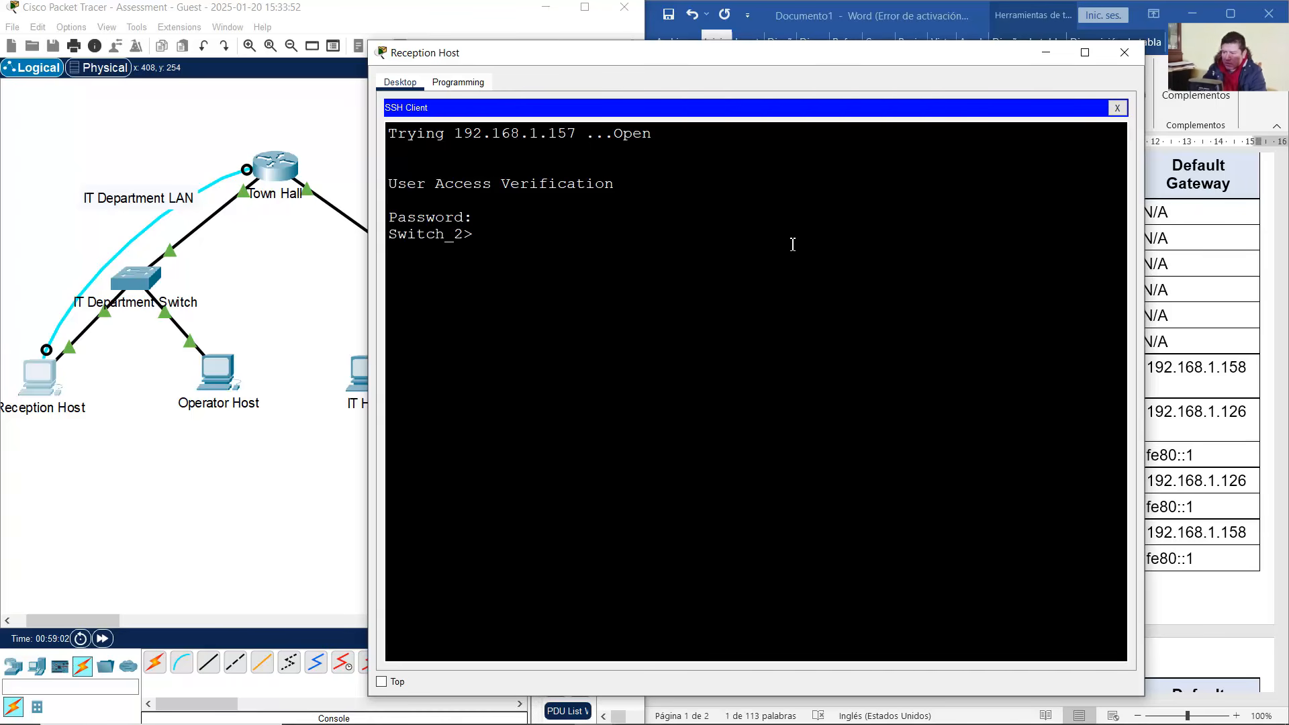
text(enable)
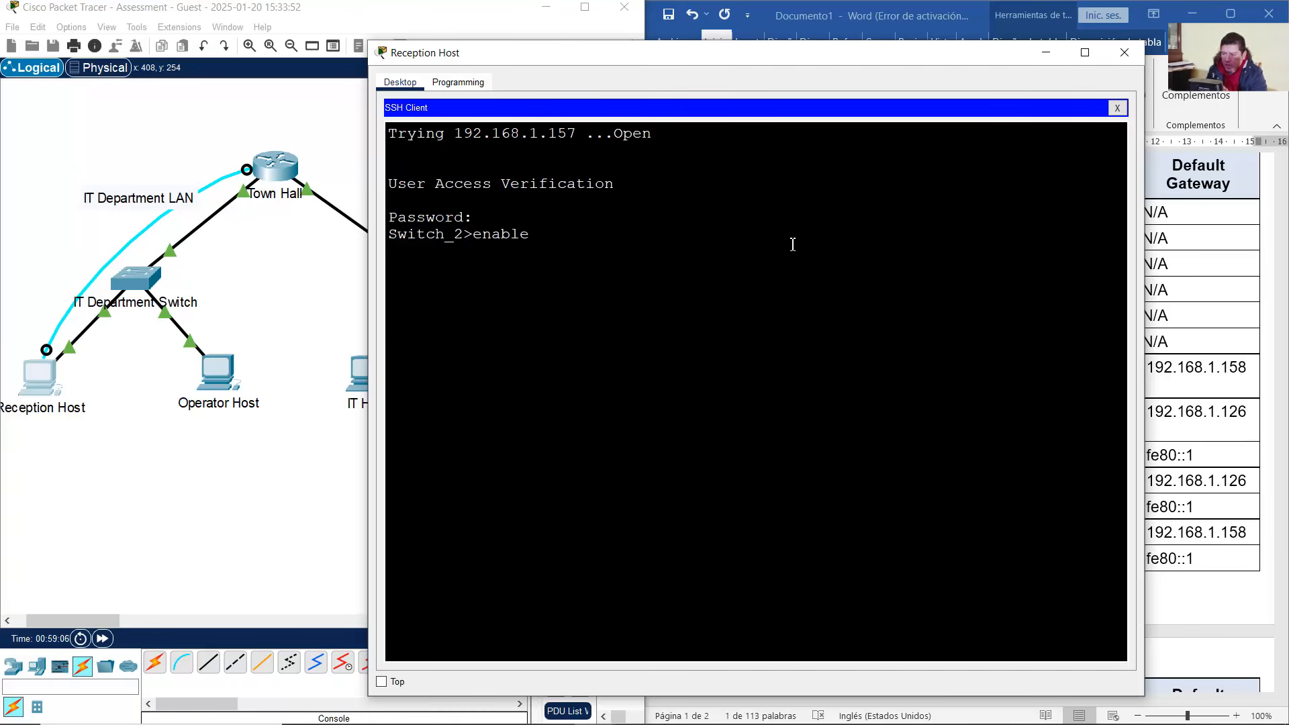
key(Return)
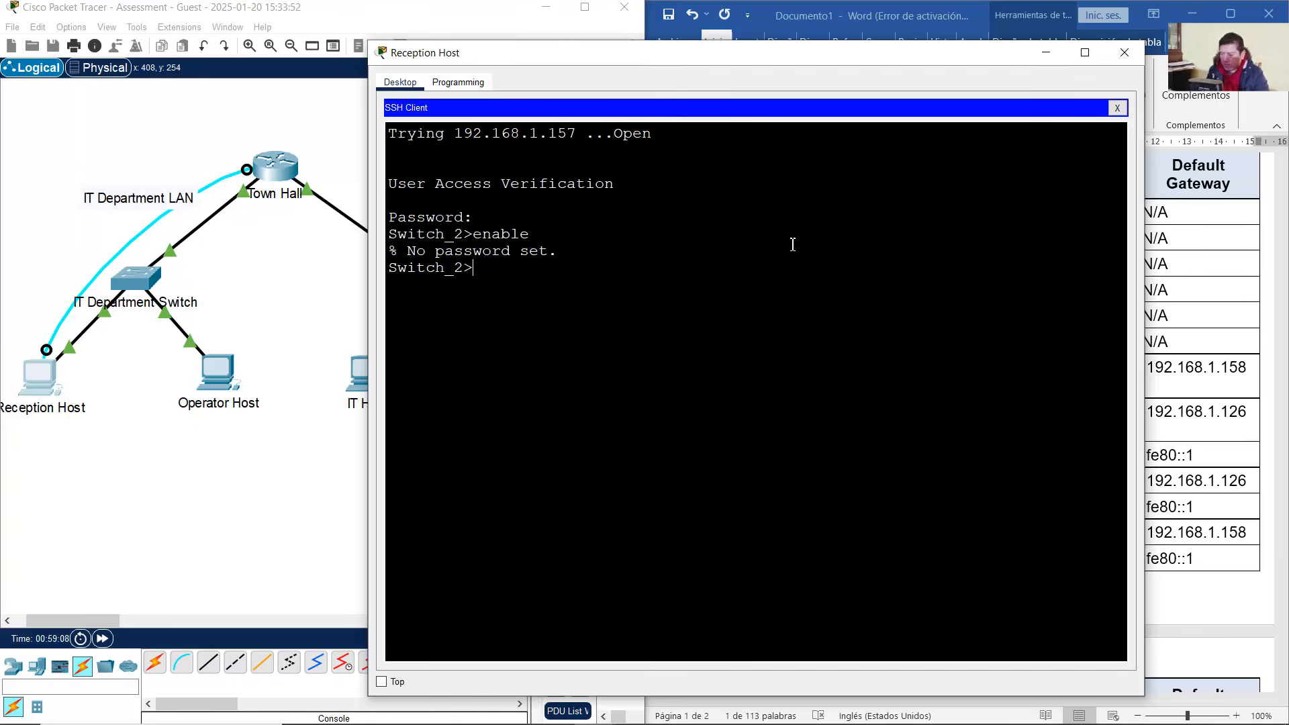
drag(417, 253, 556, 258)
click(555, 258)
Exit the Telnet session, decline reconnecting, and return to the topology
text(exit)
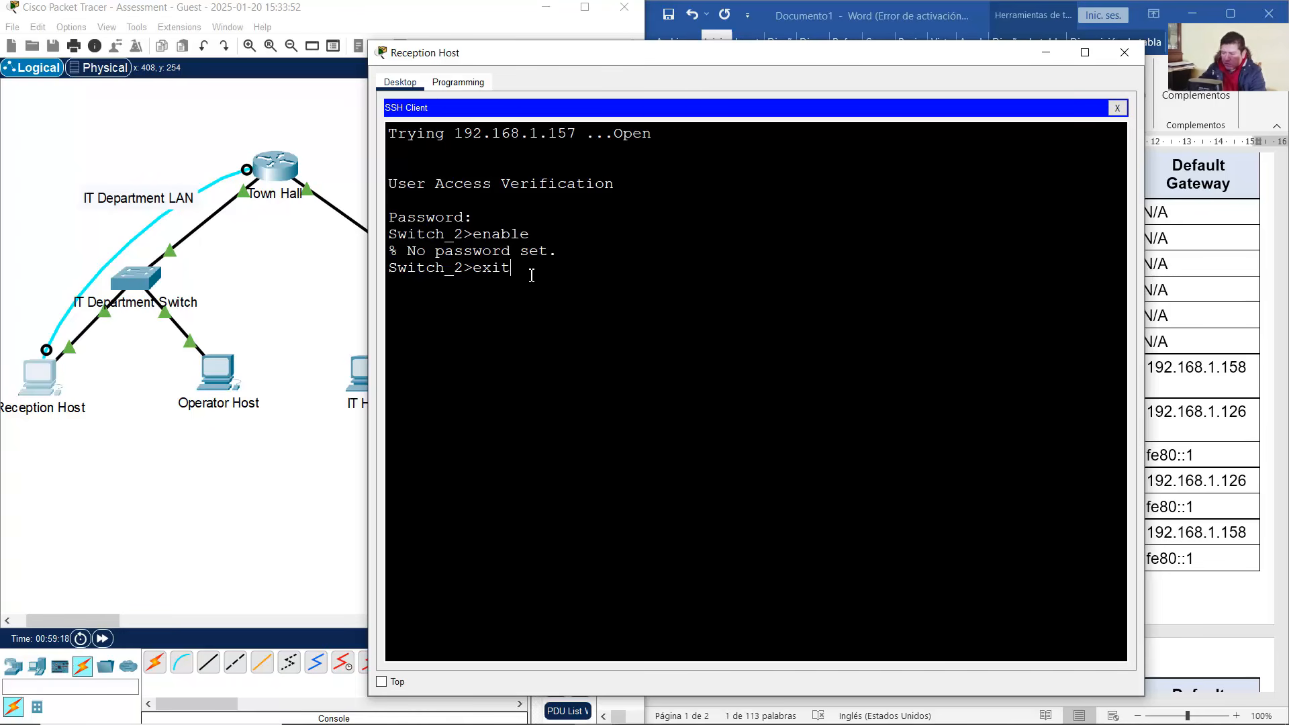
key(Return)
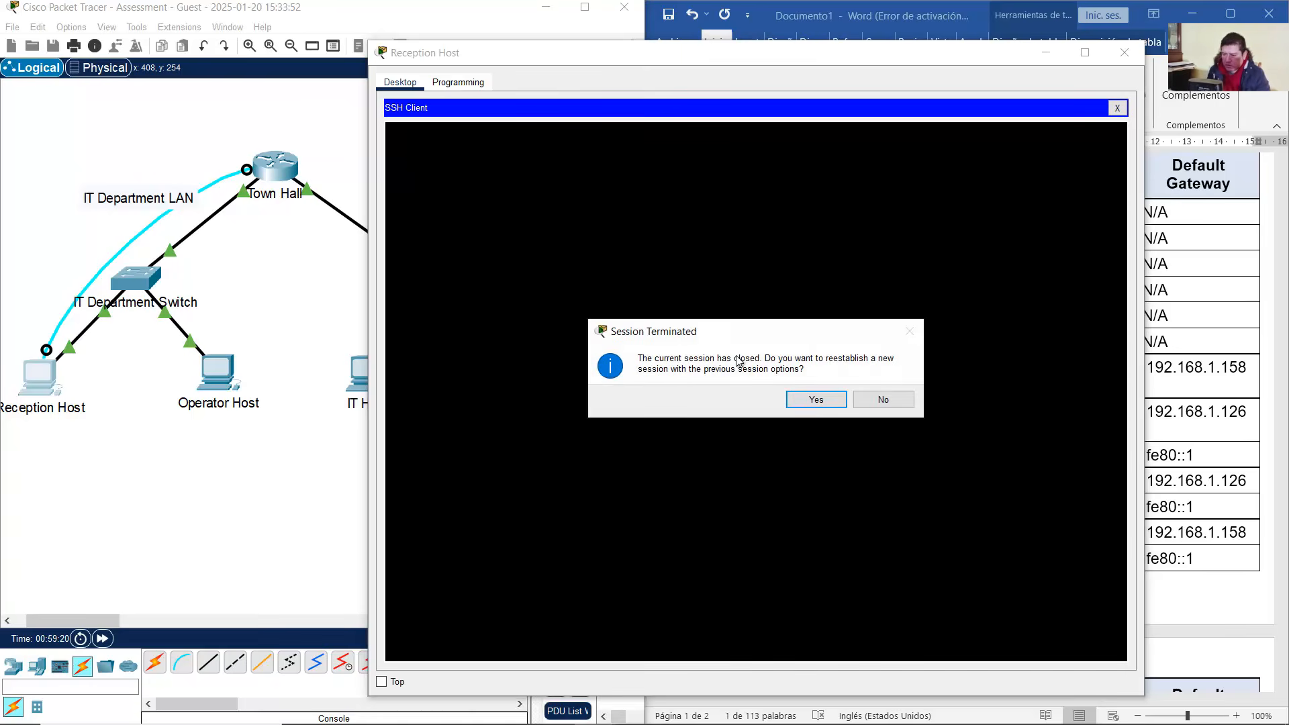
click(883, 400)
click(253, 467)
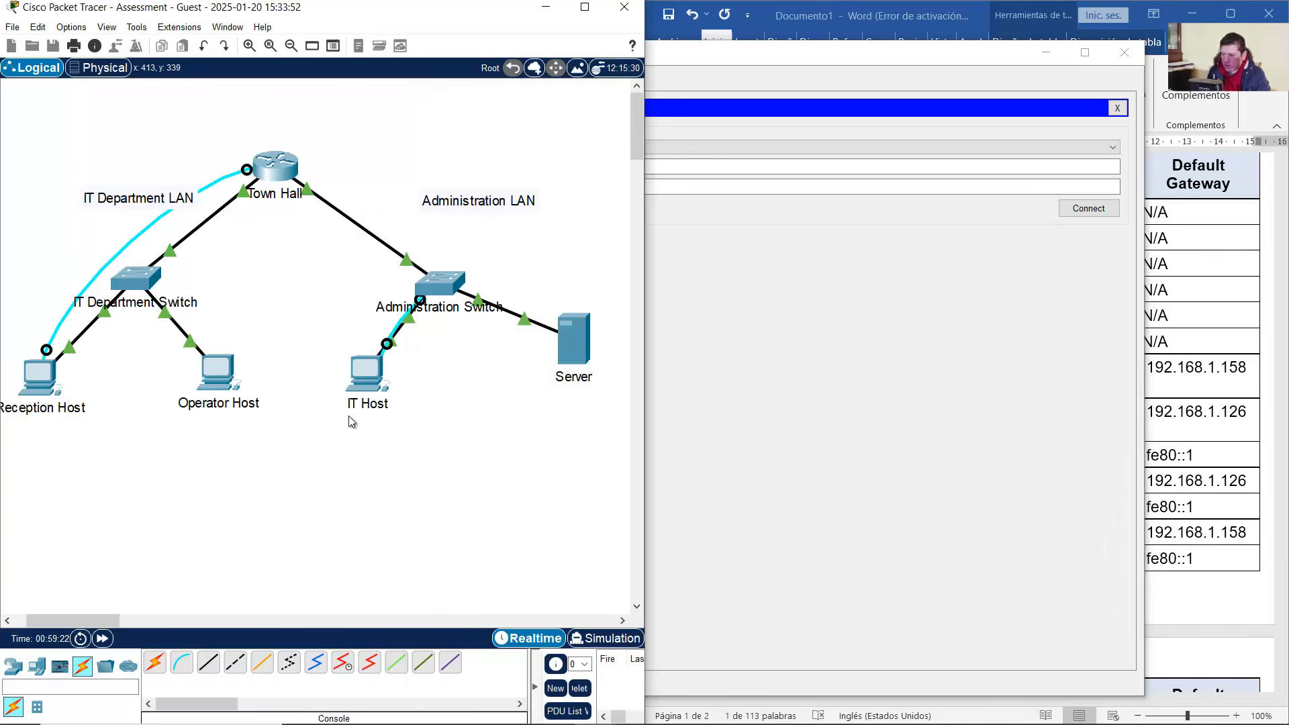
Connect to the Administration Switch console from IT Host's Terminal and get a prompt
click(359, 381)
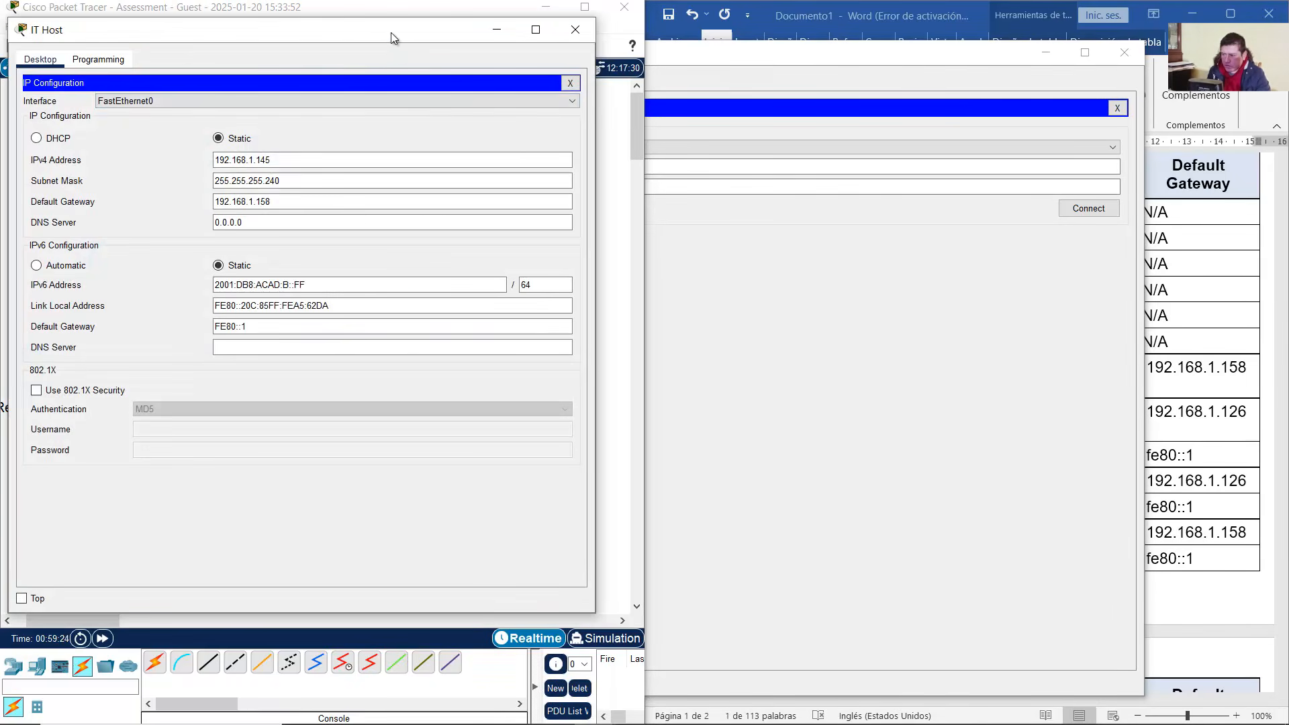
drag(391, 32, 972, 49)
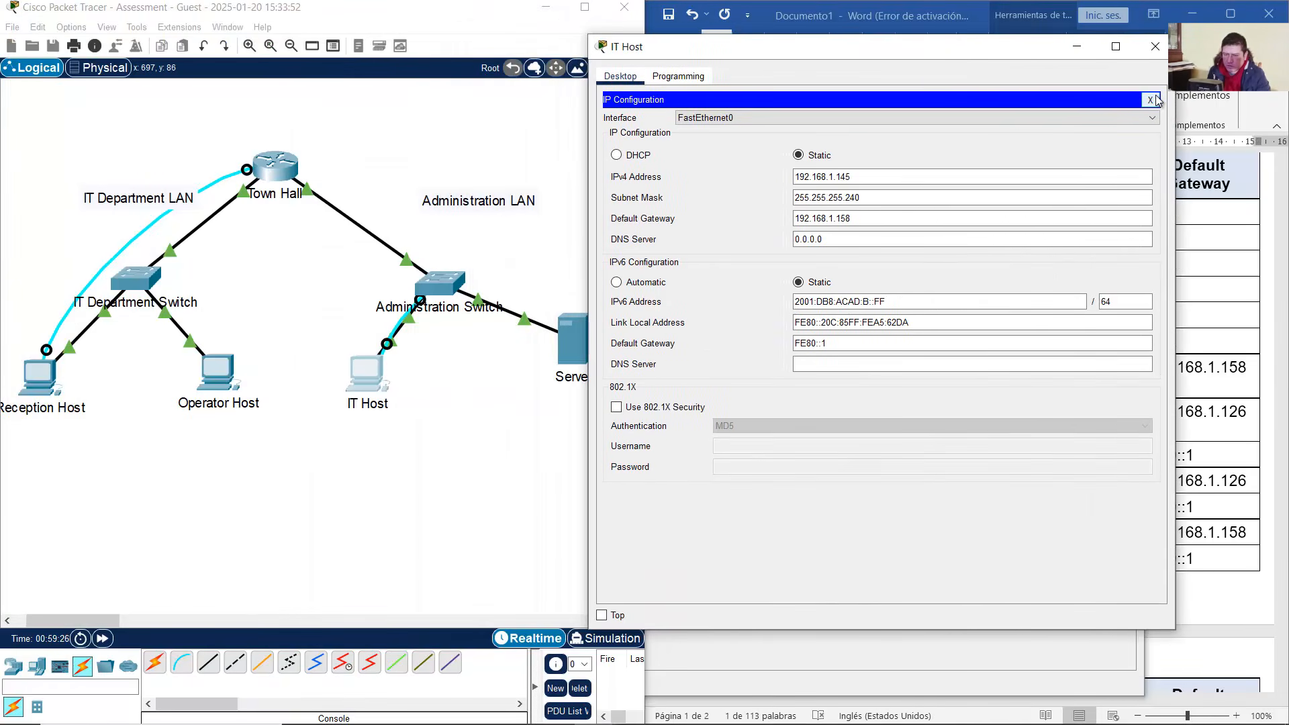
click(1151, 100)
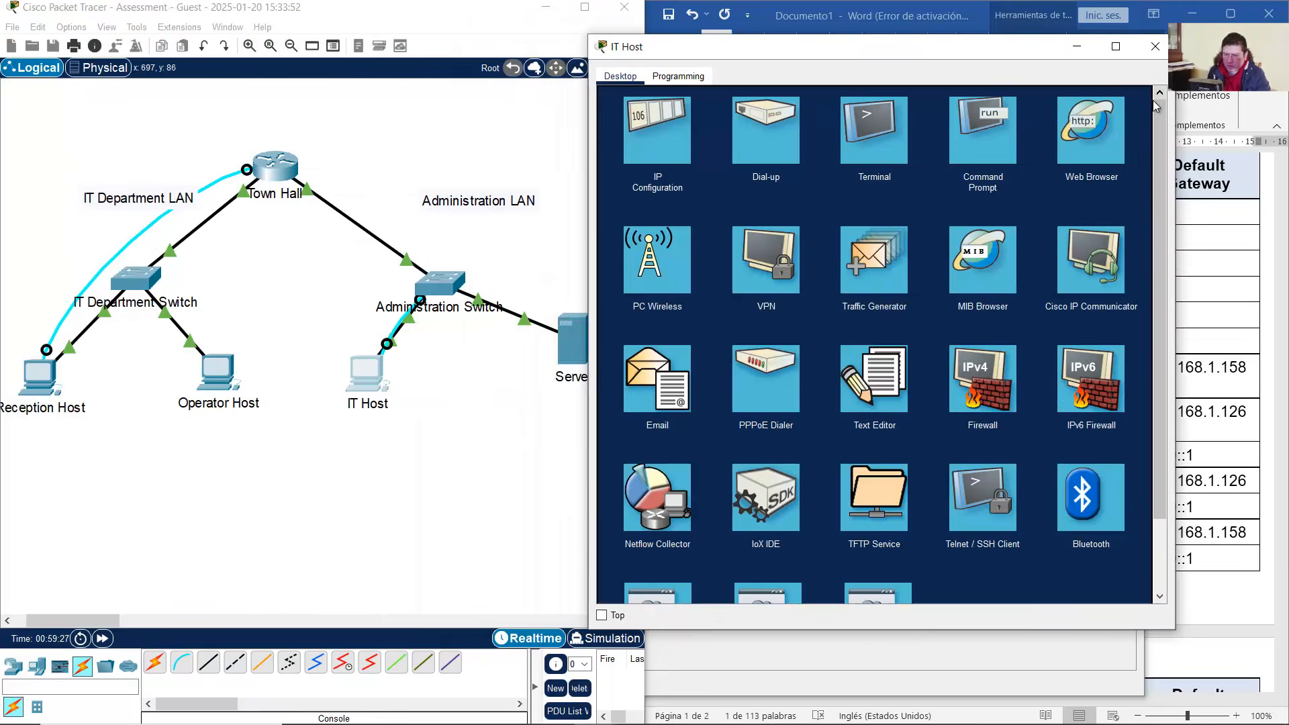
click(896, 151)
click(1119, 238)
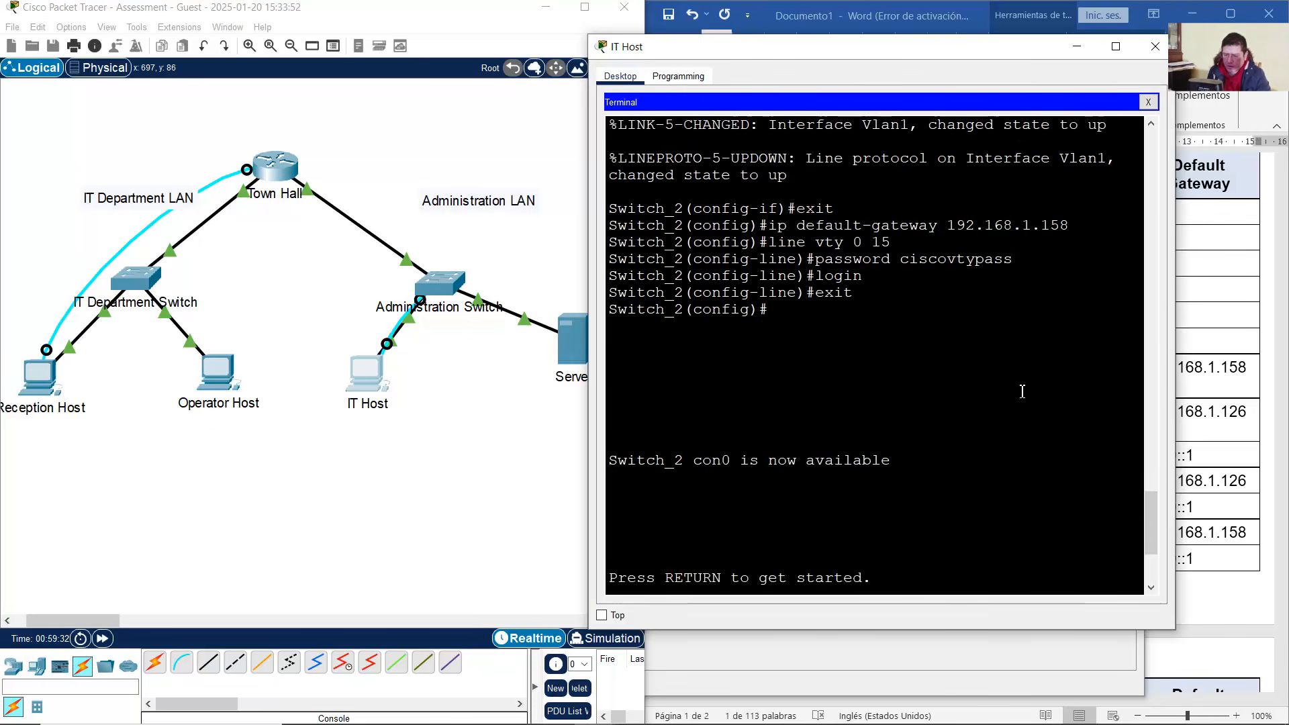
drag(604, 268, 388, 290)
click(870, 352)
key(Return)
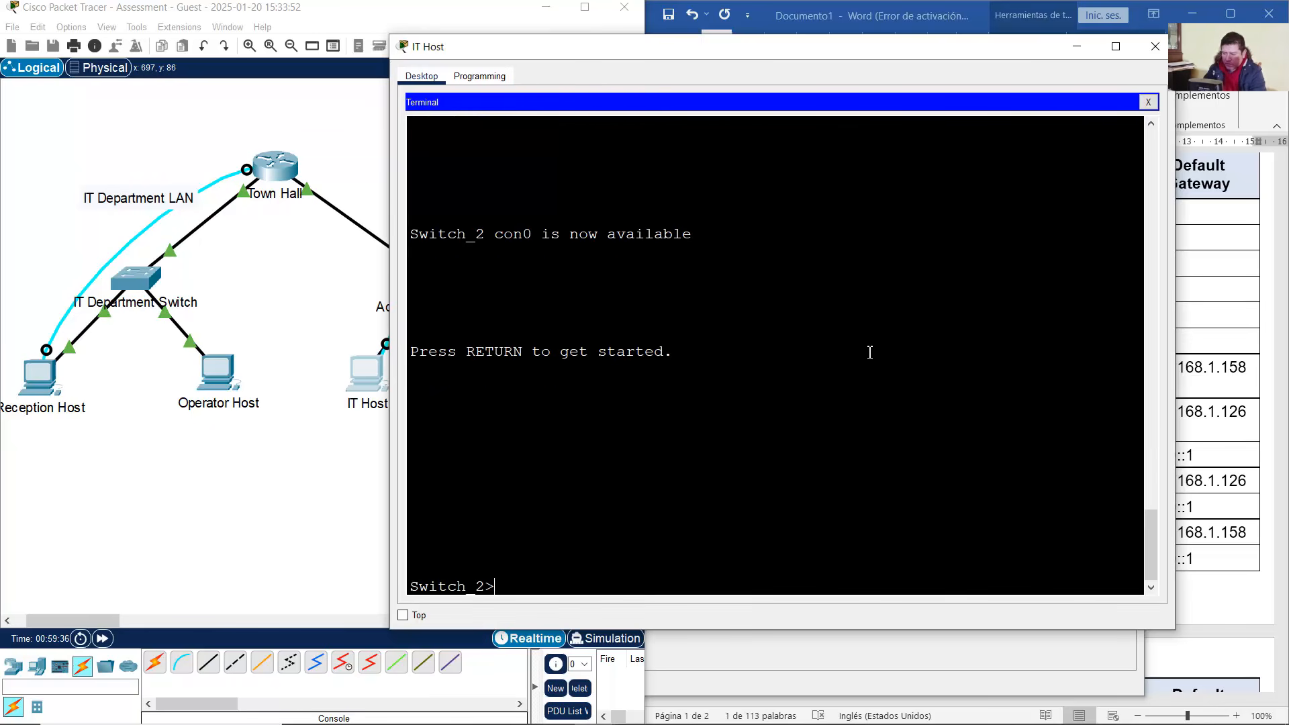
Enter privileged and global configuration mode, then set an enable secret password
text(enable)
key(Return)
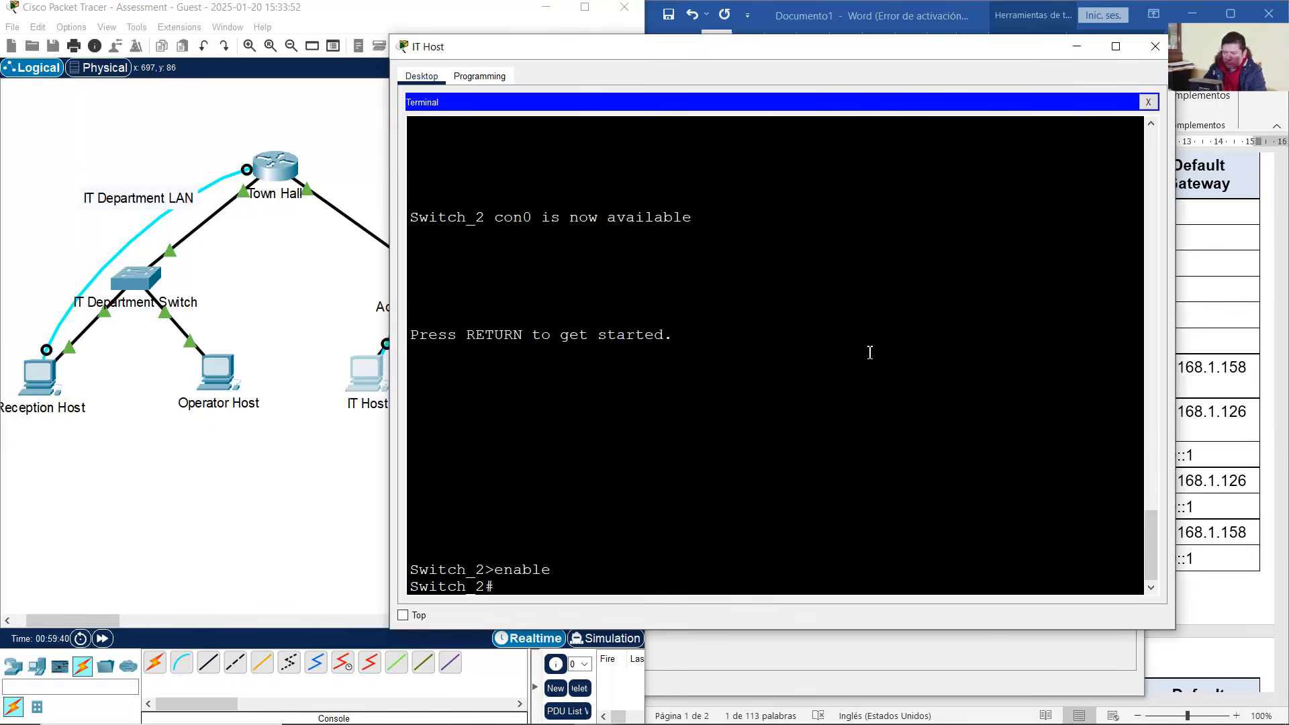
text(conf term)
key(Return)
text(enable secret cisco)
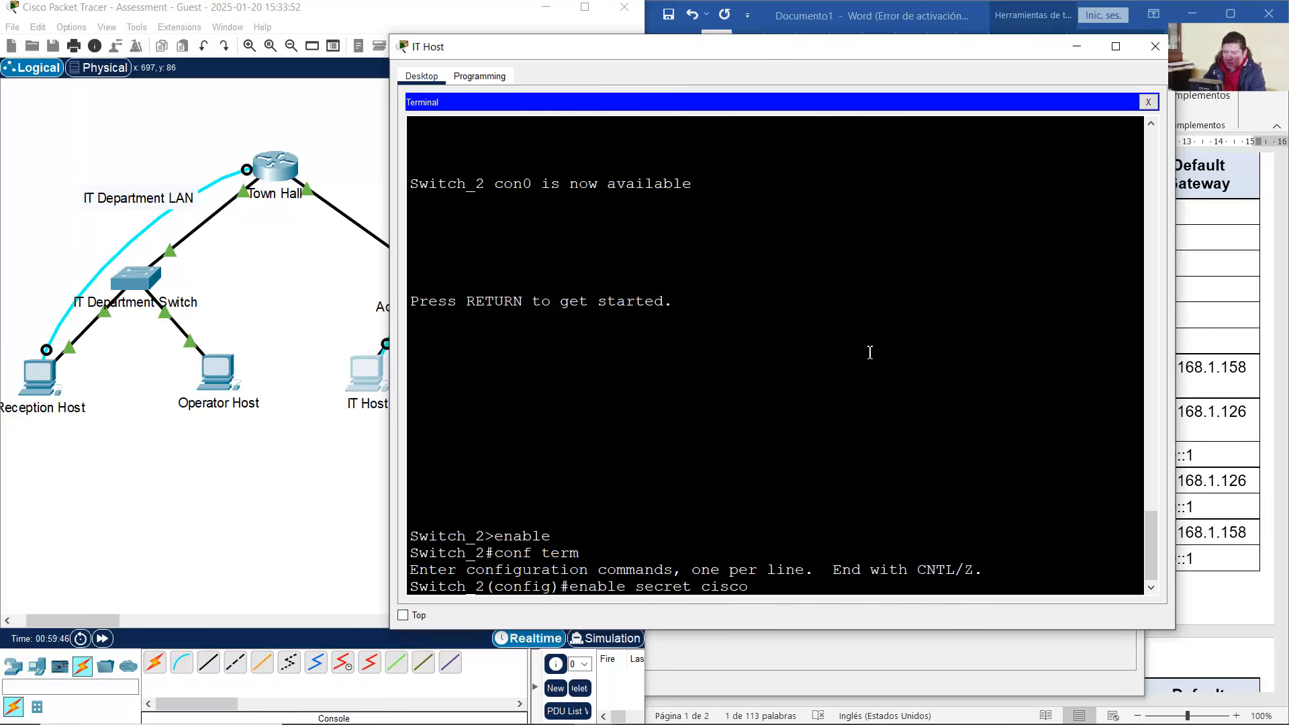
text(enpa)
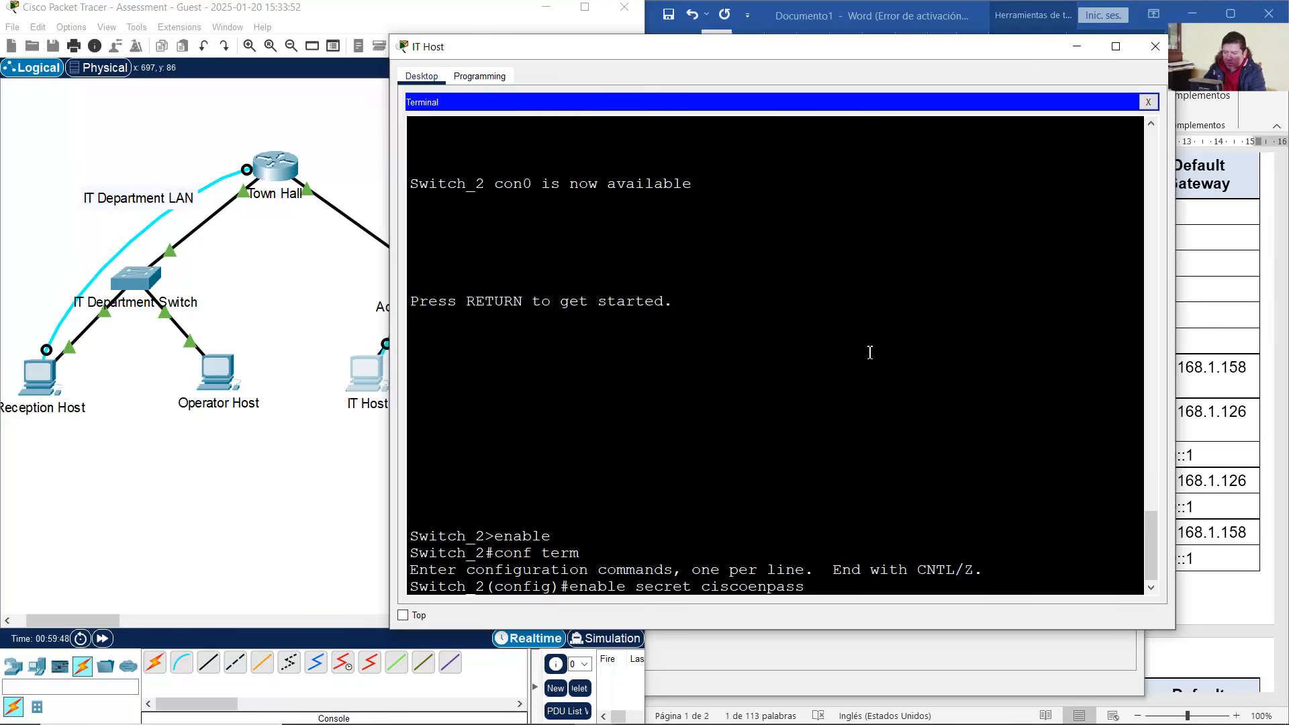
text(ss)
key(Return)
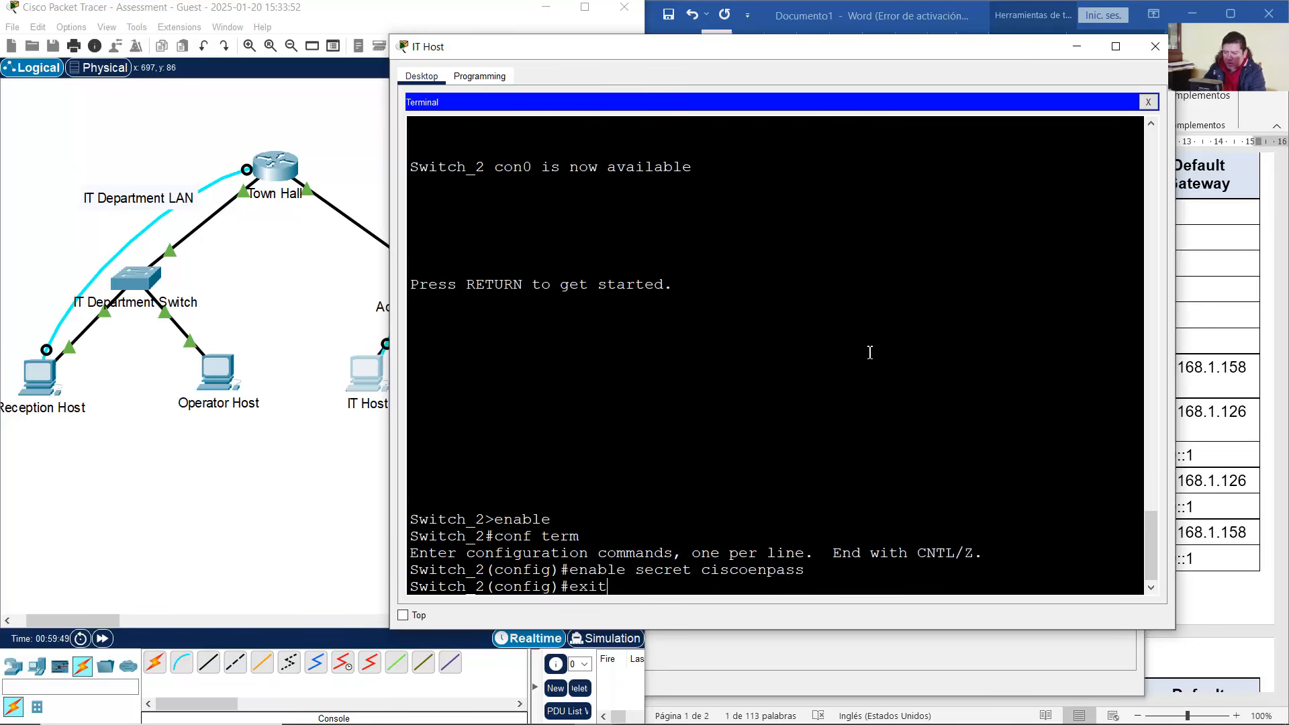
key(BackSpace)
key(BackSpace)
key(BackSpace)
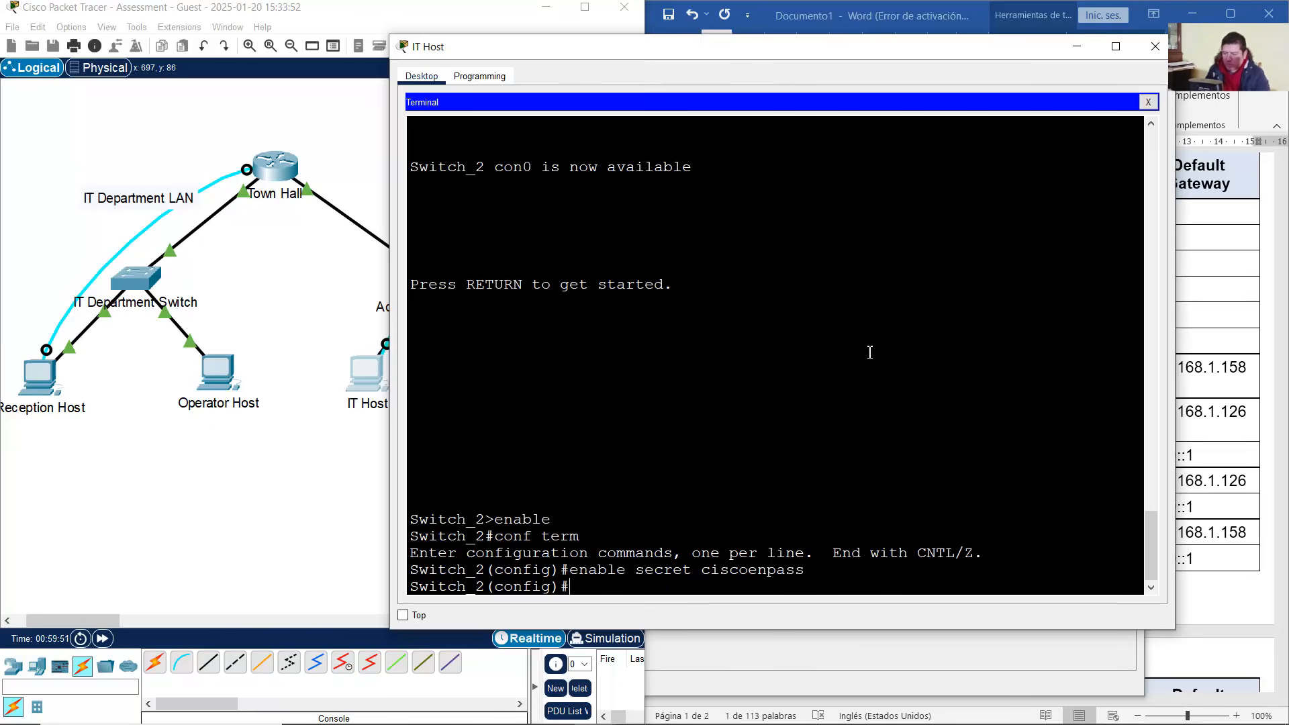
From Reception Host, start a Telnet connection to the switch at 192.168.1.157
click(267, 409)
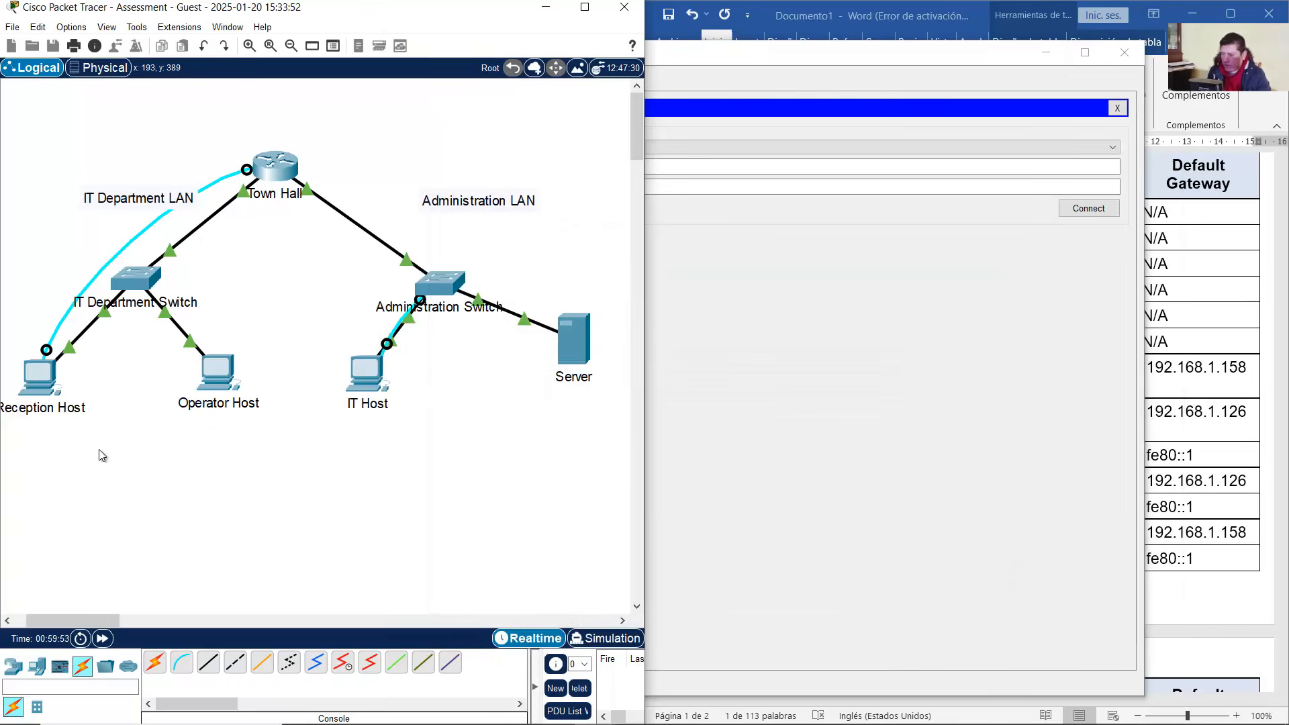
click(41, 383)
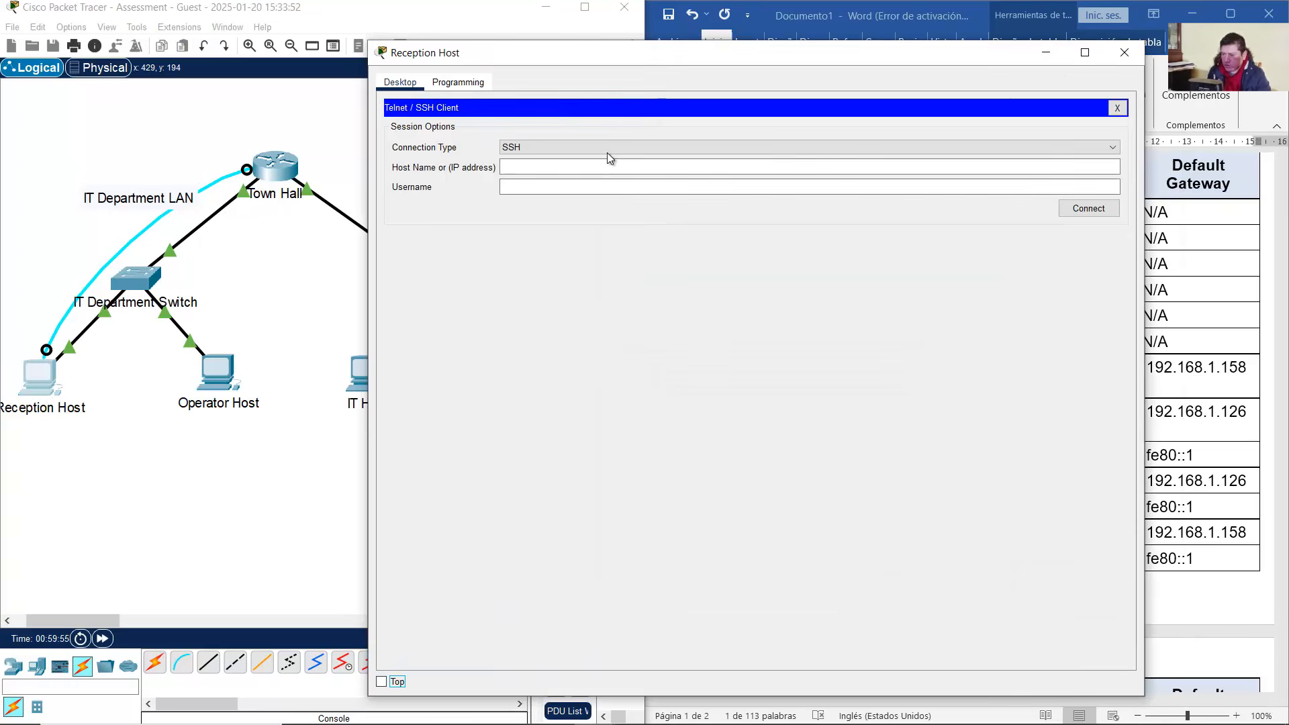
click(607, 152)
click(645, 172)
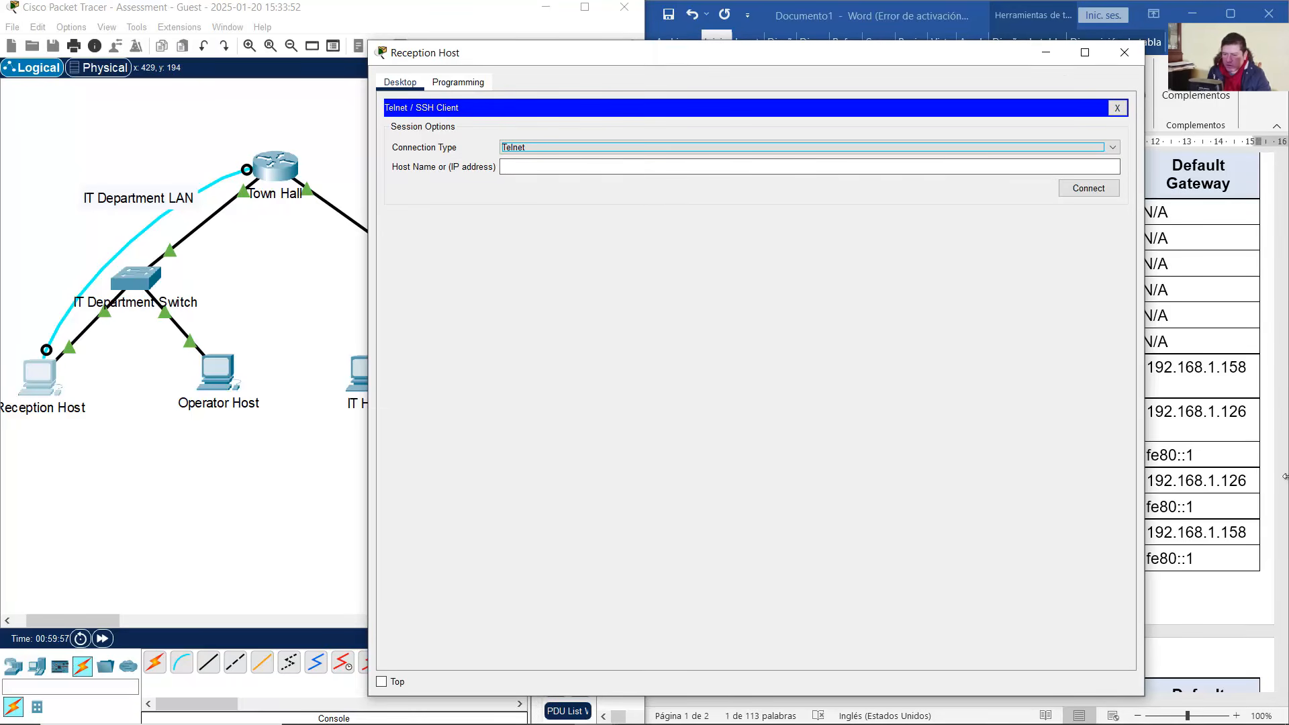
click(1221, 449)
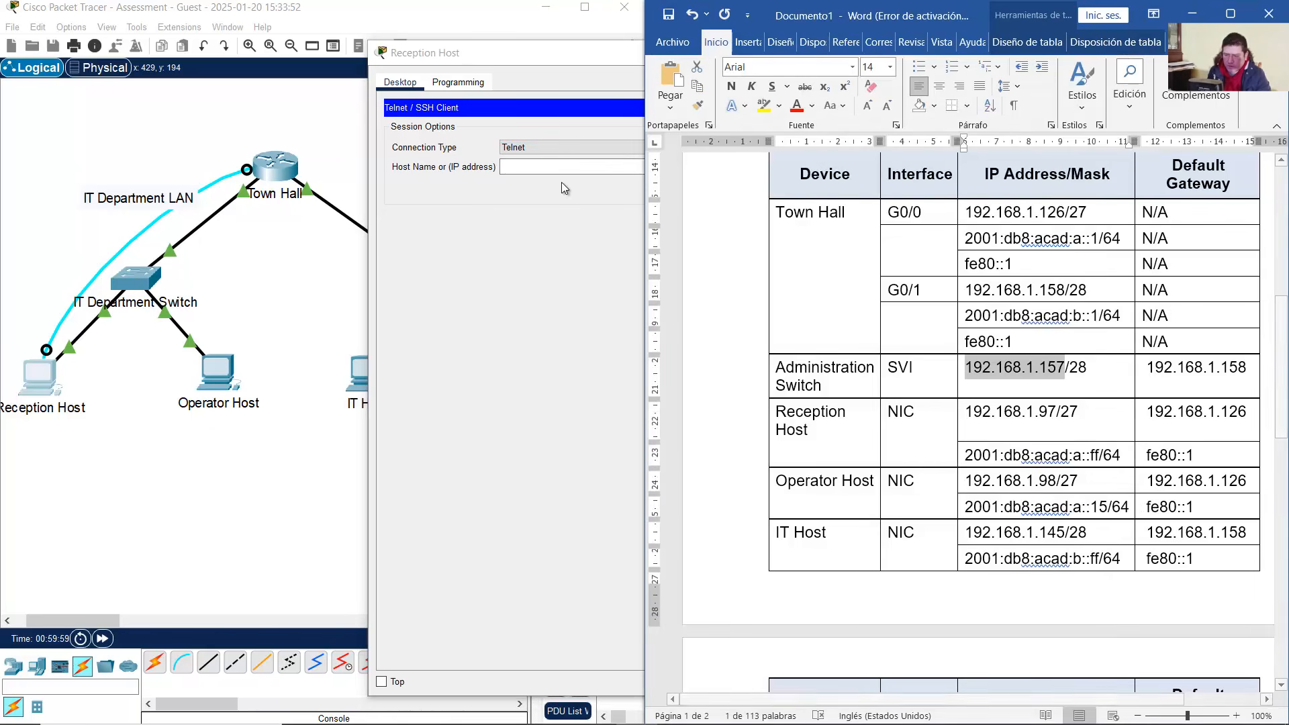
click(558, 168)
text(192.168.1.157)
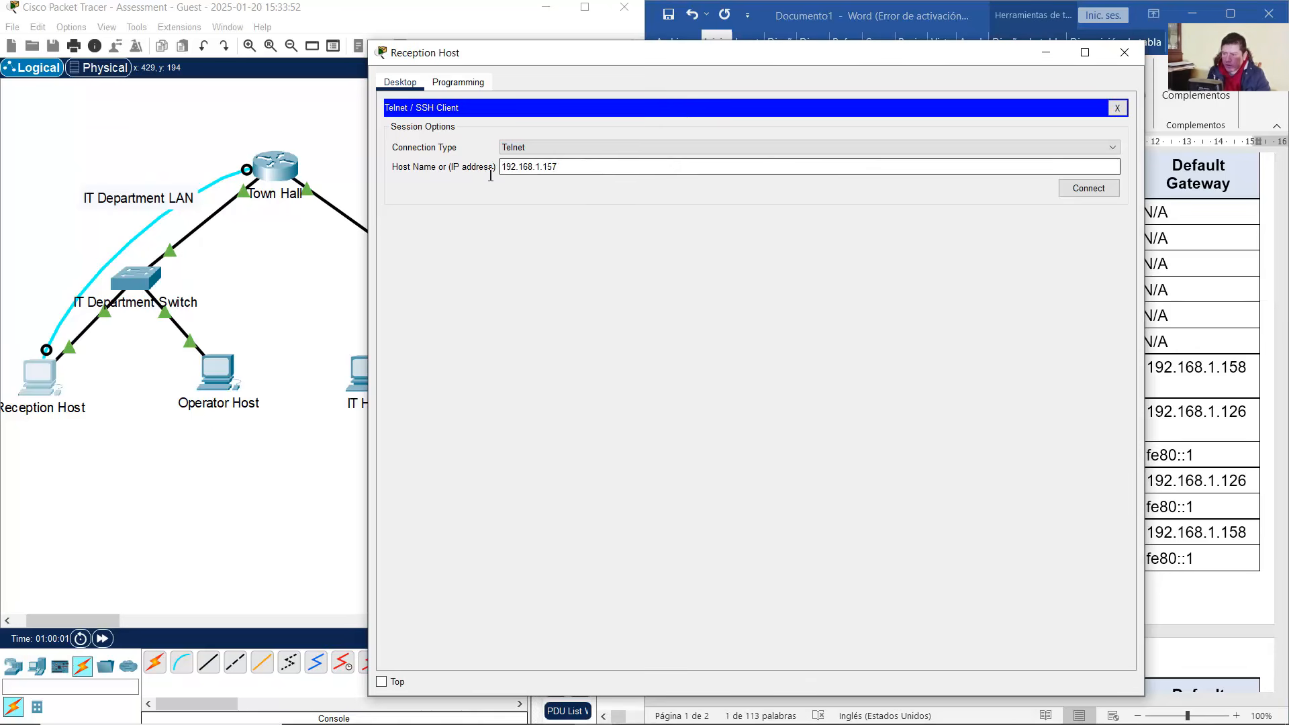
click(1102, 192)
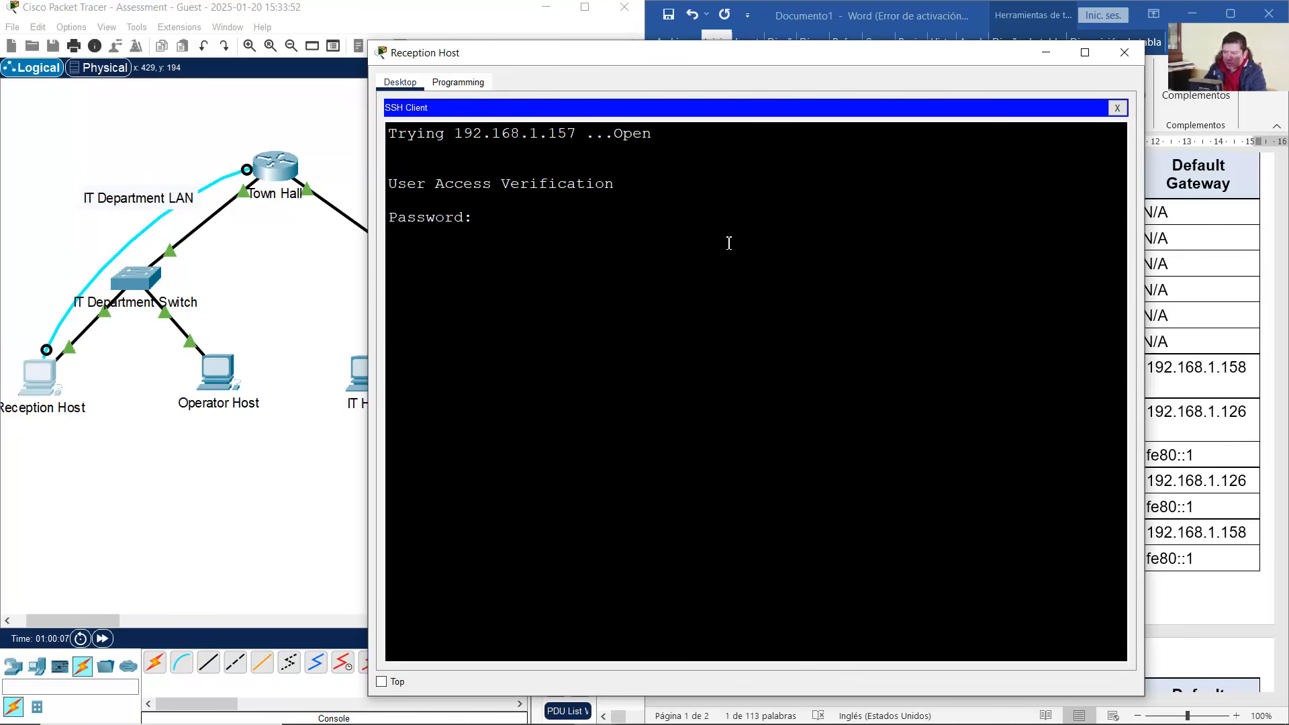
Log in and reach privileged mode using the new enable secret
key(Return)
text(enable)
key(Return)
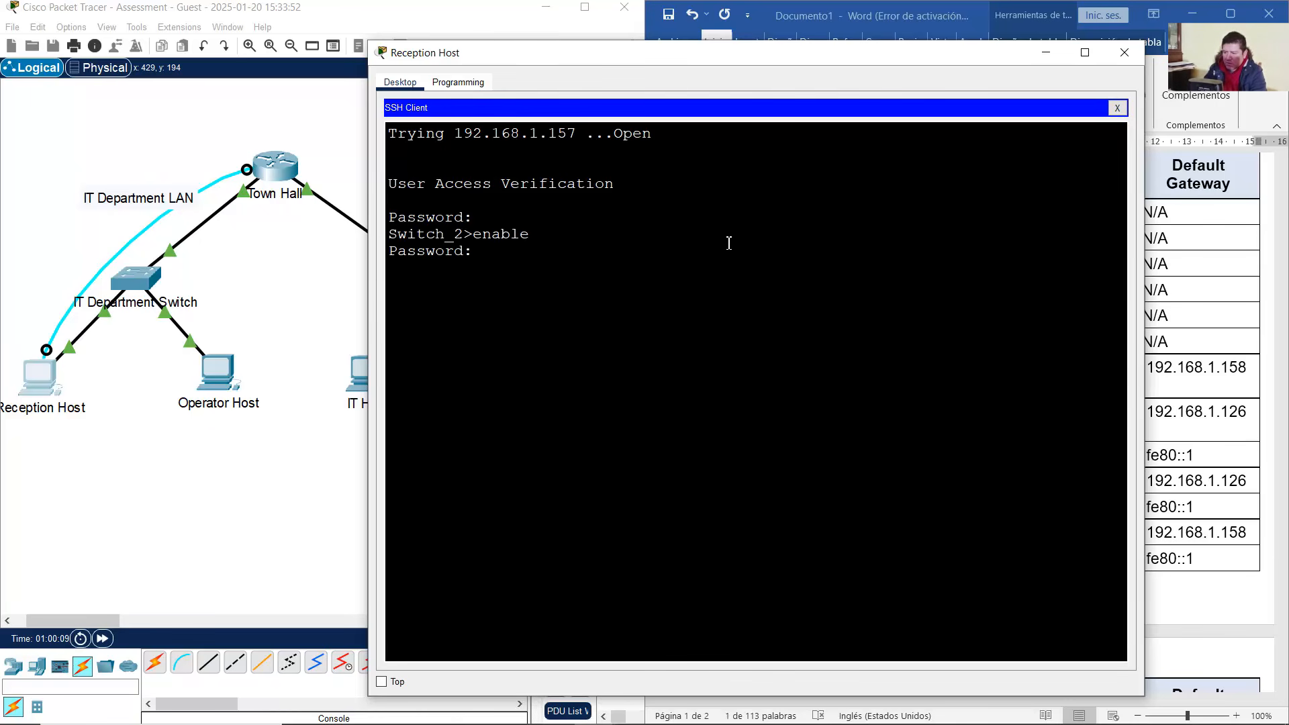
key(Return)
Exit the Telnet session without reconnecting, and return to the topology and address table
text(exit)
key(Return)
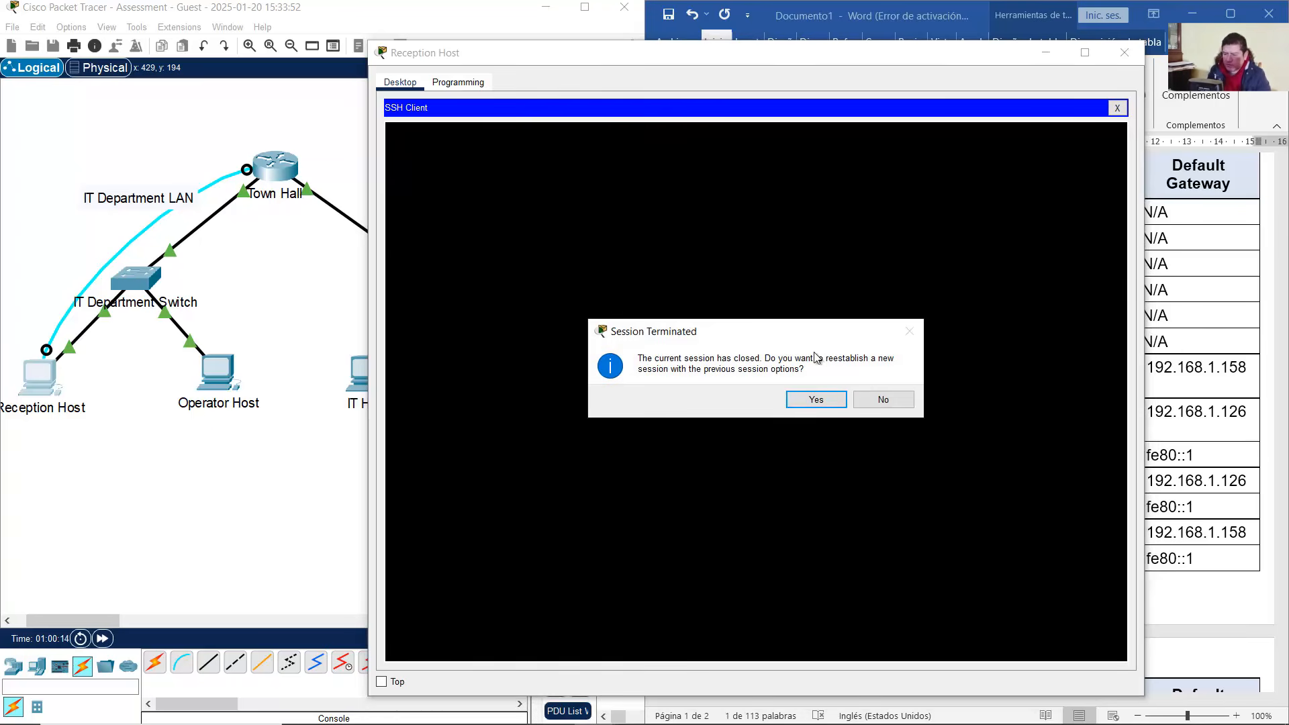
click(866, 403)
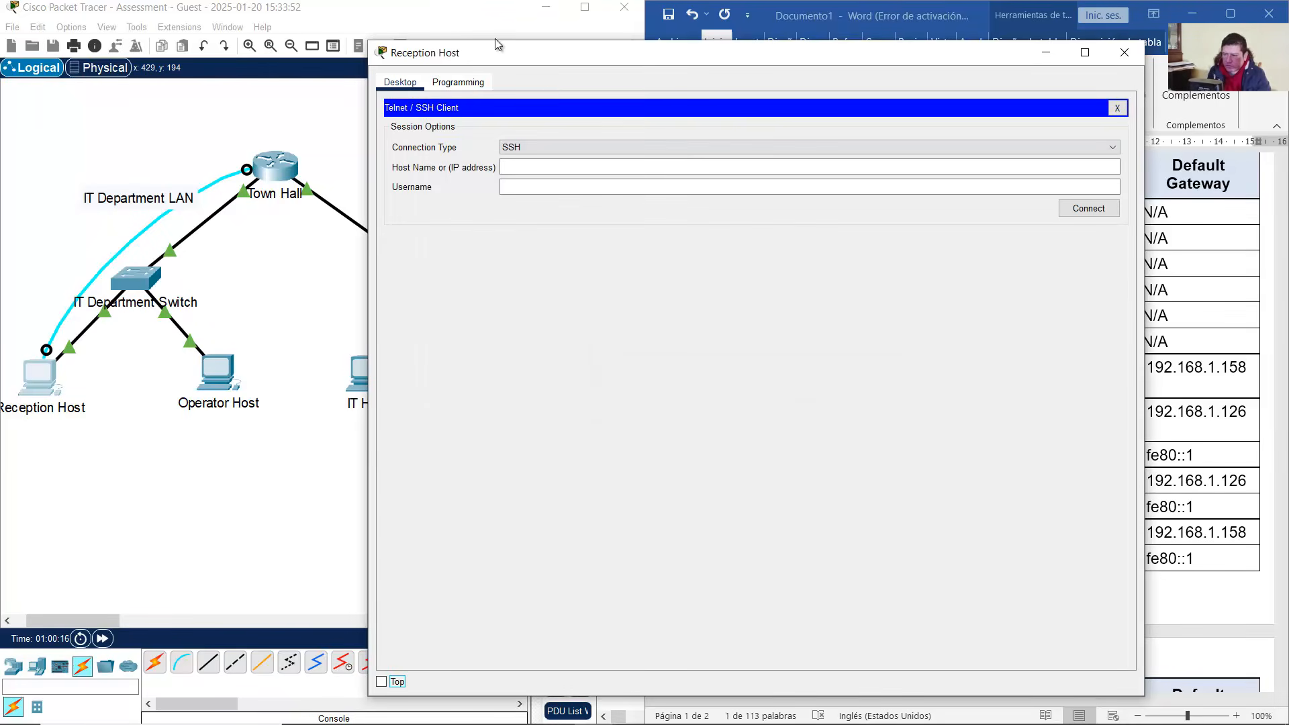
click(411, 3)
click(835, 4)
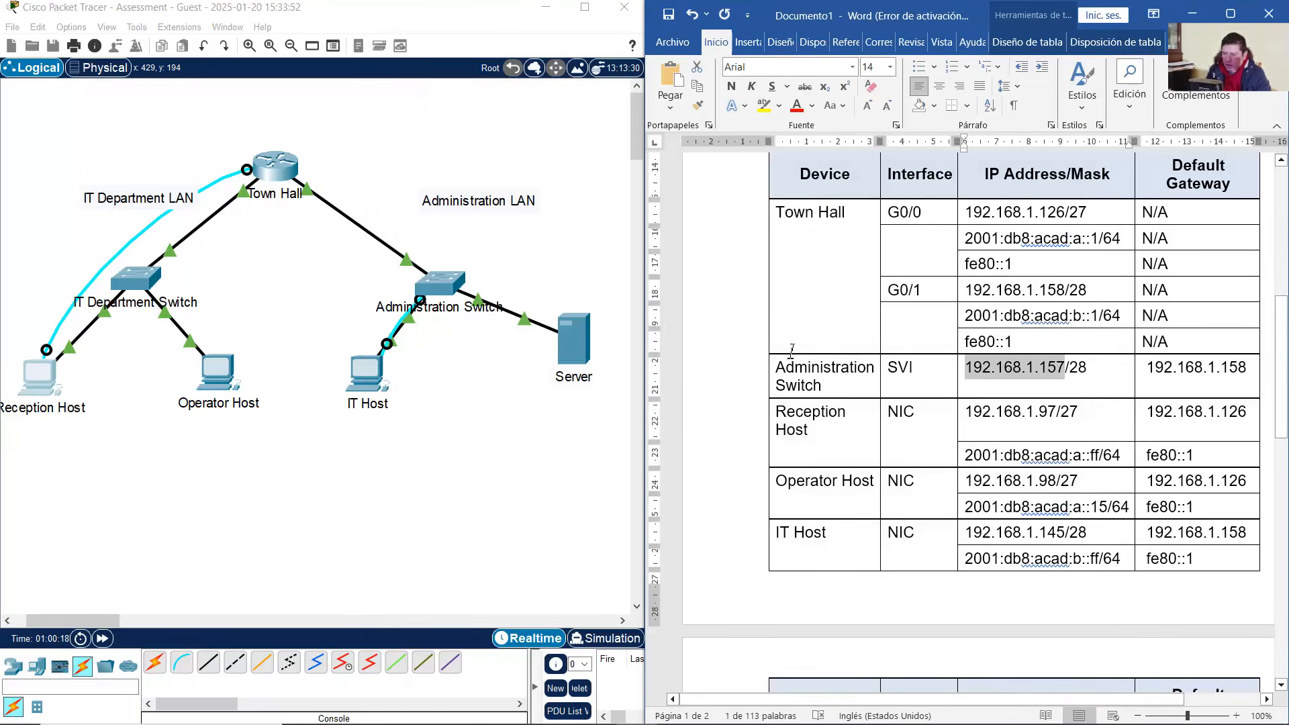